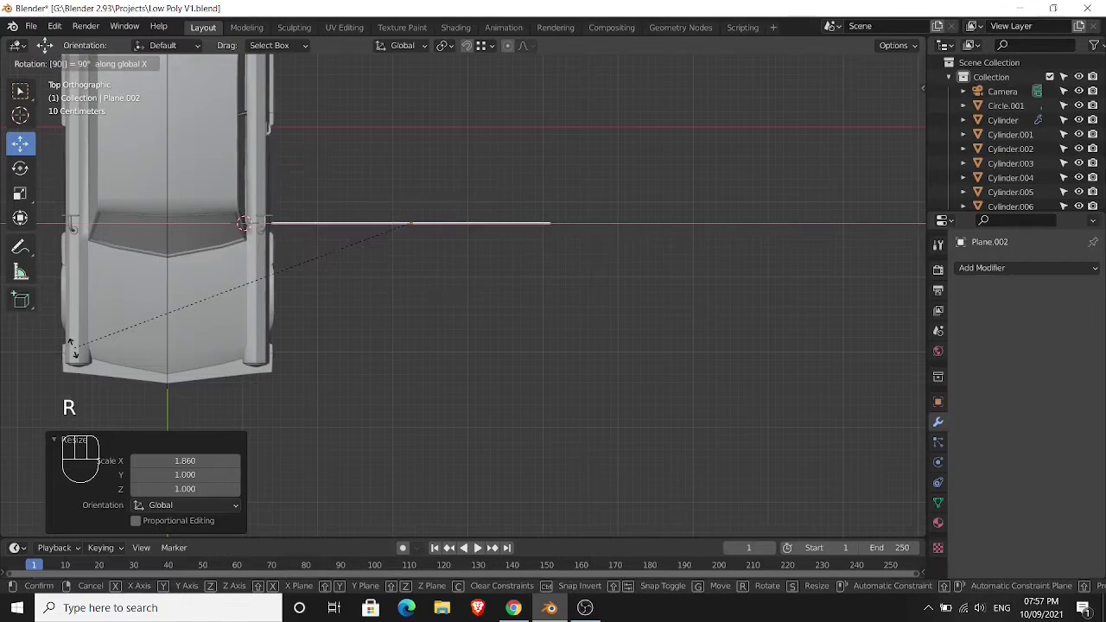
- Rotate the plane 90° about the global X axis and scale it down uniformly to about 0.368
key("Return")
key("KP_1")
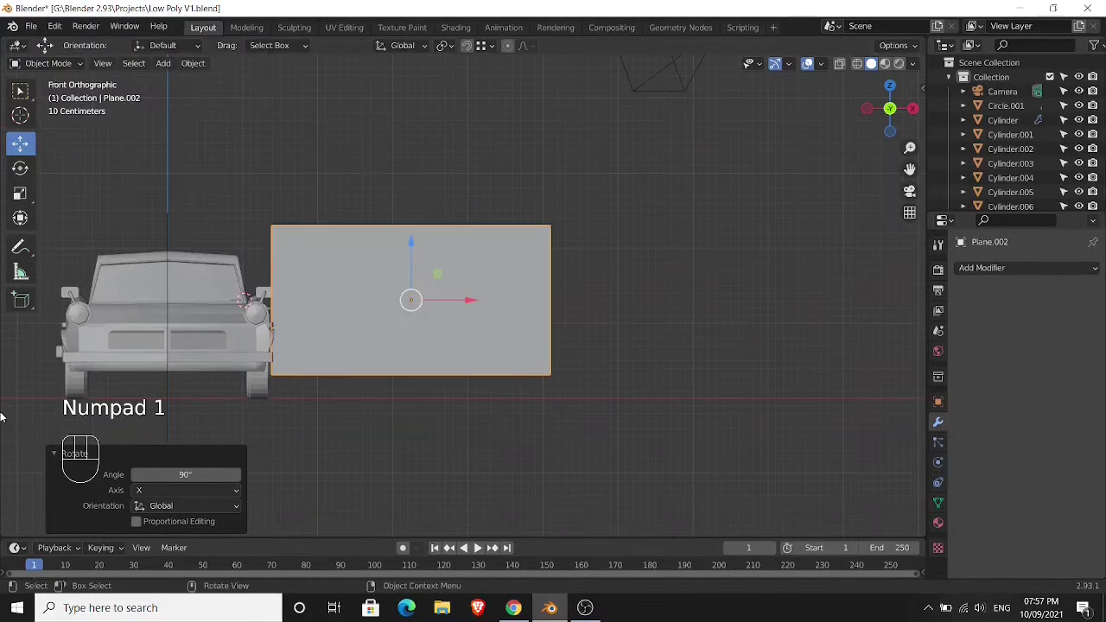
scroll(361, 342, "down", 2)
key("s")
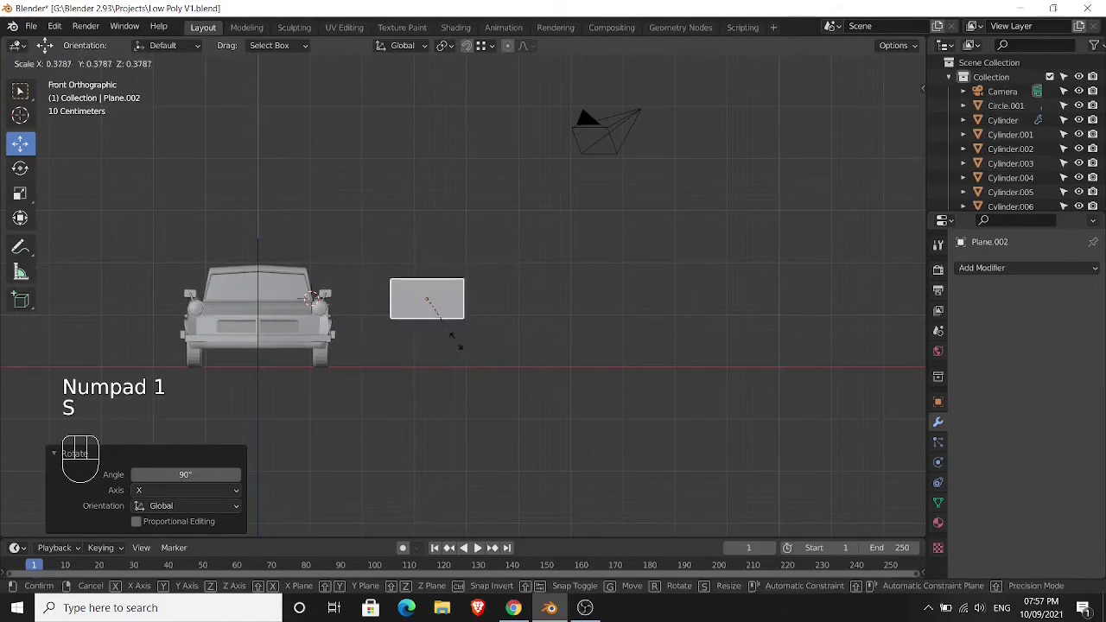
left_click(453, 338)
- Move the plane in front view over the car's grille opening on the +X side and scale it uniformly to about 0.615
key("g")
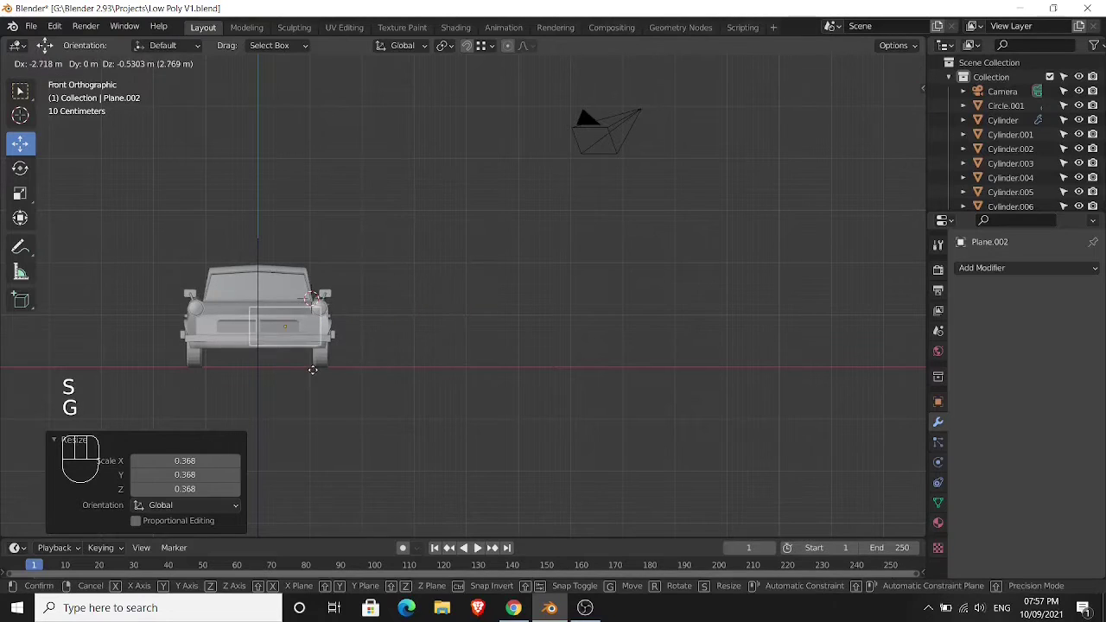
left_click(304, 371)
scroll(307, 370, "up", 3)
middle_click_drag(307, 370, 556, 328, "shift")
scroll(562, 324, "up", 2)
scroll(562, 324, "up", 2)
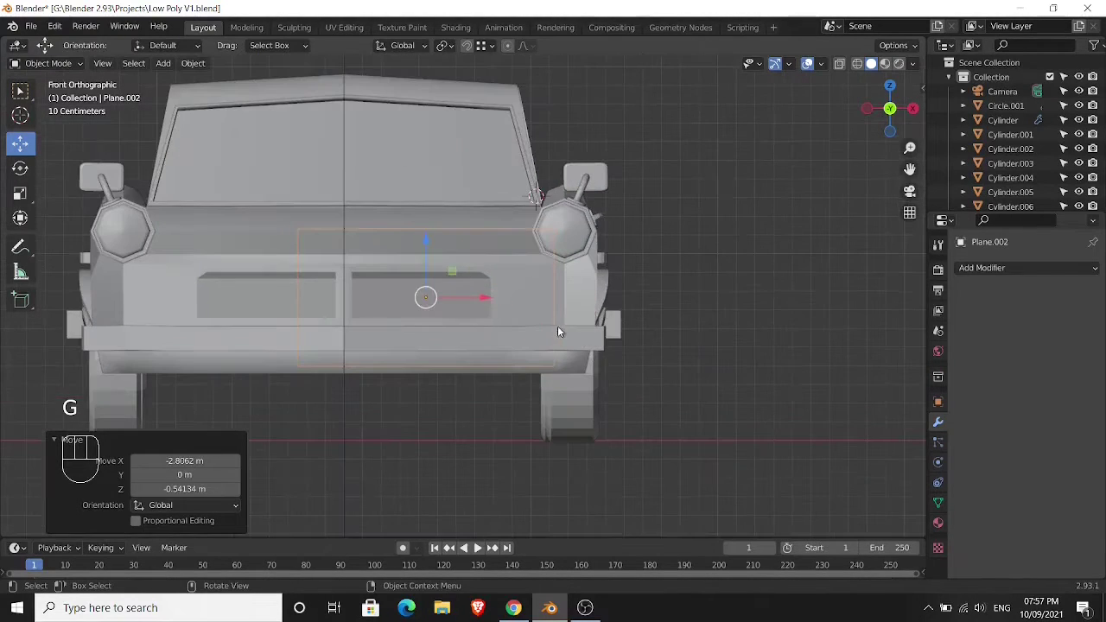
key("s")
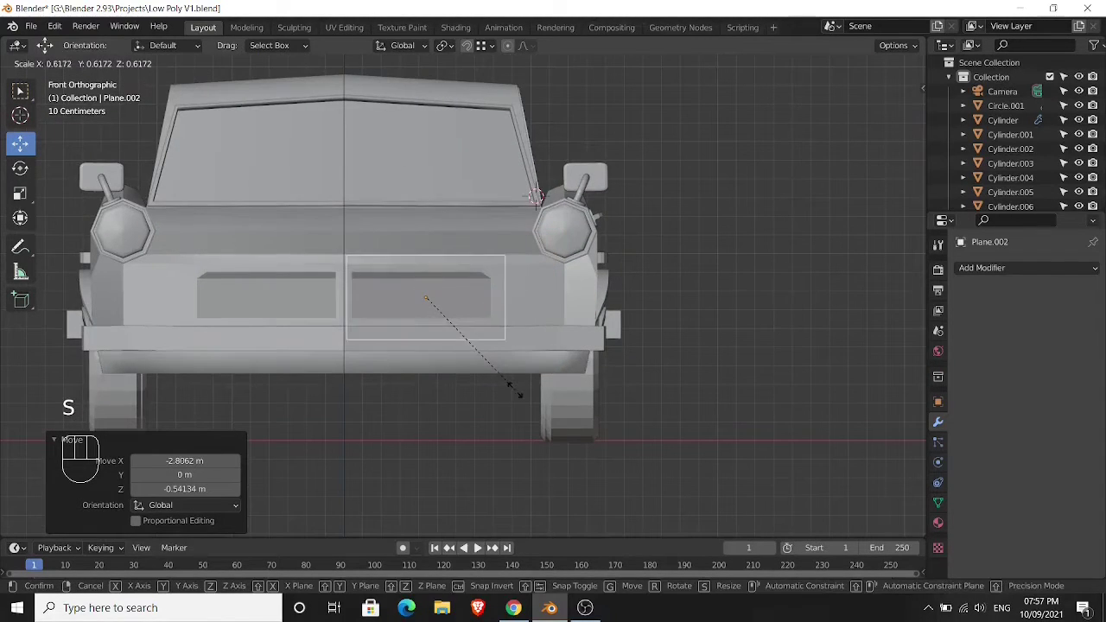
left_click(514, 395)
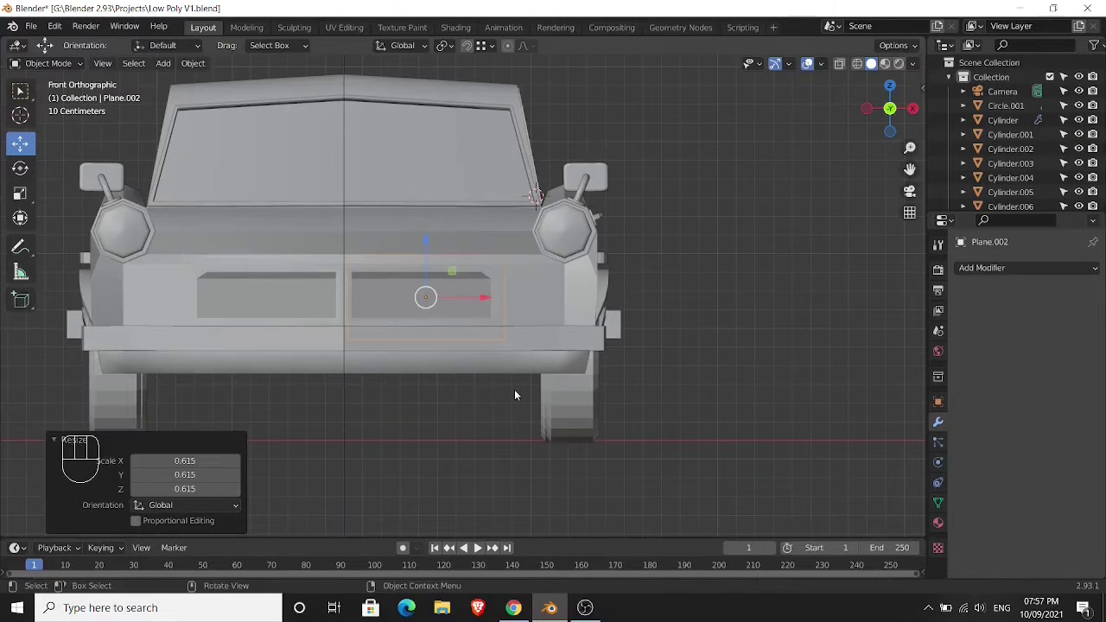
- Fit the plane's width to the grille opening with X scales of about 0.896 and 1.023 and a -0.028 m X shift
key("s")
key("x")
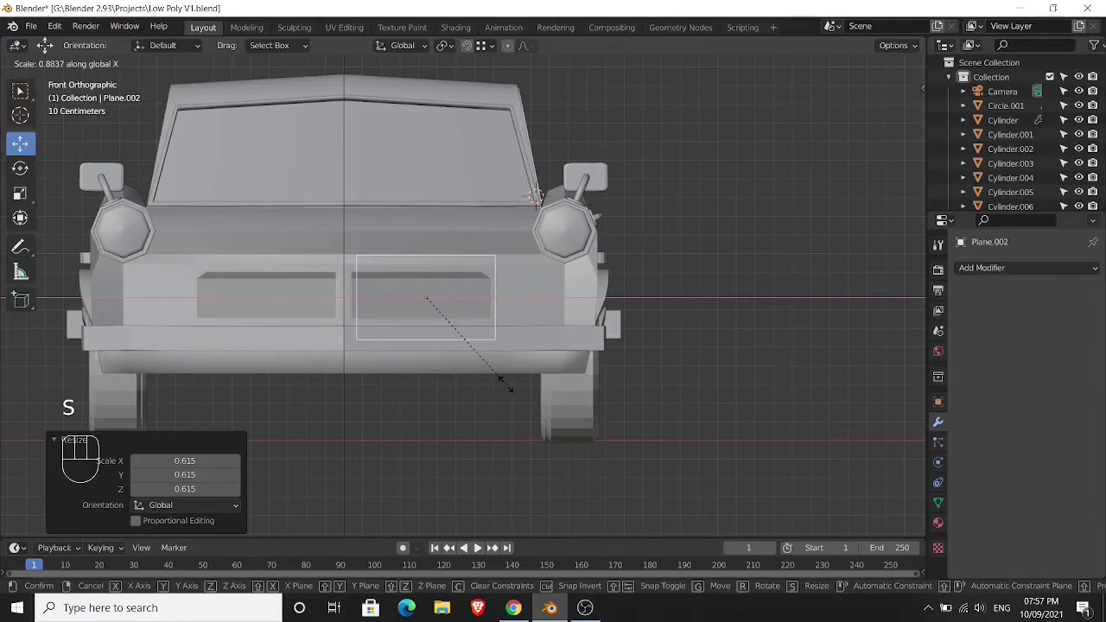
left_click(508, 387)
key("g")
key("x")
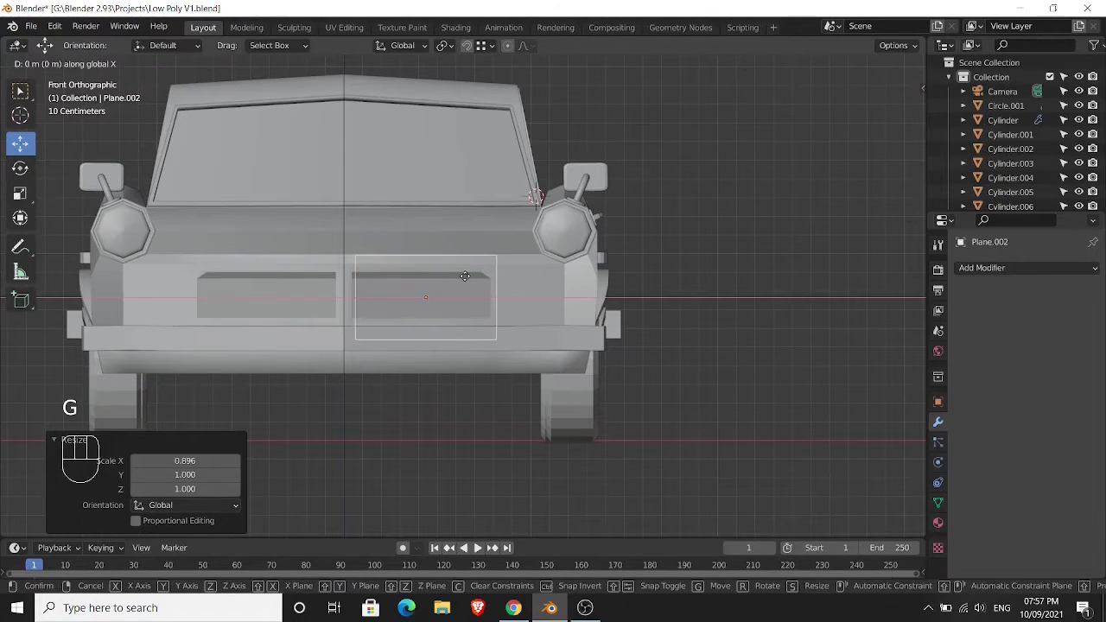
key("shift")
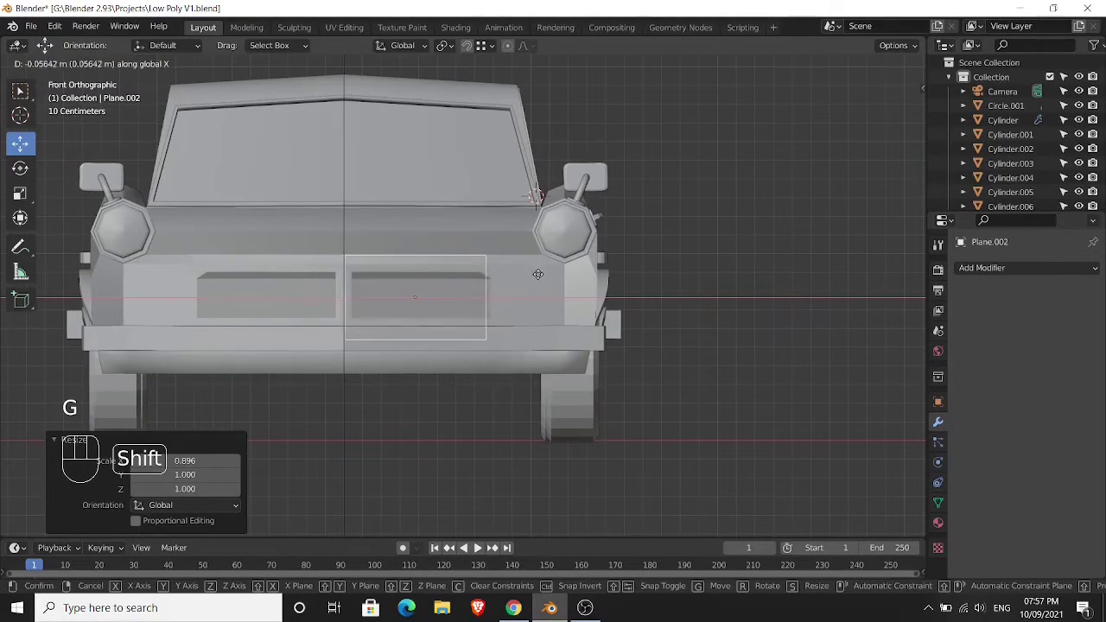
left_click(588, 283)
key("s")
key("x")
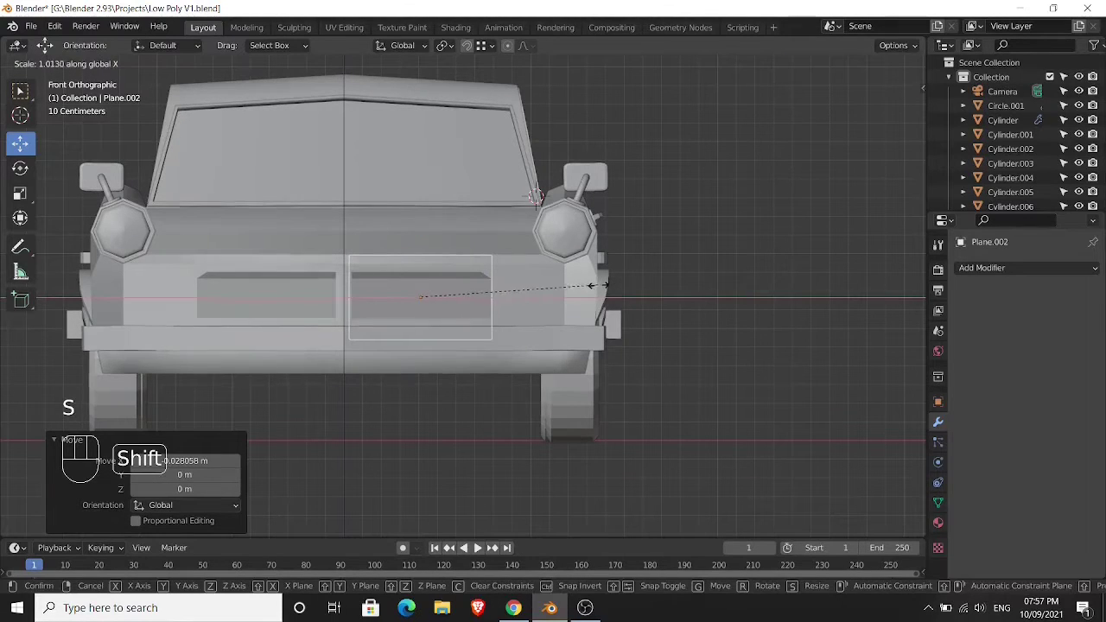
left_click(615, 294)
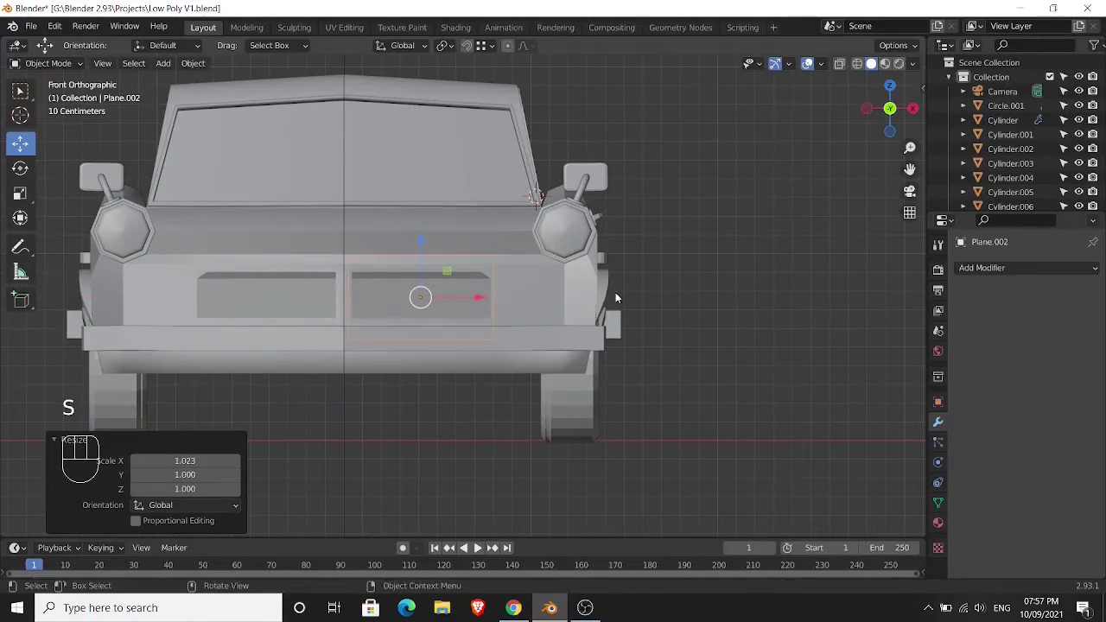
- Fit the plane's height to the grille opening by scaling Z to about 0.633 and raising it about 0.009 m
key("s")
key("y")
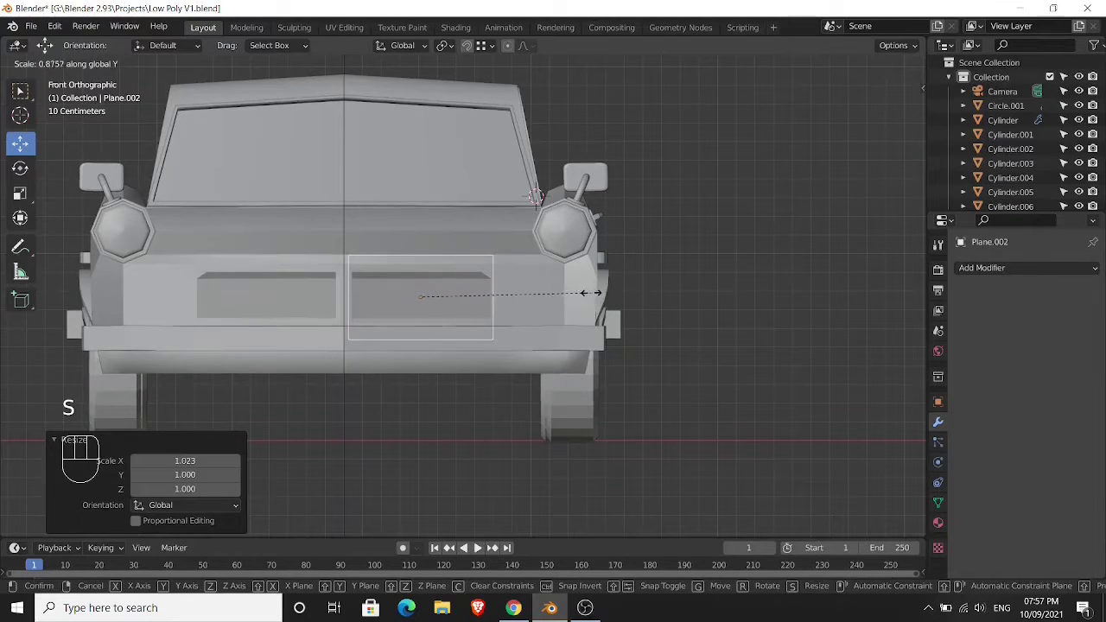
key("z")
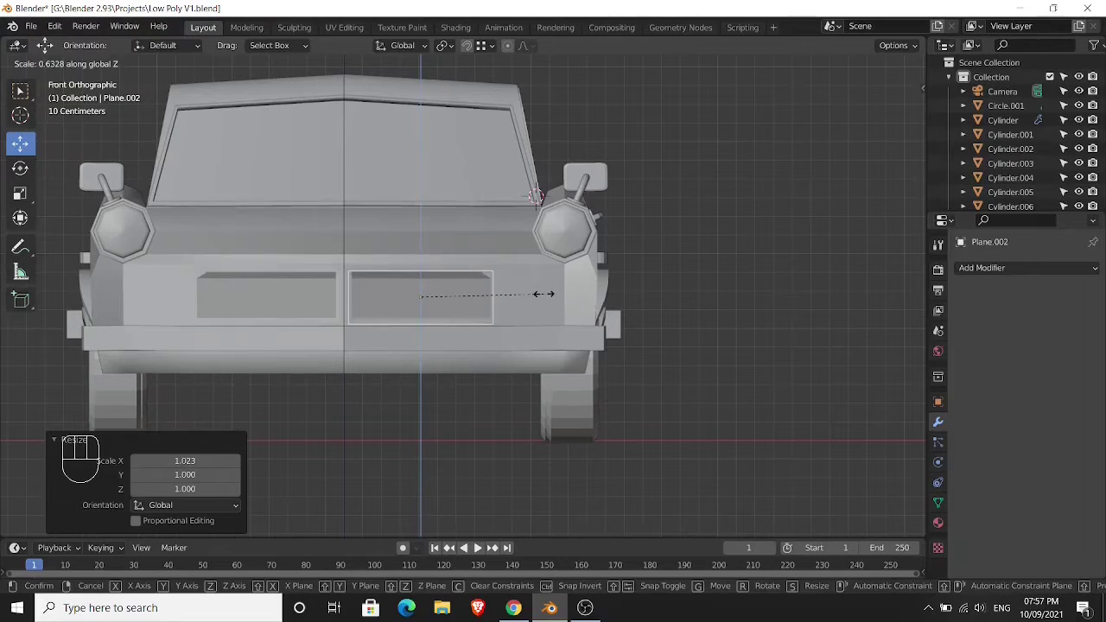
left_click(543, 292)
key("g")
key("z")
key("shift")
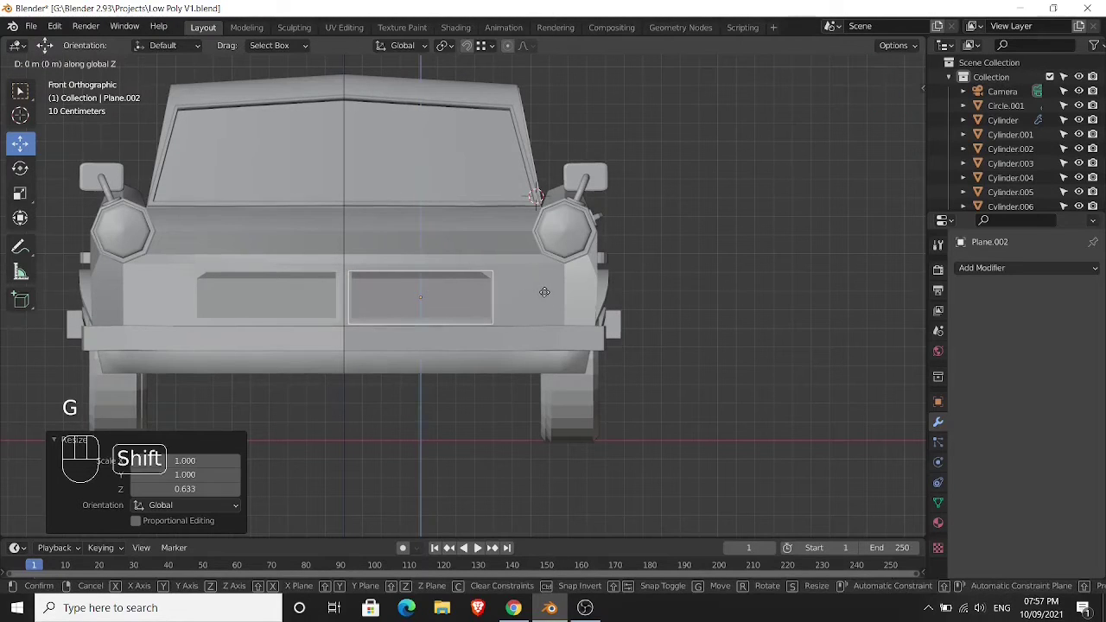
left_click(541, 277)
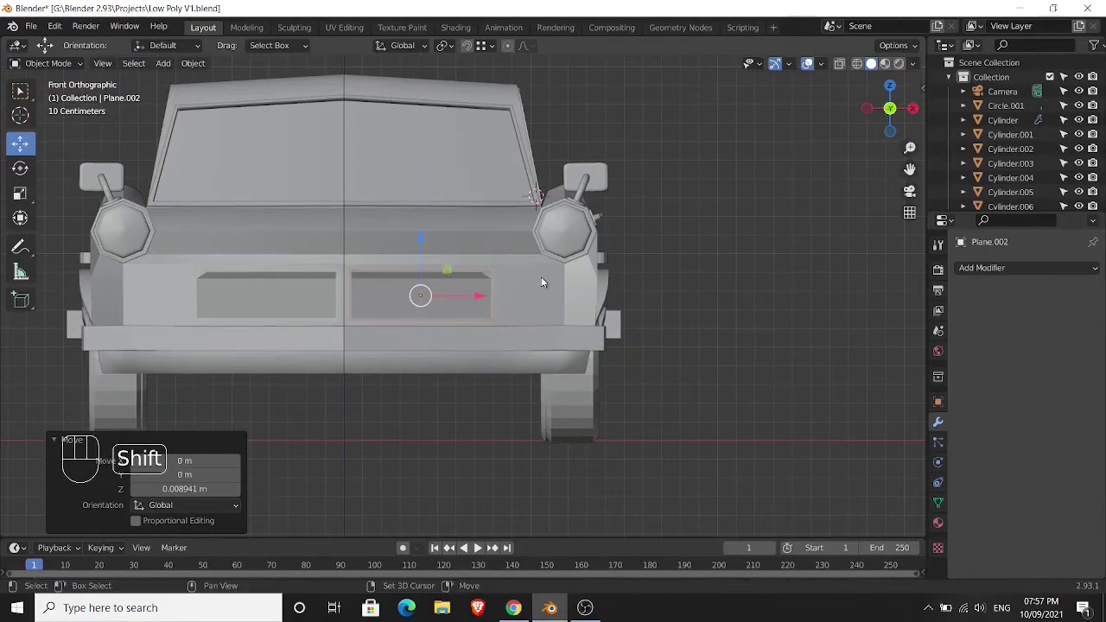
- Move the plane about -1.923 m along the global Y axis to the grille at the car's front
middle_click_drag(541, 276, 498, 290)
scroll(489, 279, "down", 5)
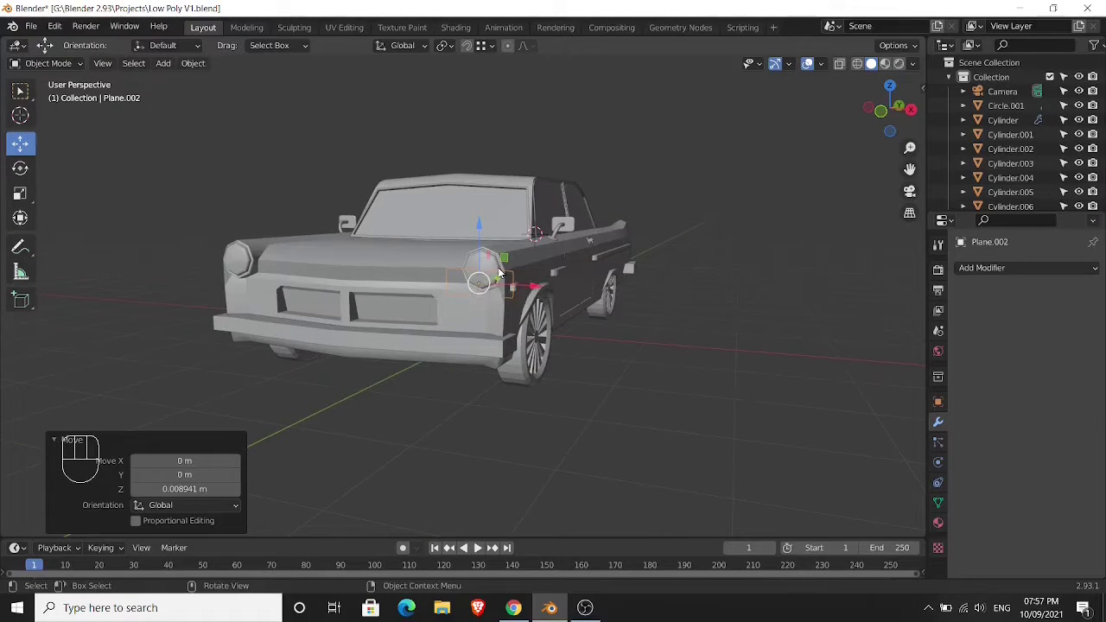
key("g")
key("y")
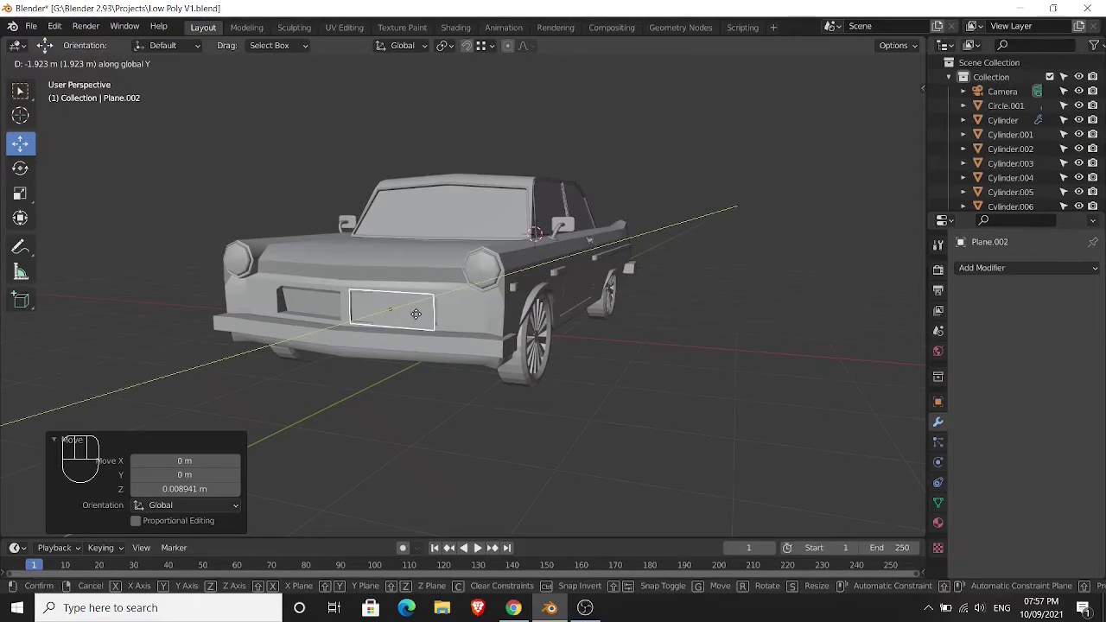
left_click(415, 312)
middle_click_drag(419, 312, 446, 307)
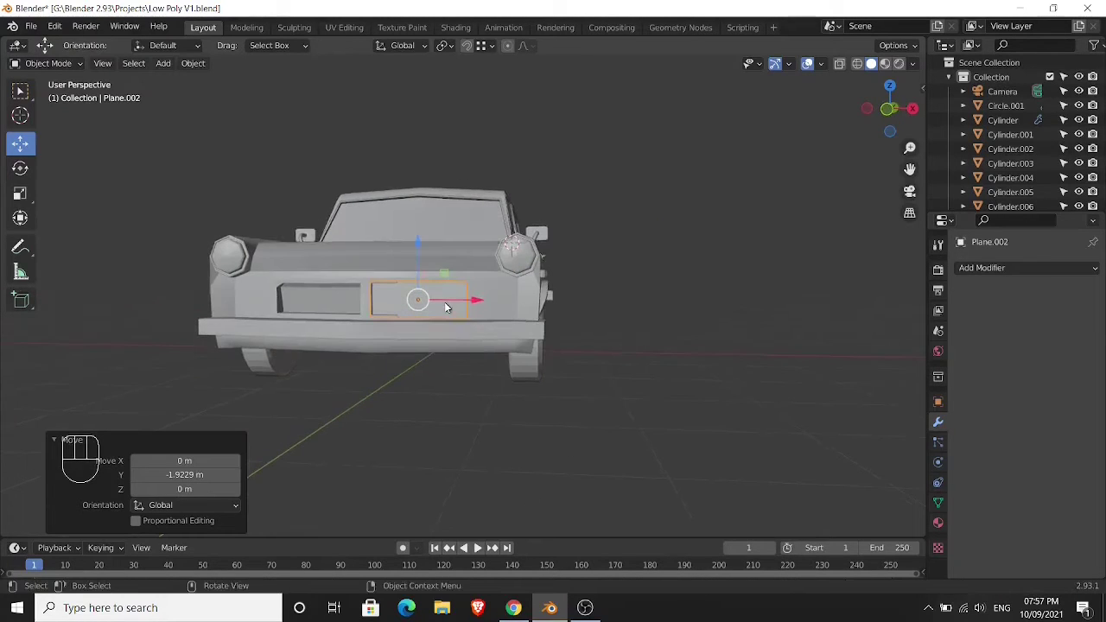
left_click(490, 268)
key("h")
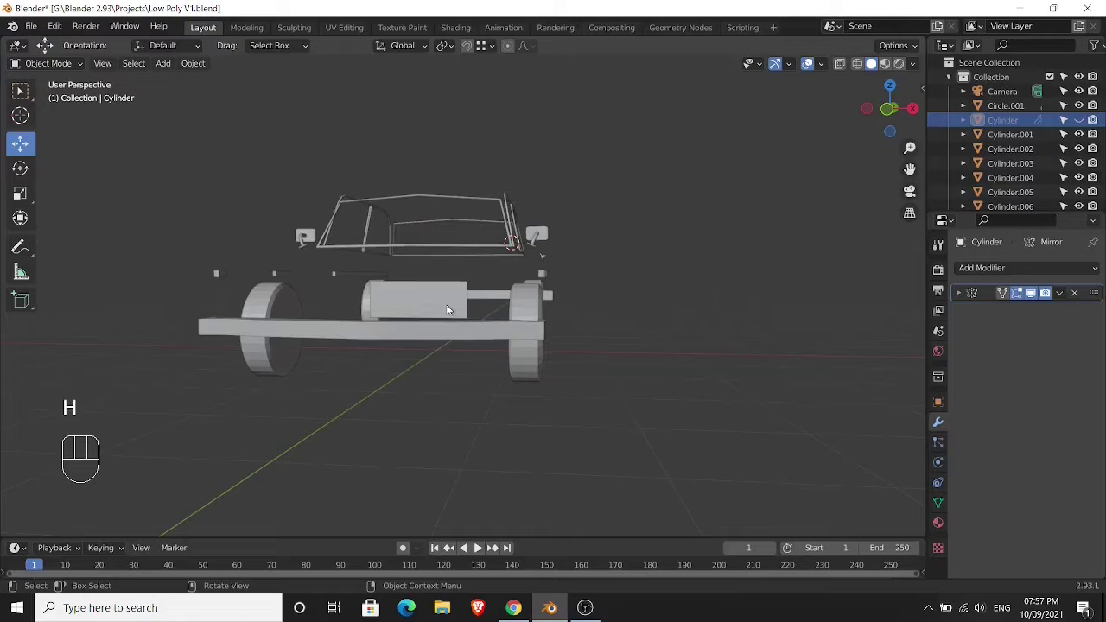
key("alt+h")
- Isolate the grille plane in local view and enter Edit Mode
scroll(447, 299, "up", 4)
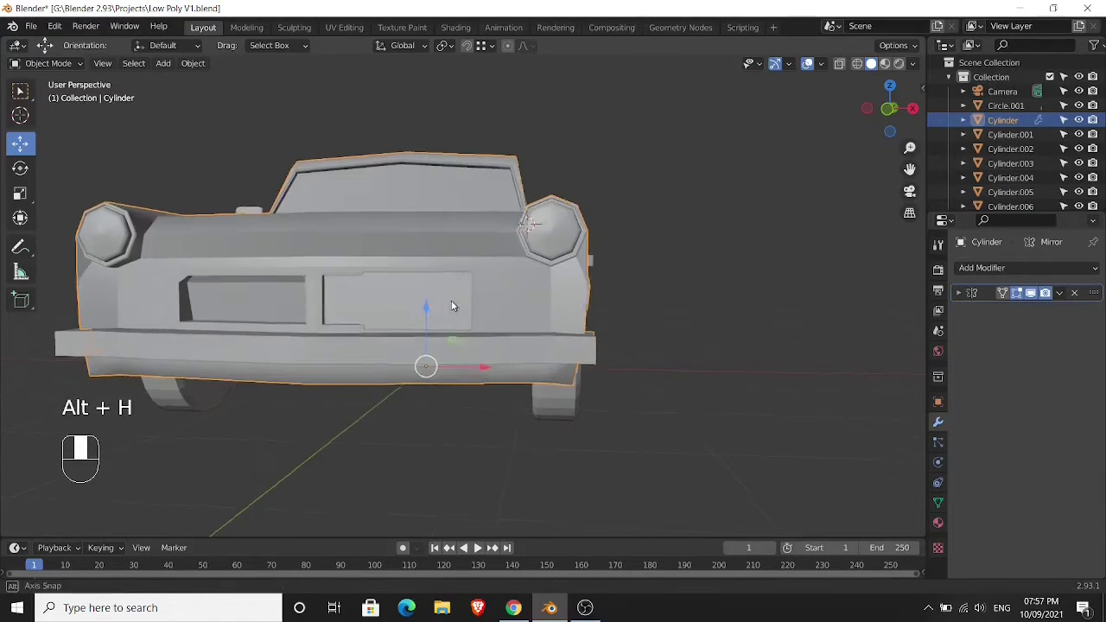
left_click(451, 296)
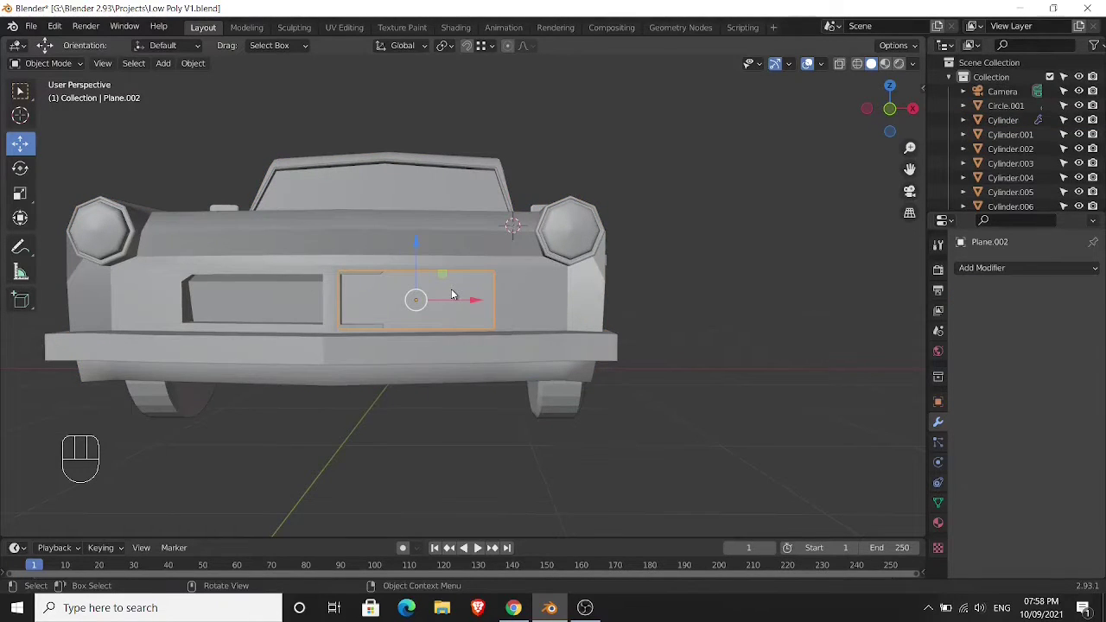
key("KP_Divide")
scroll(470, 303, "up", 1)
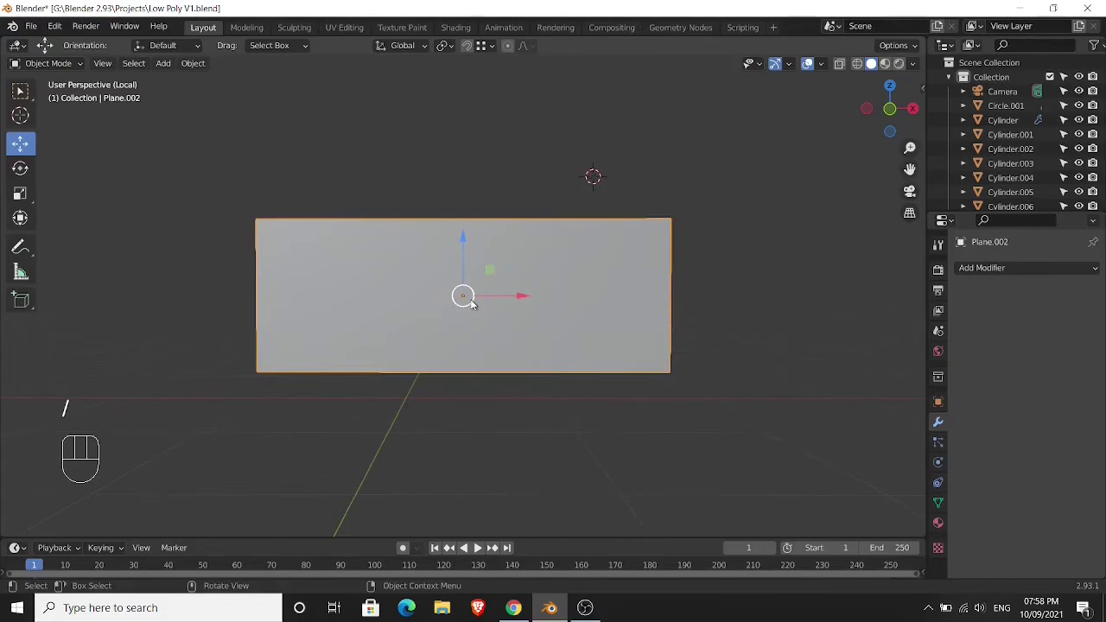
key("Tab")
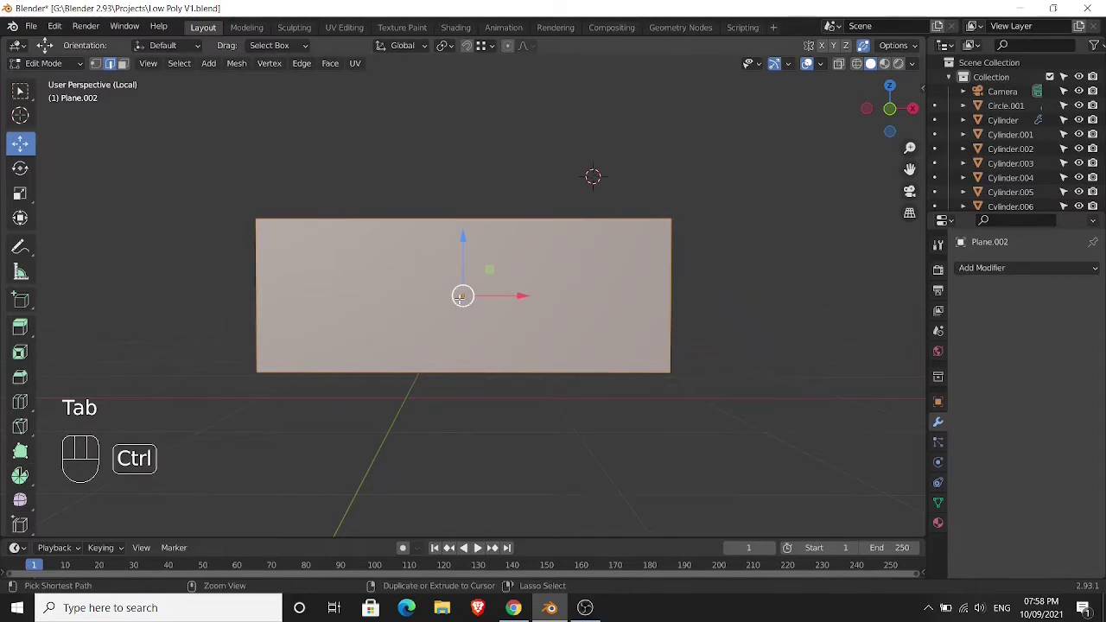
key("ctrl+r")
scroll(459, 225, "up", 2)
scroll(459, 224, "up", 5)
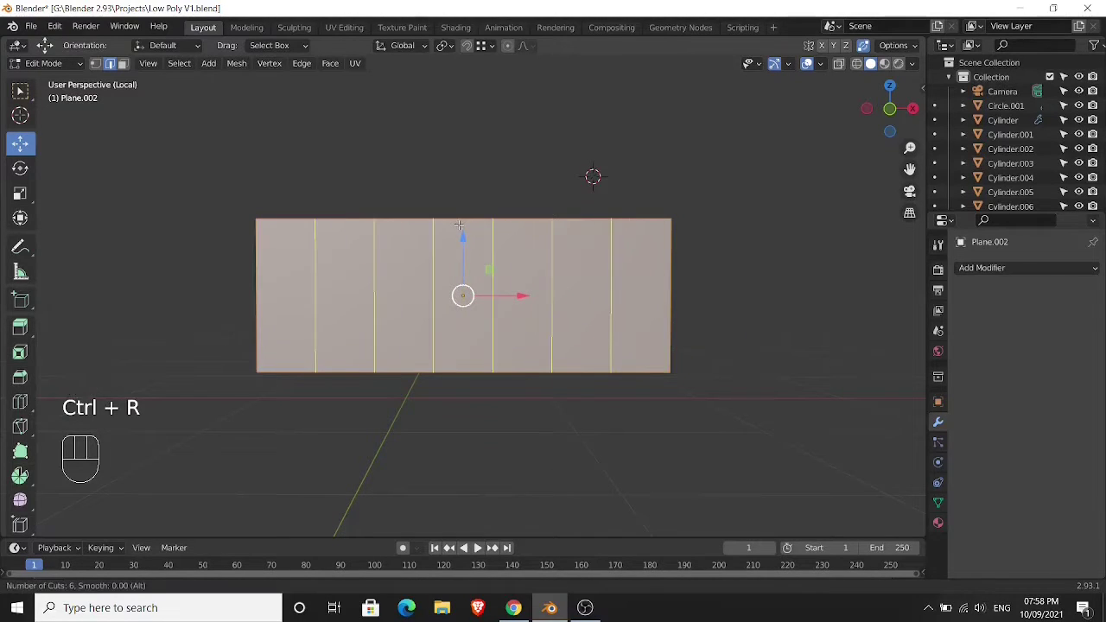
right_click(459, 225)
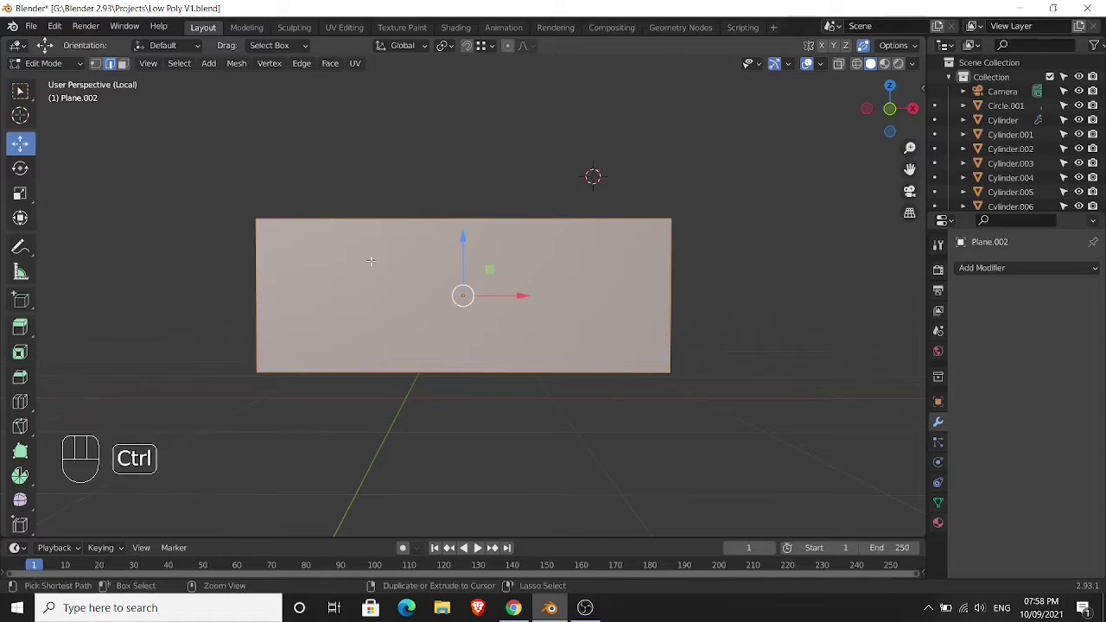
- Add horizontal loop cuts near the plane's upper and lower edges, with slide factors of about -0.894 and 0.892
key("ctrl+r")
left_click(270, 297)
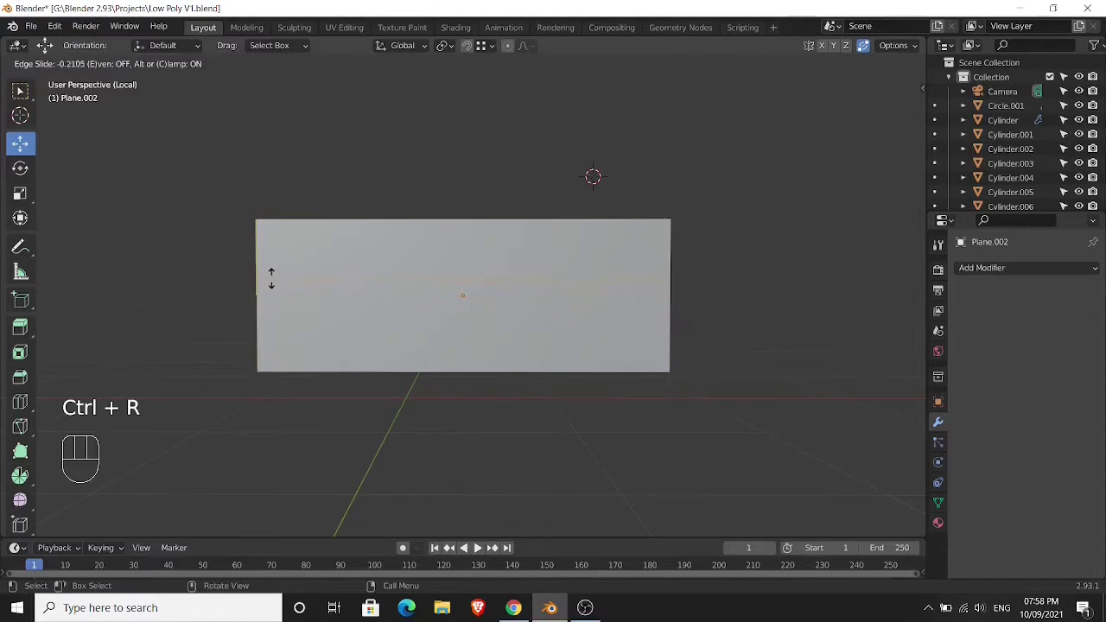
left_click(279, 227)
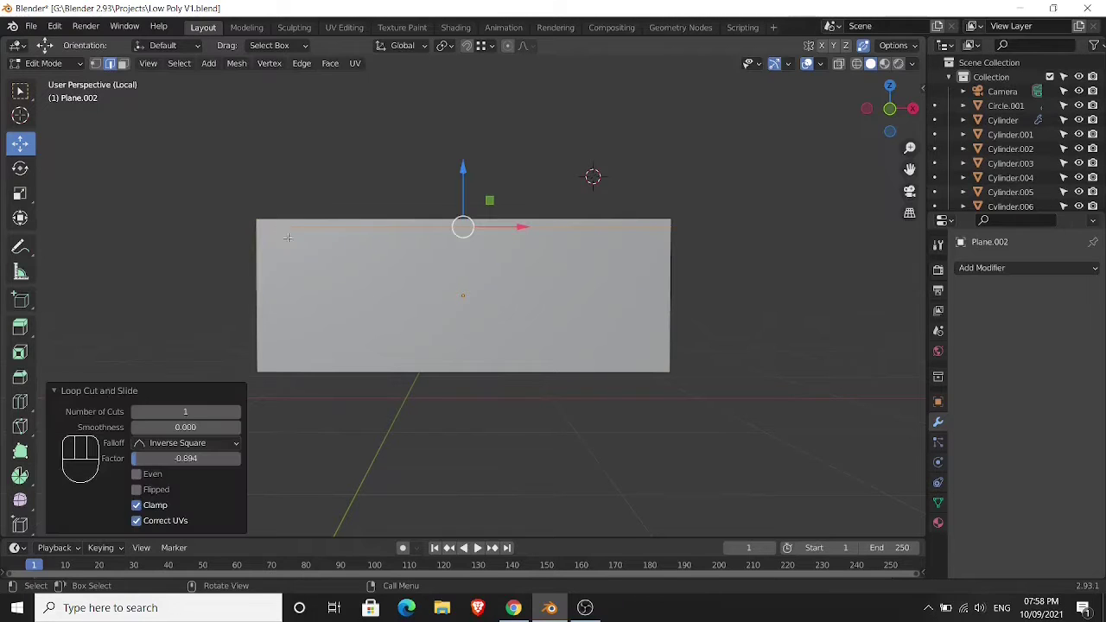
key("ctrl+r")
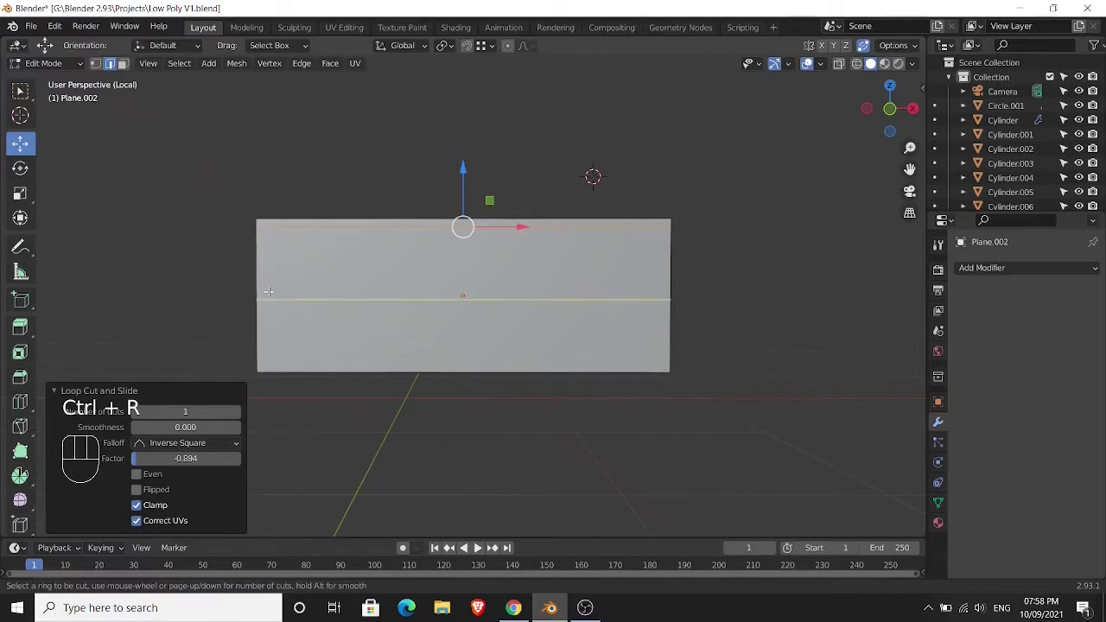
left_click(270, 298)
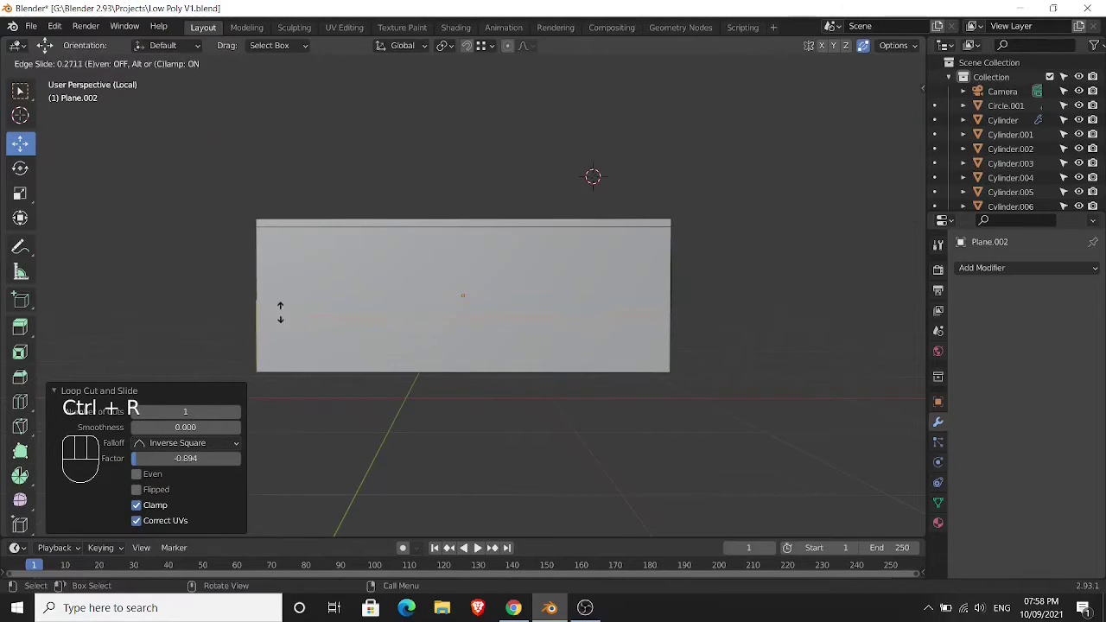
left_click(298, 356)
- Add vertical loop cuts near the plane's left and right edges, with slide factors of about 0.961 and -0.955
key("ctrl+r")
left_click(462, 366)
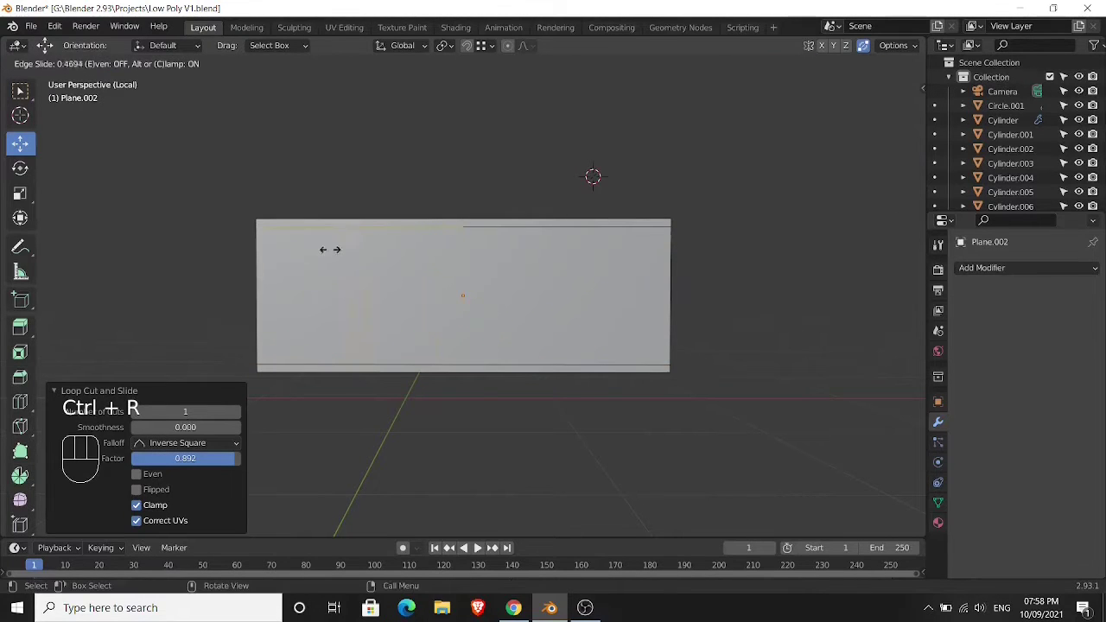
left_click(242, 251)
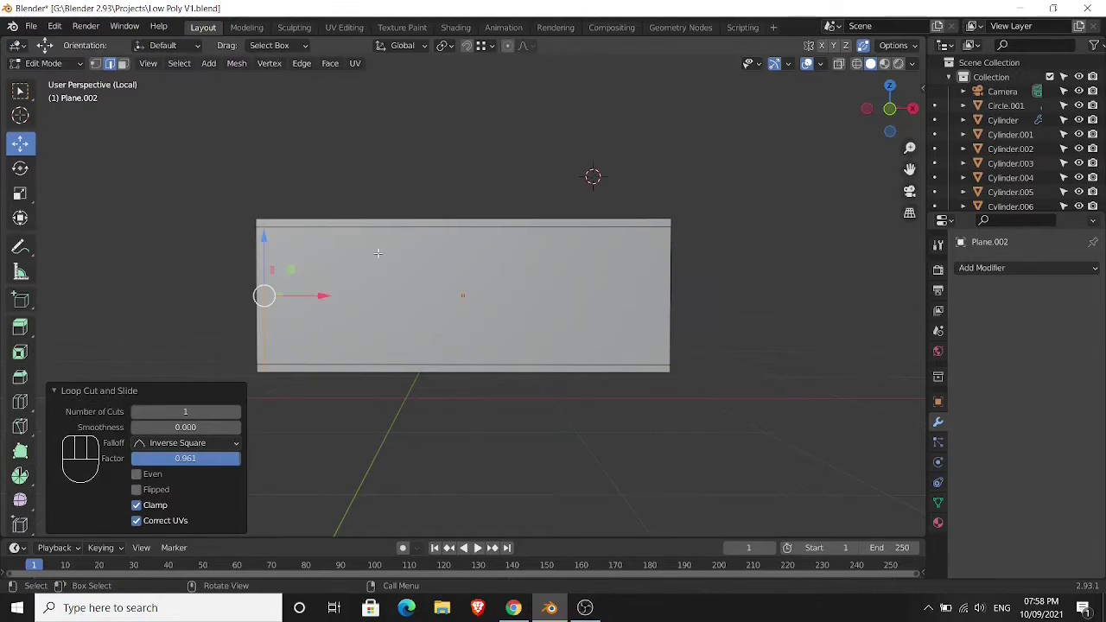
key("ctrl+r")
left_click(466, 226)
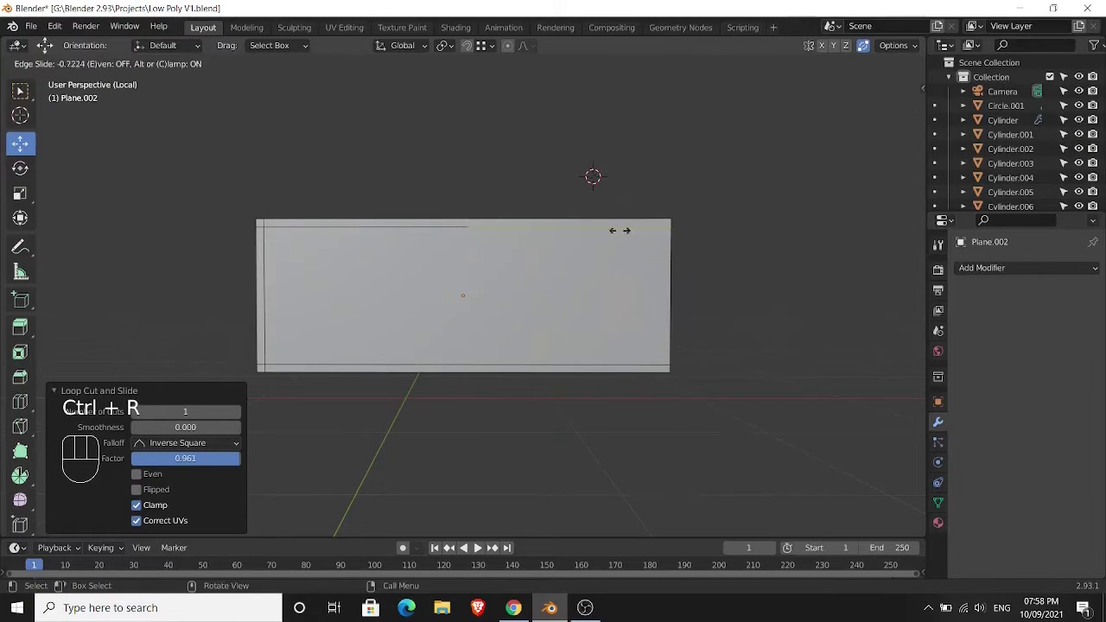
left_click(654, 235)
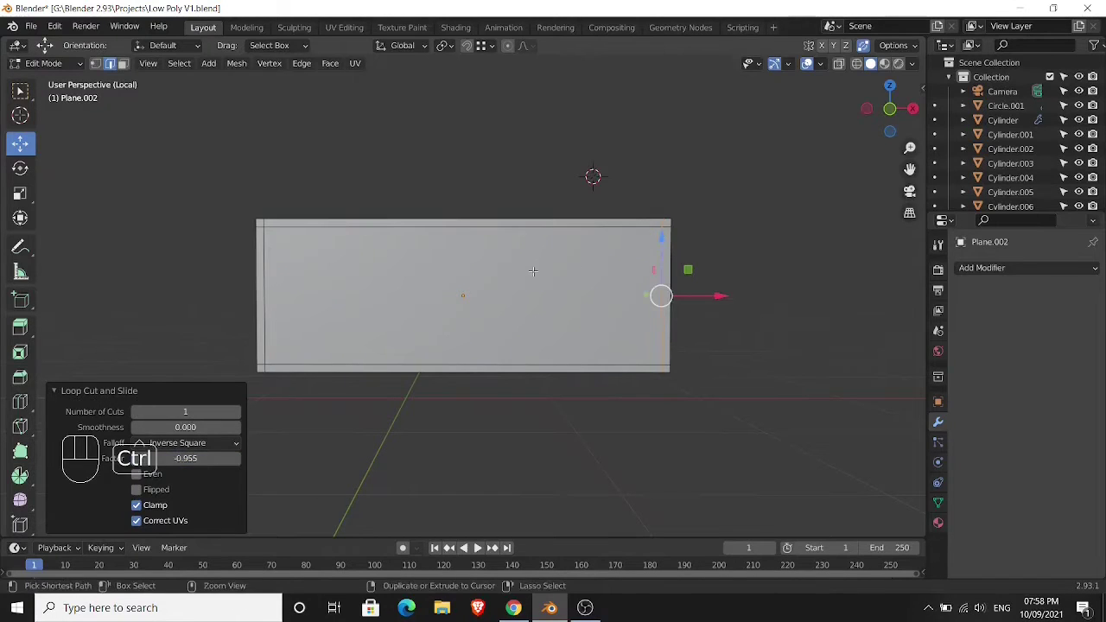
- Add seven evenly spaced vertical loop cuts across the grille plane, without sliding them
key("ctrl+r")
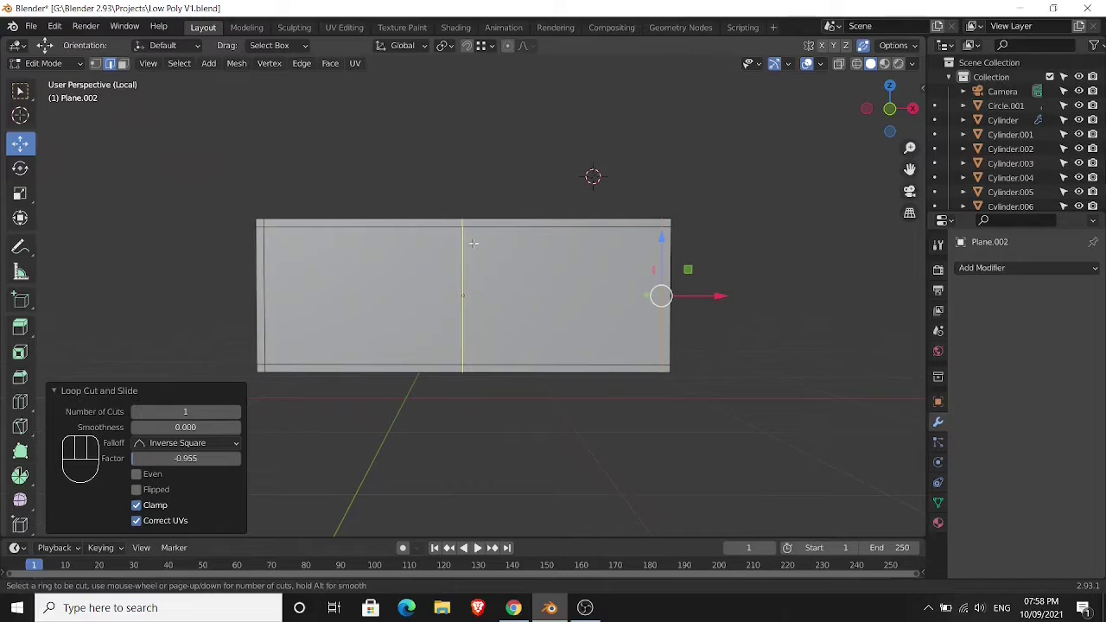
scroll(474, 242, "up", 6)
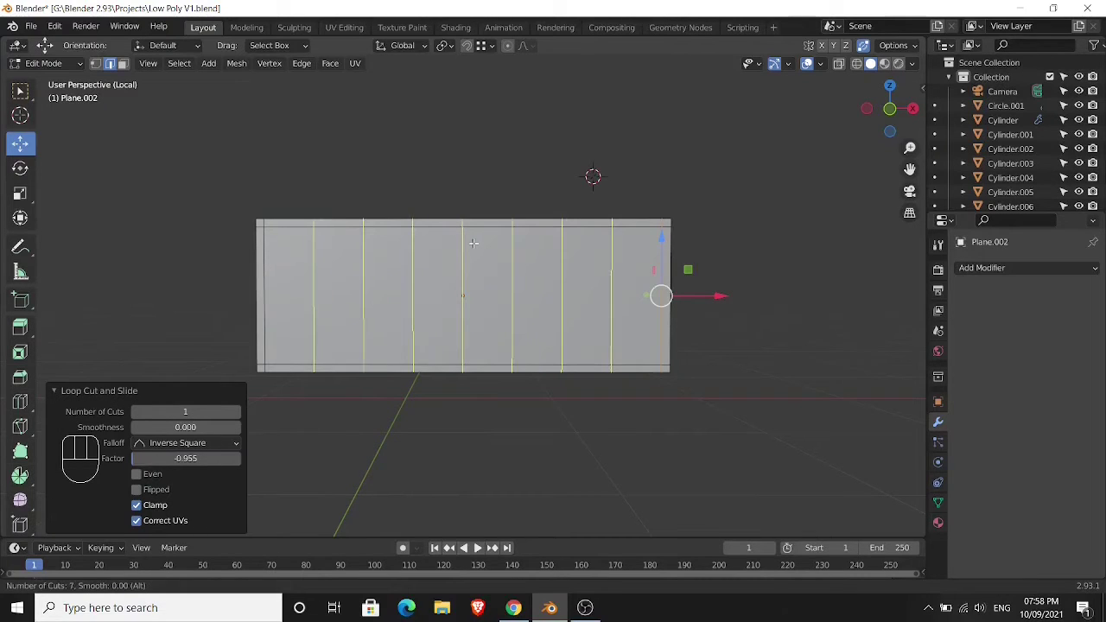
left_click(473, 243)
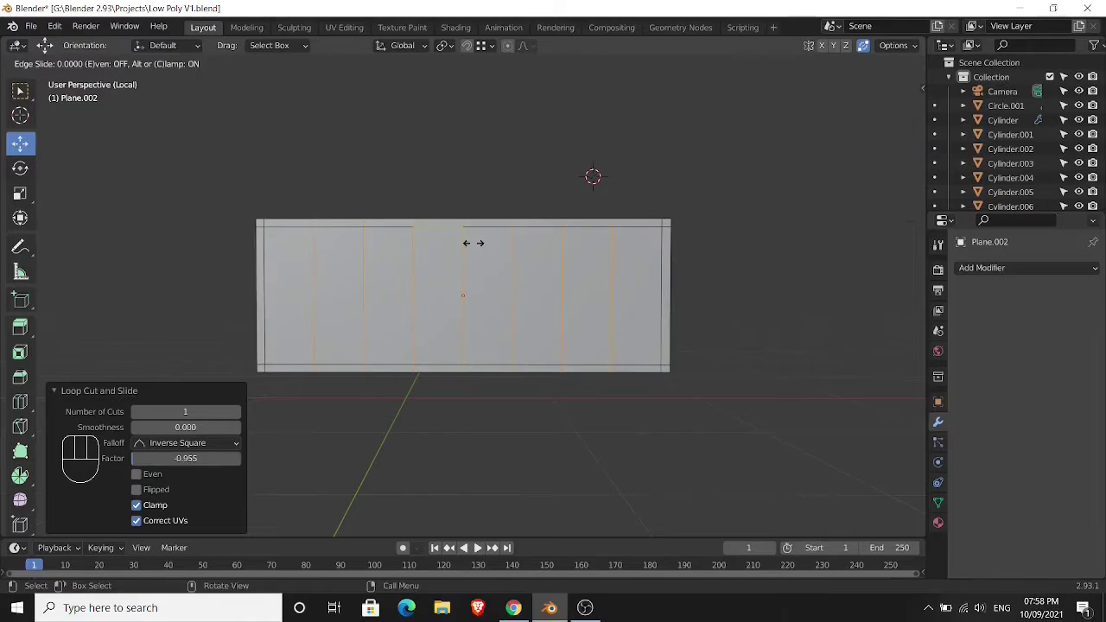
right_click(397, 265)
- Add a vertical loop cut just right of each of the first three inner vertical edges, with slide factors of about 0.651, 0.674 and 0.605
key("ctrl+r")
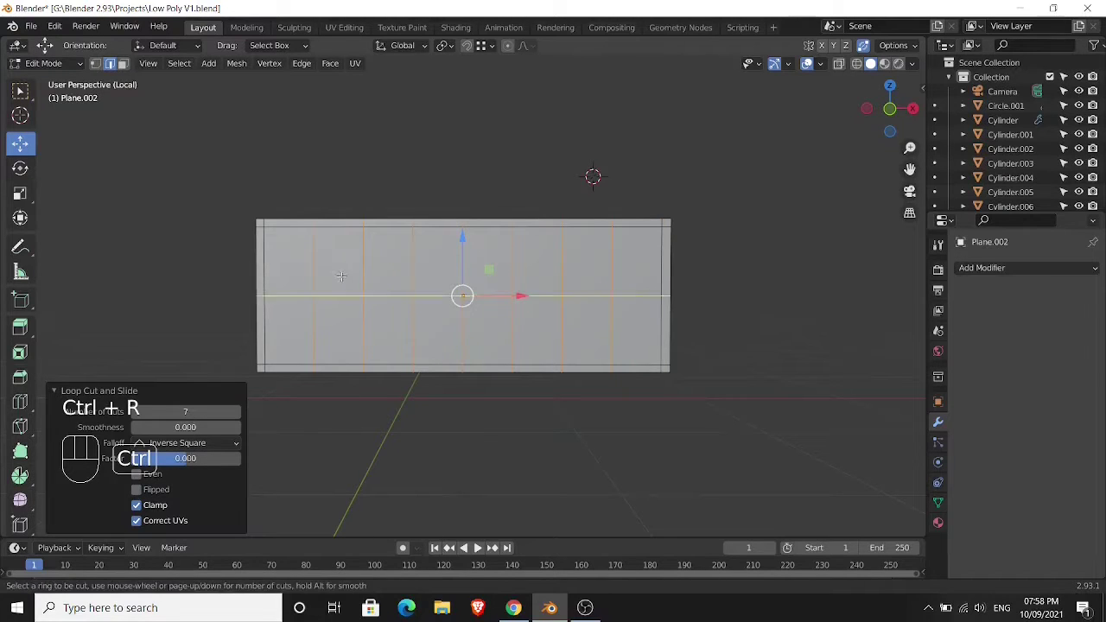
left_click(333, 227)
left_click_drag(331, 228, 320, 225)
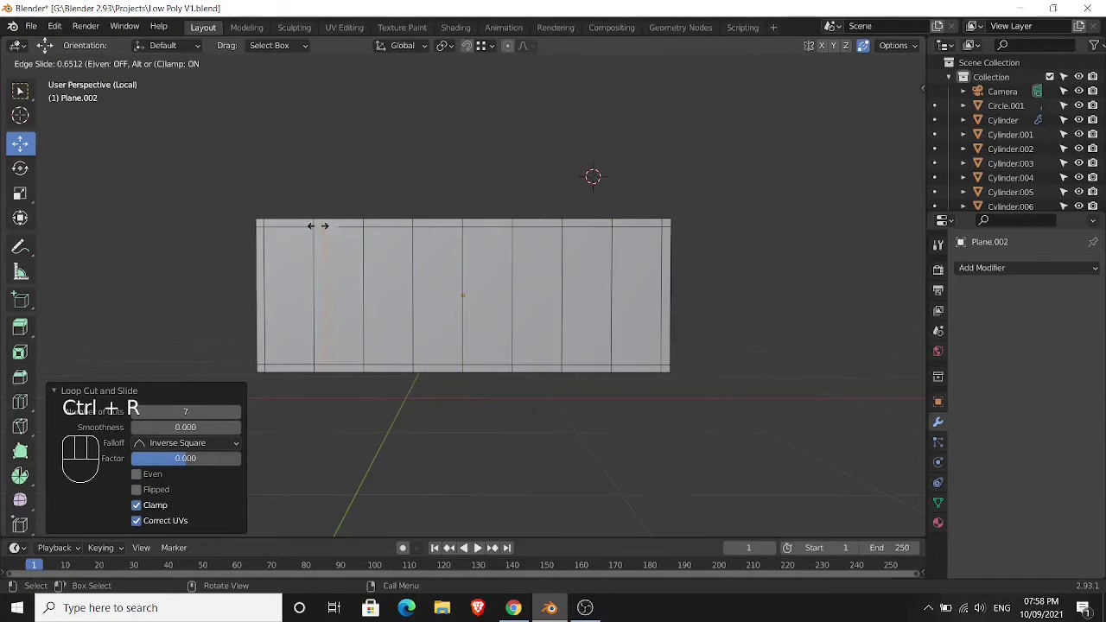
left_click(317, 225)
key("ctrl+r")
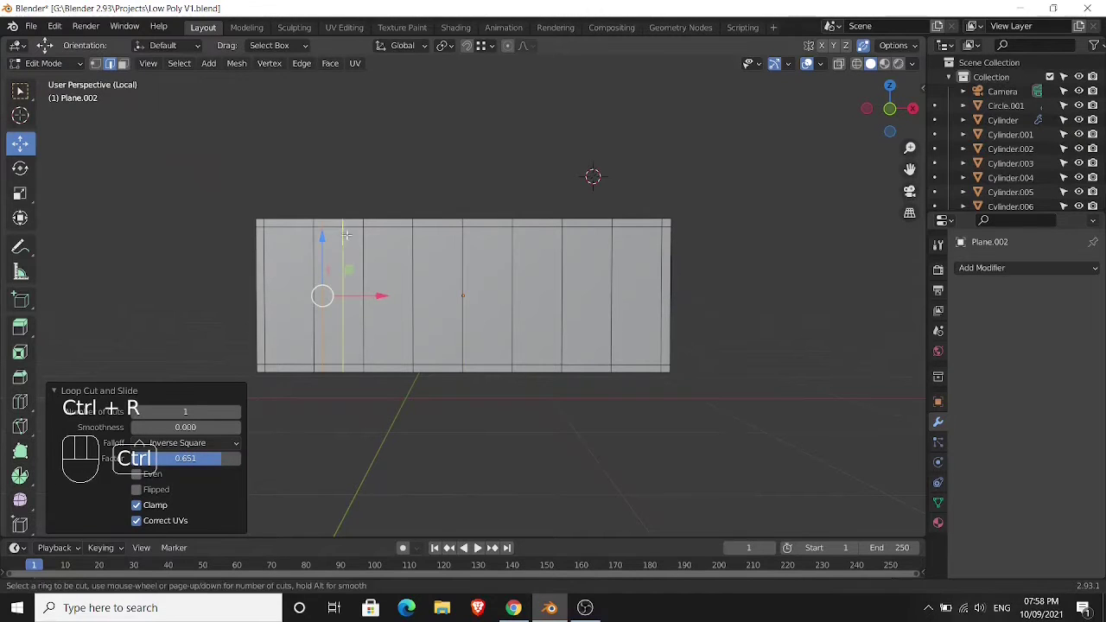
left_click(378, 221)
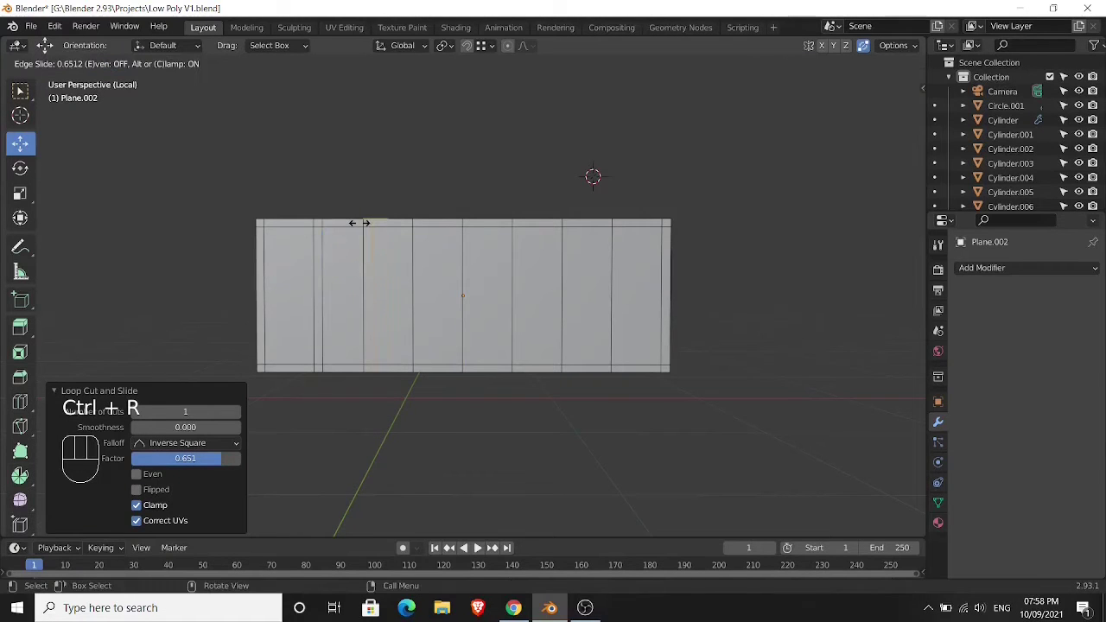
left_click(358, 223)
key("ctrl+r")
left_click(441, 233)
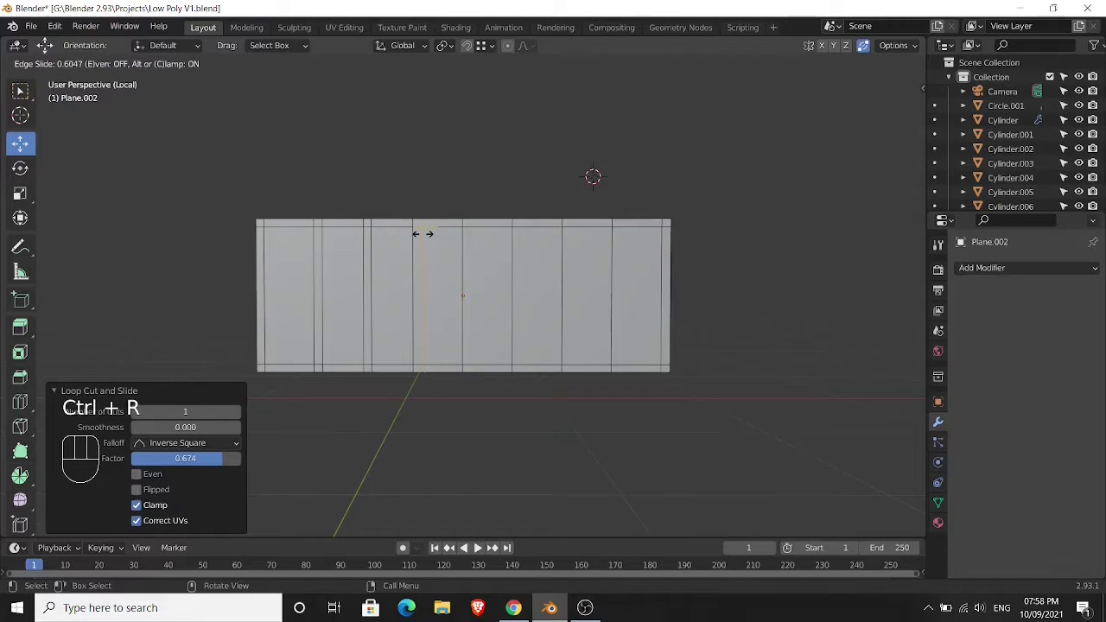
left_click(422, 233)
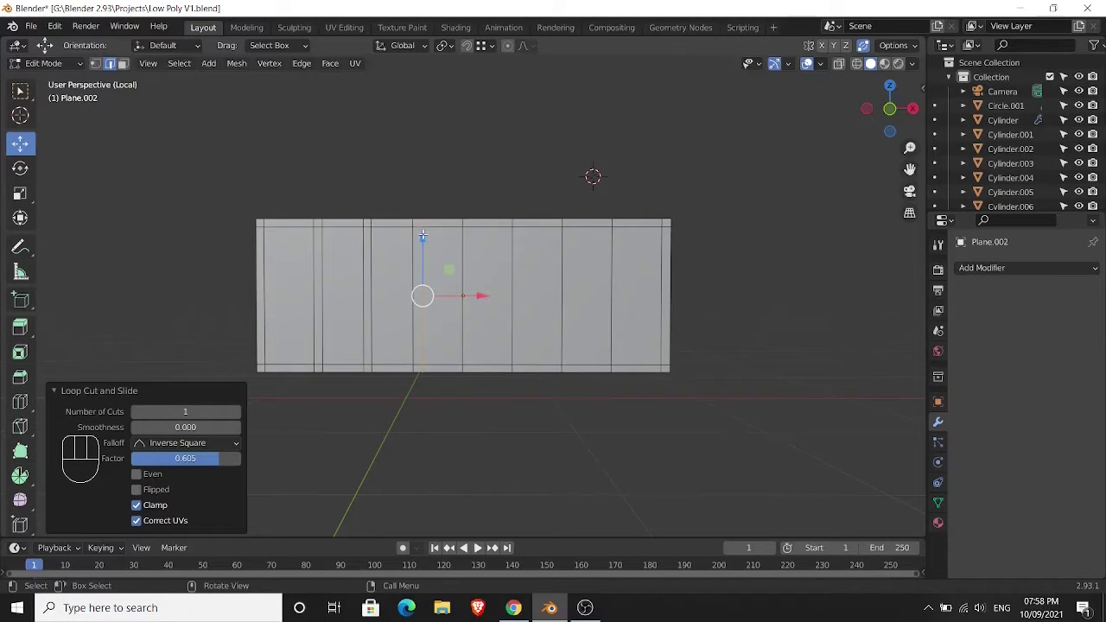
- Add a vertical loop cut just right of each of the remaining four inner edges, with slide factors of about 0.628, 0.605, 0.674 and 0.674
key("ctrl+r")
left_click(486, 232)
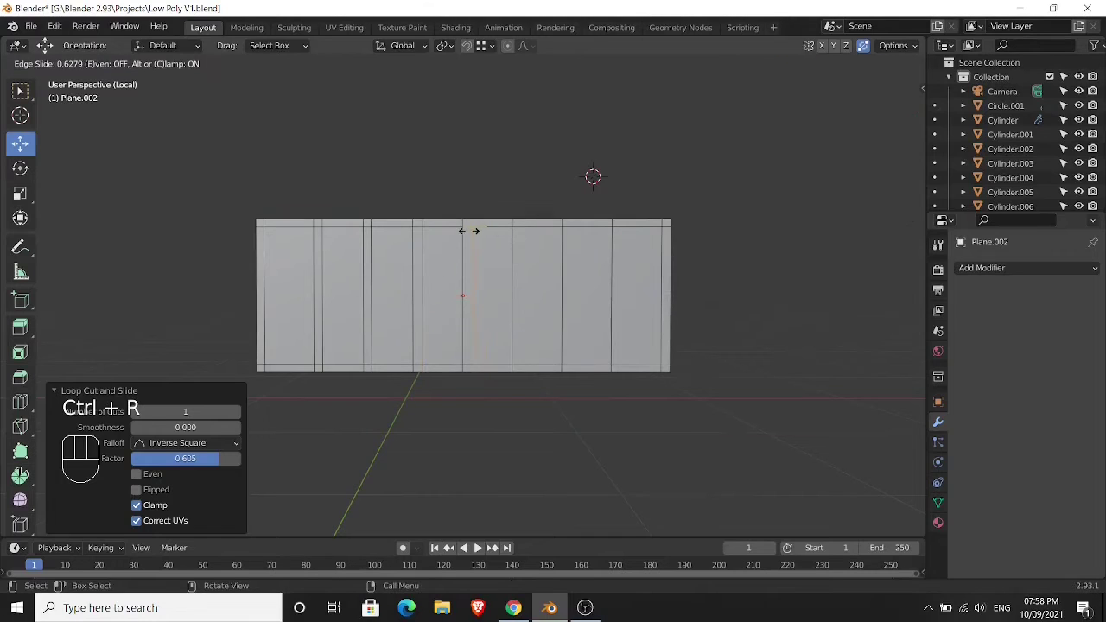
left_click(469, 231)
key("ctrl+r")
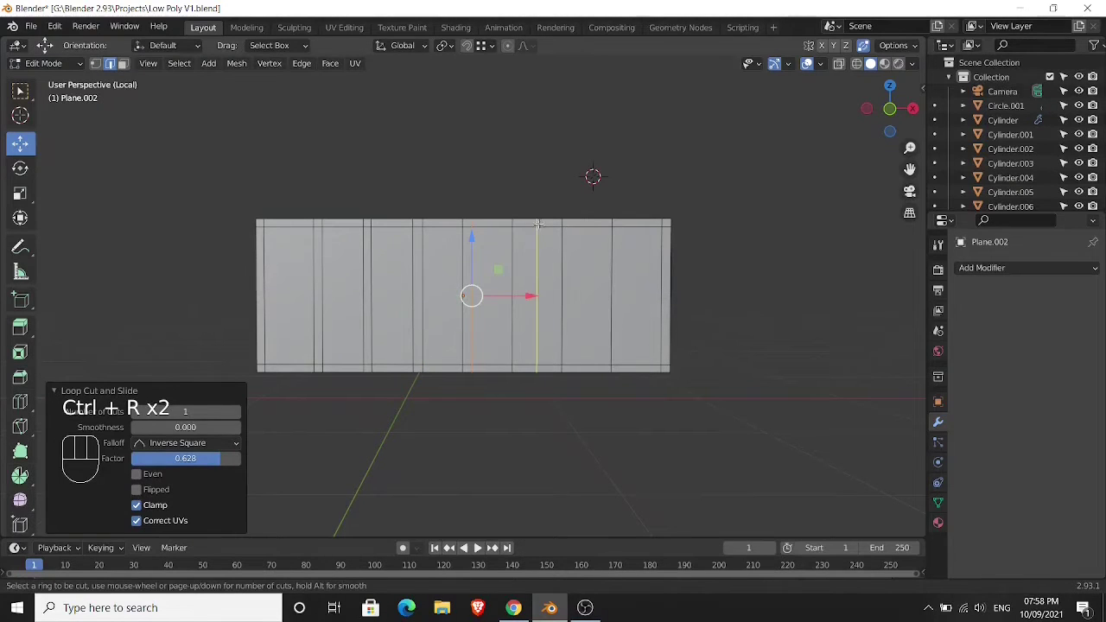
left_click(537, 227)
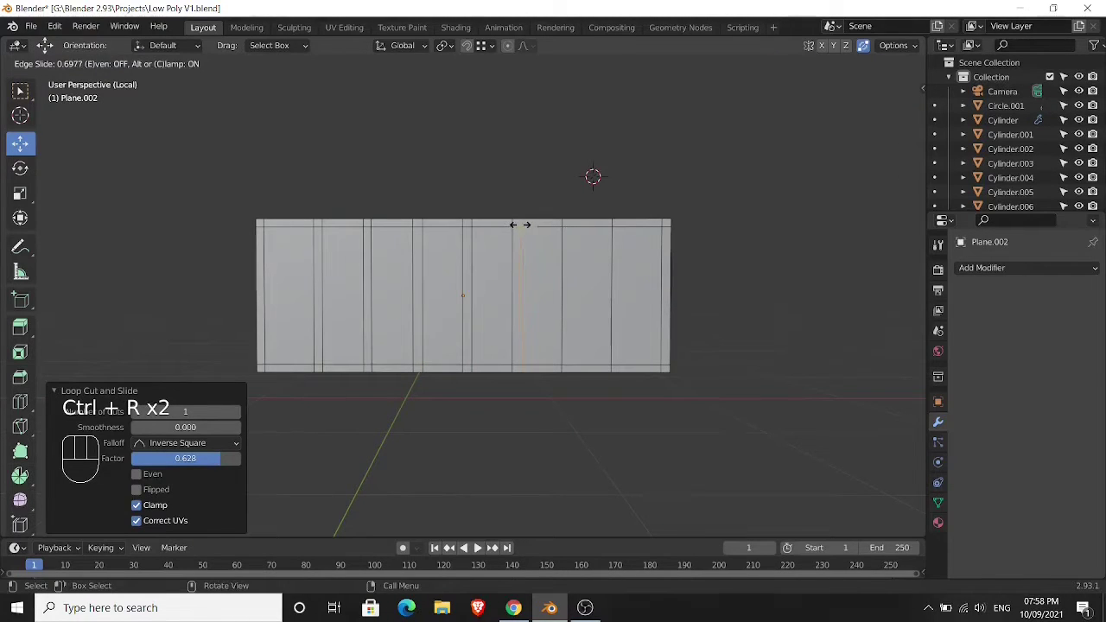
left_click(521, 225)
key("ctrl+r")
left_click(593, 232)
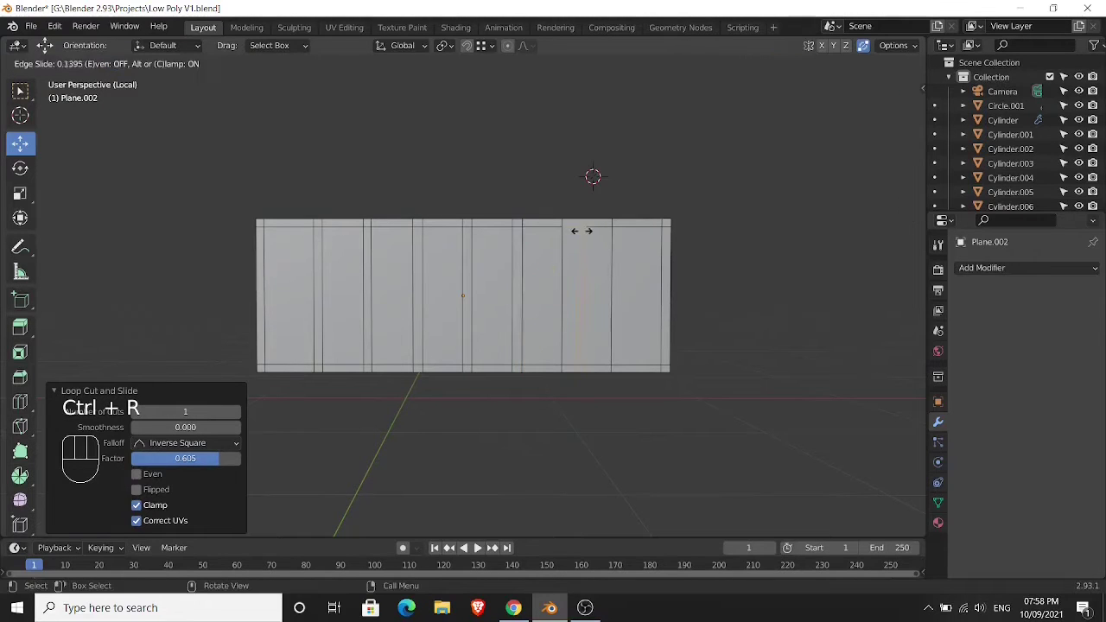
left_click(563, 229)
key("ctrl+r")
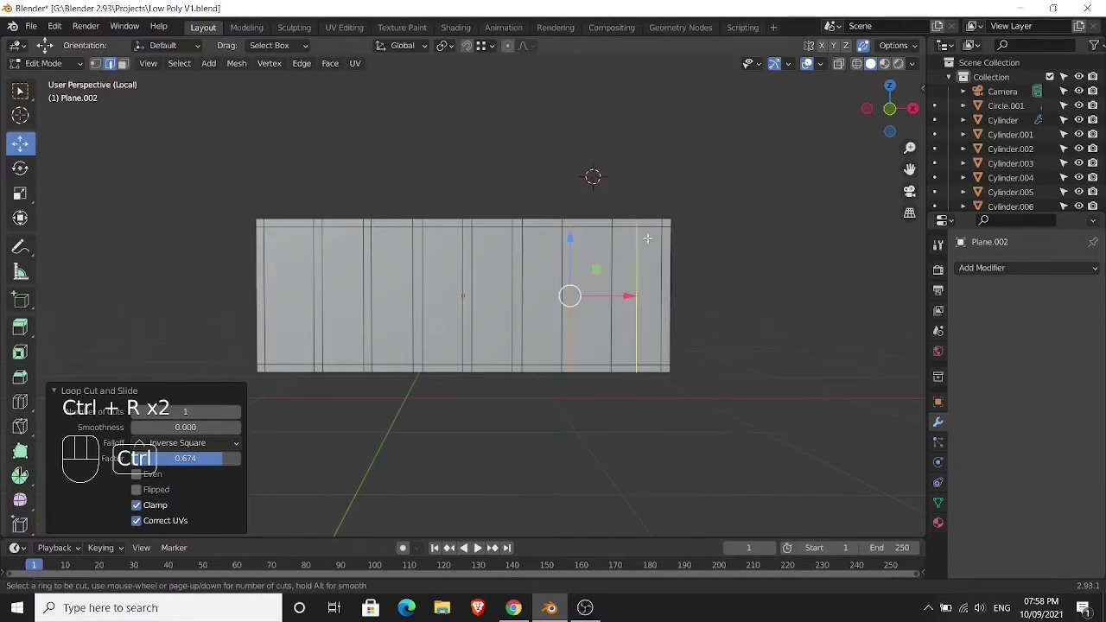
left_click(637, 234)
left_click(616, 234)
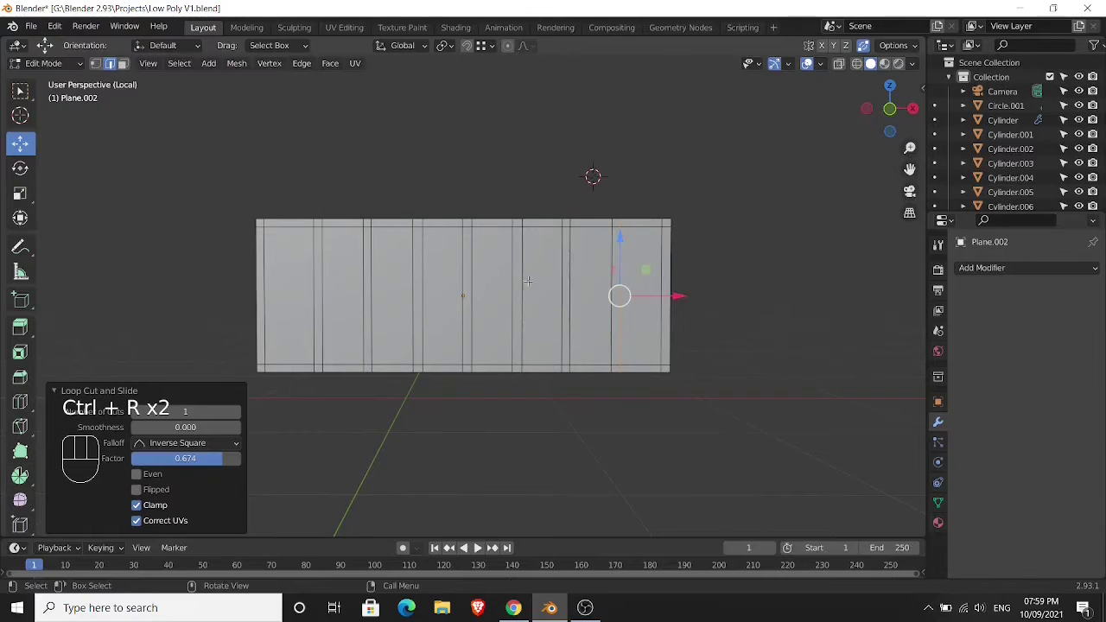
- Add five evenly spaced horizontal loop cuts across the grille plane, without sliding them
key("ctrl+r")
scroll(320, 278, "up", 3)
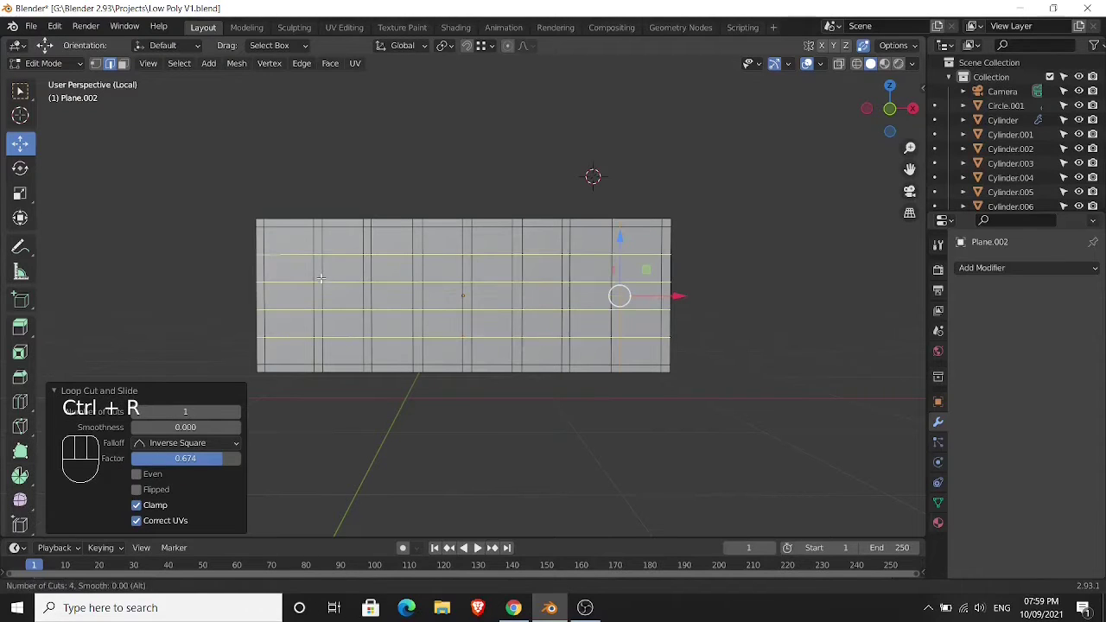
scroll(320, 278, "up", 2)
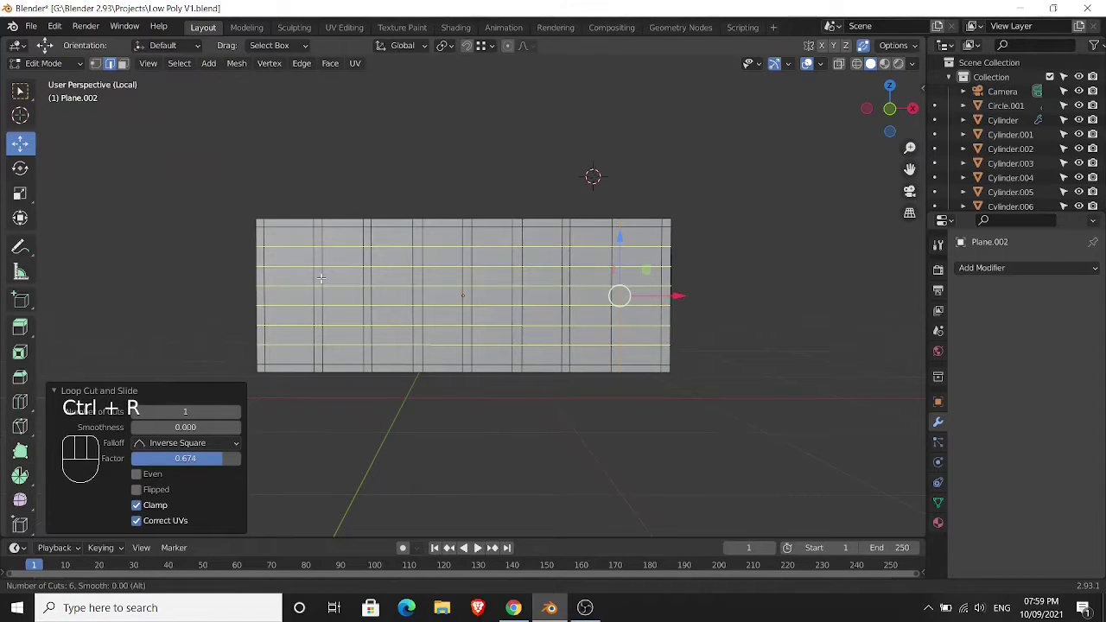
scroll(320, 278, "down", 1)
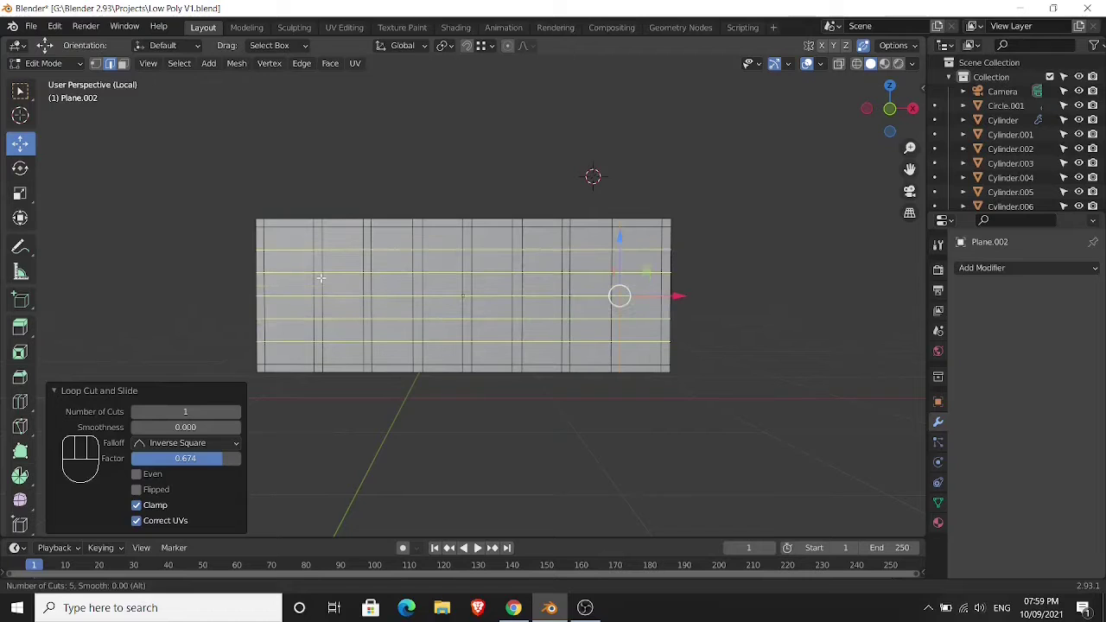
left_click(321, 278)
right_click(320, 278)
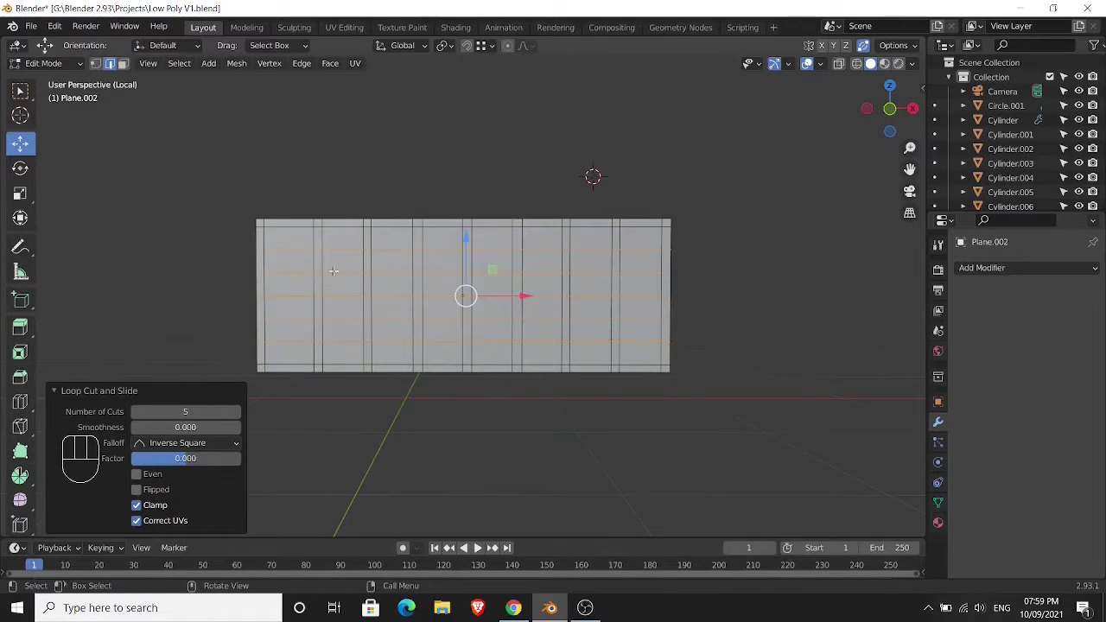
- Add a horizontal loop cut just above each of the two uppermost new horizontal edges, both with a slide factor of about 0.367
key("ctrl+r")
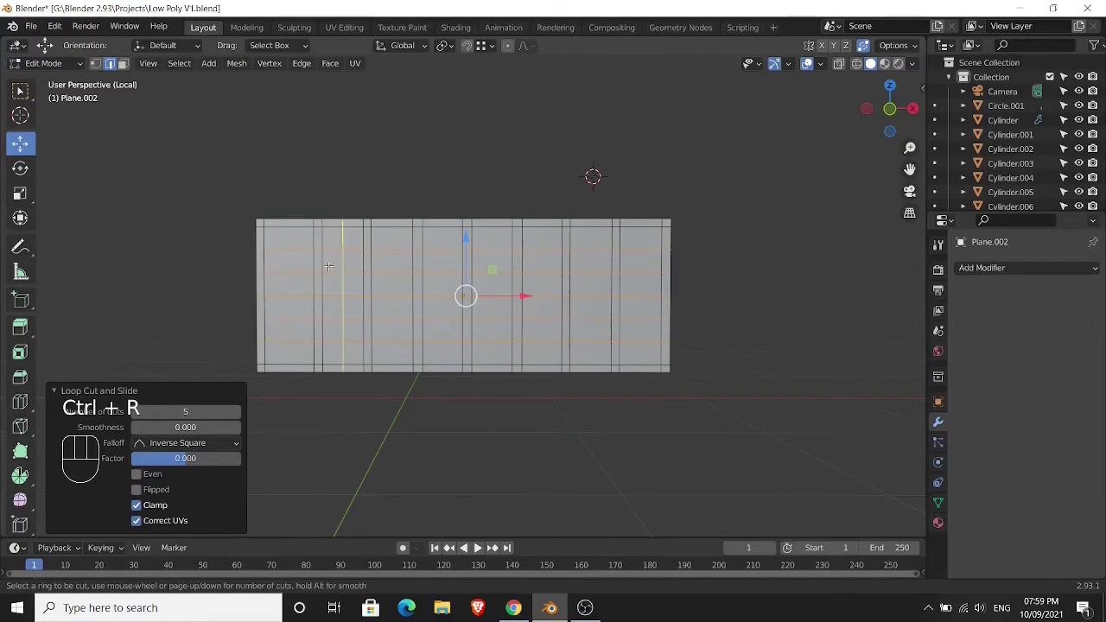
left_click(267, 240)
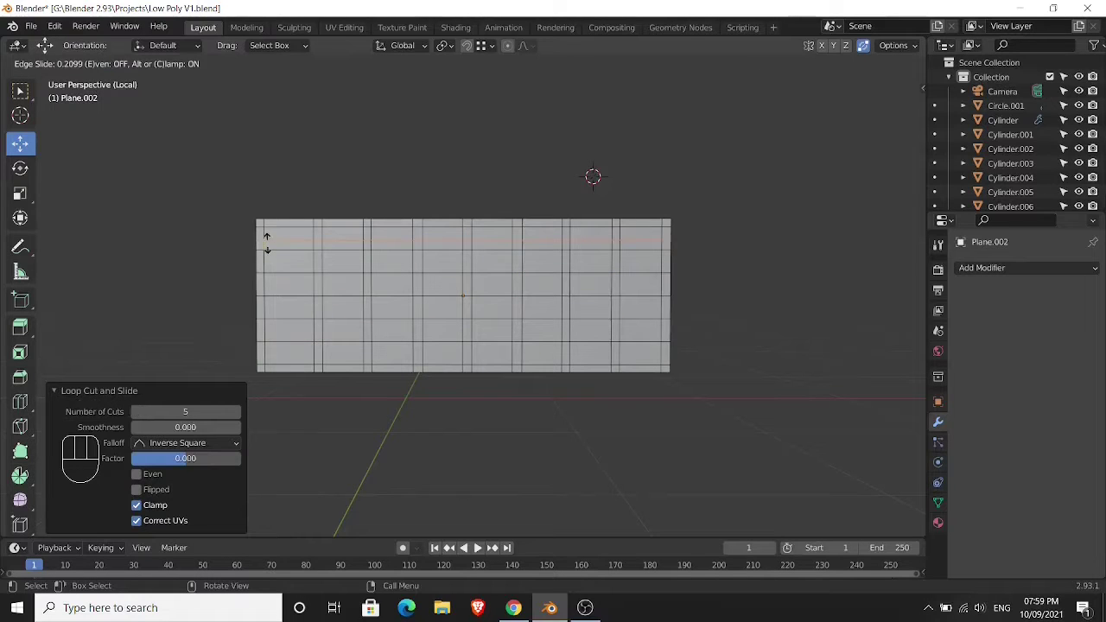
left_click(267, 244)
key("ctrl+r")
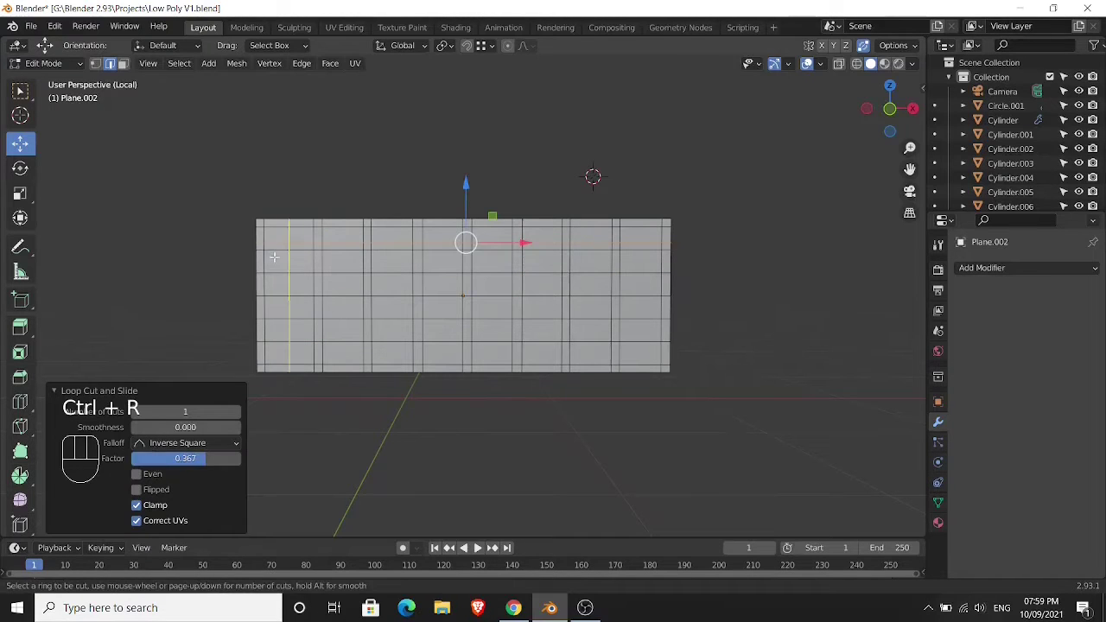
left_click(264, 264)
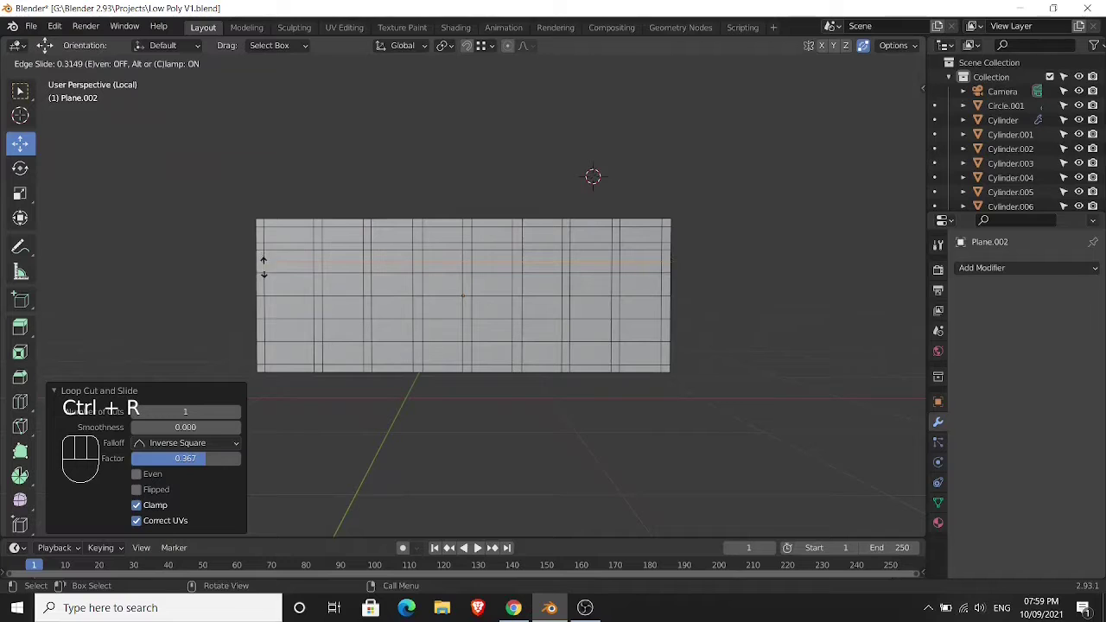
key("shift")
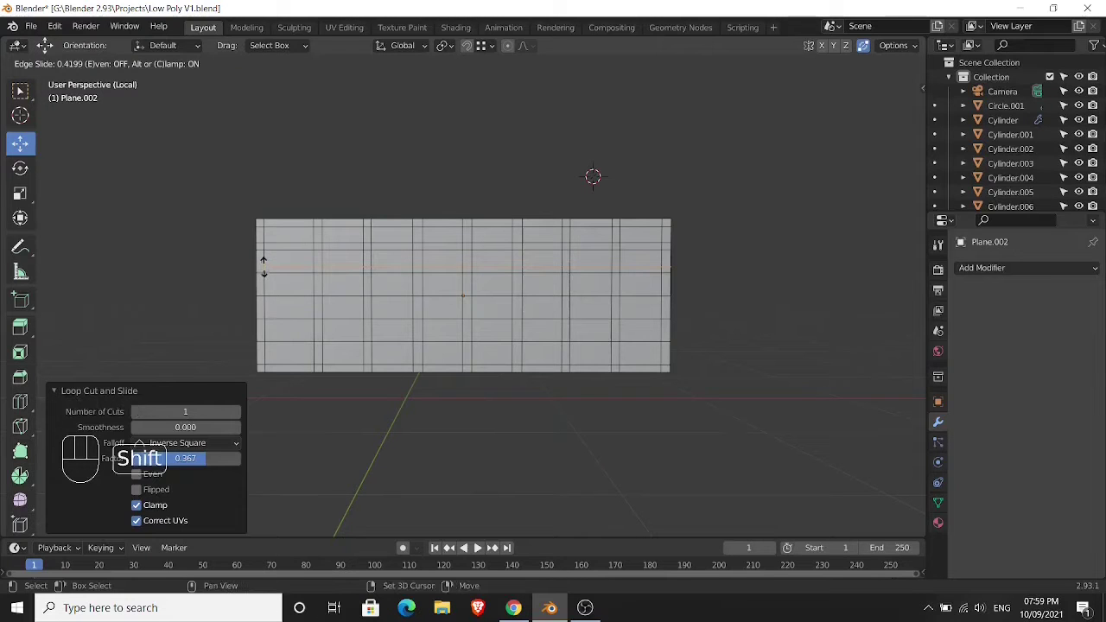
left_click(264, 260)
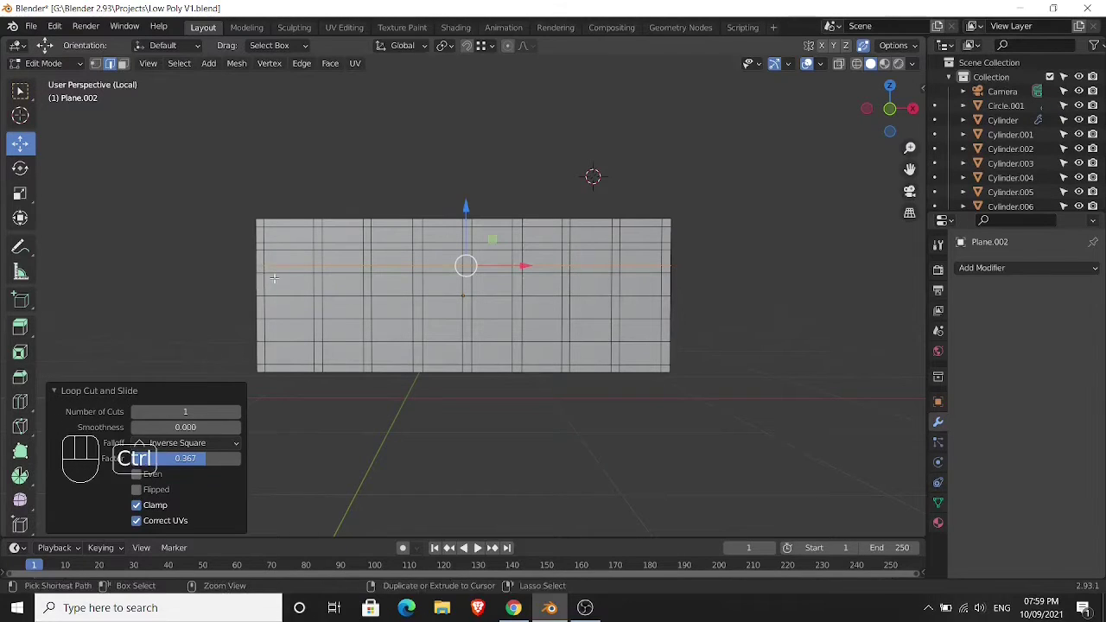
- Add a horizontal loop cut just above the third, fourth and fifth inner horizontal edges, with slide factors of about 0.318, 0.318 and 0.262
key("ctrl+r")
left_click(265, 288)
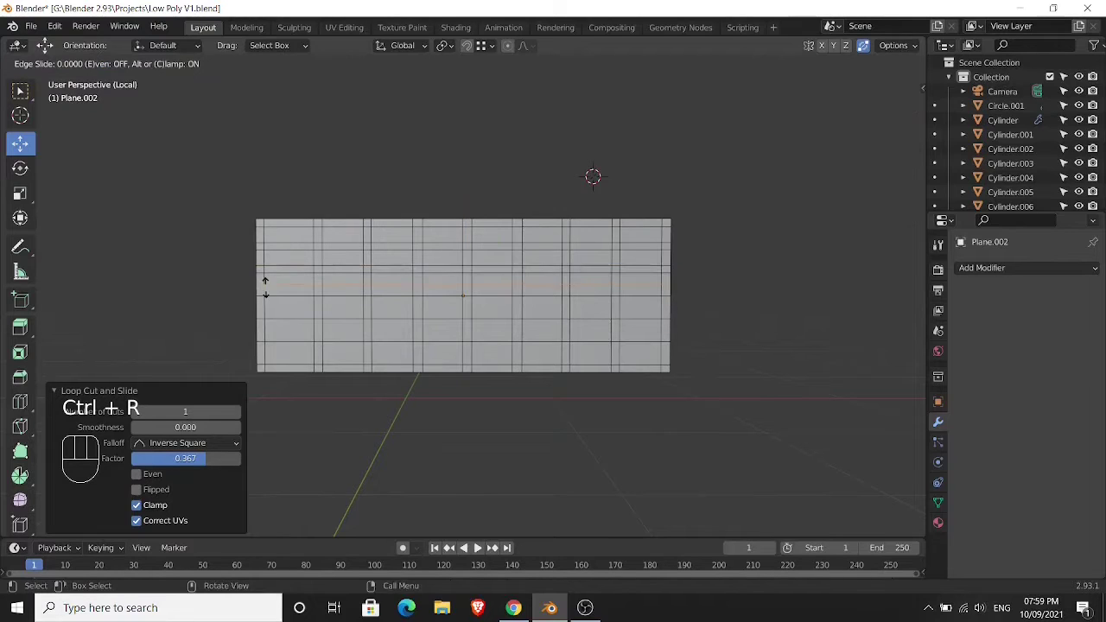
key("shift")
left_click(274, 320)
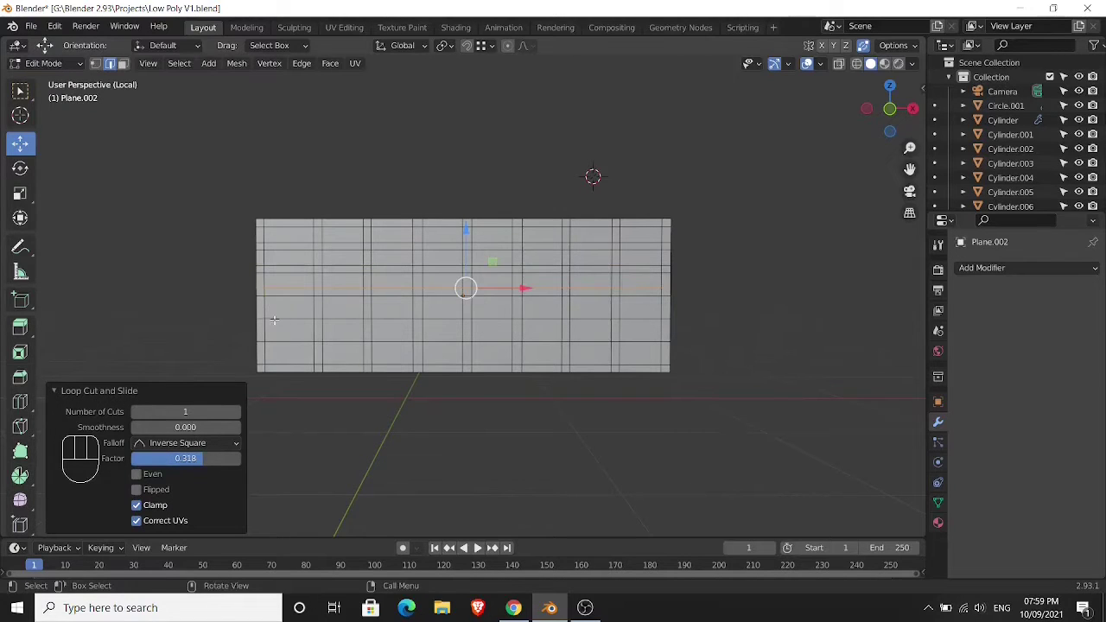
key("ctrl+r")
left_click(270, 307)
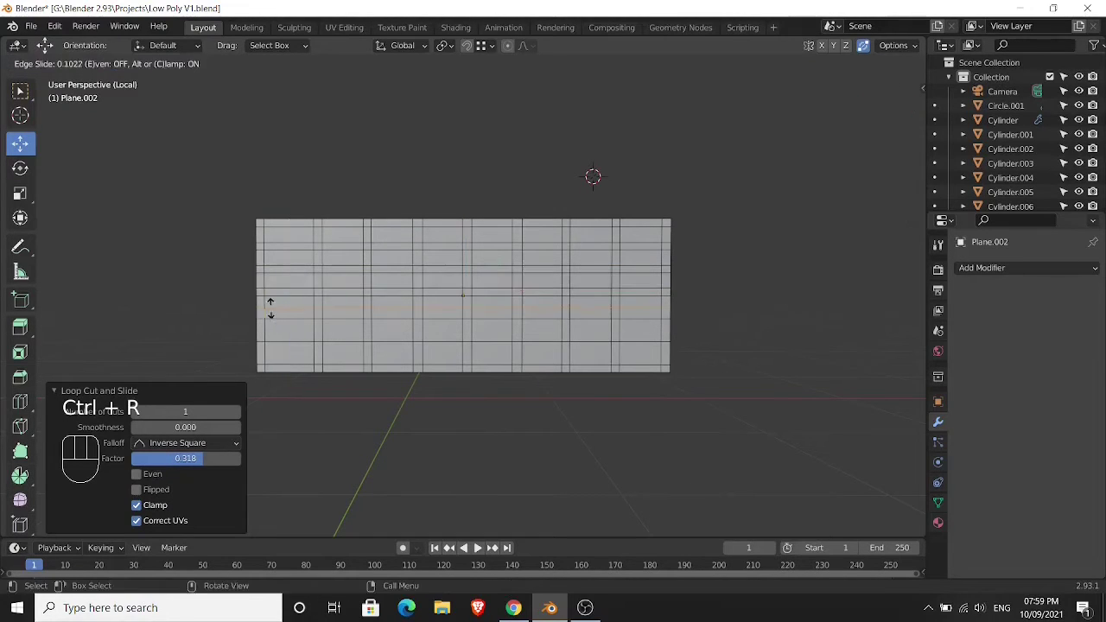
key("shift")
left_click(274, 322)
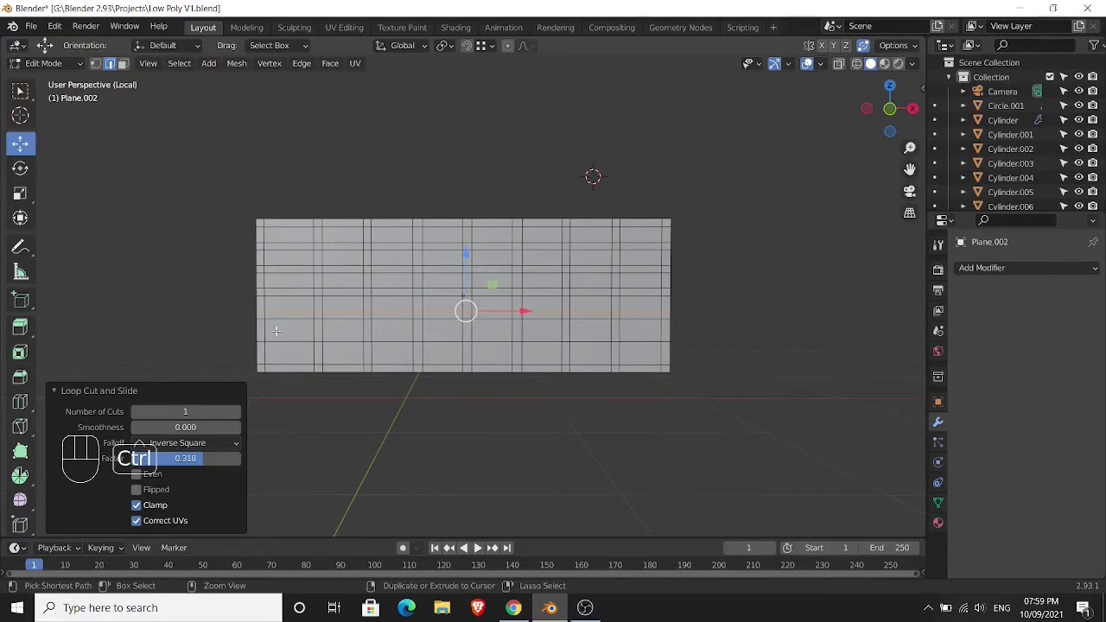
key("ctrl+r")
left_click(266, 329)
key("shift")
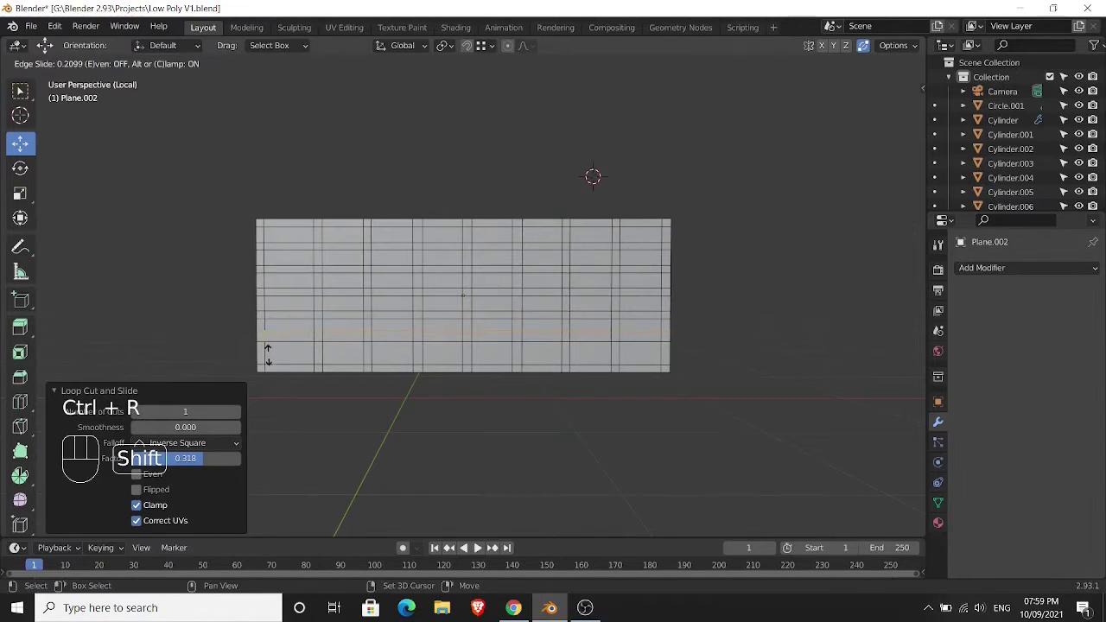
left_click(268, 350)
key("ctrl+r")
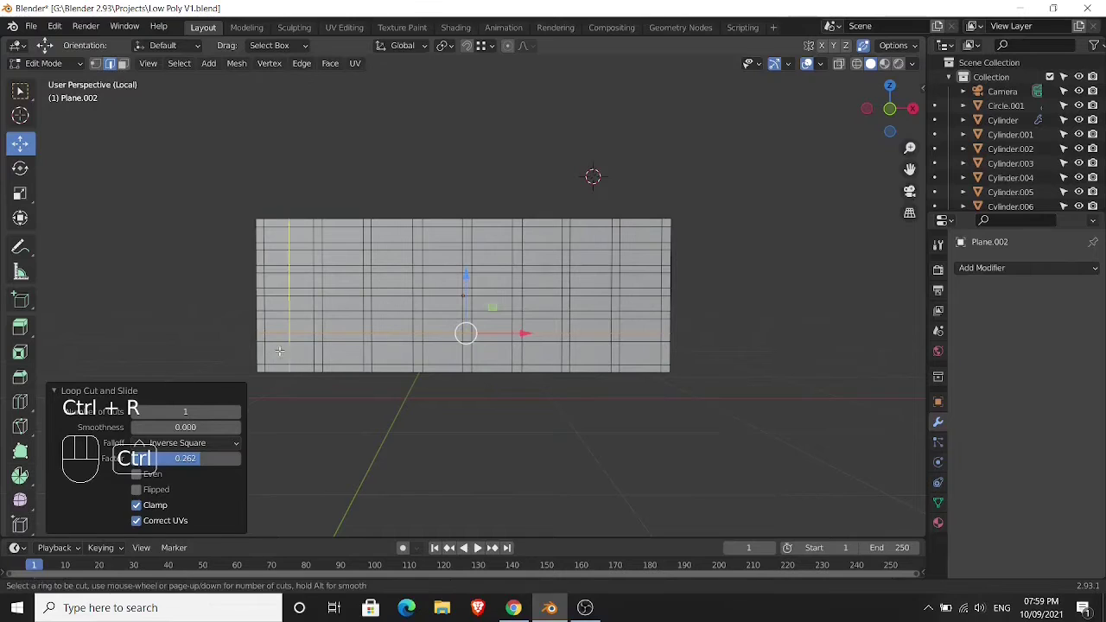
left_click(266, 349)
key("shift")
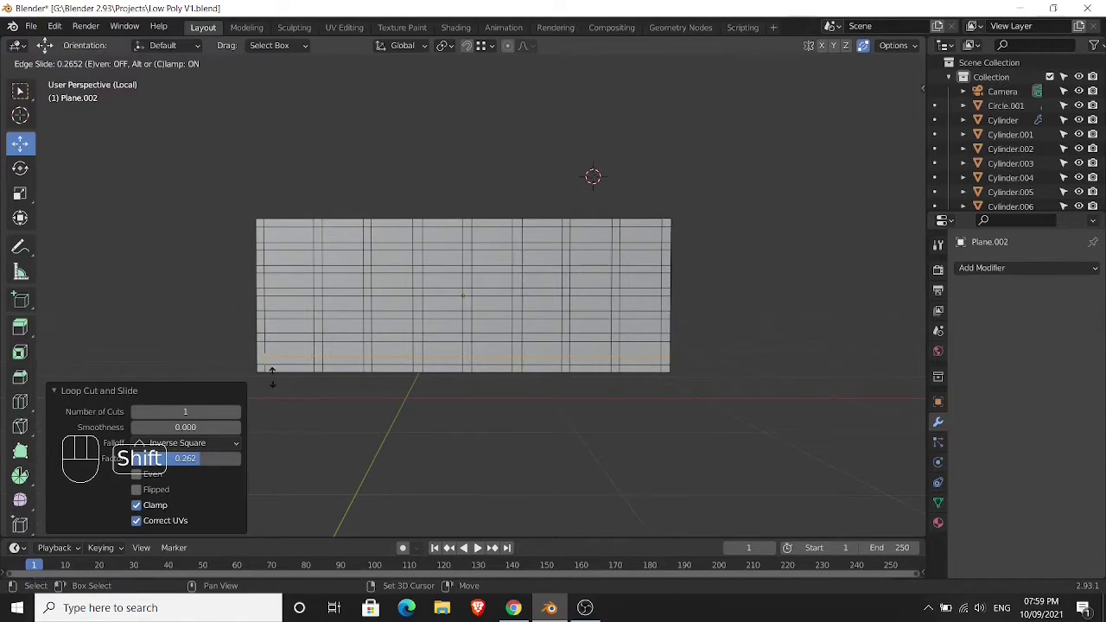
left_click(272, 378)
key("ctrl+z")
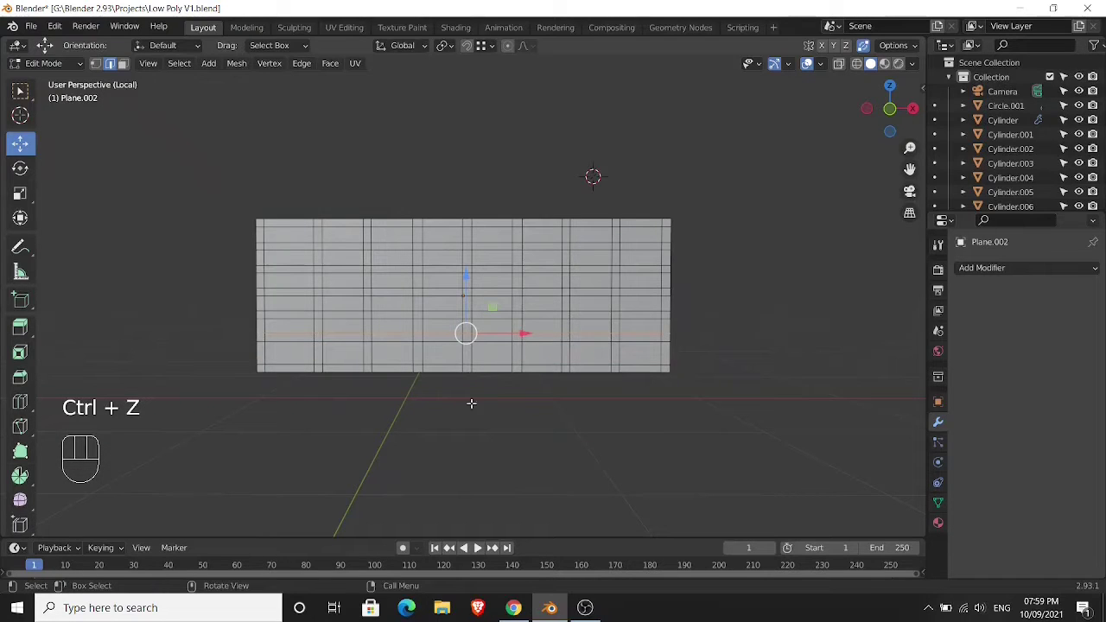
key("ctrl+z")
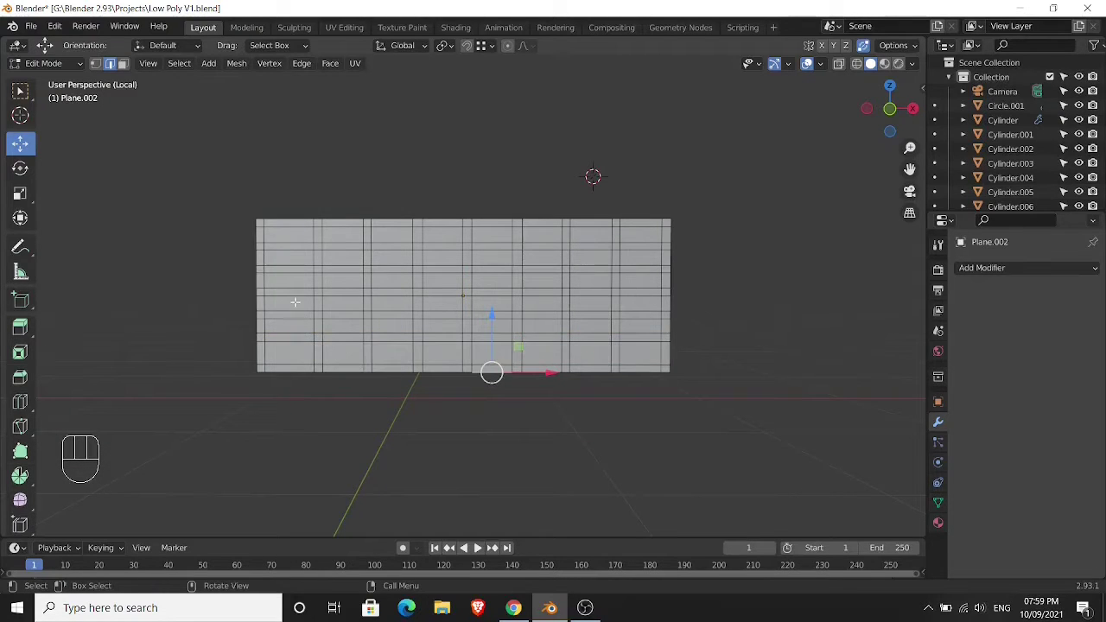
left_click(304, 335)
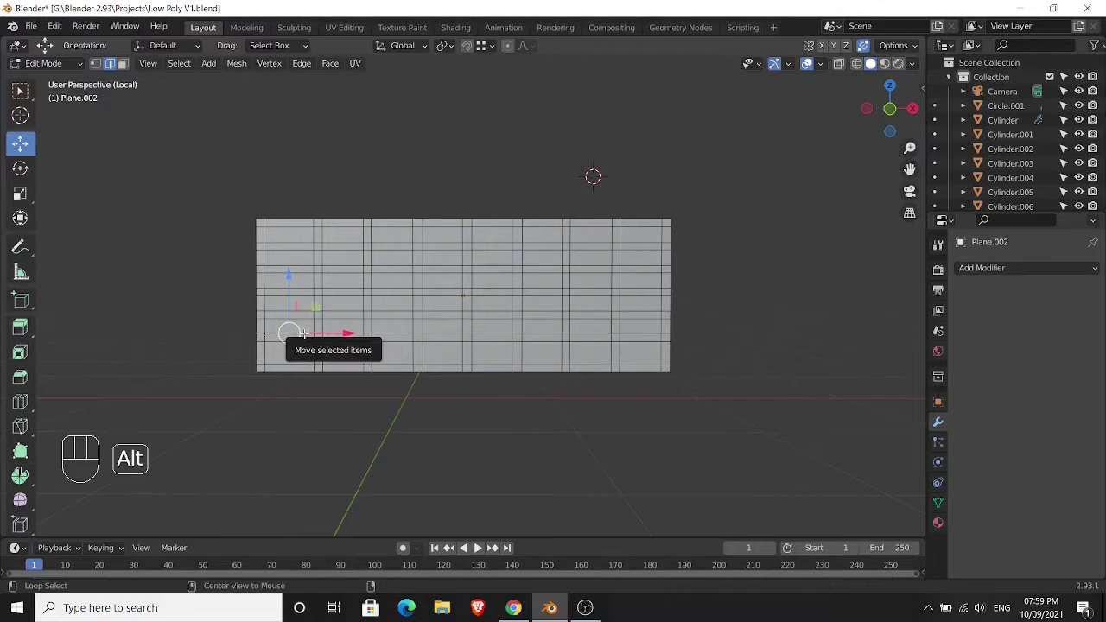
left_click(305, 337, "alt")
left_click(305, 340, "alt+shift")
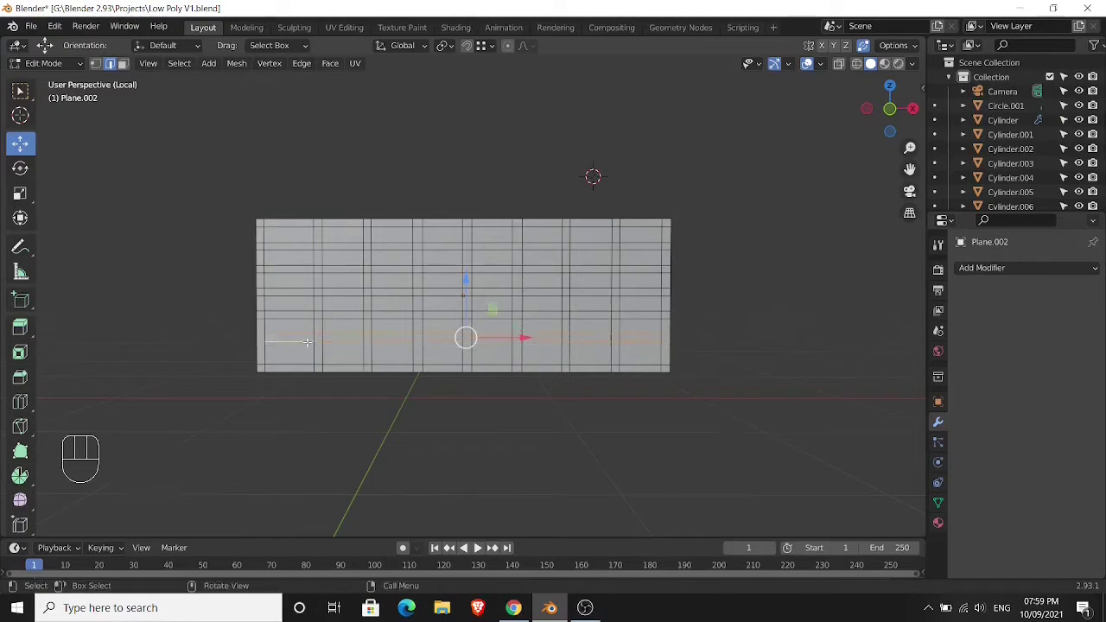
key("shift+v")
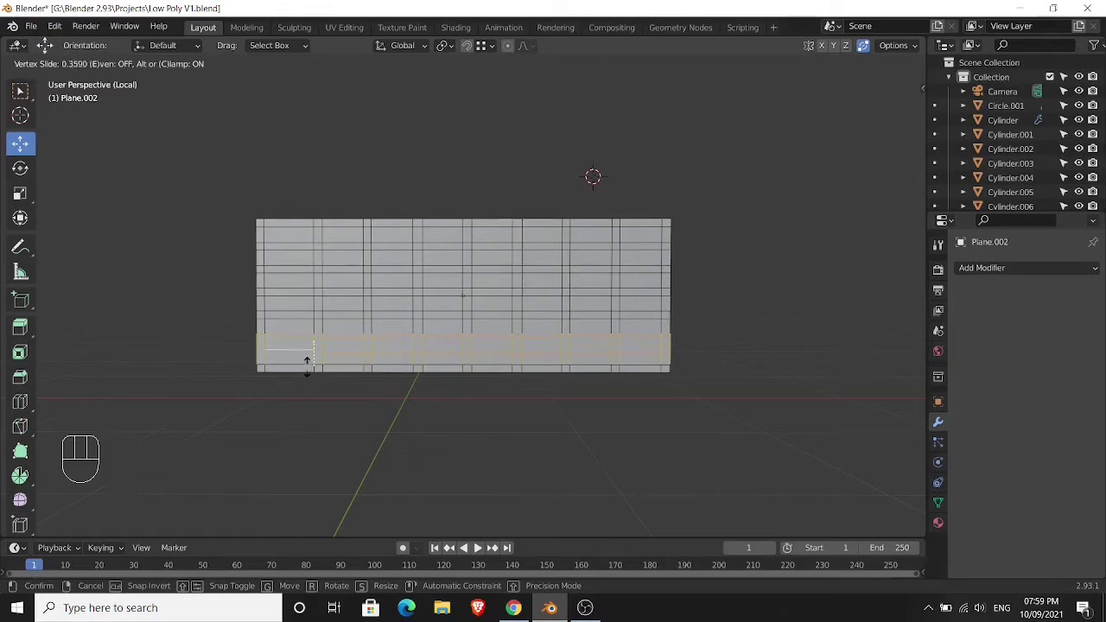
left_click(306, 359)
left_click(741, 361)
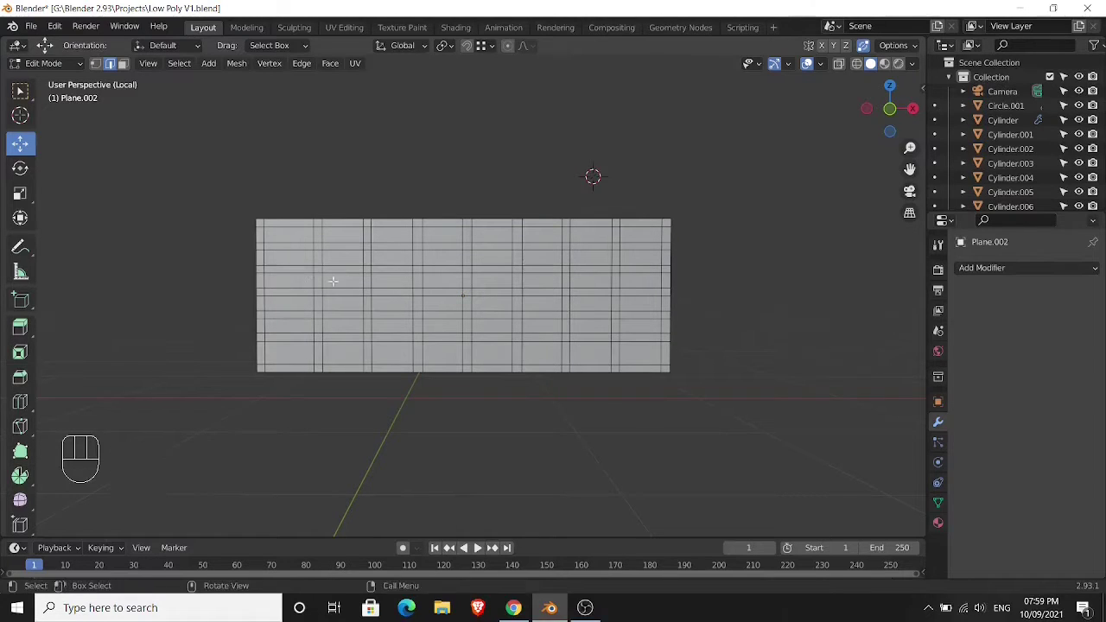
- Switch to face selection and select the large faces between the bars along the grille's top row
key("3")
left_click(294, 236)
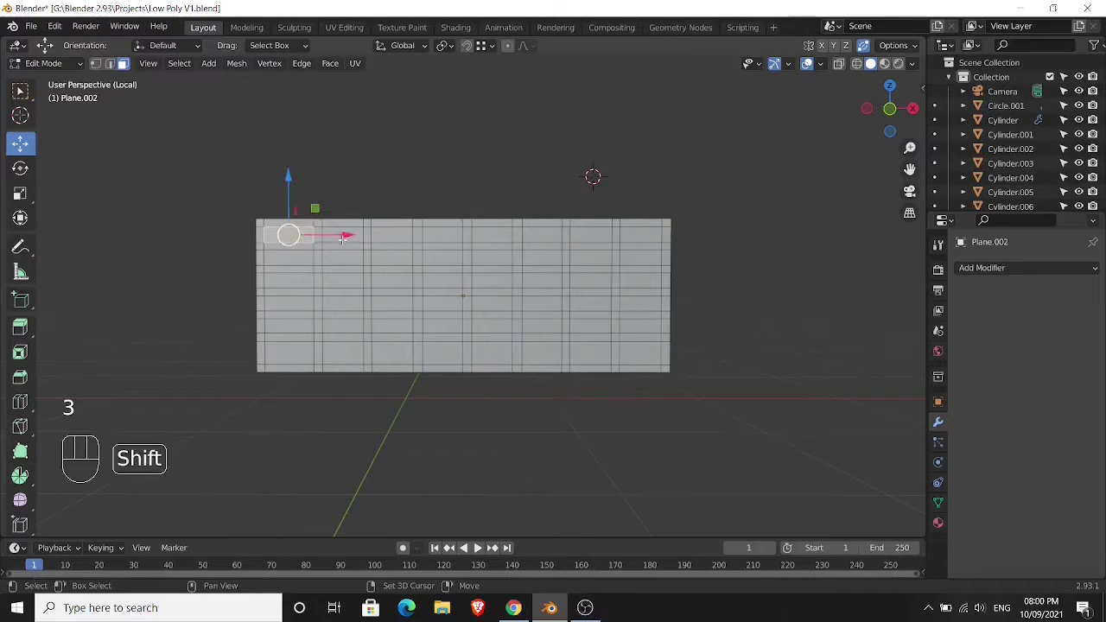
left_click(341, 237, "shift")
left_click(393, 236, "shift")
left_click(441, 236, "shift")
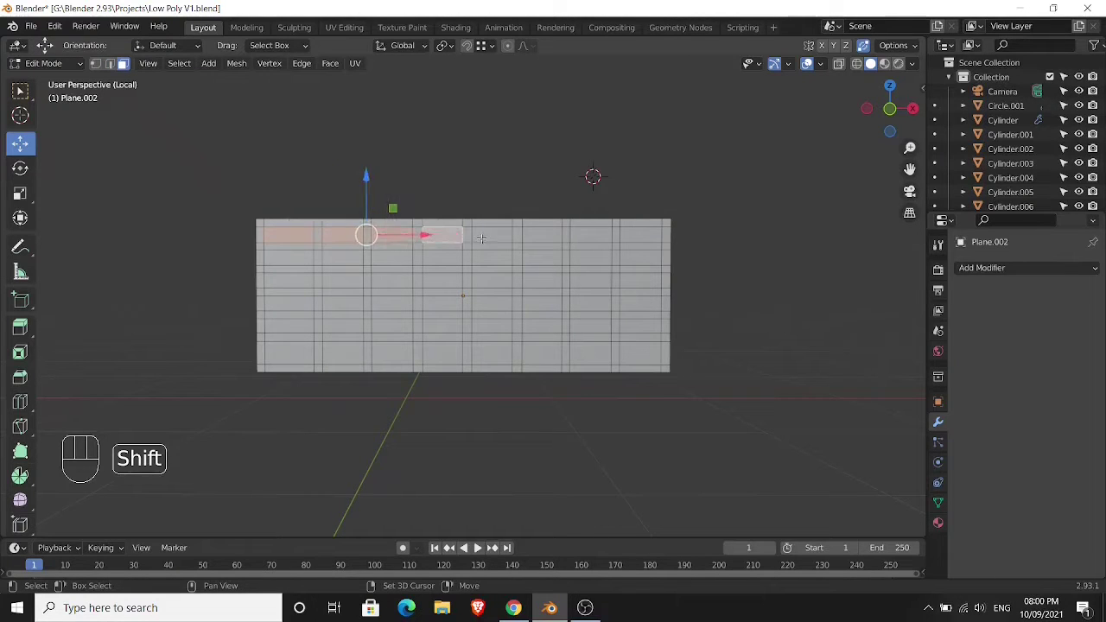
left_click(490, 236, "shift")
left_click(543, 236, "shift")
left_click(589, 235, "shift")
left_click(644, 238, "shift")
left_click(622, 261, "shift")
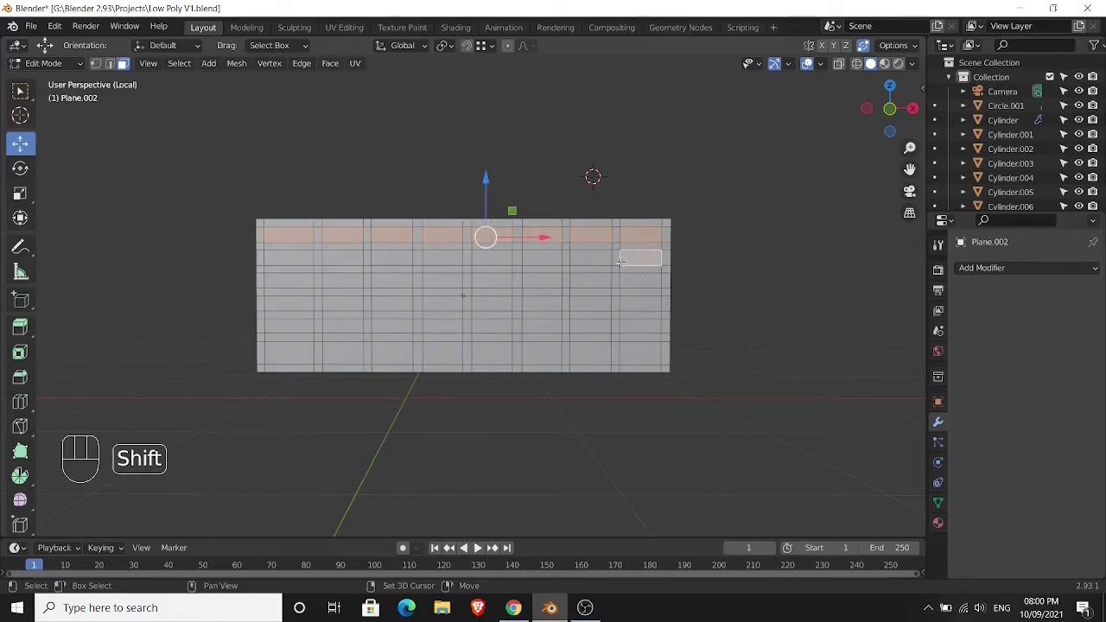
left_click(544, 264, "shift")
- Select every large face between the narrow bars, across all eight columns and six rows of the grille, and delete the faces
left_click(591, 258)
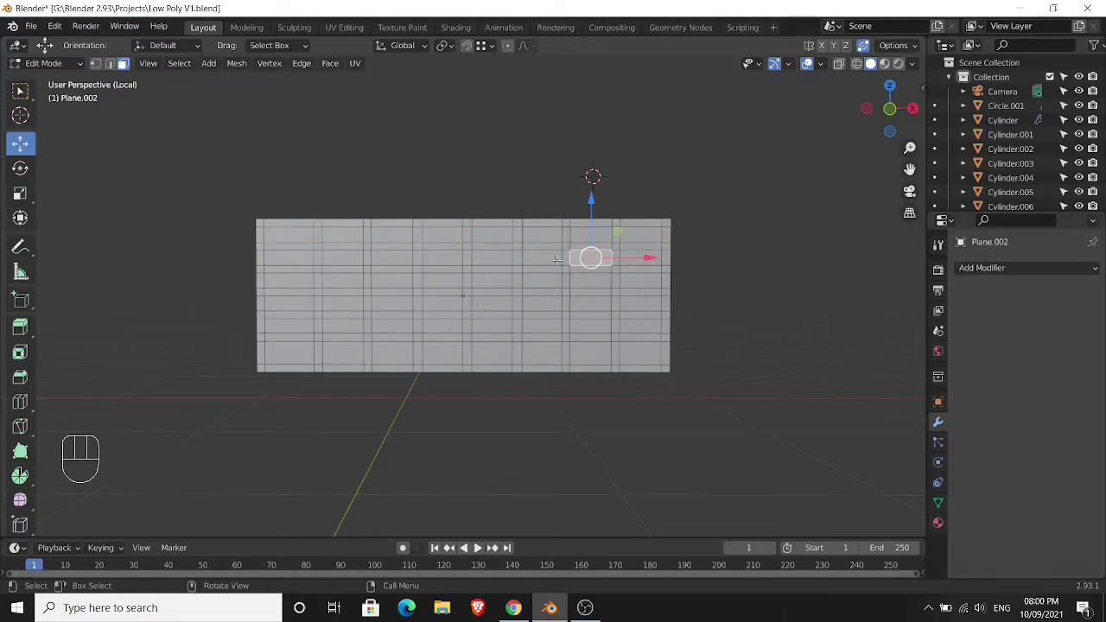
left_click(537, 255, "shift")
left_click(544, 240, "shift")
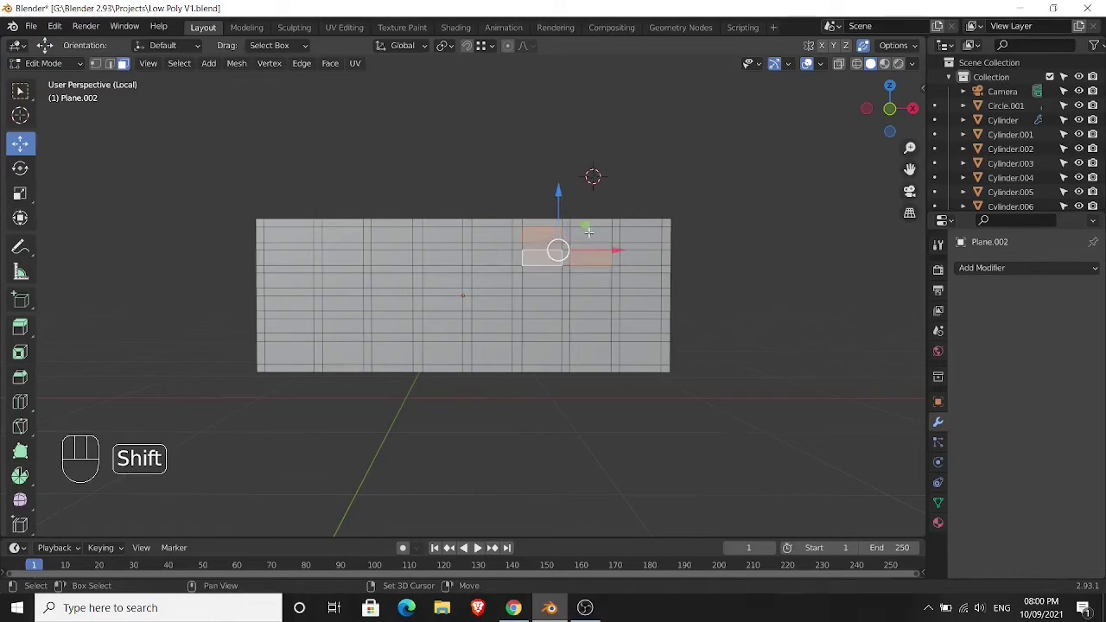
left_click(589, 235, "shift")
left_click(640, 235, "shift")
left_click(585, 279, "shift")
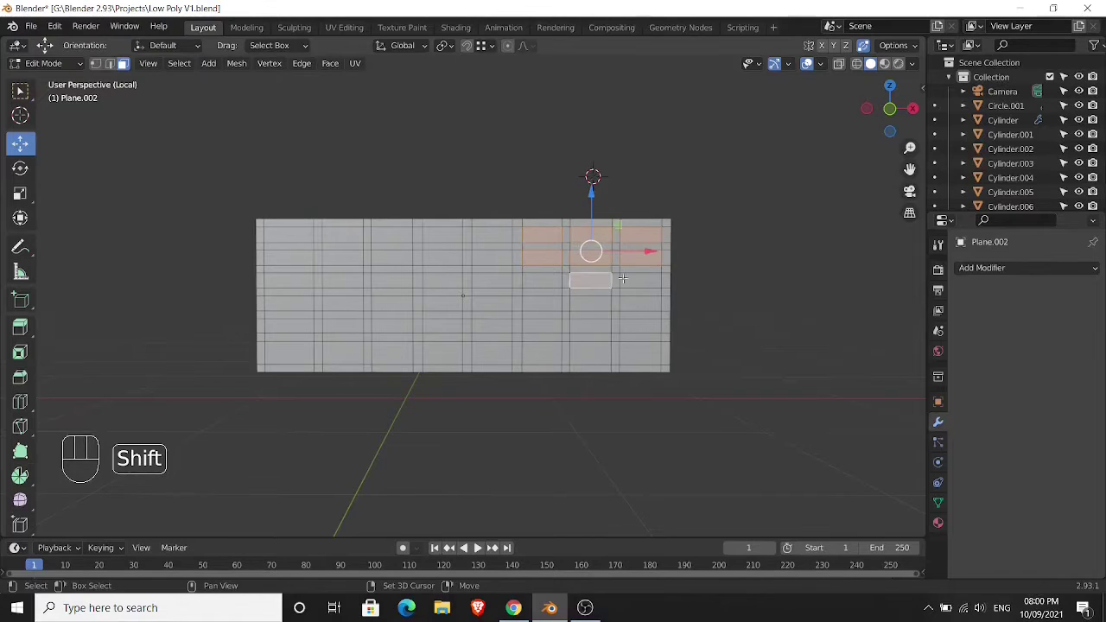
left_click(635, 302, "shift")
left_click(634, 279, "shift")
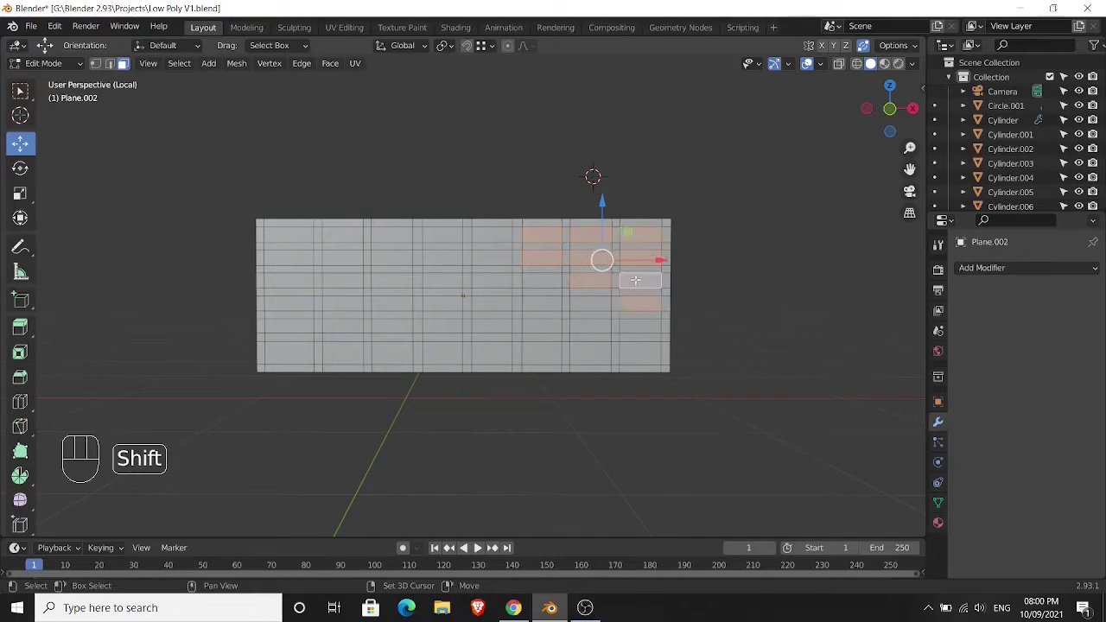
left_click(593, 302, "shift")
left_click(540, 301, "shift")
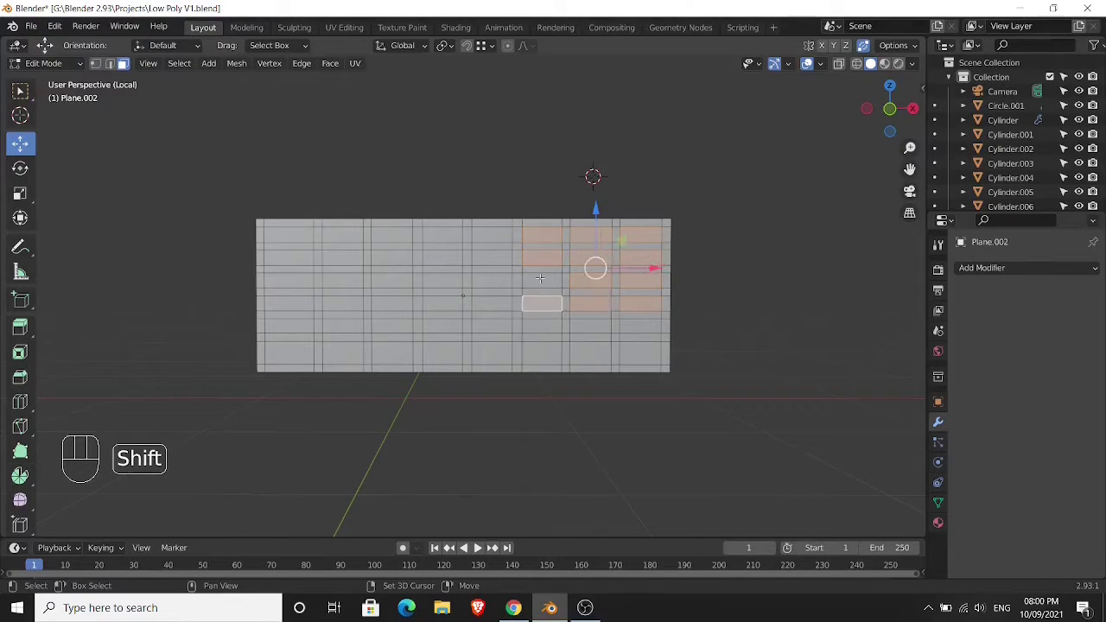
left_click(540, 278, "shift")
left_click(489, 275, "shift")
left_click(488, 254, "shift")
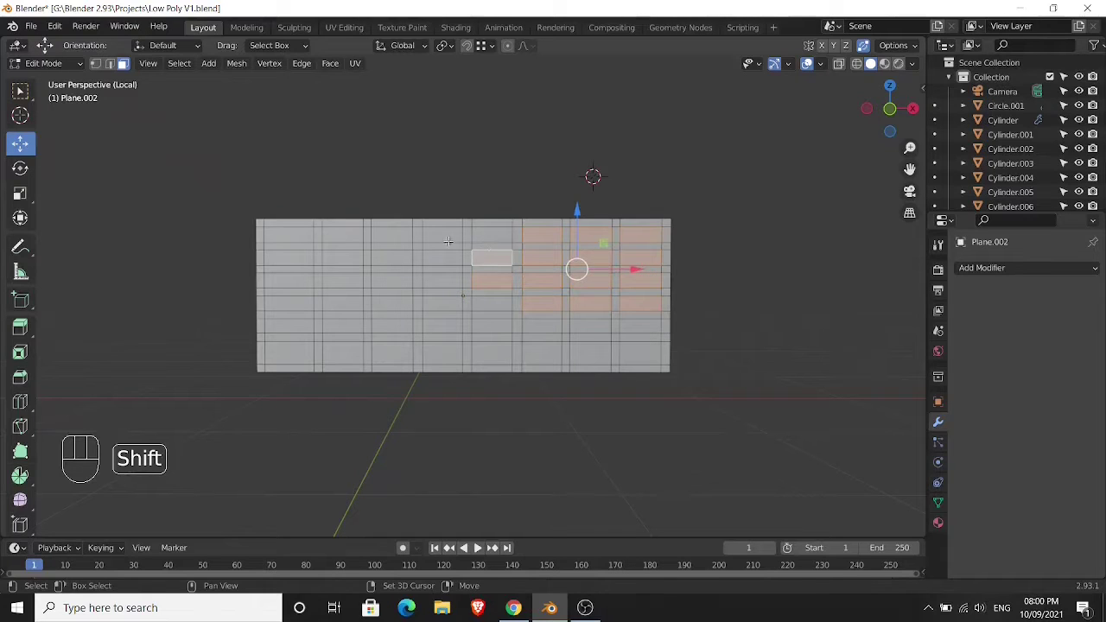
left_click(440, 235, "shift")
left_click(490, 233, "shift")
left_click(389, 238, "shift")
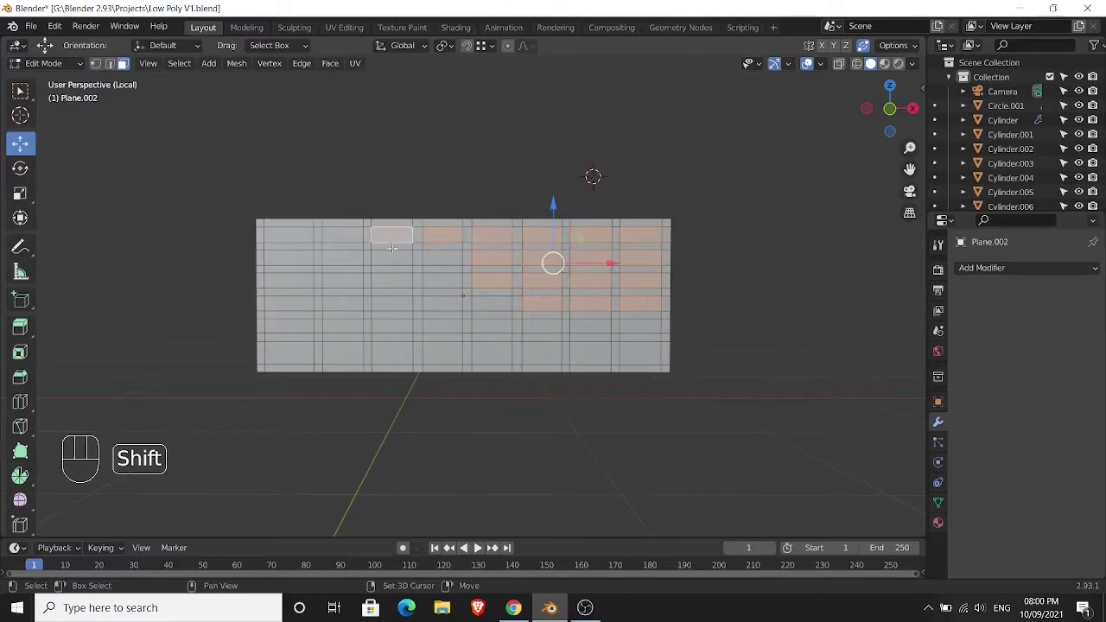
left_click(393, 256, "shift")
left_click(429, 284, "shift")
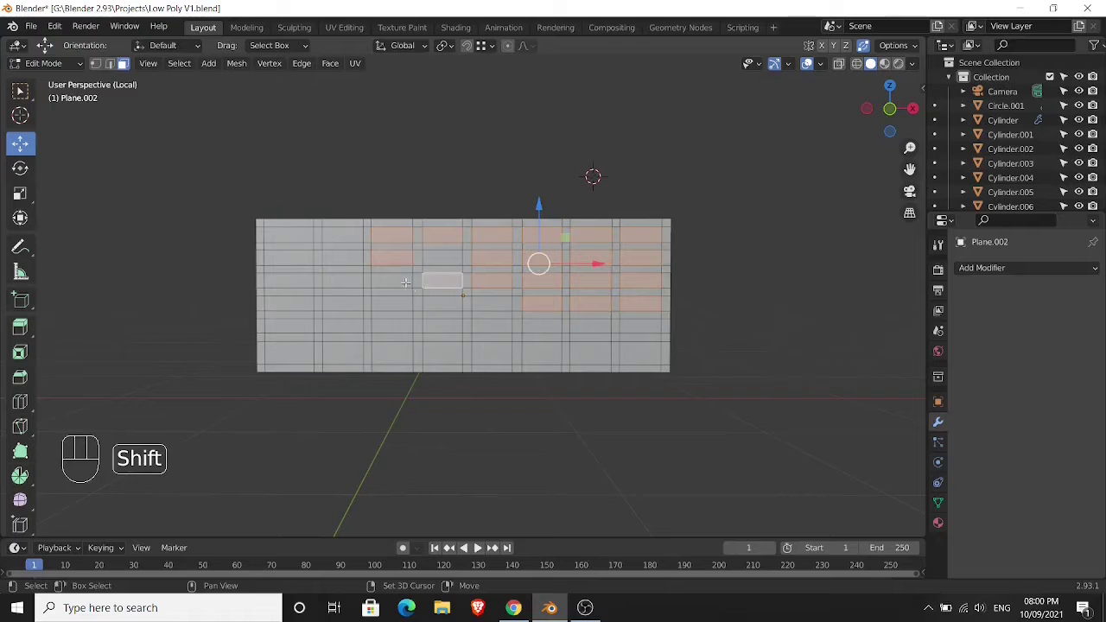
left_click(405, 282, "shift")
left_click(349, 238, "shift")
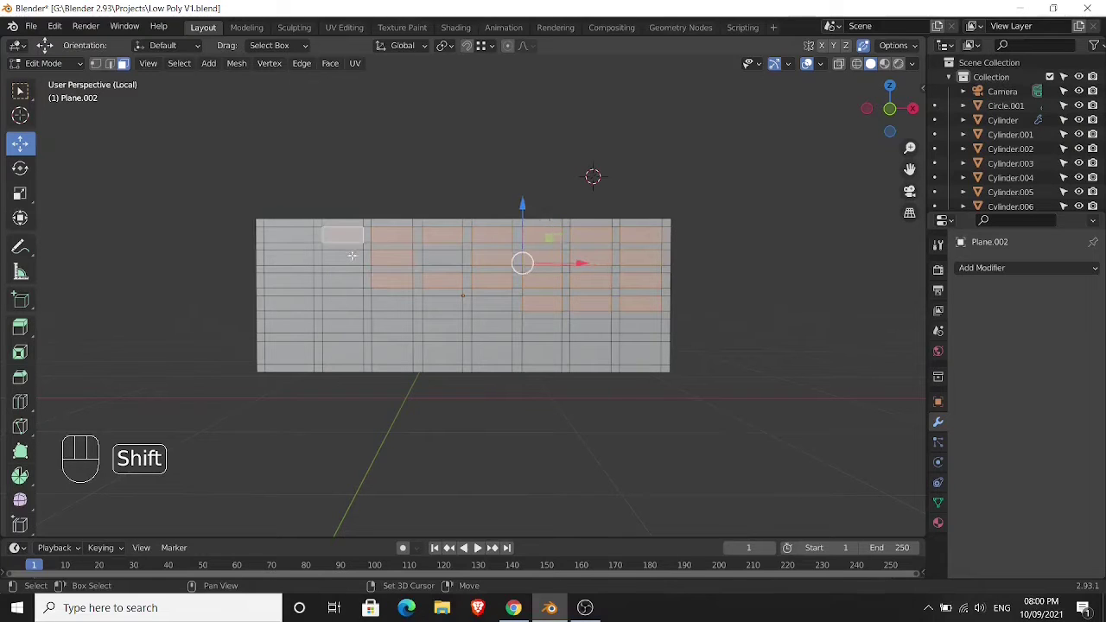
left_click(355, 260, "shift")
left_click(444, 260, "shift")
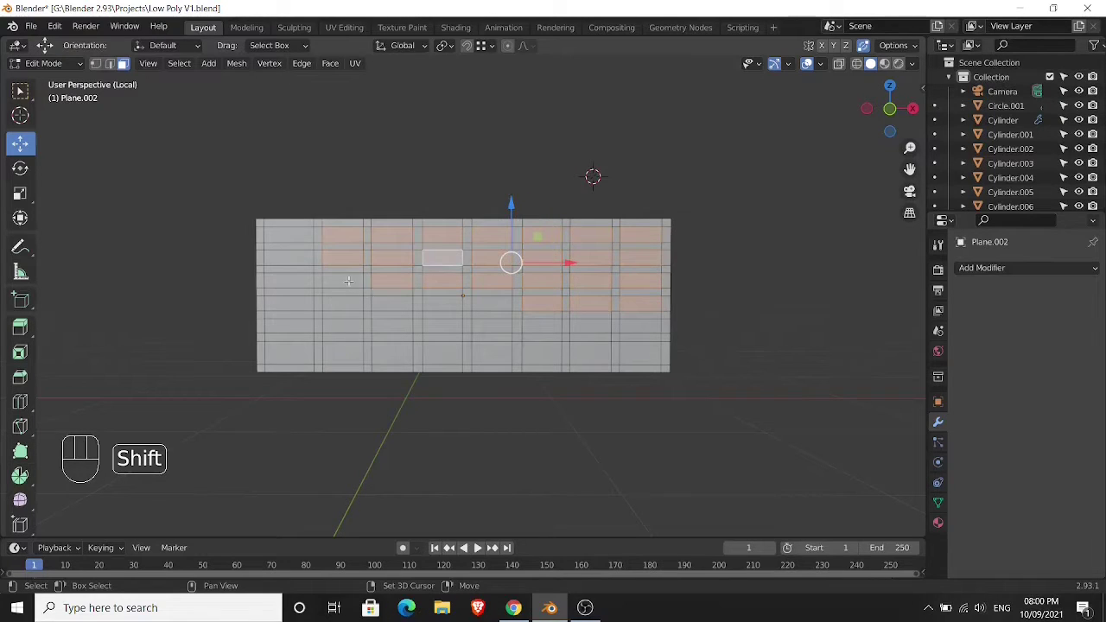
left_click(348, 281, "shift")
left_click(308, 281, "shift")
left_click(301, 256, "shift")
left_click(298, 241, "shift")
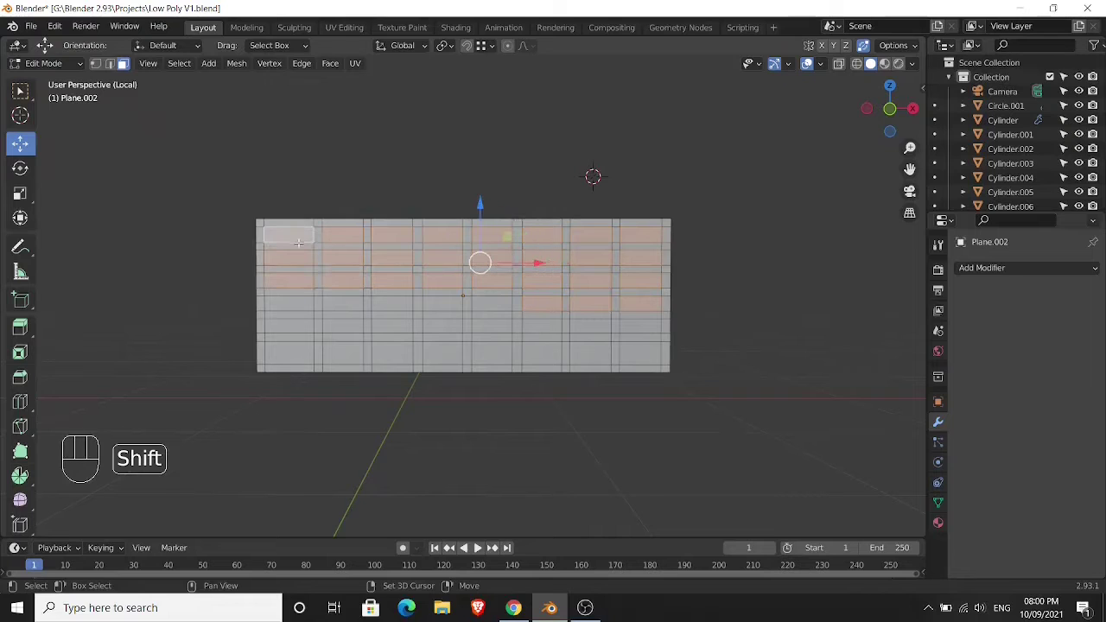
left_click(295, 305, "shift")
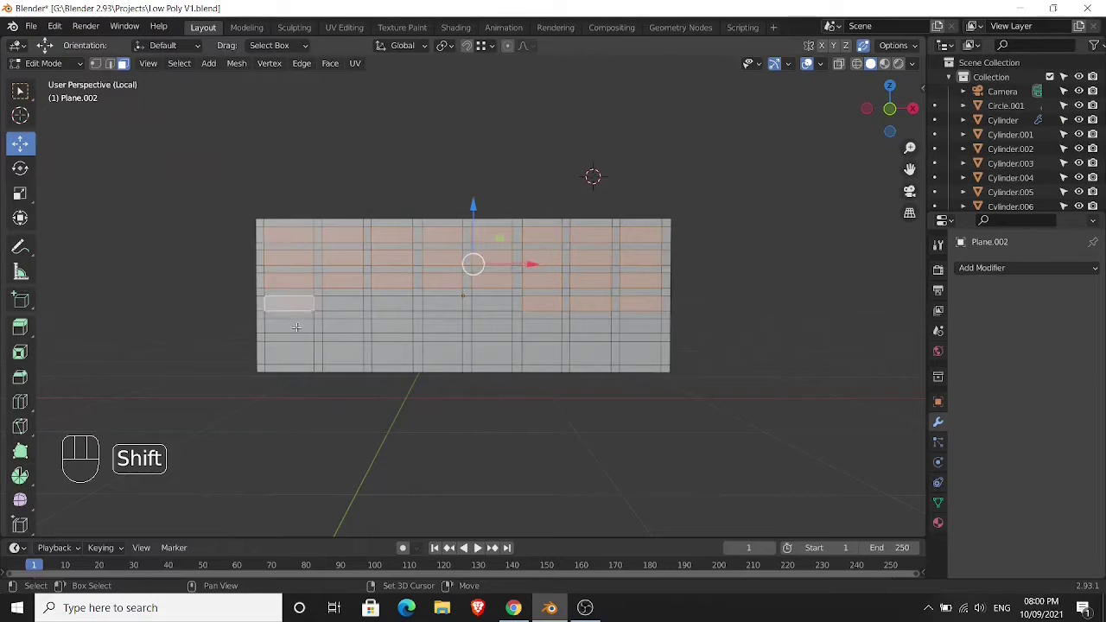
left_click(298, 329, "shift")
left_click(299, 351, "shift")
left_click(341, 305, "shift")
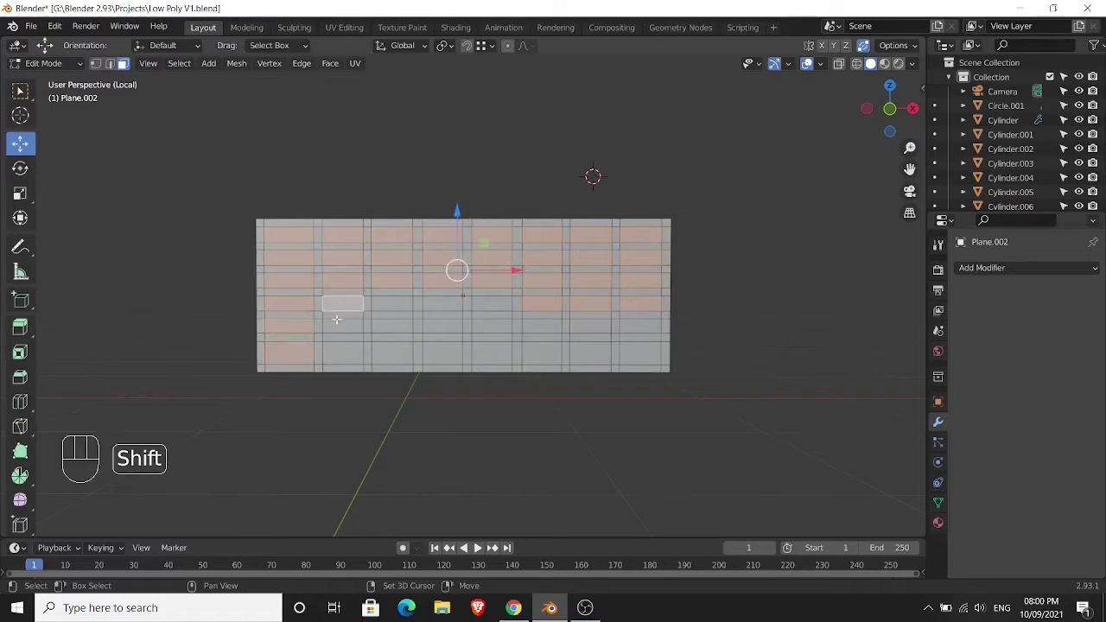
left_click(341, 327, "shift")
left_click(350, 348, "shift")
left_click(388, 306, "shift")
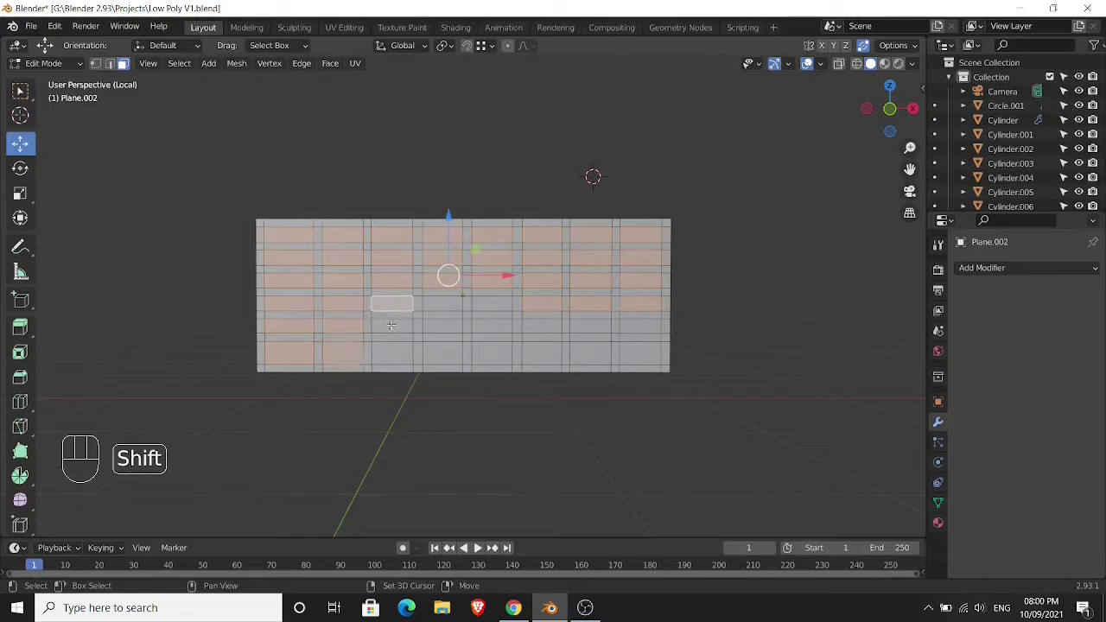
left_click(392, 327, "shift")
left_click(393, 351, "shift")
left_click(440, 306, "shift")
left_click(443, 326, "shift")
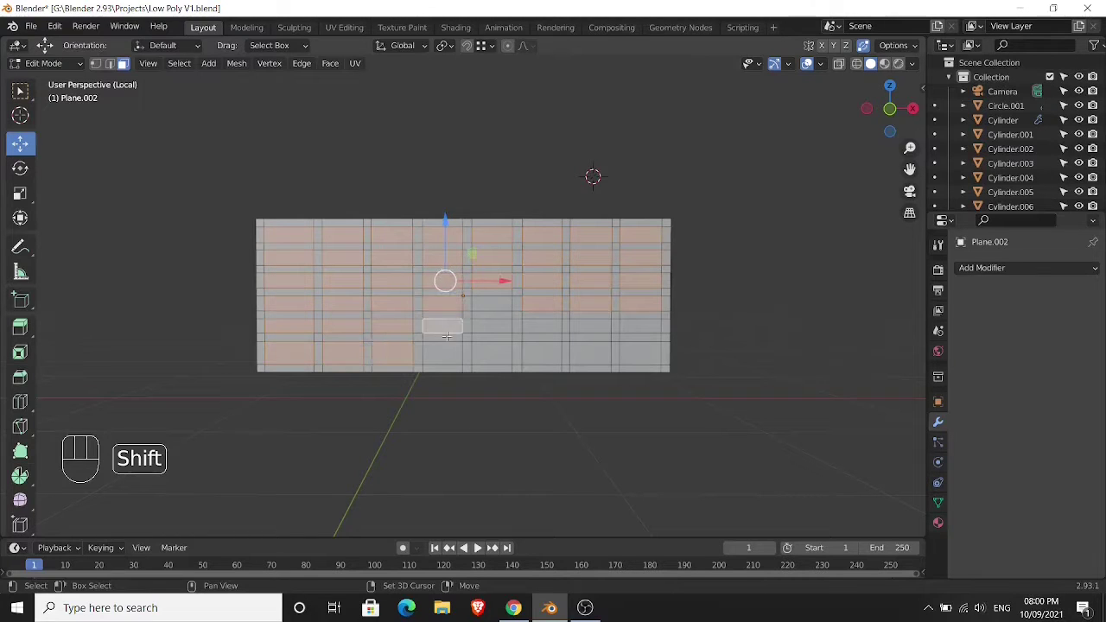
left_click(454, 347, "shift")
left_click(476, 307, "shift")
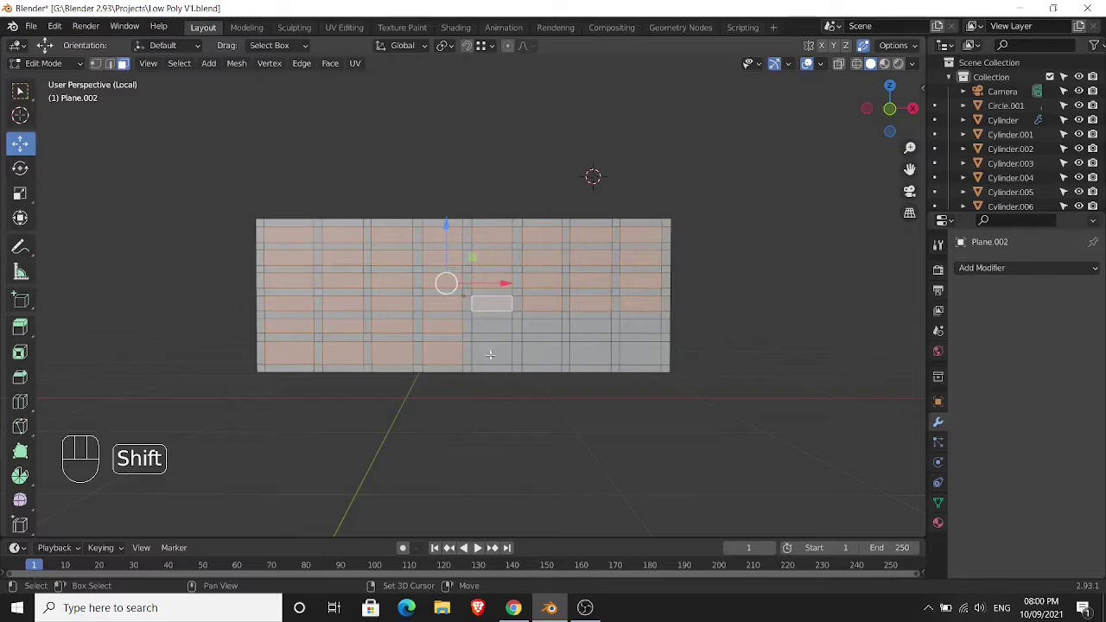
left_click(489, 354, "shift")
left_click(490, 328, "shift")
left_click(543, 328, "shift")
left_click(542, 354, "shift")
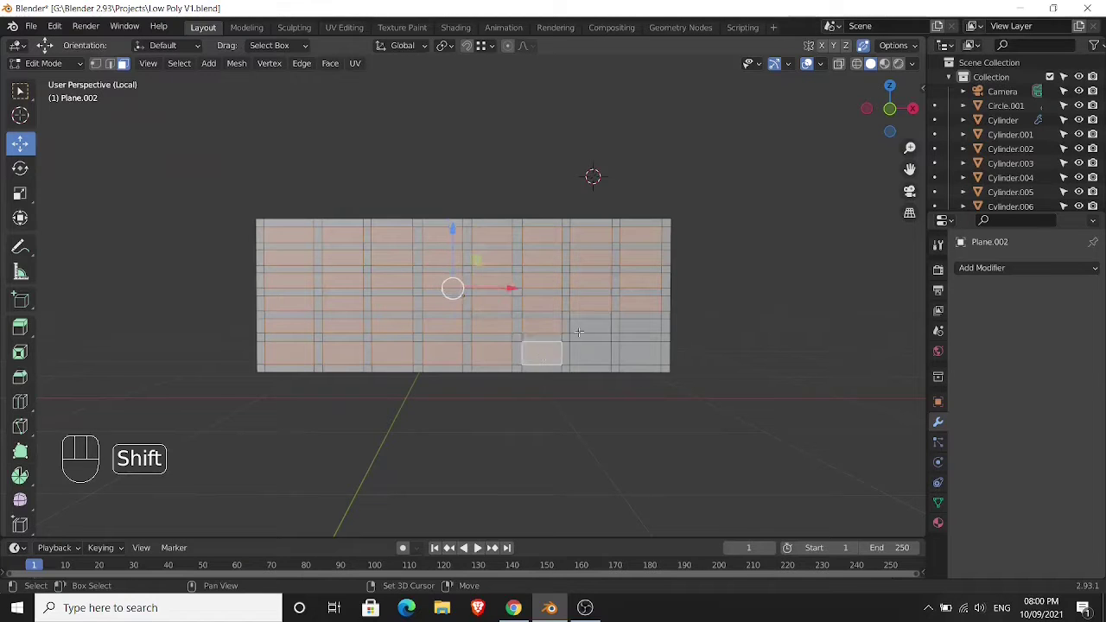
left_click(579, 330, "shift")
left_click(587, 352, "shift")
left_click(627, 330, "shift")
left_click(635, 357, "shift")
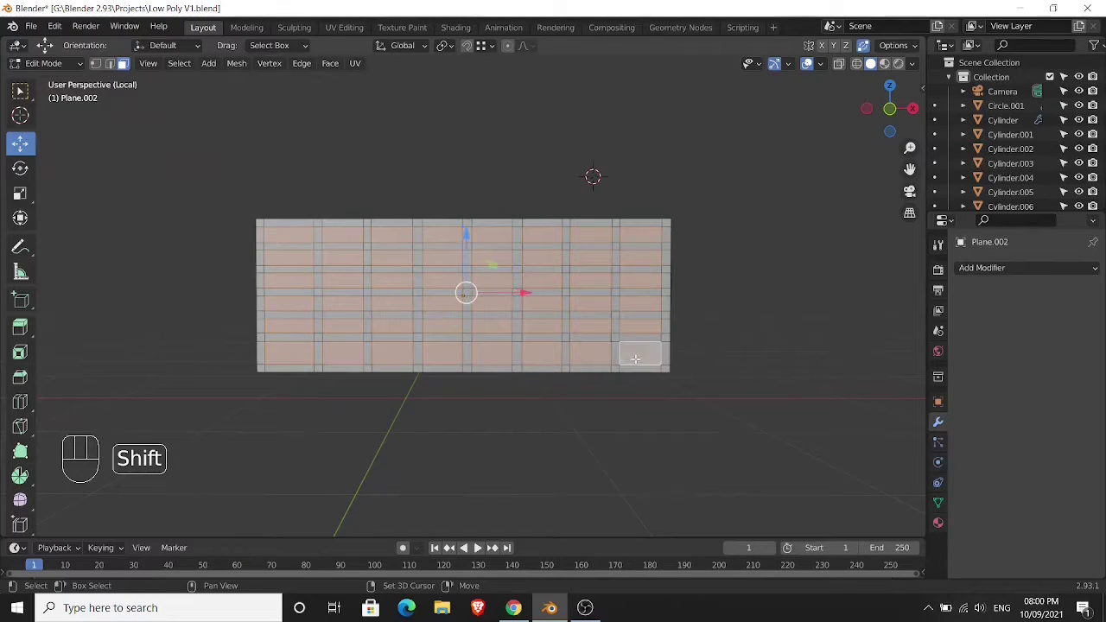
key("x")
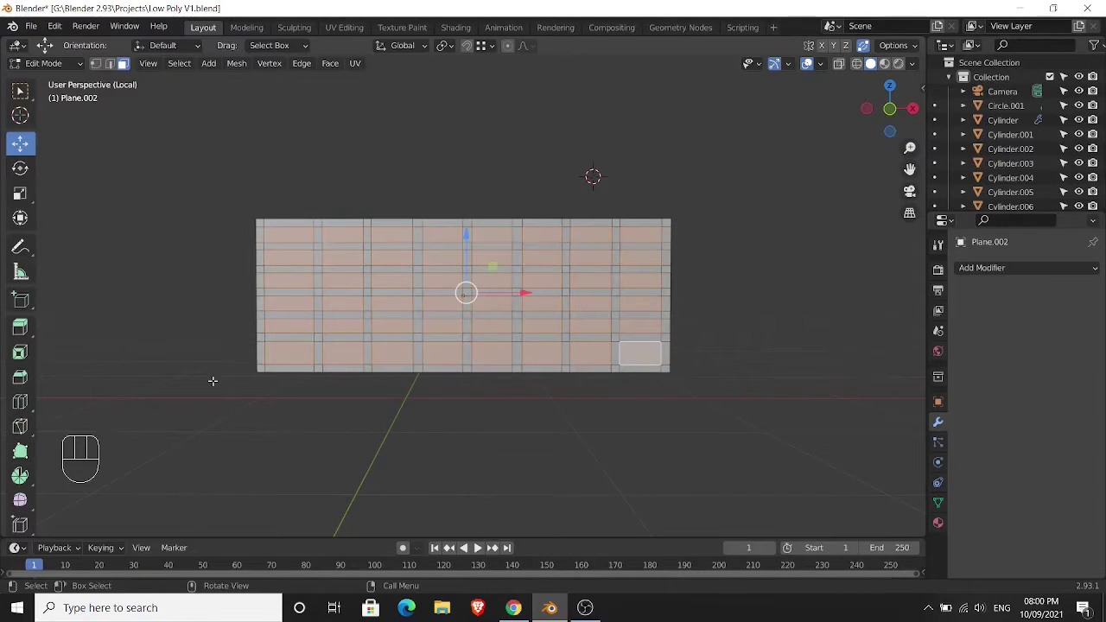
key("x")
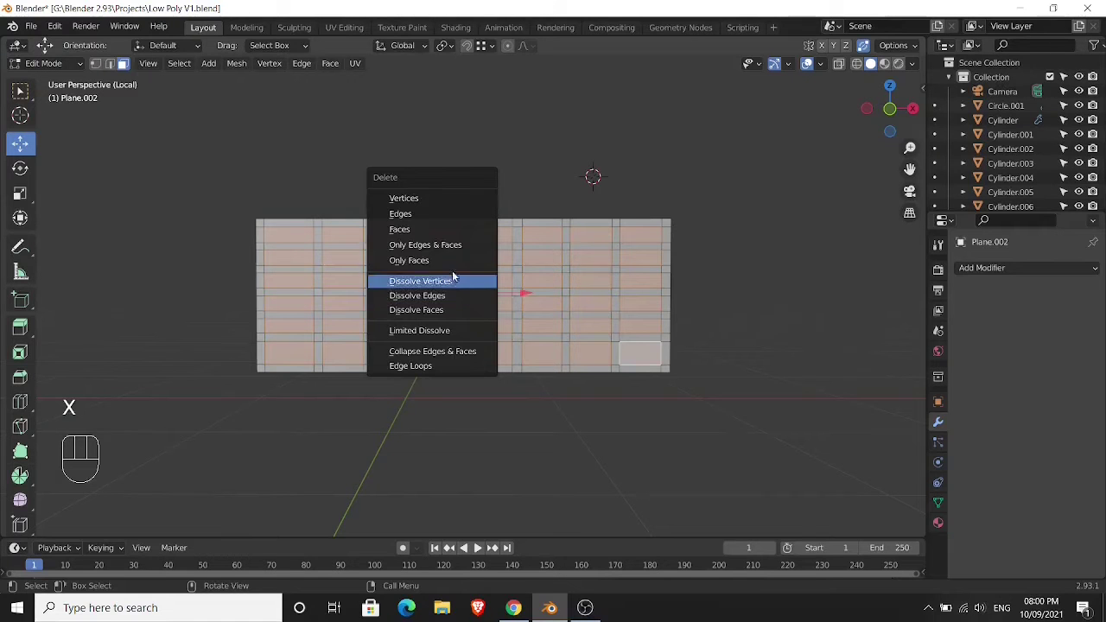
left_click(426, 228)
- Extrude the entire grille mesh by about -0.04 m along its normal, and return to object mode with the whole car shown
middle_click_drag(463, 282, 545, 320)
key("a")
key("e")
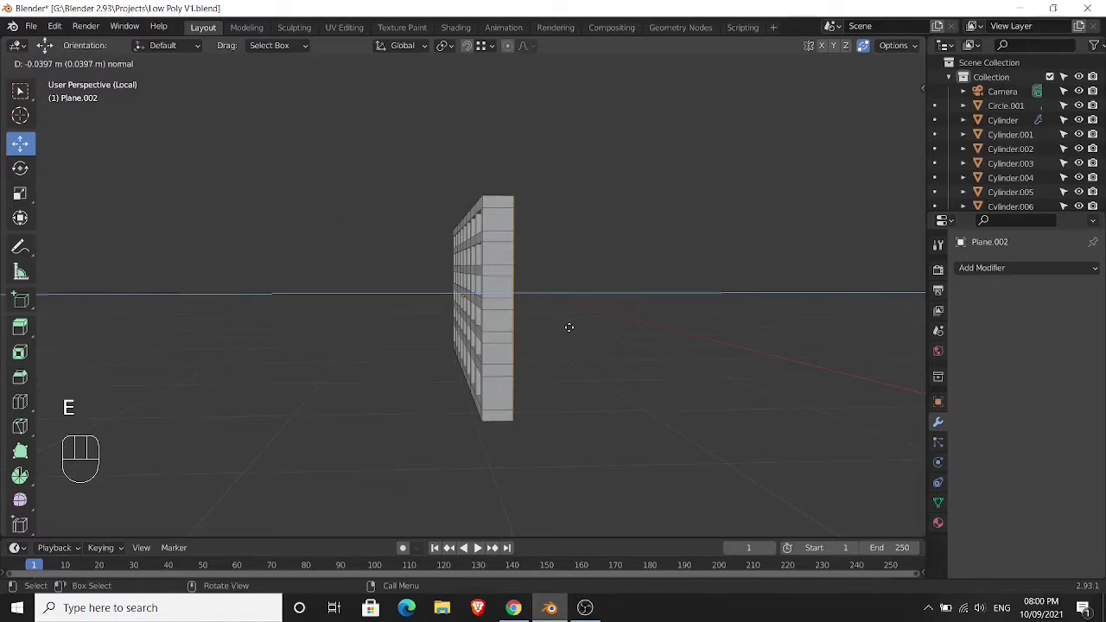
left_click(569, 327)
key("Tab")
middle_click_drag(569, 327, 635, 331)
key("KP_Divide")
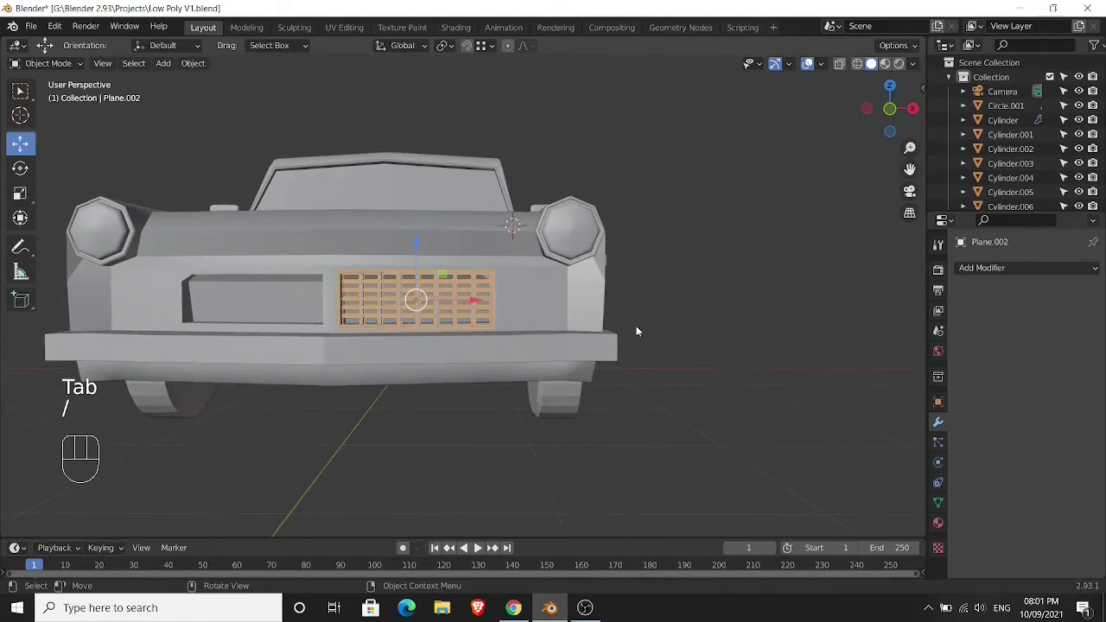
- Rotate the grille 9.6° around the global Z axis to follow the car's angled front, and shift it slightly along Y into the opening
left_click(687, 304)
middle_click_drag(688, 307, 588, 314)
scroll(420, 323, "up", 3)
left_click(397, 314)
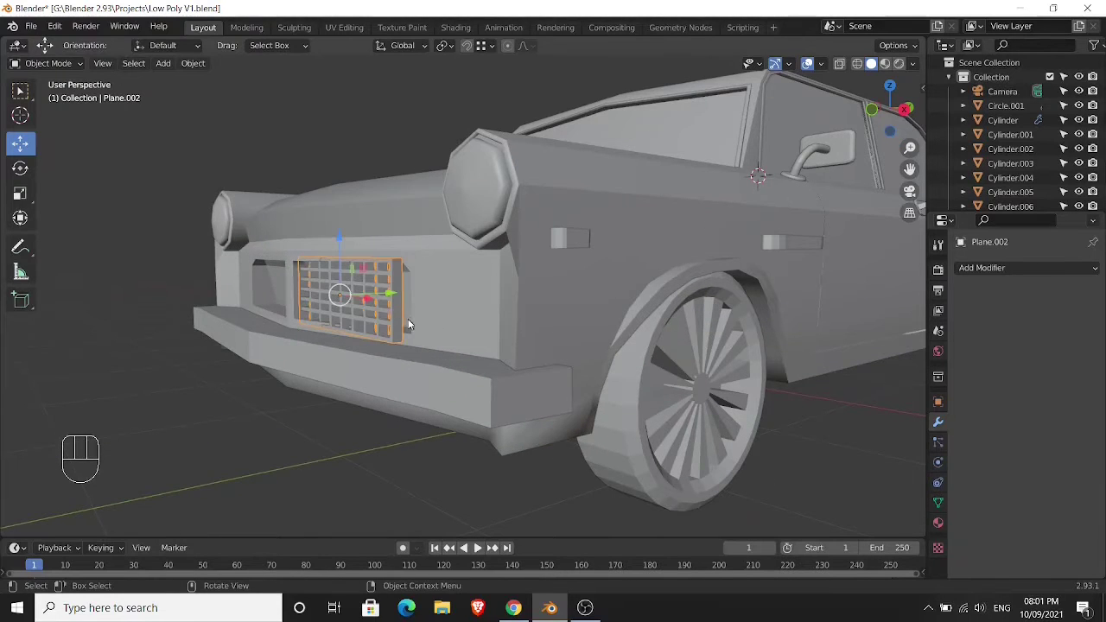
middle_click_drag(409, 317, 494, 423)
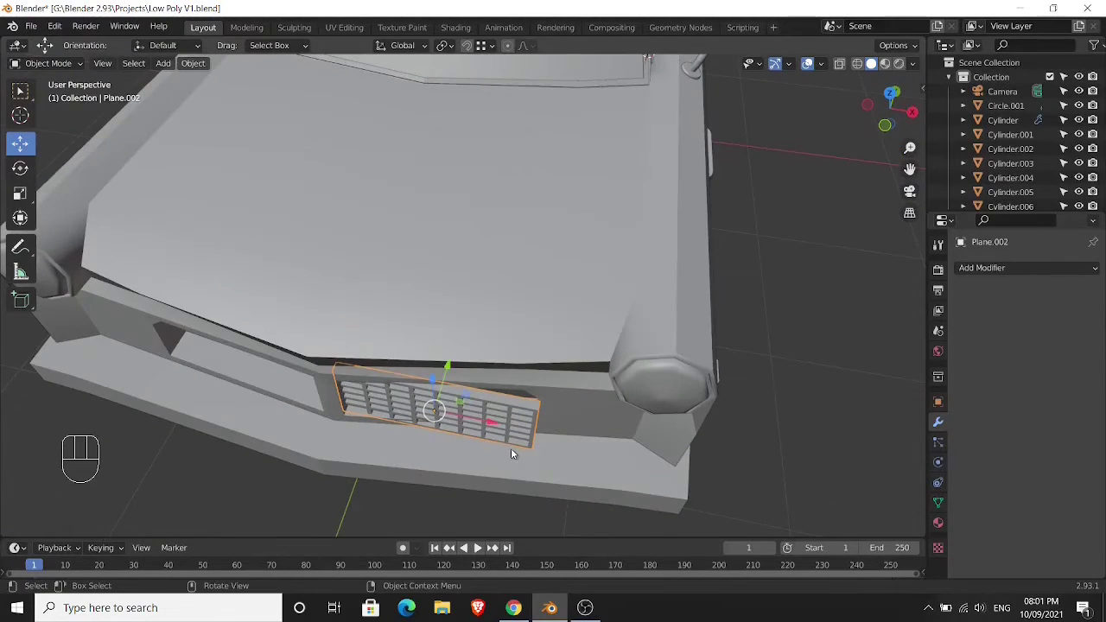
key("r")
key("z")
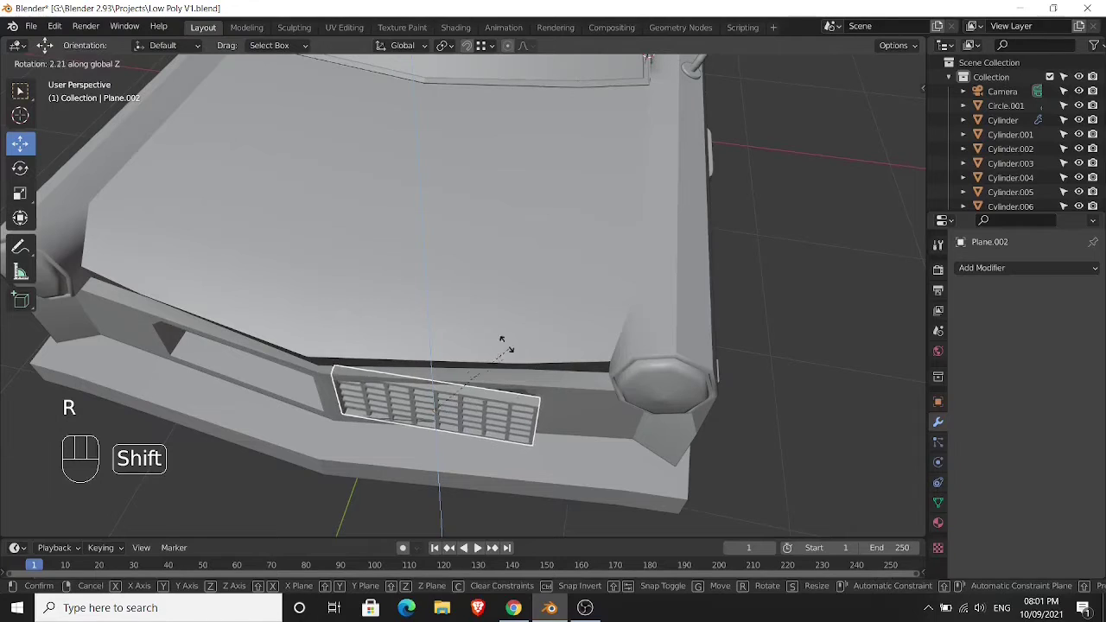
left_click(424, 480)
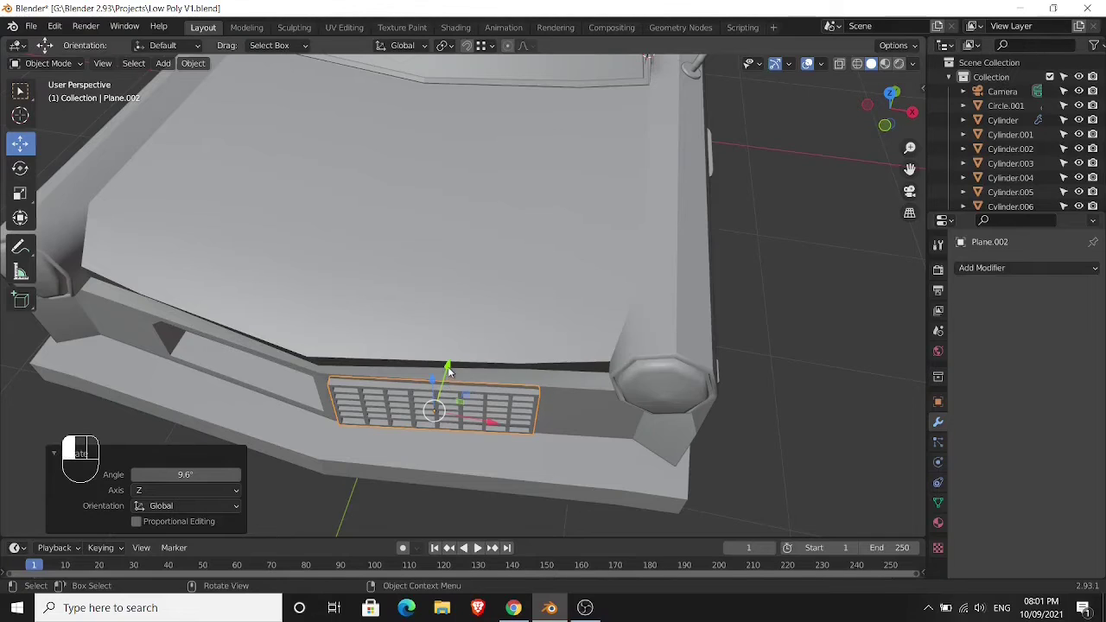
left_click_drag(448, 371, 449, 364)
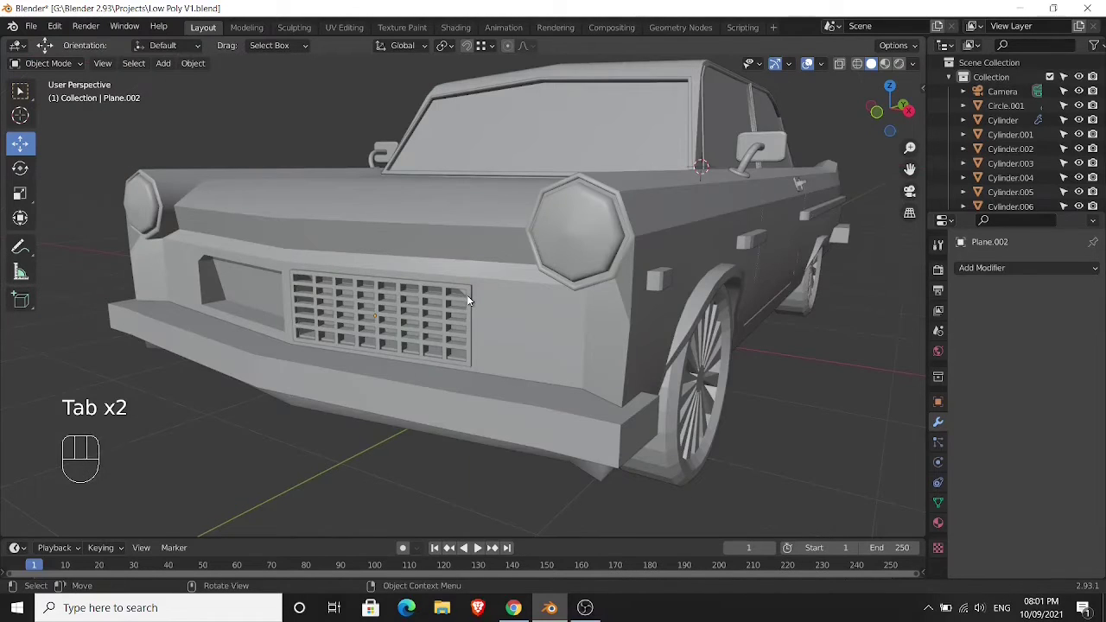
left_click(467, 294)
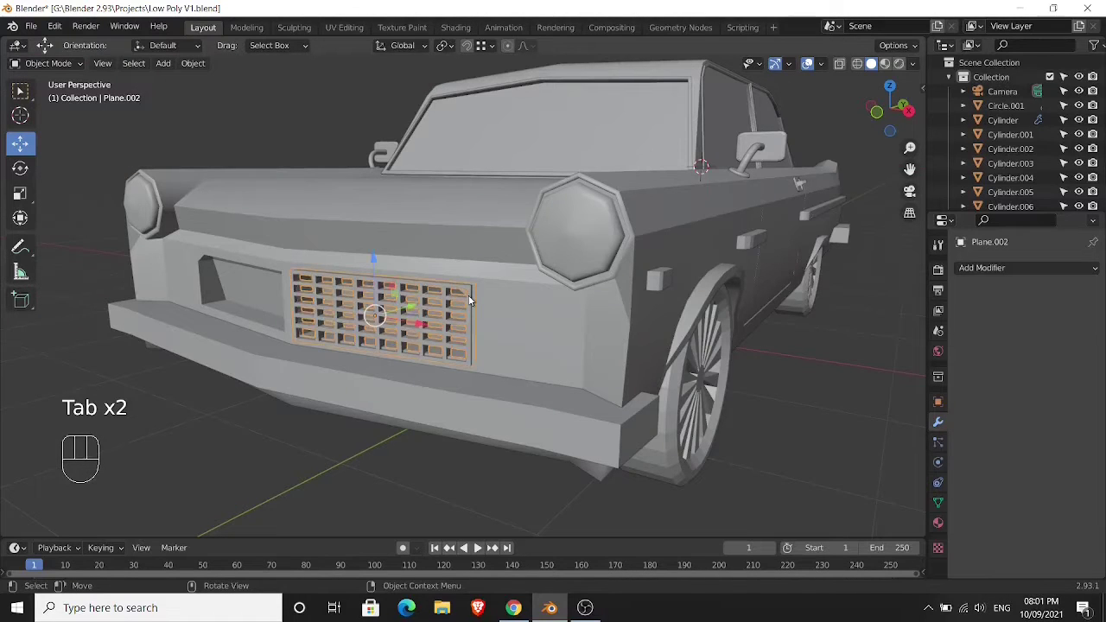
- Add a Mirror modifier on the X axis to the grille, using the car body as the mirror object
left_click(966, 270)
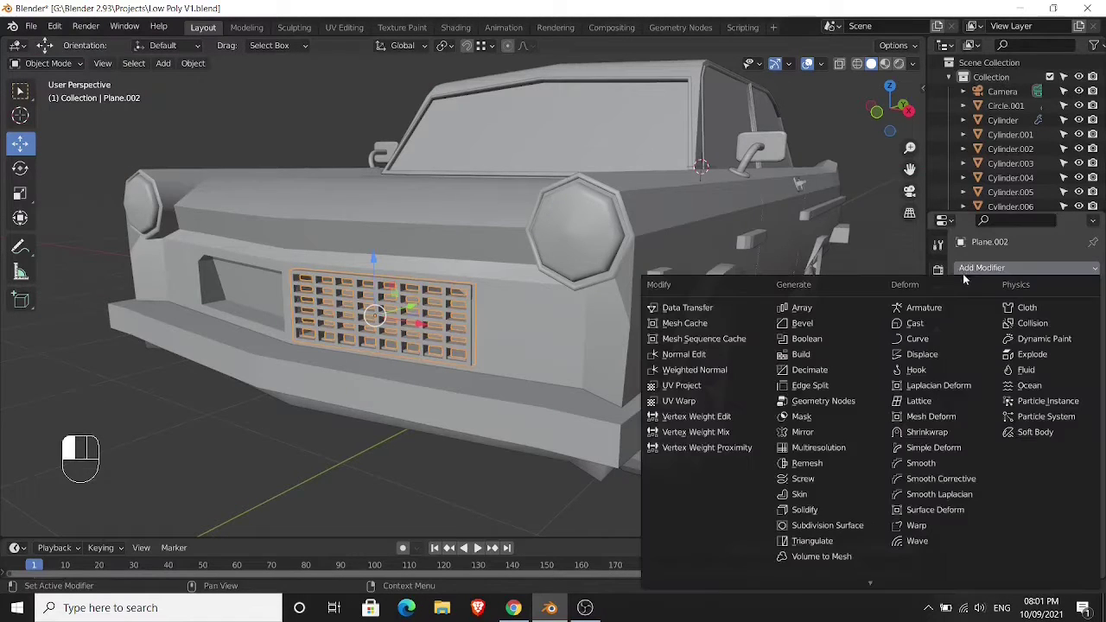
left_click(834, 432)
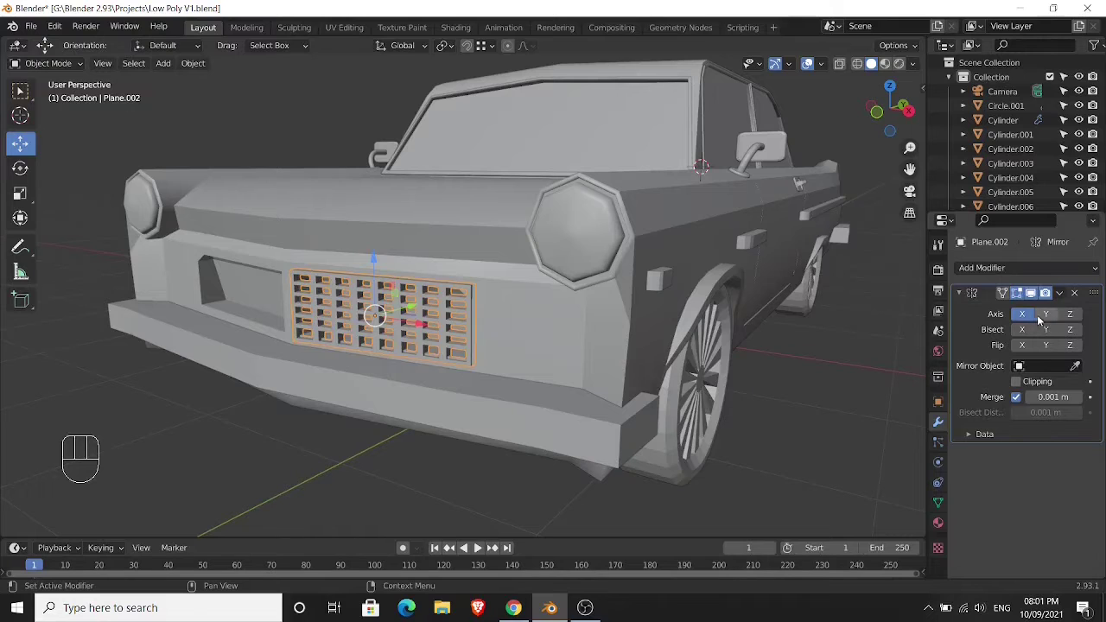
left_click(1074, 365)
left_click(684, 252)
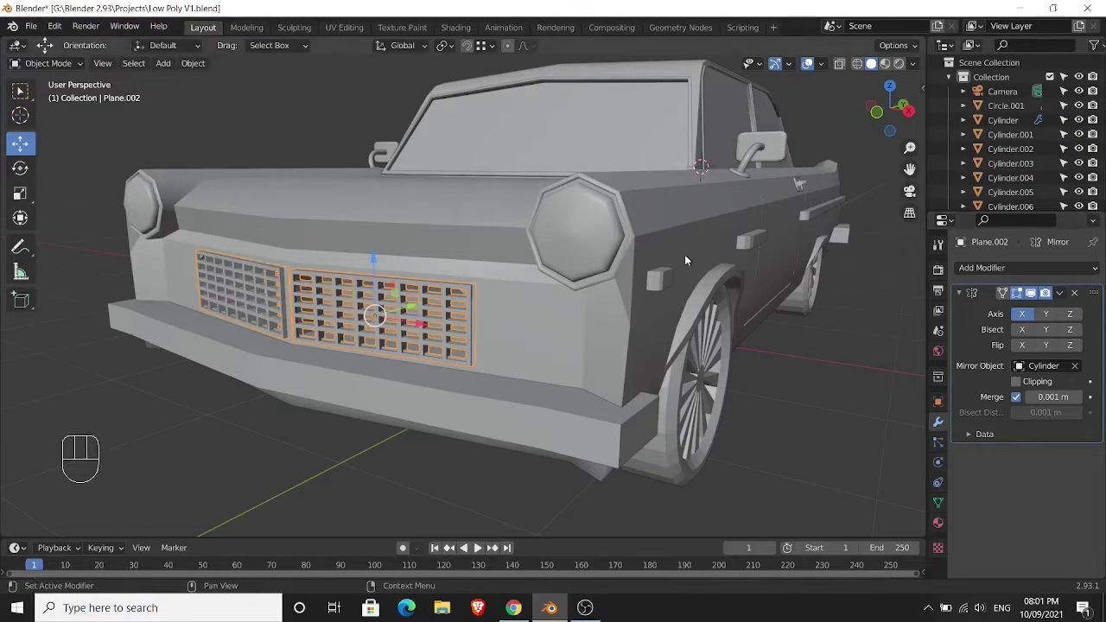
key("Tab")
key("Tab")
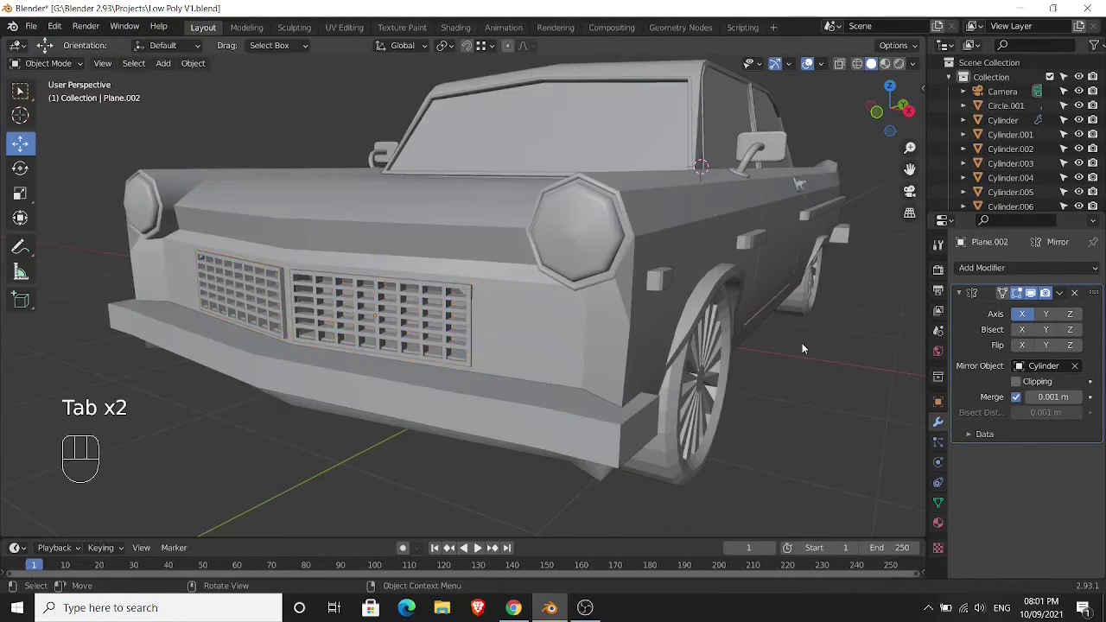
middle_click_drag(802, 345, 691, 318)
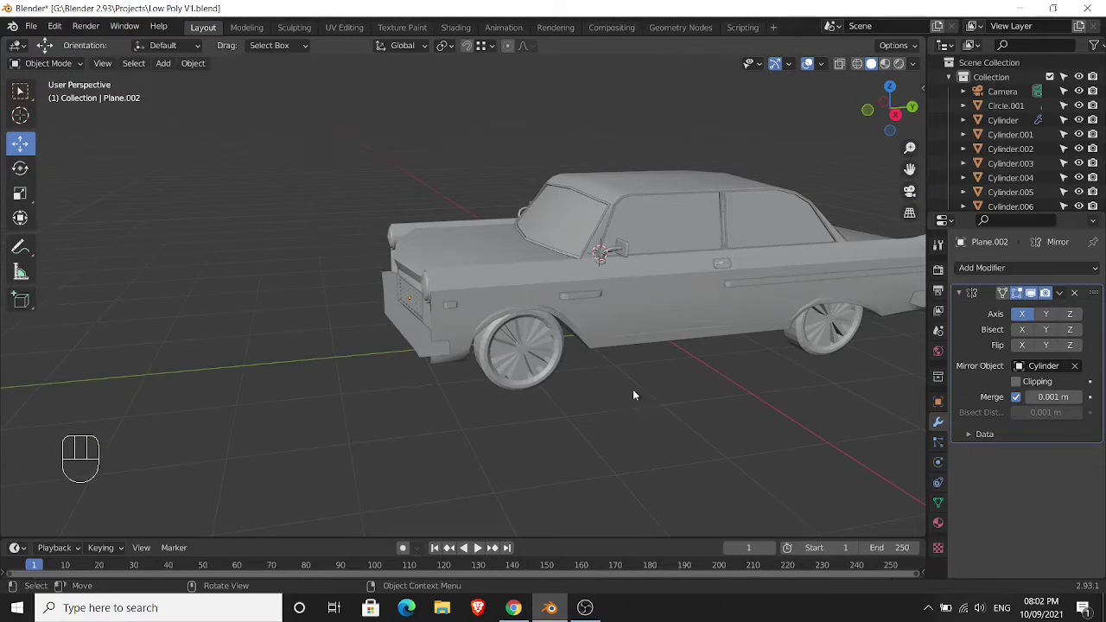
- Add a Bevel modifier with 4 segments to the front bumper and shade the bumper smooth
middle_click_drag(634, 395, 479, 412)
left_click(471, 382)
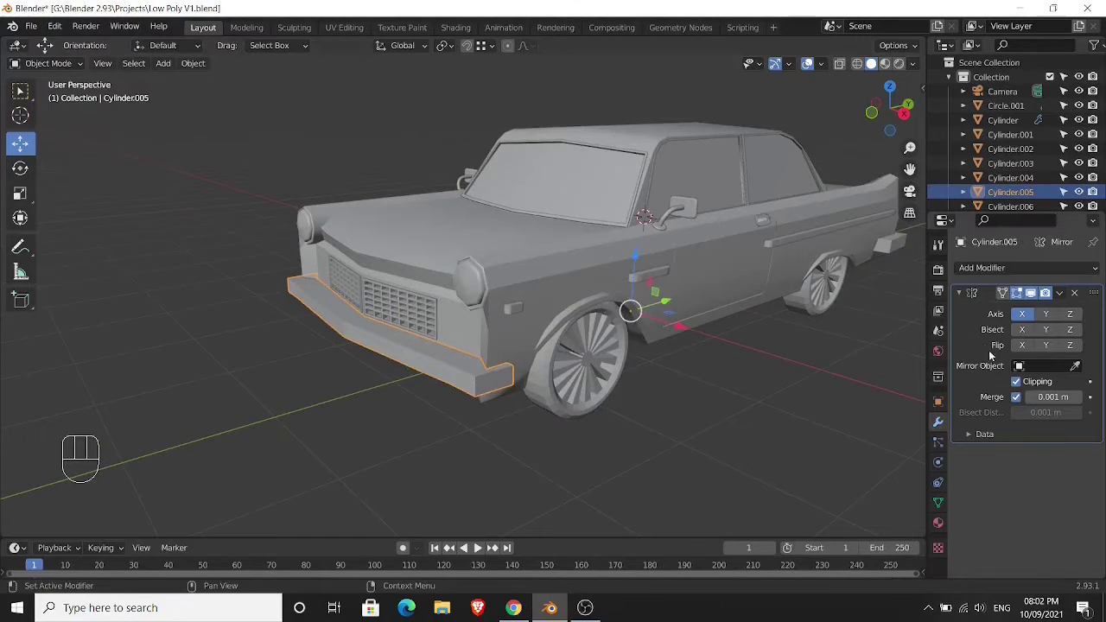
left_click(960, 294)
left_click(976, 268)
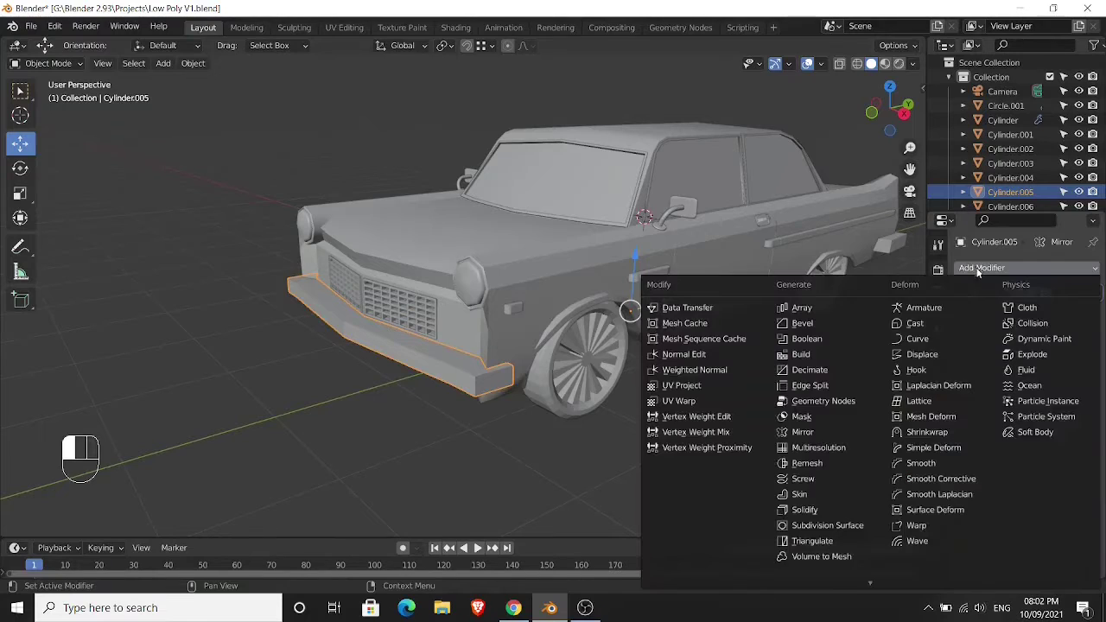
left_click(812, 324)
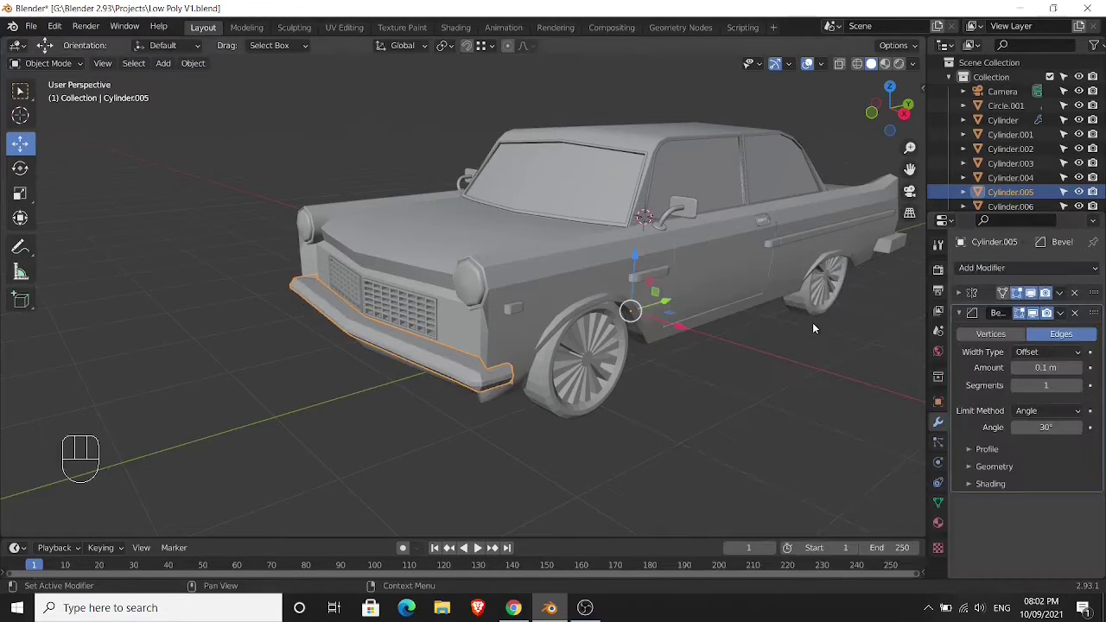
left_click(1076, 388)
left_click(1076, 389)
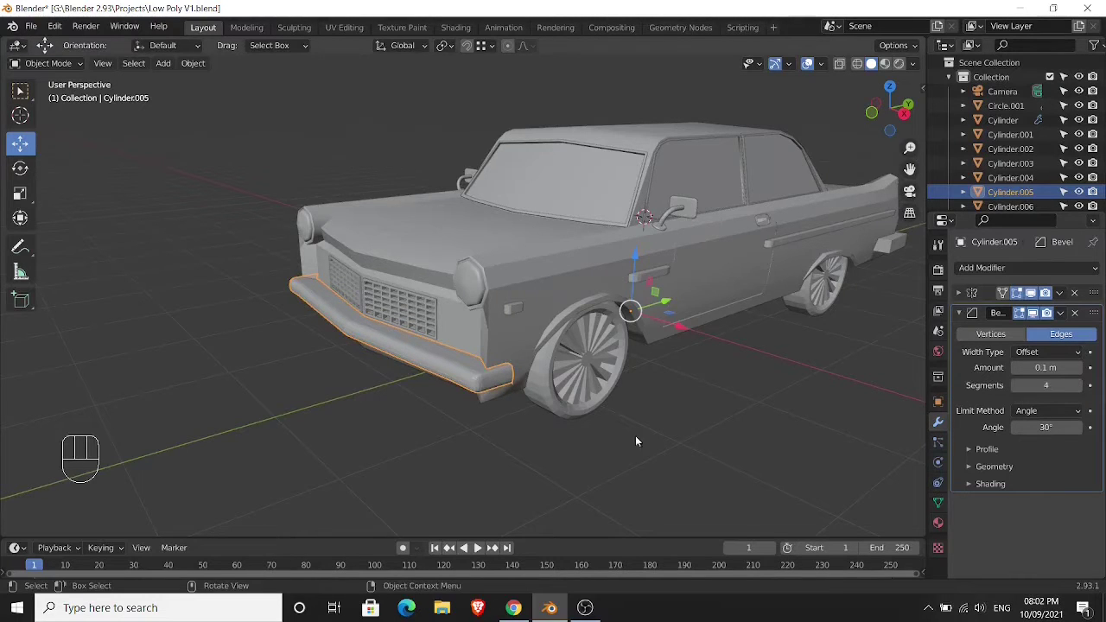
scroll(602, 450, "up", 2)
right_click(507, 437)
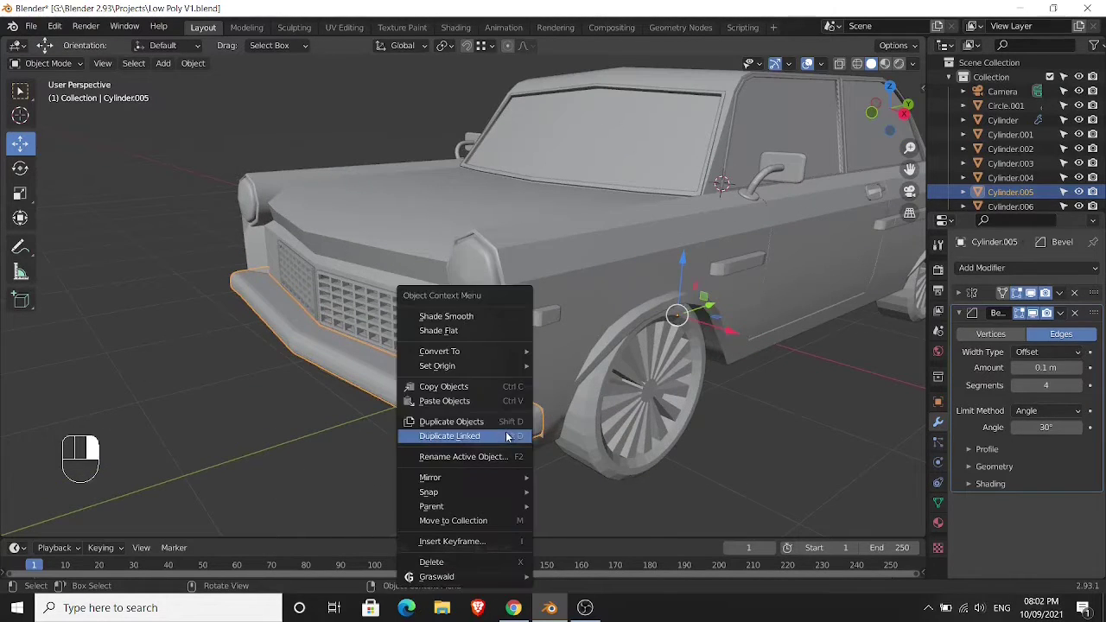
left_click(454, 317)
- Add a Bevel modifier with 5 segments to the rear bumper
middle_click_drag(506, 340, 539, 233)
left_click(587, 193)
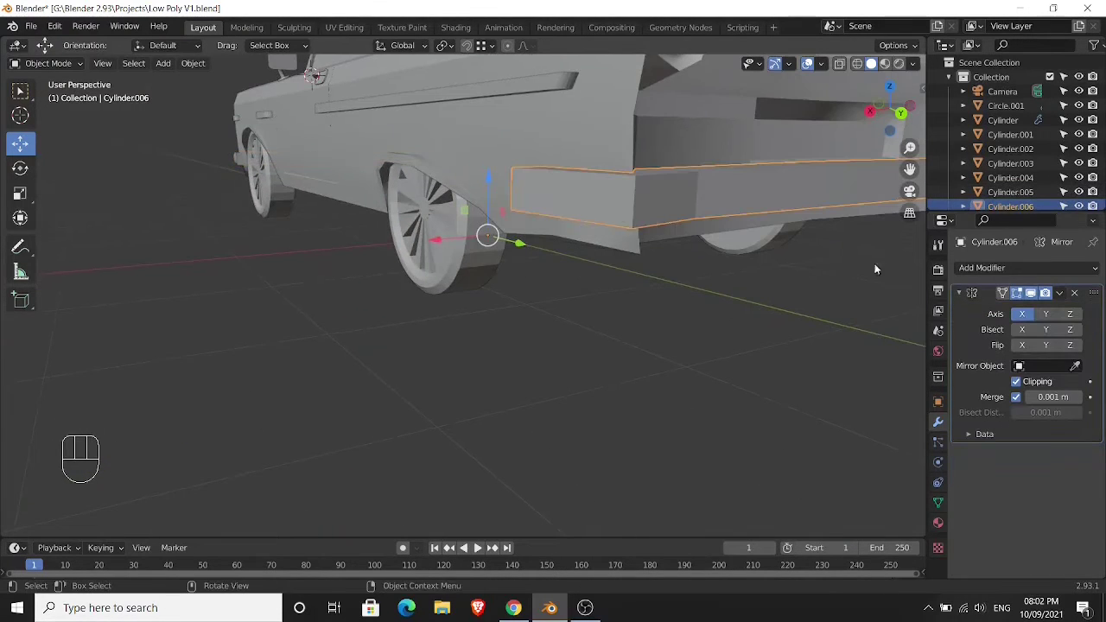
left_click(957, 293)
left_click(1002, 267)
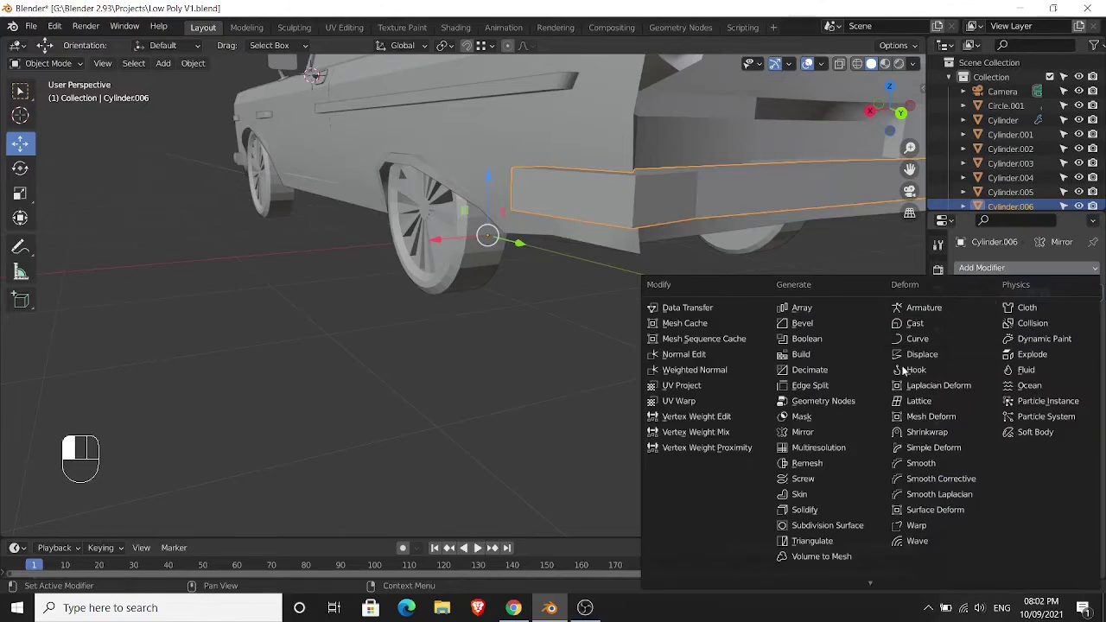
left_click(820, 324)
scroll(819, 327, "up", 3, "shift")
scroll(816, 329, "up", 2)
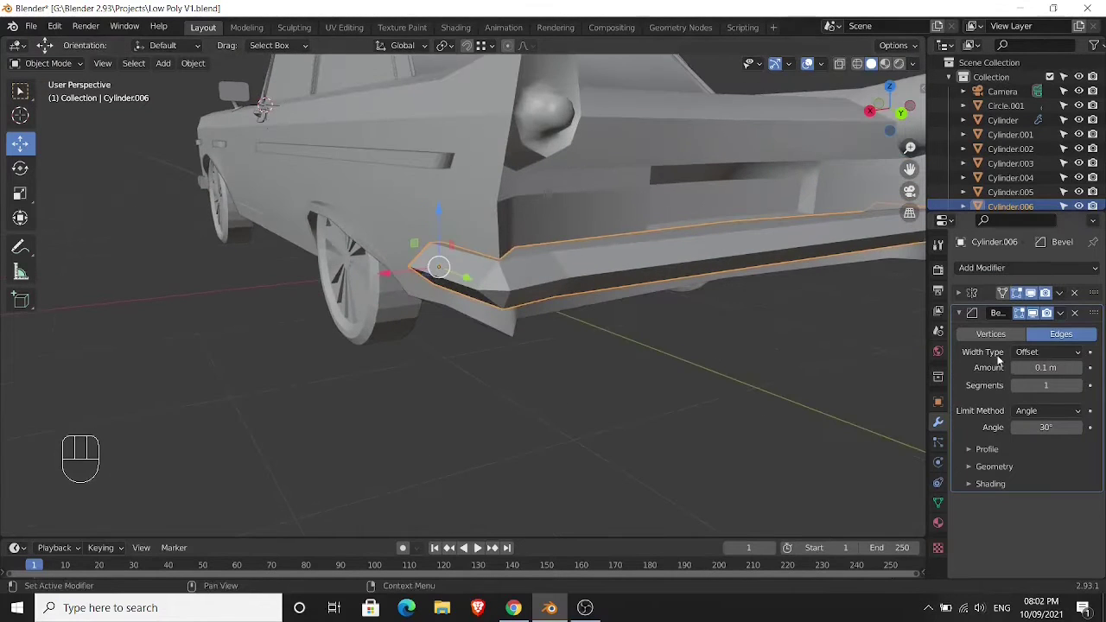
left_click(1076, 385)
left_click(1076, 385)
left_click(1076, 385)
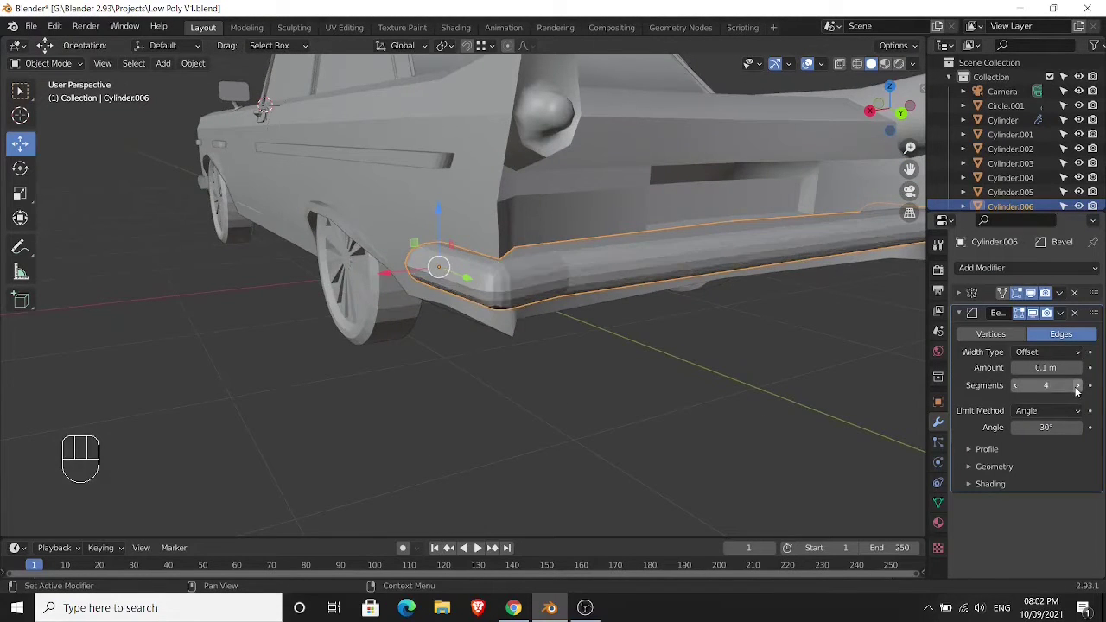
left_click(1076, 385)
- Shade the rear bumper smooth, and set its bevel amount to 0.03 m with 6 segments
right_click(626, 274)
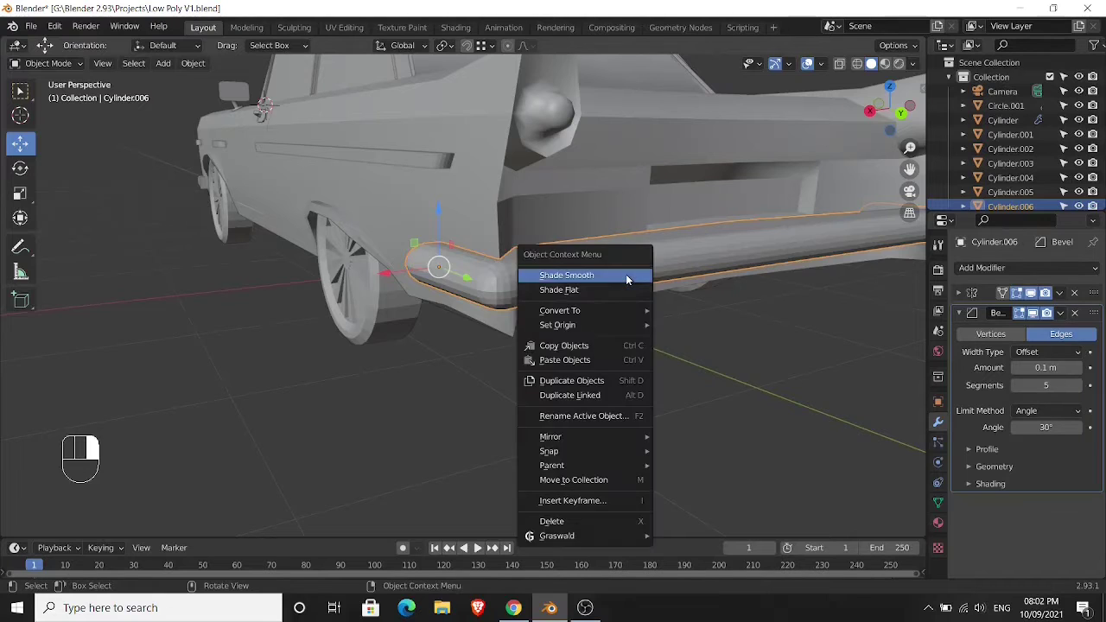
left_click(625, 273)
middle_click_drag(625, 276, 619, 304, "shift")
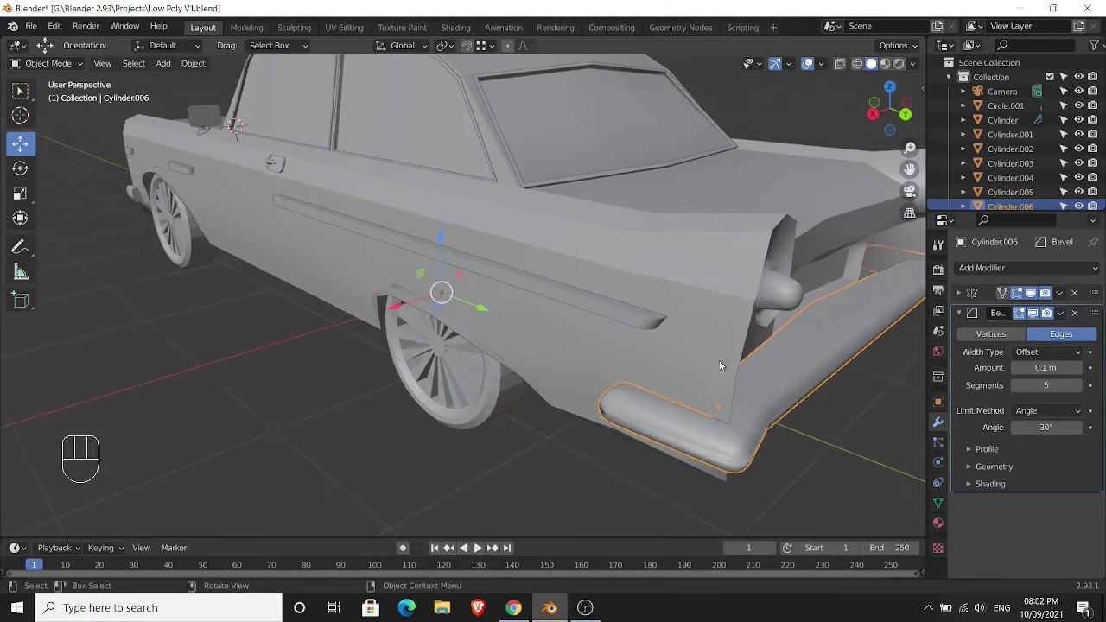
mouse_move(1045, 369)
left_mouse_down()
mouse_move(1070, 369)
mouse_move(1028, 369)
left_mouse_up()
scroll(830, 356, "down", 5)
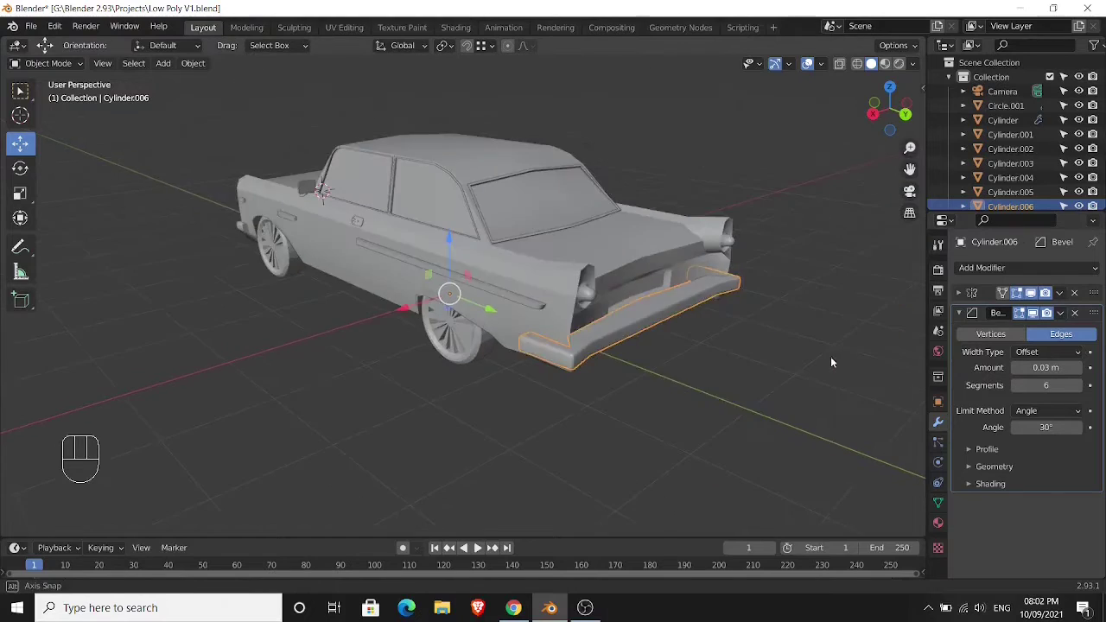
- Delete the car body face behind the open side end of the front bumper, and return to object mode
middle_click_drag(830, 356, 553, 259)
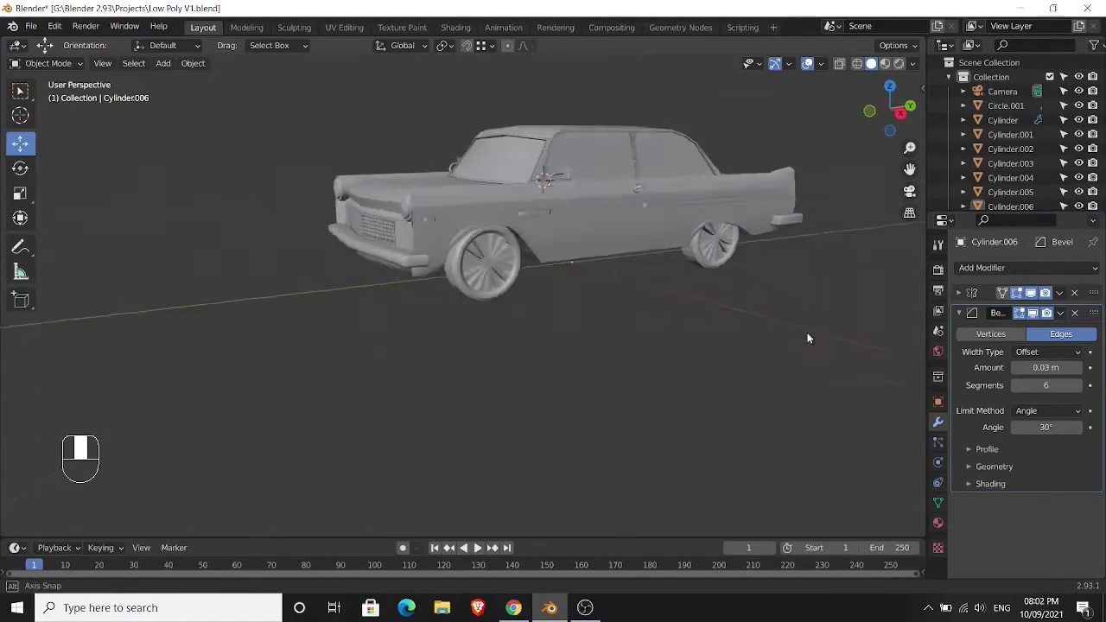
scroll(515, 239, "up", 5)
left_click(514, 239)
middle_click_drag(597, 288, 664, 350, "shift")
scroll(678, 352, "up", 4)
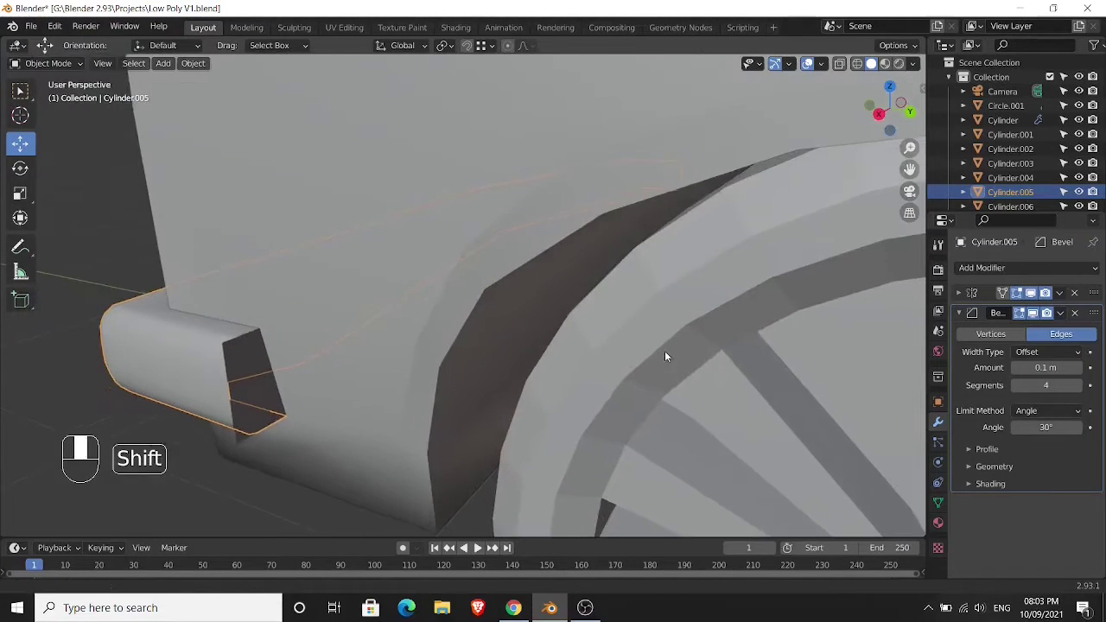
key("Tab")
key("Tab")
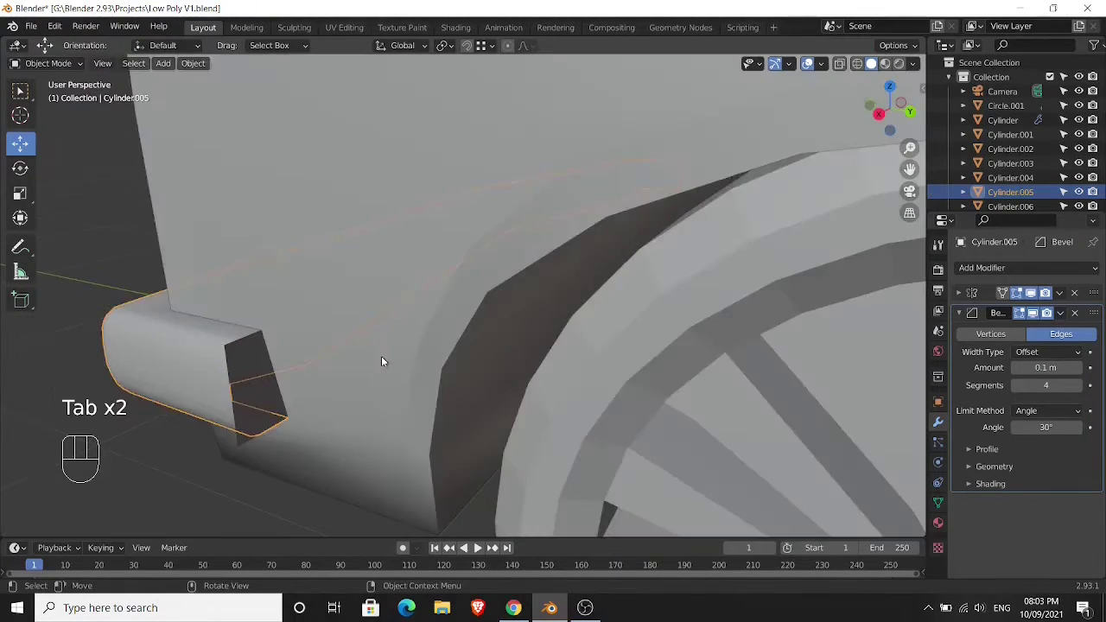
left_click(370, 356)
key("Tab")
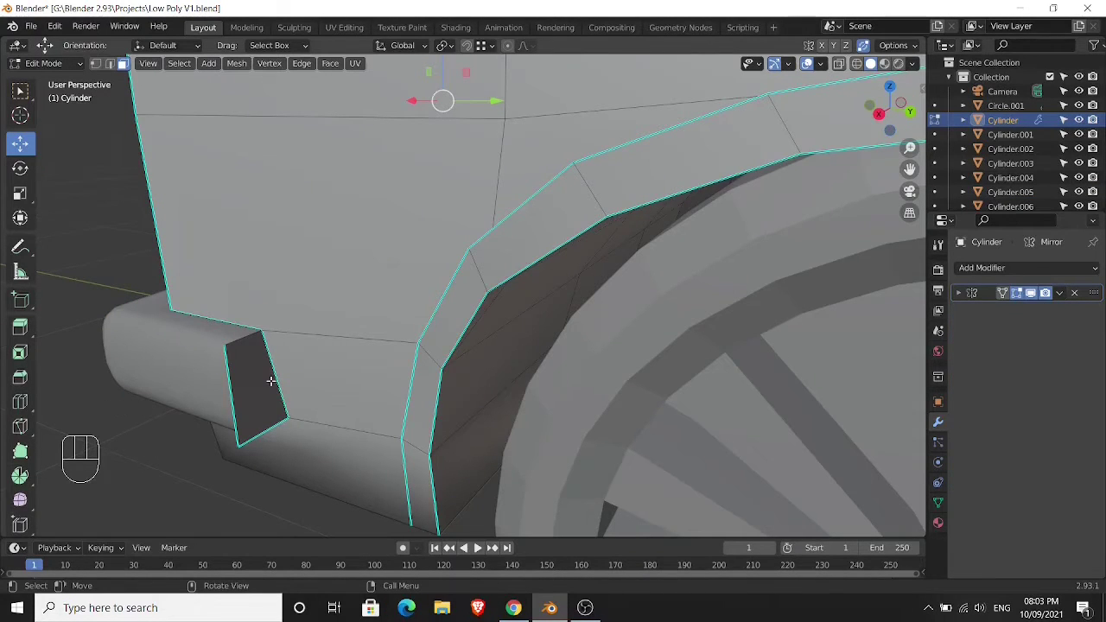
left_click(268, 383)
key("x")
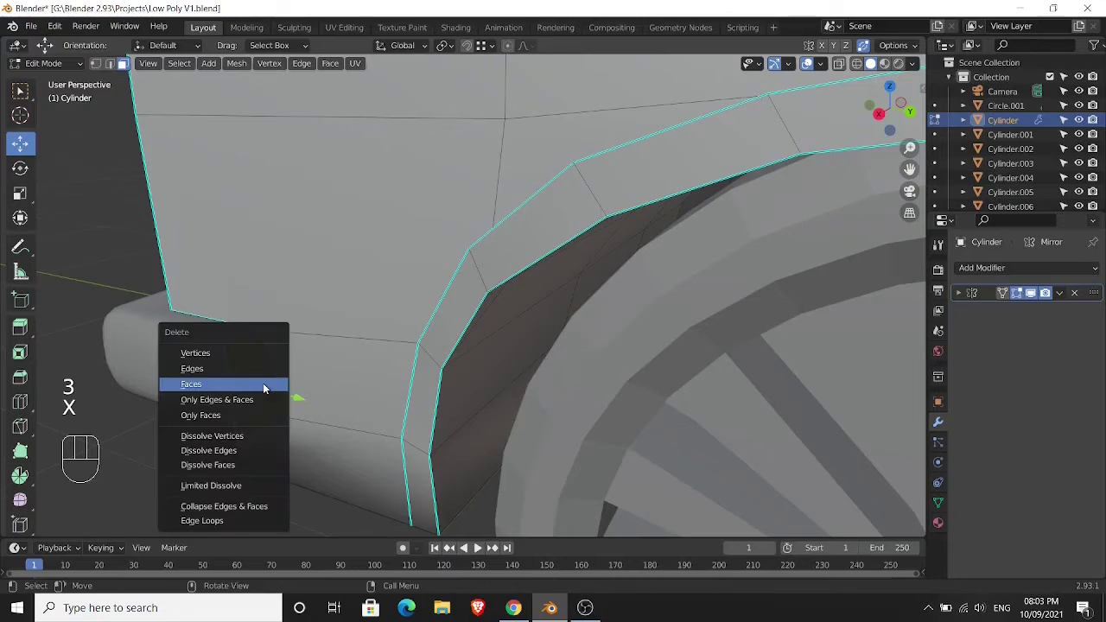
left_click(262, 382)
key("Tab")
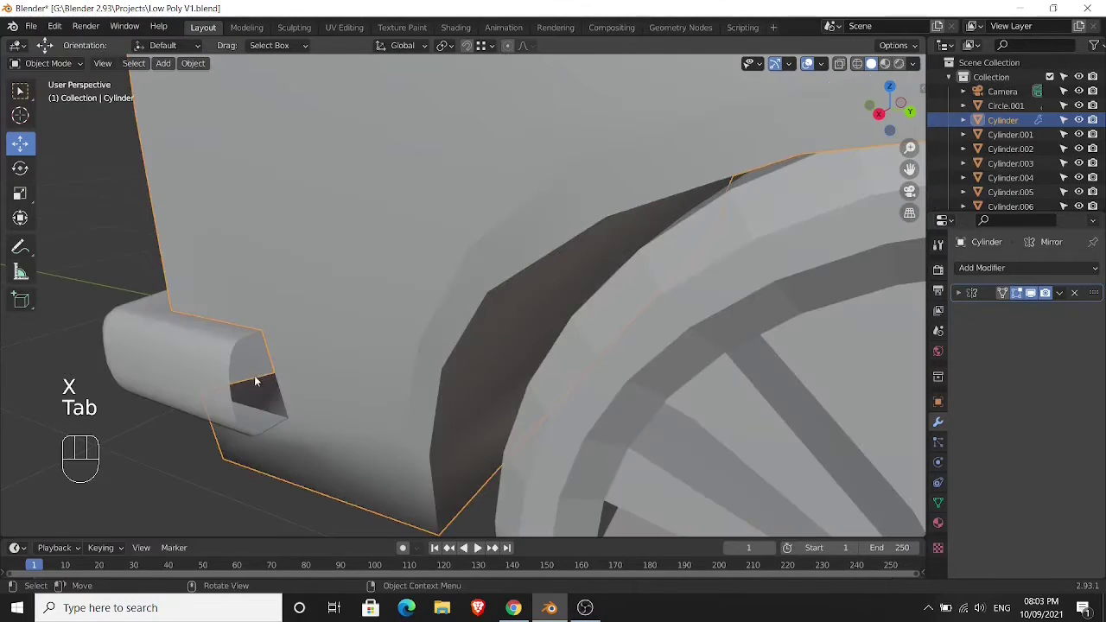
- Close the front bumper's open side end by filling a face between its border edges
key("Tab")
key("Tab")
left_click(227, 350)
key("Tab")
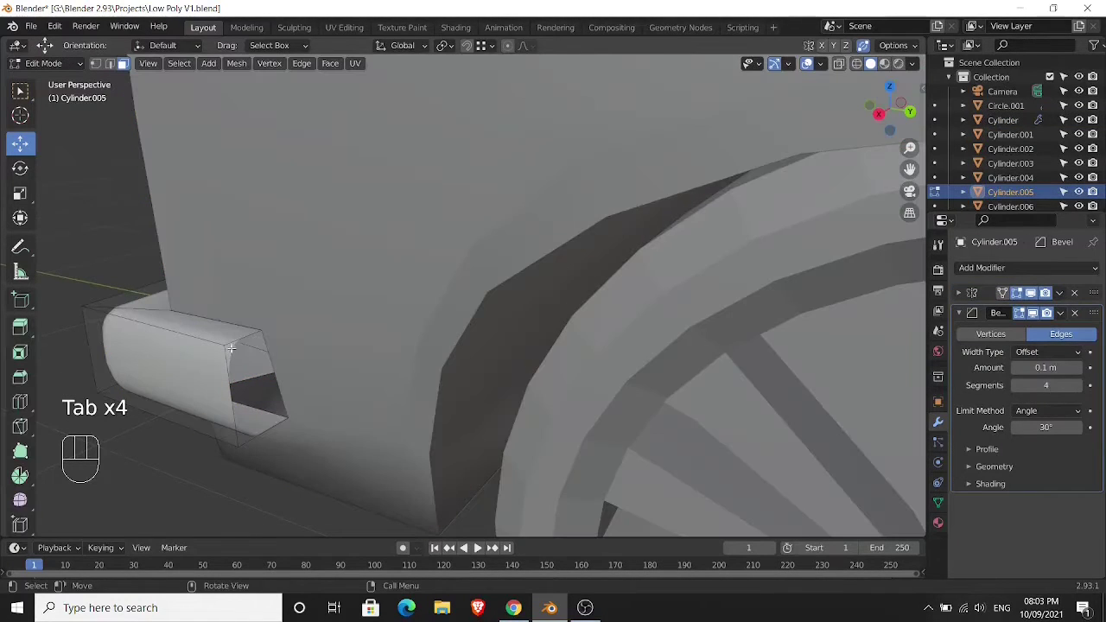
key("2")
left_click(232, 346)
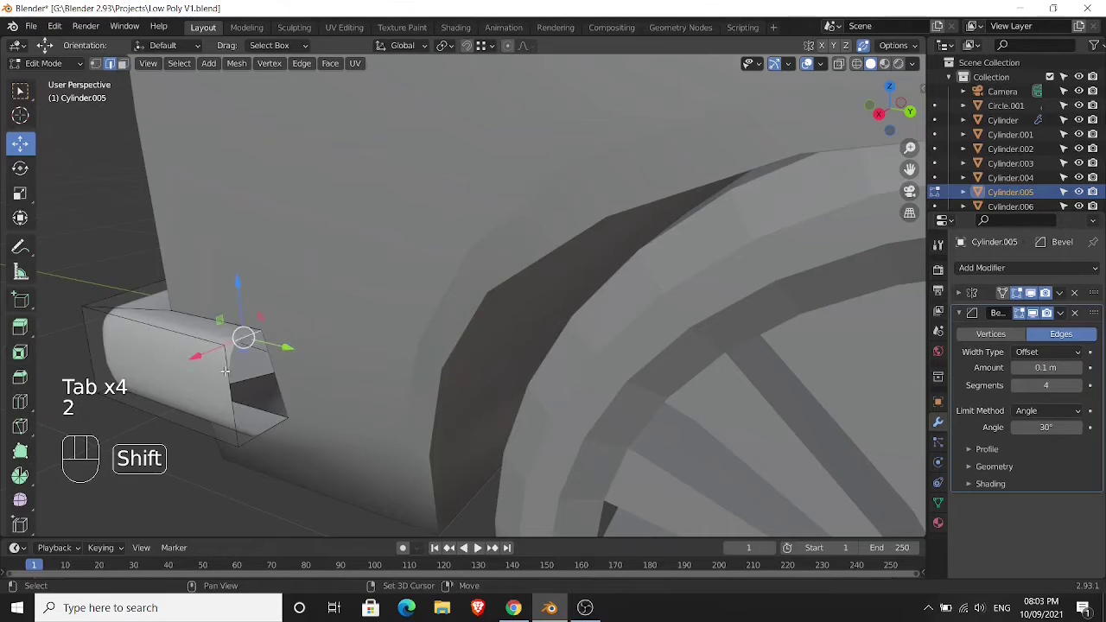
left_click(228, 371, "shift")
left_click(263, 422, "shift")
key("f")
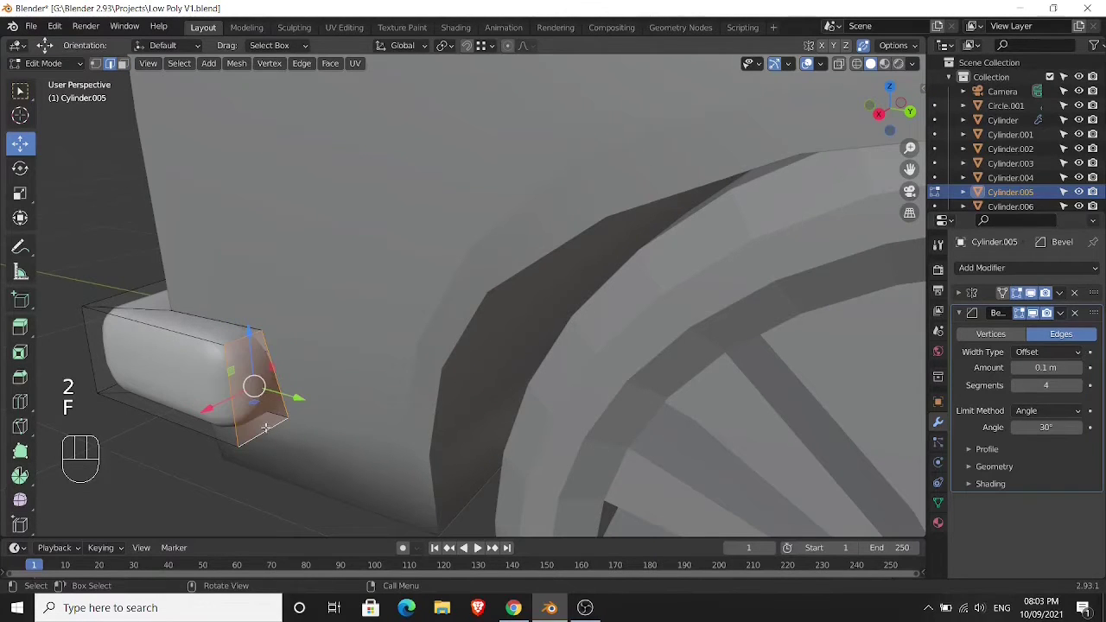
key("Tab")
- Move the front bumper's end face along Y toward the wheel to close the gap with the body
middle_click_drag(261, 387, 420, 387)
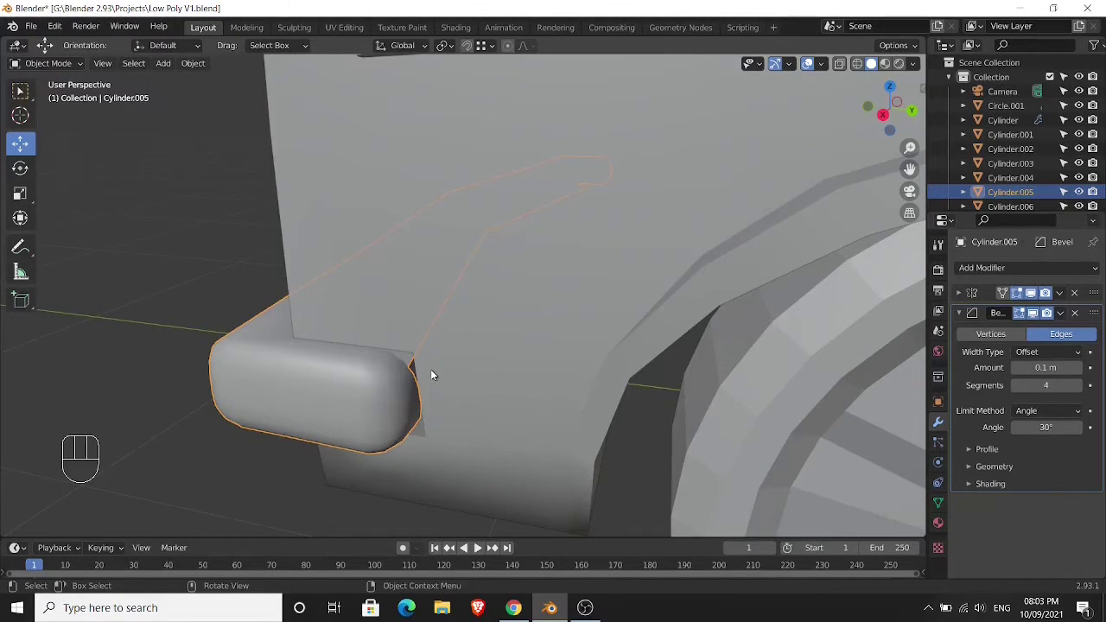
left_click(404, 400)
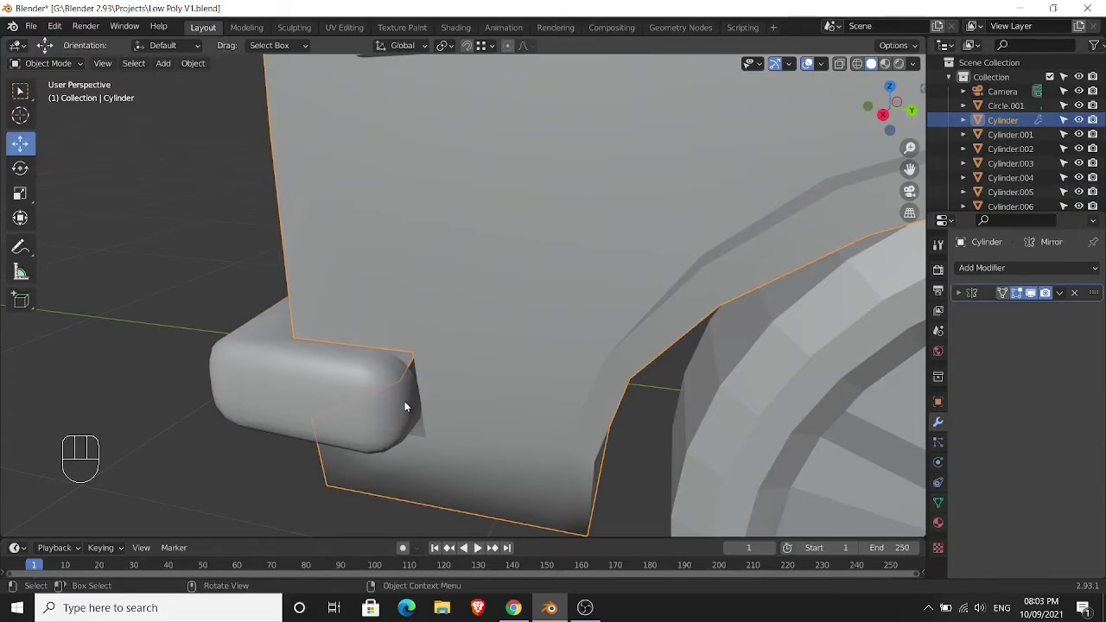
left_click(410, 398)
key("Tab")
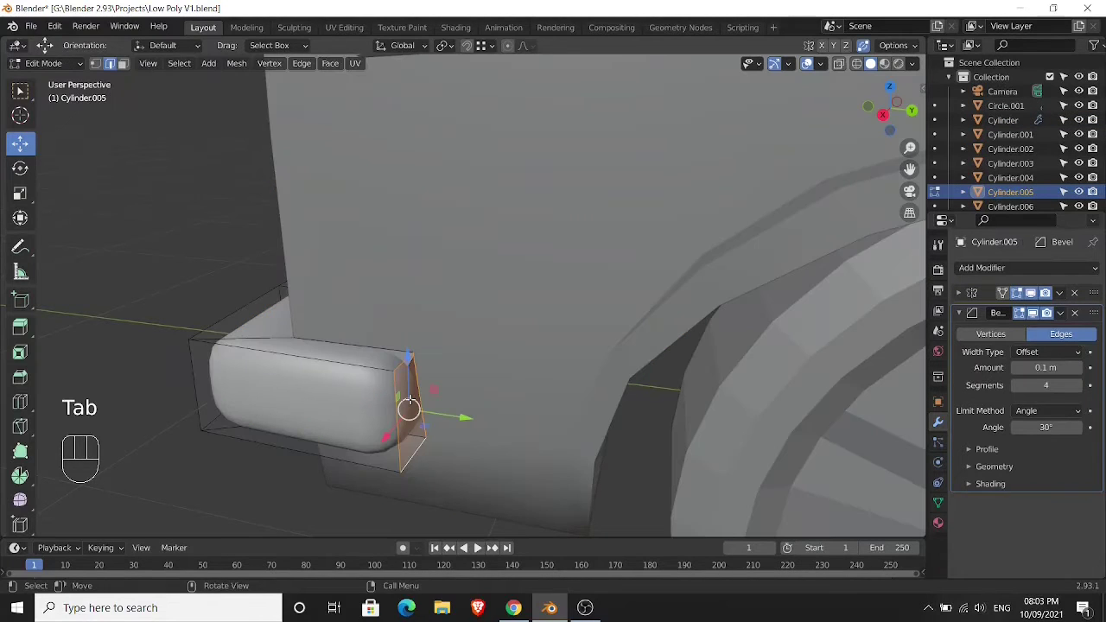
left_click_drag(463, 418, 503, 441)
key("Tab")
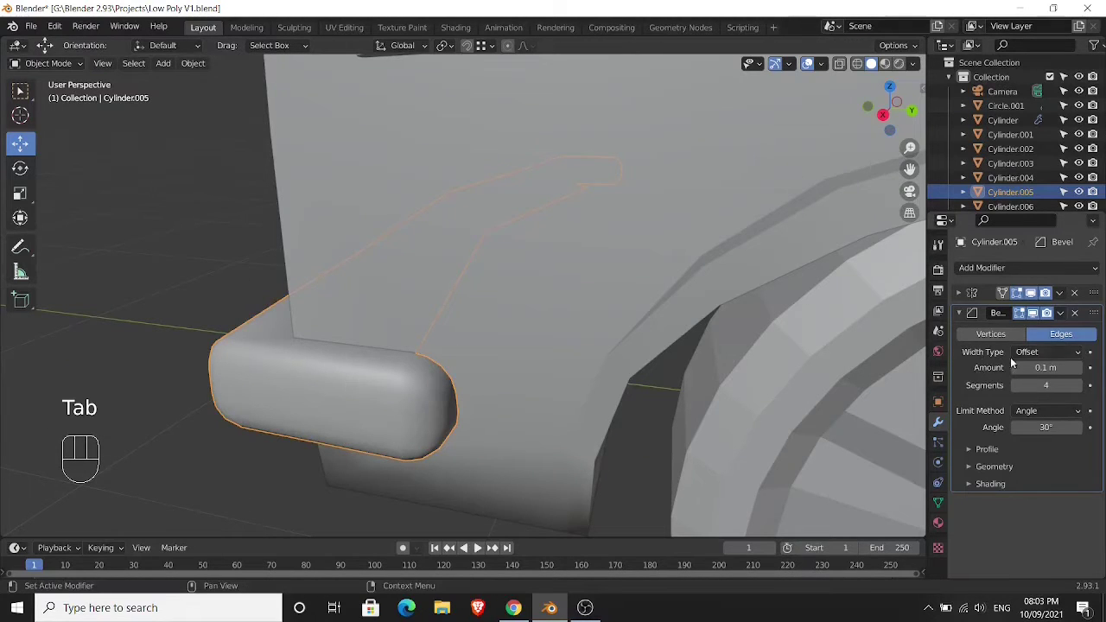
- Set the front bumper's bevel to 6 segments and an amount of 0.02 m
left_click(1077, 385)
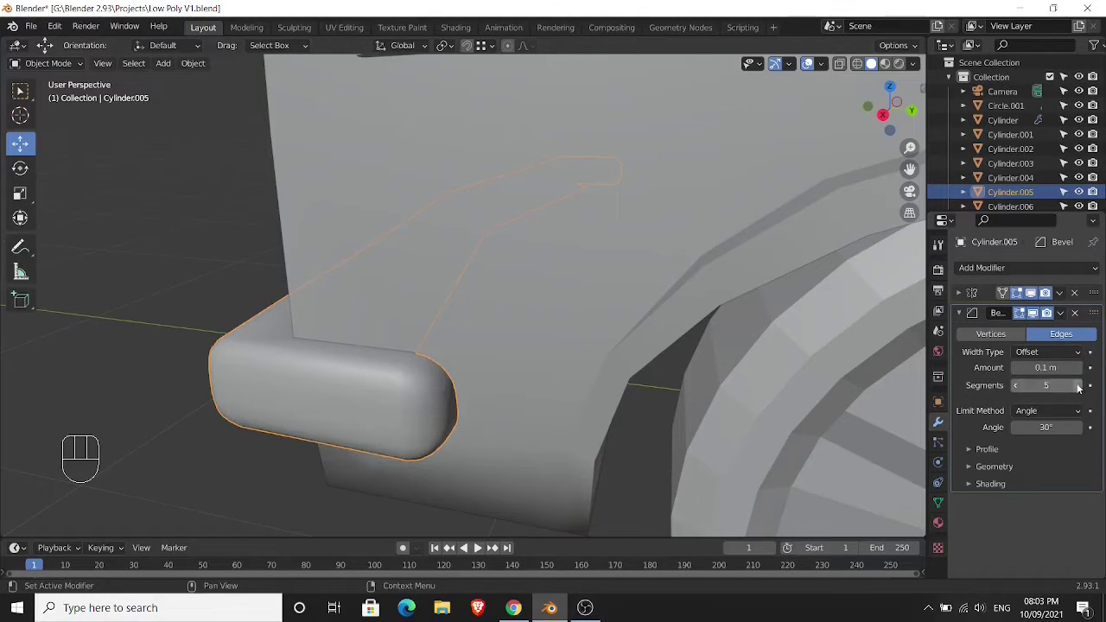
left_click(1077, 385)
left_click_drag(1046, 368, 1030, 368)
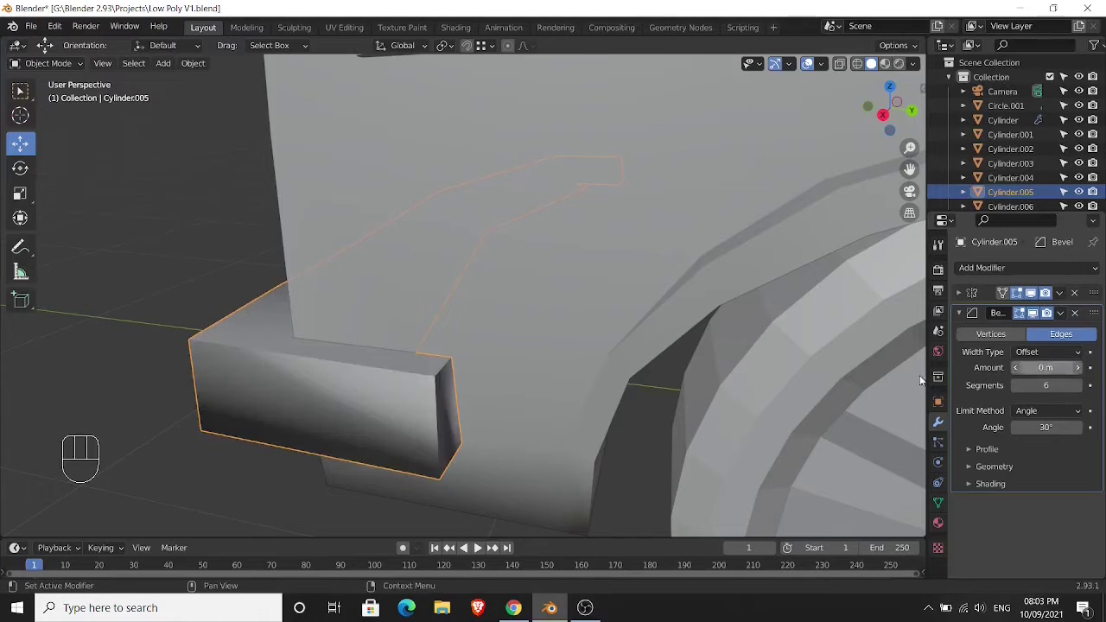
left_click(1077, 368)
left_click(1079, 372)
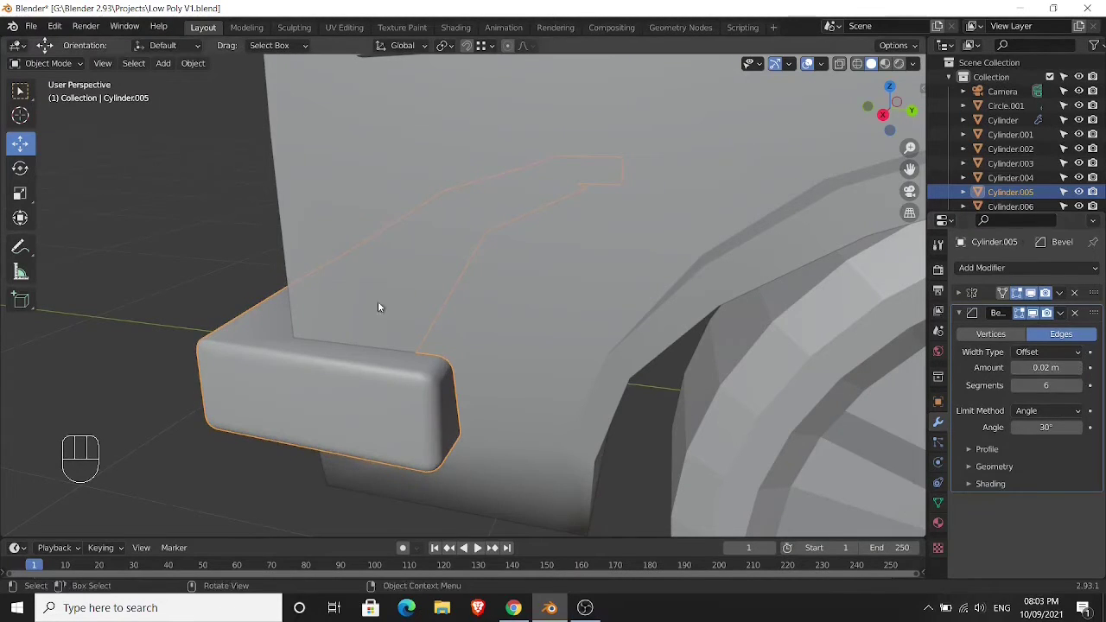
- Mark the outer and inner edge loops around the base of the car body's tail light as sharp
middle_click_drag(378, 301, 537, 340)
left_click(460, 344)
middle_click_drag(662, 366, 555, 362)
key("Tab")
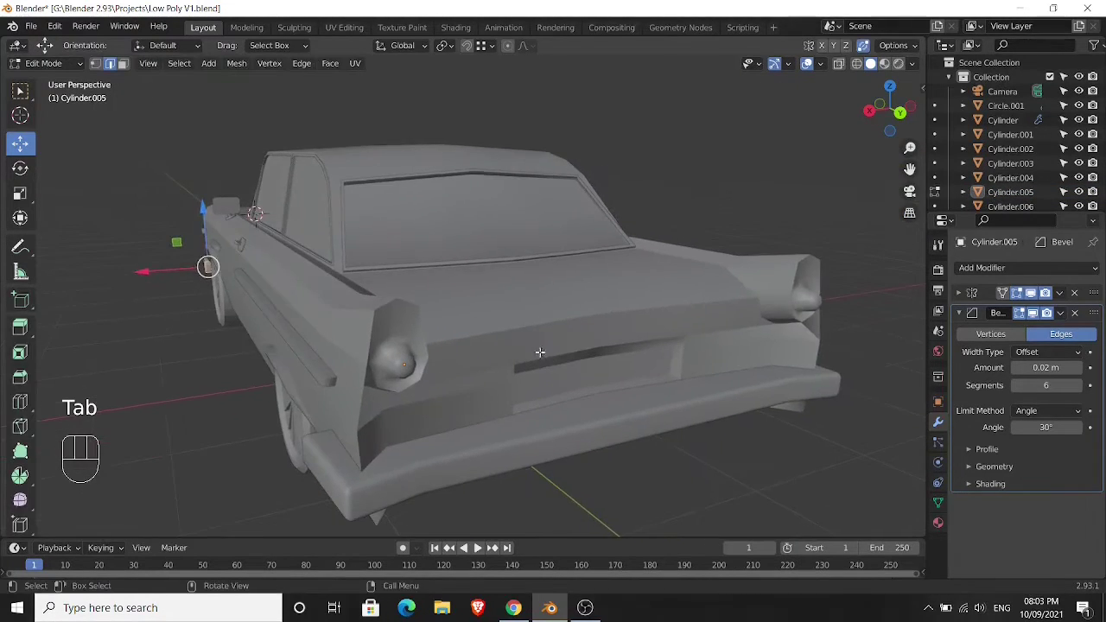
key("Tab")
left_click(529, 350)
key("Tab")
scroll(523, 344, "up", 4)
middle_click_drag(513, 338, 534, 333, "shift")
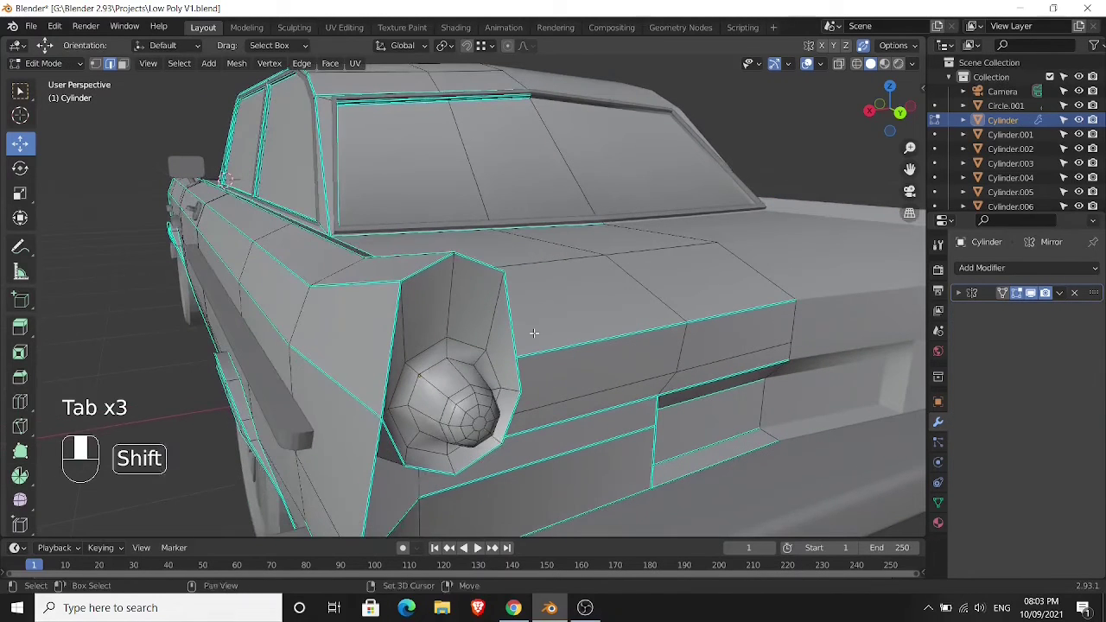
left_click(426, 371)
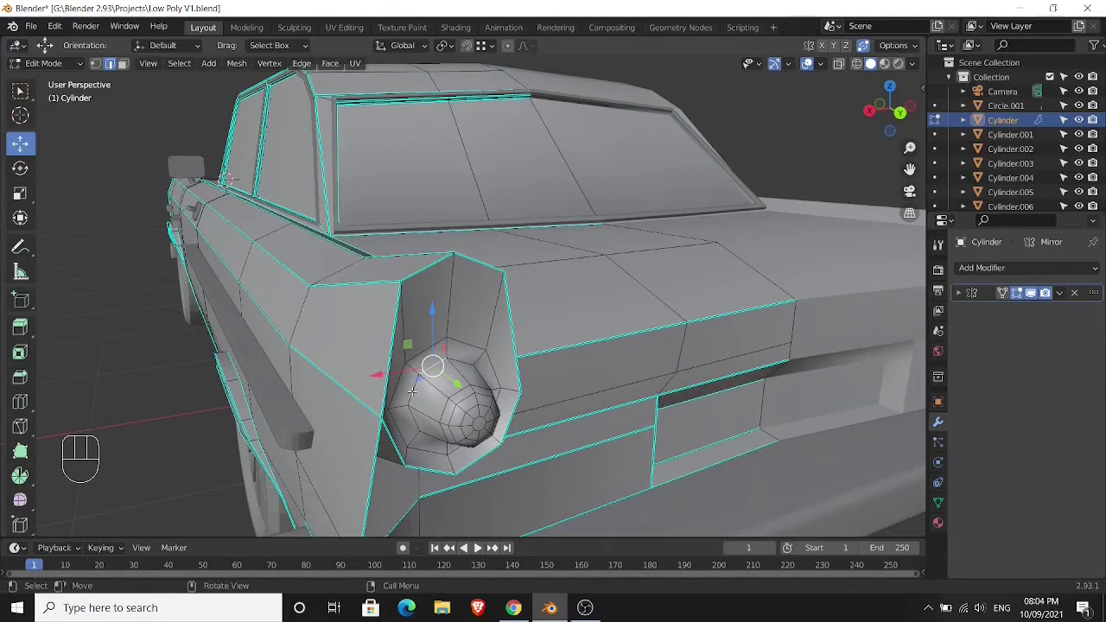
left_click(411, 391, "alt")
left_click(413, 380, "alt+shift")
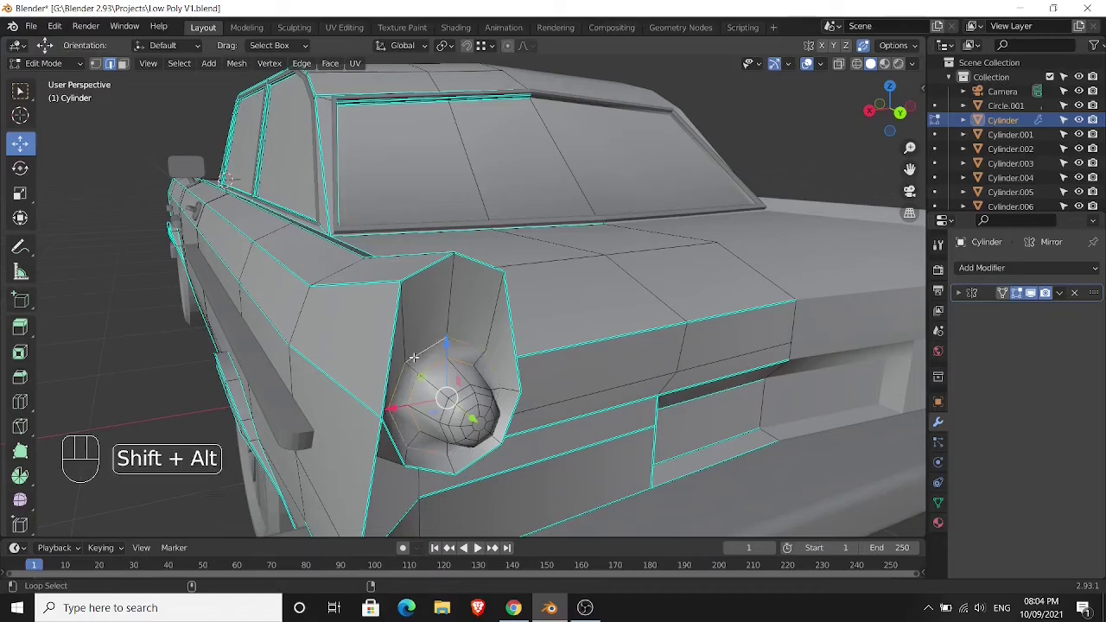
right_click(414, 363)
left_click(413, 363)
key("Tab")
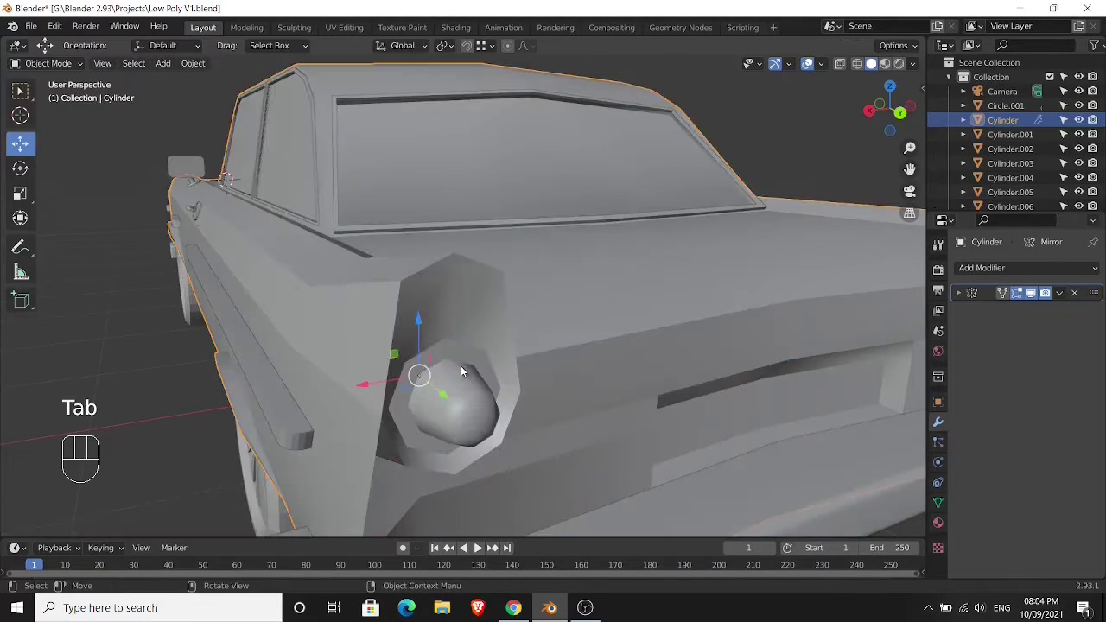
- Mark the edge loop around the tail light's protruding bulb as sharp and return to object mode
key("Tab")
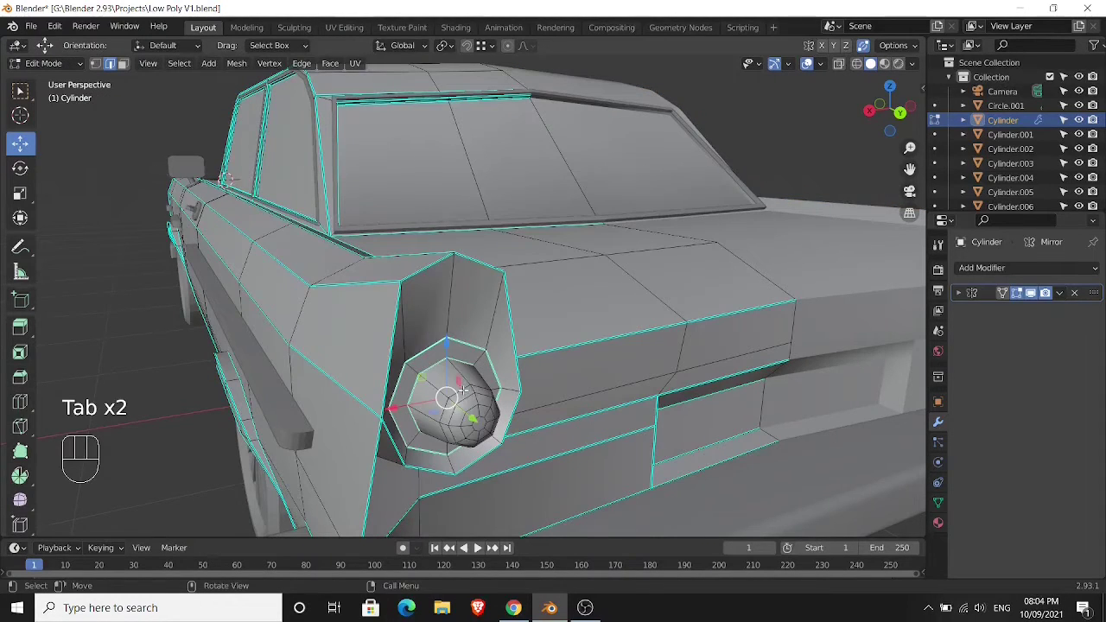
left_click(464, 390, "alt")
left_click(466, 395, "alt")
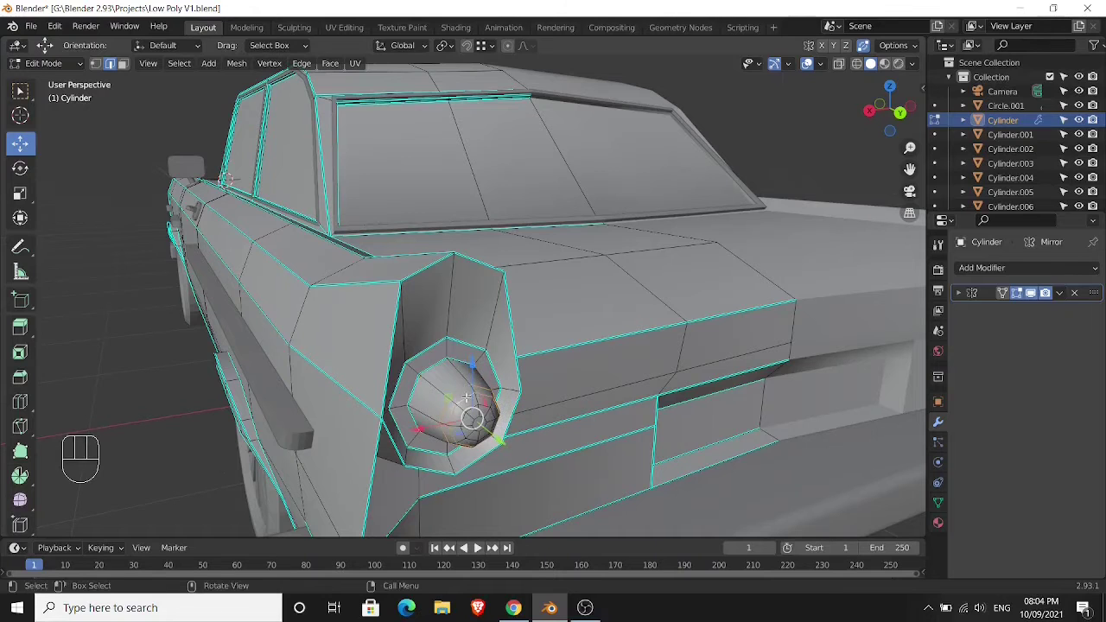
key("ctrl+e")
left_click(466, 396)
key("Tab")
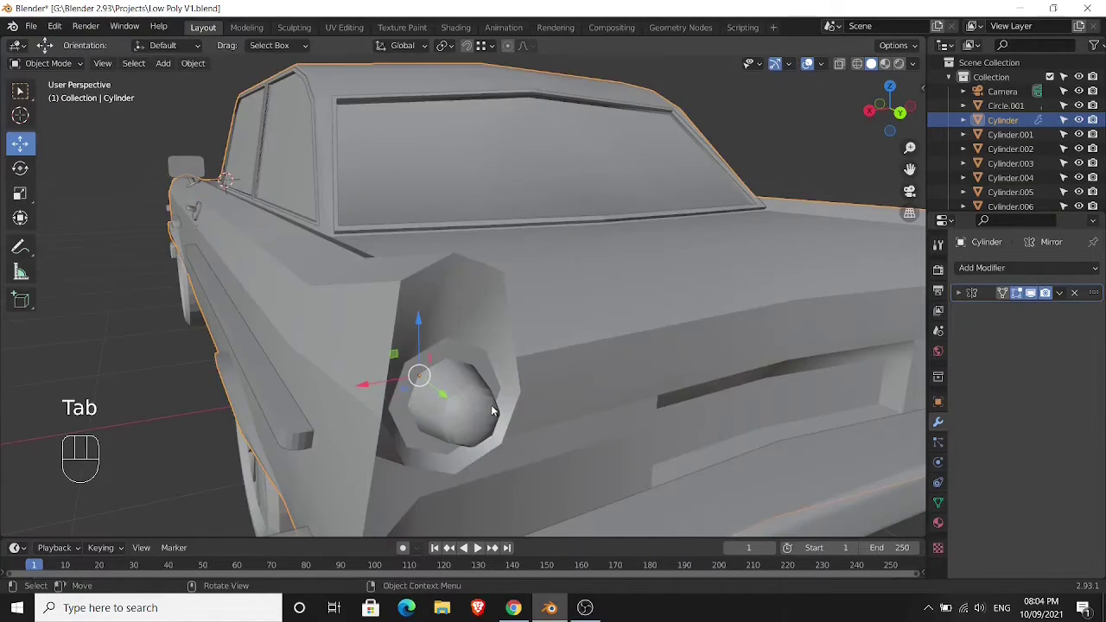
middle_click_drag(490, 403, 481, 410)
key("Tab")
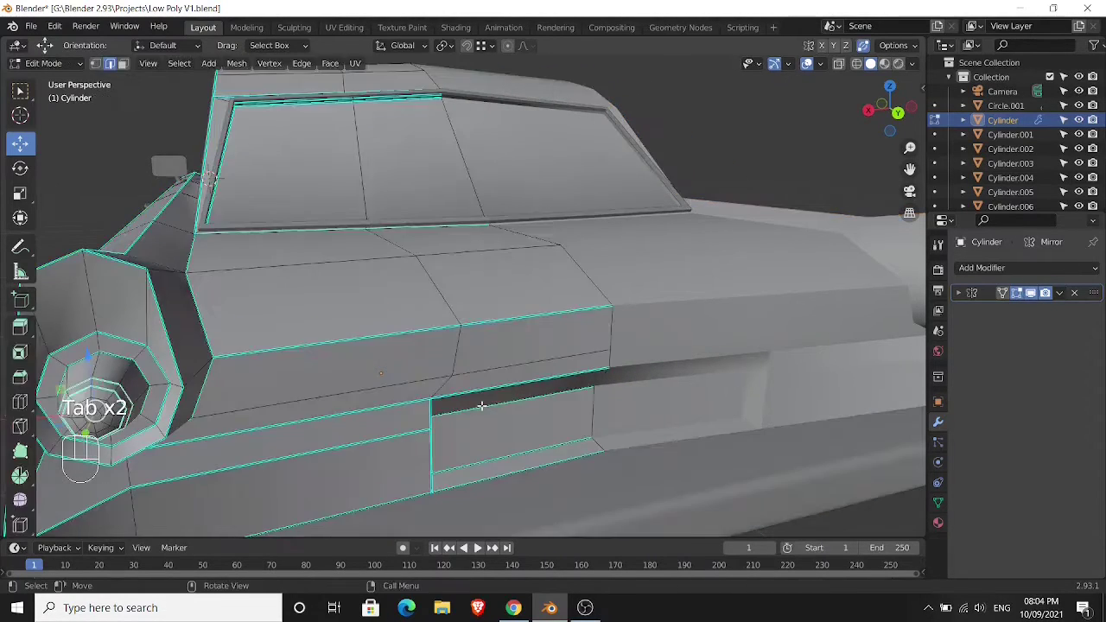
key("Tab")
key("Tab")
scroll(352, 367, "down", 5)
key("Tab")
middle_click_drag(711, 395, 696, 386)
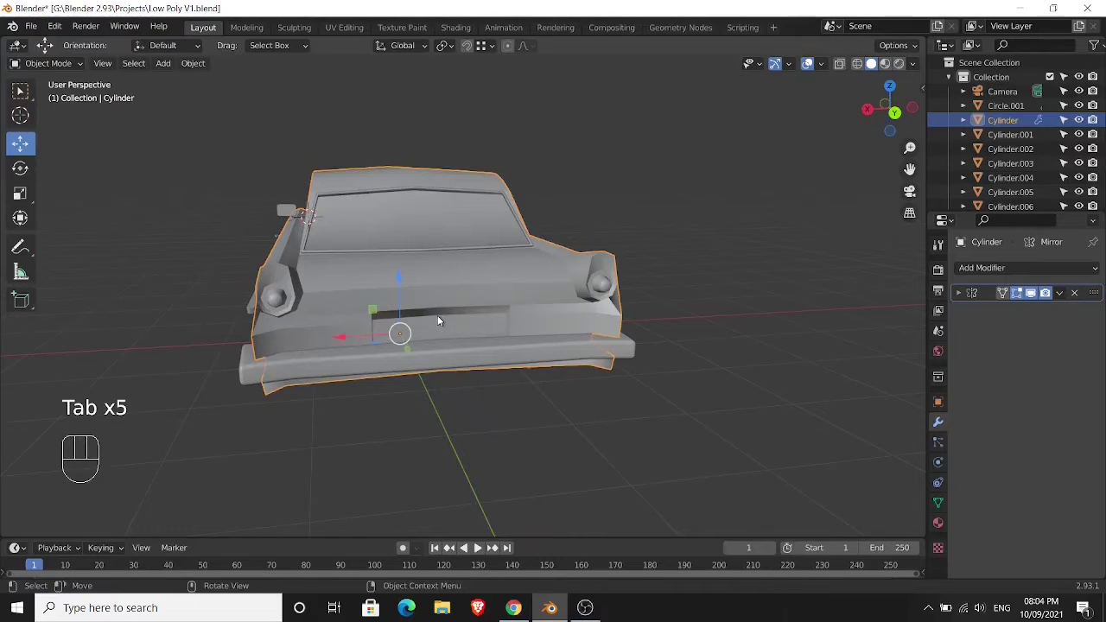
- Mark the lower border edges of the car body beneath the front bumper as sharp
middle_click_drag(437, 315, 281, 355)
scroll(486, 337, "up", 4)
left_click(278, 361)
key("Tab")
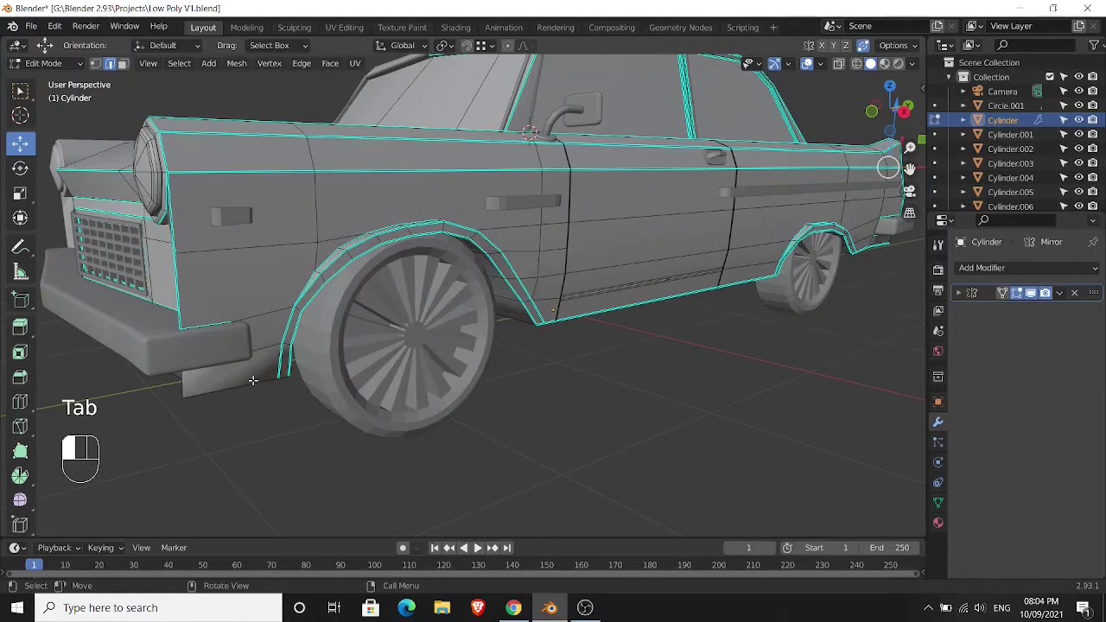
left_click(247, 383, "shift")
left_click(249, 383, "shift")
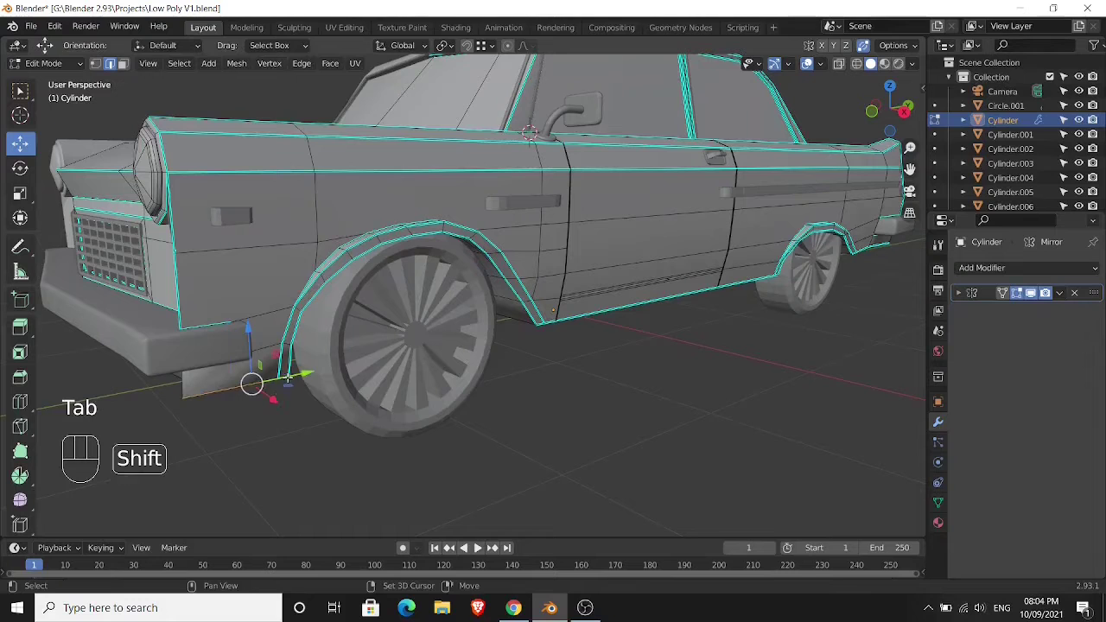
left_click(235, 382, "alt")
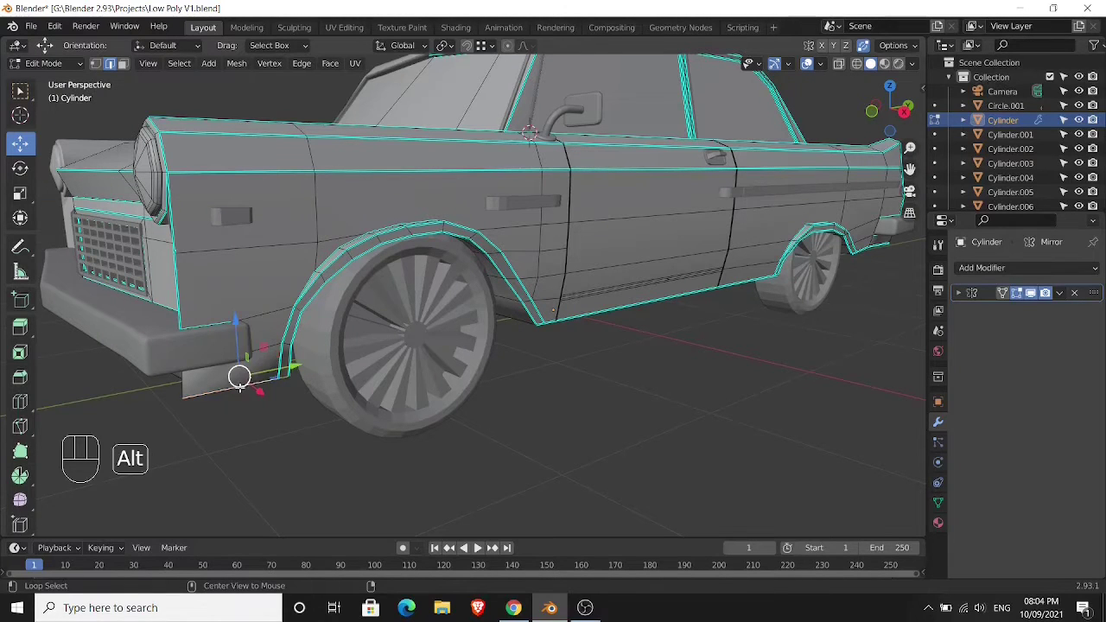
middle_click_drag(239, 380, 302, 370)
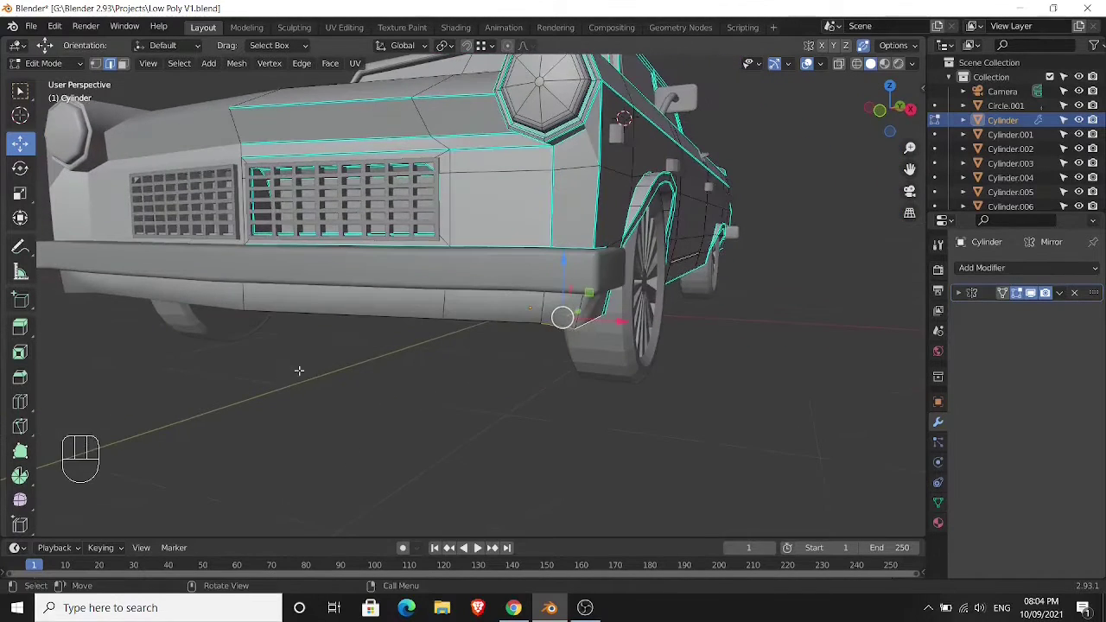
left_click(414, 318, "shift")
left_click(469, 317, "shift")
key("ctrl+e")
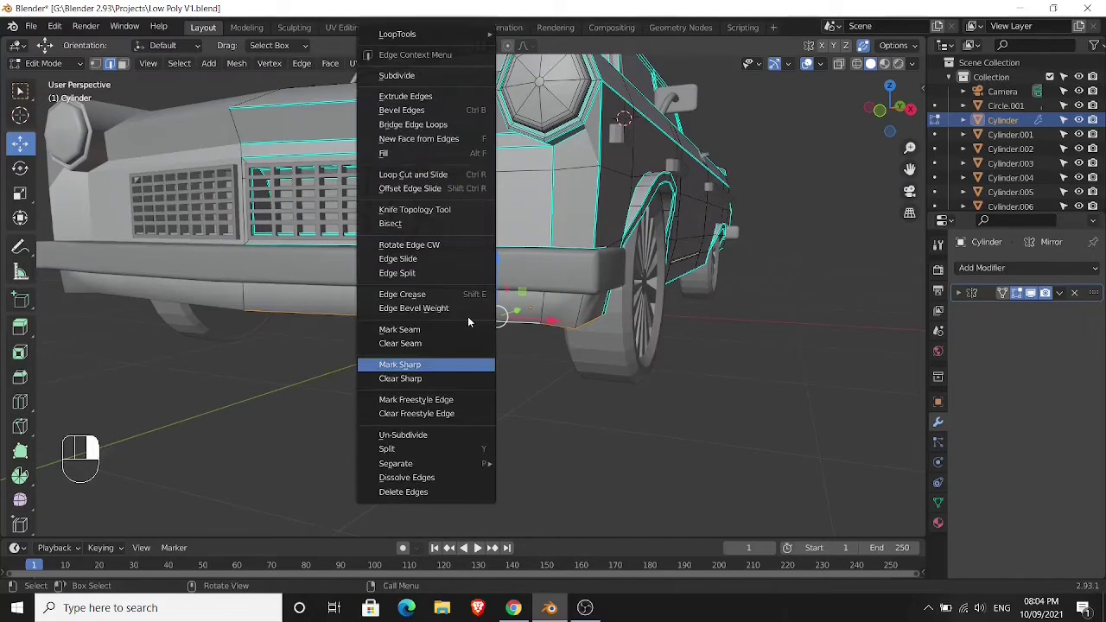
left_click(451, 363)
key("Tab")
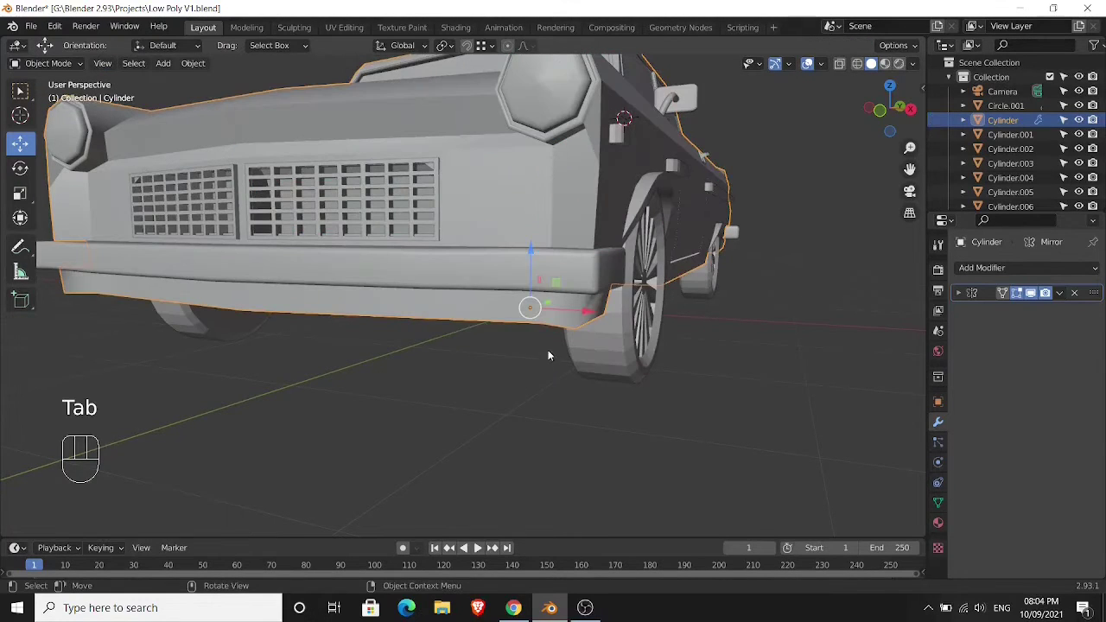
- Mark the car body's short corner edge below the end of the front bumper as sharp
key("Tab")
left_click(579, 311)
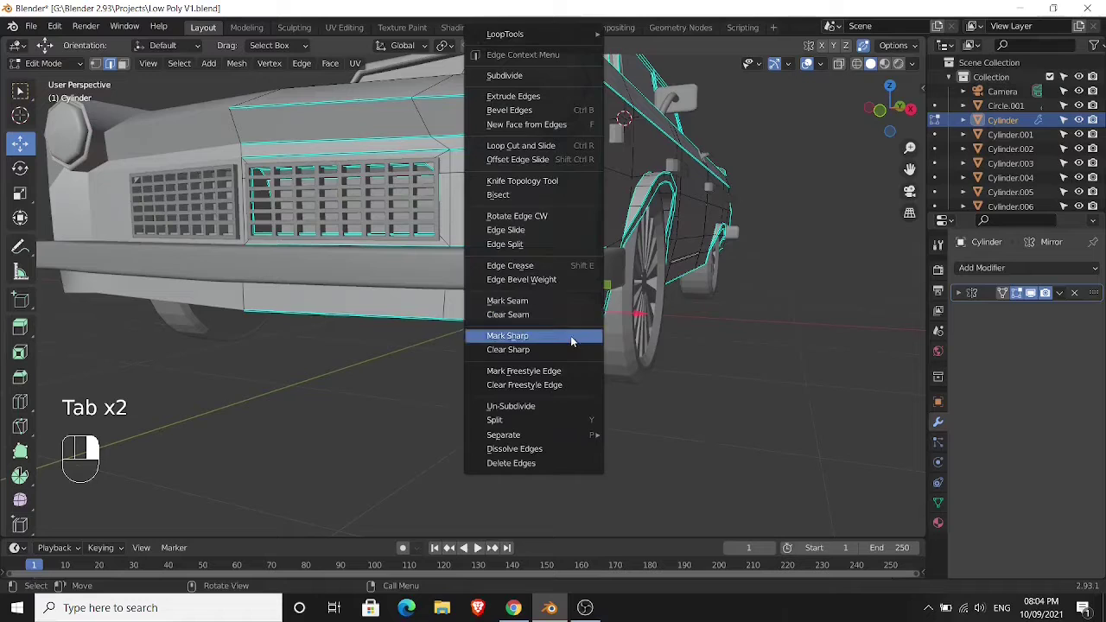
left_click(571, 338)
key("Tab")
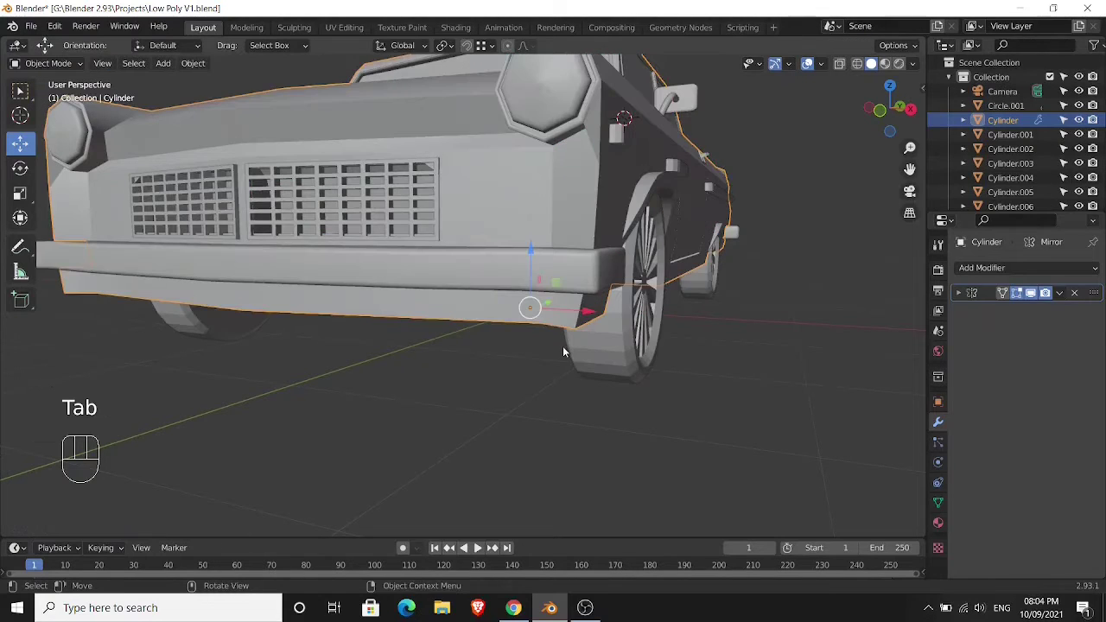
middle_click_drag(562, 346, 338, 343)
middle_click_drag(407, 332, 434, 311)
key("Tab")
key("Tab")
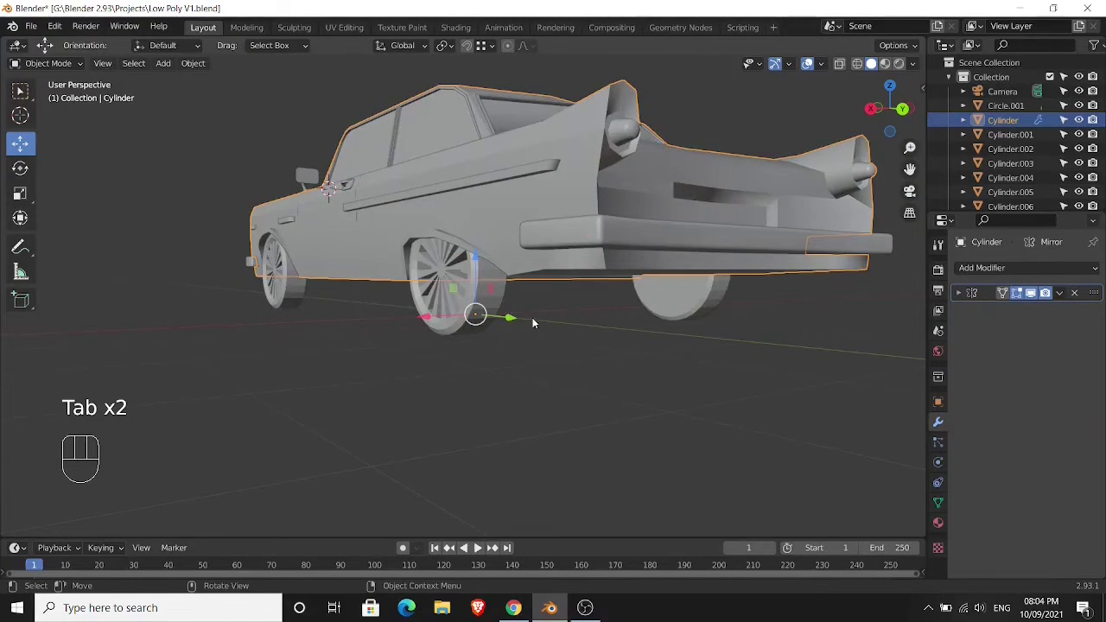
middle_click_drag(533, 323, 537, 294)
key("Tab")
key("Tab")
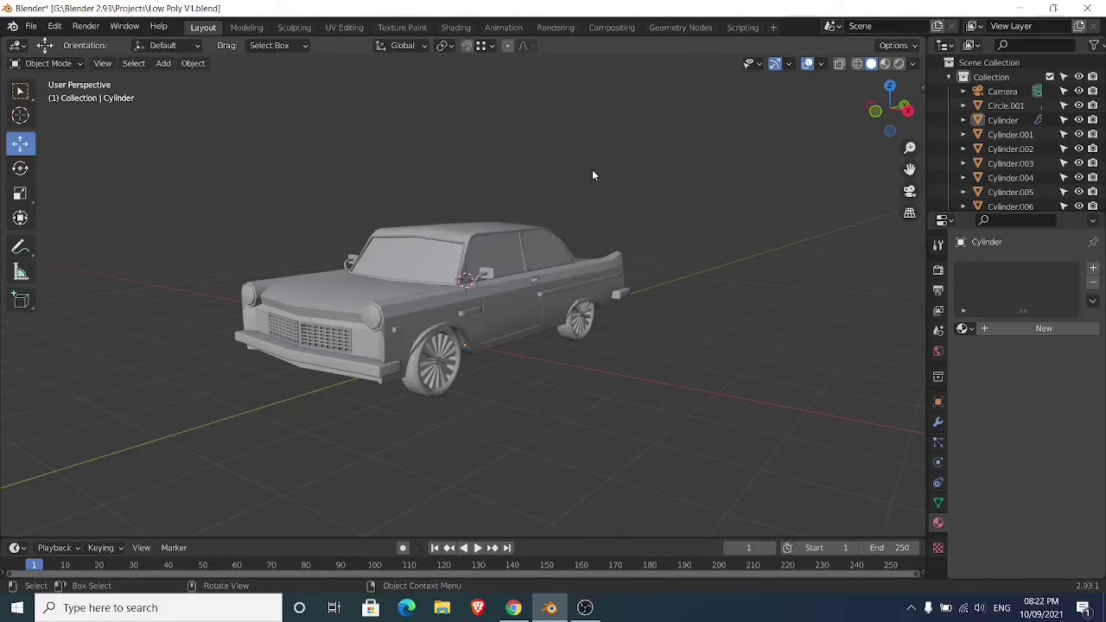
- Turn on the Screencast Keys display for the viewport
right_click(349, 158)
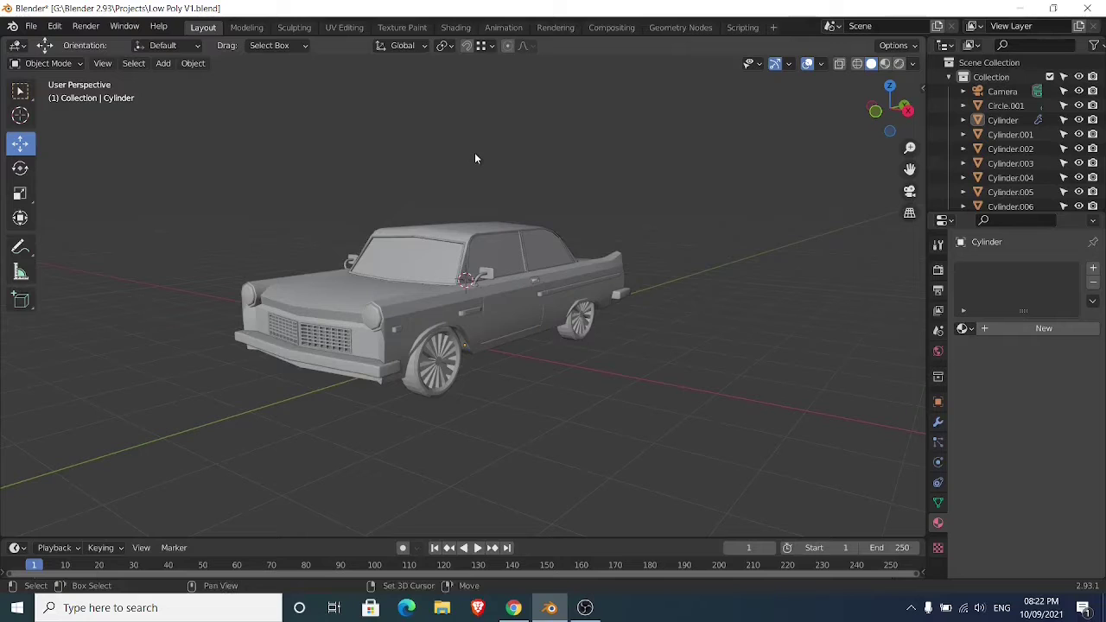
key("n")
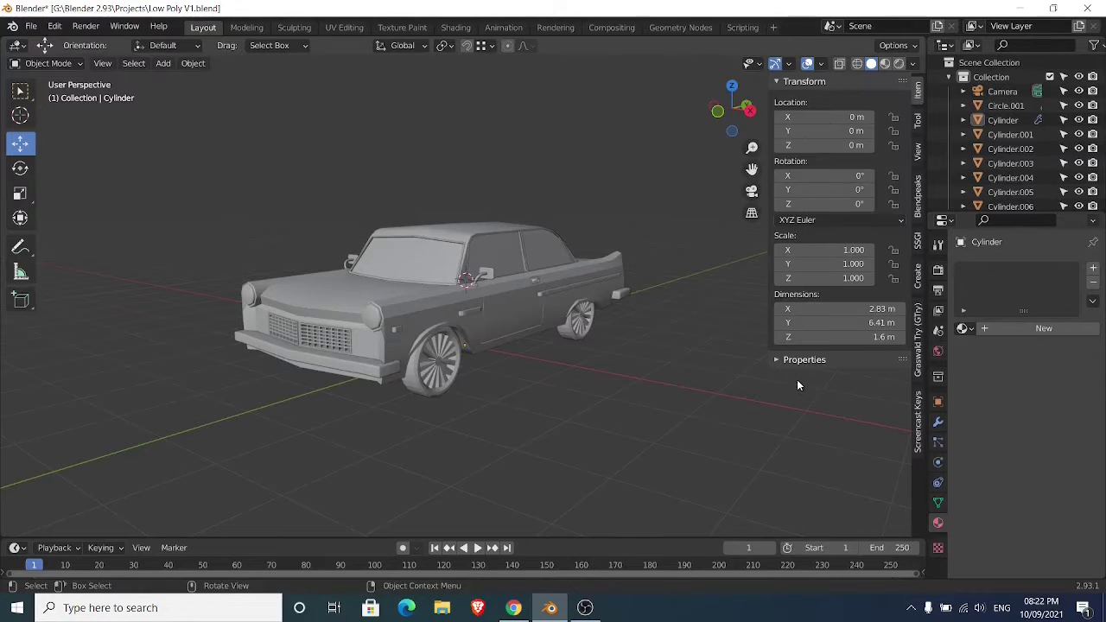
left_click(917, 427)
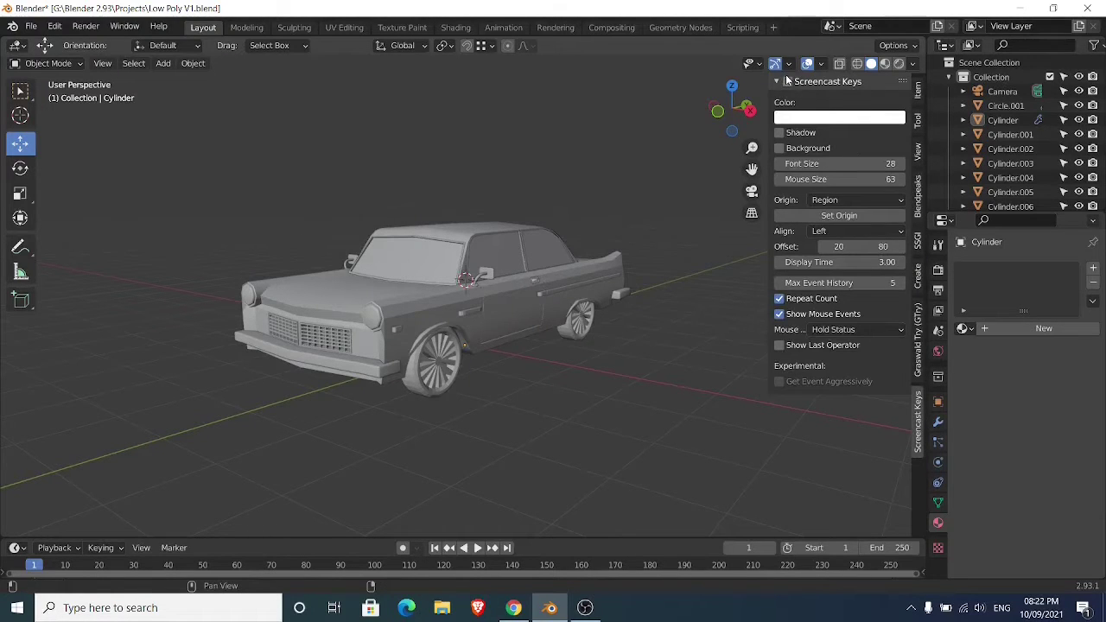
key("n")
- Snap the 3D cursor to the world origin
key("shift+s")
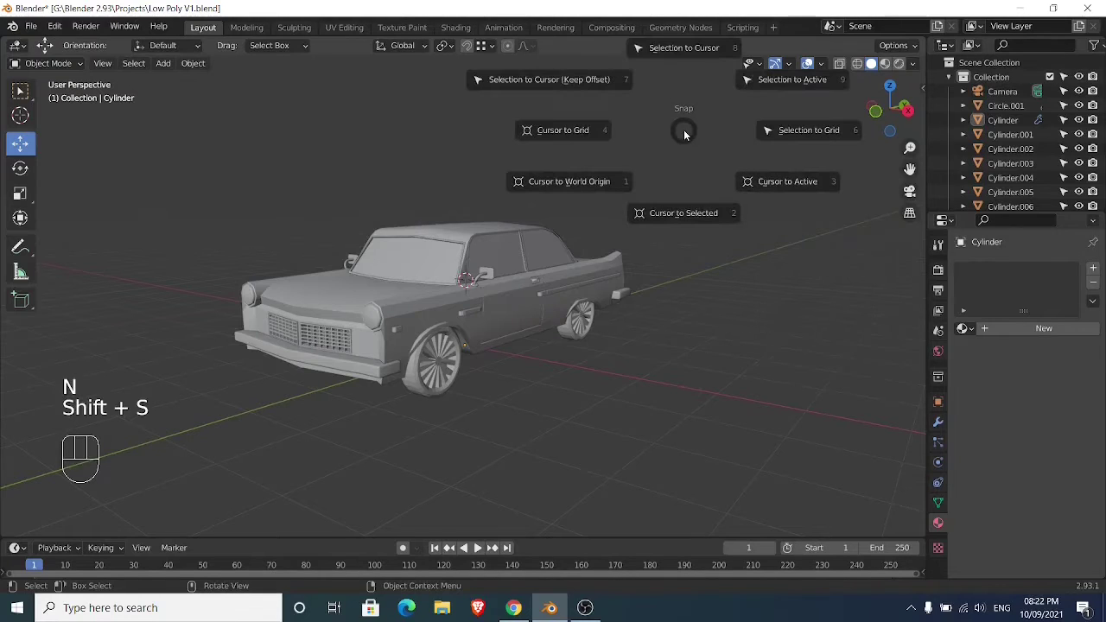
left_click(605, 187)
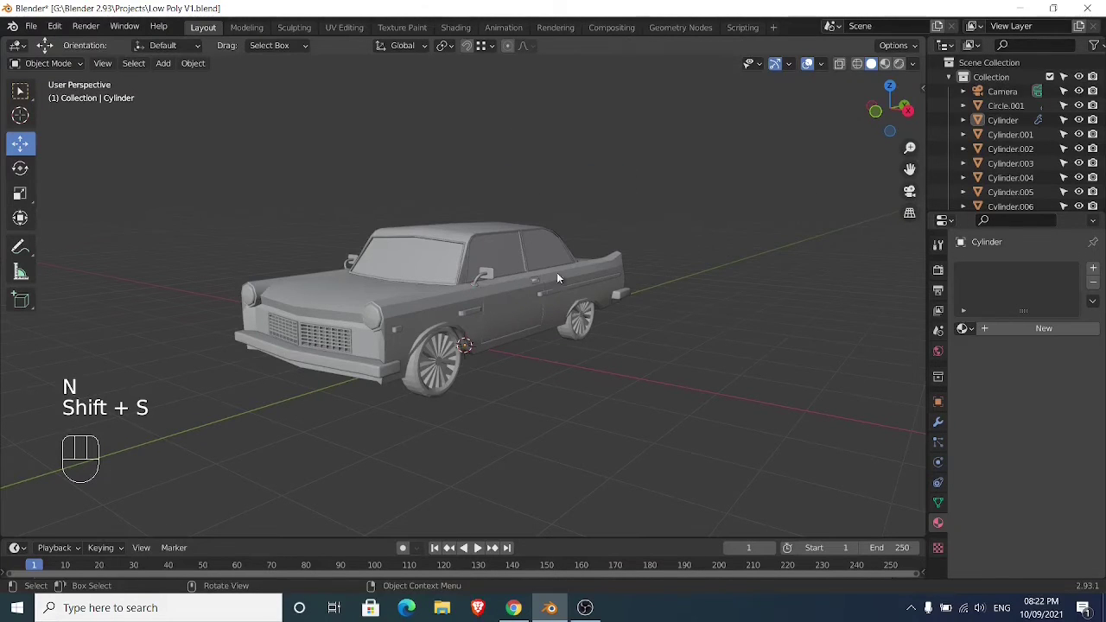
- Add a plane at the world origin and scale it up well beyond the car's footprint as a ground surface
key("shift+a")
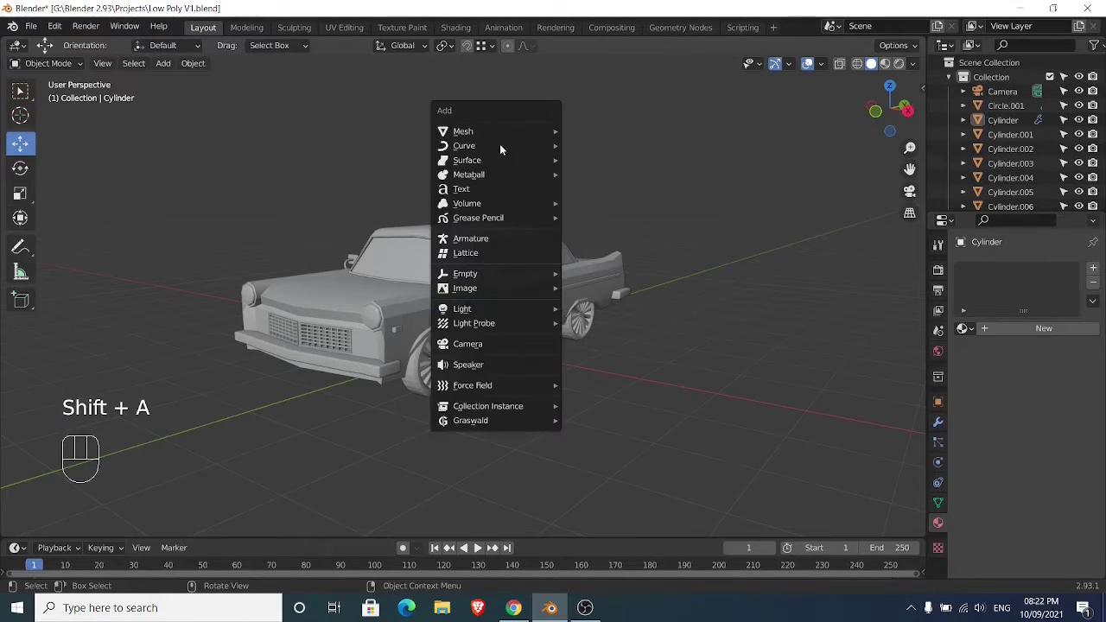
mouse_move(547, 137)
left_click(593, 130)
scroll(521, 224, "down", 4)
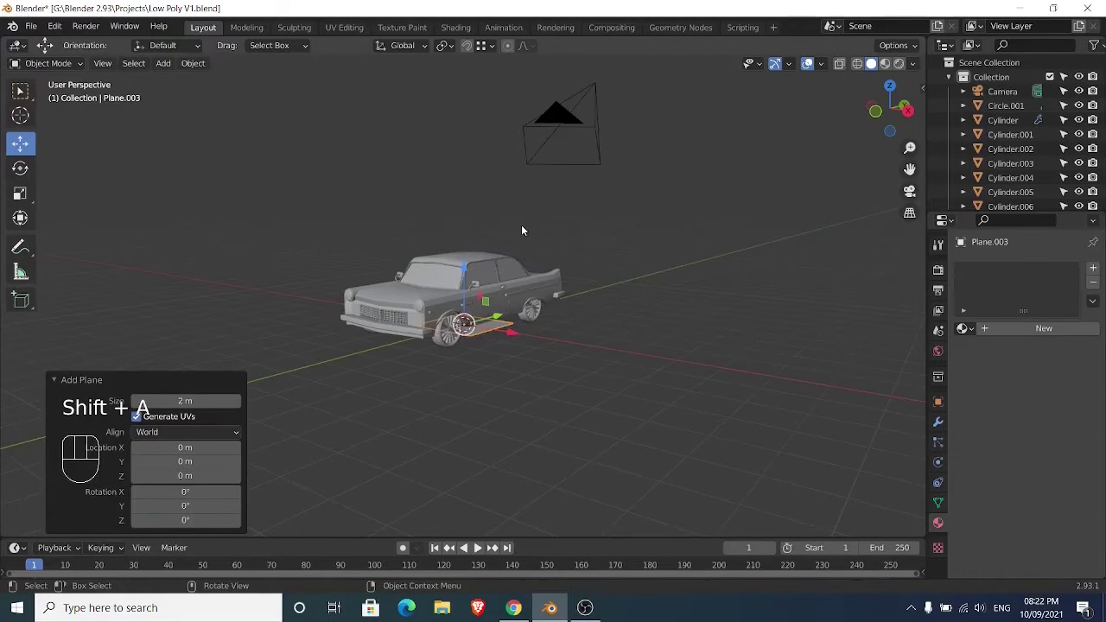
key("s")
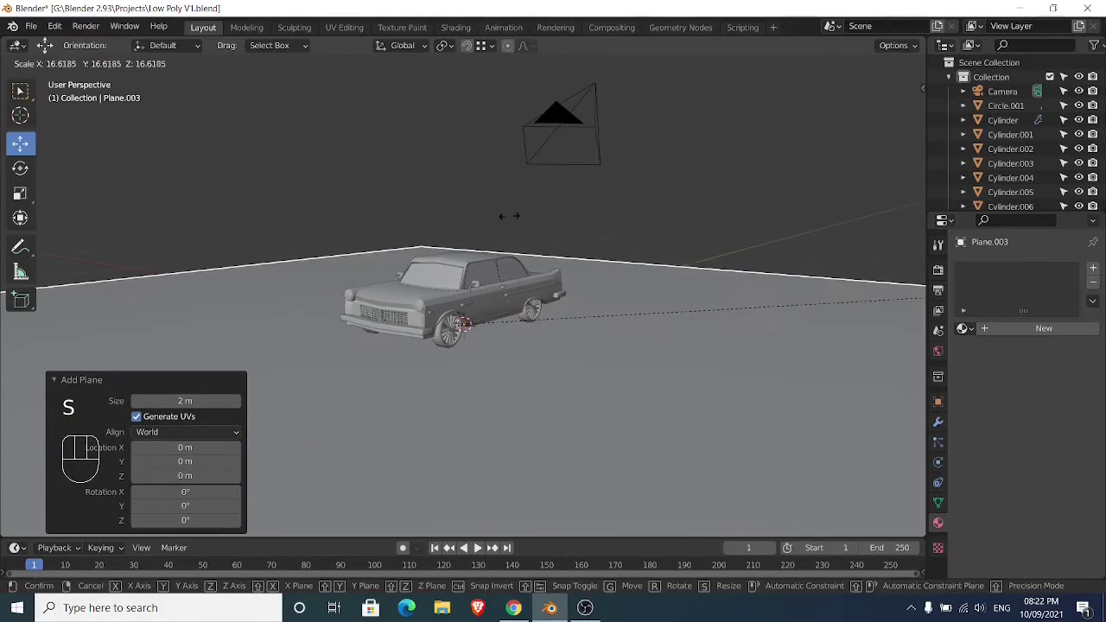
left_click(508, 231)
scroll(509, 229, "up", 4)
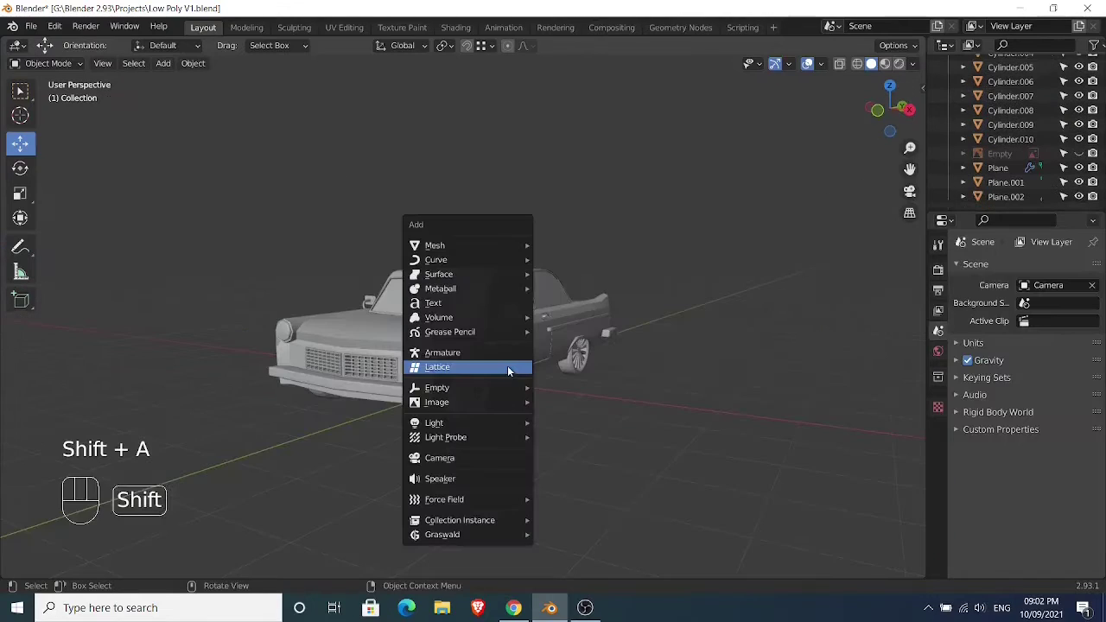
- Add a mesh plane at the world origin and scale it up by about 11.16 as the ground
mouse_move(510, 245)
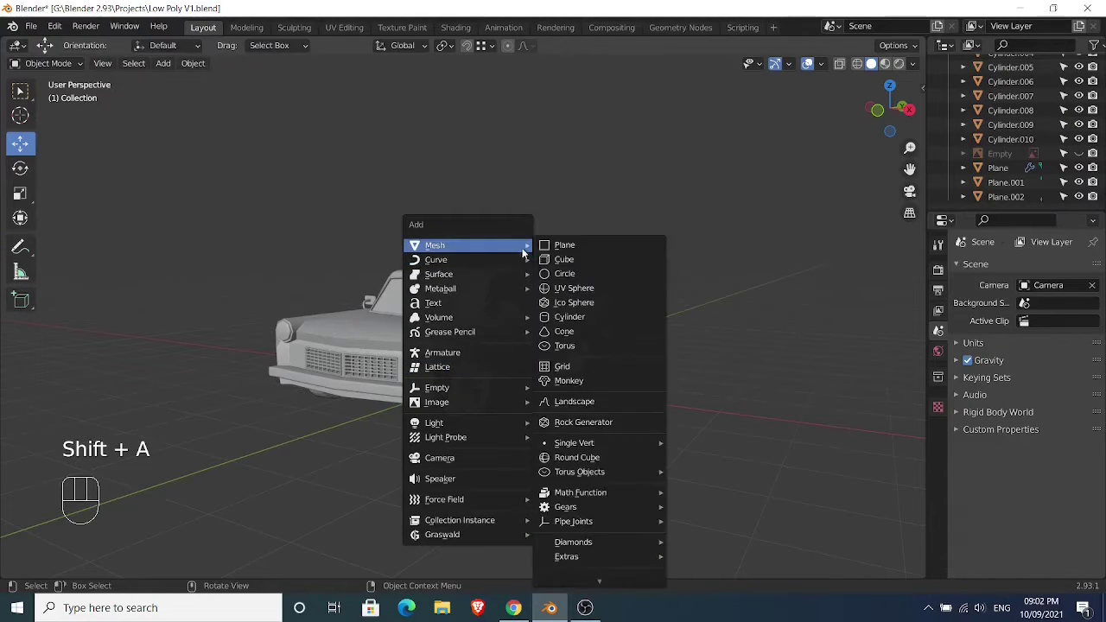
left_click(551, 245)
key("s")
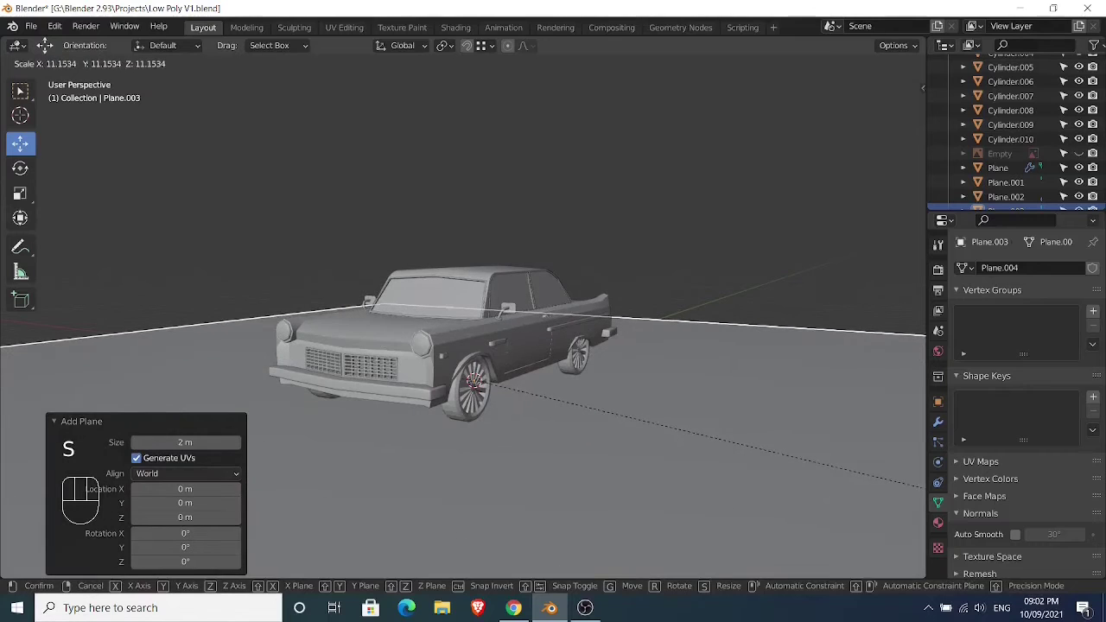
key("Return")
- Lower the ground plane along Z by about 0.02 m to the bottom of the wheels, and check it in front view
scroll(337, 449, "up", 5)
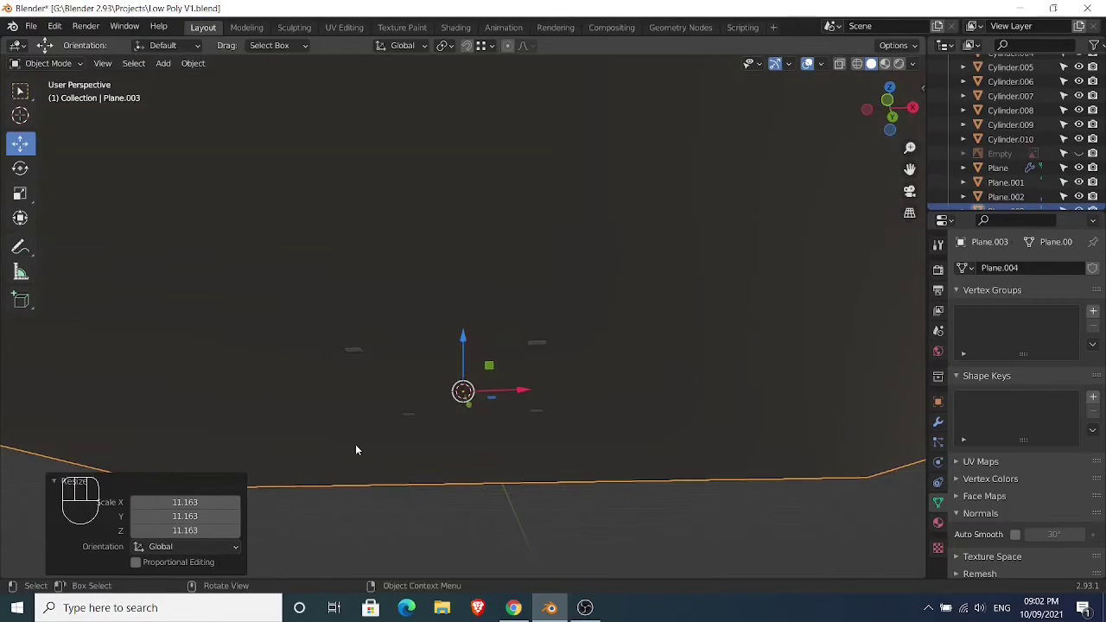
key("g")
key("z")
key("shift")
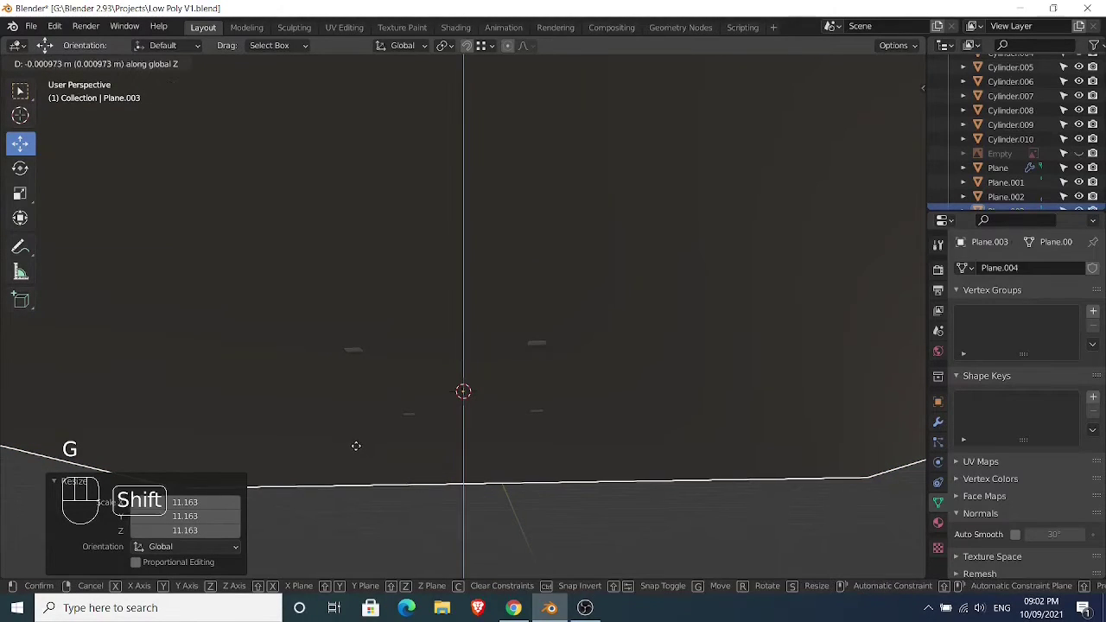
left_click(385, 444)
scroll(384, 441, "down", 5)
middle_click_drag(385, 440, 345, 483)
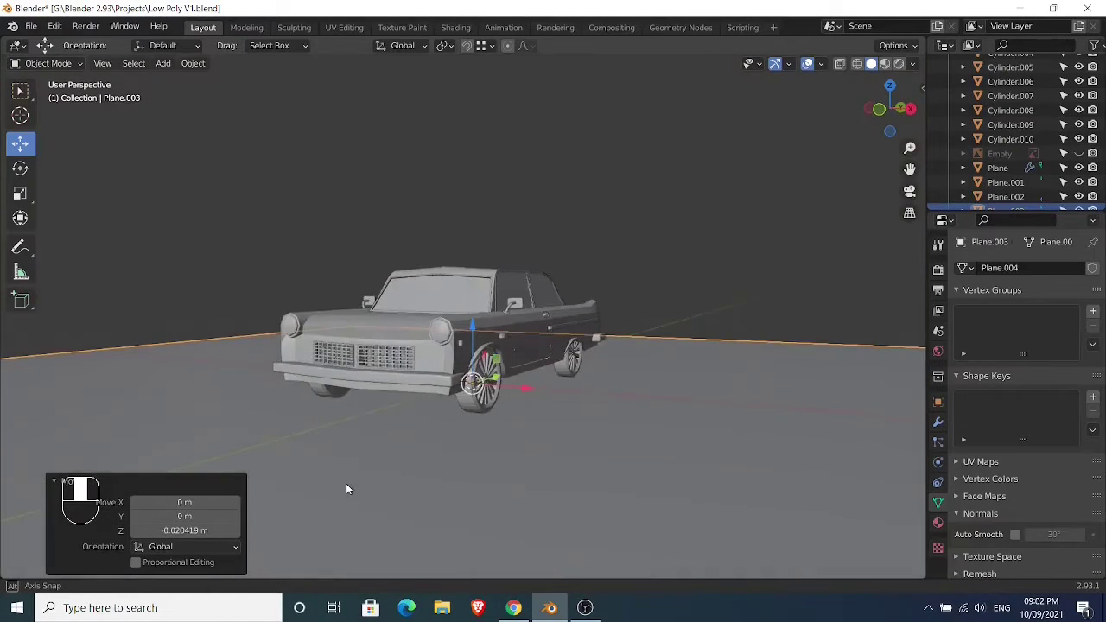
key("KP_1")
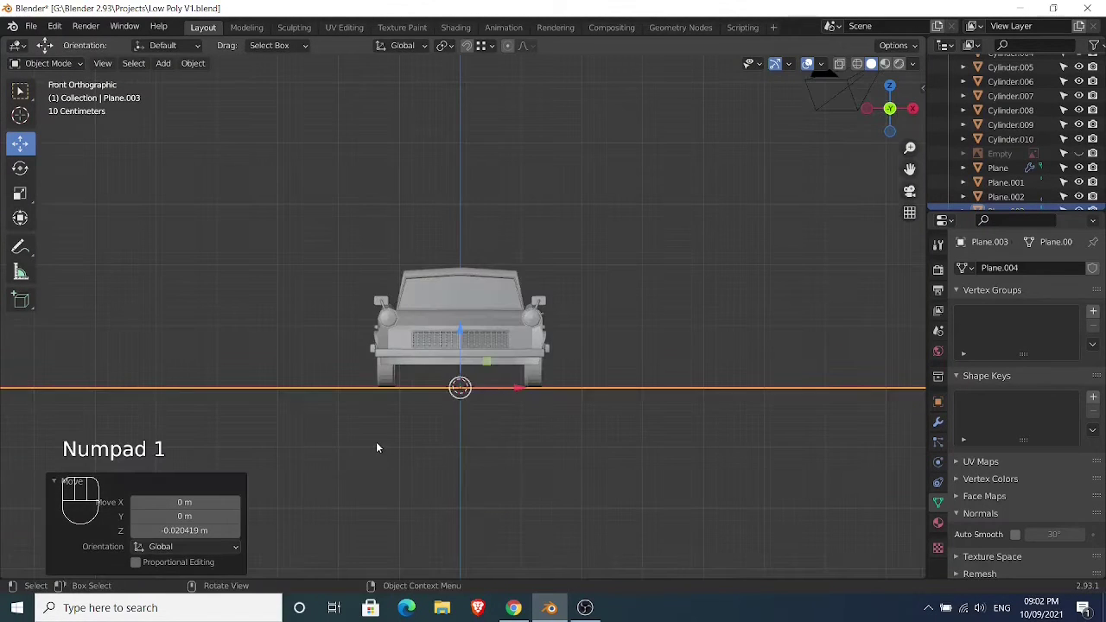
- Raise the ground plane along Z by about 0.003 m to meet the bottom of the wheels, and check its fit
scroll(376, 446, "up", 4)
key("shift")
middle_click_drag(681, 440, 656, 403, "shift")
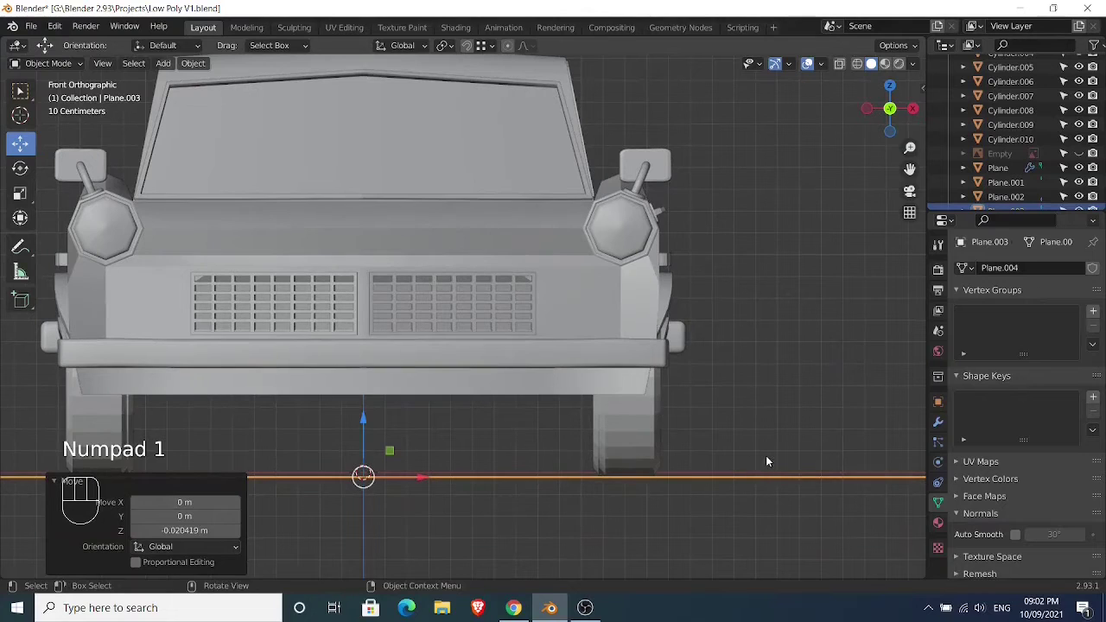
key("g")
key("z")
key("shift")
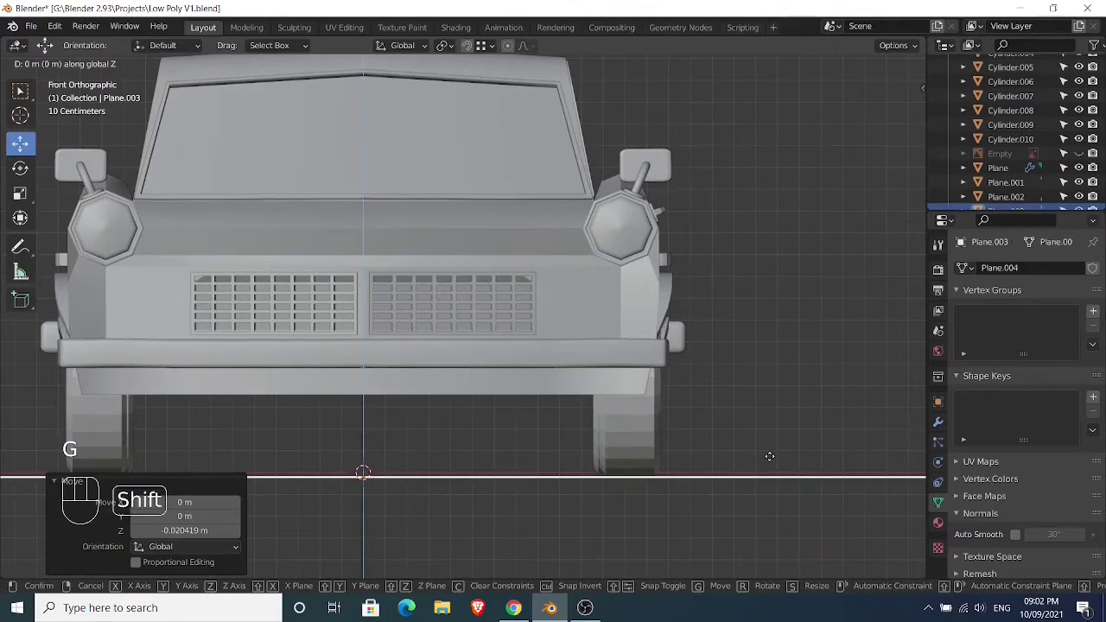
left_click(769, 448)
mouse_move(770, 448)
middle_mouse_down()
mouse_move(765, 456)
mouse_move(772, 432)
middle_mouse_up()
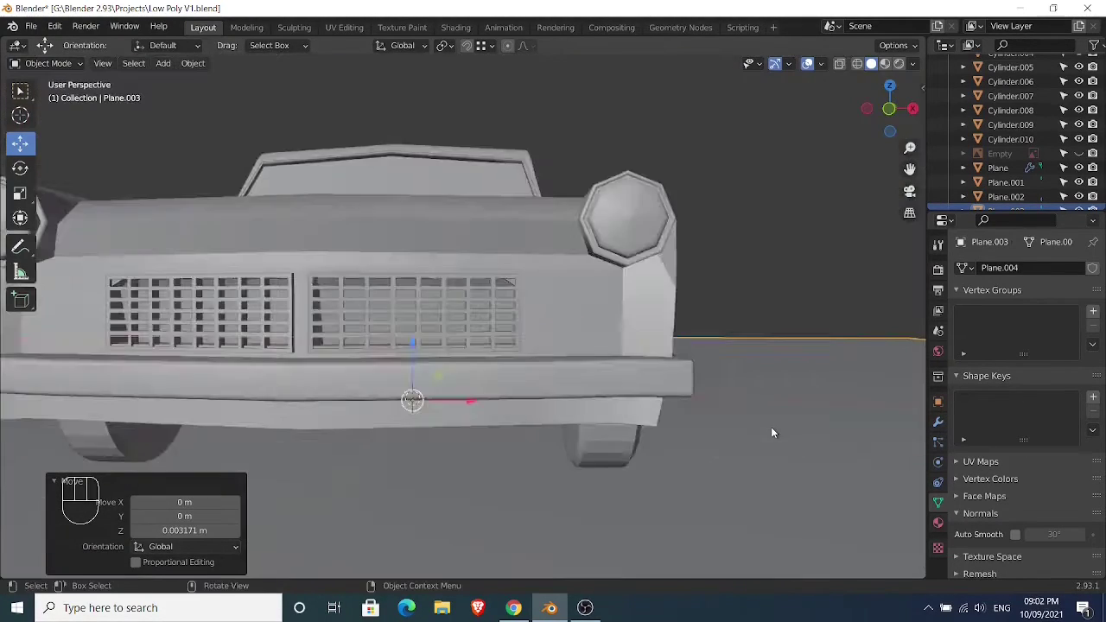
scroll(772, 431, "down", 6)
middle_click_drag(752, 279, 656, 251)
key("shift")
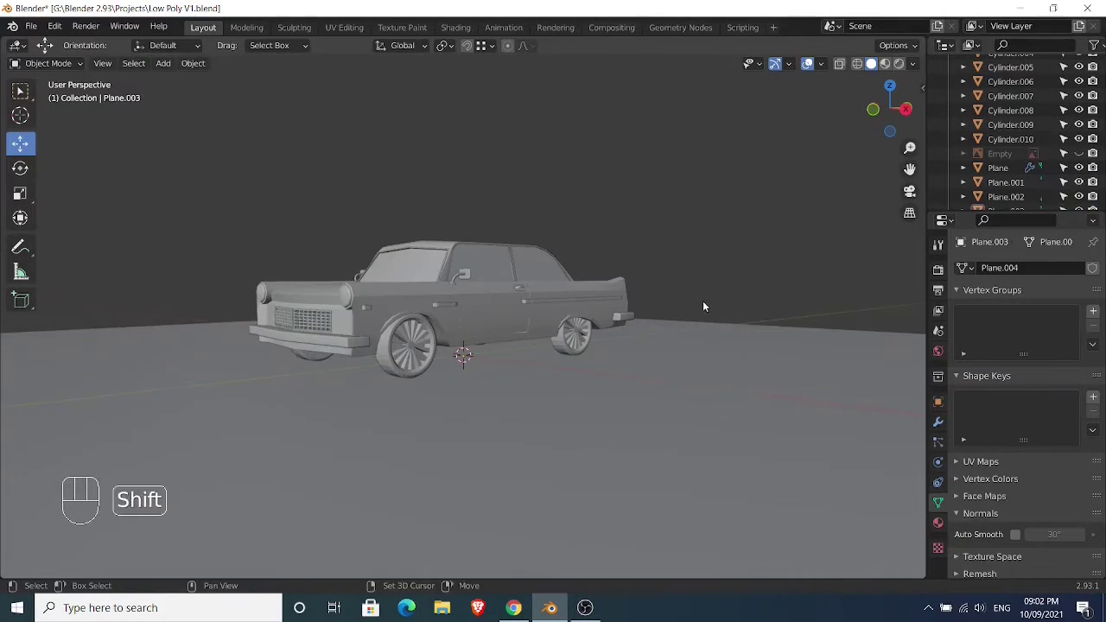
mouse_move(704, 306)
middle_mouse_down()
mouse_move(723, 319)
mouse_move(708, 296)
mouse_move(730, 306)
mouse_move(697, 304)
middle_mouse_up()
- Switch to material preview shading and give the ground plane a new grey material with base colour value about 0.197
left_click(612, 380)
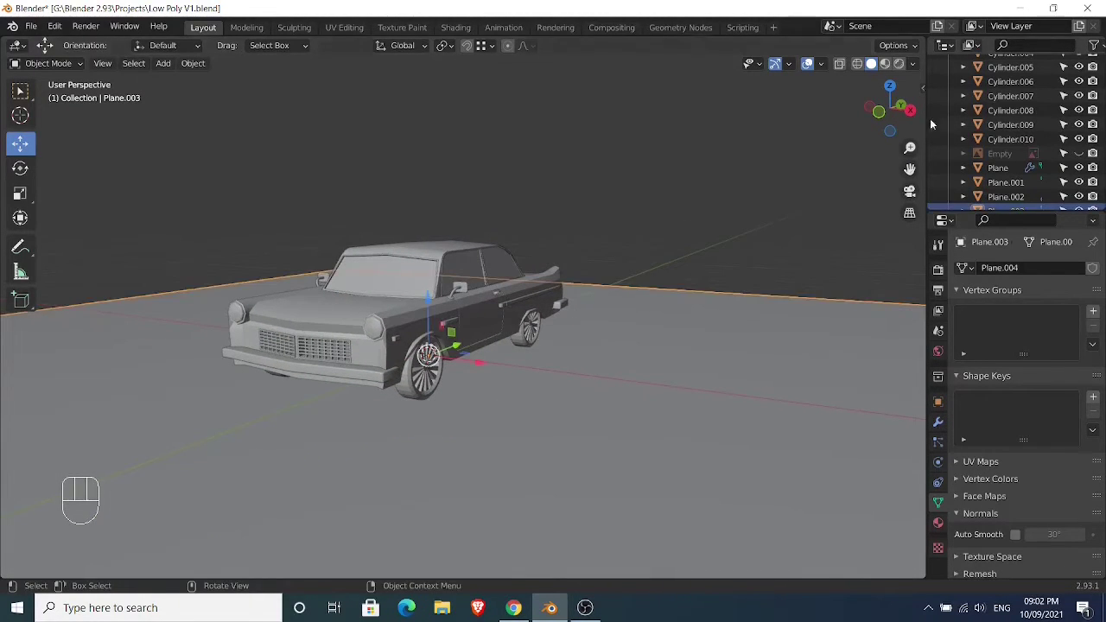
left_click(884, 65)
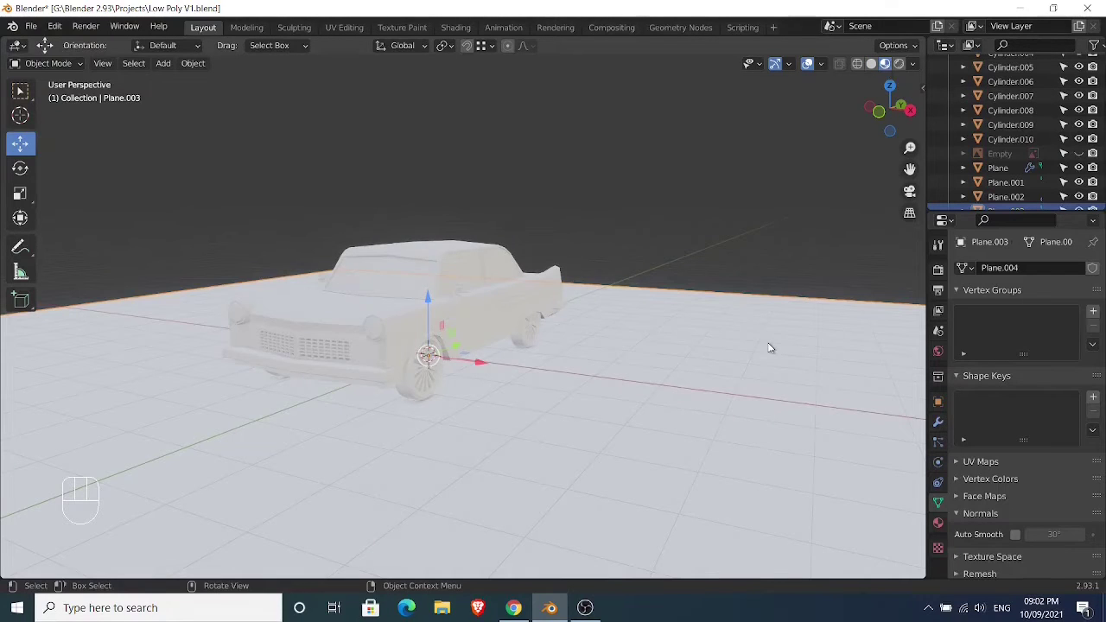
left_click(940, 523)
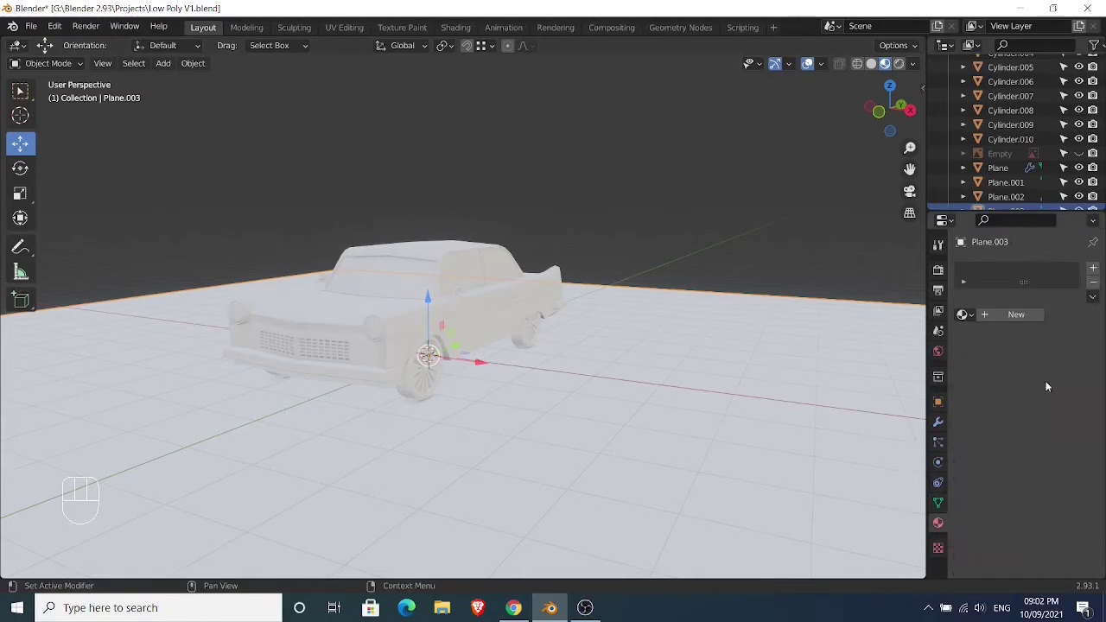
left_click(1037, 315)
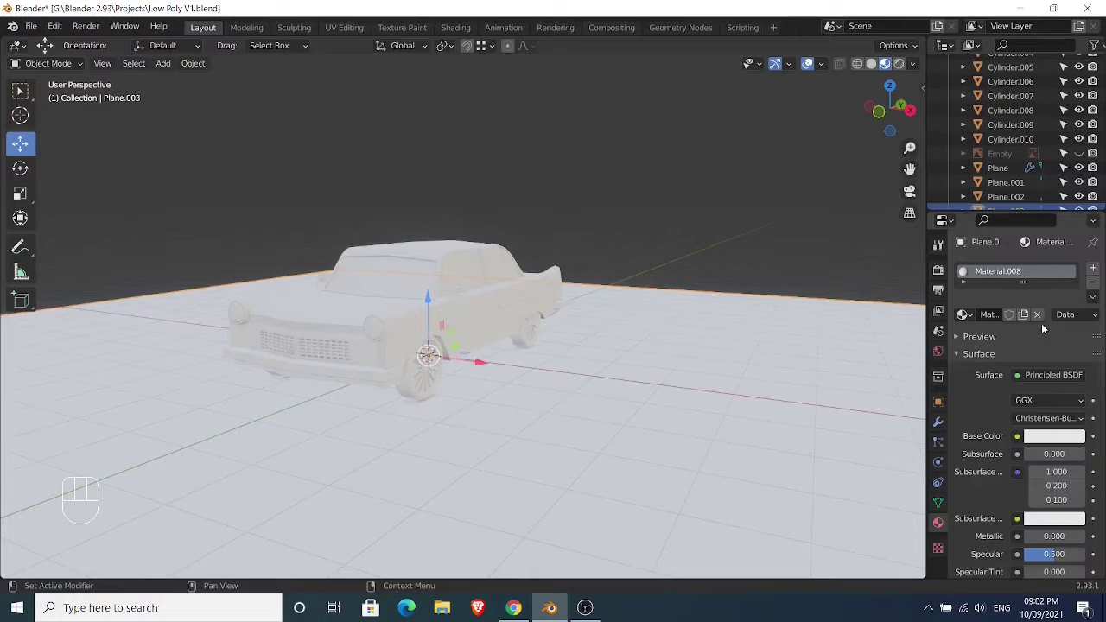
left_click(1054, 436)
left_click_drag(1074, 244, 1073, 283)
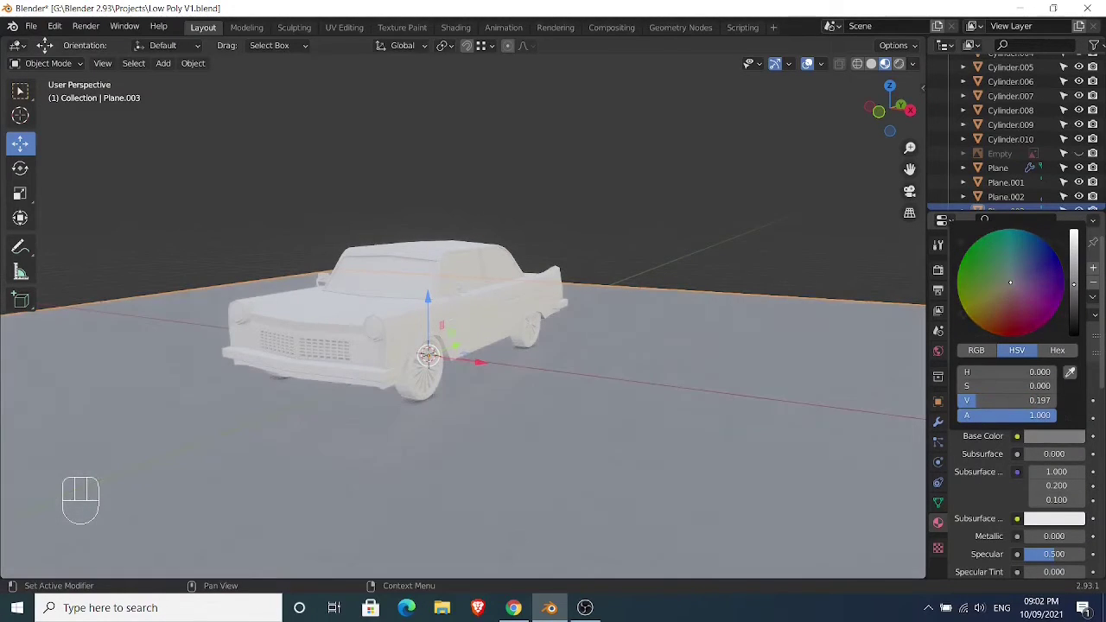
- Give the car body a new material with an orange base colour, hue about 0.066, saturation about 0.893 and value 0.8
left_click(473, 316)
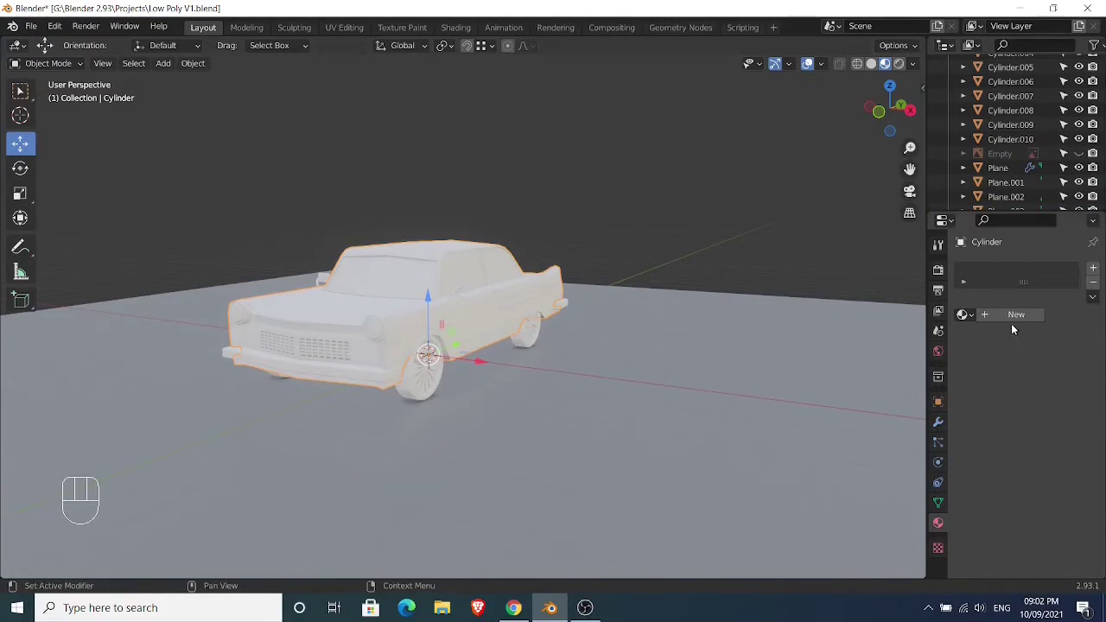
left_click(1036, 437)
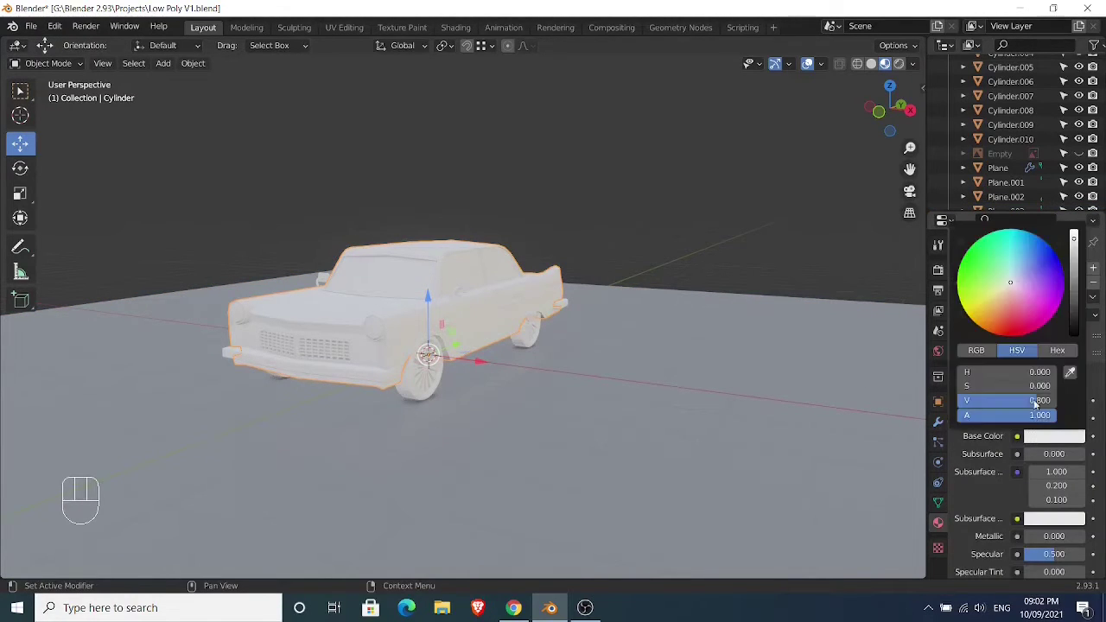
left_click_drag(1011, 294, 991, 308)
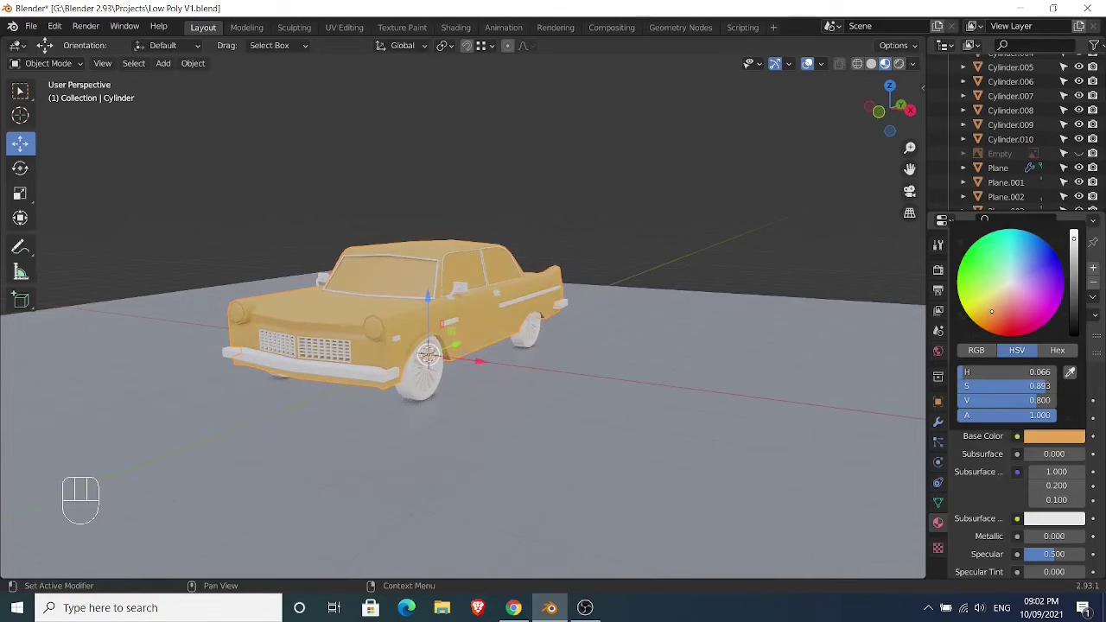
left_click_drag(992, 311, 994, 315)
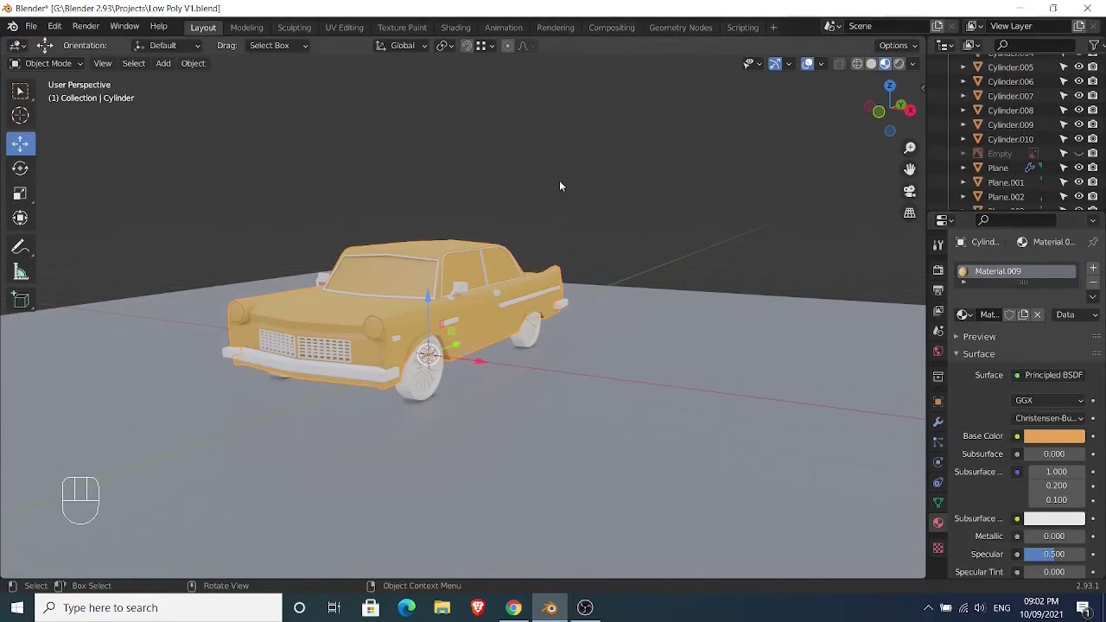
- Make the orange body paint glossy with roughness about 0.074 and metallic about 0.271
scroll(559, 180, "up", 5)
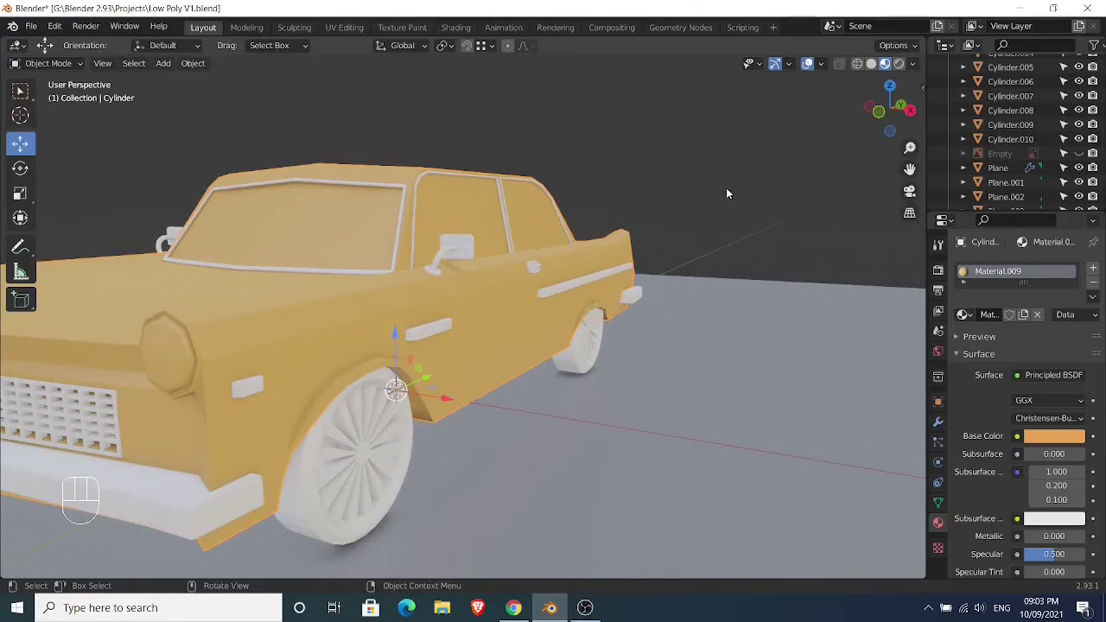
scroll(1015, 510, "down", 3)
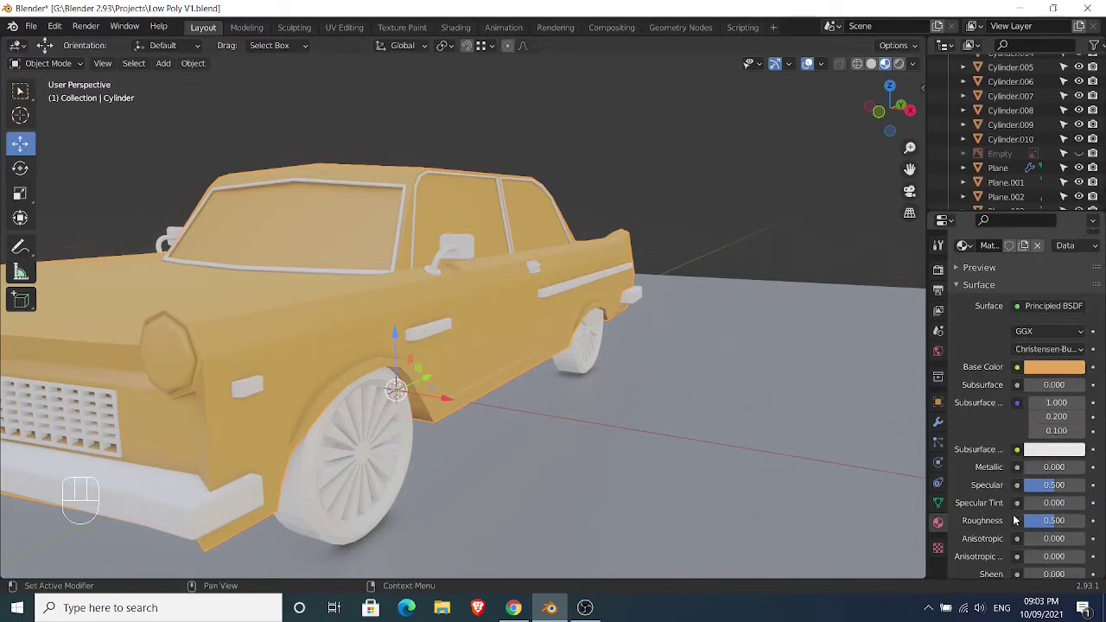
left_click_drag(1044, 520, 1019, 520)
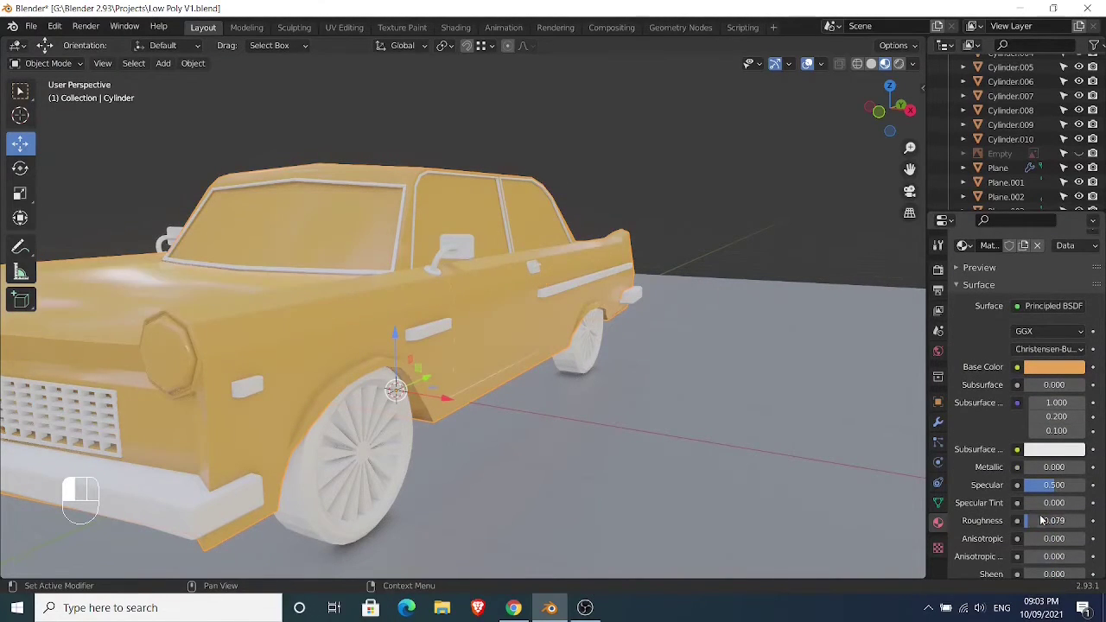
mouse_move(1043, 467)
left_mouse_down()
mouse_move(1081, 466)
mouse_move(1028, 466)
mouse_move(1040, 466)
left_mouse_up()
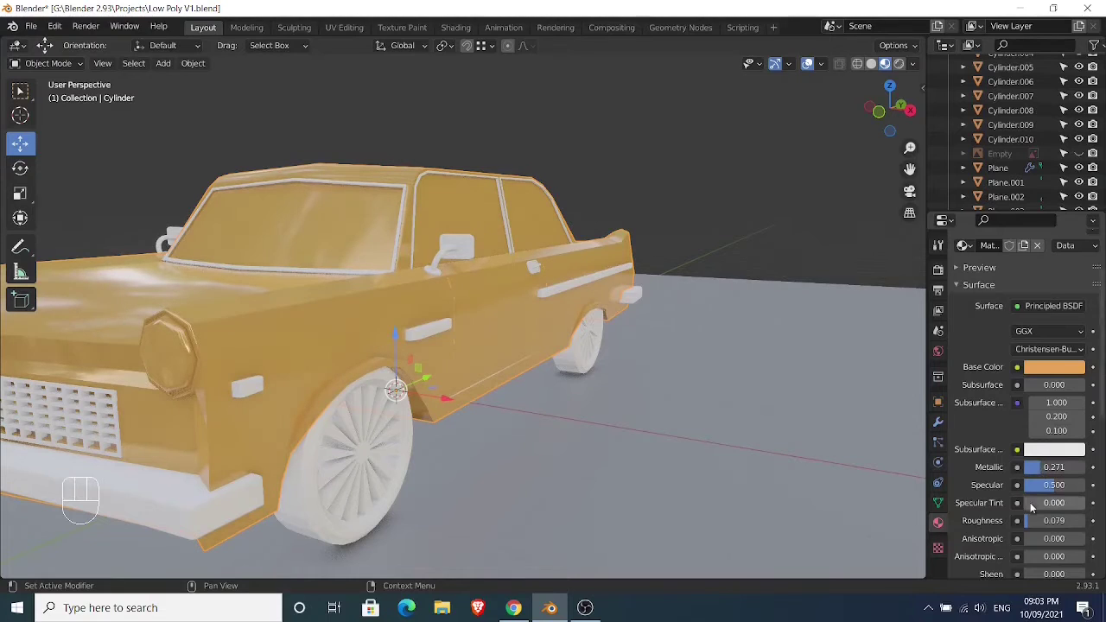
left_click_drag(1028, 520, 1030, 520)
- In face editing of the car body, select the windshield, side window and rear window faces
middle_click_drag(847, 222, 742, 234)
key("Tab")
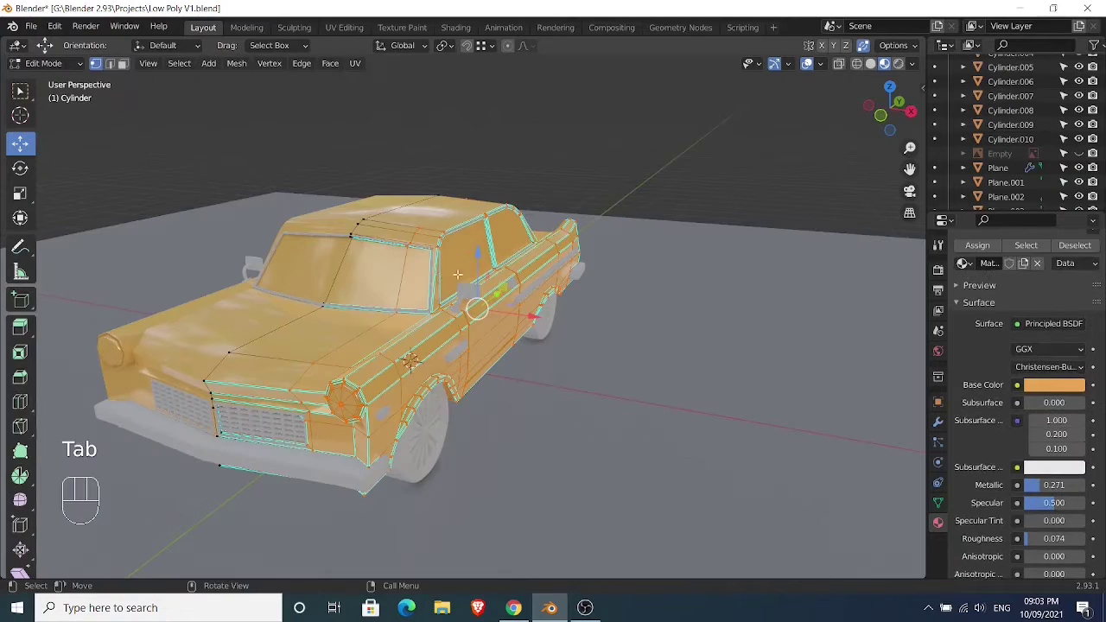
key("3")
left_click(421, 279)
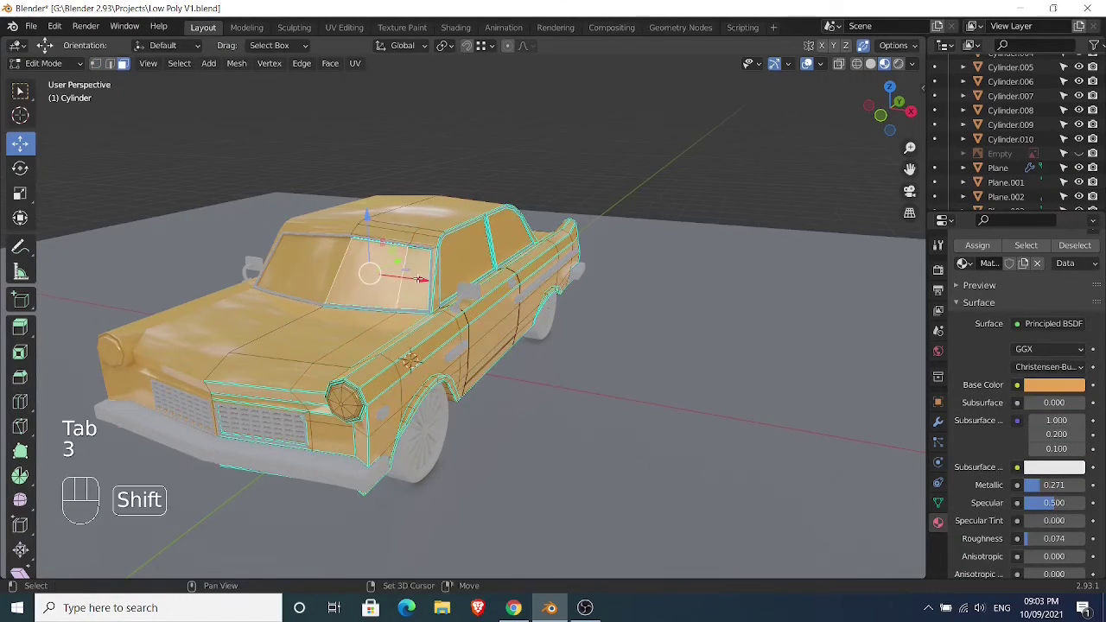
left_click(473, 259, "shift")
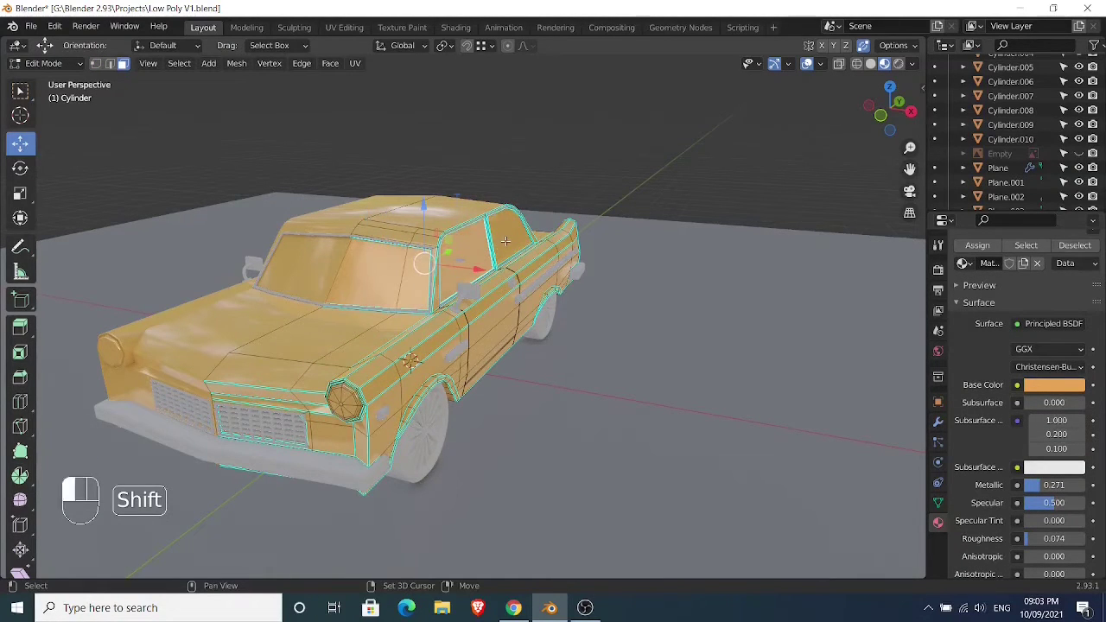
middle_click_drag(505, 240, 418, 270)
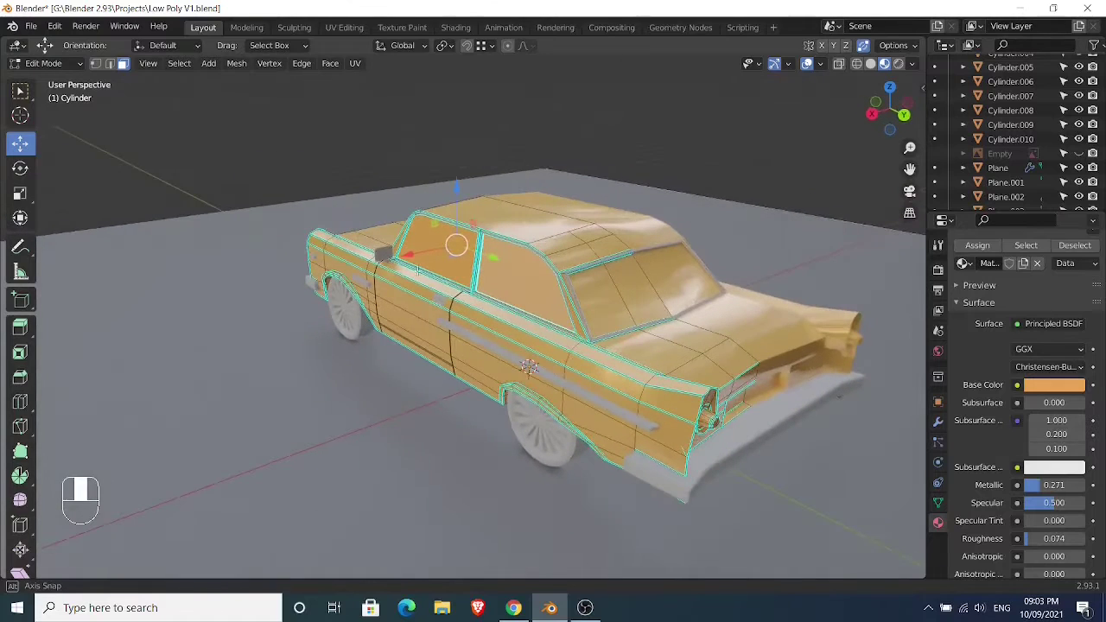
left_click(600, 314, "shift")
left_click(633, 294, "shift")
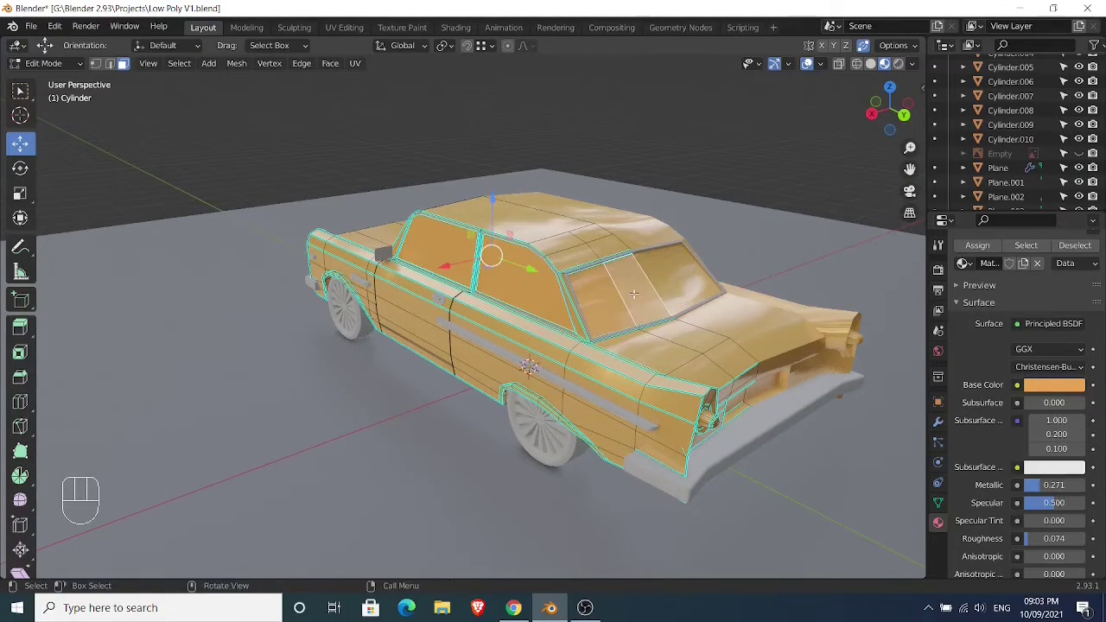
- Add a second material slot to the body with a new near-black material at roughness 0
scroll(1021, 380, "up", 2)
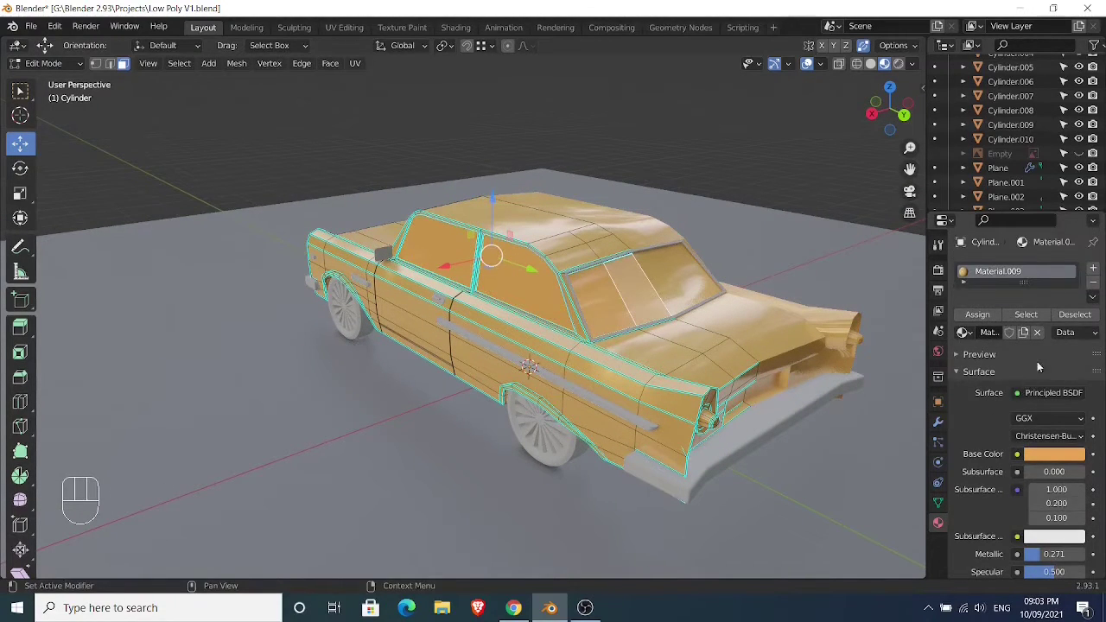
left_click(1093, 268)
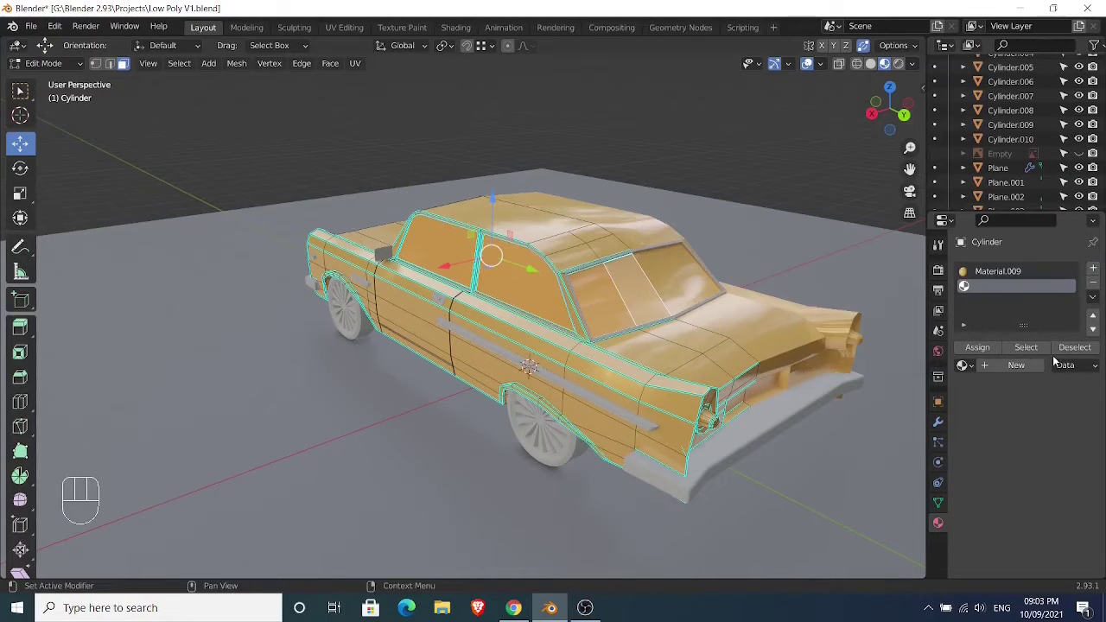
left_click(1009, 366)
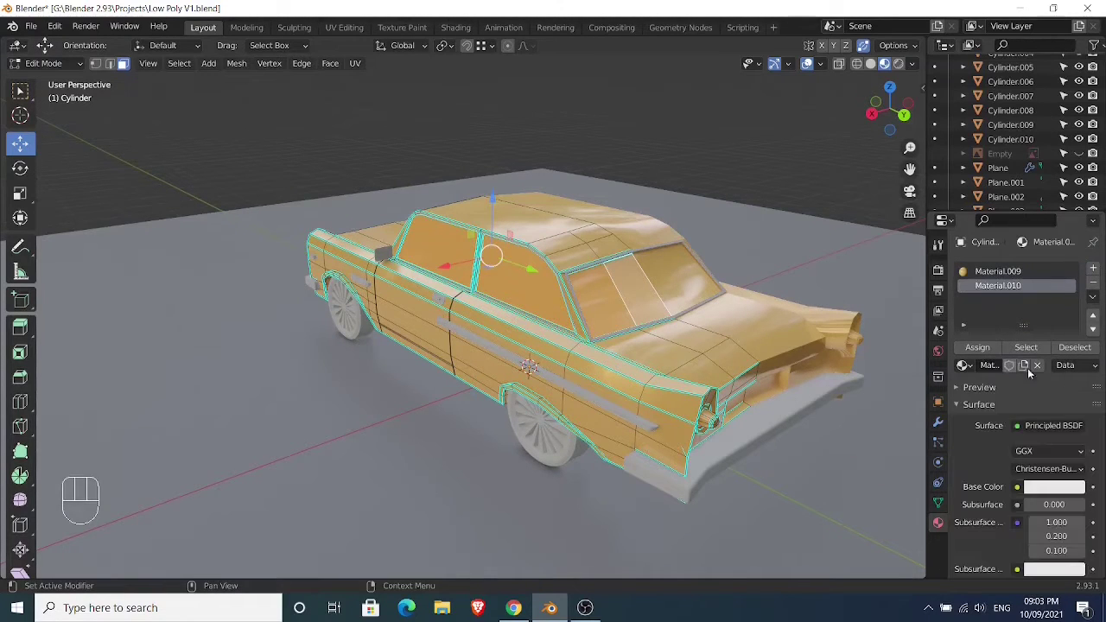
left_click(1054, 487)
left_click_drag(1074, 292, 1074, 370)
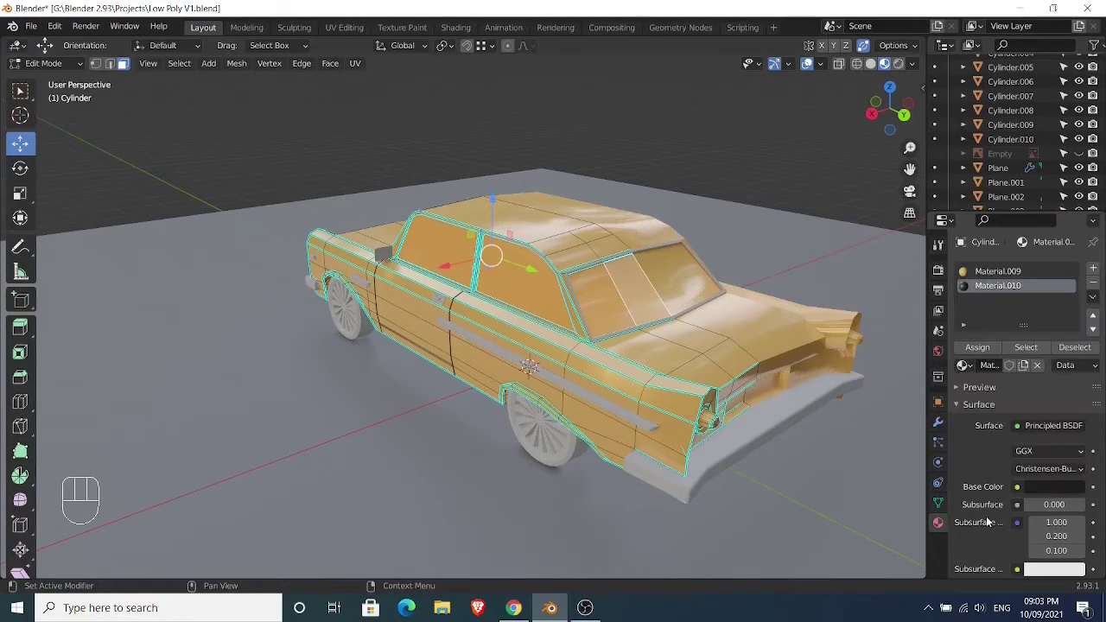
scroll(986, 514, "down", 4)
left_click_drag(1029, 529, 1007, 529)
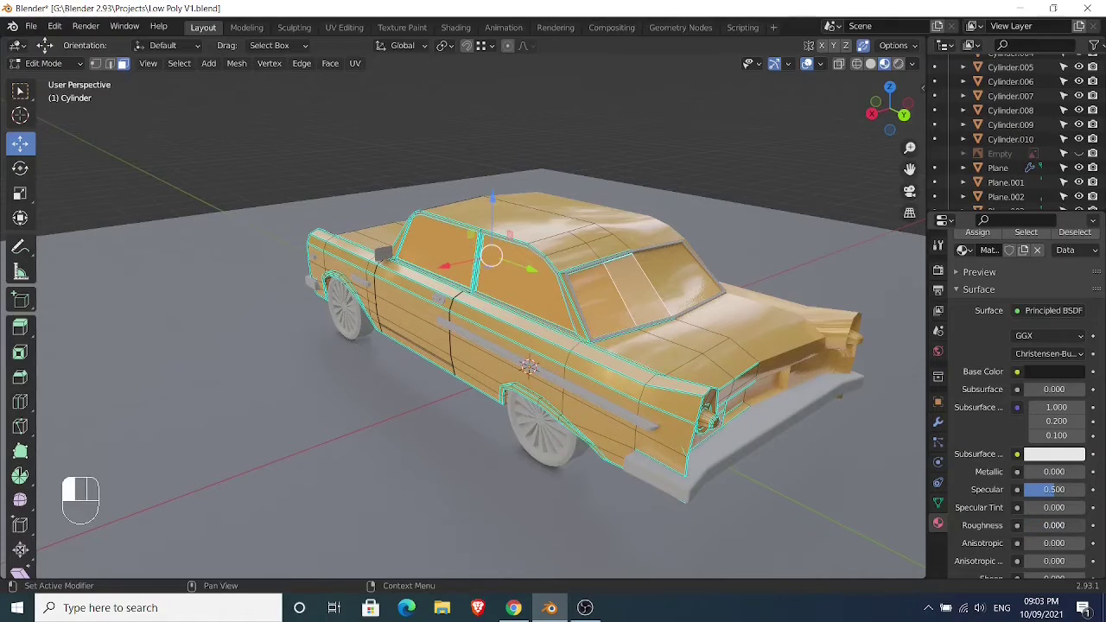
- Assign the black glossy material to the selected window faces and return to Object Mode
scroll(975, 336, "up", 3)
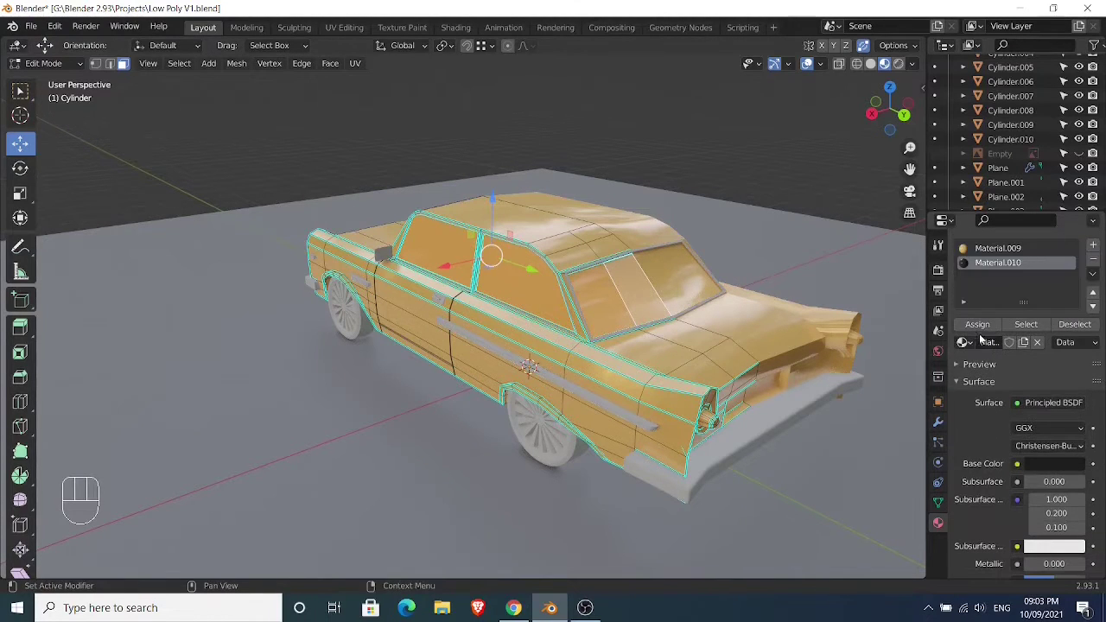
left_click(977, 325)
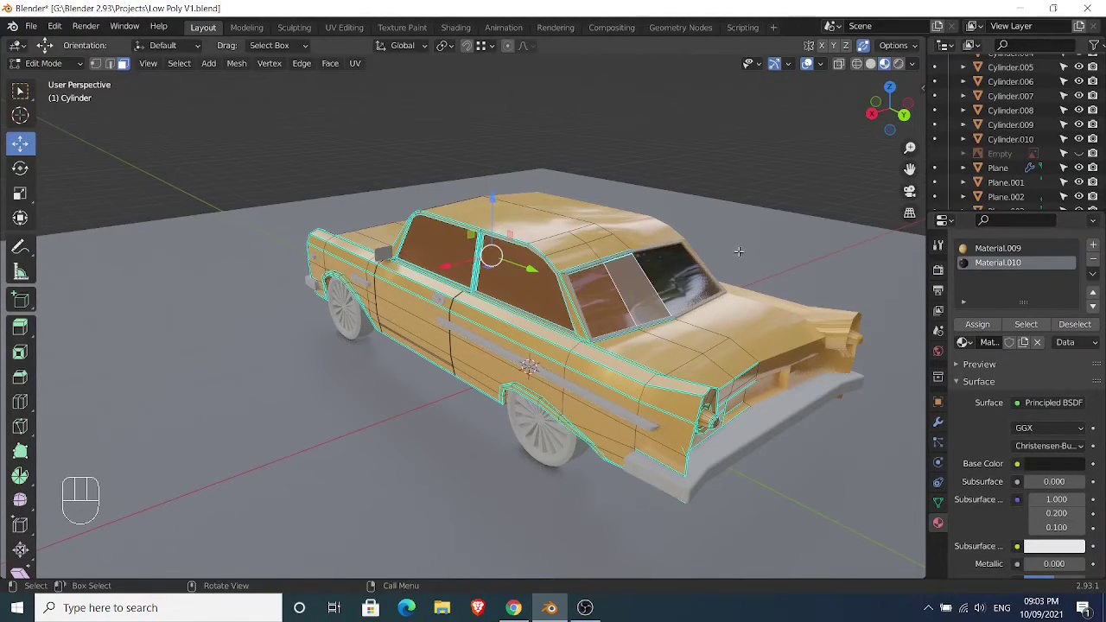
key("Tab")
middle_click_drag(645, 242, 745, 225)
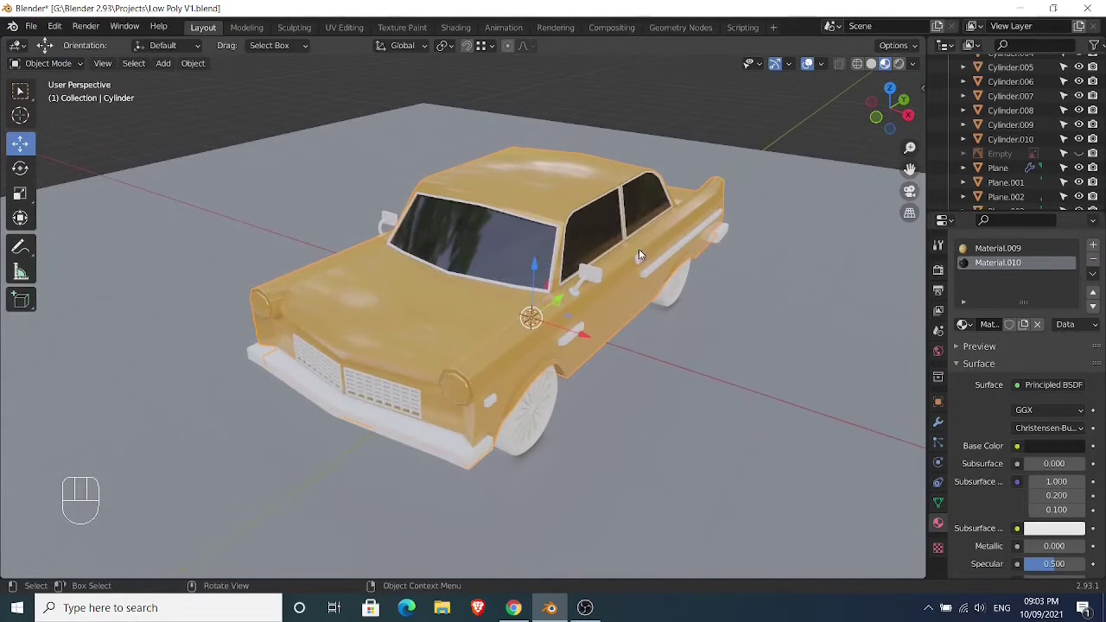
- Give the front bumper a new grey chrome-like material with metallic about 0.888 and roughness about 0.07
left_click(444, 443)
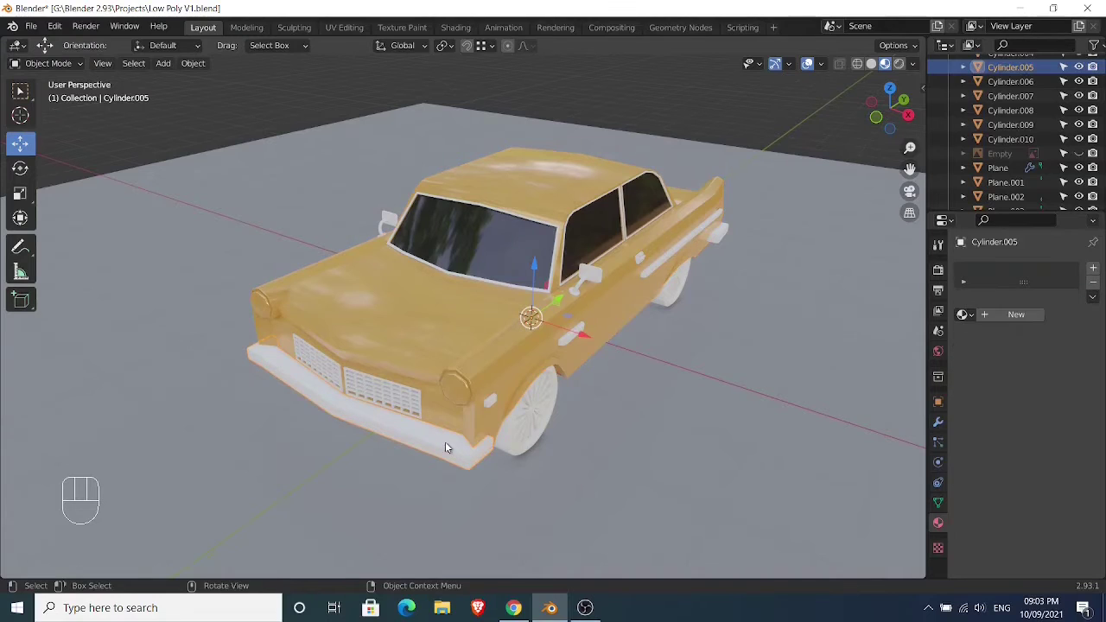
left_click(1028, 314)
left_click(1051, 437)
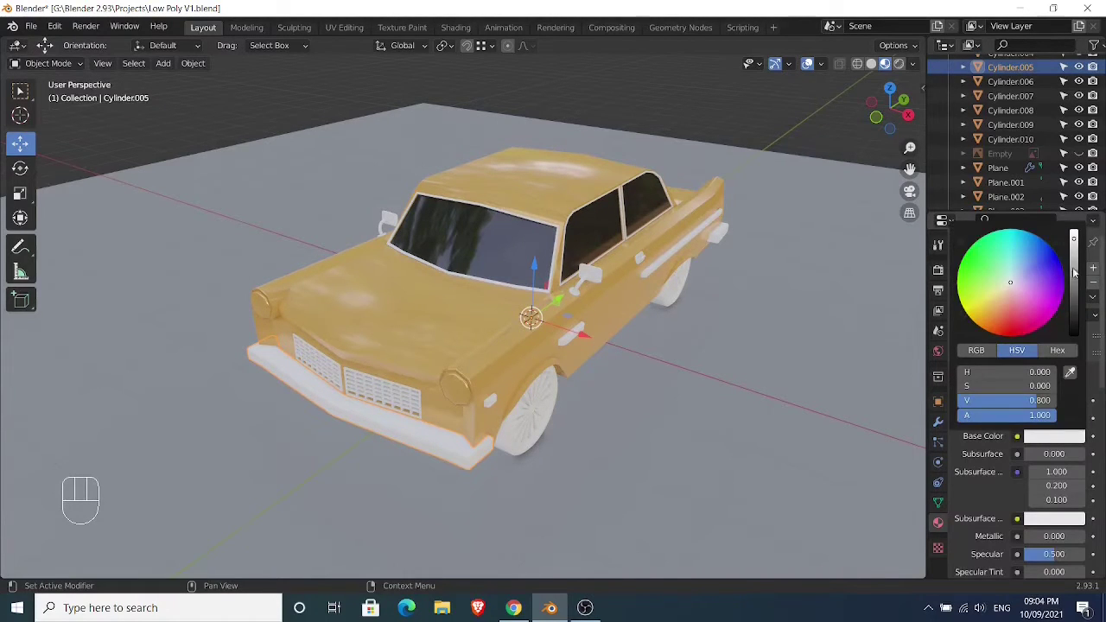
left_click_drag(1075, 246, 1073, 277)
scroll(1005, 453, "down", 3)
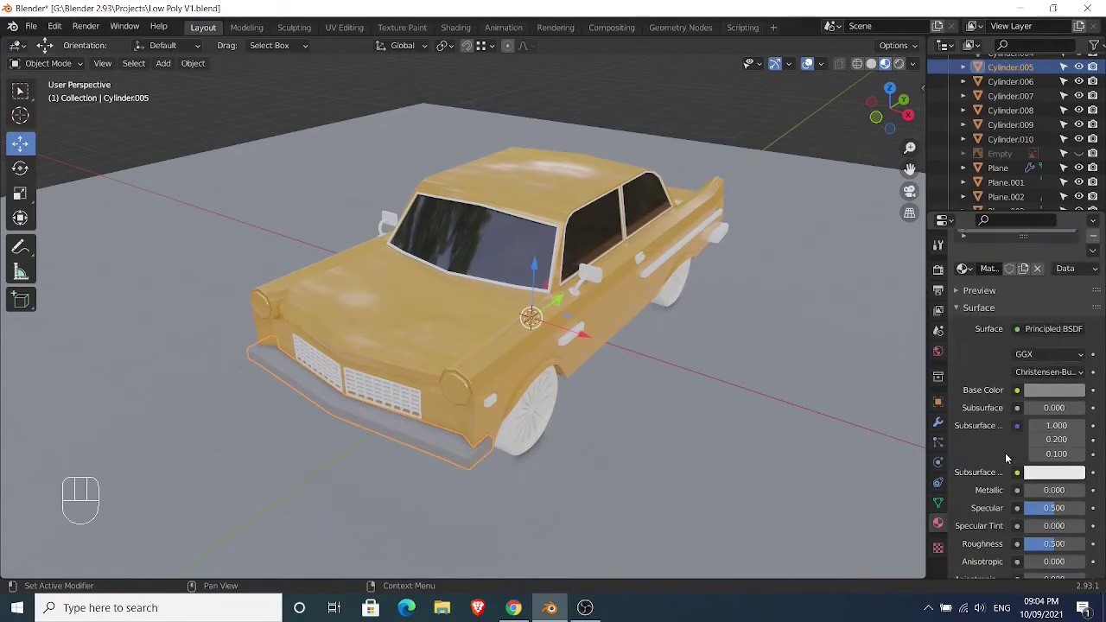
left_click_drag(1037, 423, 1067, 423)
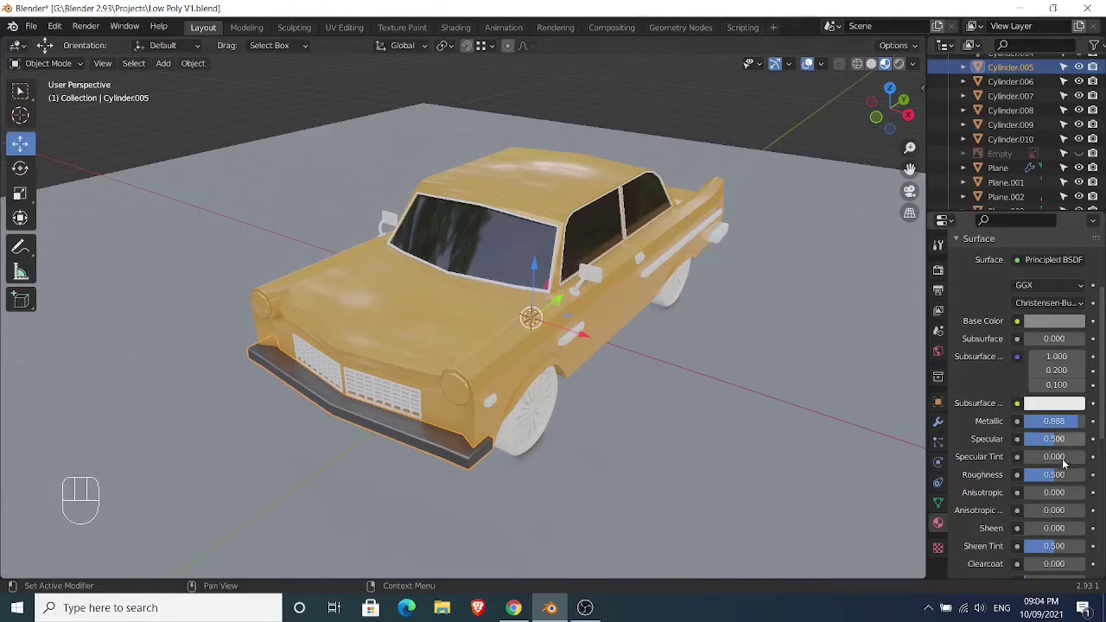
left_click_drag(1059, 474, 1027, 478)
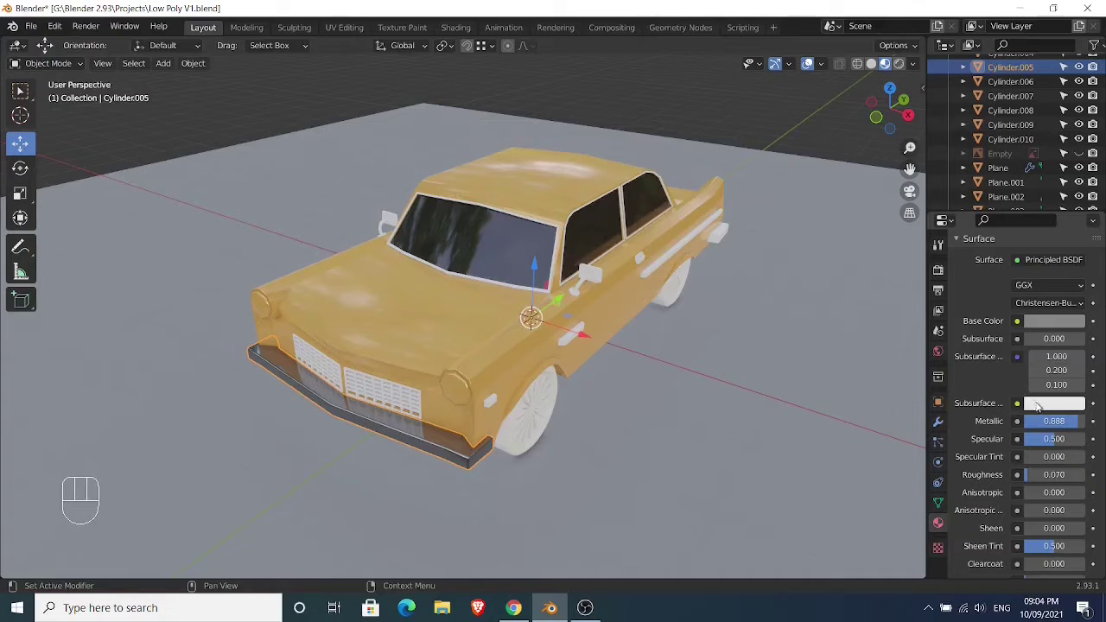
- Lighten the base color of the front bumper's material to a brighter grey and rename the material Steel
left_click(1047, 321)
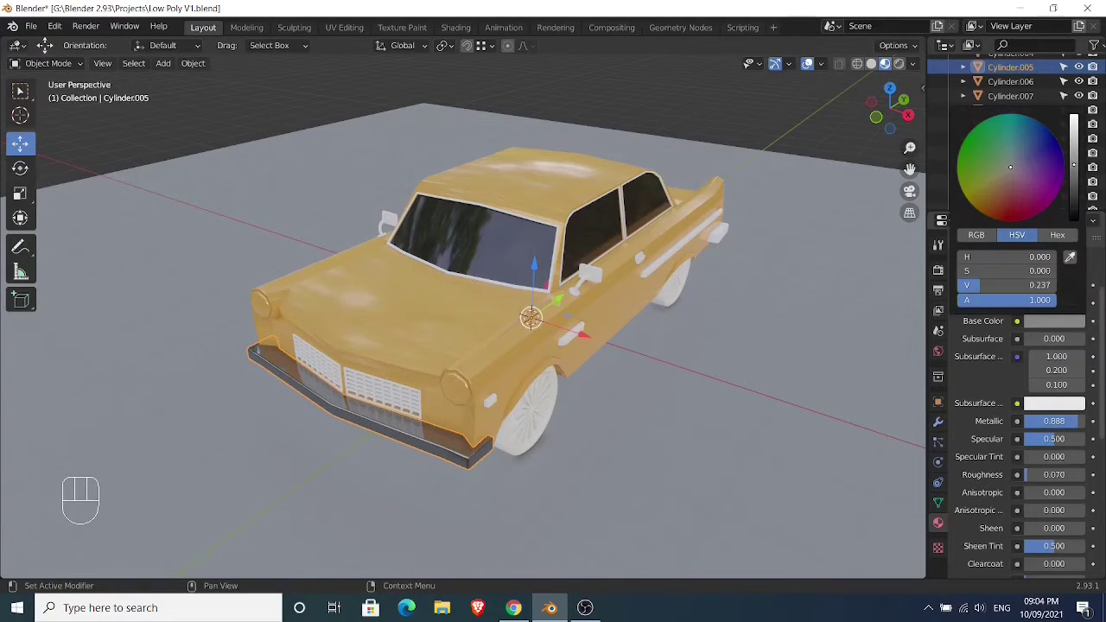
mouse_move(1006, 285)
left_mouse_down()
mouse_move(1038, 285)
mouse_move(1024, 285)
left_mouse_up()
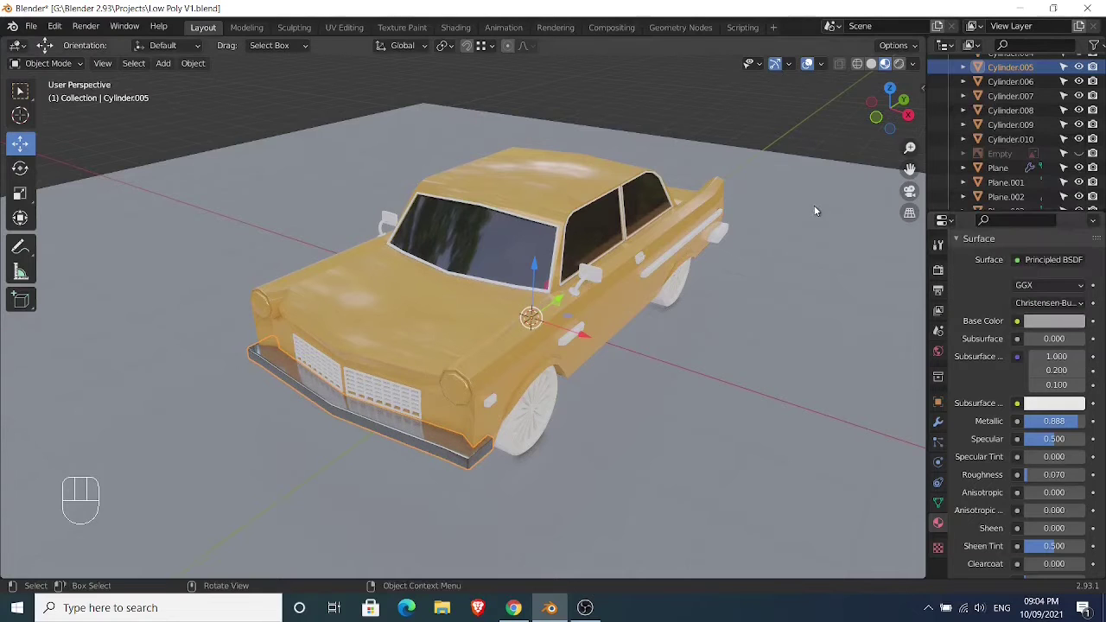
middle_click_drag(786, 209, 916, 378)
scroll(1019, 346, "up", 4)
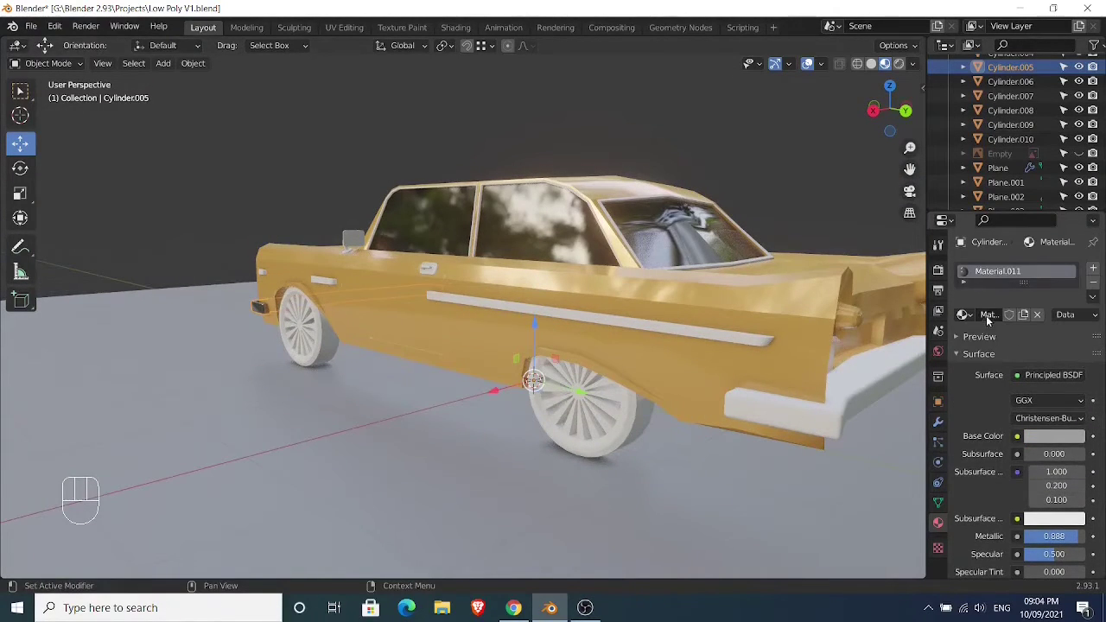
key("shift")
type("l")
key("Return")
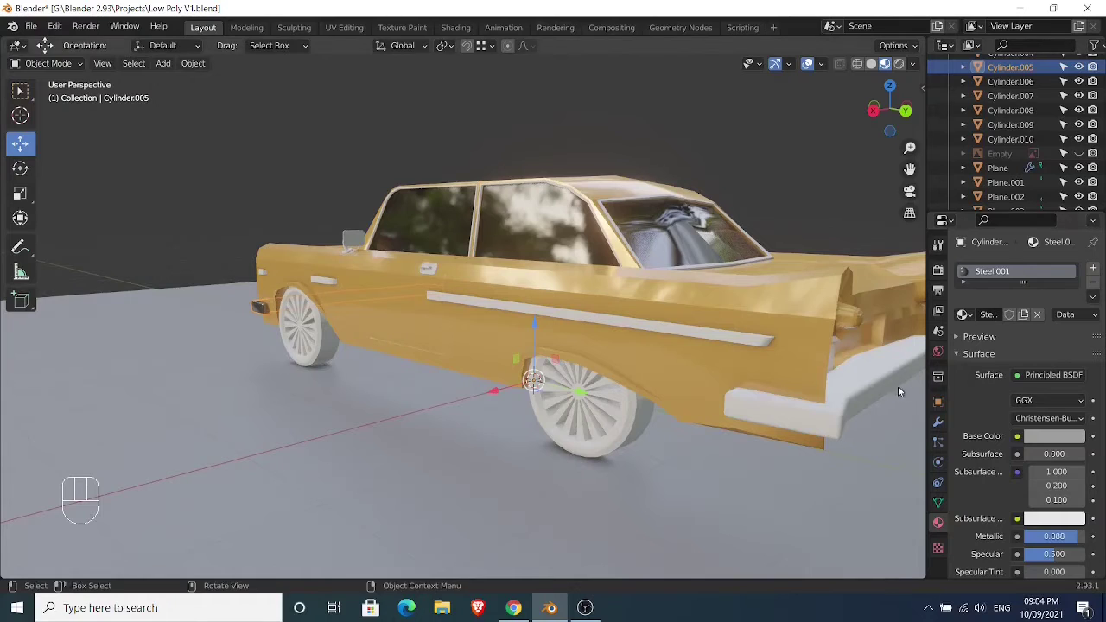
- Select the rear bumper and give it the existing Steel.001 material
left_click(866, 377)
left_click(963, 314)
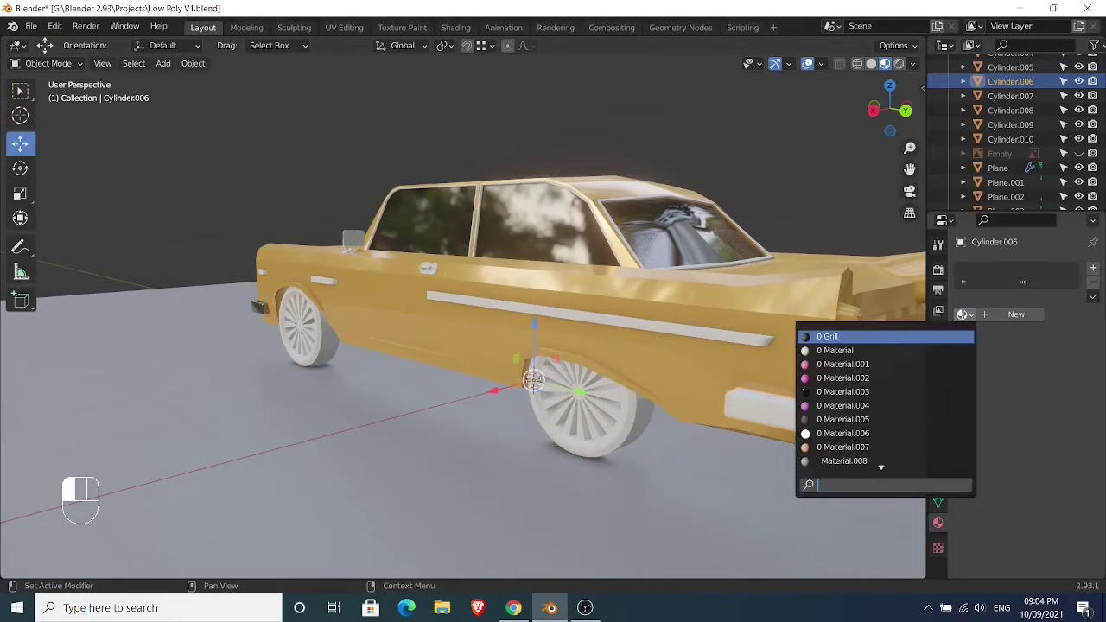
key("Down")
key("Down")
key("Down")
key("Down")
key("Down")
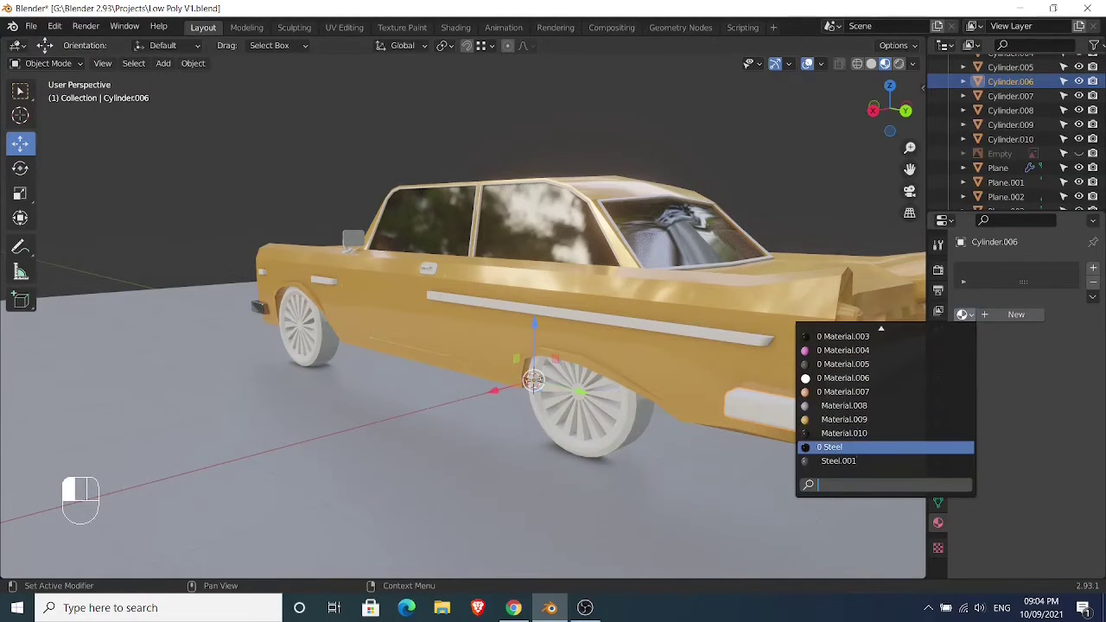
left_click(911, 461)
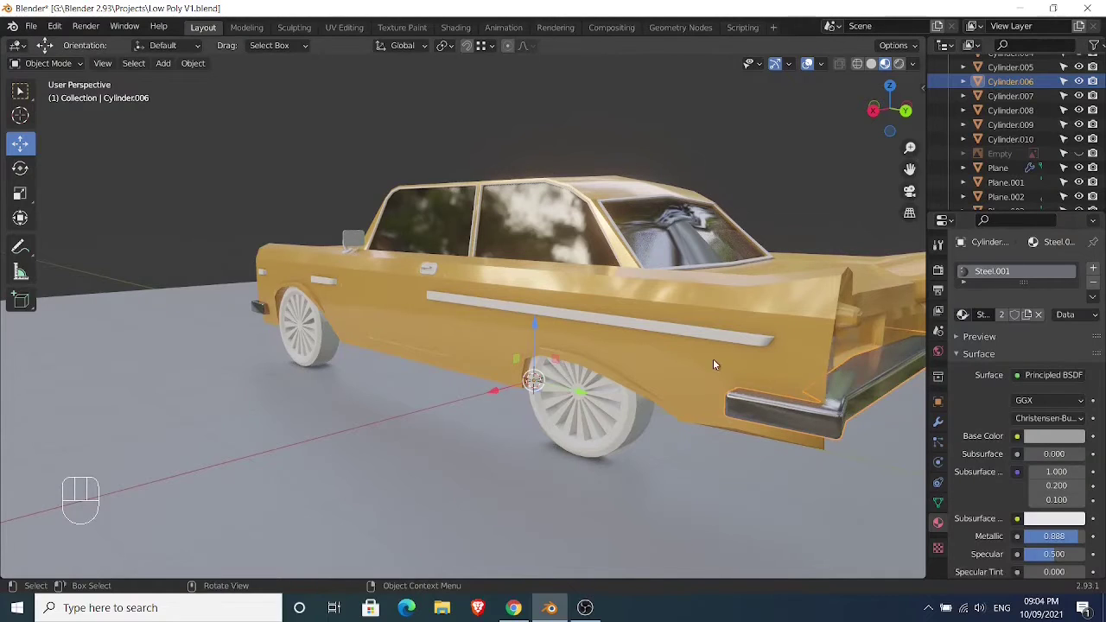
- Give the long trim strip along the car's rear side the existing Steel.001 material
left_click(715, 336)
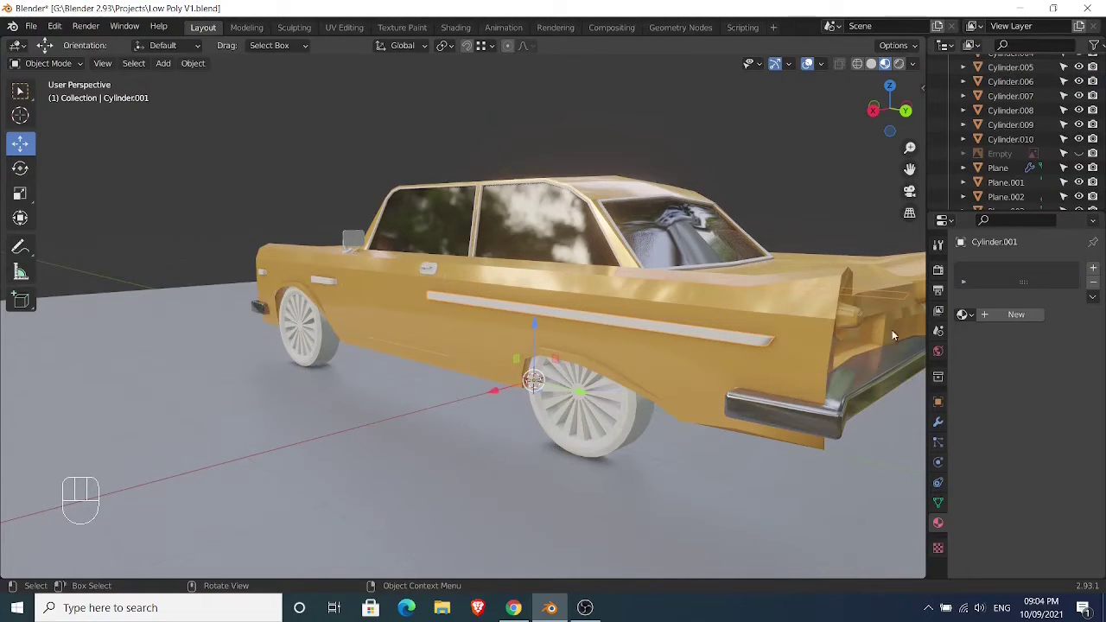
left_click(962, 314)
key("Down")
key("Down")
key("Down")
key("Down")
key("Down")
key("Down")
key("Down")
key("Down")
key("Down")
key("Down")
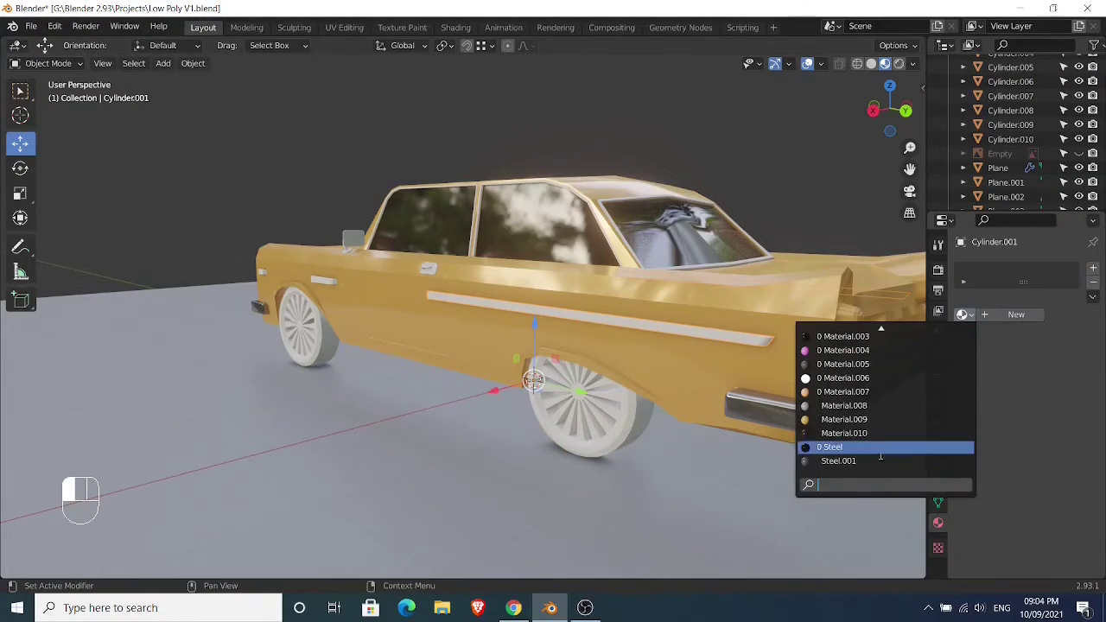
left_click(879, 460)
- Give the short trim piece behind the front wheel arch the existing Steel.001 material
mouse_move(537, 337)
middle_mouse_down()
mouse_move(624, 338)
mouse_move(542, 320)
middle_mouse_up()
left_click(523, 306)
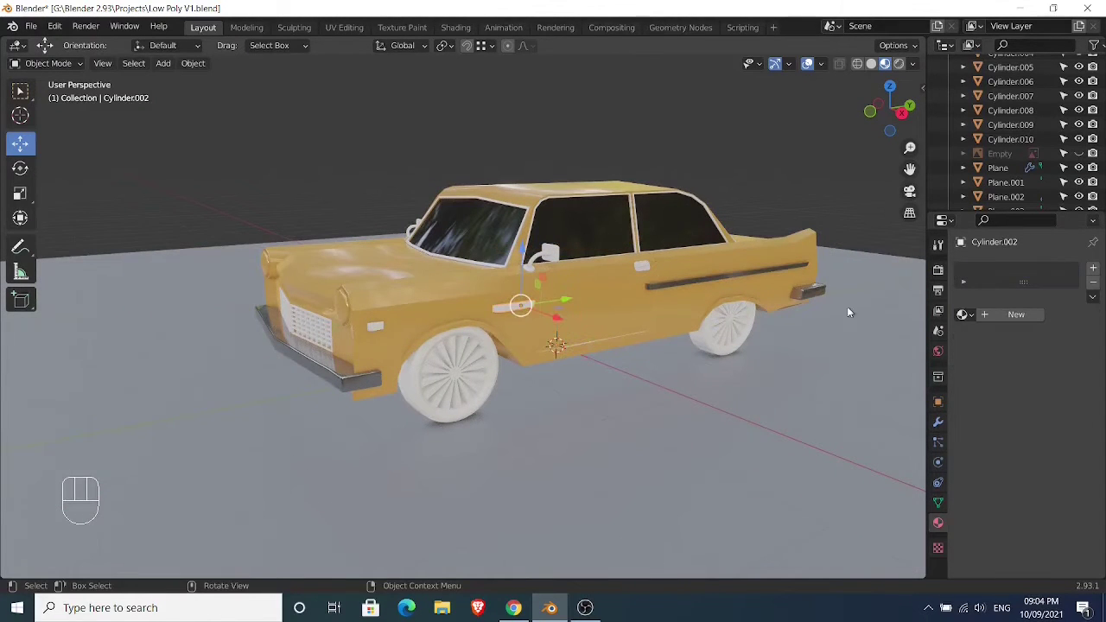
left_click(962, 315)
key("Down")
key("Down")
key("Down")
key("Down")
key("Down")
key("Down")
key("Down")
key("Down")
key("Down")
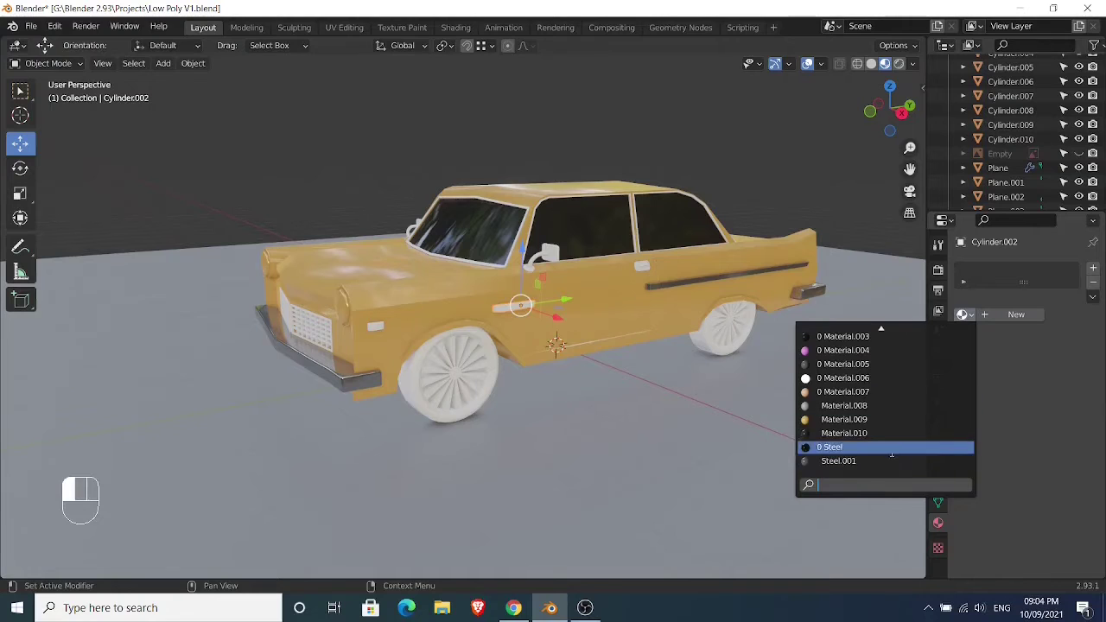
left_click(890, 462)
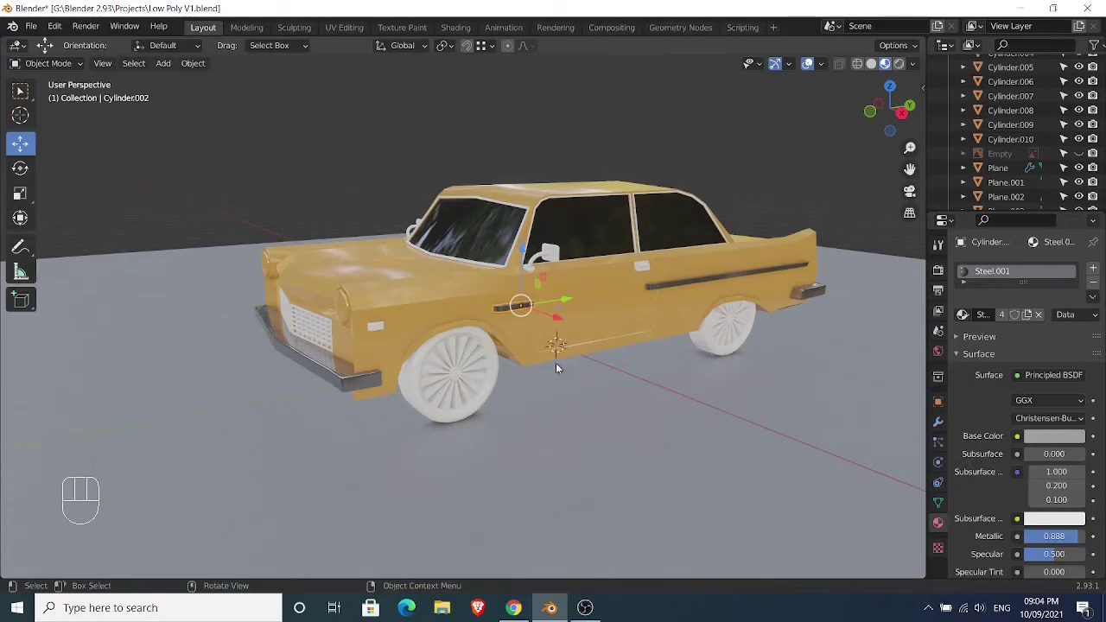
left_click(379, 326)
scroll(396, 329, "up", 5)
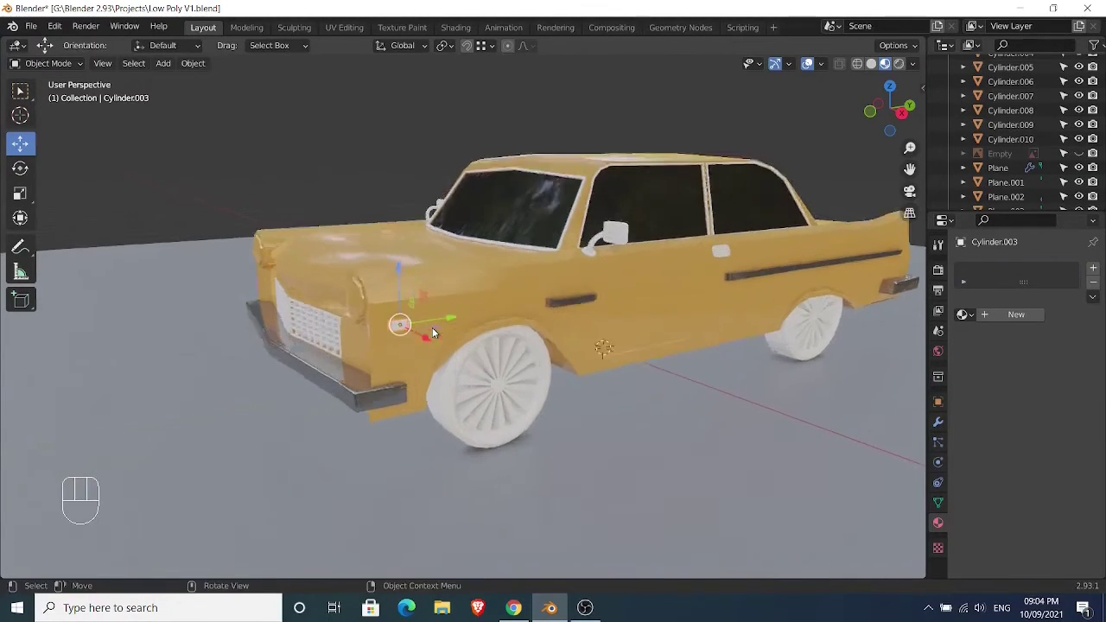
scroll(463, 333, "up", 3)
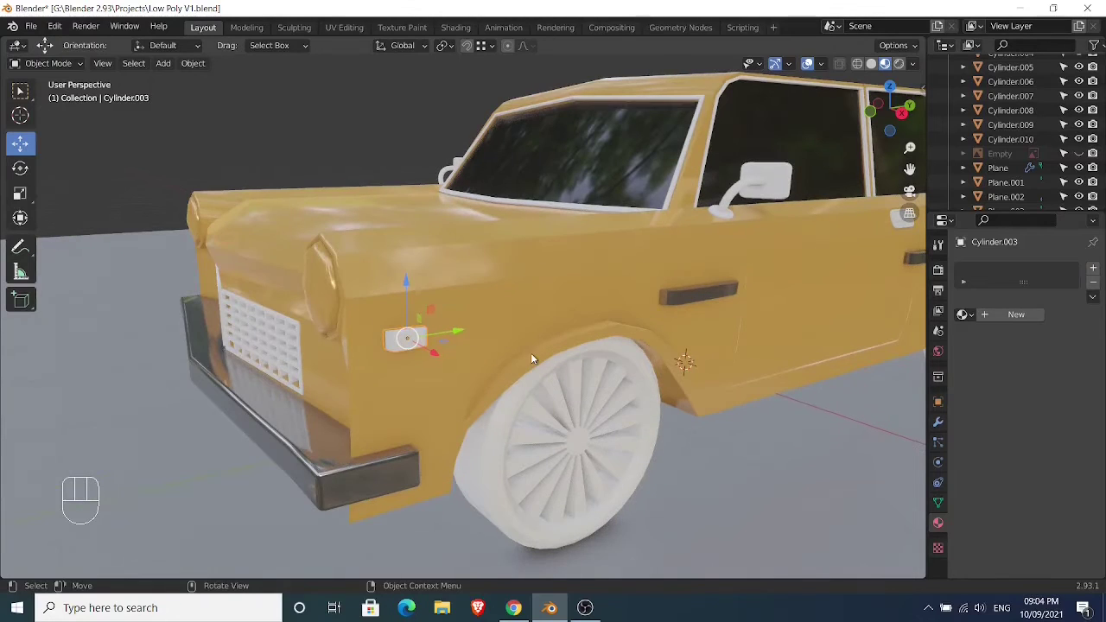
scroll(510, 305, "down", 2)
middle_click_drag(528, 312, 503, 303)
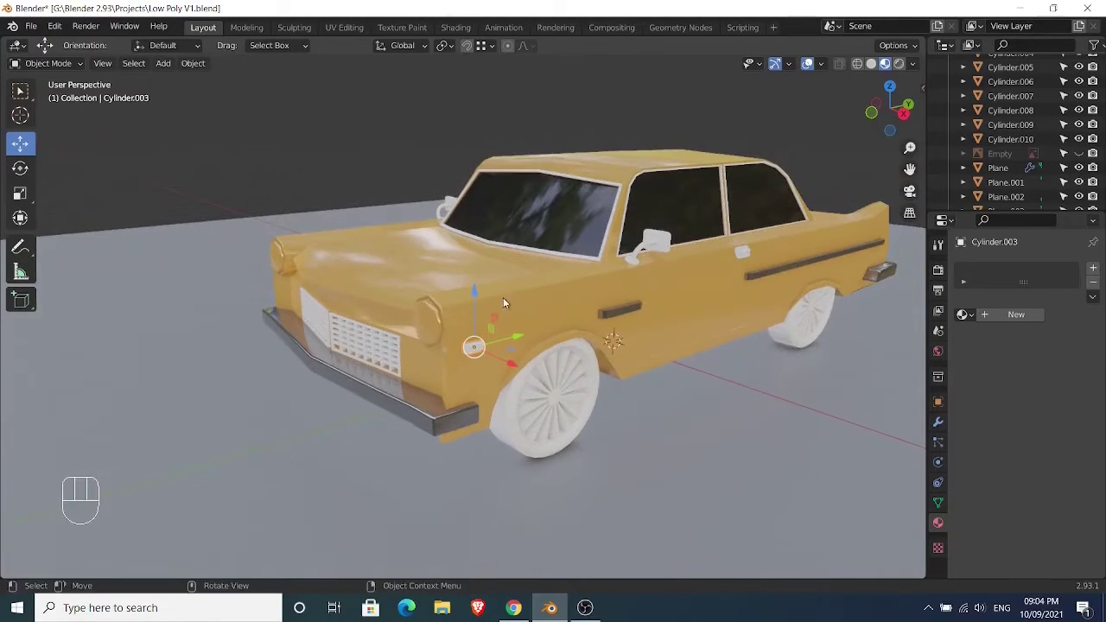
- Give the front grille a new near-black material with a base color value of about 0.005
middle_click_drag(595, 458, 472, 386)
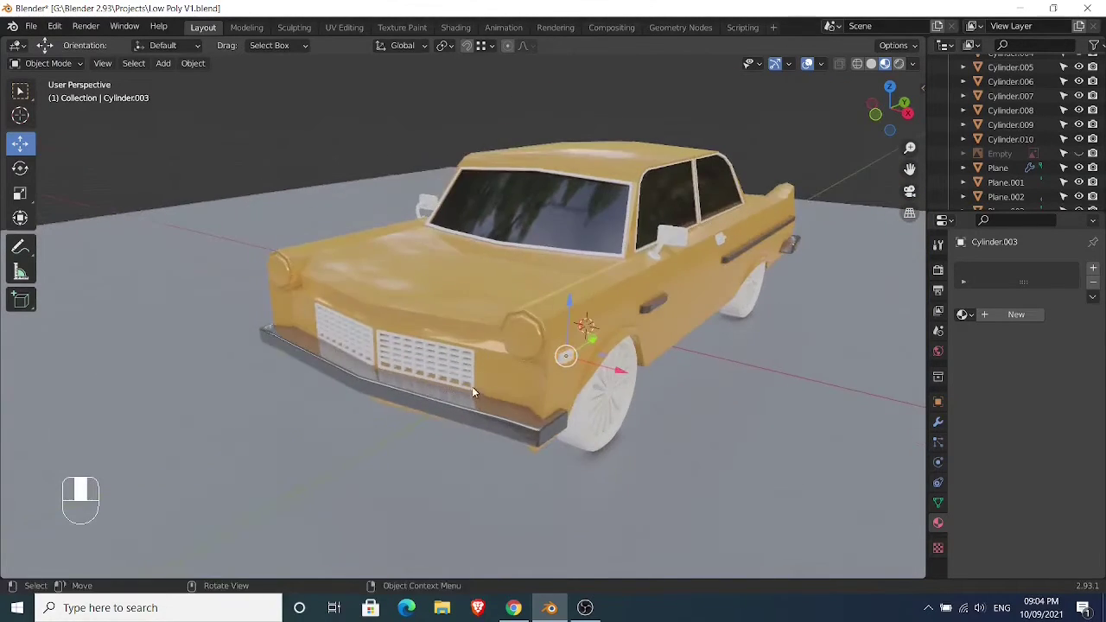
left_click(475, 360)
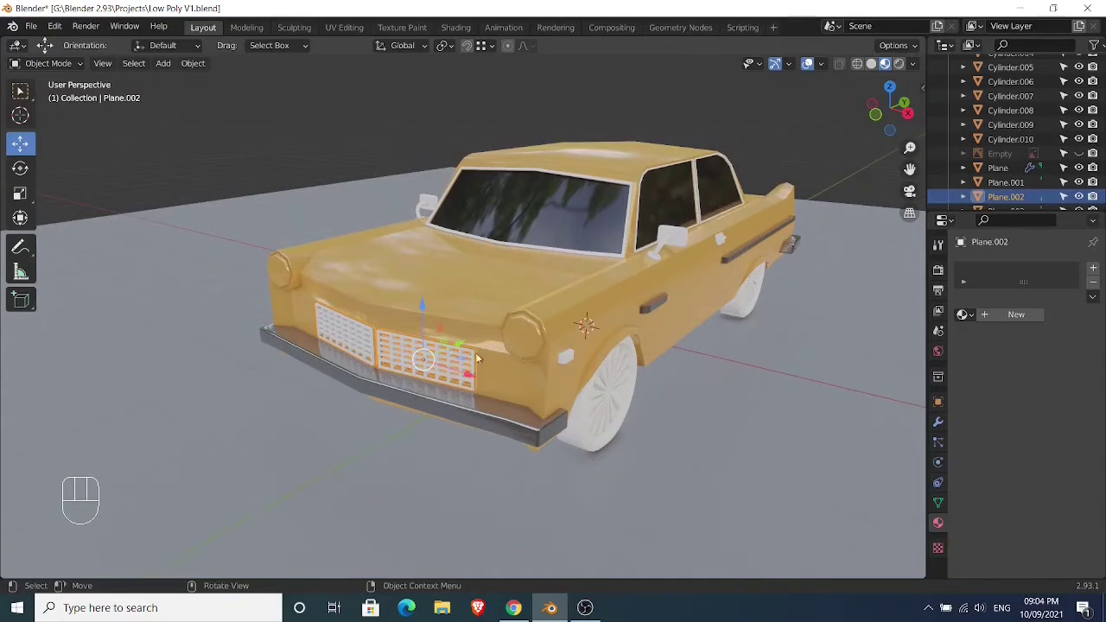
left_click(1013, 315)
left_click(1040, 439)
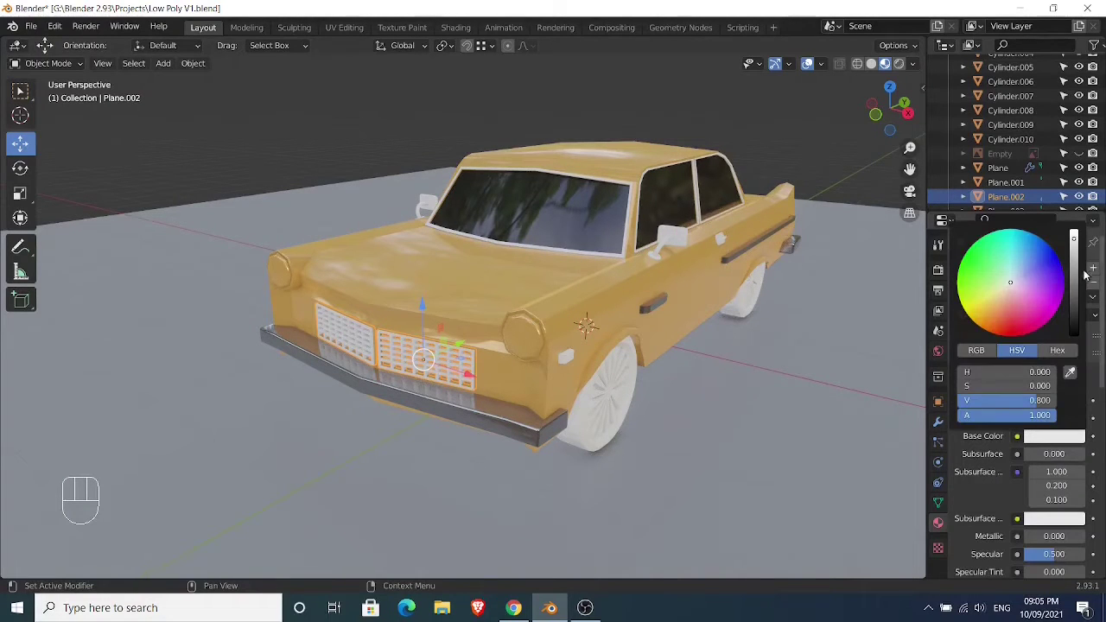
left_click_drag(1075, 242, 1073, 329)
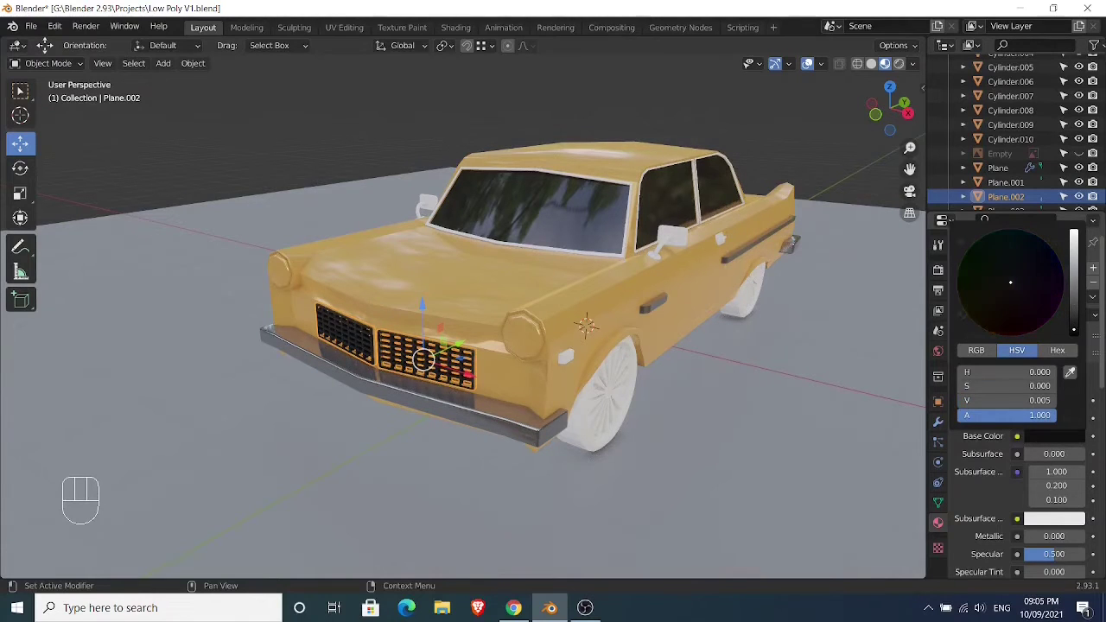
left_click(937, 350)
- Hide the front grille mesh to expose the recess in the car body behind it
middle_click_drag(518, 345, 578, 339)
scroll(578, 341, "up", 2)
scroll(339, 322, "up", 3)
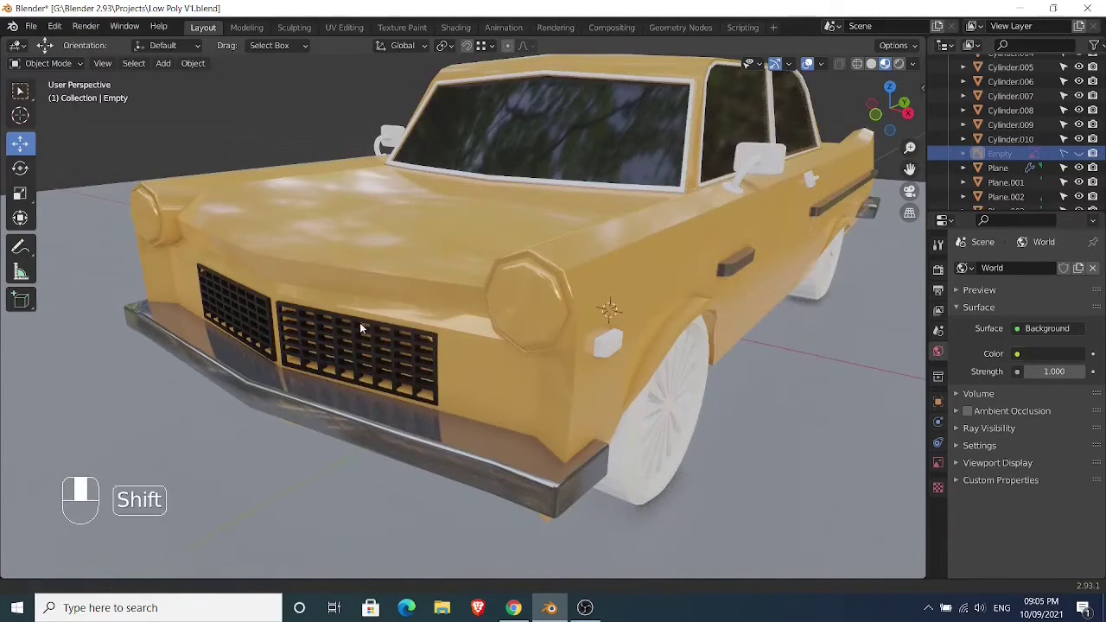
middle_click_drag(361, 329, 402, 358, "shift")
left_click(396, 354)
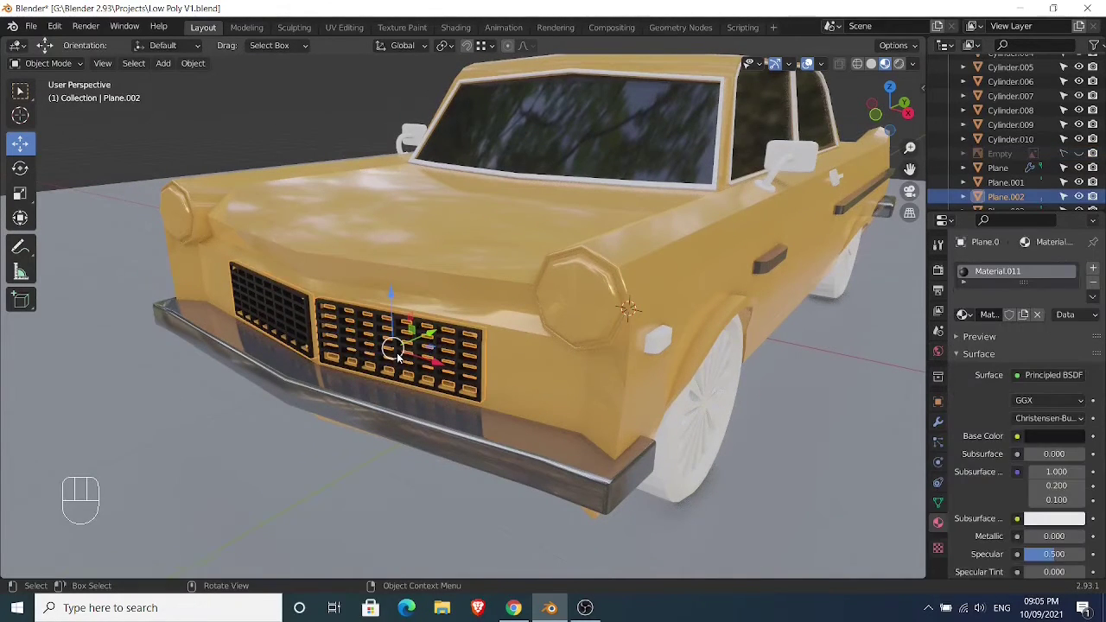
key("h")
- In face editing of the car body, select the back and surrounding inner faces of the grille recess
left_click(407, 316)
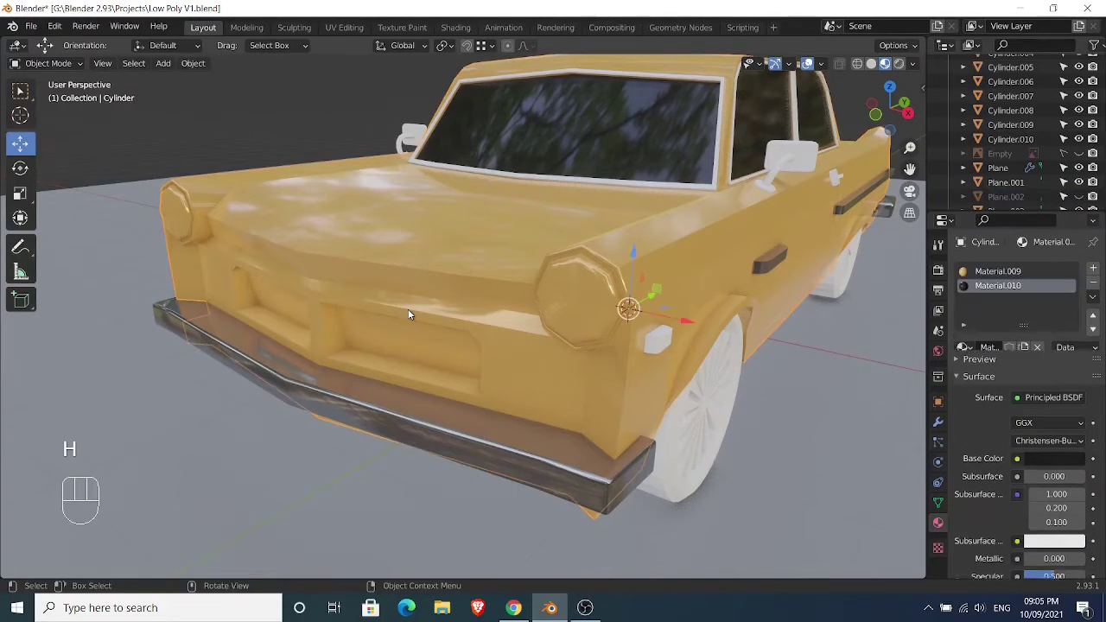
key("Tab")
key("3")
left_click(385, 338)
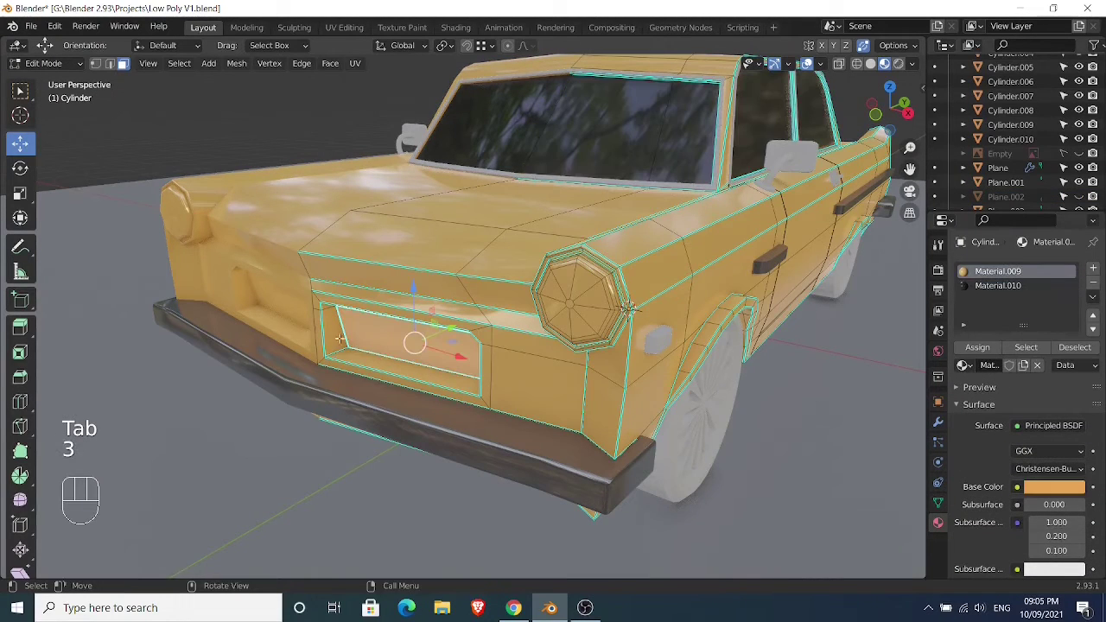
left_click(338, 338, "shift")
left_click(364, 357, "shift")
middle_click_drag(363, 356, 703, 260)
left_click(688, 254, "shift")
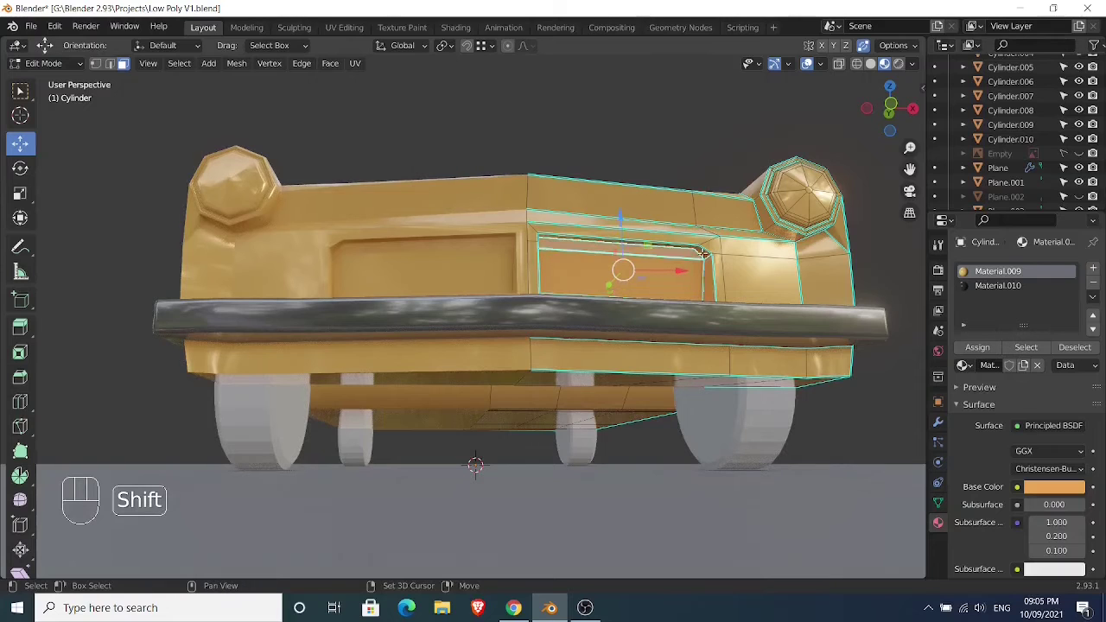
left_click(703, 252, "shift")
left_click(674, 246, "shift")
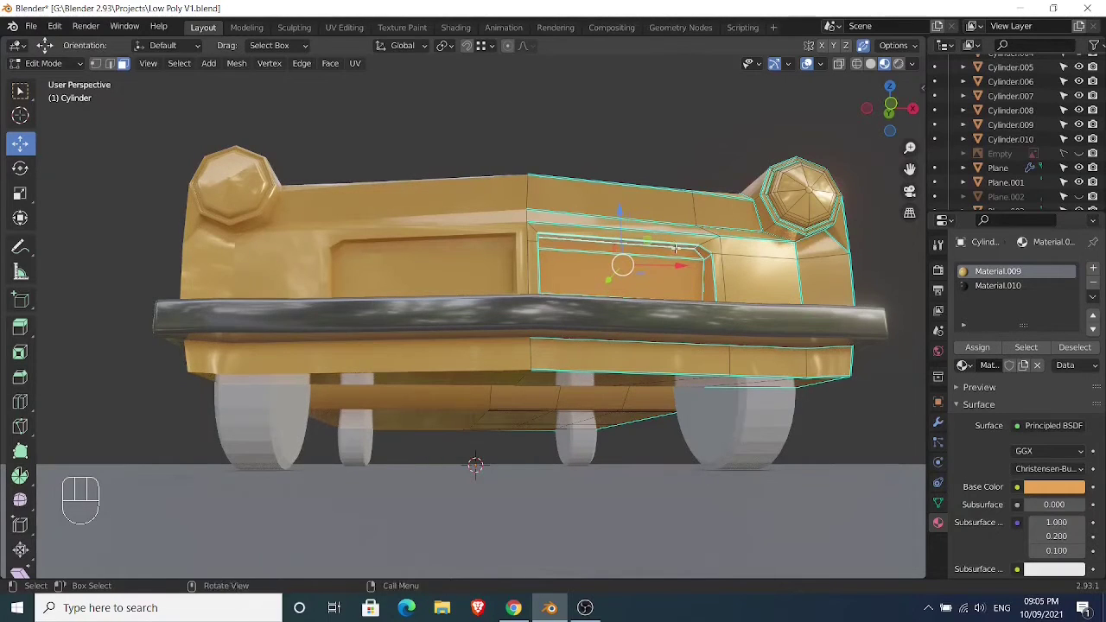
middle_click_drag(674, 246, 539, 268)
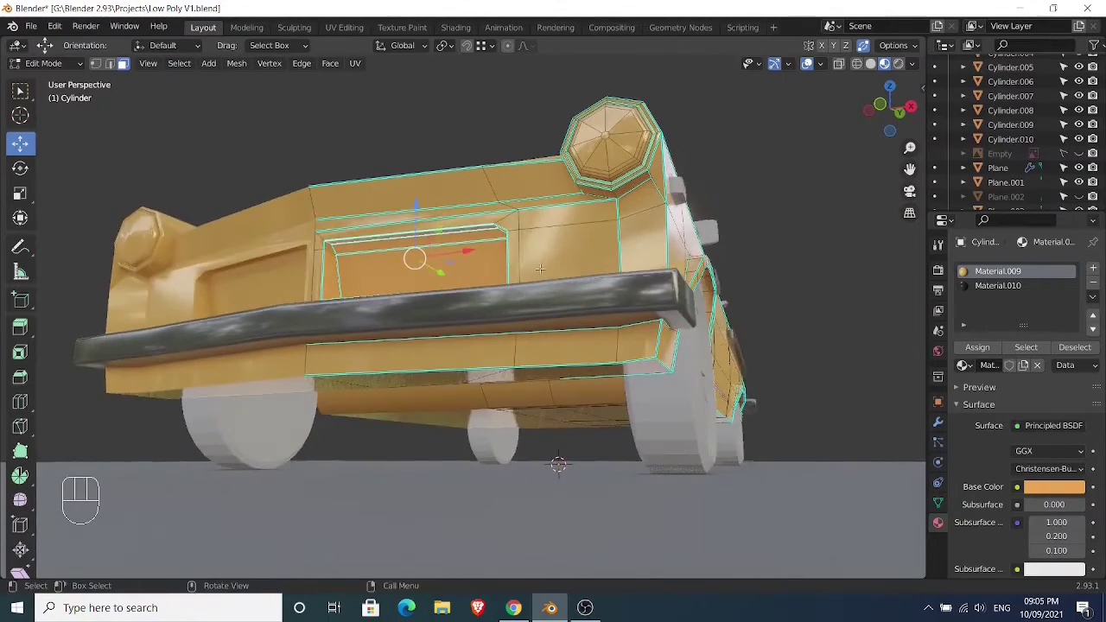
left_click(330, 251, "shift")
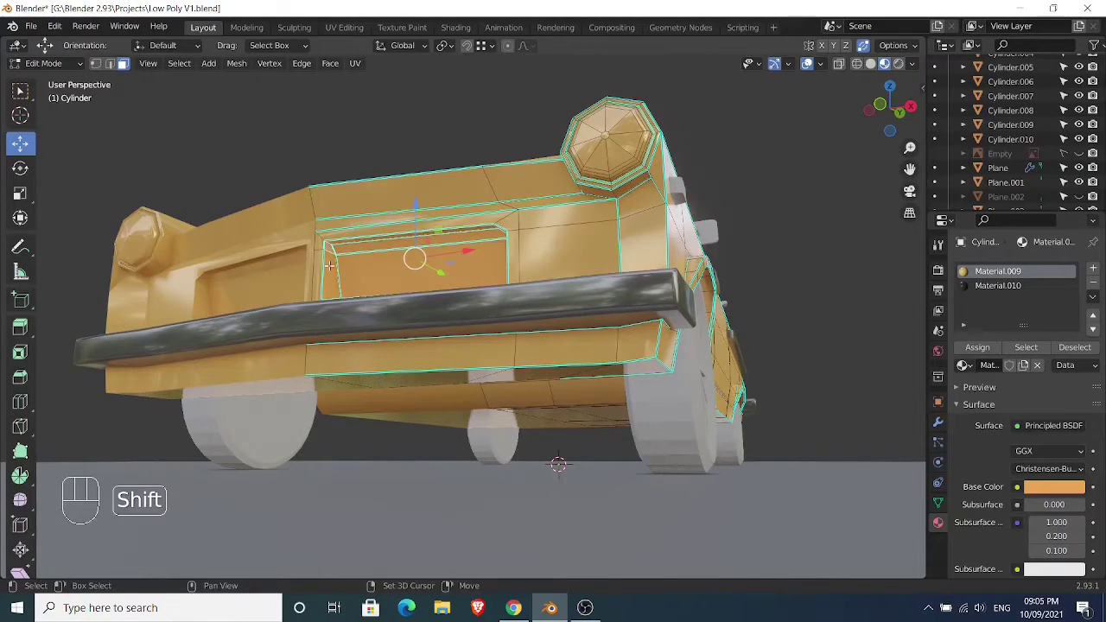
middle_click_drag(328, 266, 367, 285, "shift")
- Assign the black Material.010 to the selected grille recess faces and to the missed inner side face
left_click(998, 285)
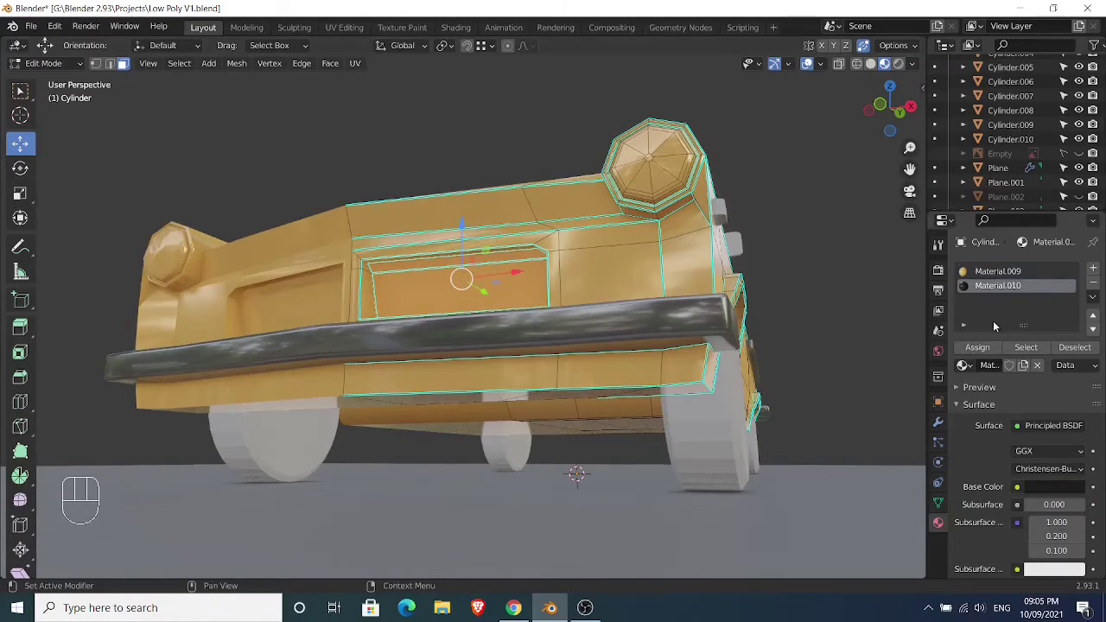
left_click(980, 349)
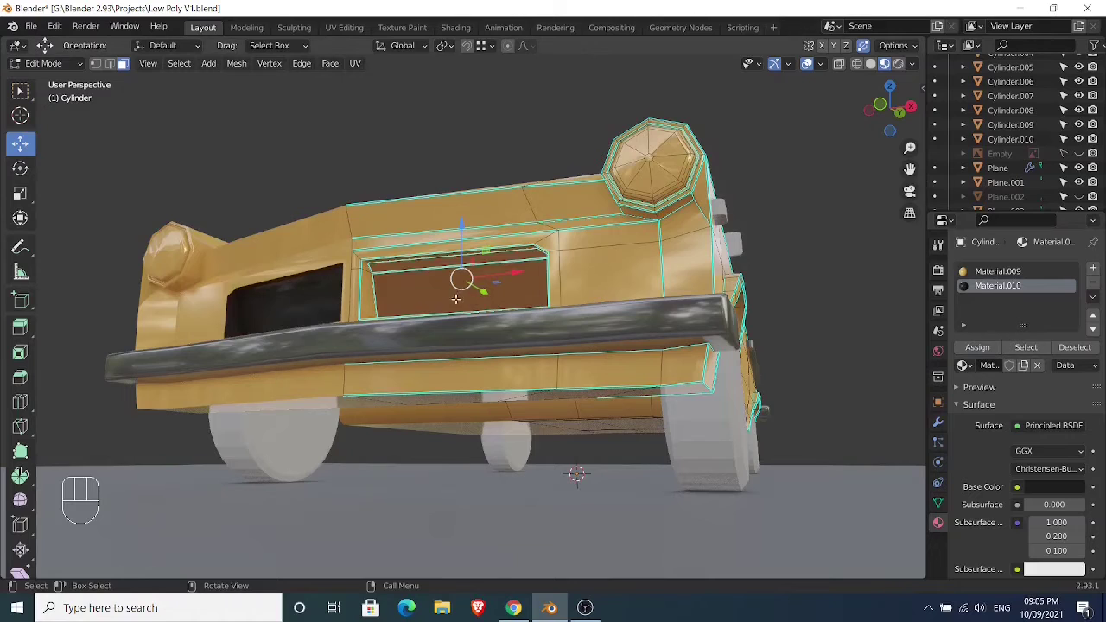
left_click(372, 285)
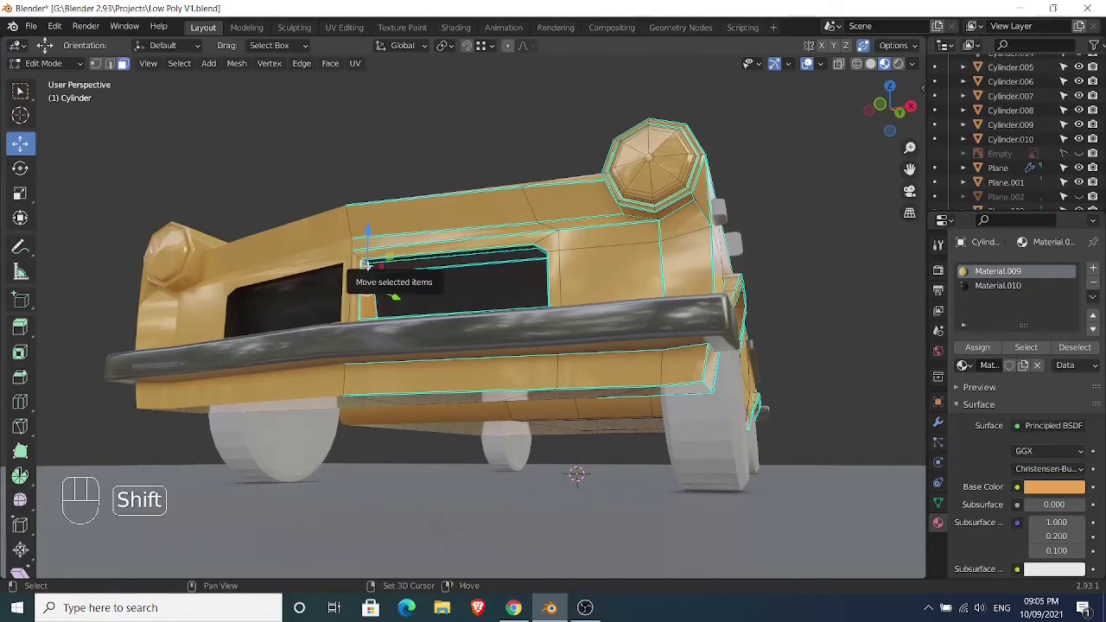
left_click(989, 286)
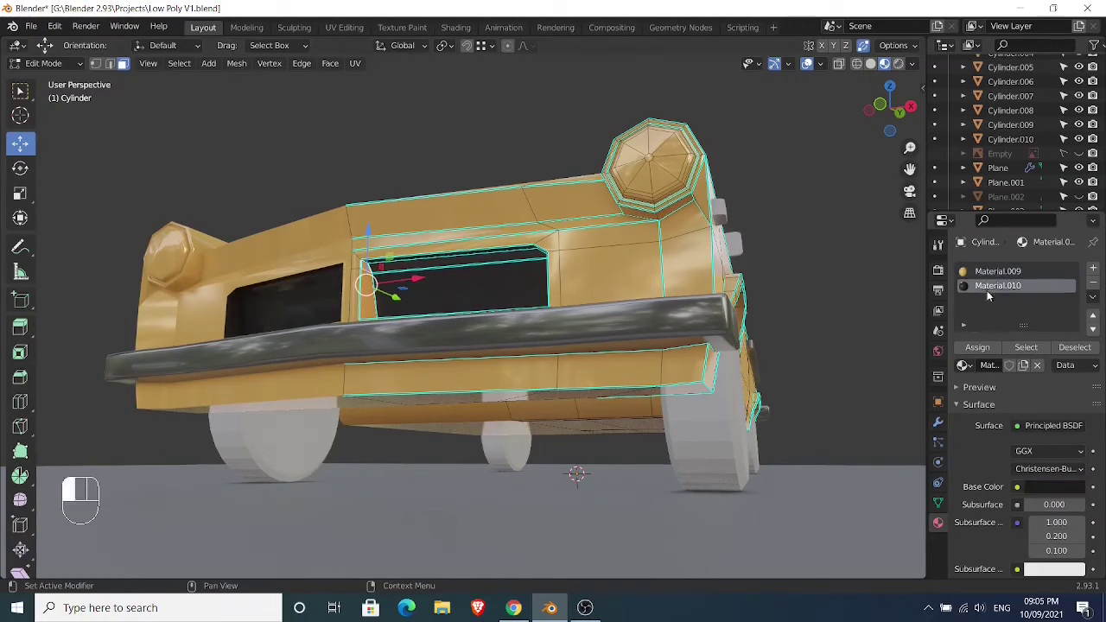
left_click(968, 347)
middle_click_drag(639, 259, 688, 288)
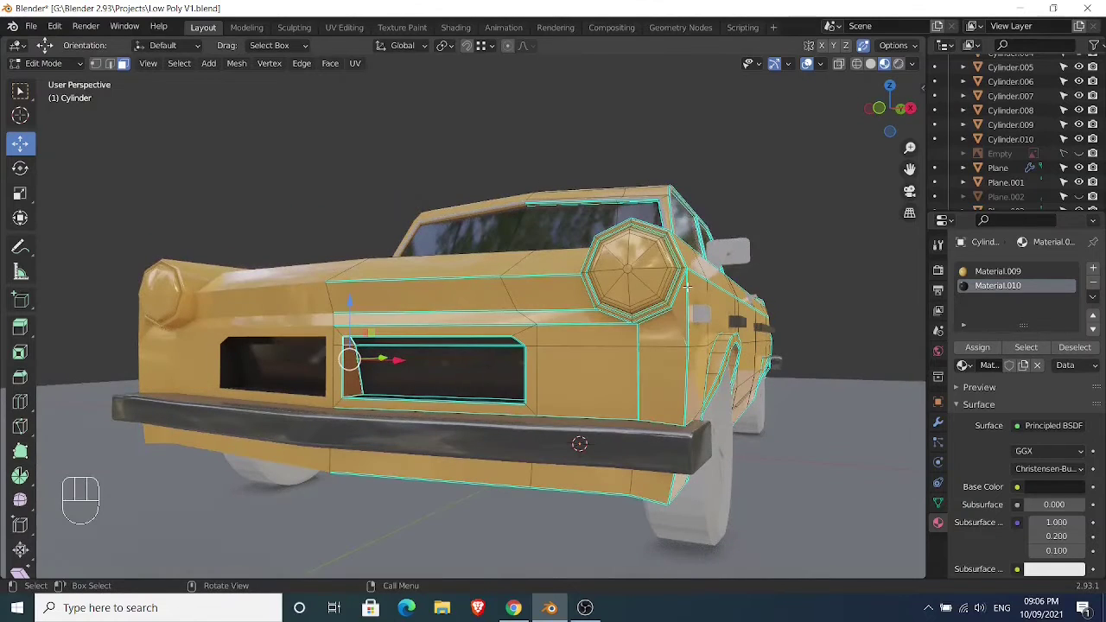
- Return to Object Mode, unhide the grille and hide the reference image again
key("Tab")
key("alt+h")
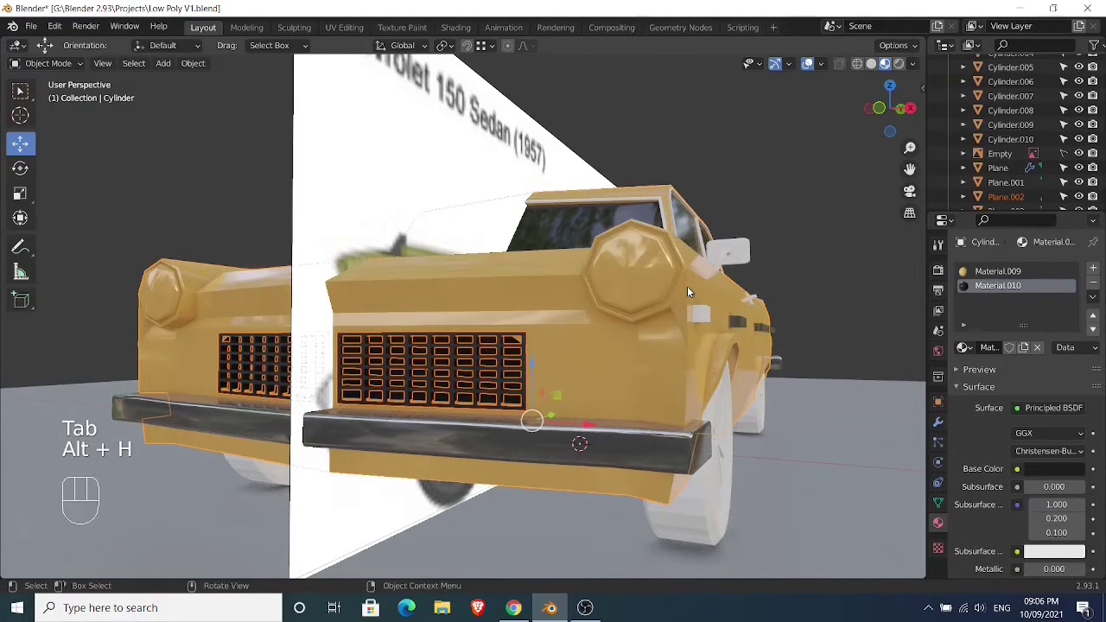
left_click(515, 175)
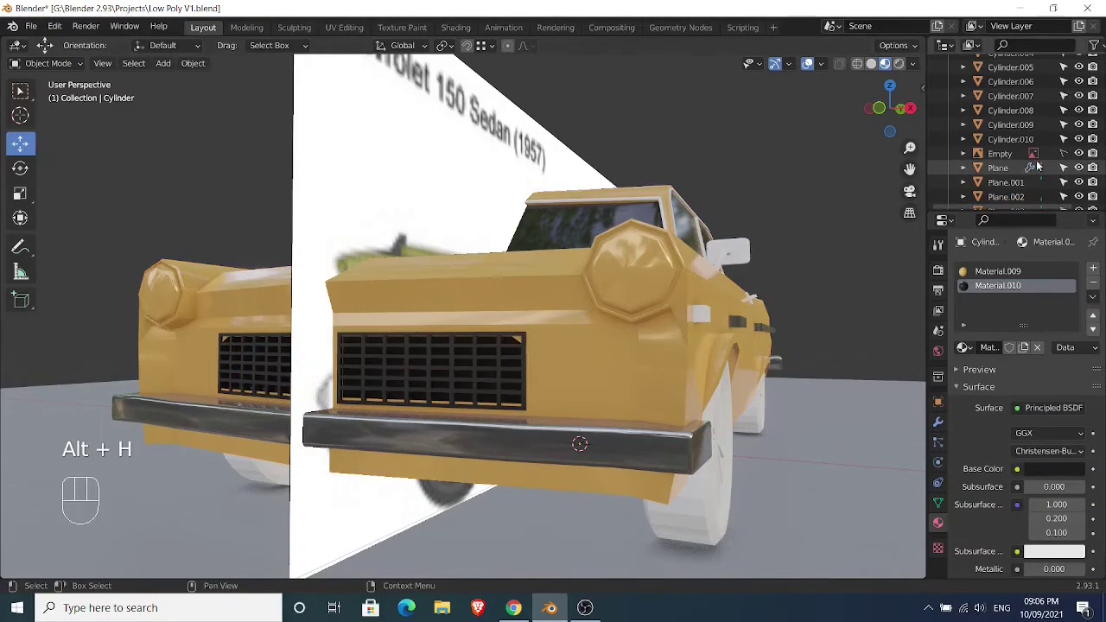
left_click(1078, 153)
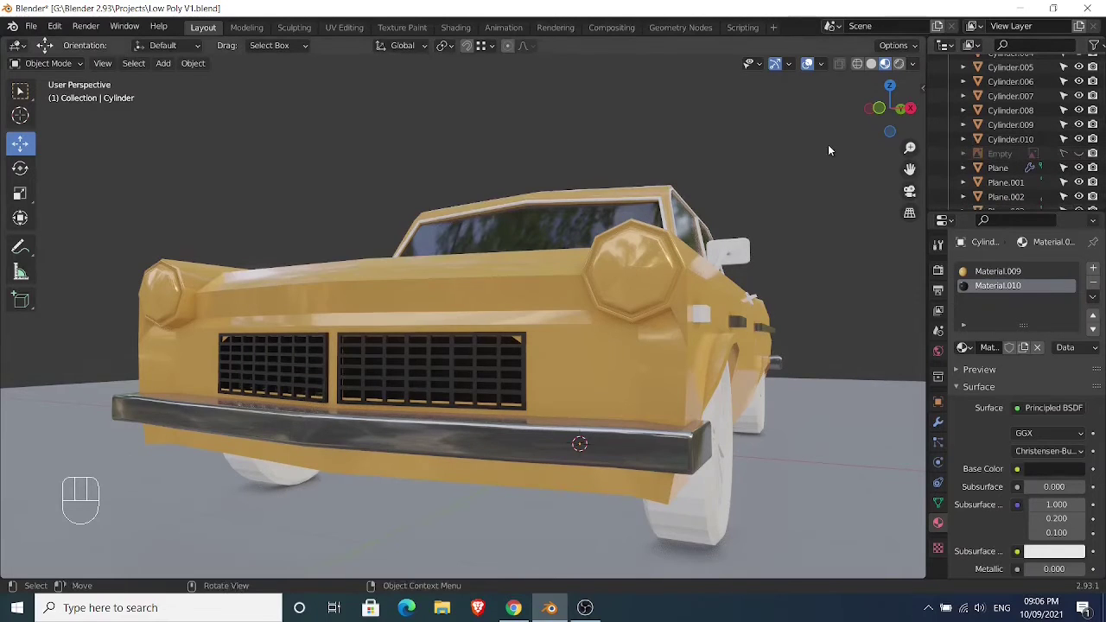
- Create a new material for the side mirror's curved arm with Metallic set to 1.000
middle_click_drag(828, 144, 718, 232)
scroll(717, 224, "down", 1)
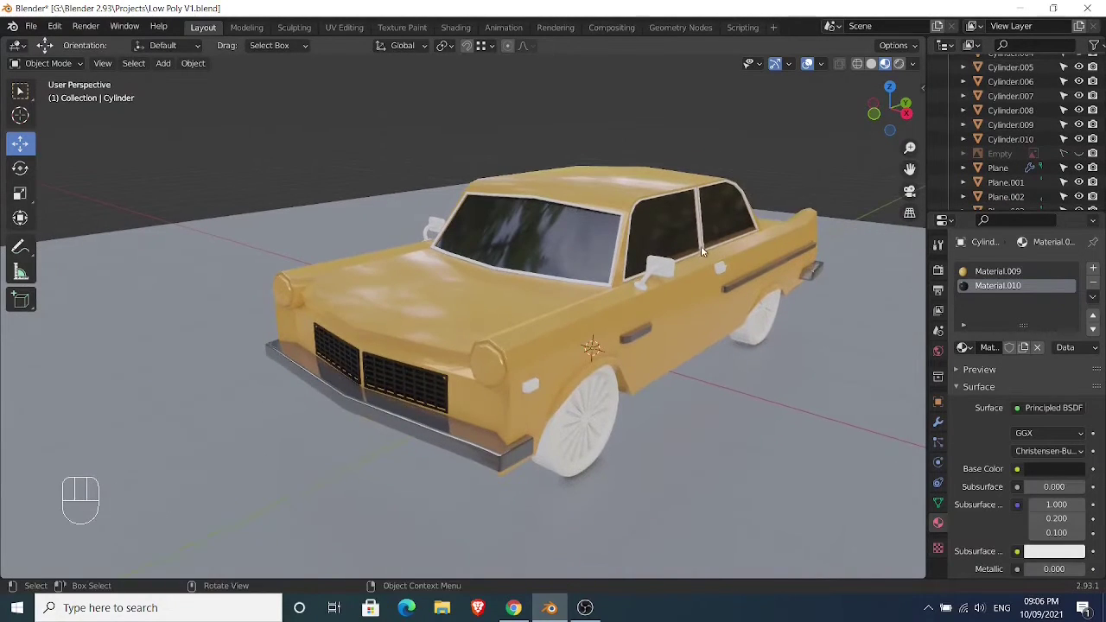
scroll(681, 247, "down", 3)
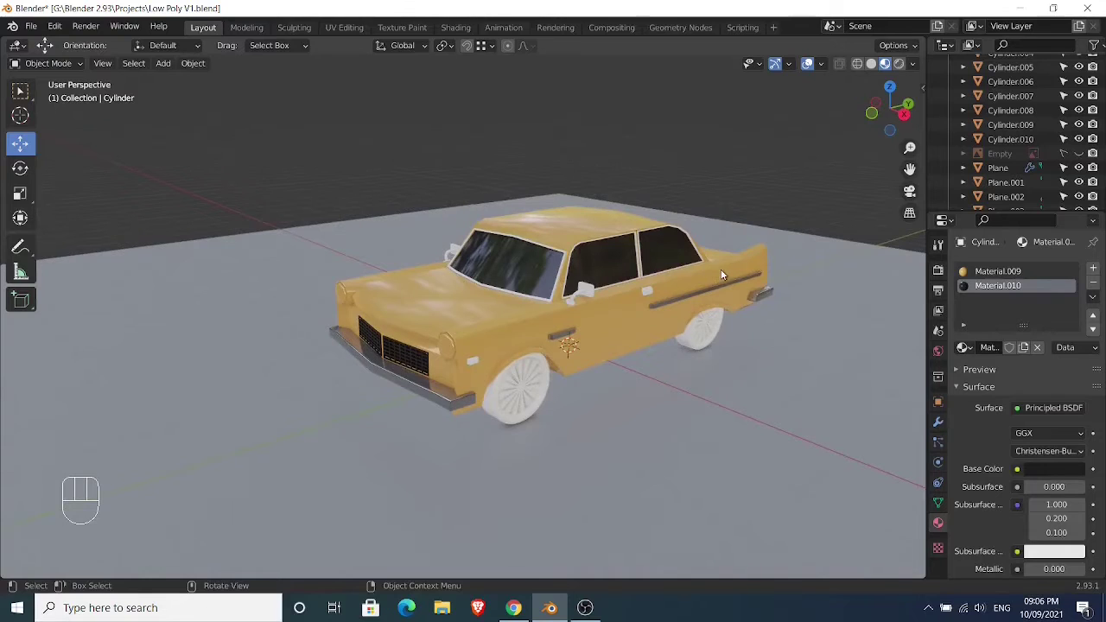
middle_click_drag(722, 275, 649, 318, "shift")
scroll(637, 278, "up", 6)
scroll(559, 325, "up", 4)
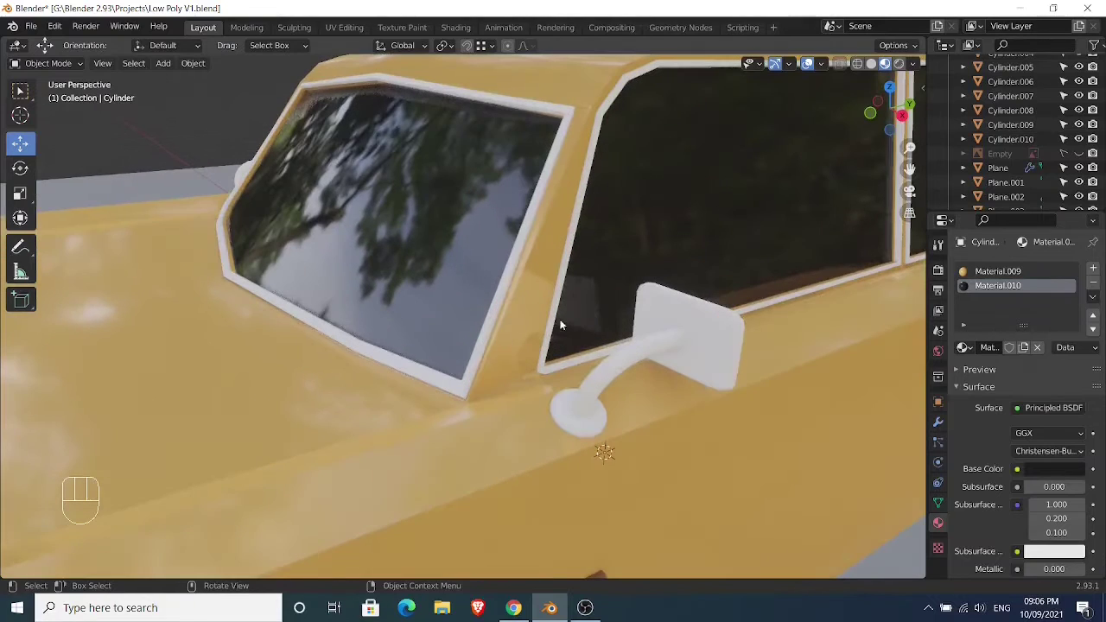
left_click(480, 351)
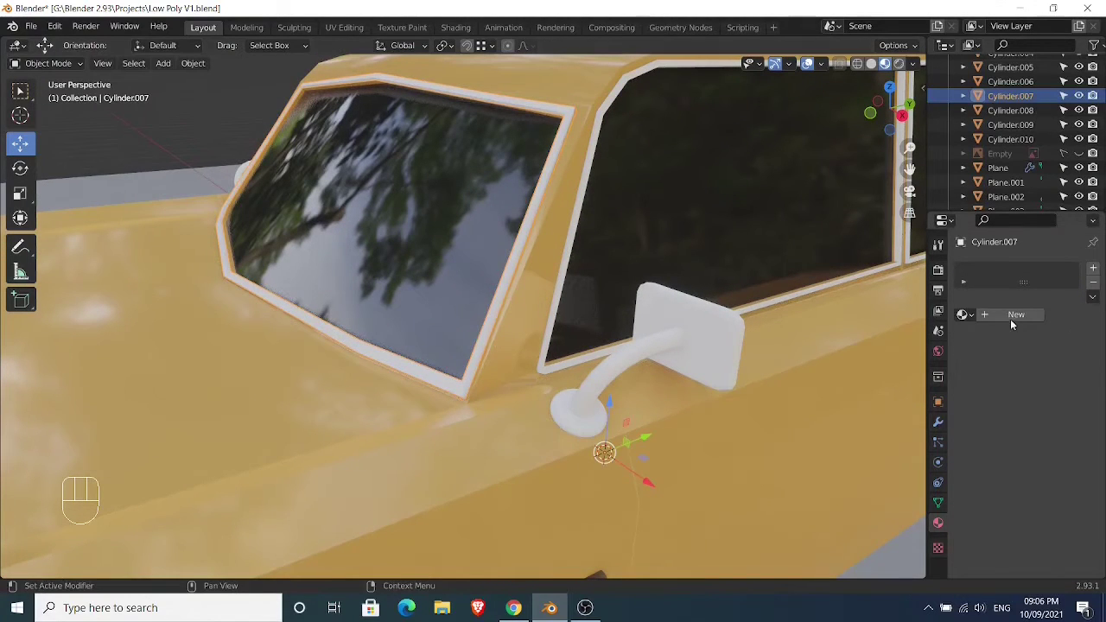
left_click(658, 349)
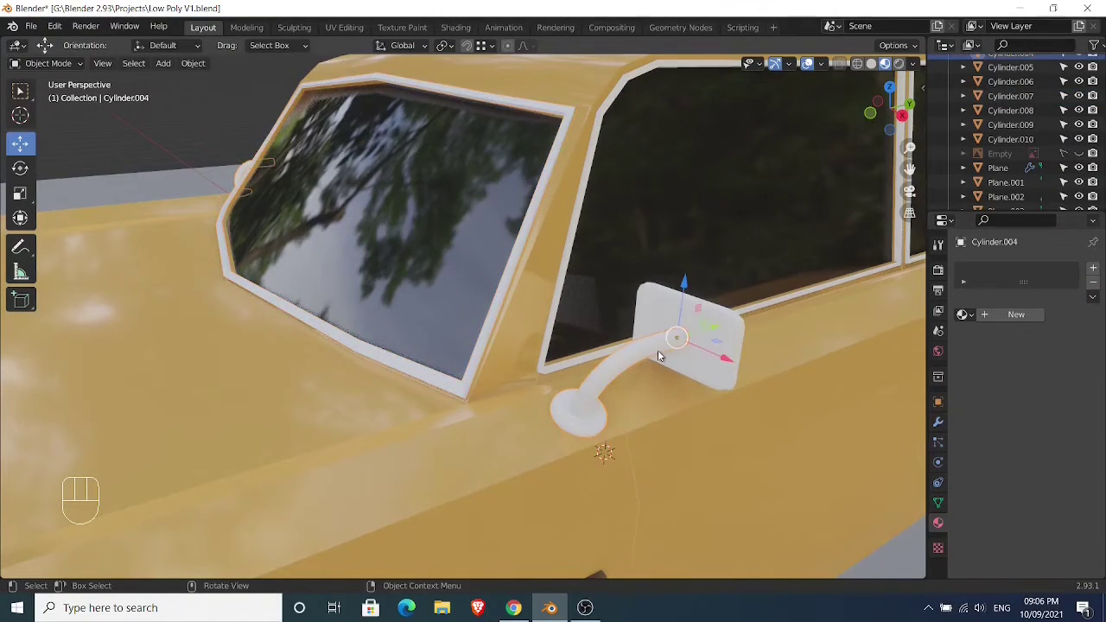
left_click(963, 314)
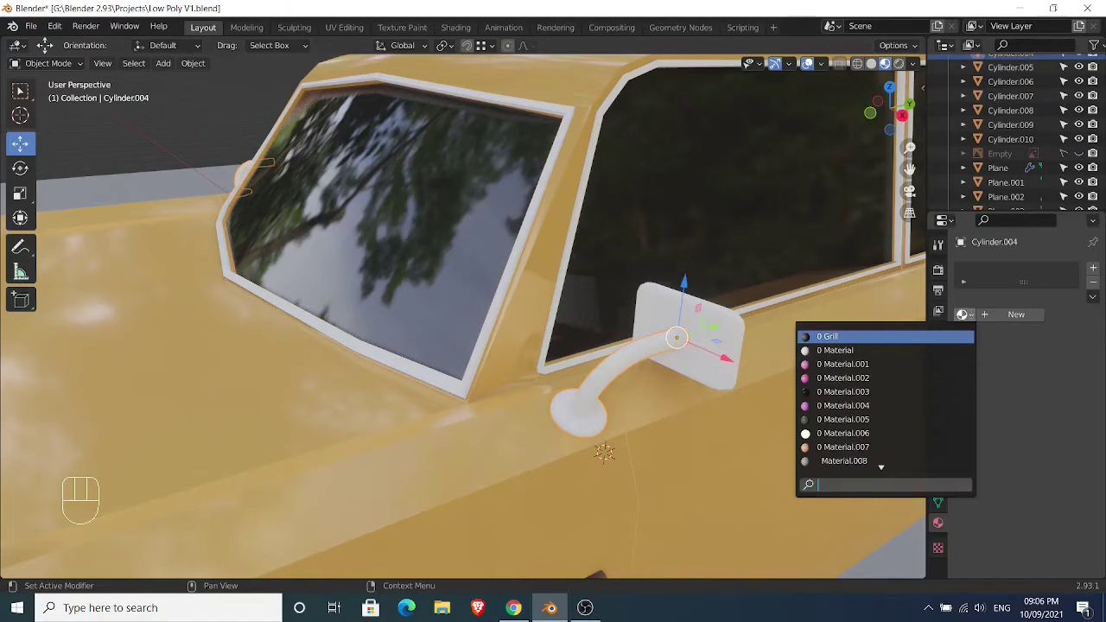
left_click(1002, 331)
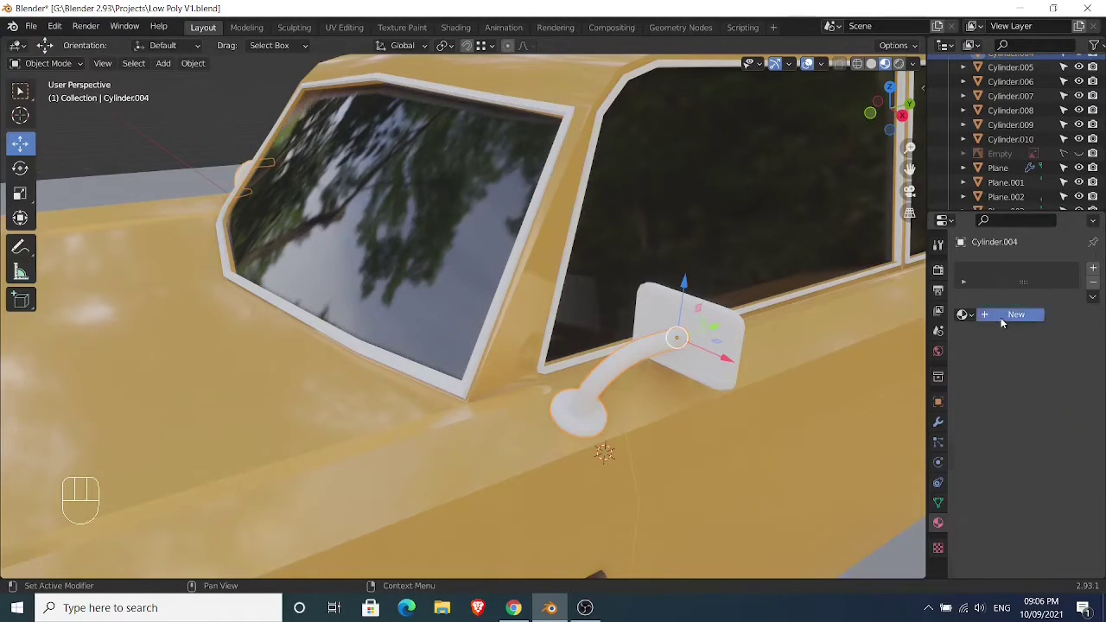
left_click(1012, 315)
scroll(1041, 436, "down", 3)
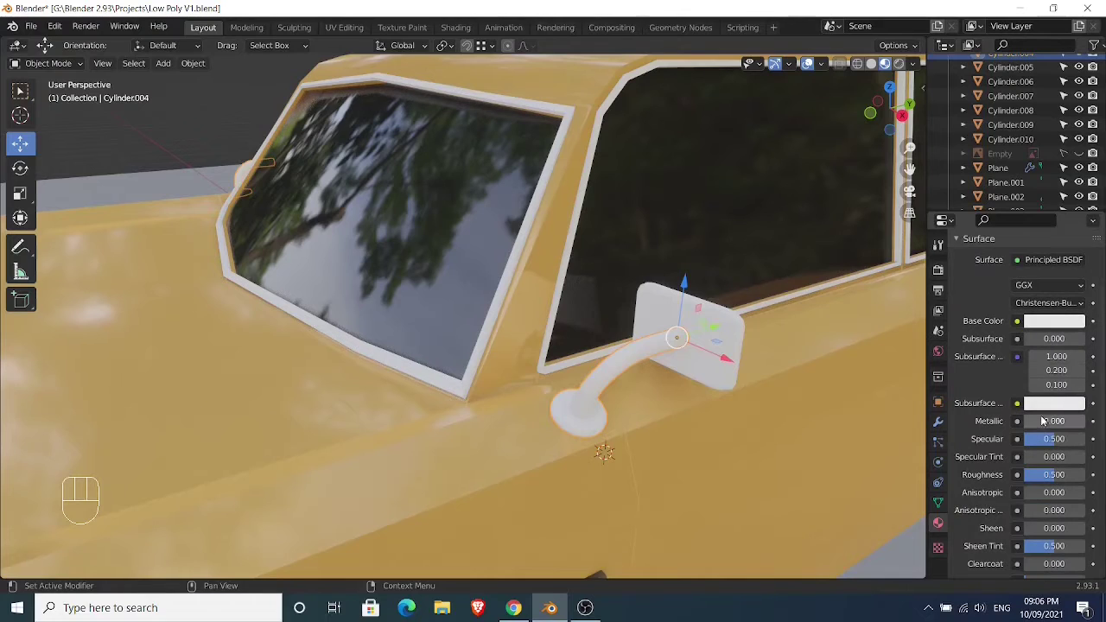
left_click_drag(1054, 421, 1090, 421)
- Shade the mirror arm smooth and set its material's Roughness to 0.014
right_click(614, 370)
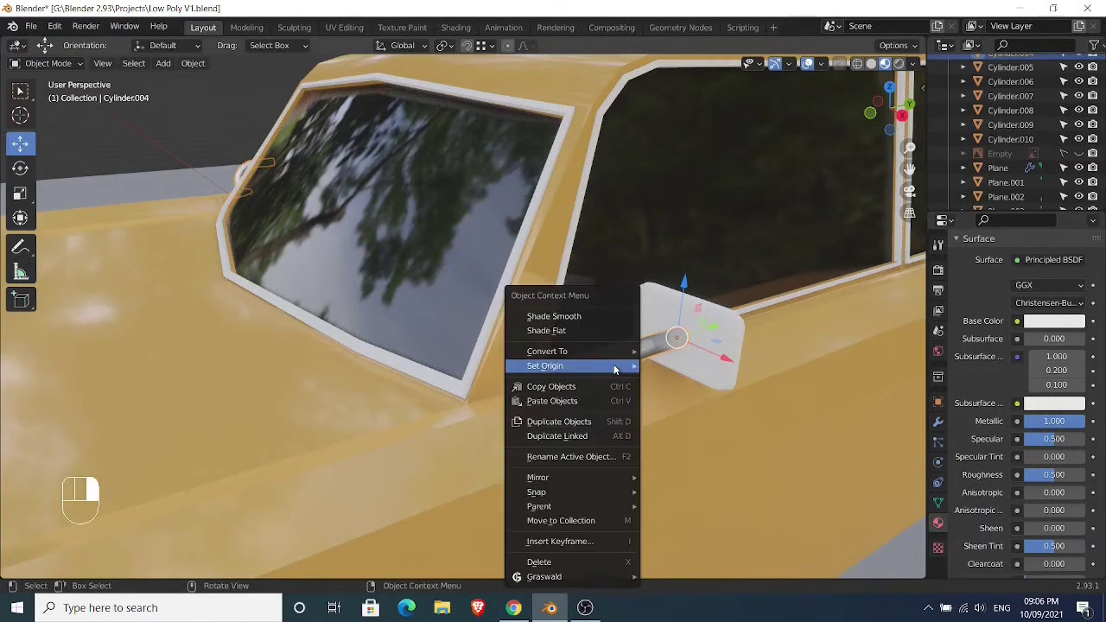
left_click(600, 317)
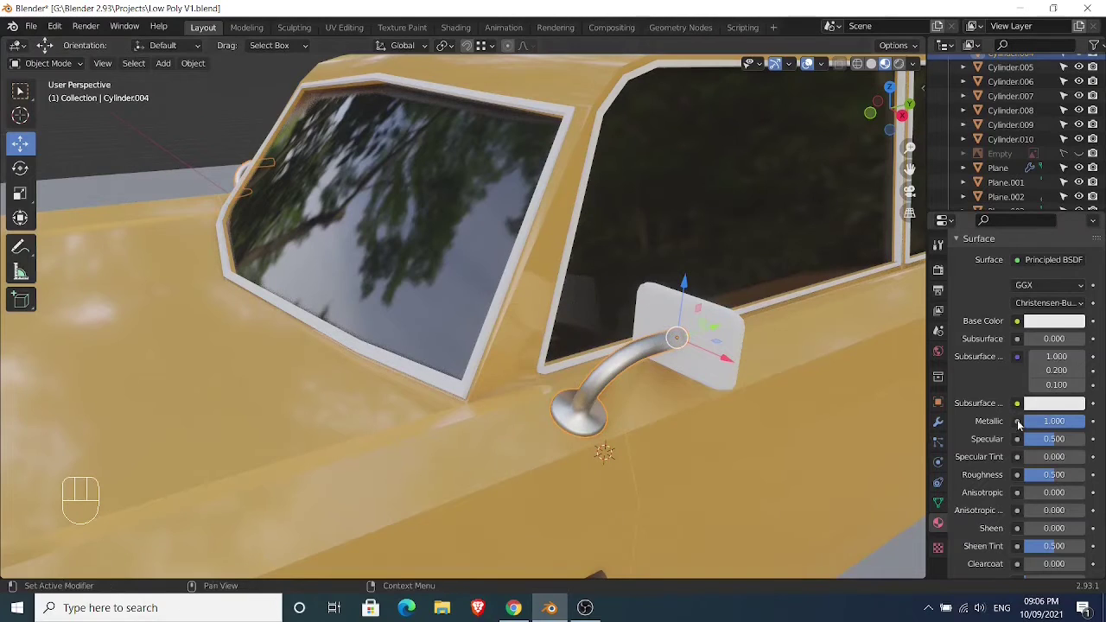
left_click_drag(1045, 474, 1036, 474)
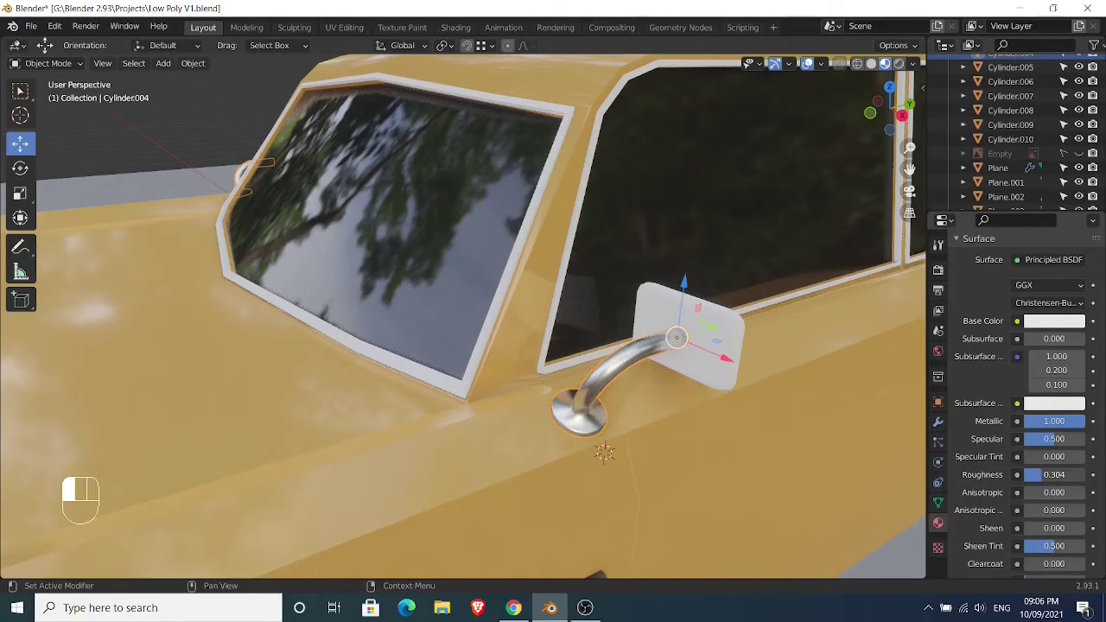
left_click_drag(1036, 474, 1028, 474)
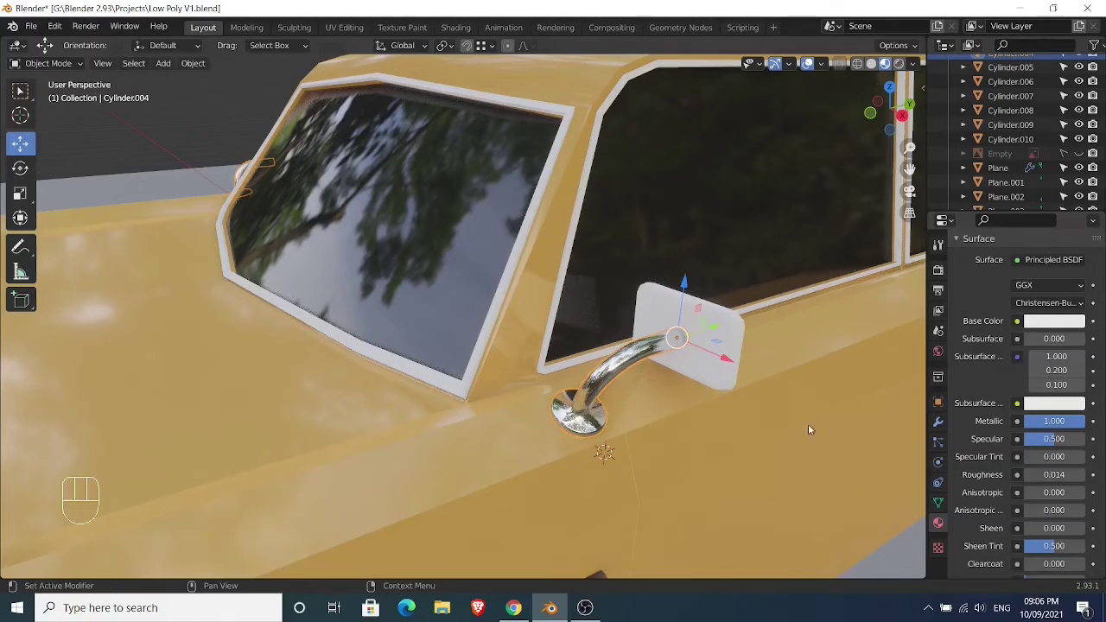
- Apply the yellow body material, Material.009, to the side mirror's rectangular housing
left_click(714, 376)
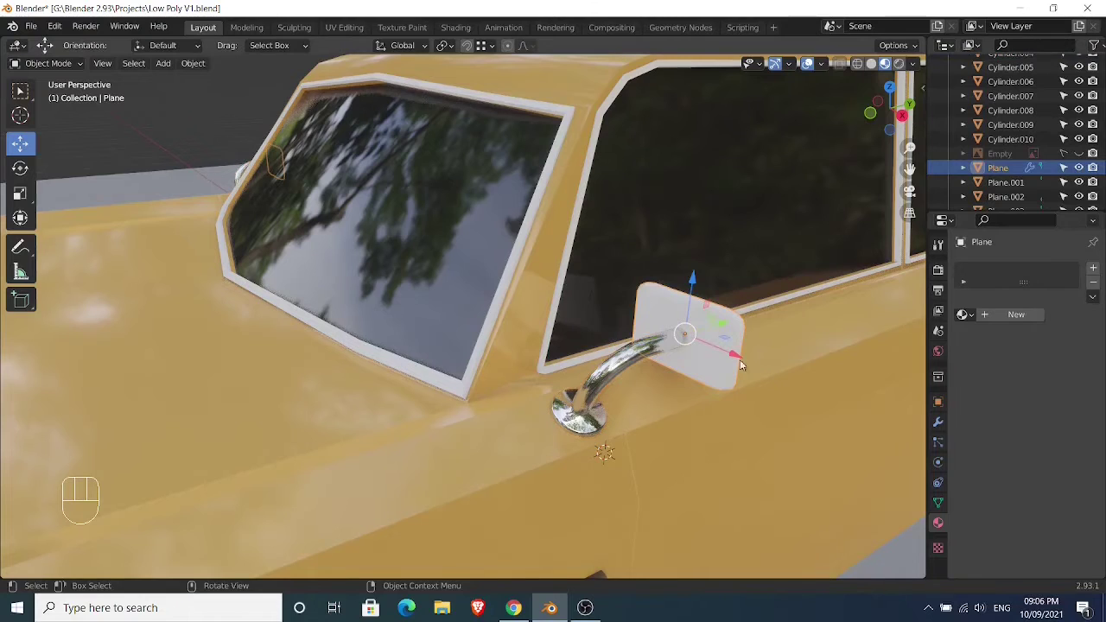
left_click(965, 314)
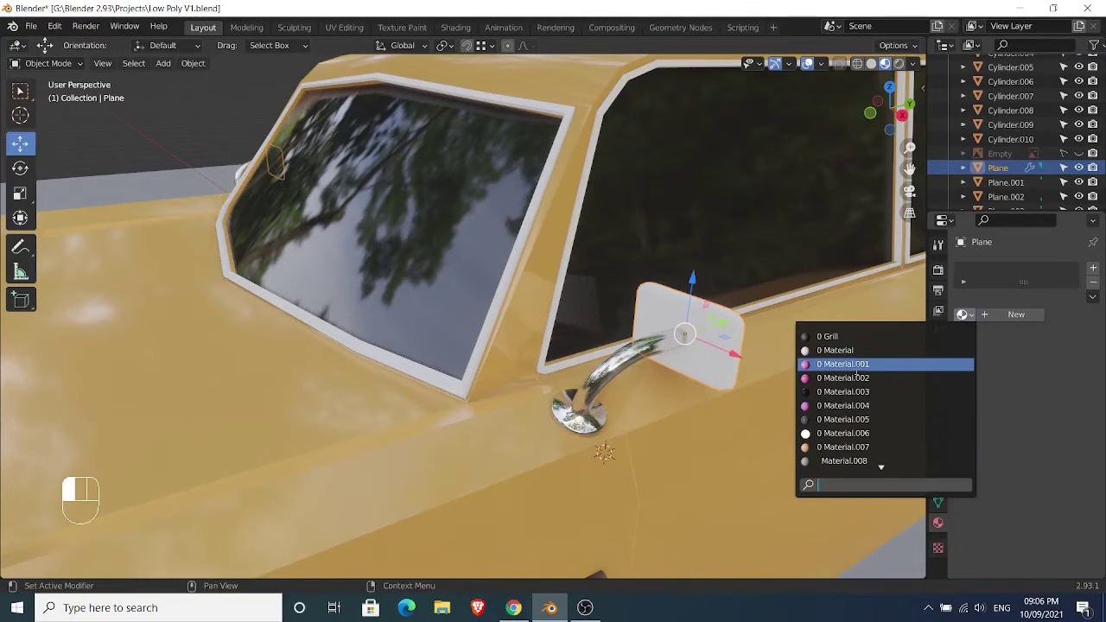
scroll(855, 375, "down", 13)
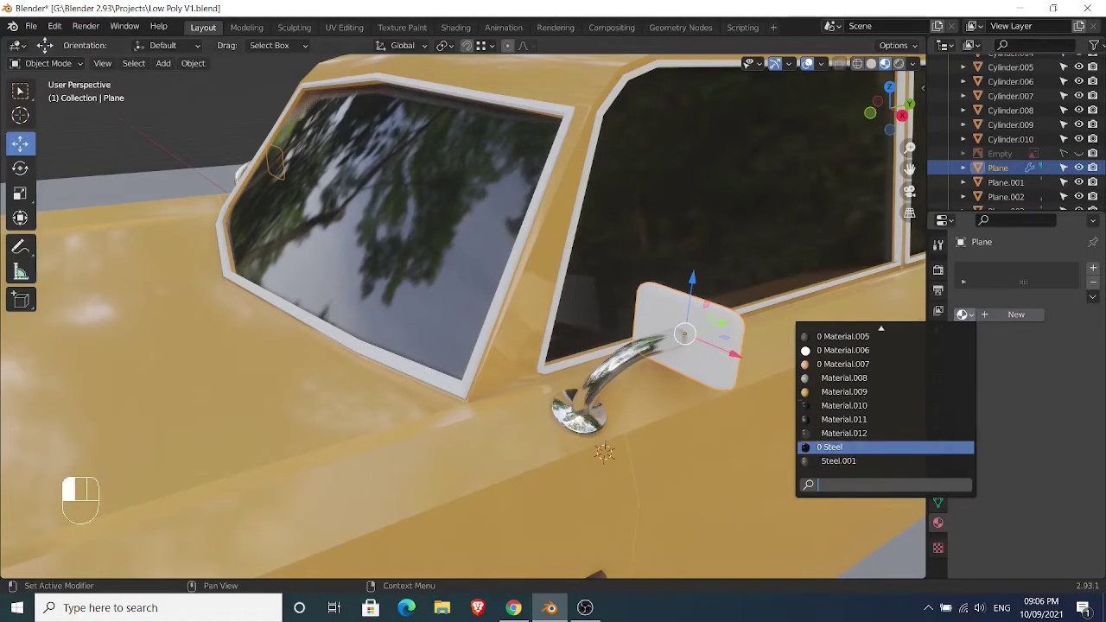
scroll(853, 394, "up", 4)
left_click(853, 392)
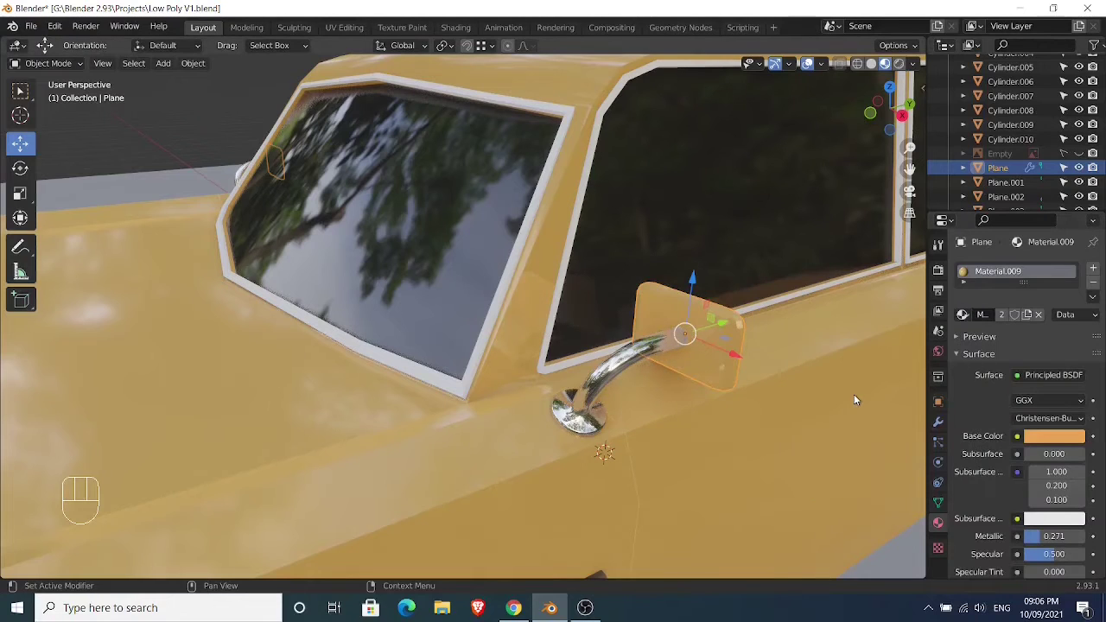
- Add Material.012 as a second material on the mirror housing, assign it to the rear-facing mirror face, and leave the housing deselected in Object Mode
middle_click_drag(854, 400, 431, 341)
key("Tab")
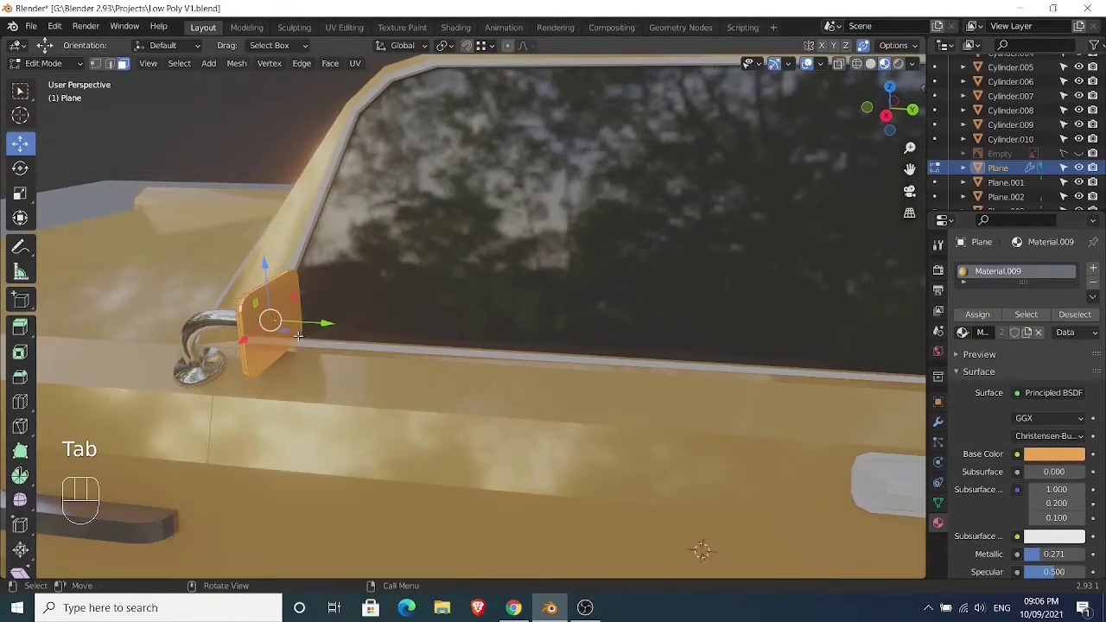
key("3")
middle_click_drag(281, 317, 242, 296, "shift")
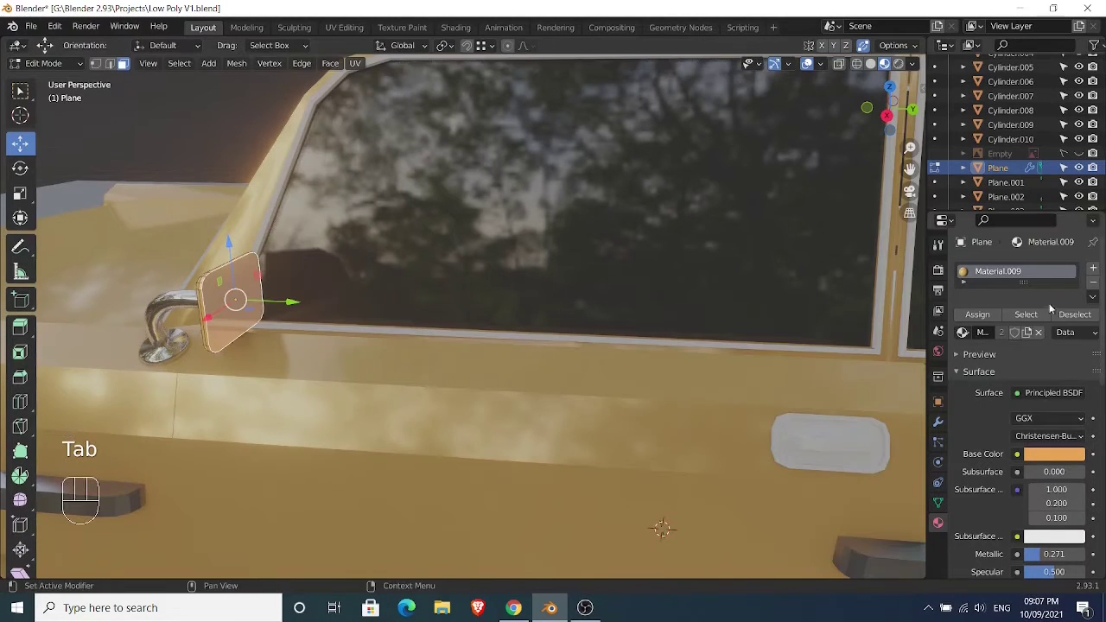
left_click(1092, 269)
left_click(965, 365)
scroll(902, 465, "down", 5)
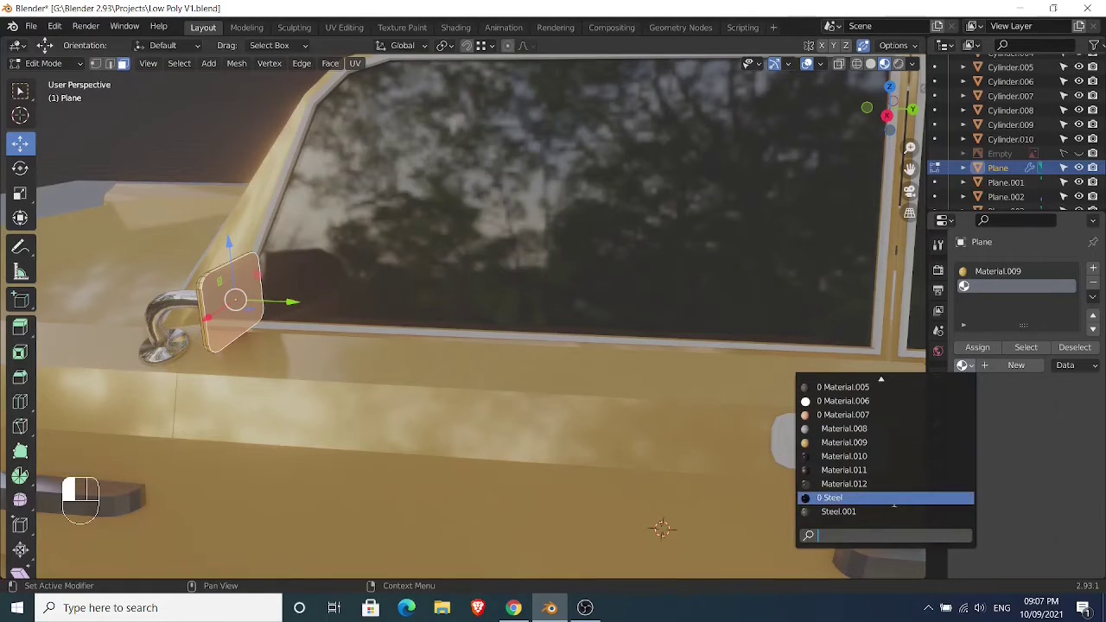
left_click(888, 484)
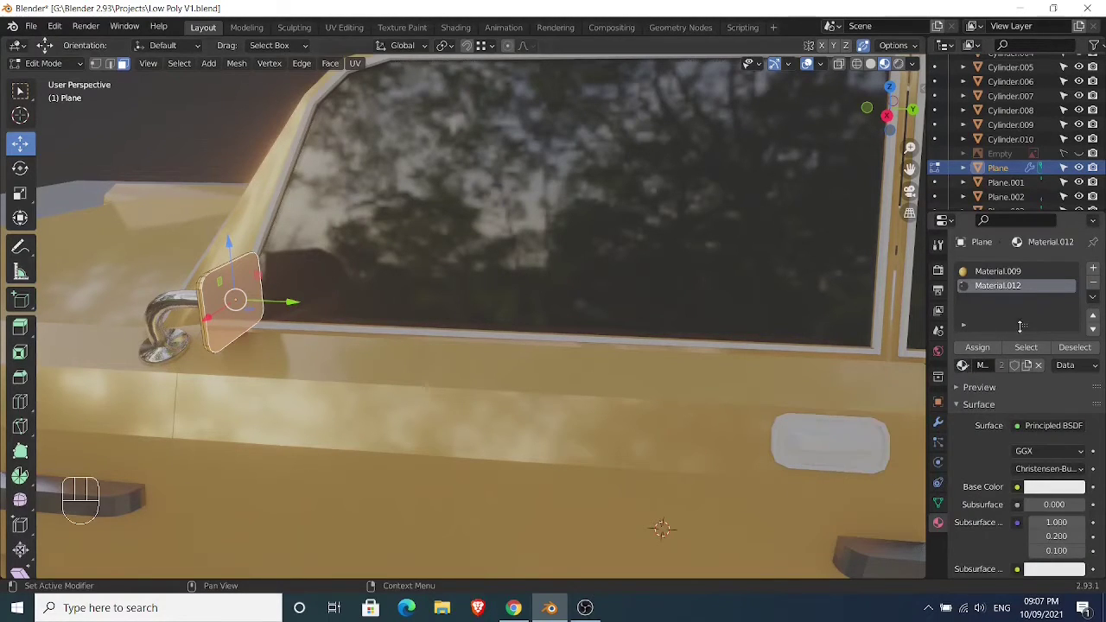
left_click(969, 349)
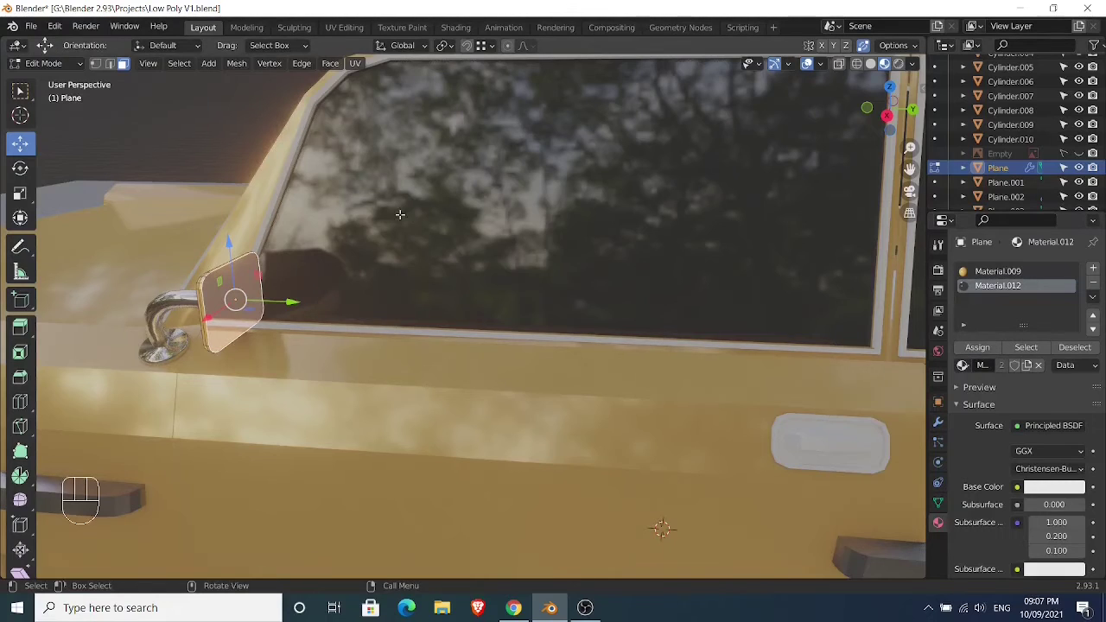
key("Tab")
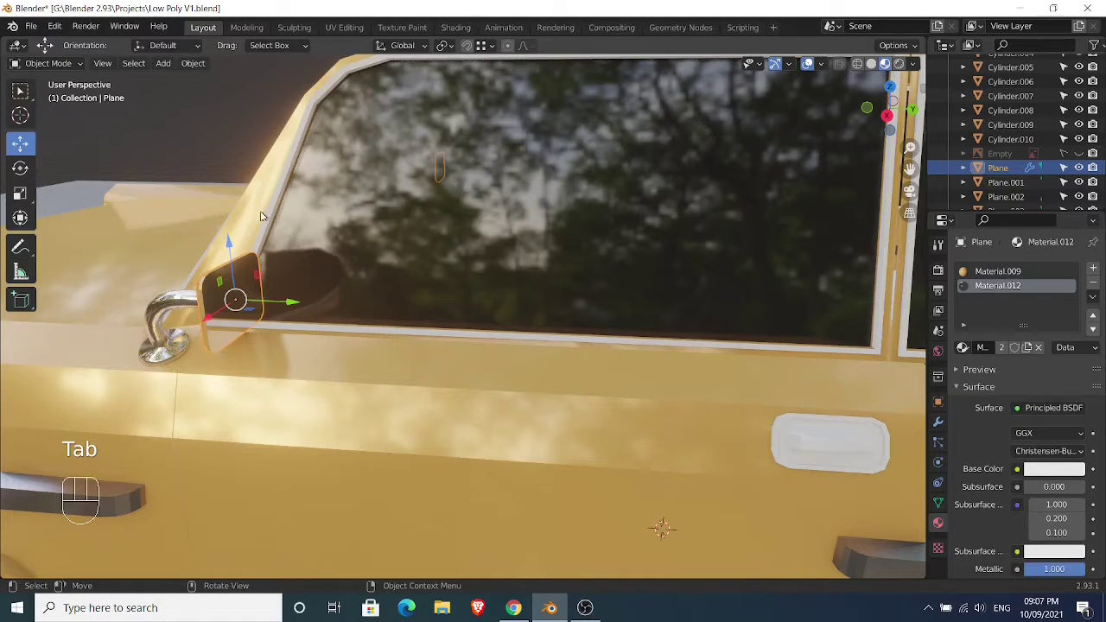
left_click(216, 134)
- Apply the existing Grill material to the whole door handle
middle_click_drag(372, 274, 523, 340)
scroll(470, 279, "down", 4)
scroll(508, 274, "up", 3)
scroll(508, 274, "up", 3)
scroll(523, 343, "up", 5)
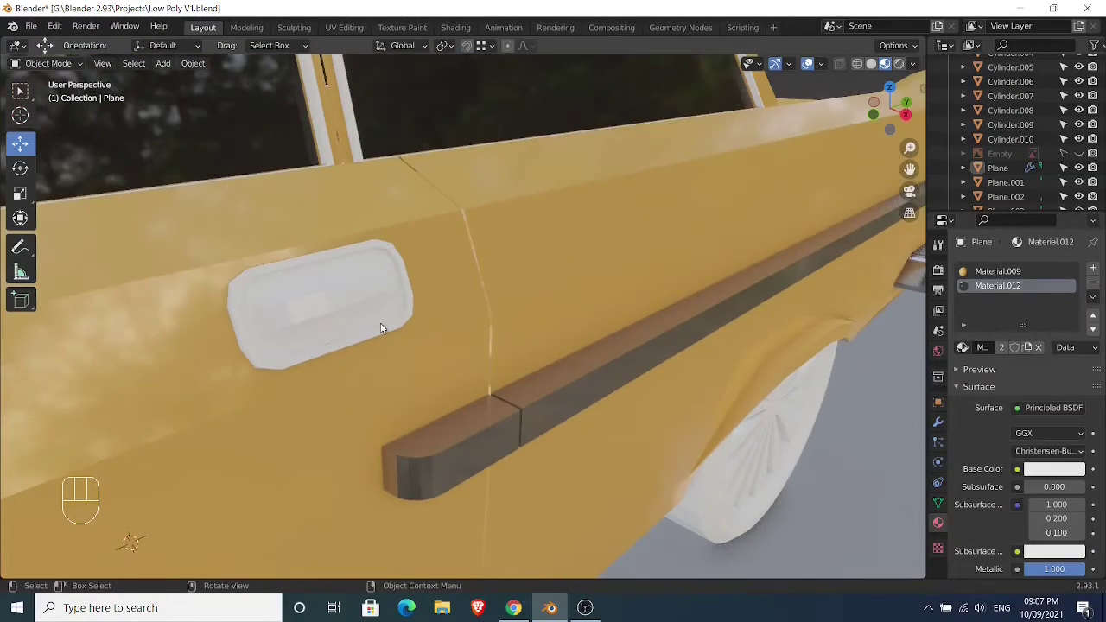
left_click(381, 328)
key("Tab")
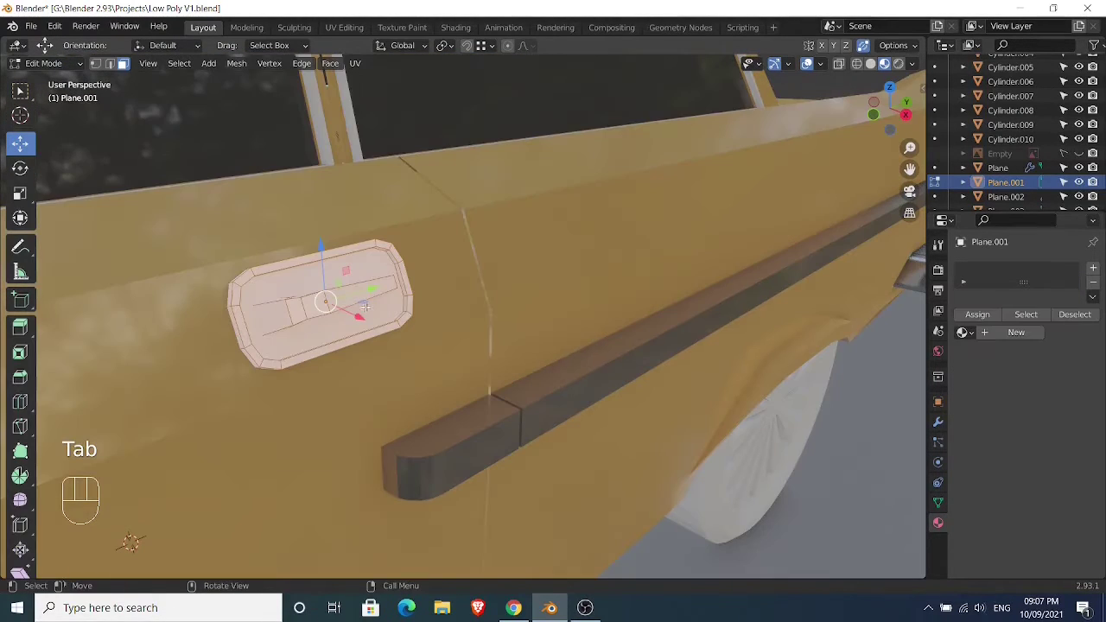
key("Tab")
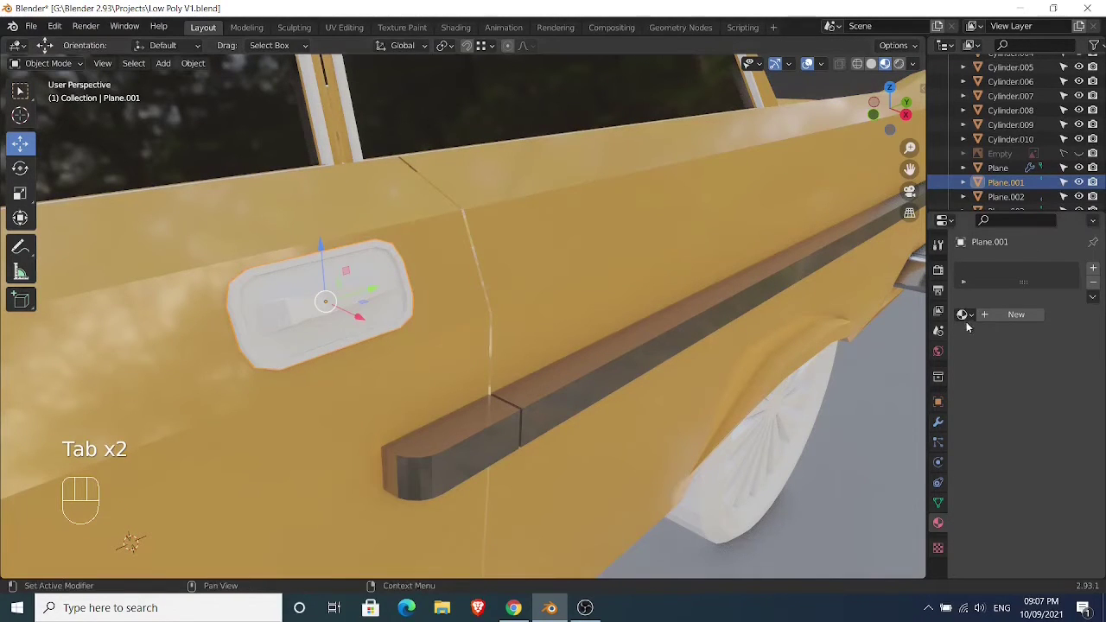
left_click(962, 315)
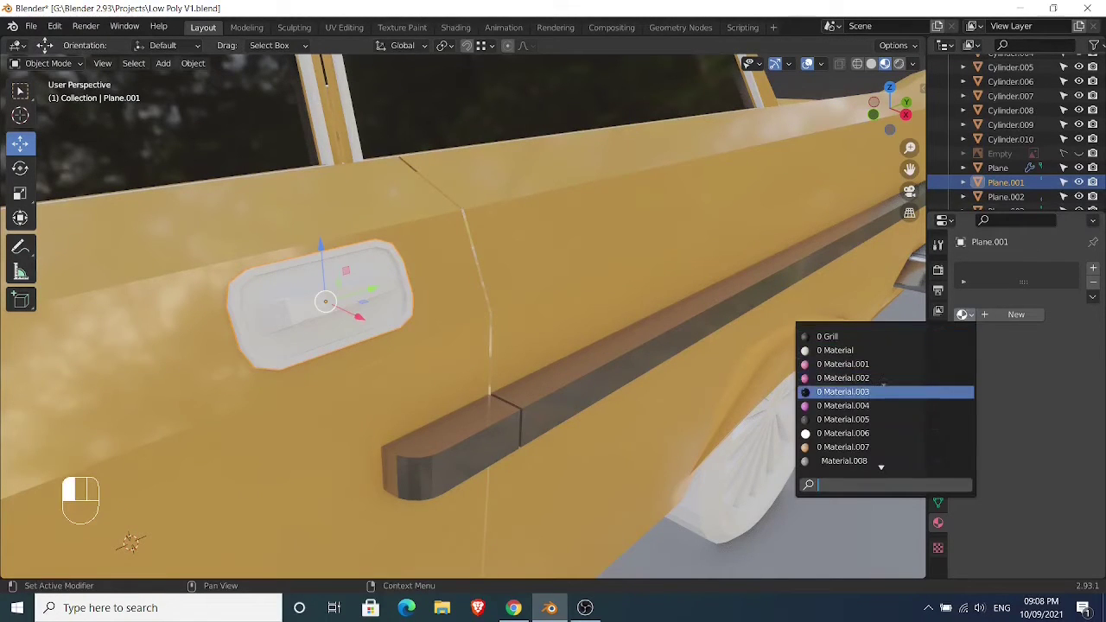
left_click(866, 337)
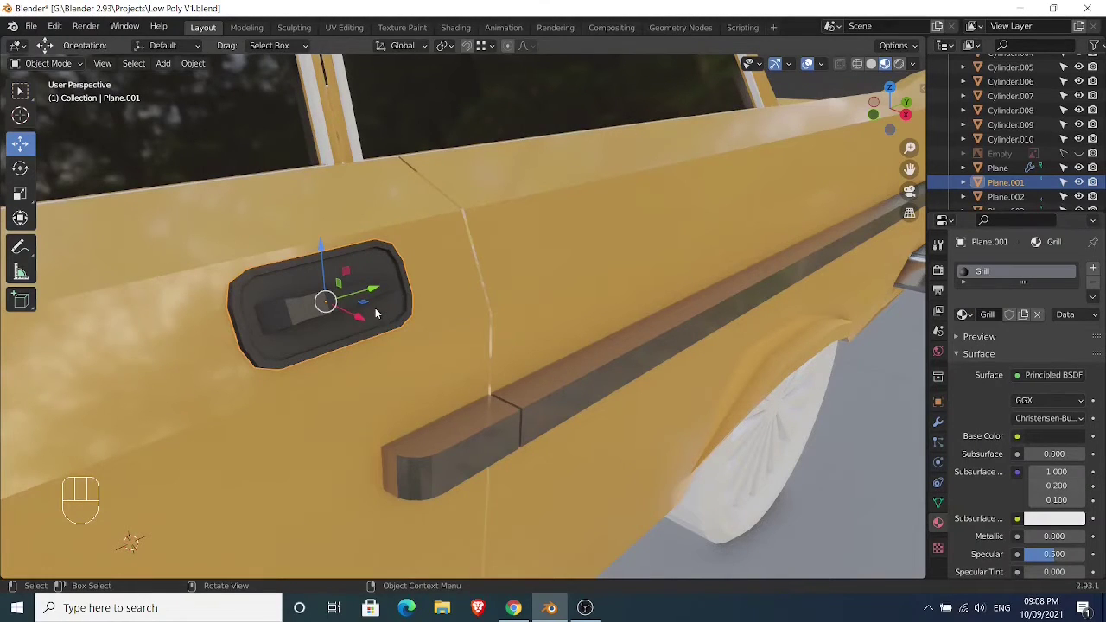
- Select all faces of the door handle's lever, add Material.005 as a second material and assign it to them
key("Tab")
key("3")
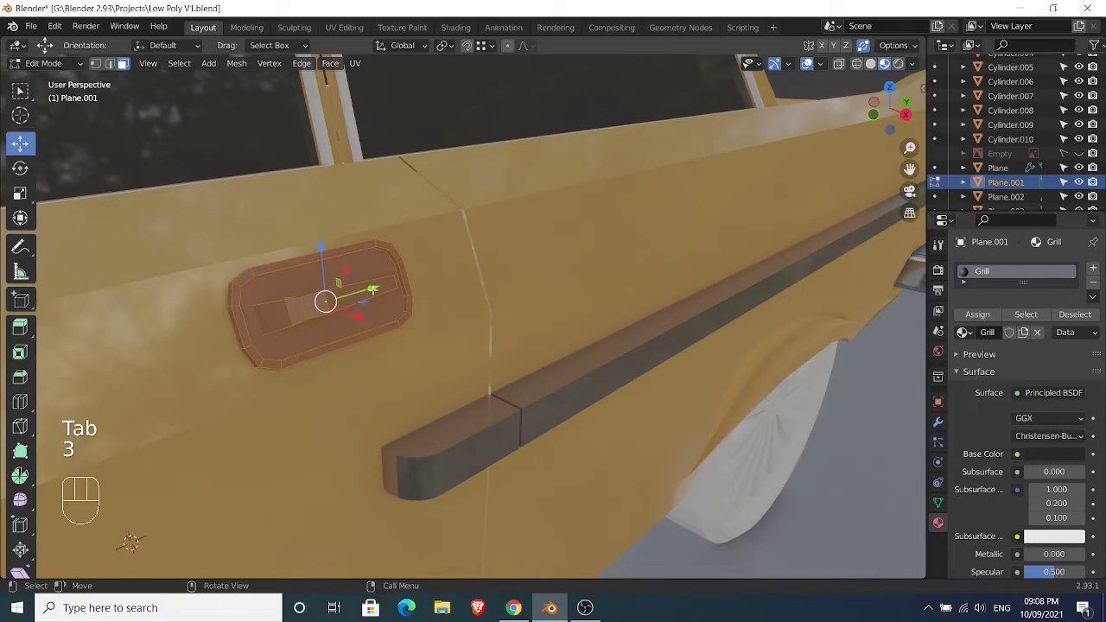
left_click(372, 289)
key("ctrl+KP_Add")
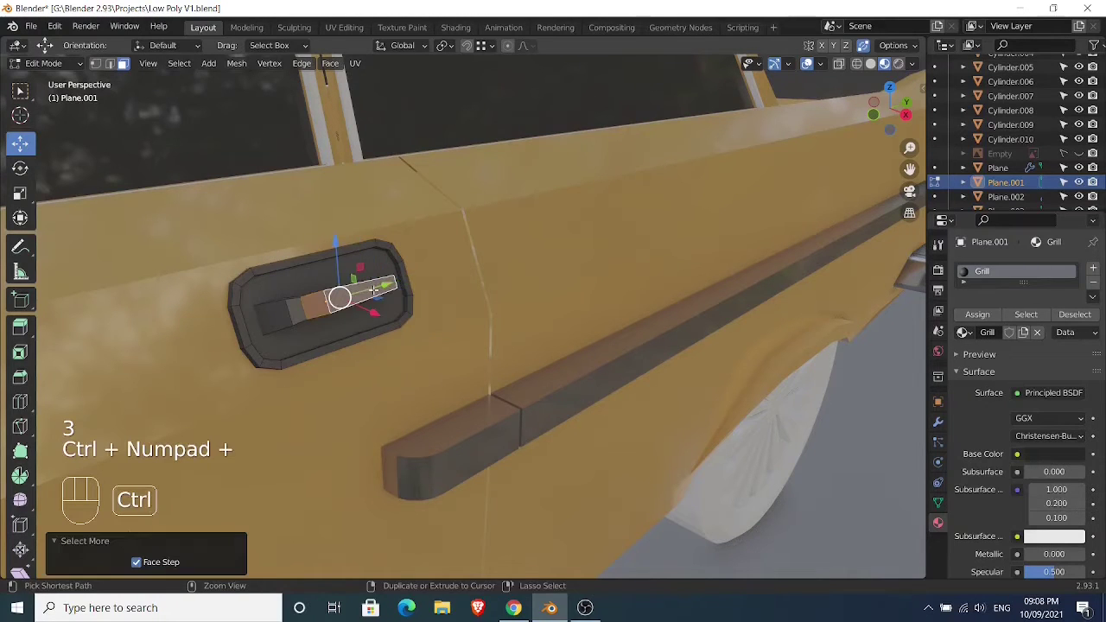
key("ctrl+KP_Add")
key("ctrl+KP_Add")
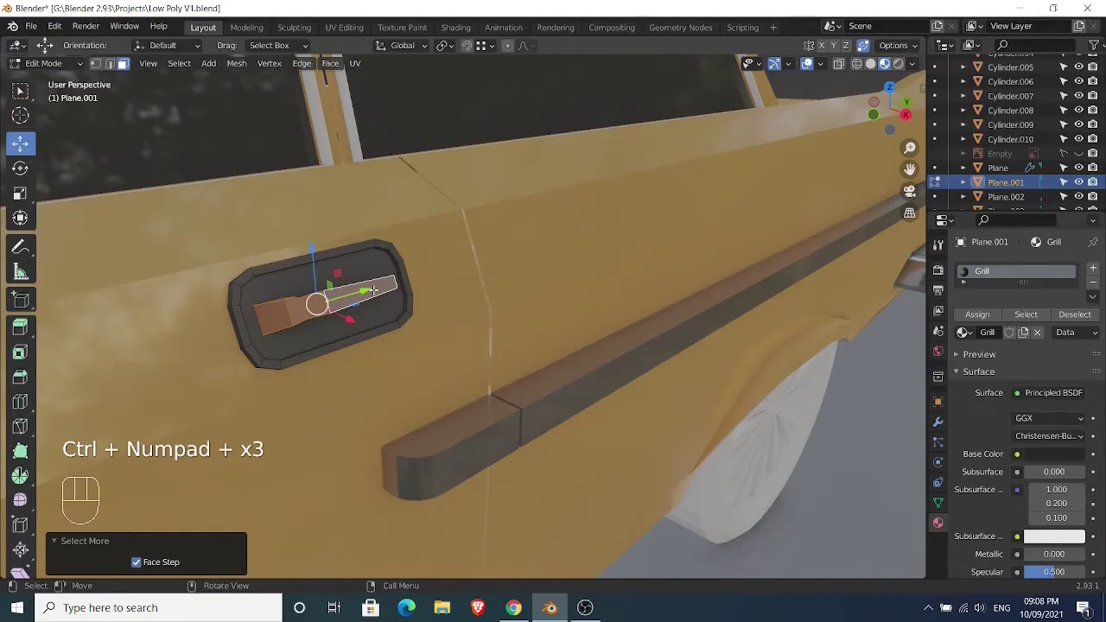
middle_click_drag(367, 292, 366, 254)
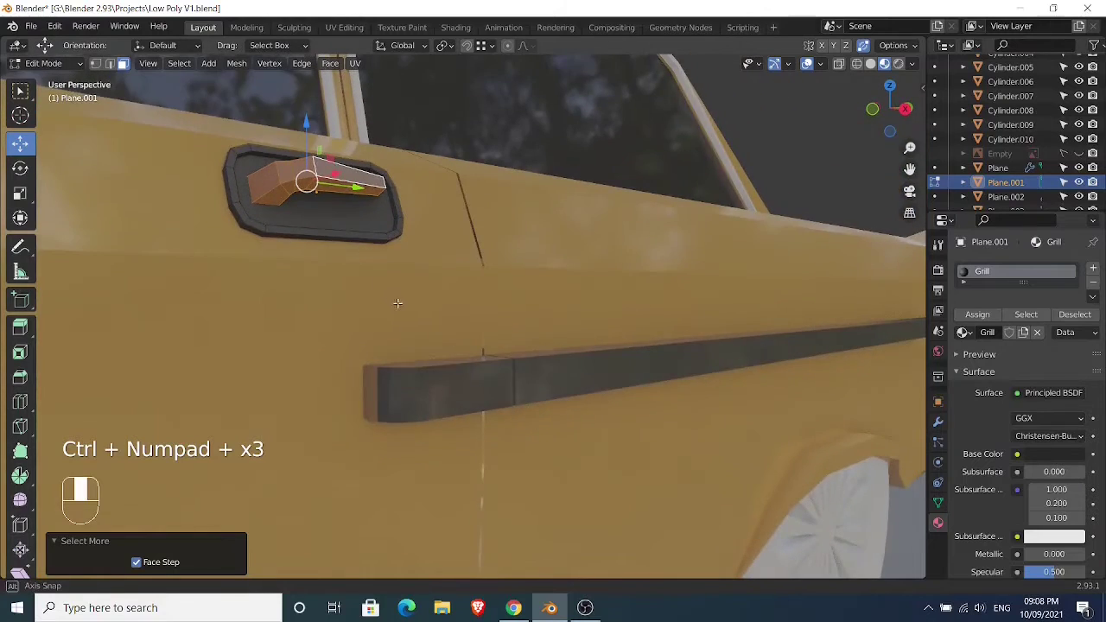
middle_click_drag(397, 303, 386, 341)
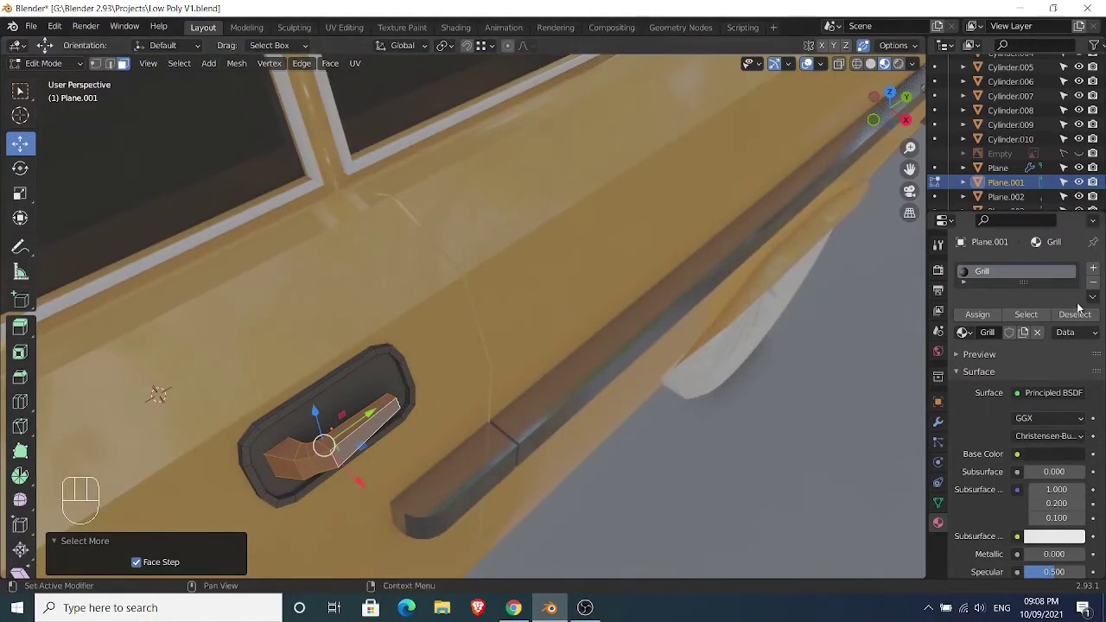
left_click(1093, 268)
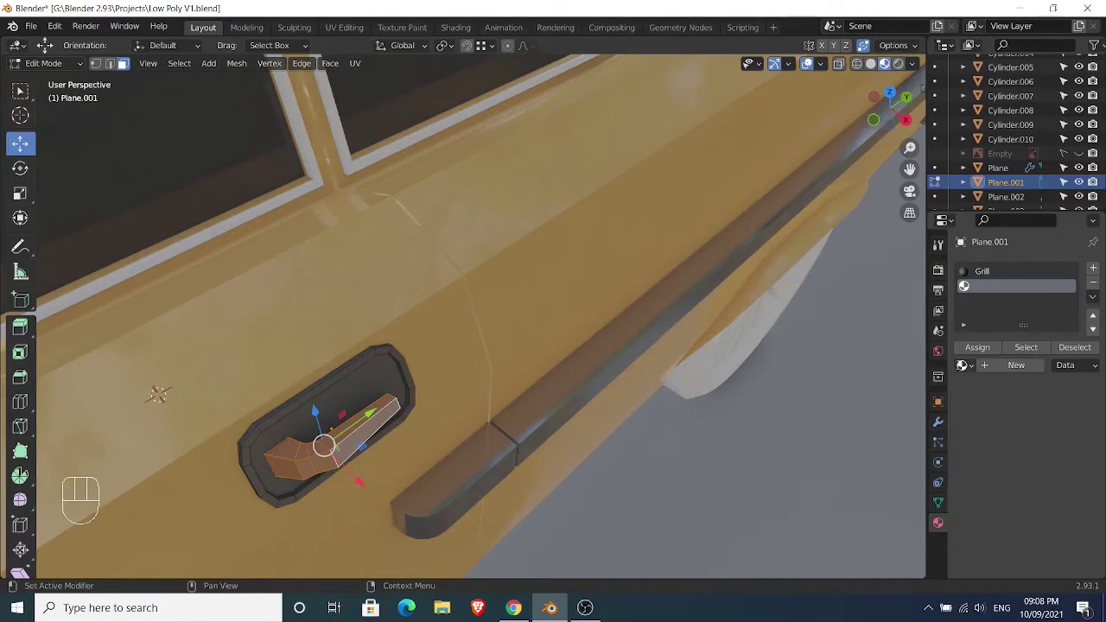
left_click(963, 365)
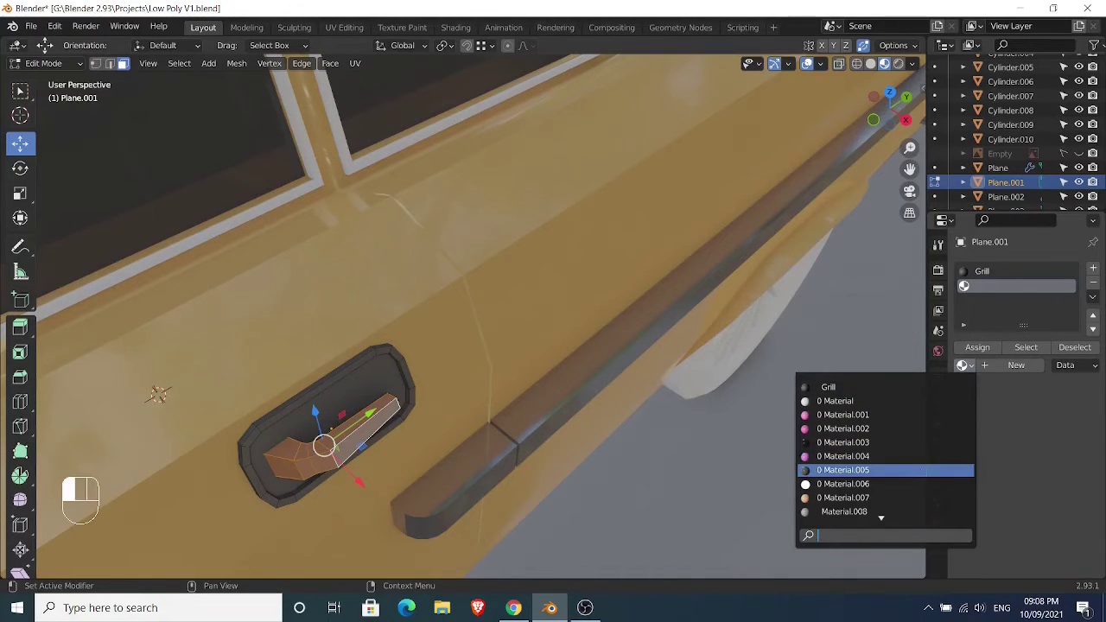
left_click(842, 470)
left_click(979, 347)
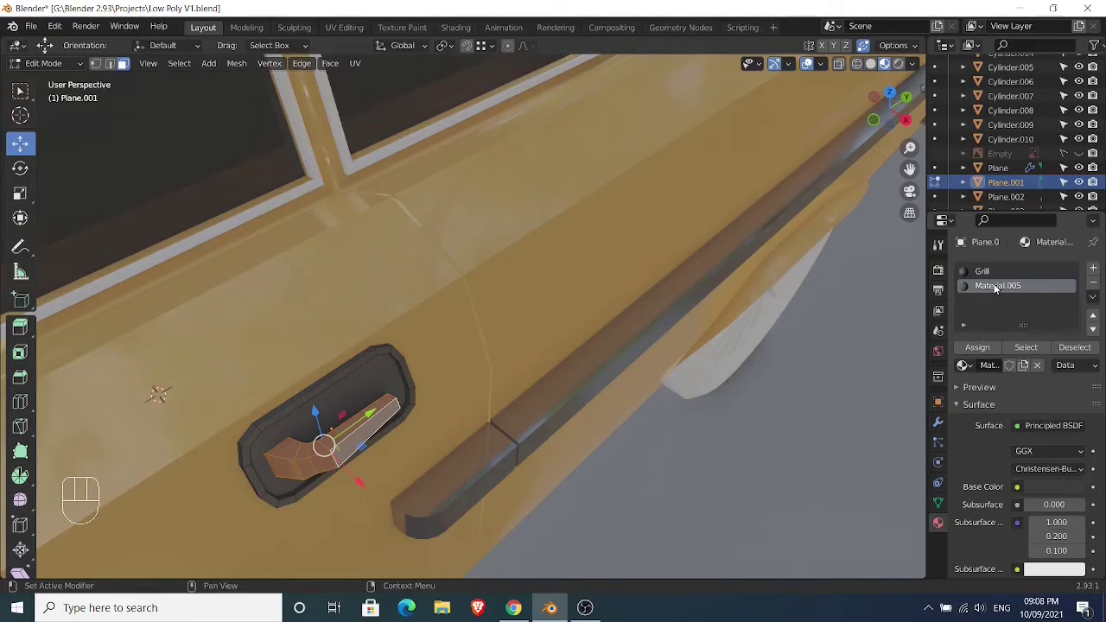
- Replace the door handle's second material with Material.012, assign it to the lever faces, and deselect the handle in Object Mode
left_click(963, 364)
scroll(905, 446, "down", 8)
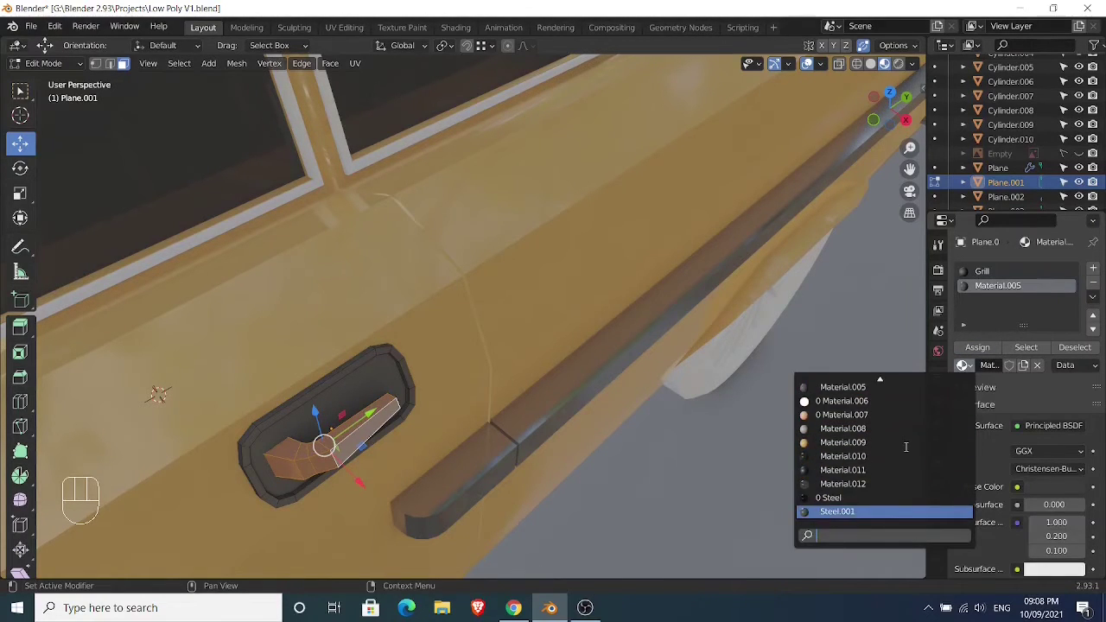
left_click(879, 483)
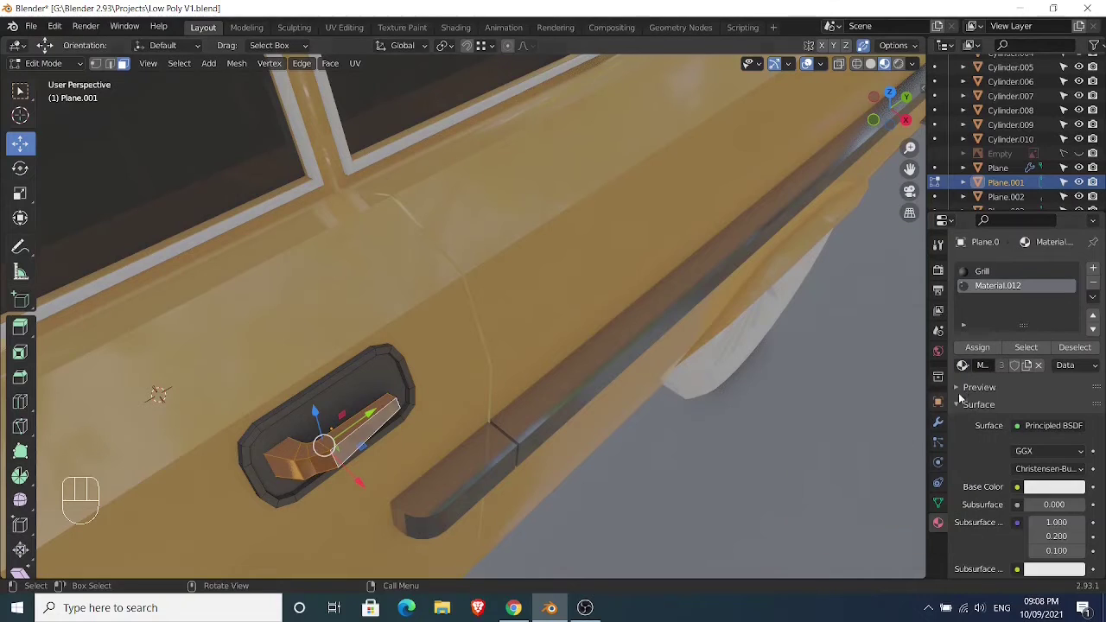
left_click(973, 349)
key("Tab")
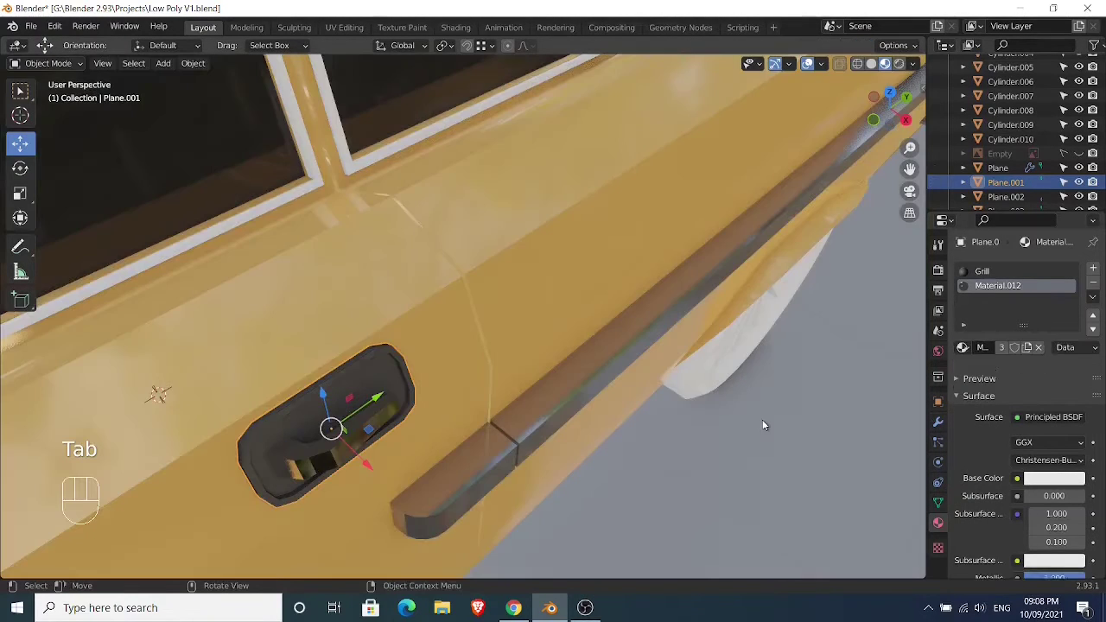
left_click(762, 420)
middle_click_drag(762, 419, 742, 388)
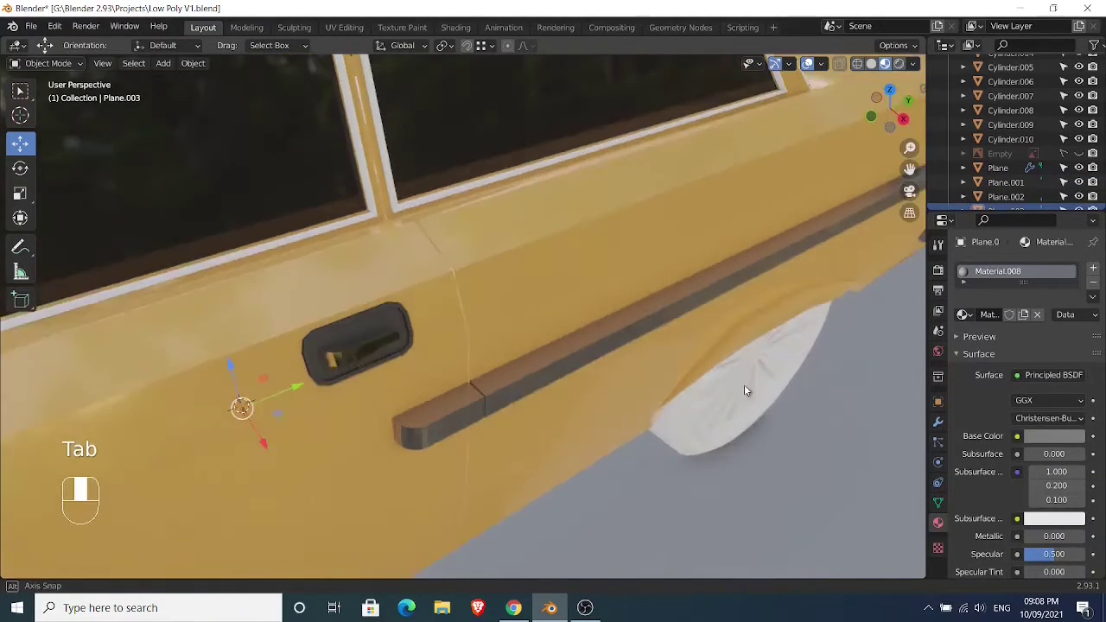
scroll(743, 387, "down", 6)
scroll(682, 366, "up", 2)
middle_click_drag(681, 366, 689, 343)
scroll(723, 336, "down", 2, "shift")
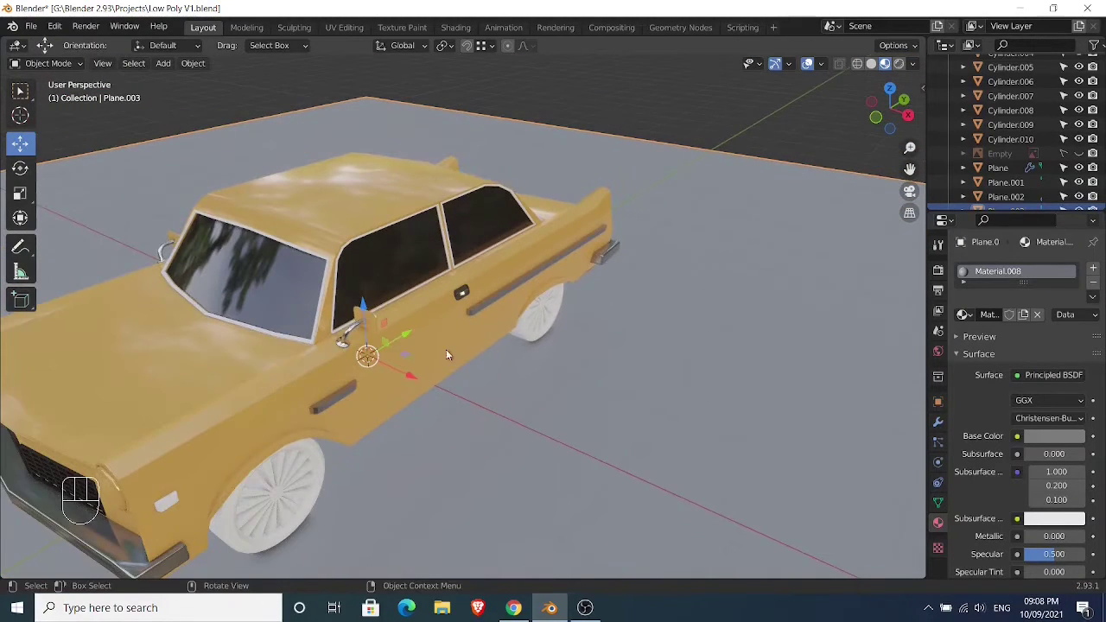
- Rename the side mirror's Material.012 as Shiny
left_click(351, 329)
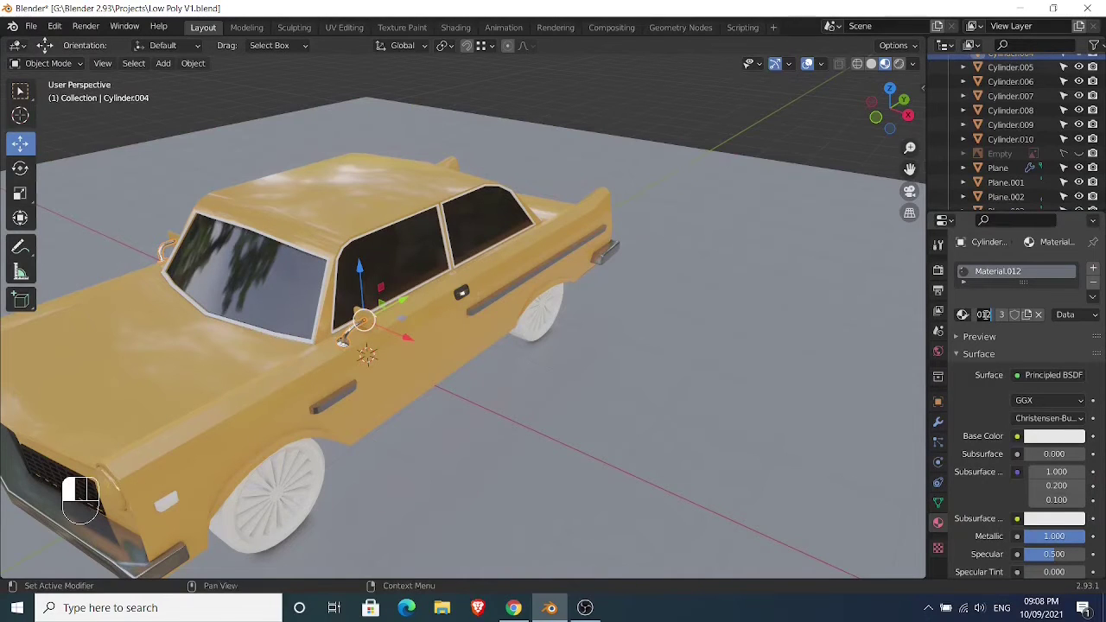
key("shift")
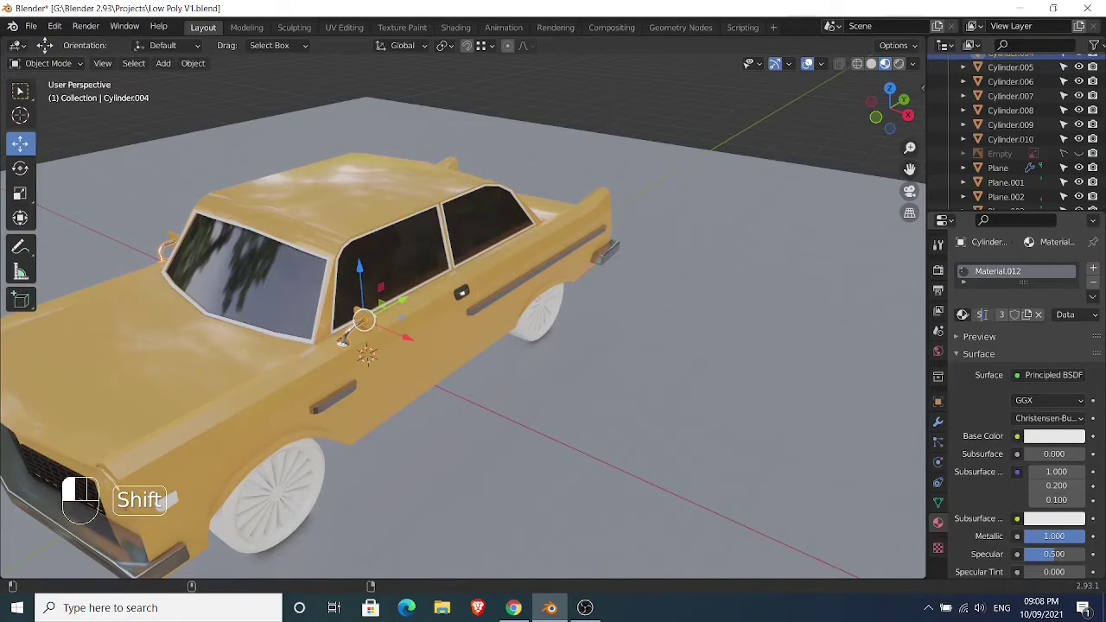
key("Return")
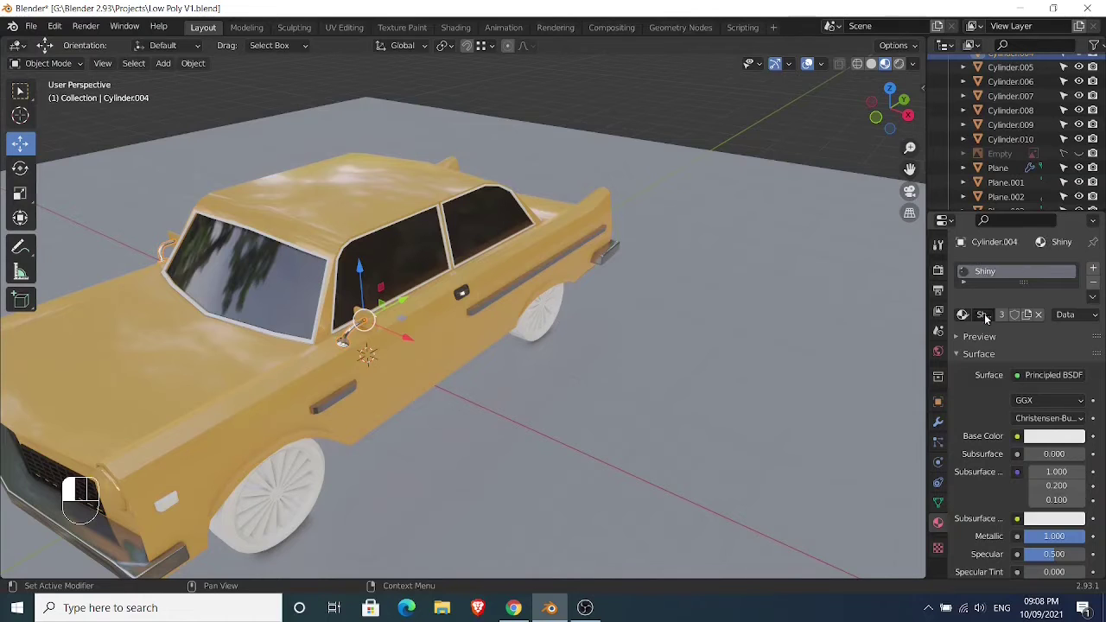
- Remove the steel material from the short front side trim strip and apply the Shiny material instead
scroll(541, 242, "up", 5)
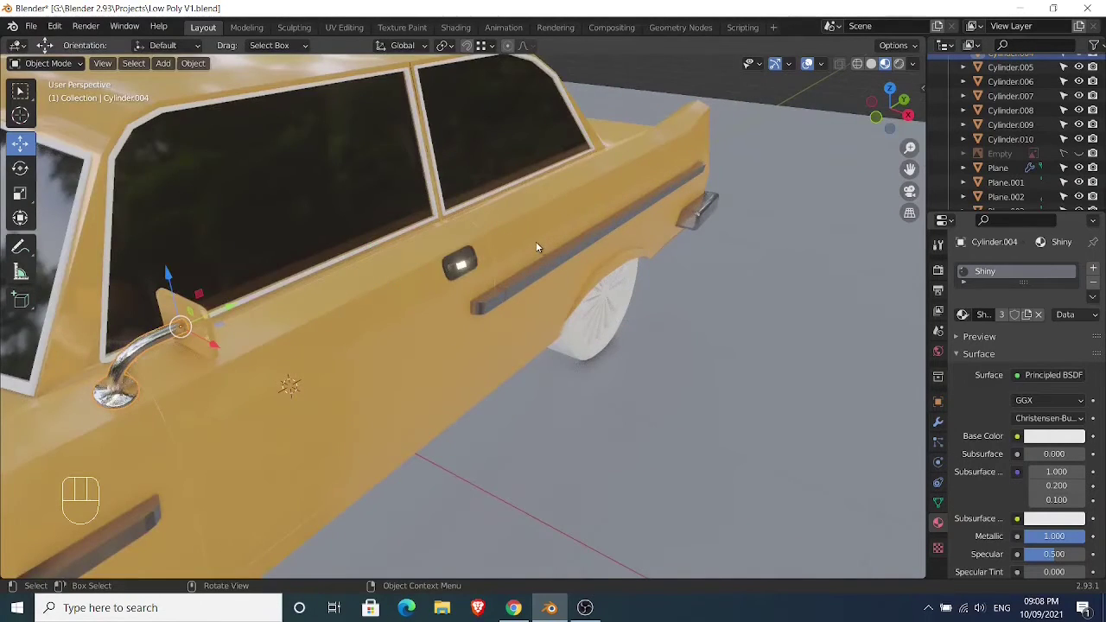
scroll(536, 241, "down", 3)
left_click(265, 448)
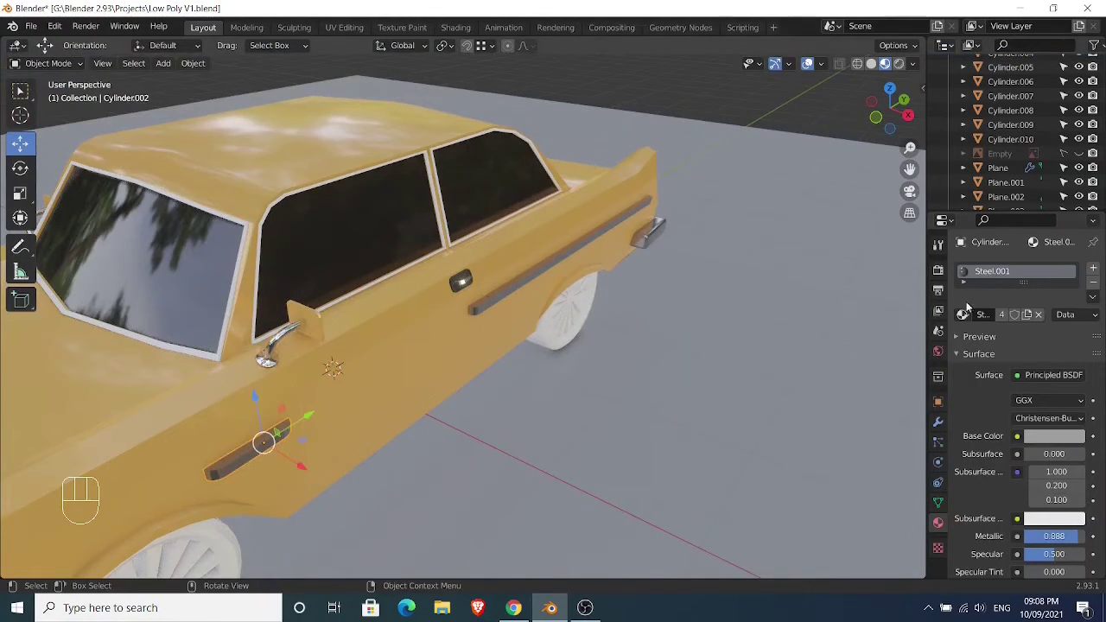
left_click(1093, 283)
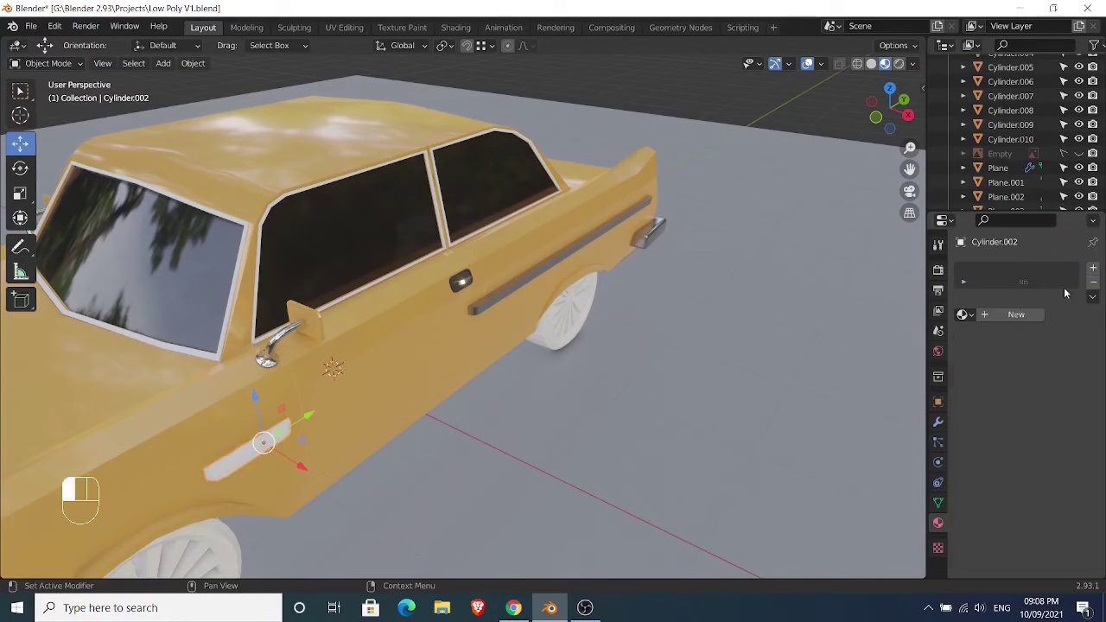
left_click(961, 315)
scroll(895, 364, "down", 10)
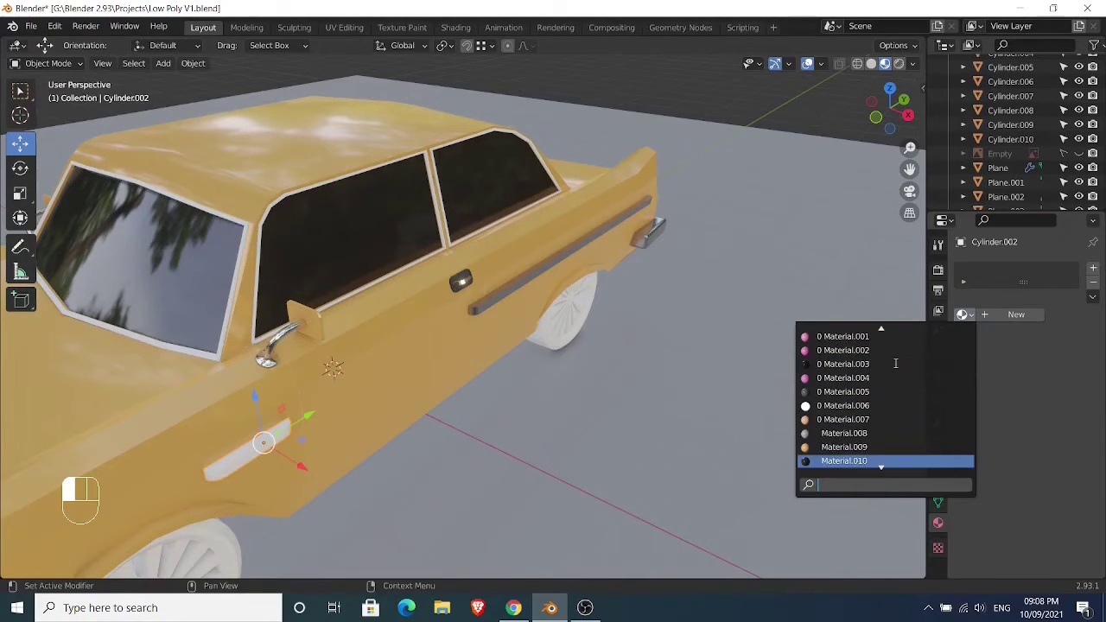
scroll(895, 363, "down", 2)
left_click(851, 432)
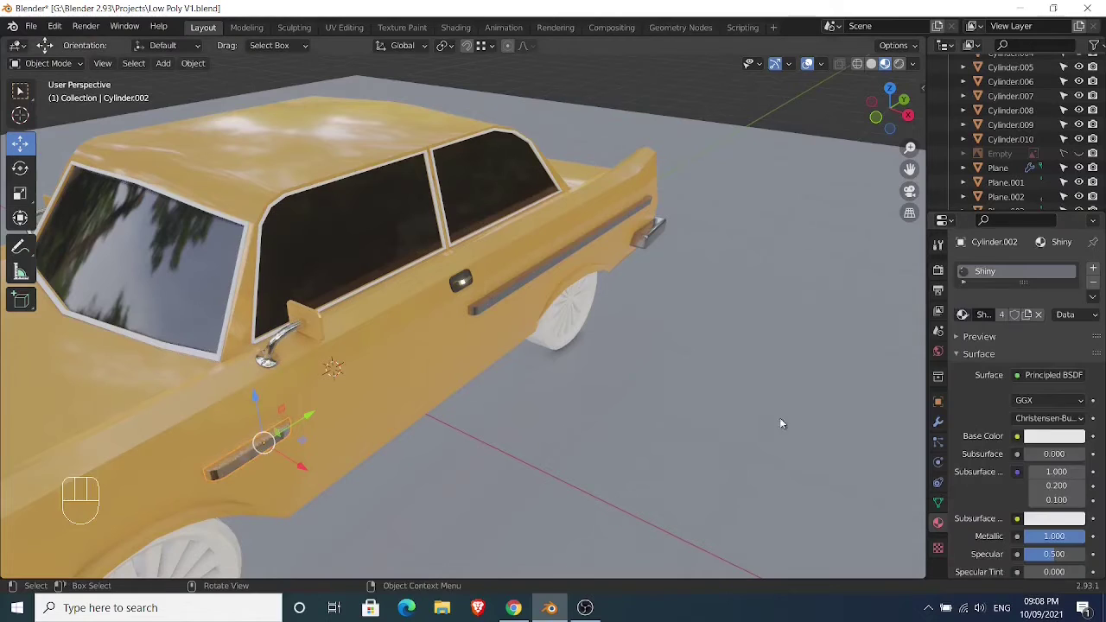
- Change the long rear side trim strip's material to Shiny and deselect the strip
left_click(549, 263)
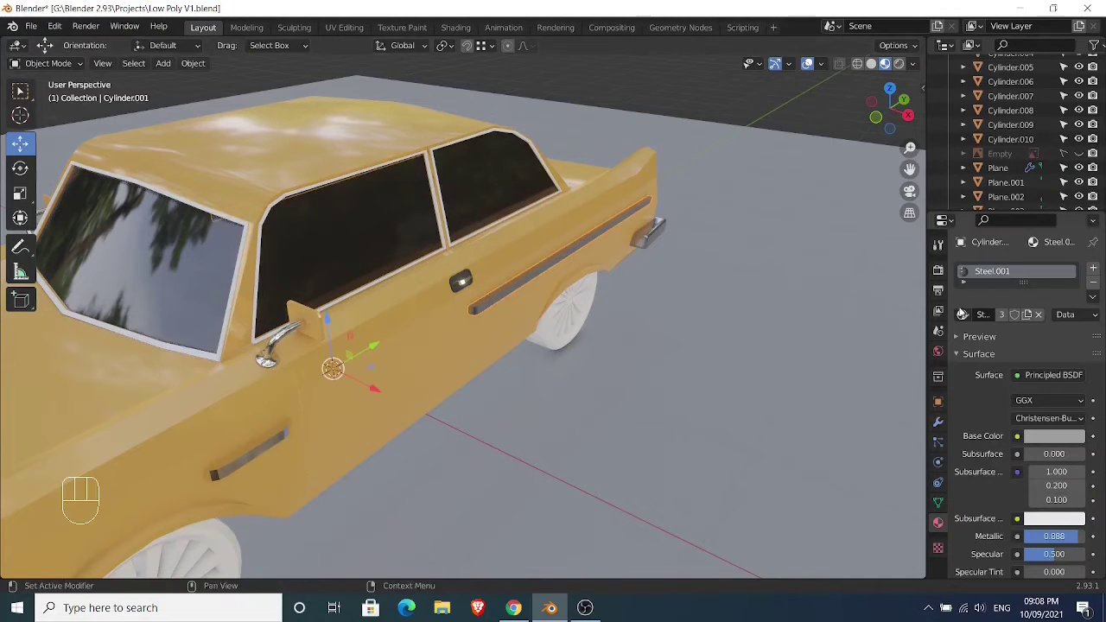
left_click(961, 315)
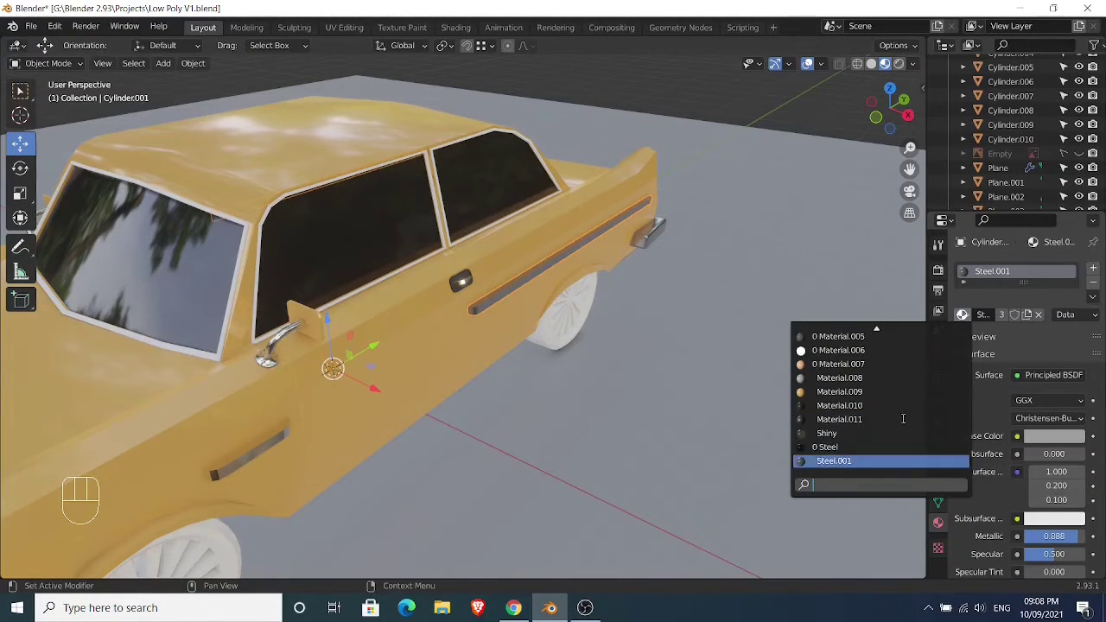
left_click(897, 430)
middle_click_drag(710, 272, 652, 301)
left_click(717, 327)
- Enter Edit Mode on the car body and select the headlight's lens faces, growing the selection five times from its centre face
middle_click_drag(585, 301, 575, 286)
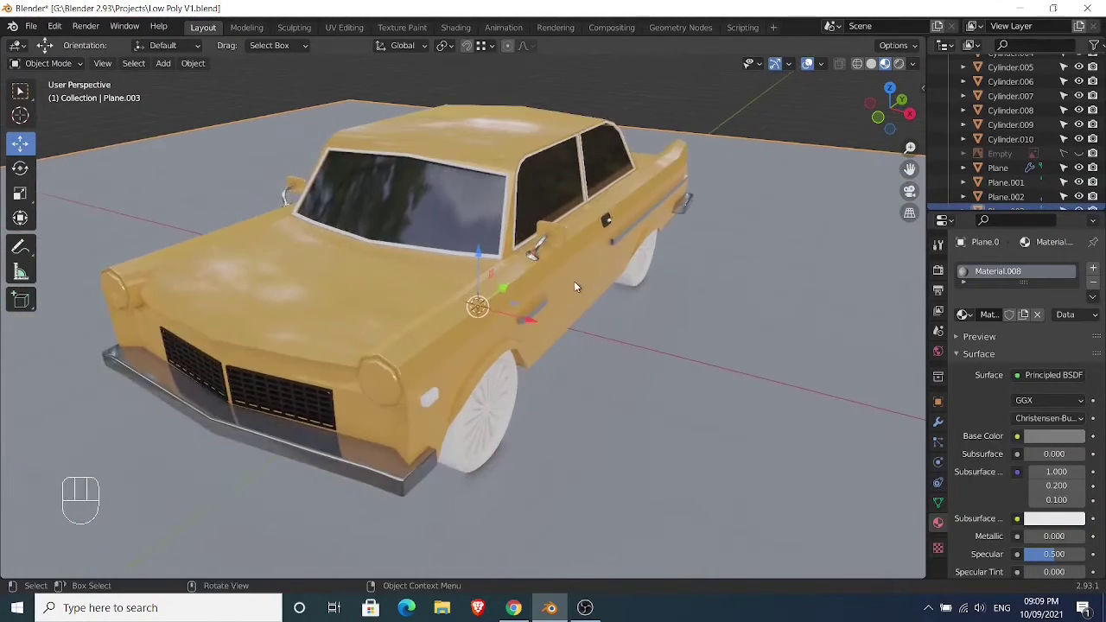
middle_click_drag(651, 273, 524, 294, "shift")
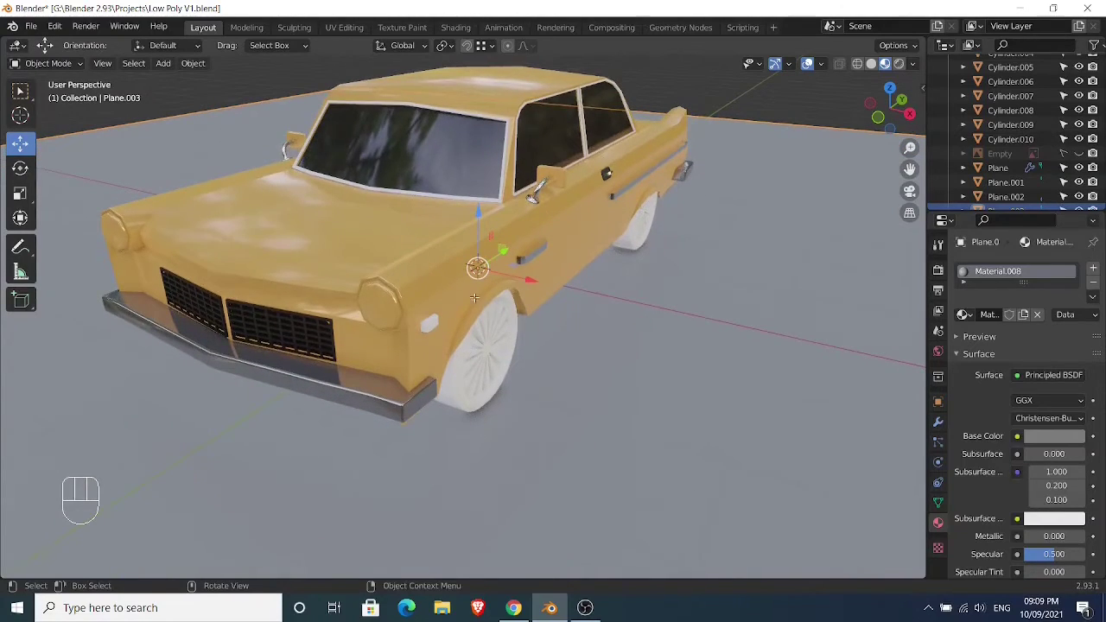
key("Tab")
key("Tab")
left_click(405, 291)
key("Tab")
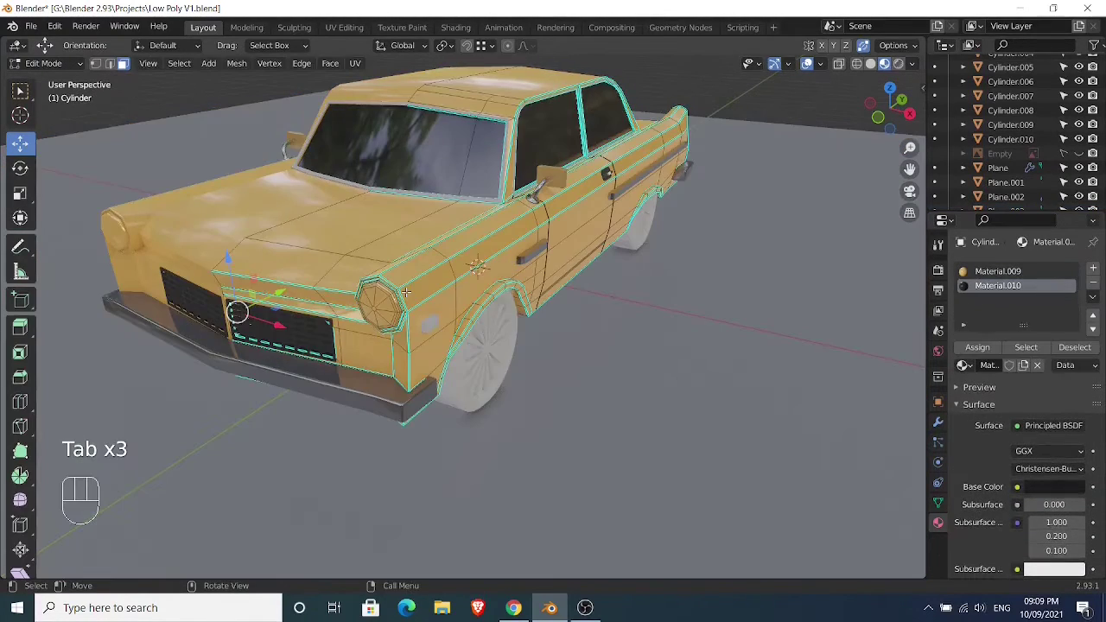
scroll(405, 291, "up", 4)
middle_click_drag(405, 291, 436, 293)
scroll(428, 292, "up", 2)
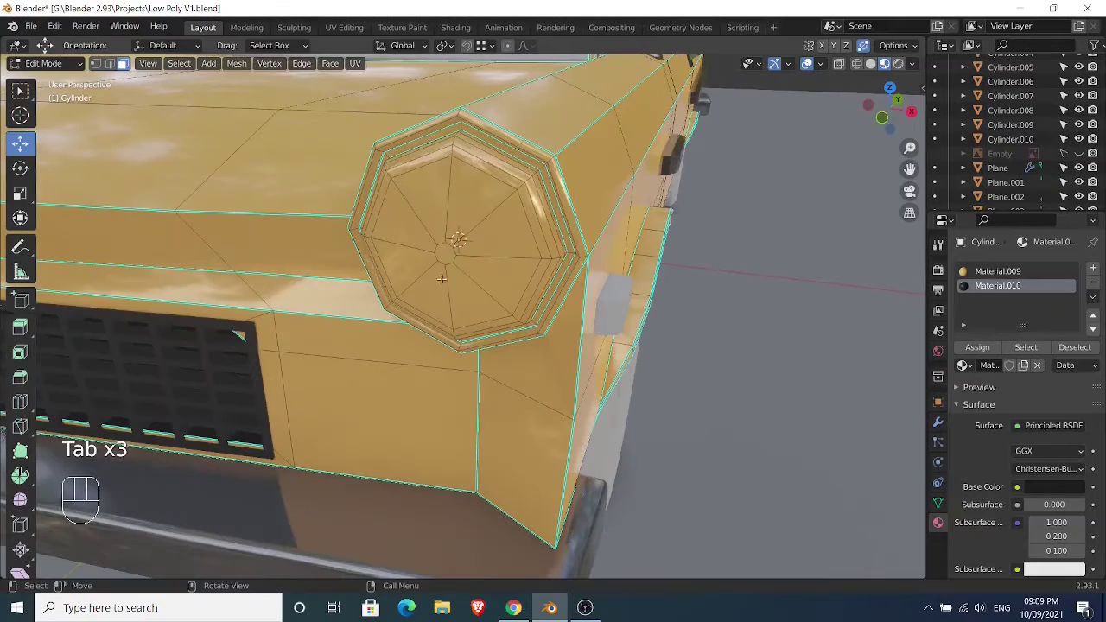
key("3")
left_click(444, 254)
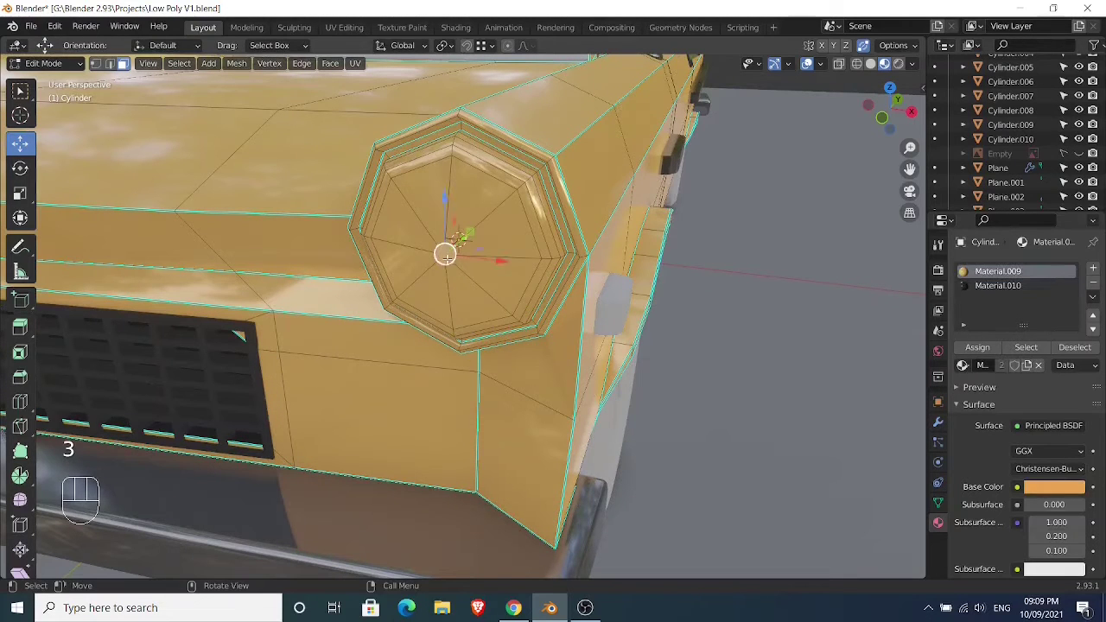
key("ctrl+KP_Add")
key("ctrl+KP_Add")
key("ctrl+KP_Add")
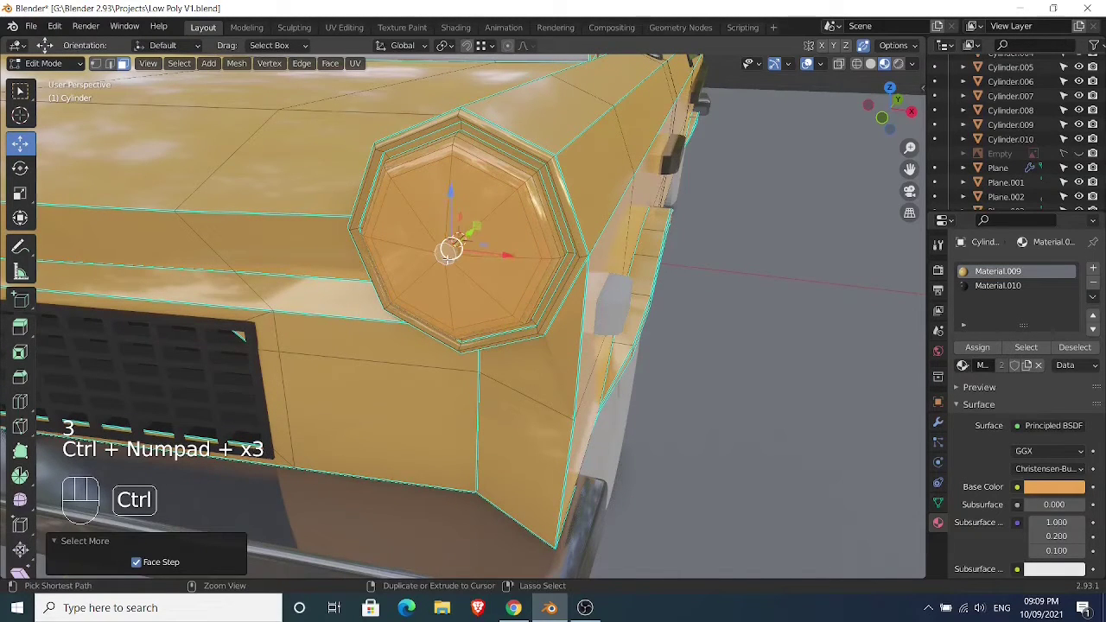
key("ctrl+KP_Add")
key("ctrl+KP_Add")
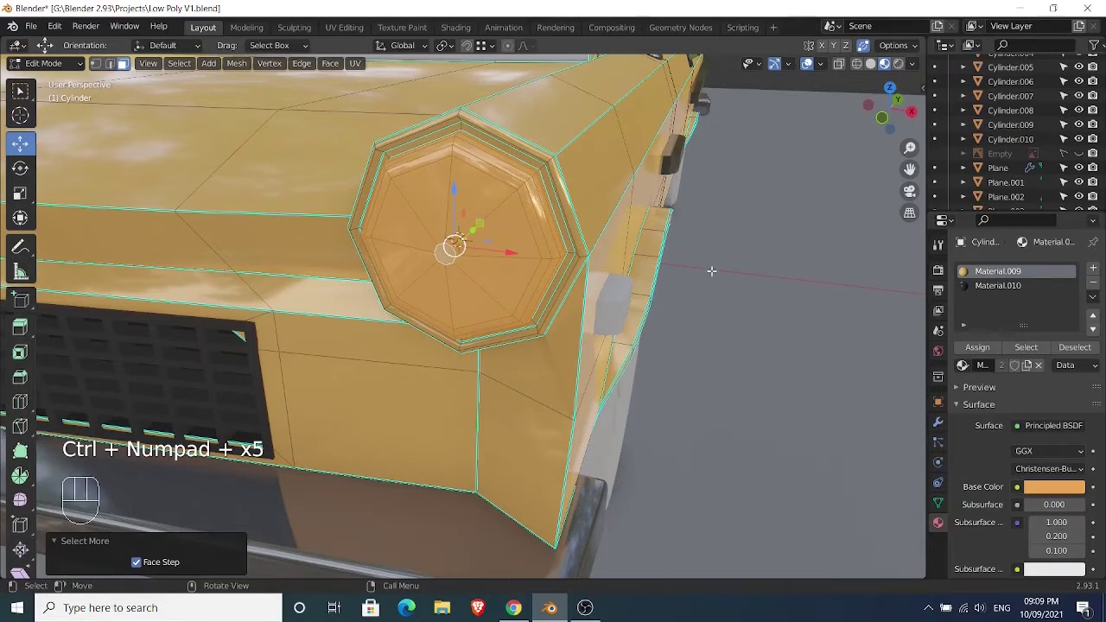
- Add a third material slot to the car body with a new material and set its surface shader to Emission
left_click(1092, 269)
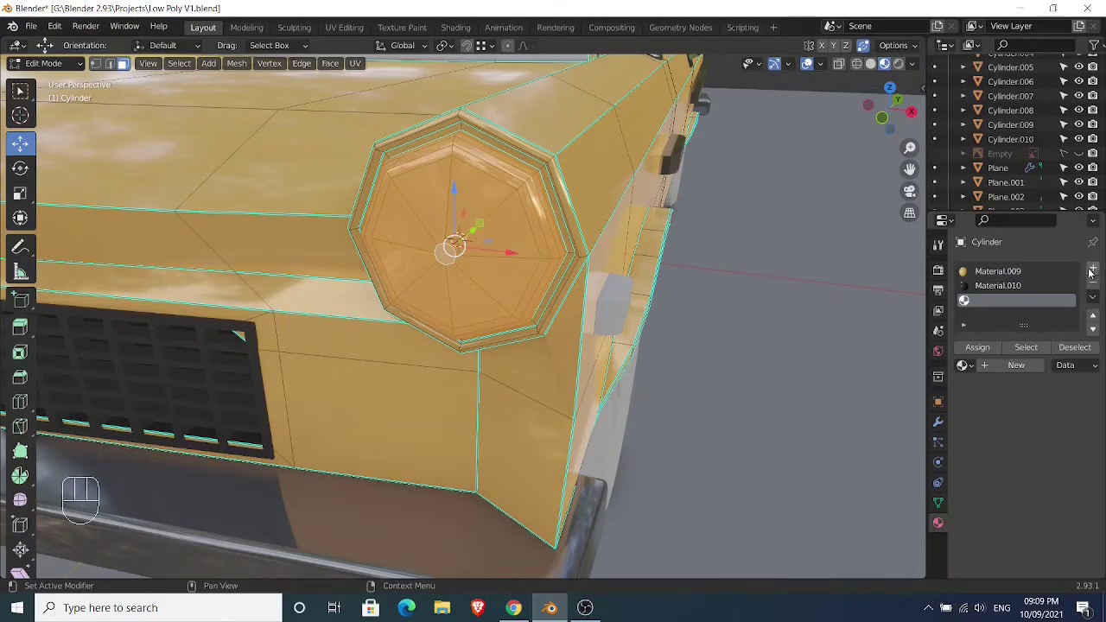
left_click(985, 367)
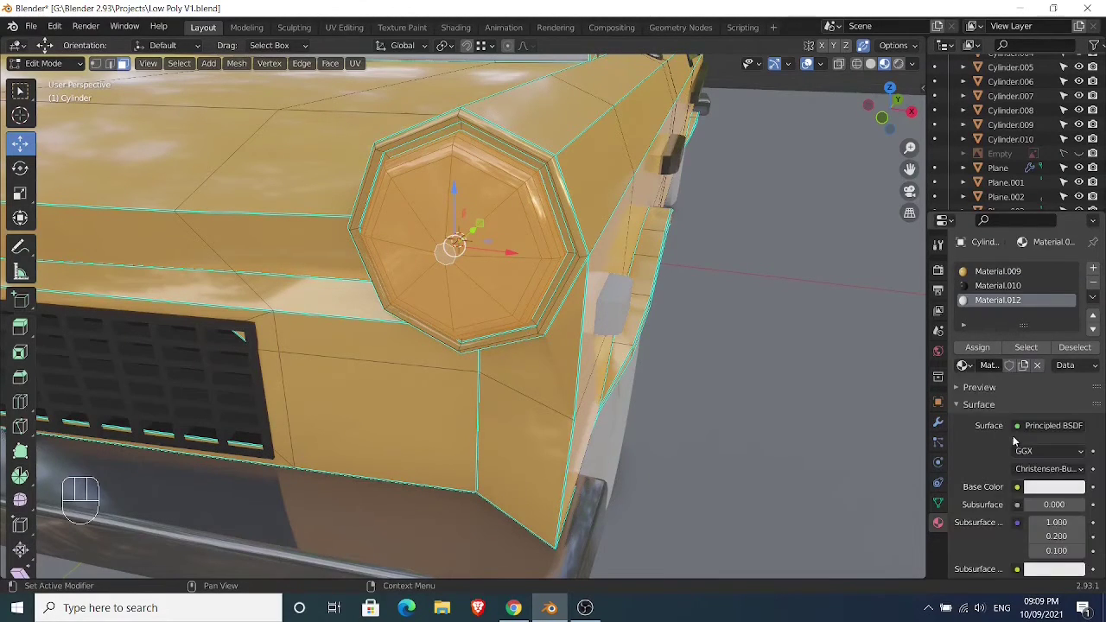
scroll(1015, 442, "down", 2)
left_click(1034, 357)
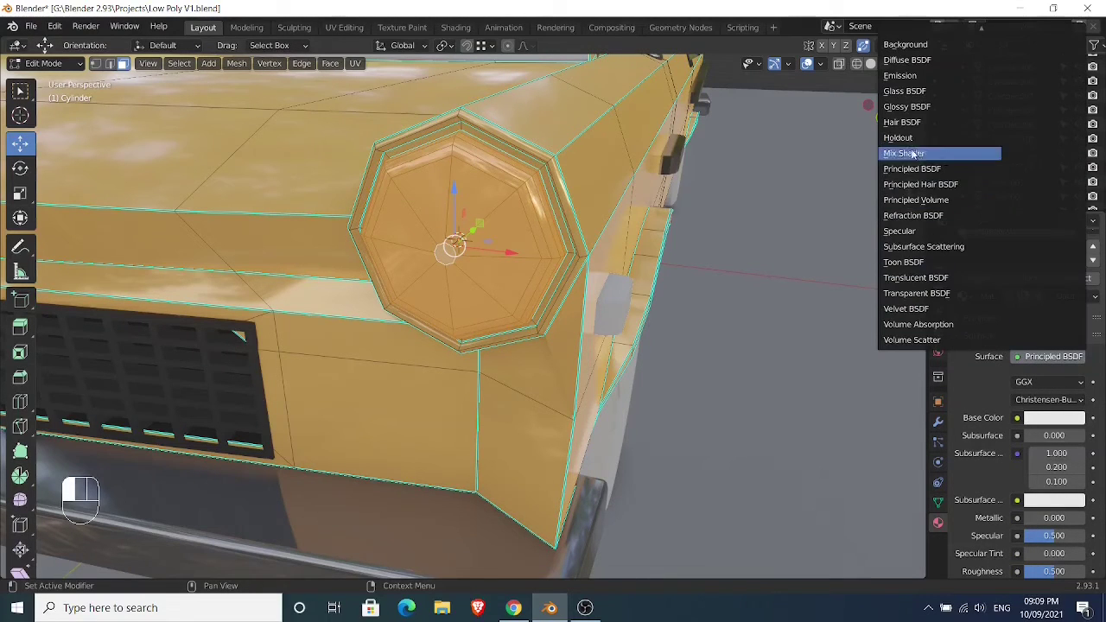
left_click(901, 75)
- Set the emission colour to pale yellow, hue 0.153 and saturation 0.574, with a strength of 40
left_click(1045, 418)
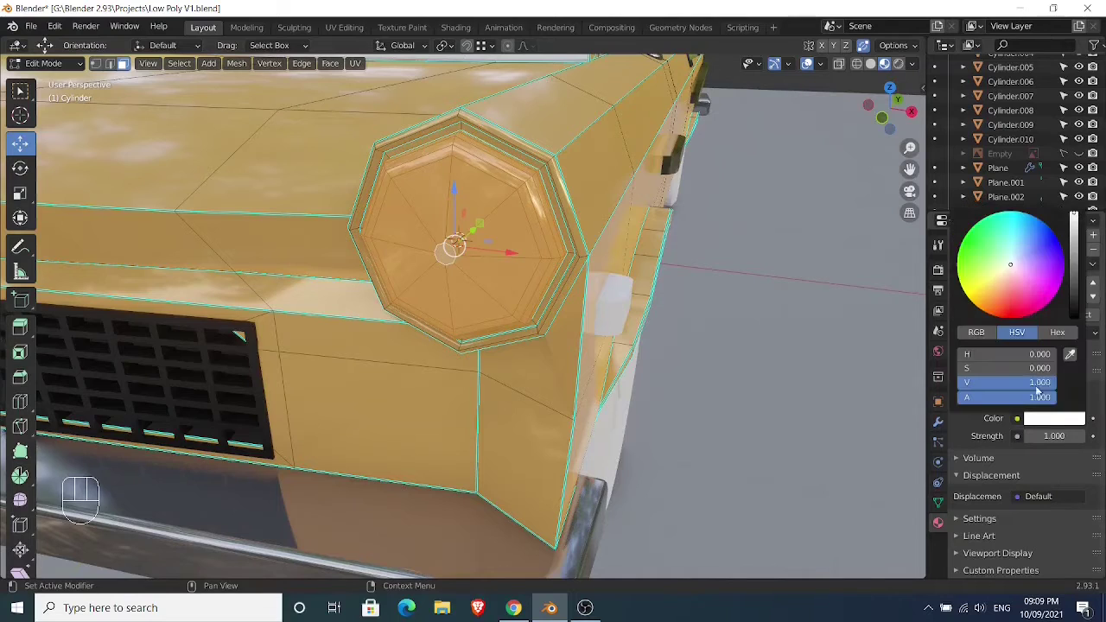
left_click_drag(1012, 277, 997, 272)
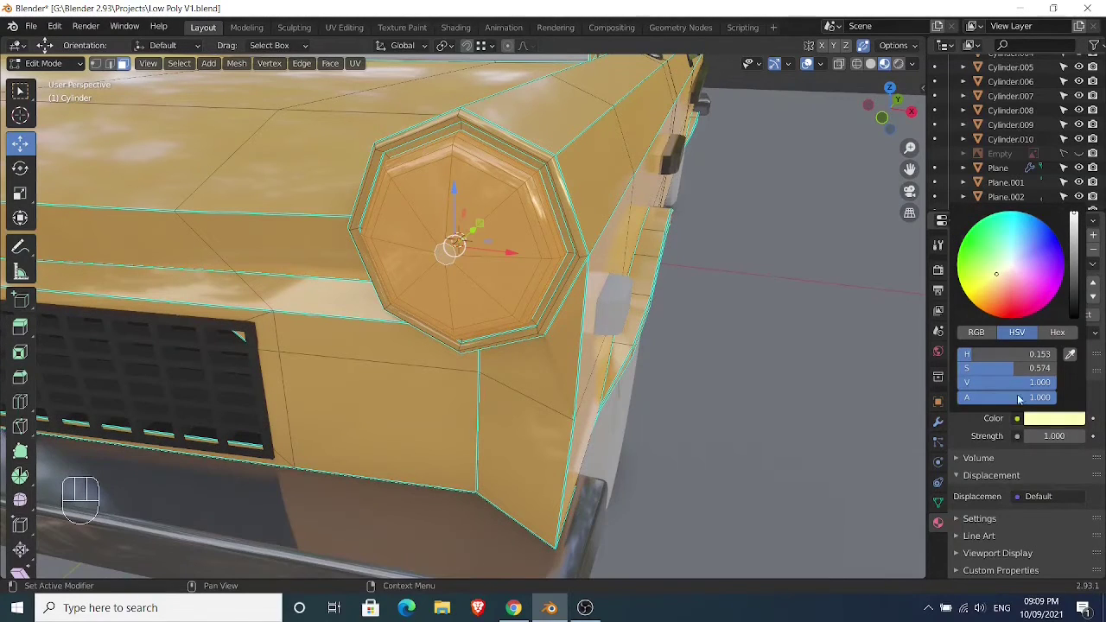
left_click(1054, 436)
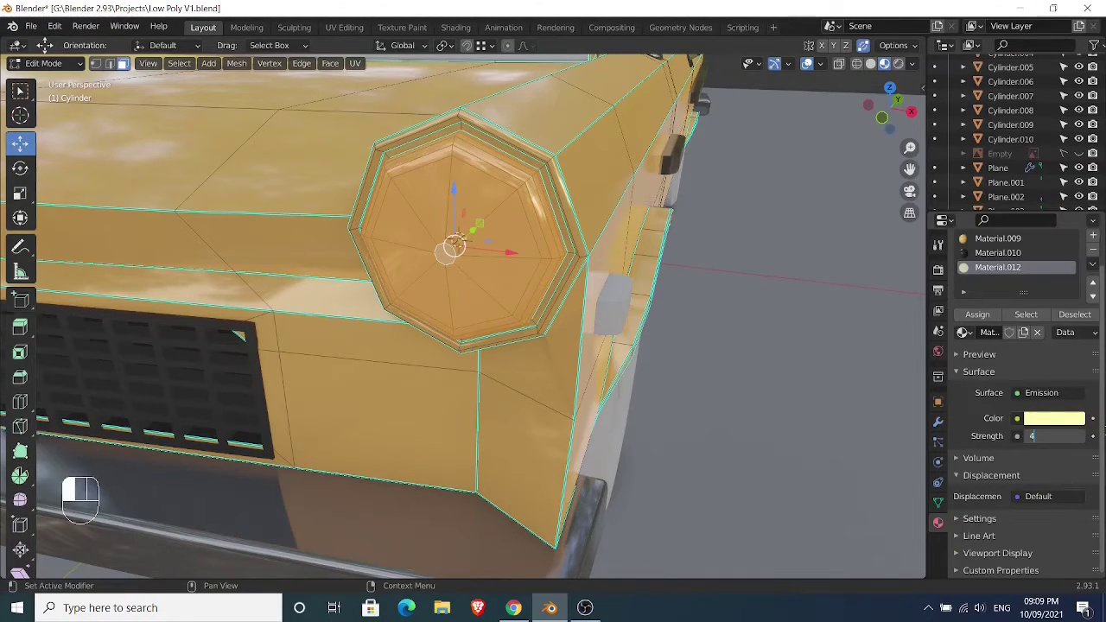
key("Return")
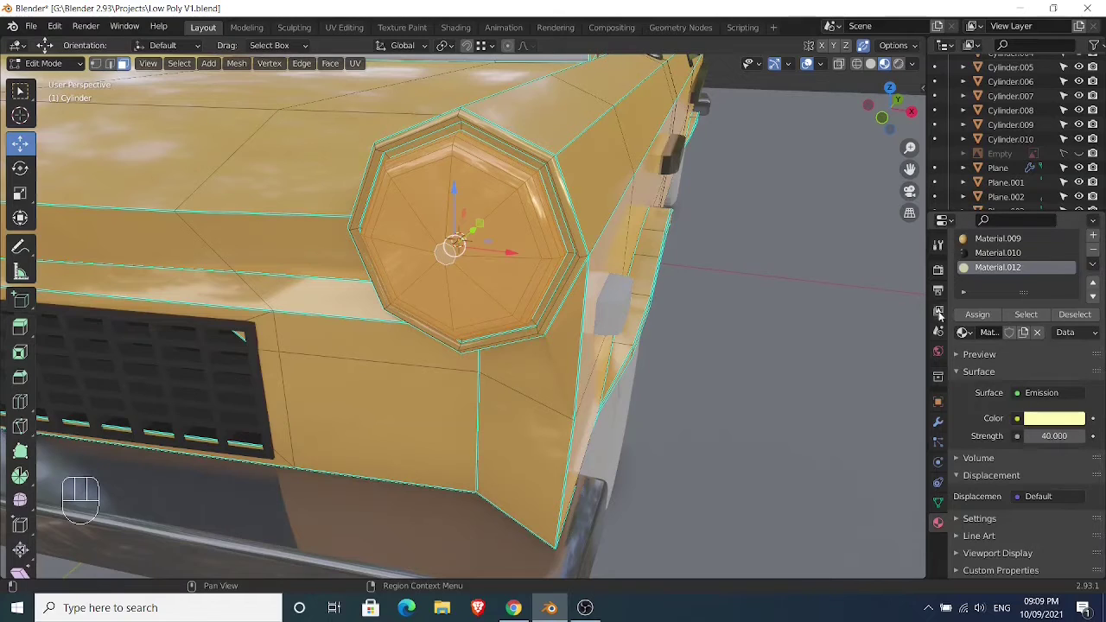
- Switch the render engine to Eevee and enable Ambient Occlusion, Bloom and Screen Space Reflections
left_click(938, 270)
scroll(1018, 313, "up", 1)
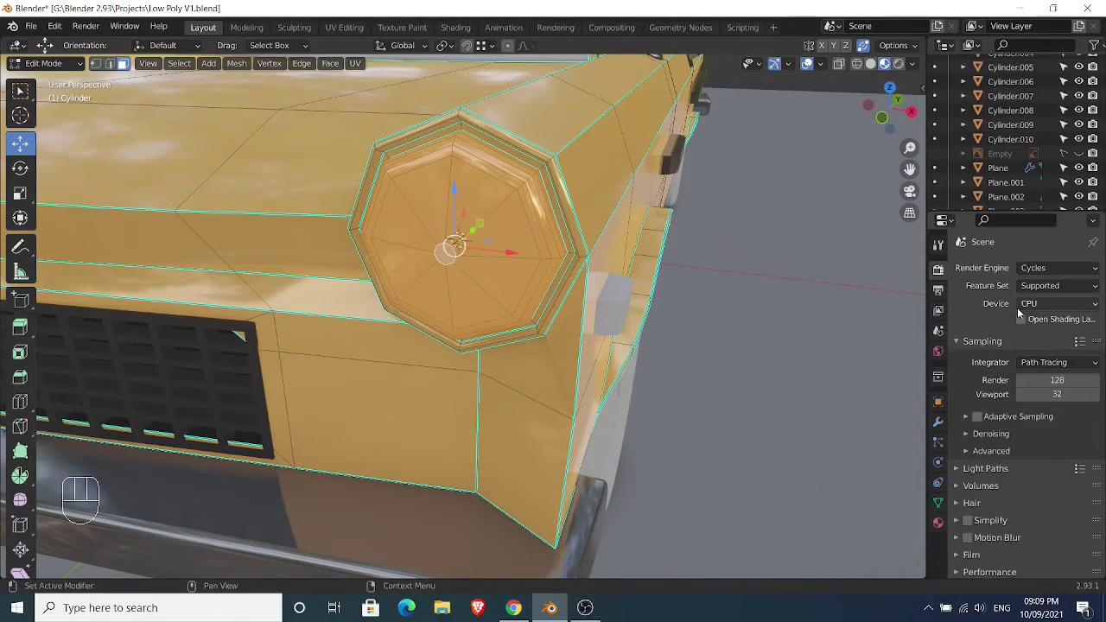
left_click(1021, 271)
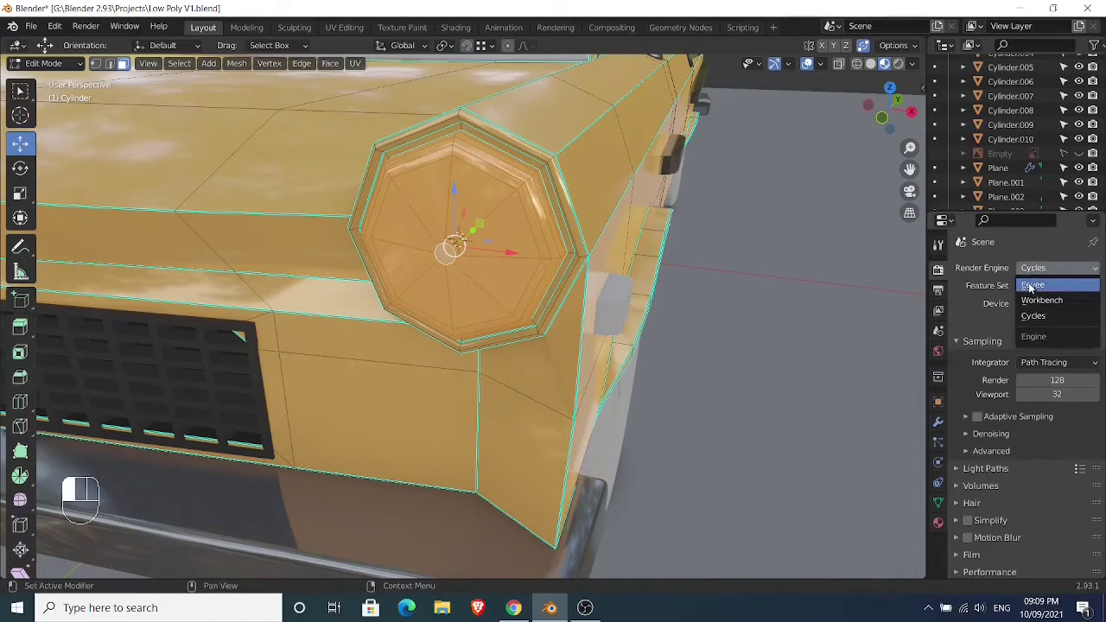
left_click(1032, 287)
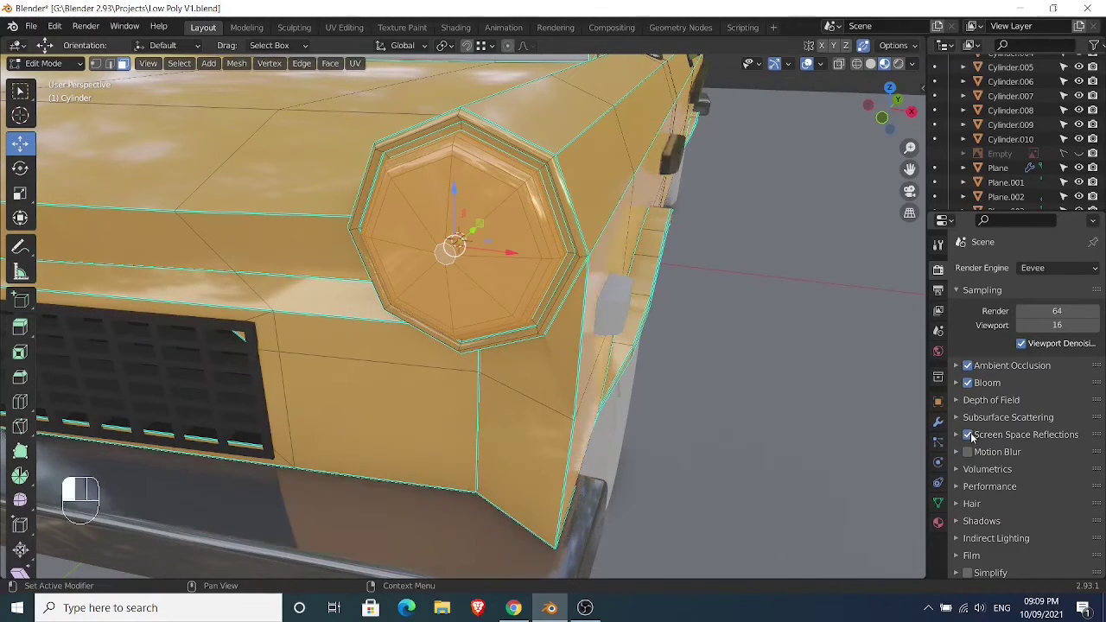
- Return the car body to Object Mode, select the wheels object and give it a new material
scroll(725, 285, "down", 8)
middle_click_drag(724, 283, 479, 356)
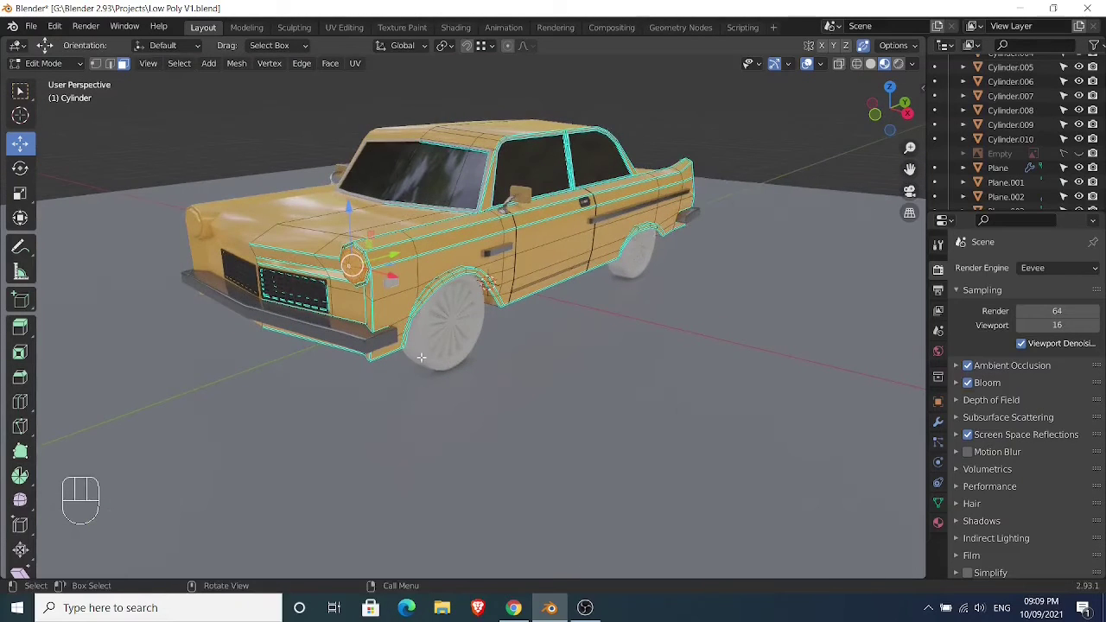
key("Tab")
left_click(420, 357)
scroll(422, 354, "up", 3)
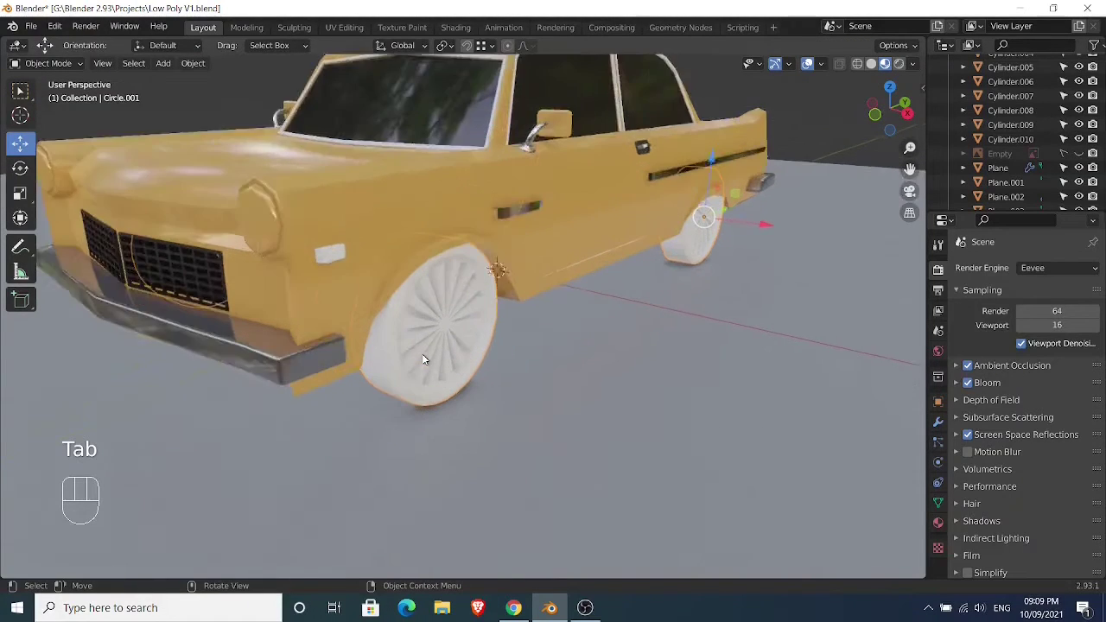
middle_click_drag(421, 353, 449, 358, "shift")
scroll(449, 358, "up", 1)
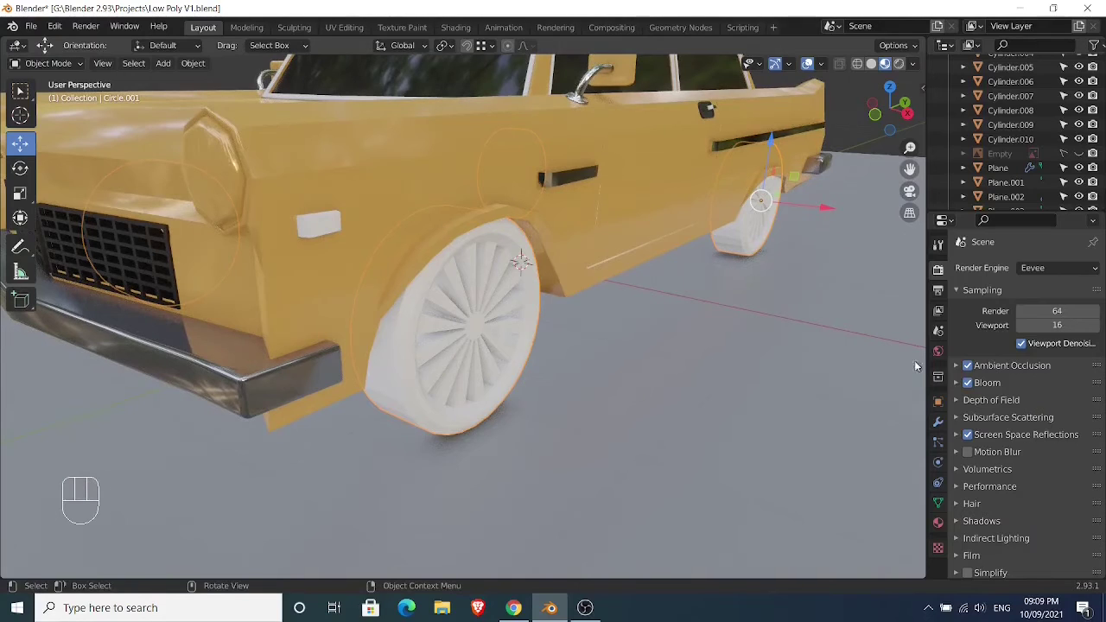
left_click(938, 522)
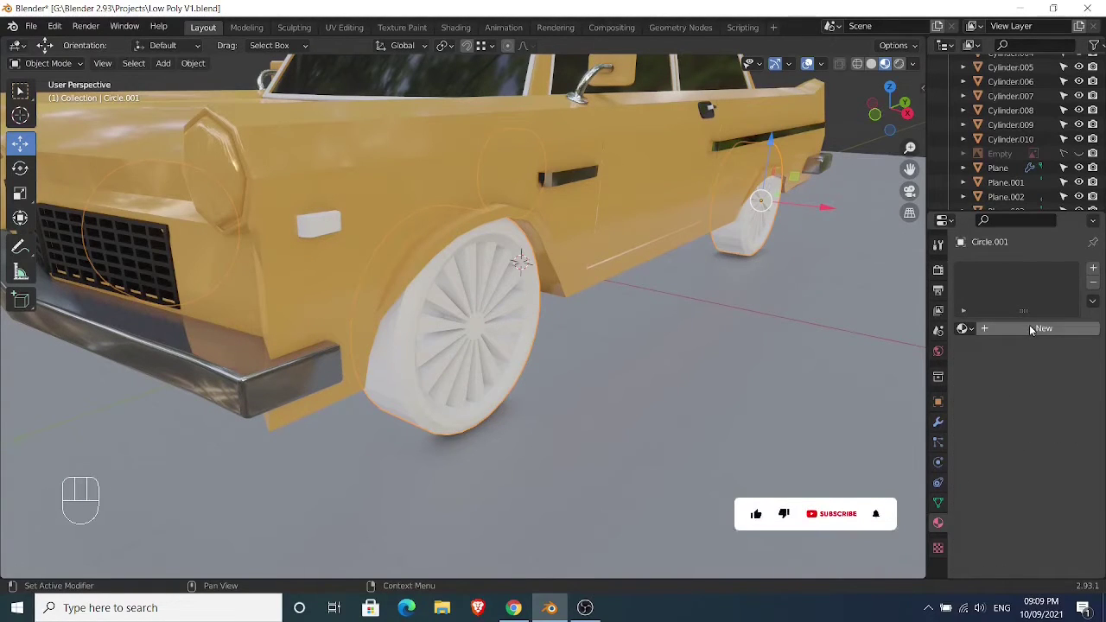
left_click(1031, 329)
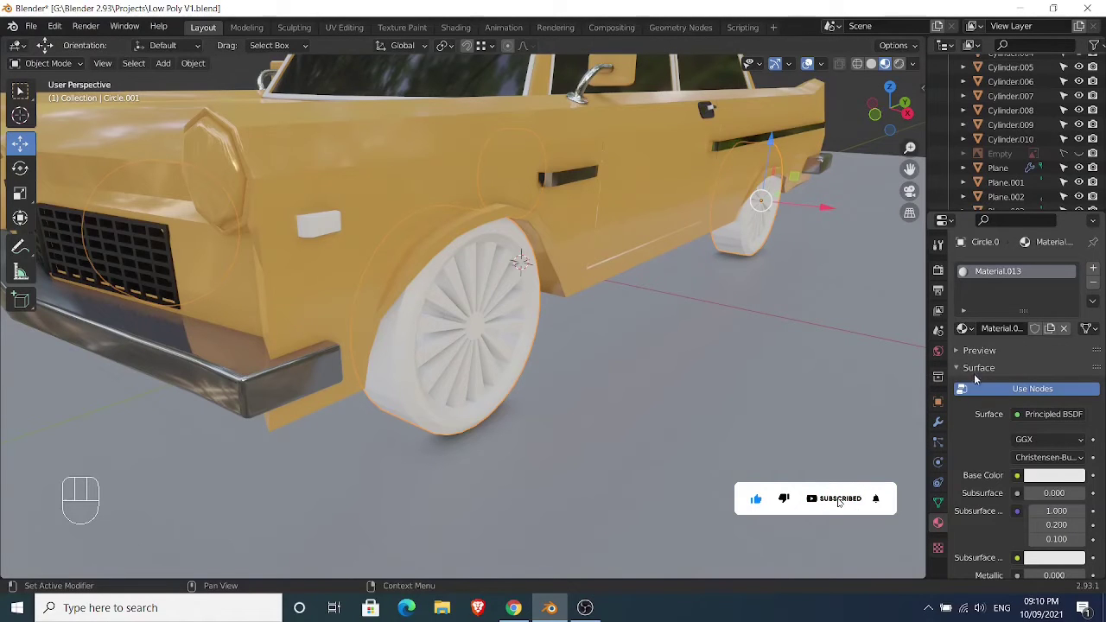
- Set the wheel material's base colour to near black, value 0.017, and its roughness to 0.874
left_click(1039, 474)
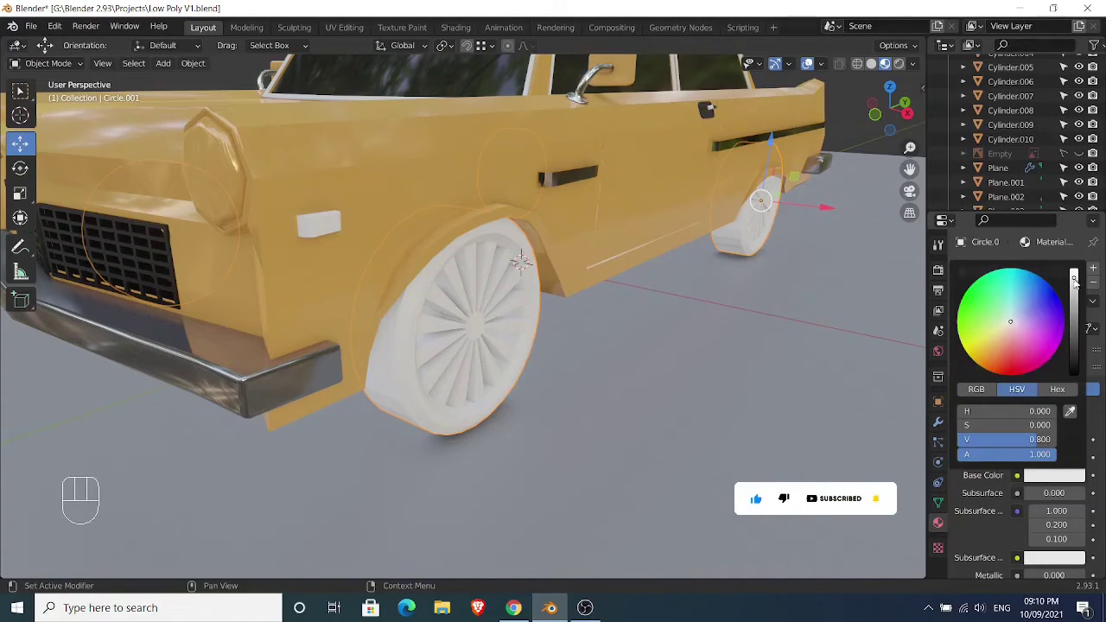
left_click_drag(1073, 280, 1074, 361)
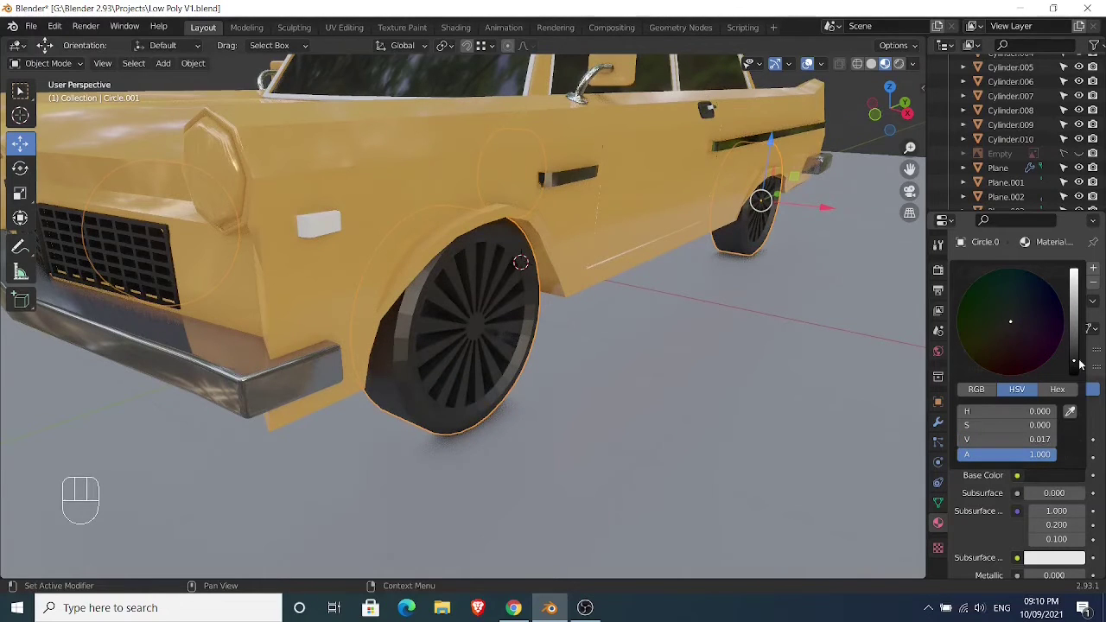
scroll(1011, 505, "down", 3)
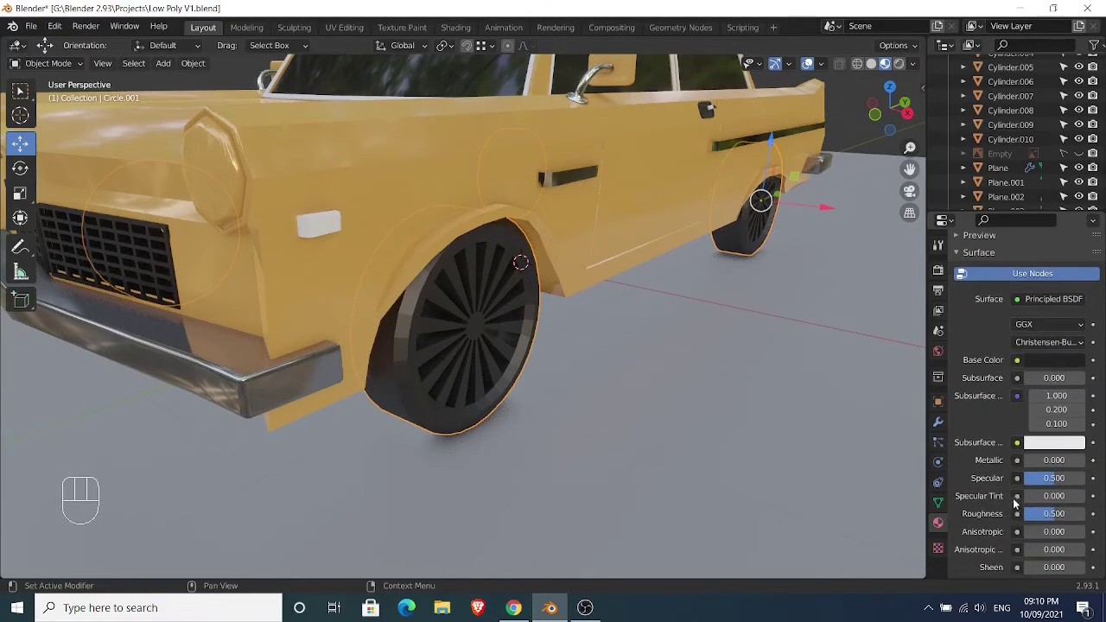
mouse_move(1035, 513)
left_mouse_down()
mouse_move(1081, 514)
mouse_move(1071, 514)
left_mouse_up()
- Enter Edit Mode on the wheels and select the front wheel's hub centre face in the right view
key("Tab")
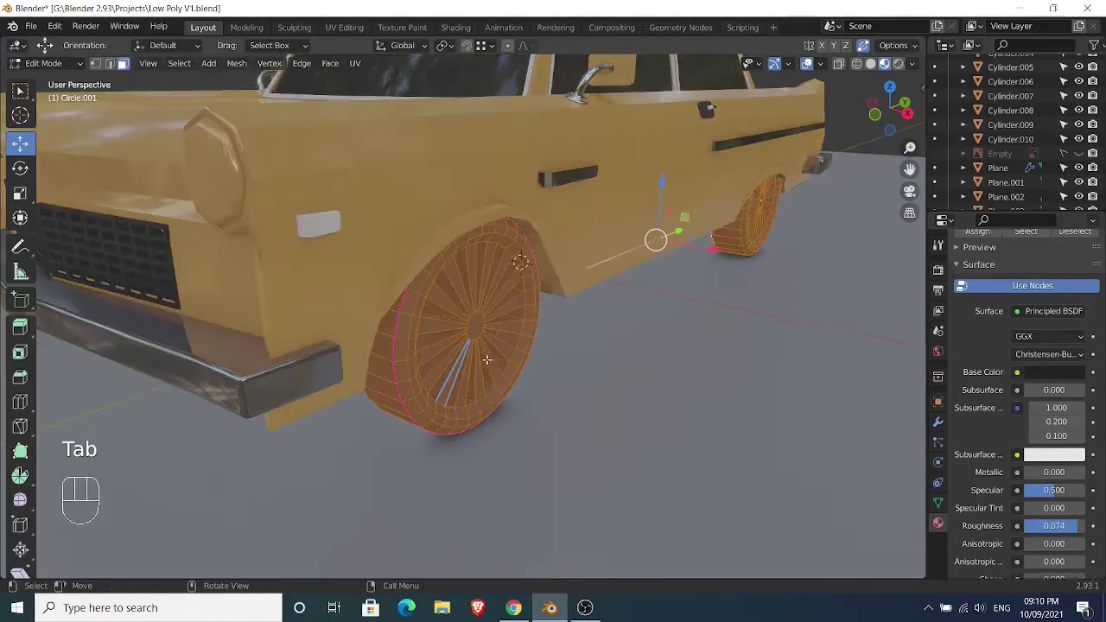
key("3")
left_click(475, 328)
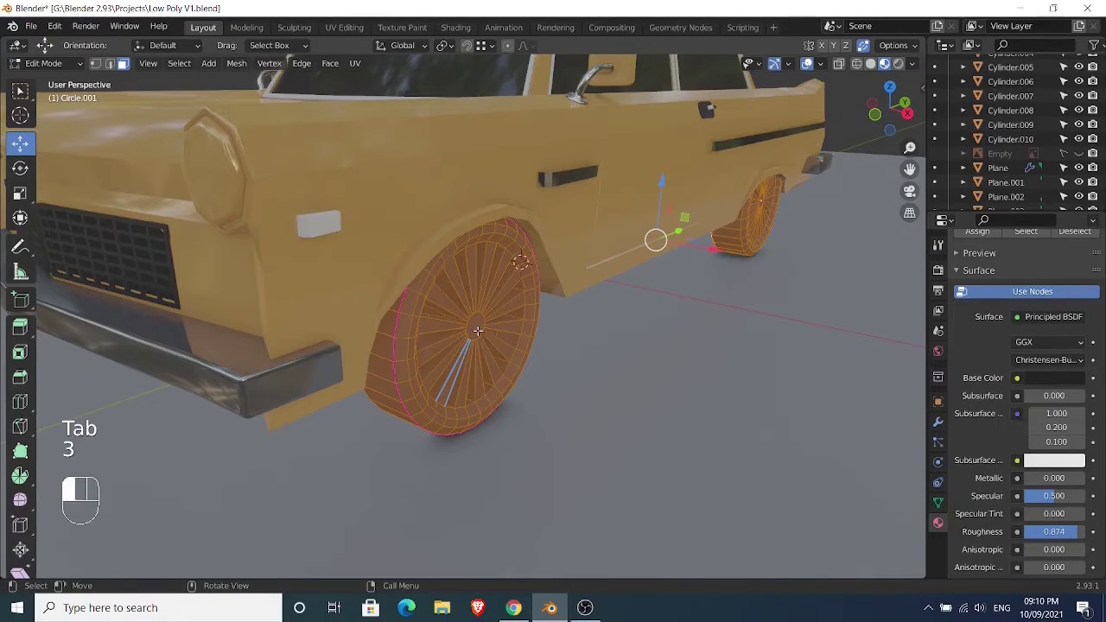
middle_click_drag(475, 329, 558, 375)
key("KP_3")
scroll(558, 374, "up", 3)
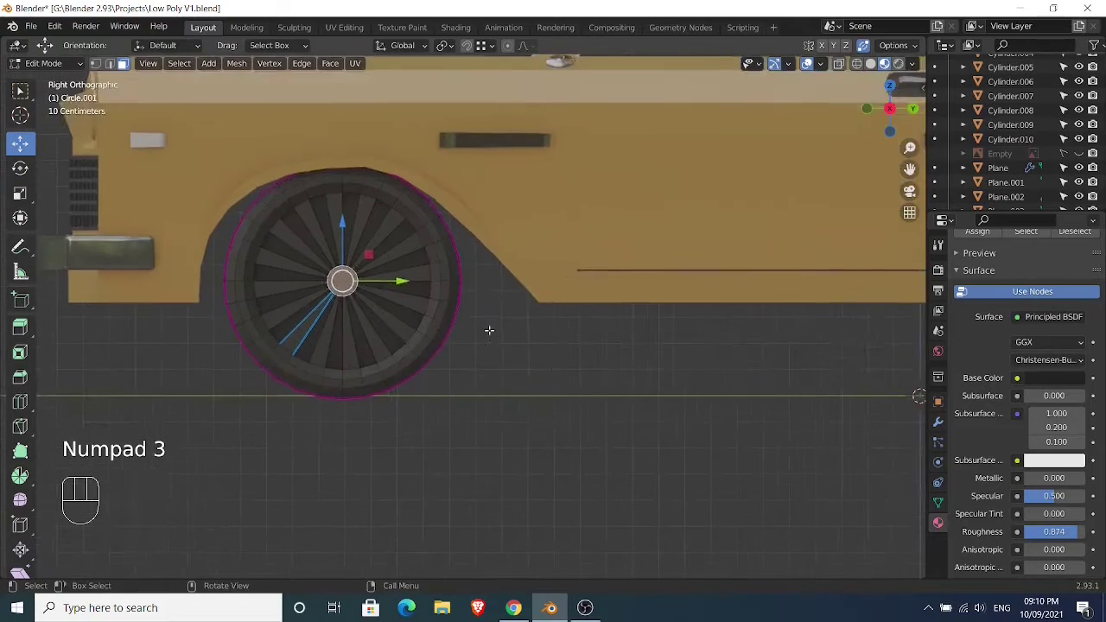
middle_click_drag(486, 328, 595, 398, "shift")
scroll(594, 398, "up", 2)
middle_click_drag(538, 358, 590, 362, "shift")
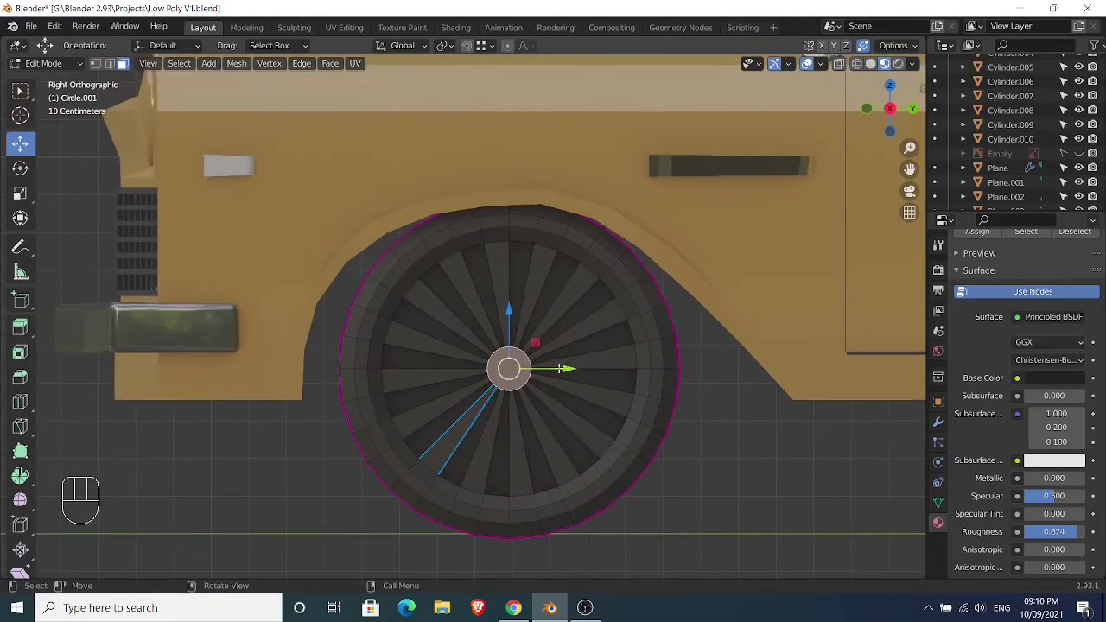
- Select the front wheel's blue-highlighted spoke edges and mark them as sharp
key("2")
left_click(444, 431)
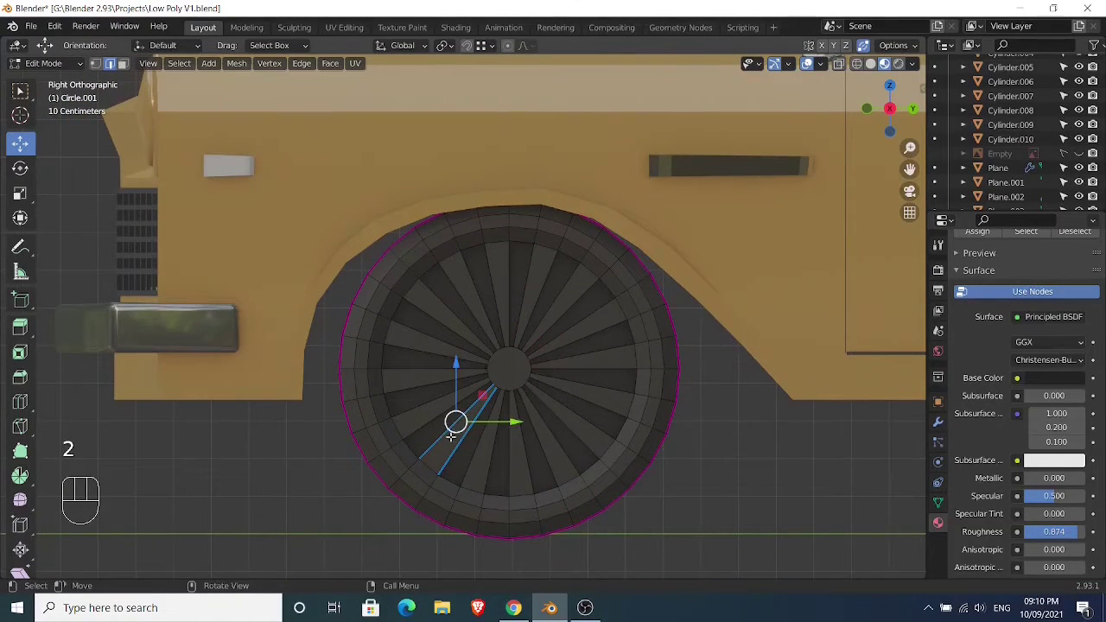
left_click(458, 444, "shift")
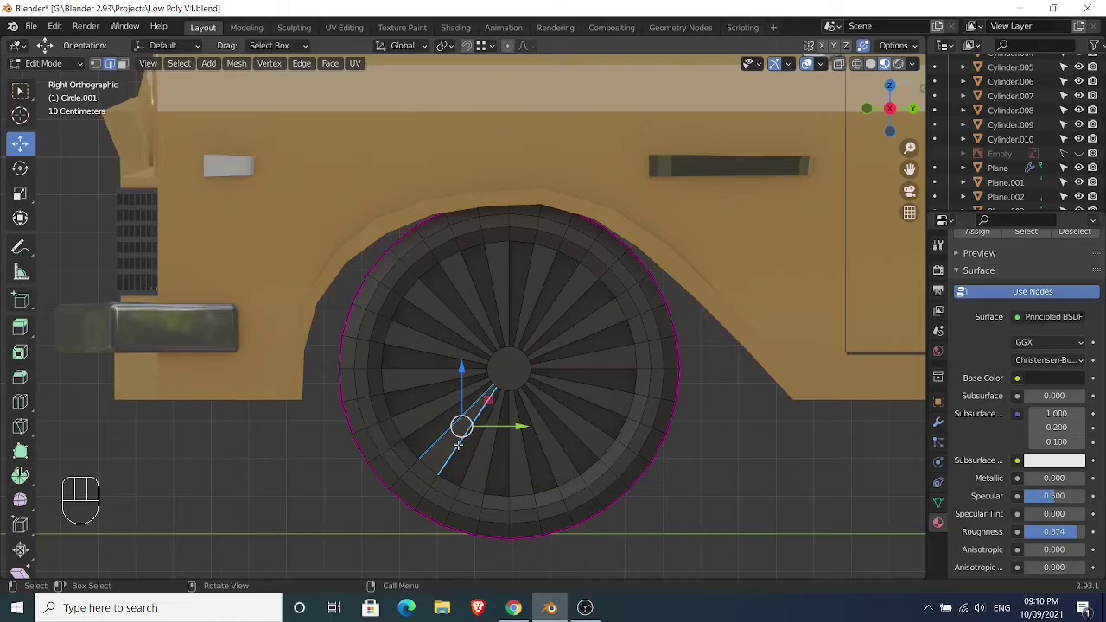
right_click(458, 444)
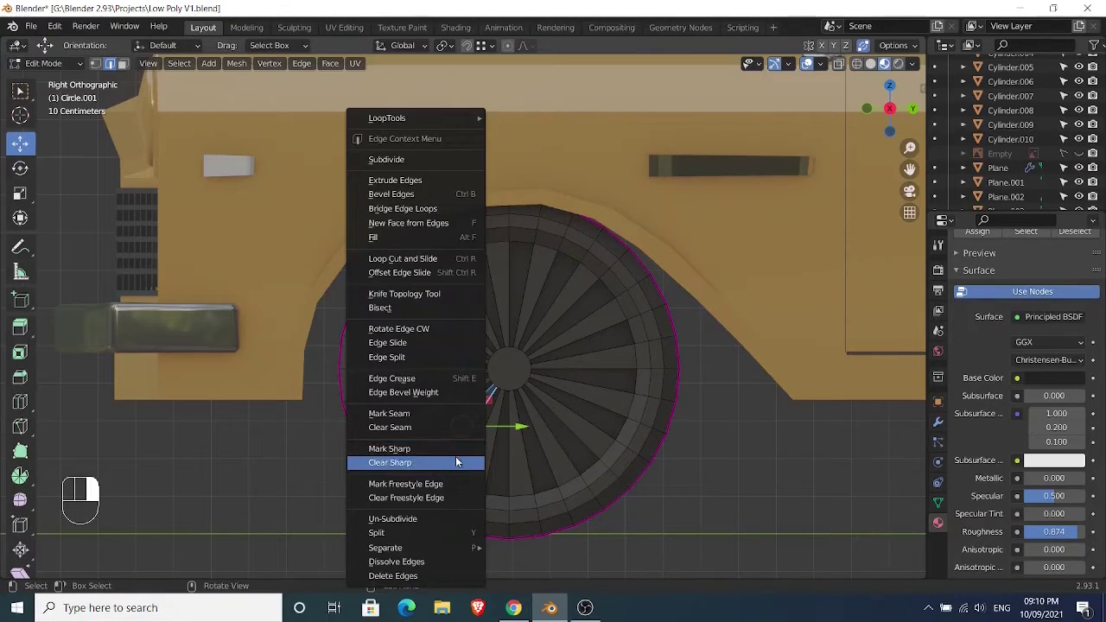
left_click(459, 448)
- Try an Edge Crease factor of -1 on the selected spoke edges
key("shift+e")
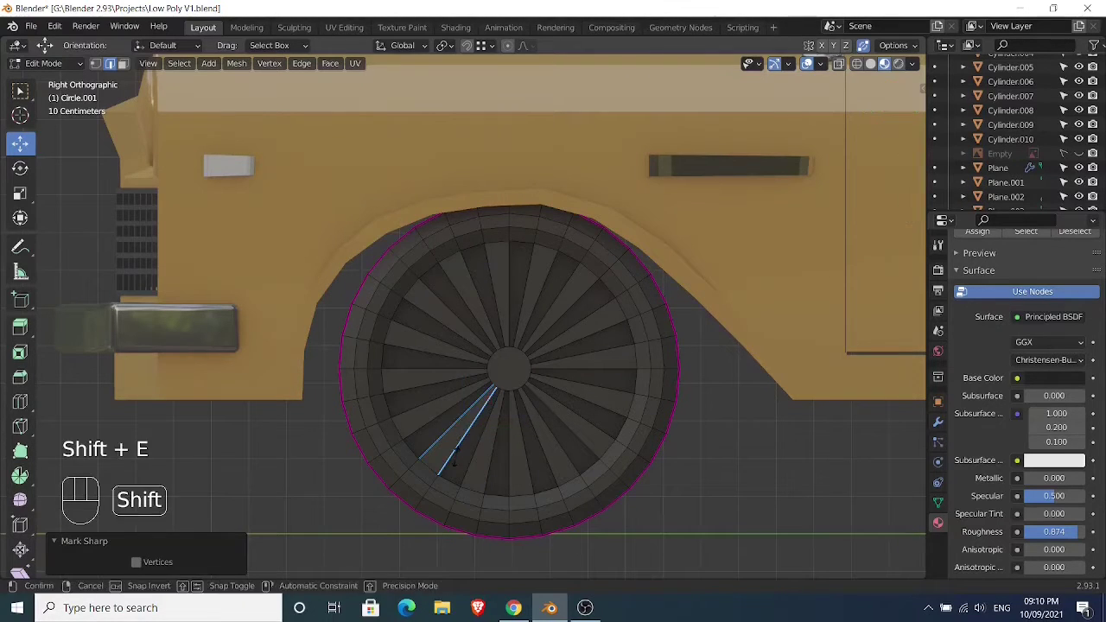
left_click(518, 476)
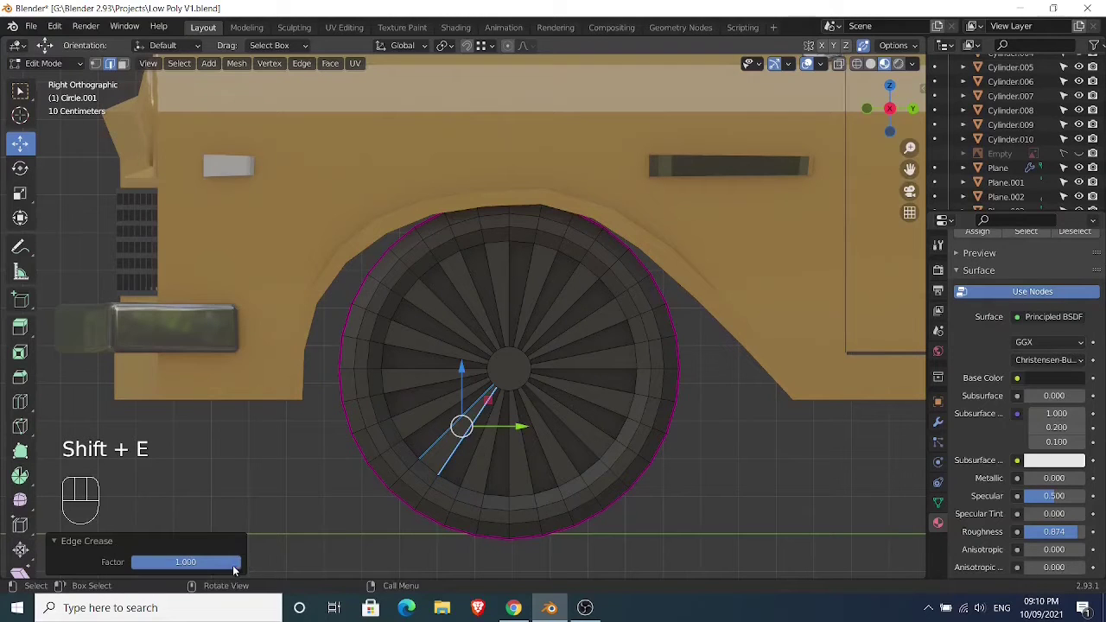
left_click_drag(233, 570, 129, 570)
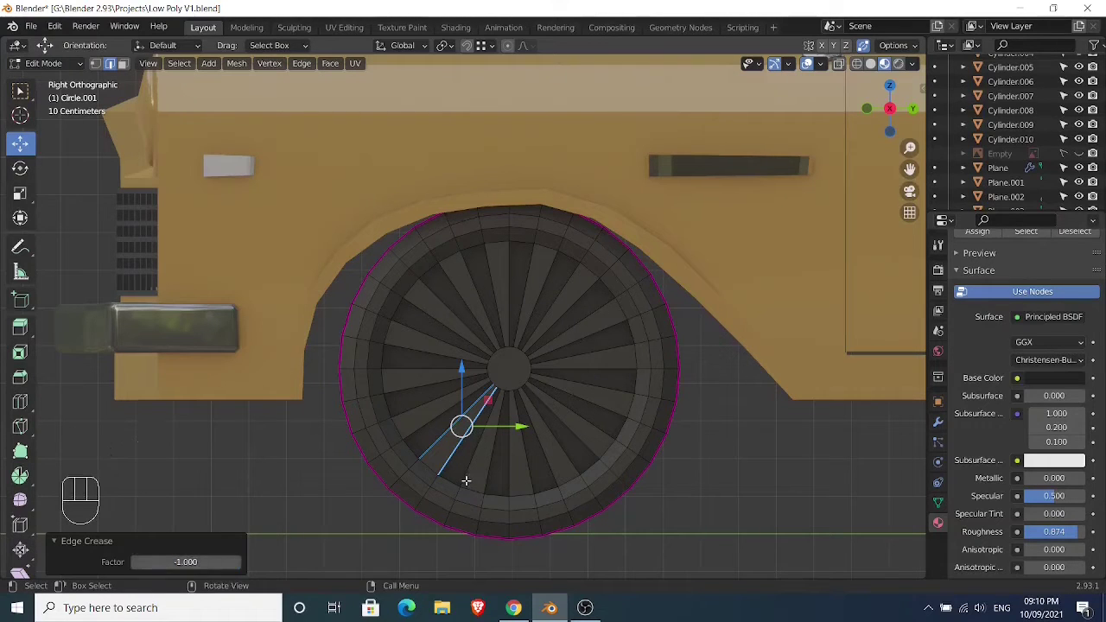
- Remove the mean bevel weight from the selected spoke edges and deselect them
key("n")
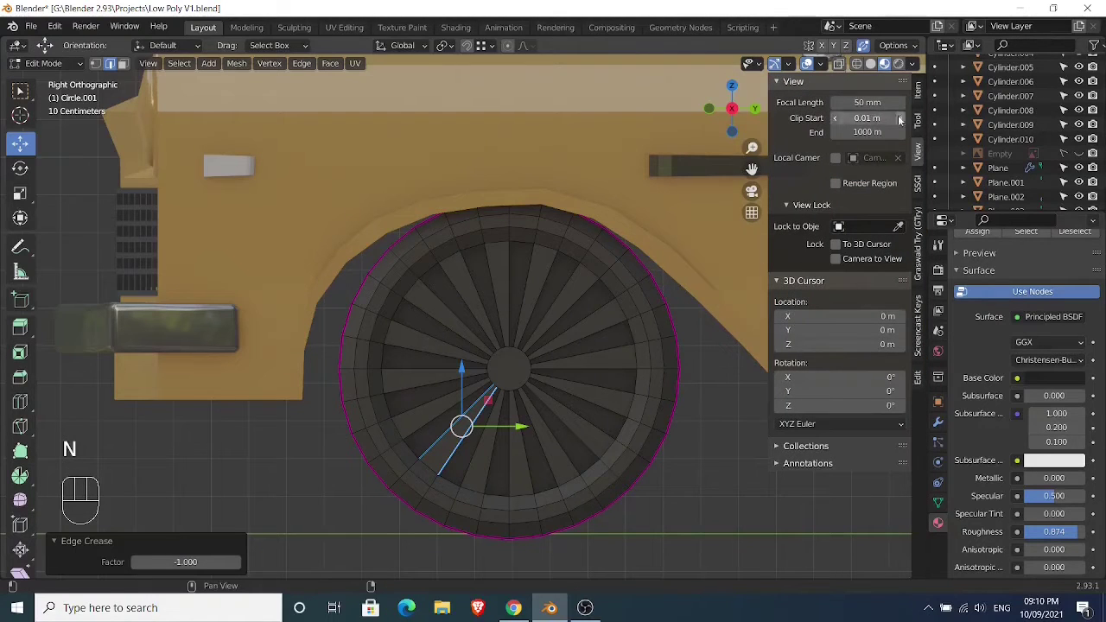
left_click(916, 95)
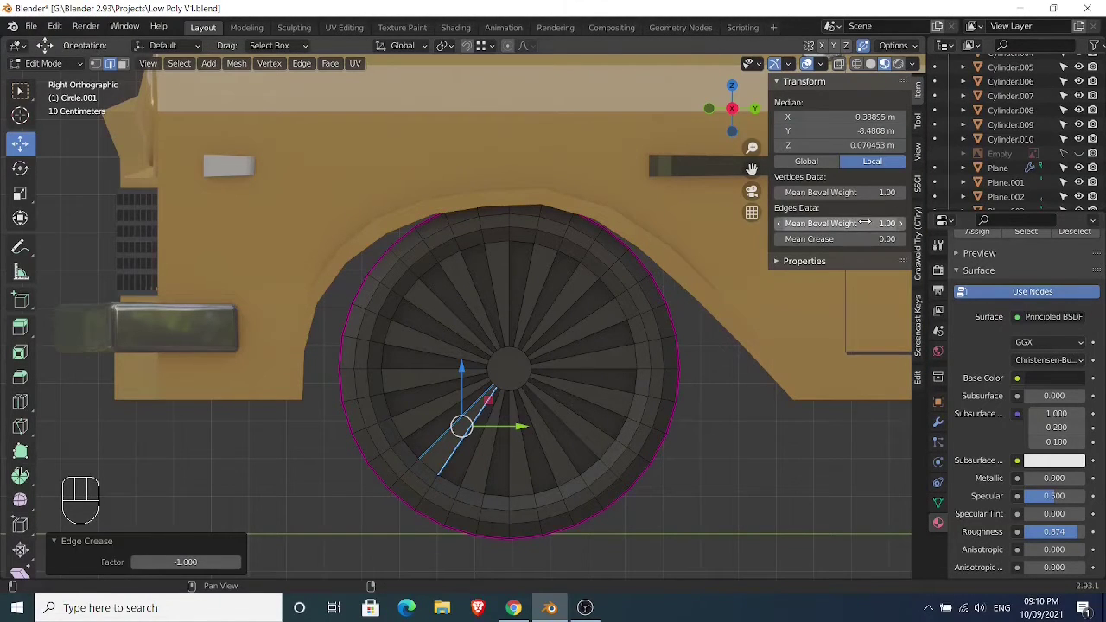
left_click_drag(863, 223, 812, 198)
left_click(768, 400)
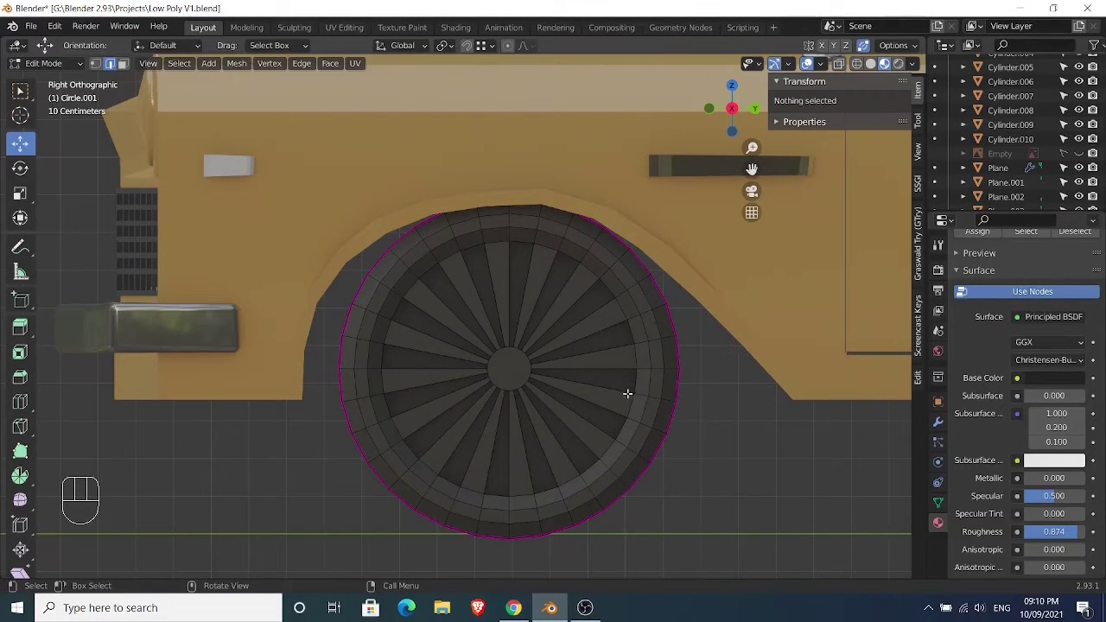
- Select the front wheel's round hub face in face select mode, seen from the right side
key("Tab")
scroll(646, 391, "down", 2)
key("KP_3")
key("Tab")
scroll(528, 379, "up", 4)
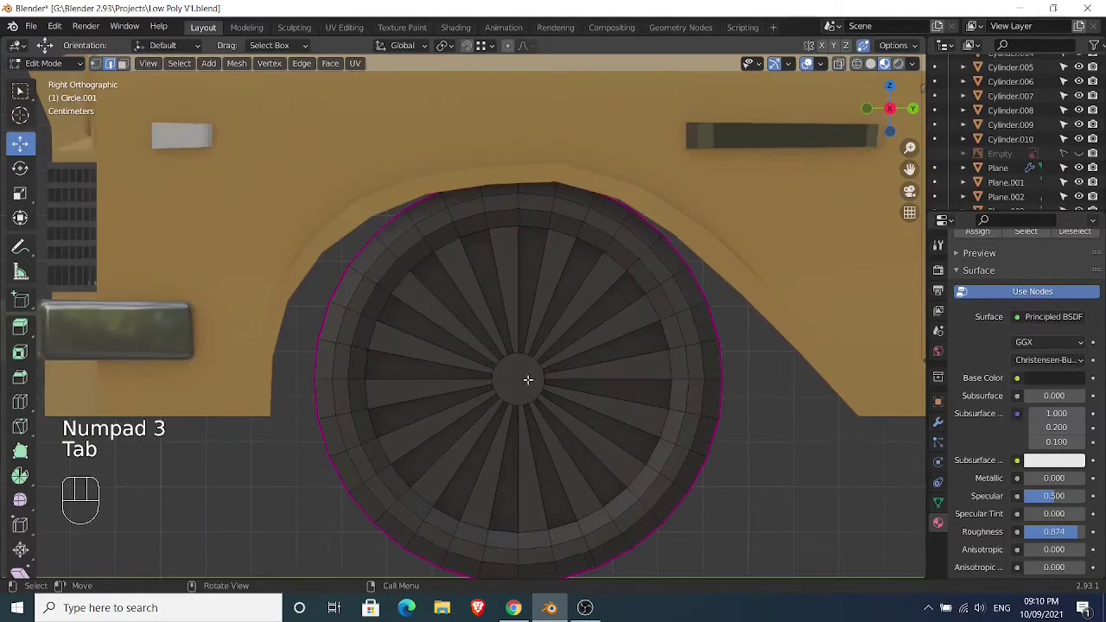
left_click(528, 379)
key("3")
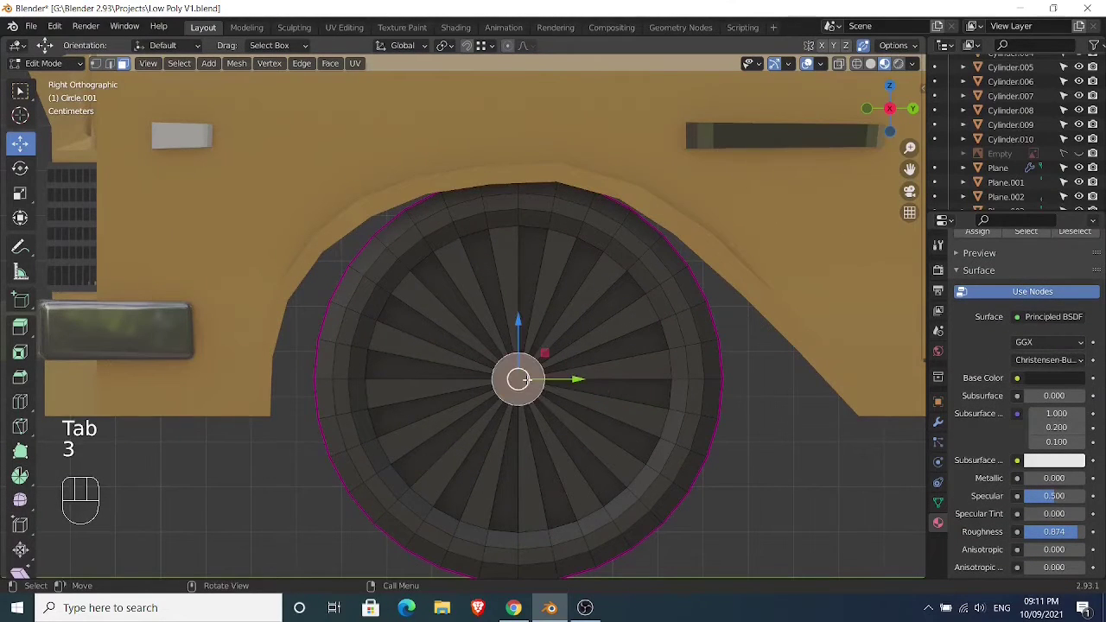
- Add the front faces of all the spokes around the hub to the selection
left_click(513, 304, "shift")
left_click(546, 300, "shift")
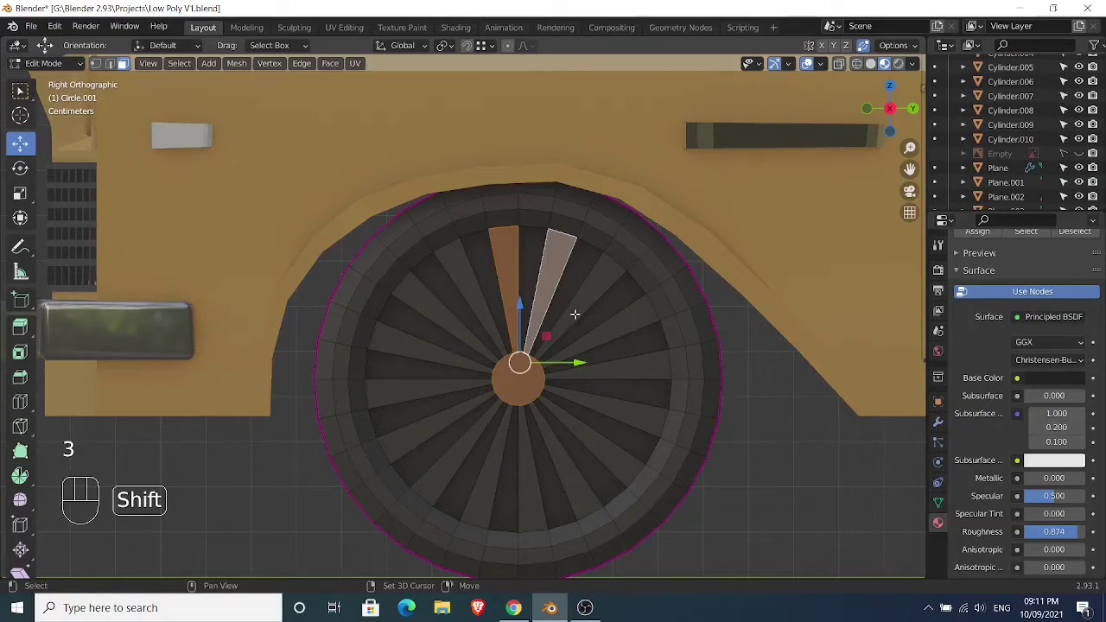
left_click(591, 341, "shift")
left_click(577, 304, "shift")
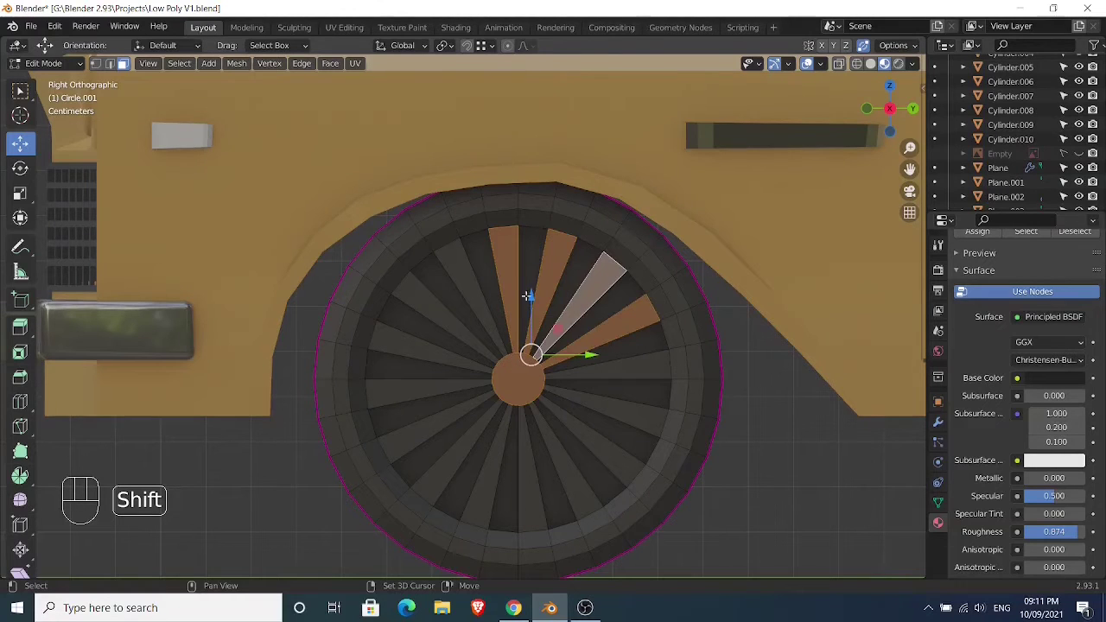
left_click(461, 275, "shift")
left_click(428, 300, "shift")
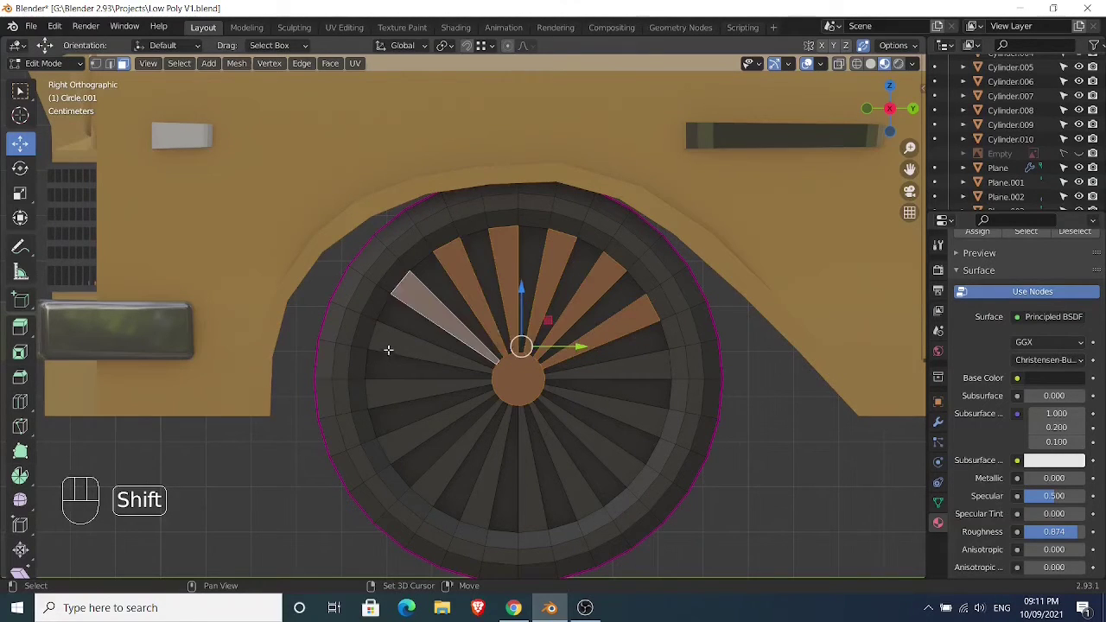
left_click(388, 349, "shift")
left_click(394, 390, "shift")
left_click(420, 441, "shift")
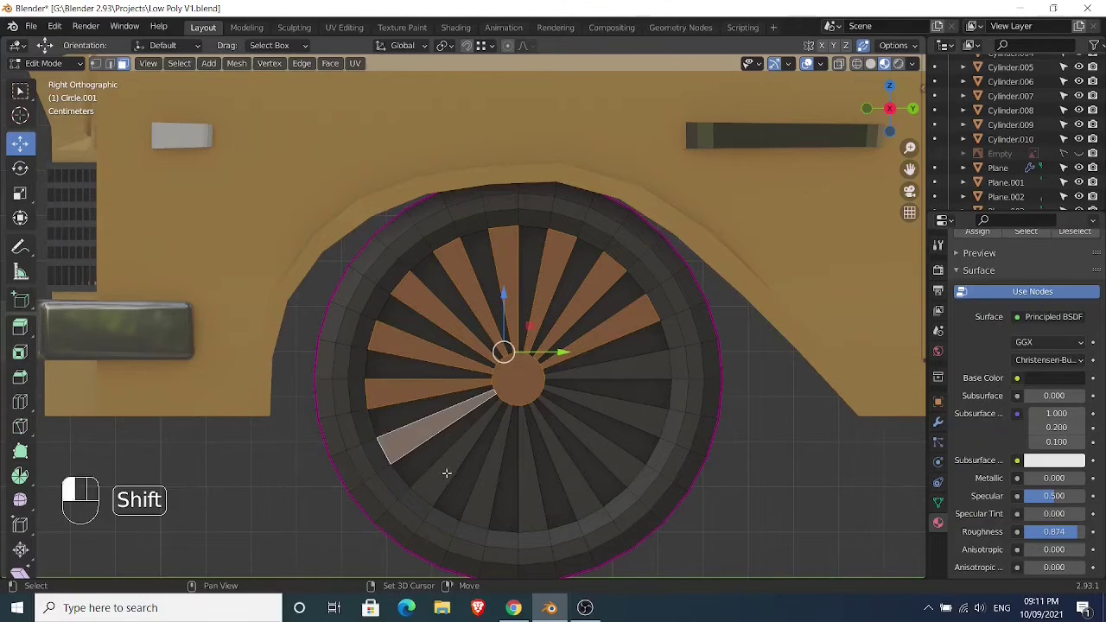
left_click(476, 498, "shift")
left_click(488, 506, "shift")
left_click(540, 507, "shift")
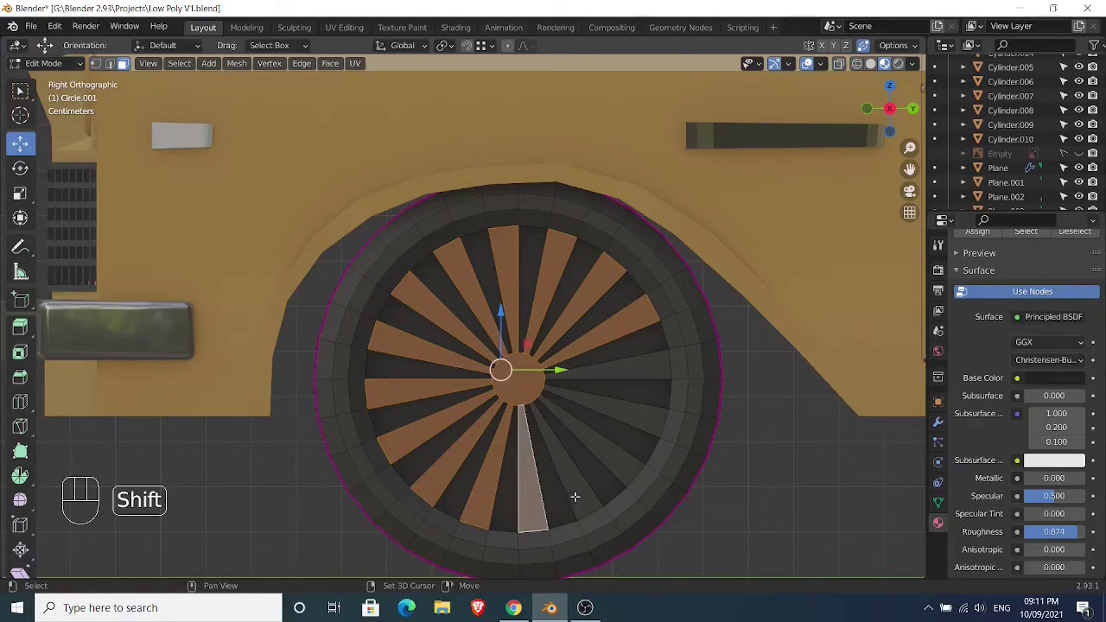
left_click(575, 497, "shift")
left_click(608, 457, "shift")
left_click(626, 418, "shift")
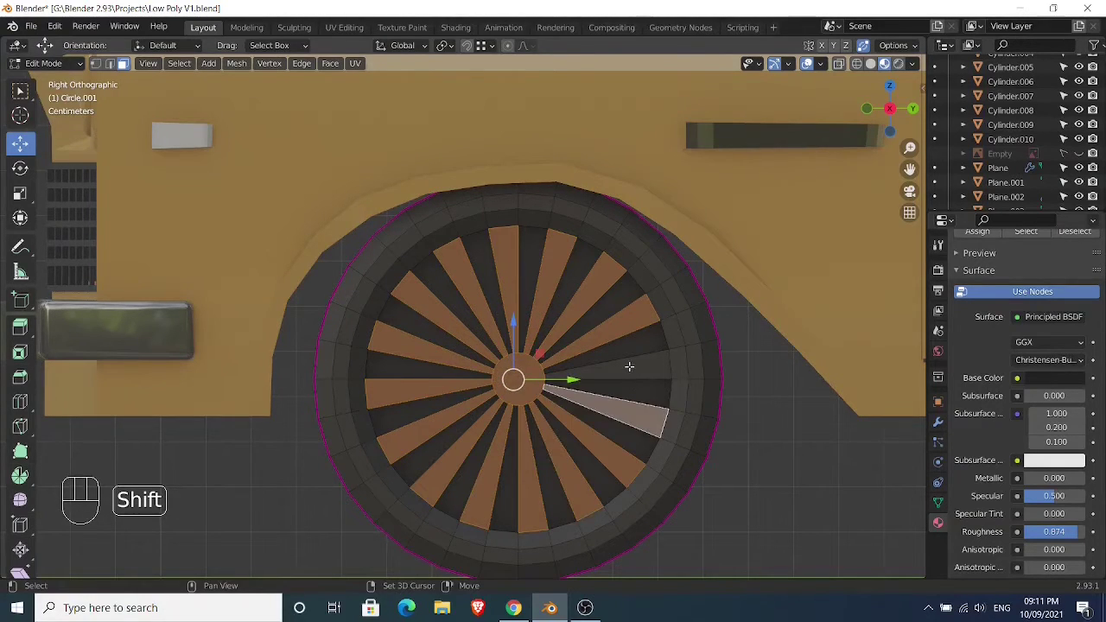
left_click(628, 367, "shift")
- Grow the selection once to include the spoke sides and the rim around them
middle_click(599, 355)
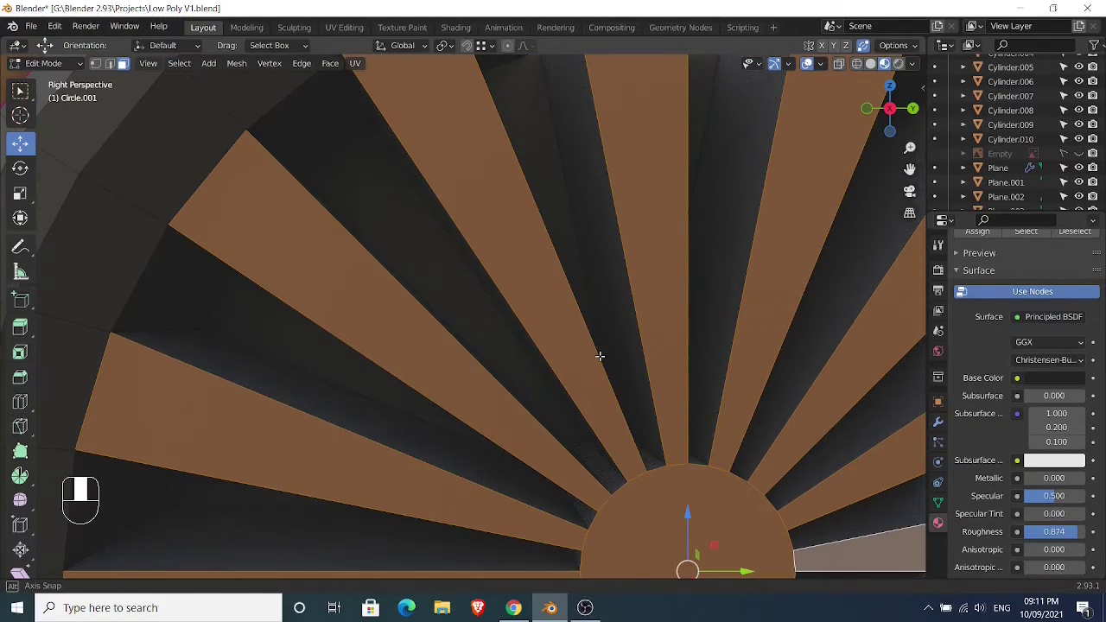
scroll(600, 356, "down", 1)
middle_click_drag(616, 359, 618, 359)
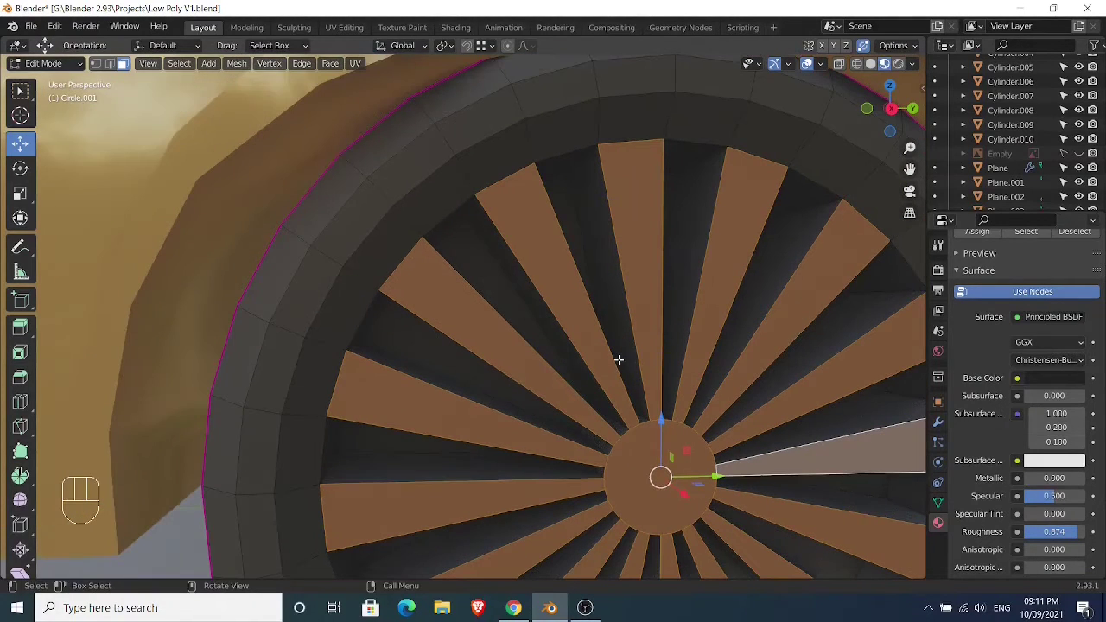
key("ctrl+KP_Add")
scroll(618, 359, "down", 3)
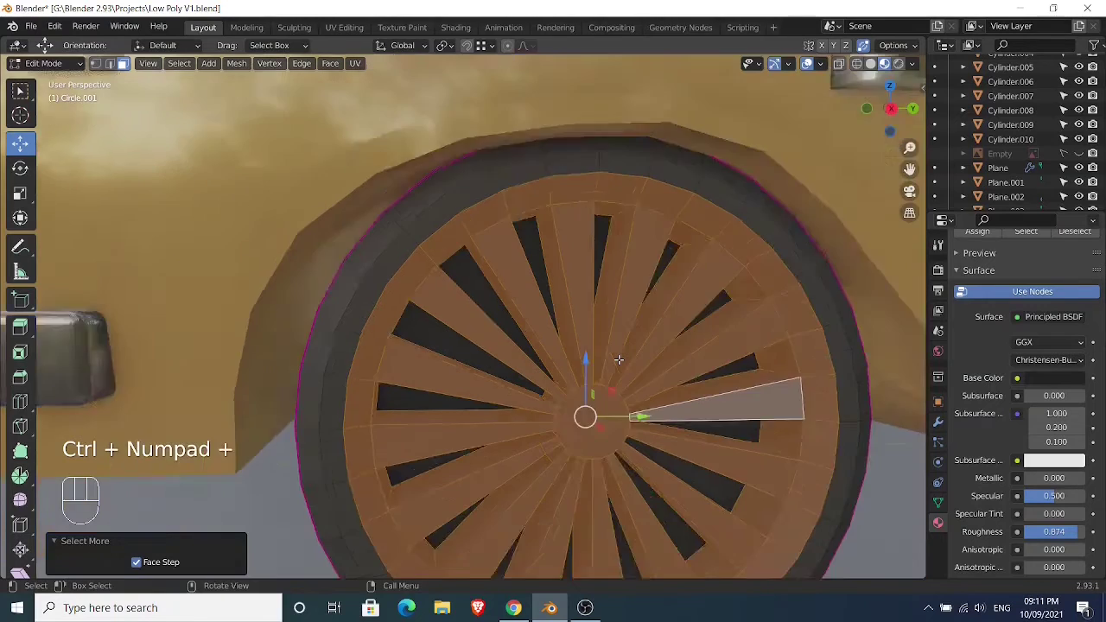
- Add a second material slot to the wheels with the existing Shiny material and assign it to the selected rim faces
scroll(1074, 308, "up", 3)
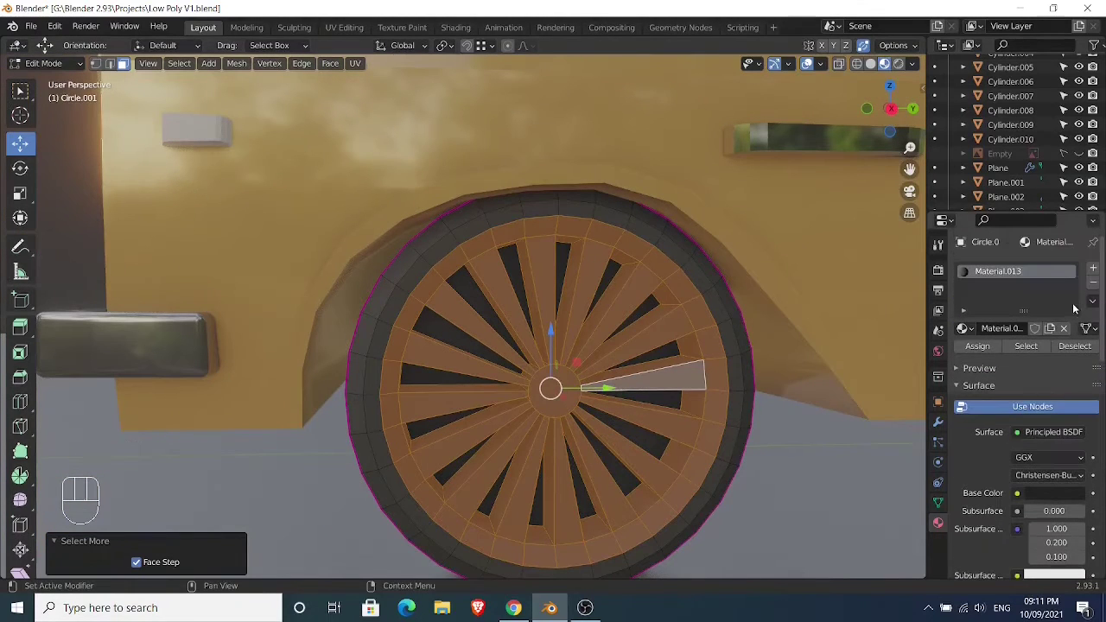
left_click(1092, 269)
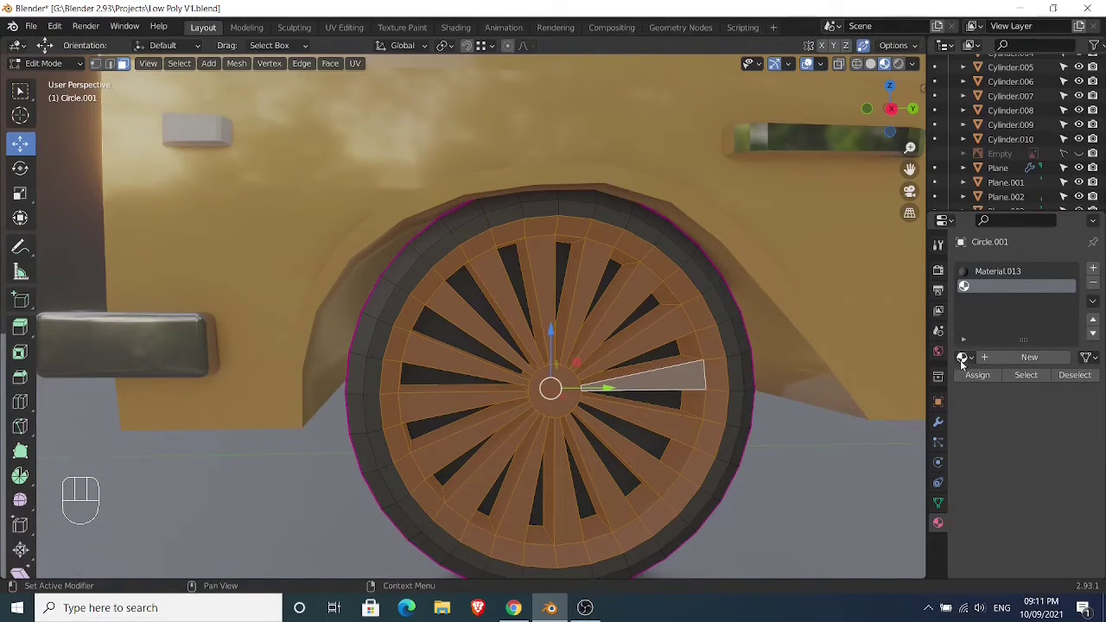
left_click(965, 362)
scroll(872, 420, "down", 12)
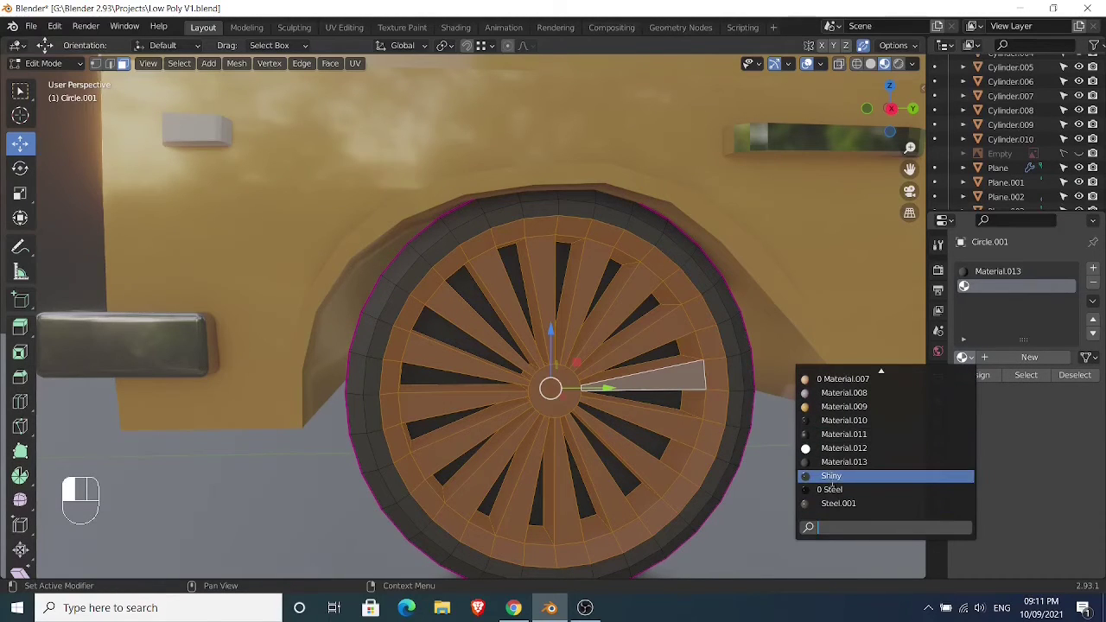
left_click(831, 475)
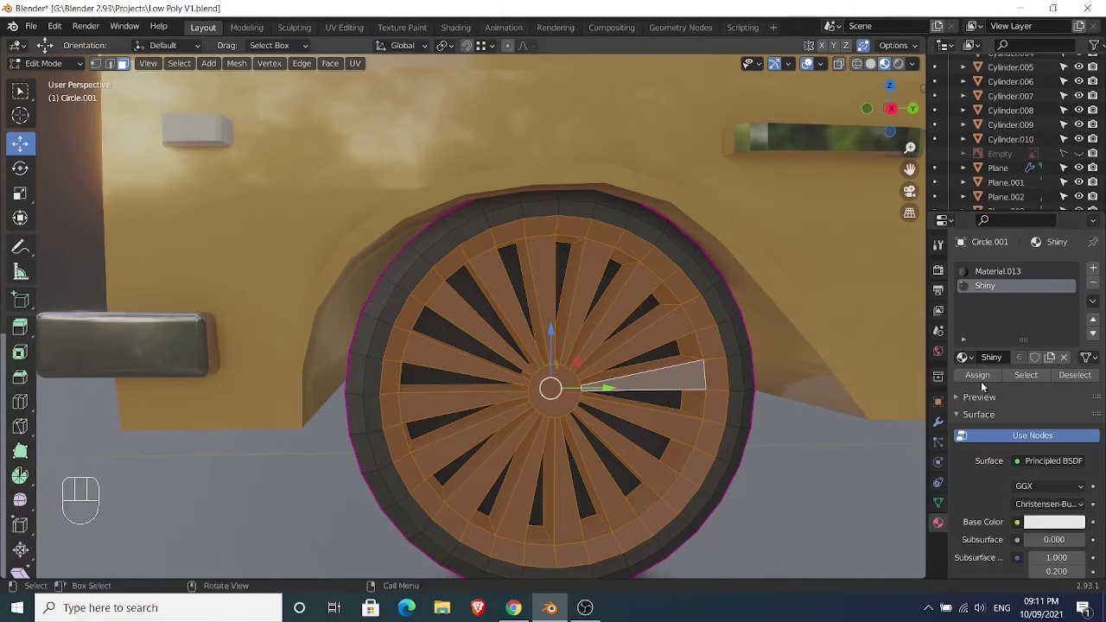
left_click(988, 375)
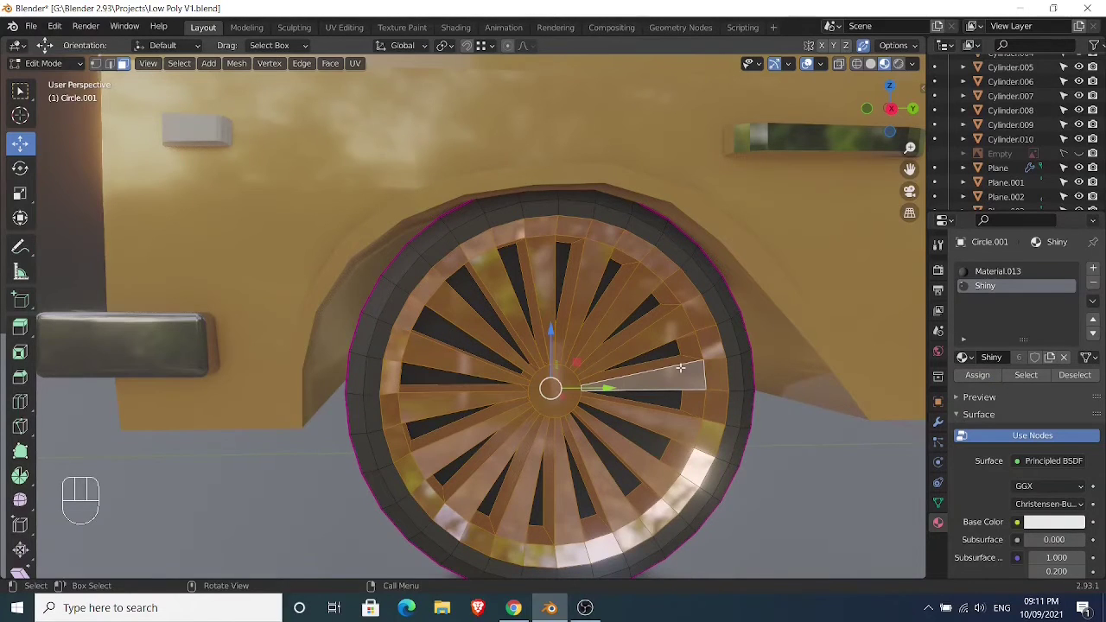
- Leave mesh editing, select the wheel object and make a separate copy of its Shiny material
key("Tab")
scroll(680, 366, "down", 4)
left_click(700, 436)
middle_click_drag(699, 436, 486, 160)
middle_click_drag(589, 252, 579, 307, "shift")
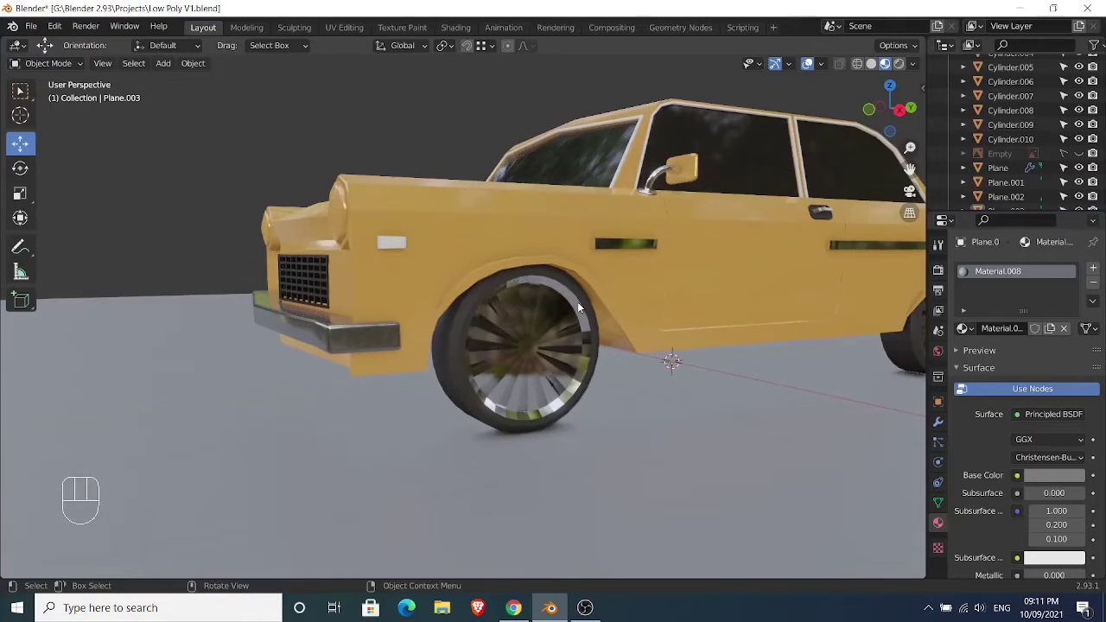
left_click(579, 312)
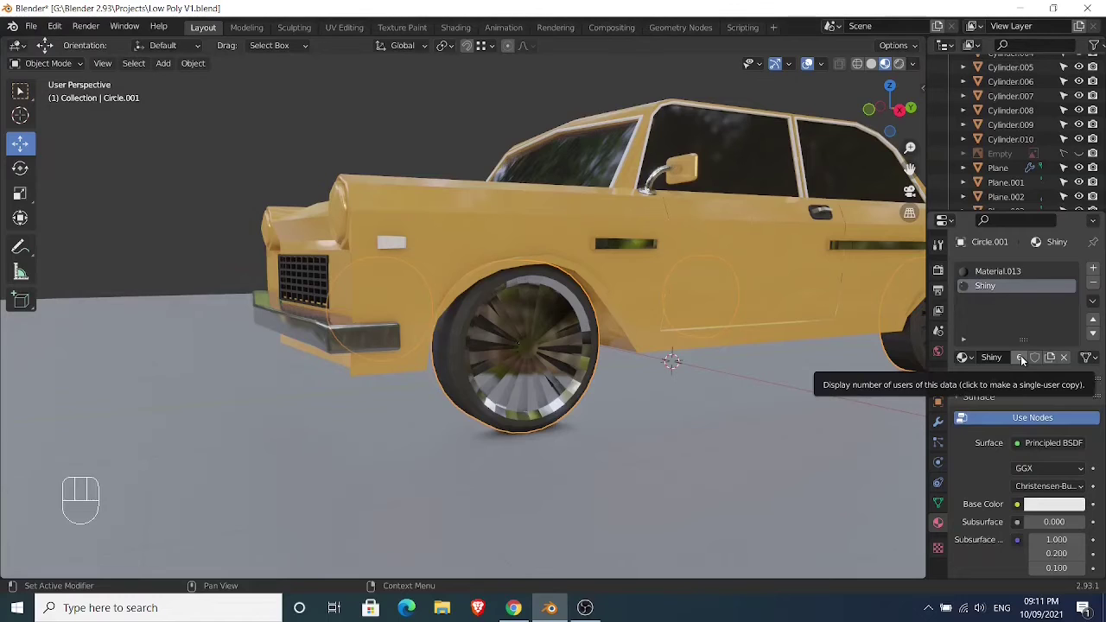
left_click(1048, 358)
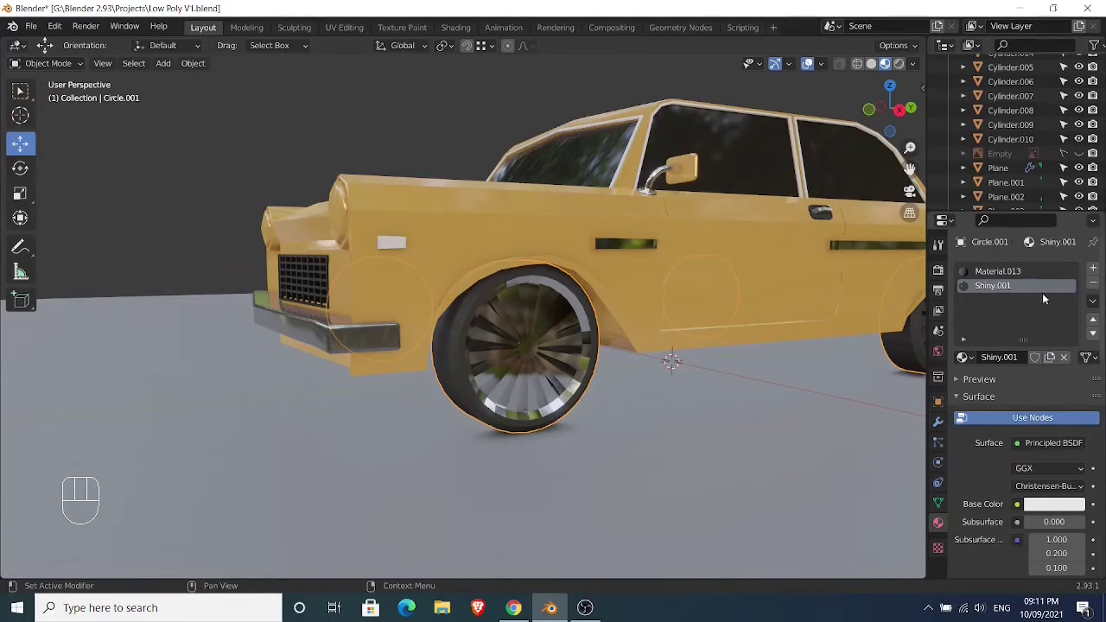
- Raise the roughness of the wheel's Shiny.001 material to about 0.407
scroll(1025, 426, "down", 2)
scroll(1024, 425, "down", 3)
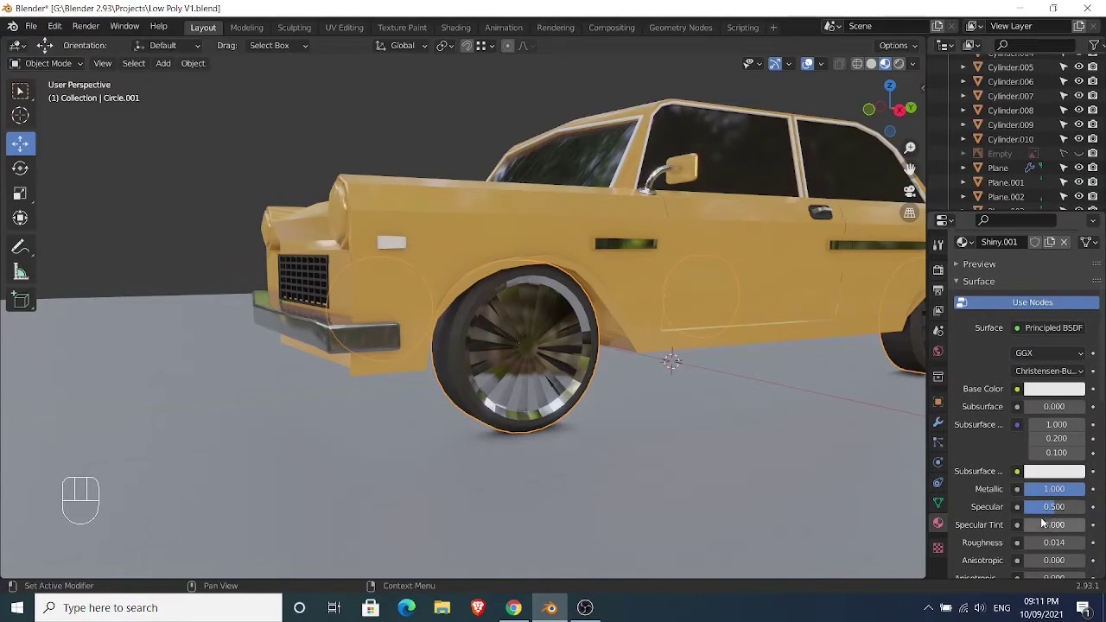
scroll(1040, 518, "down", 2)
left_click_drag(1039, 495, 1055, 496)
key("KP_0")
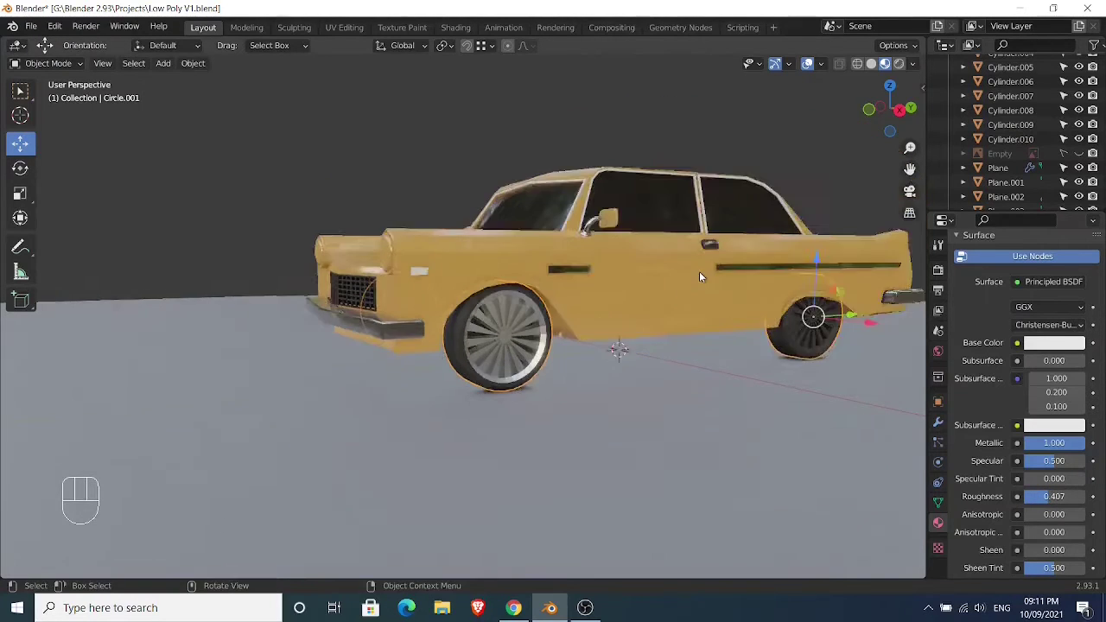
key("KP_0")
- Assign Material.013 to the center hub face of the front wheel and return to object mode
scroll(587, 328, "up", 2)
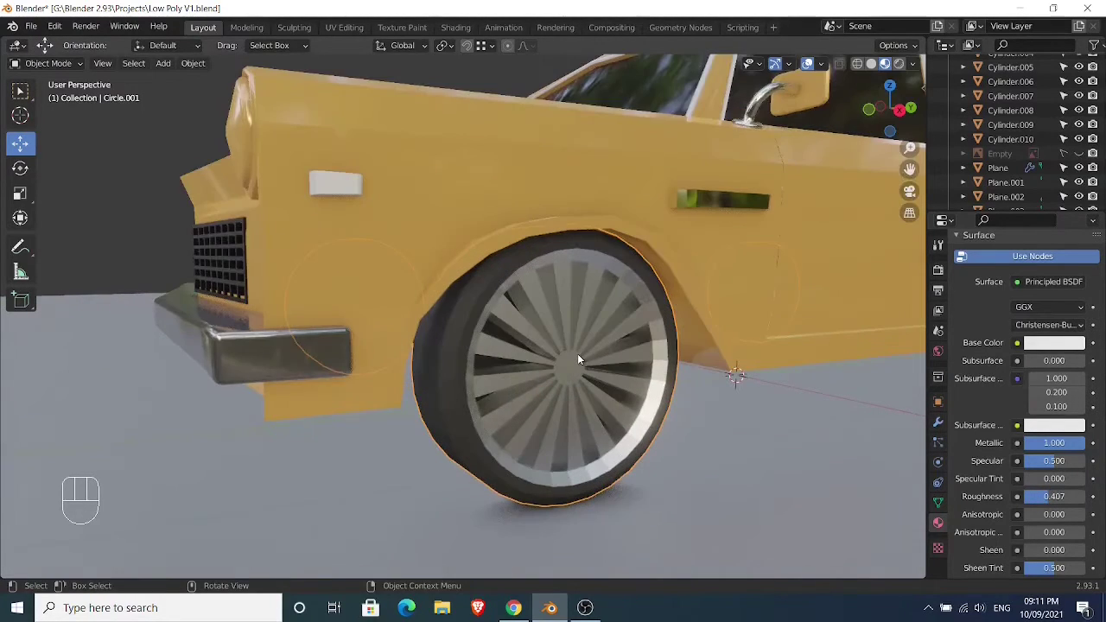
key("Tab")
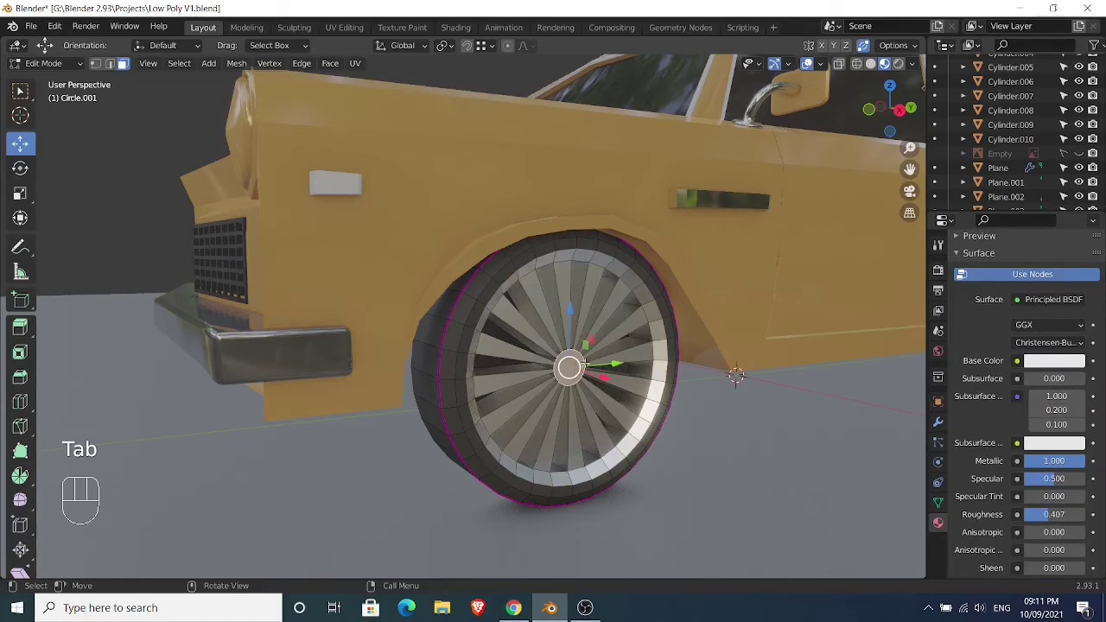
scroll(1012, 307, "up", 5)
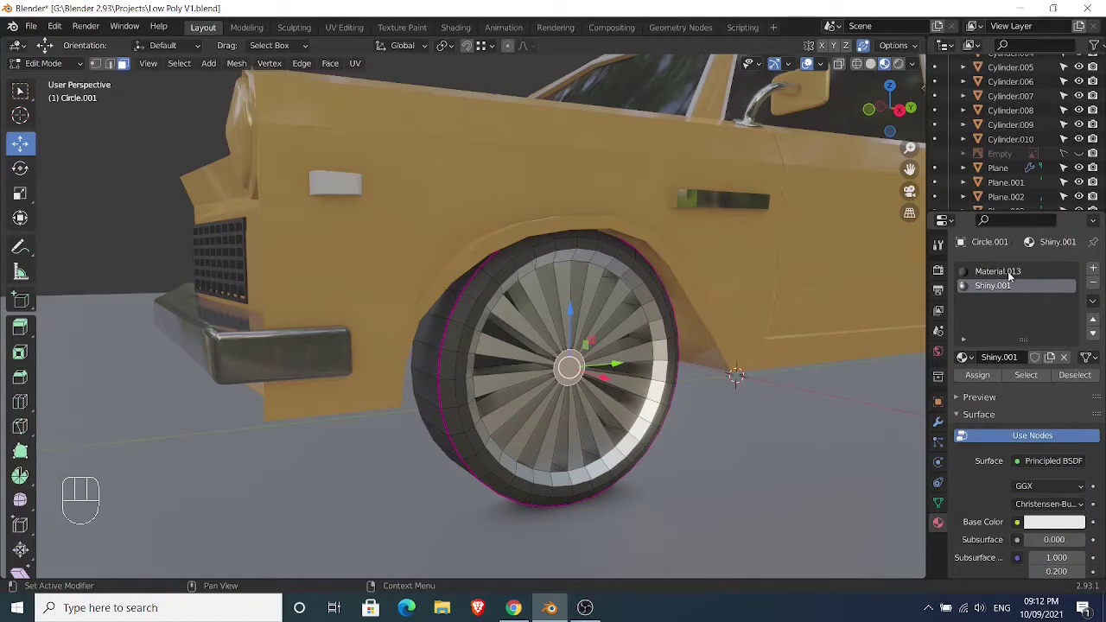
left_click(1007, 271)
left_click(976, 375)
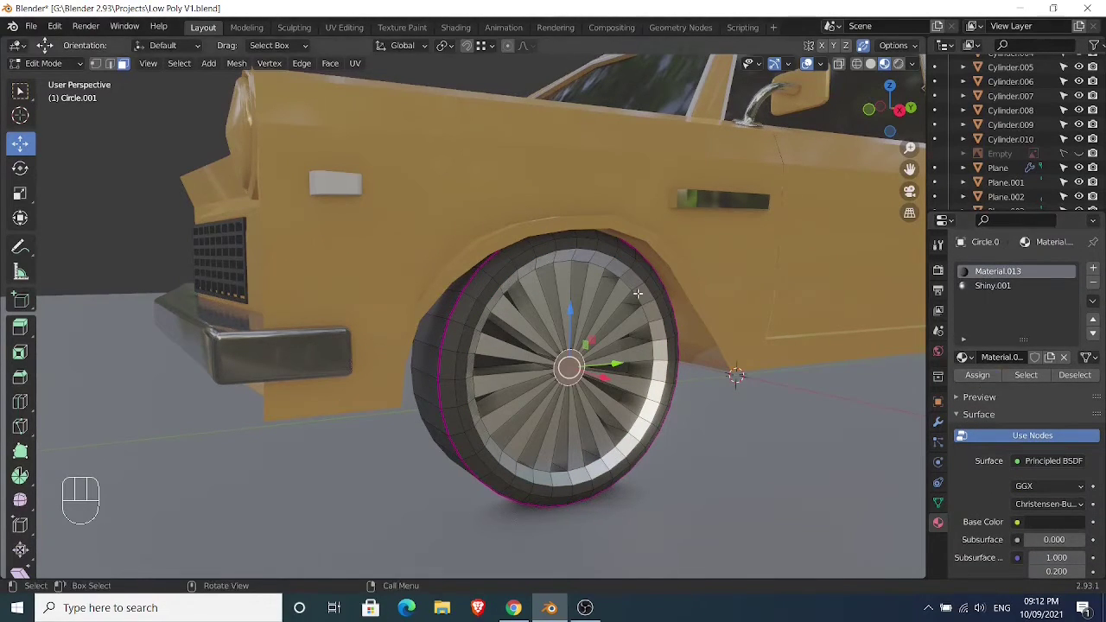
key("Tab")
scroll(596, 298, "down", 5)
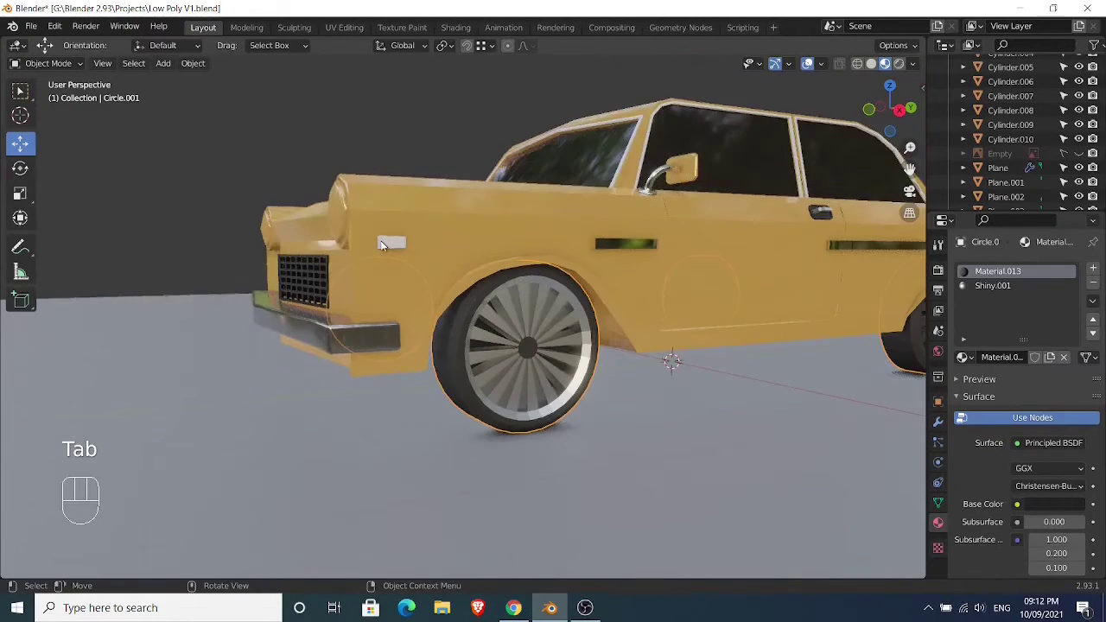
- In edit mode, select the alternating spoke faces all around the rear wheel from the right orthographic view
middle_click_drag(596, 298, 682, 328)
key("Tab")
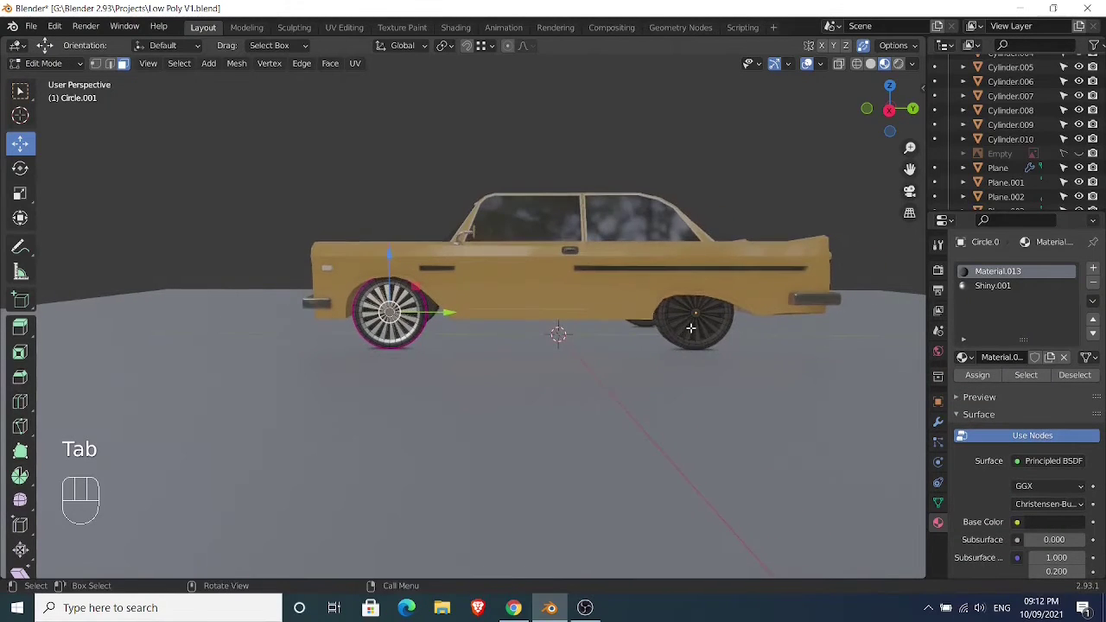
scroll(596, 340, "up", 3)
middle_click_drag(588, 340, 567, 342, "shift")
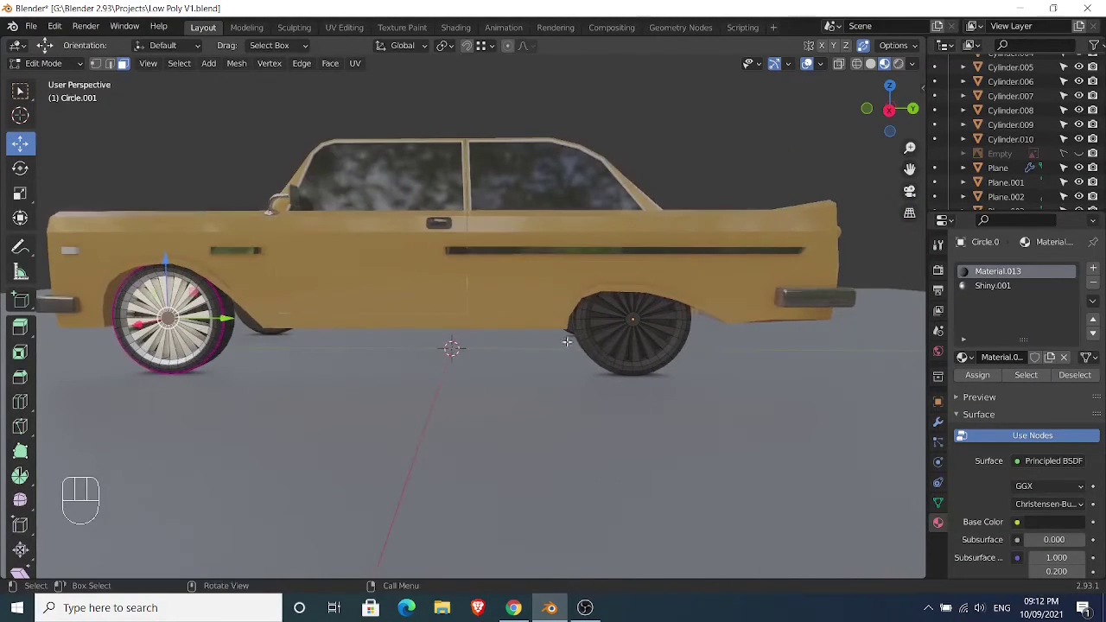
scroll(605, 350, "up", 3)
middle_click_drag(654, 345, 556, 360, "shift")
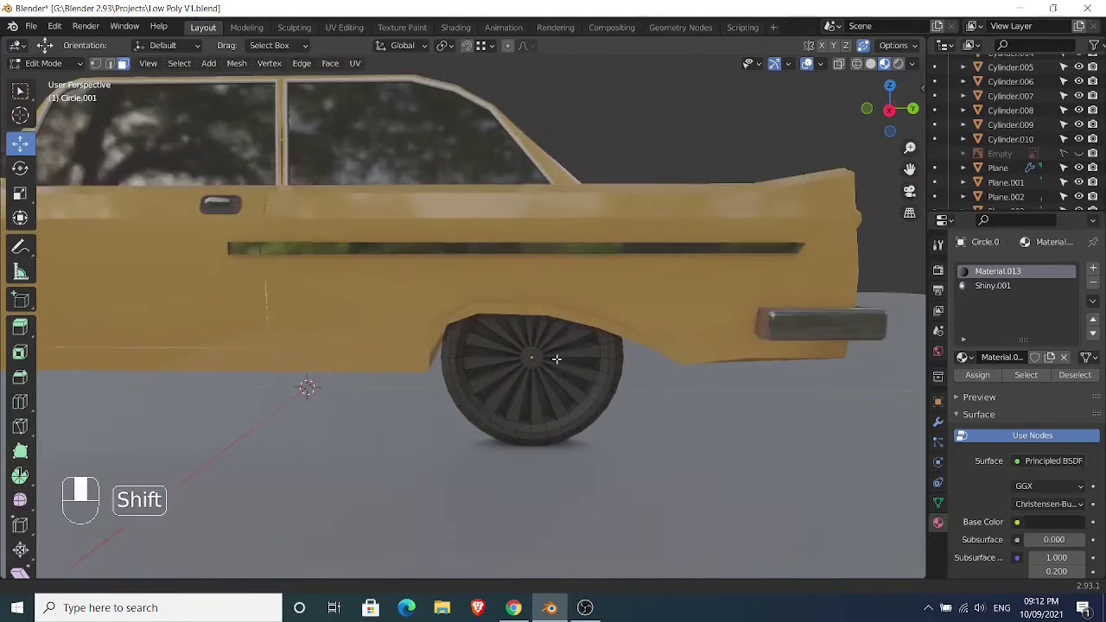
scroll(556, 358, "up", 2)
left_click(560, 364)
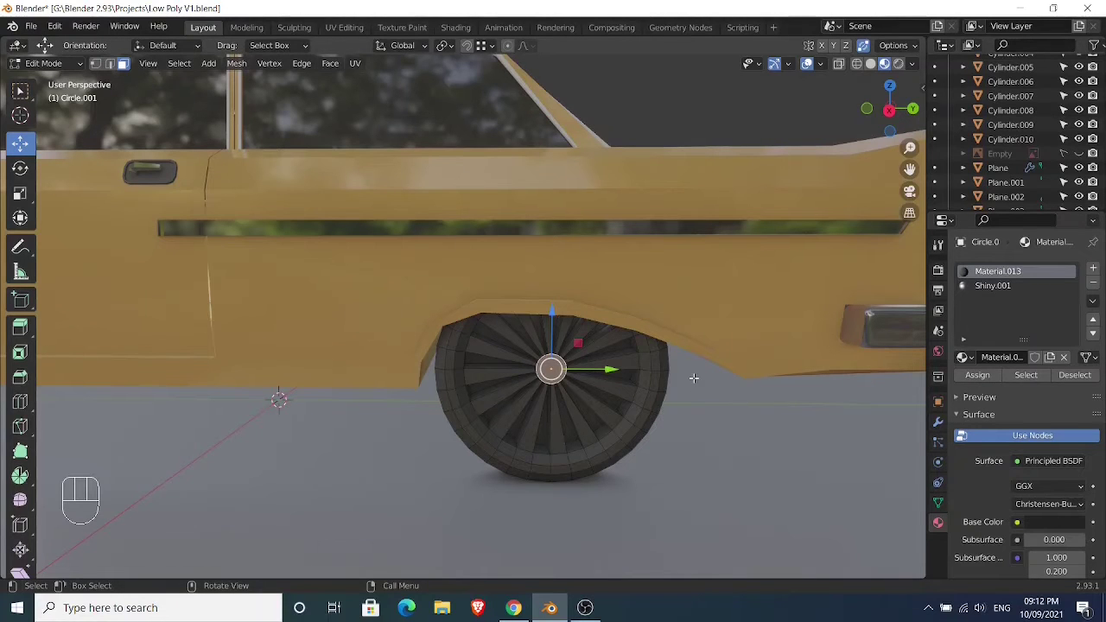
key("KP_3")
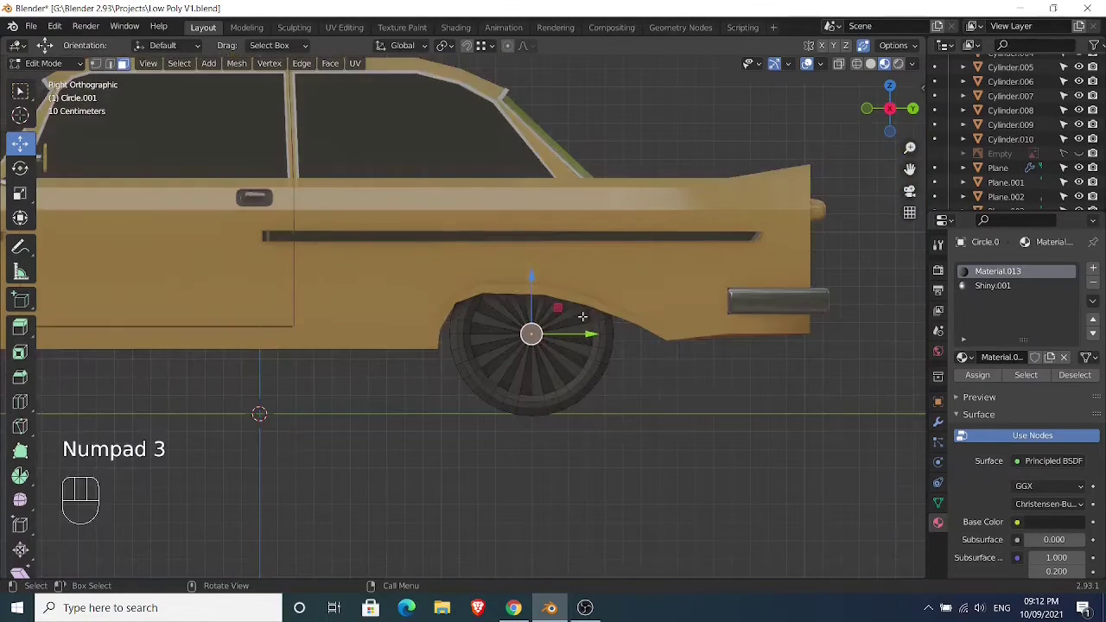
middle_click_drag(637, 328, 595, 331, "shift")
scroll(554, 341, "up", 2)
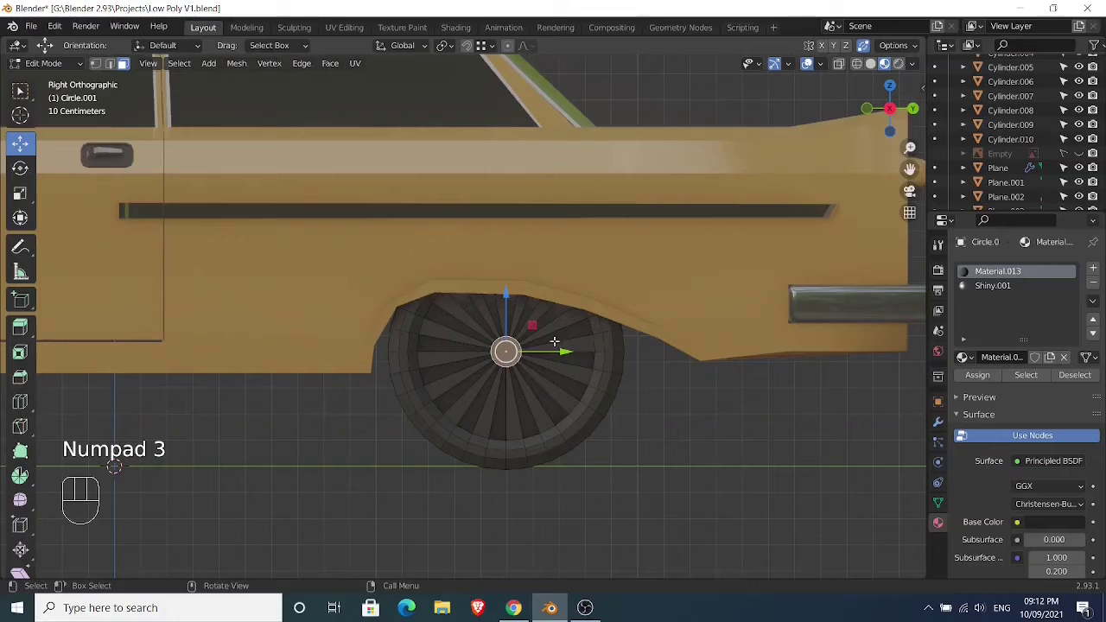
left_click(504, 307, "shift")
left_click(526, 311, "shift")
left_click(543, 316, "shift")
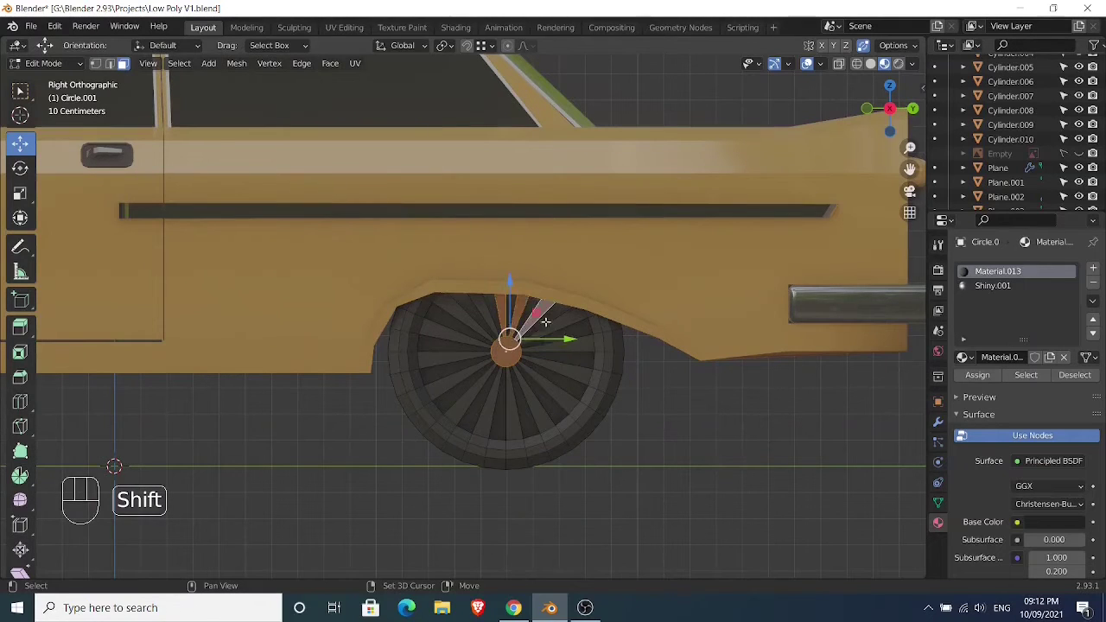
left_click(522, 311)
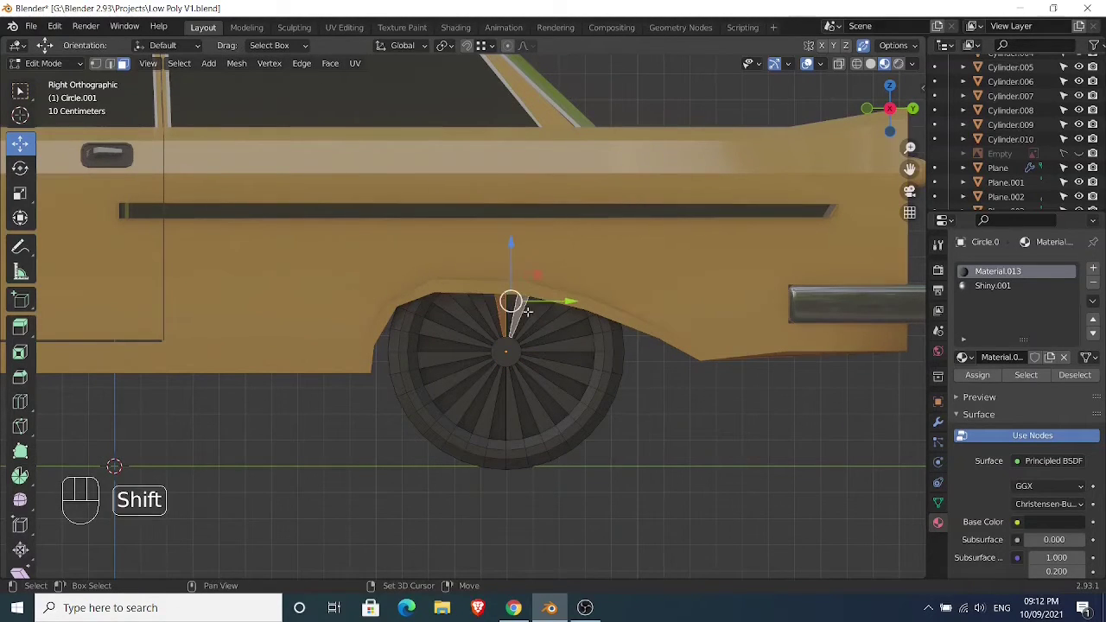
left_click(535, 322, "shift")
left_click(540, 335, "shift")
left_click(545, 348, "shift")
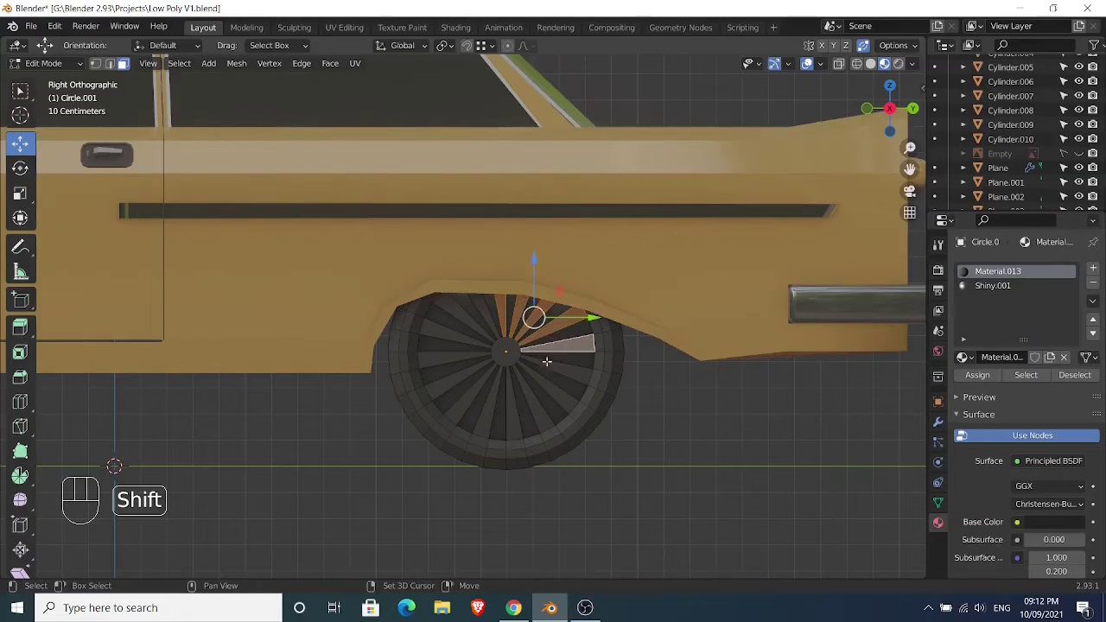
left_click(548, 367, "shift")
left_click(547, 387, "shift")
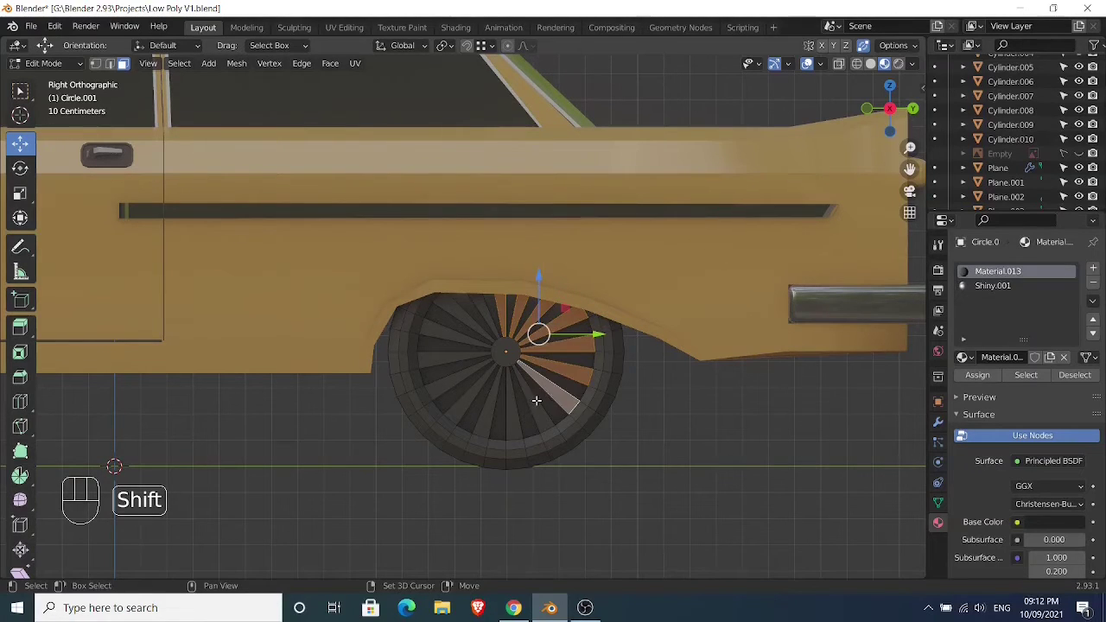
left_click(535, 402, "shift")
left_click(514, 409, "shift")
left_click(492, 405, "shift")
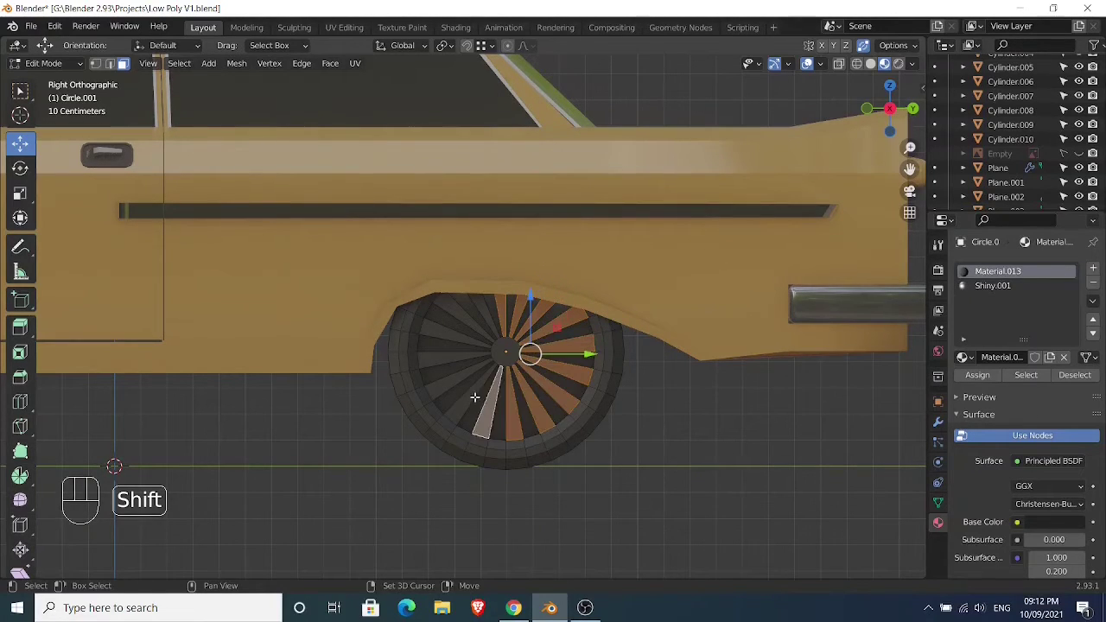
left_click(465, 383, "shift")
left_click(457, 371, "shift")
left_click(452, 355, "shift")
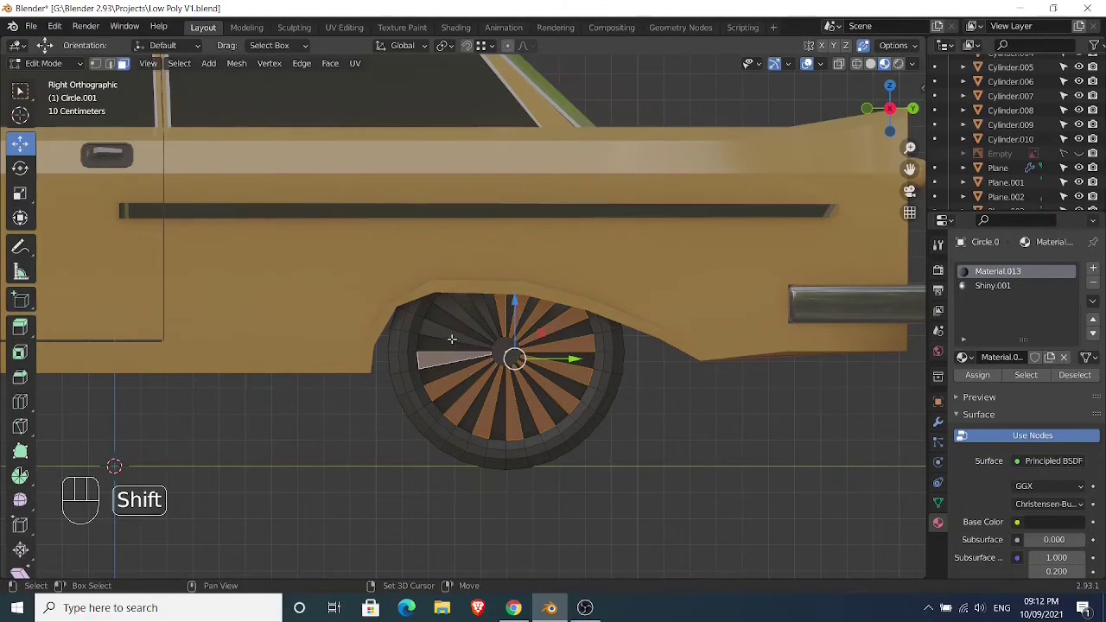
left_click(452, 338, "shift")
left_click(469, 309, "shift")
left_click(490, 298, "shift")
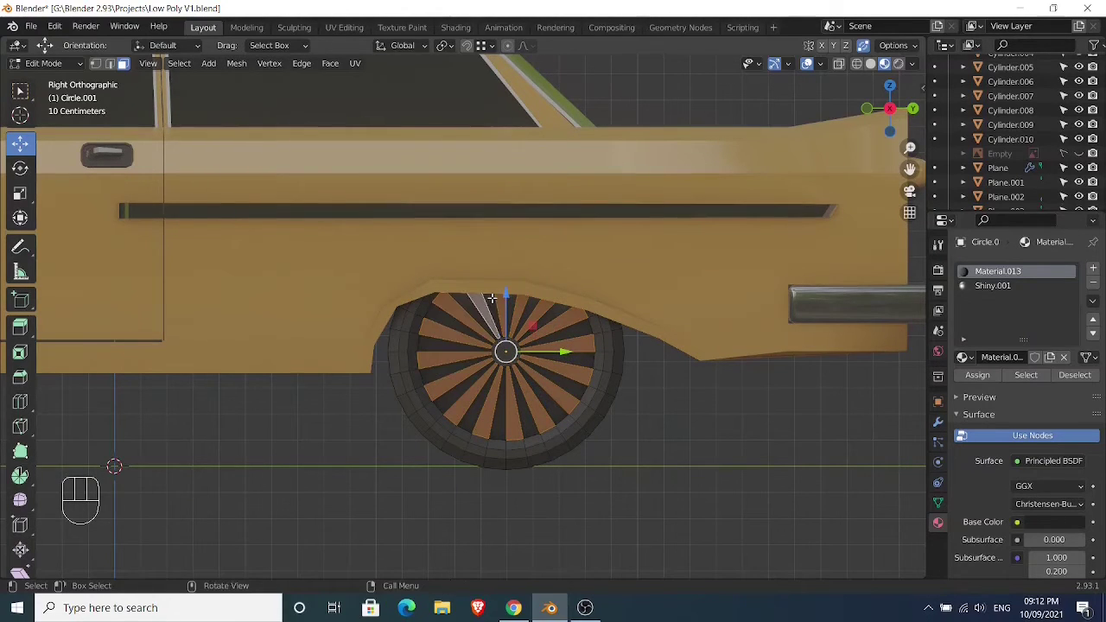
- Grow the spoke selection to take in the rear wheel's rim and hub, and assign Shiny.001 to it
key("ctrl+KP_Add")
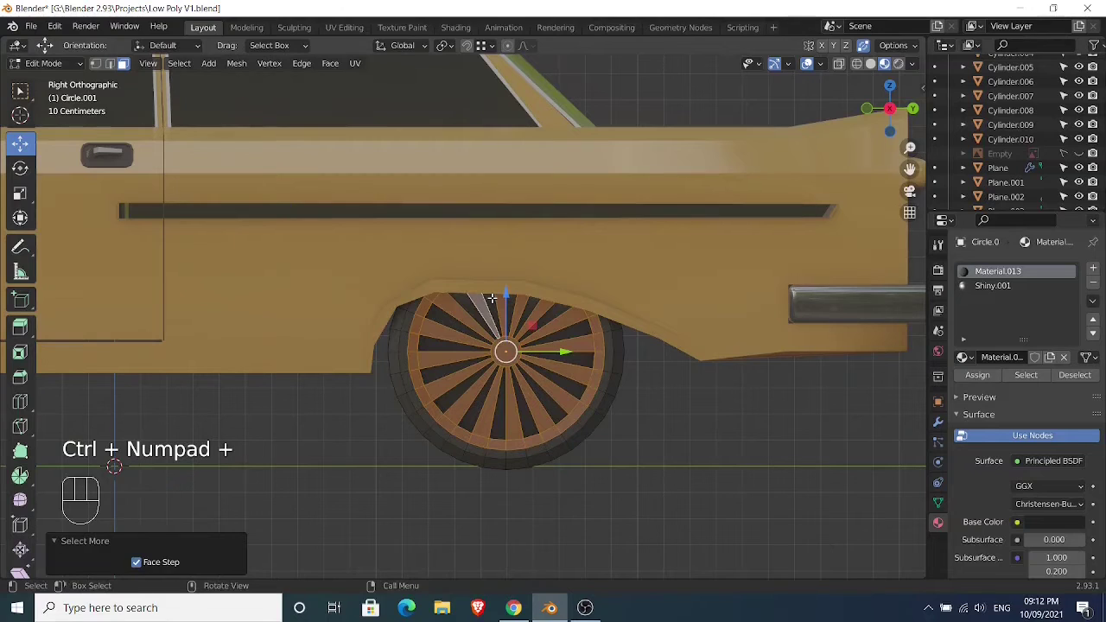
left_click(994, 286)
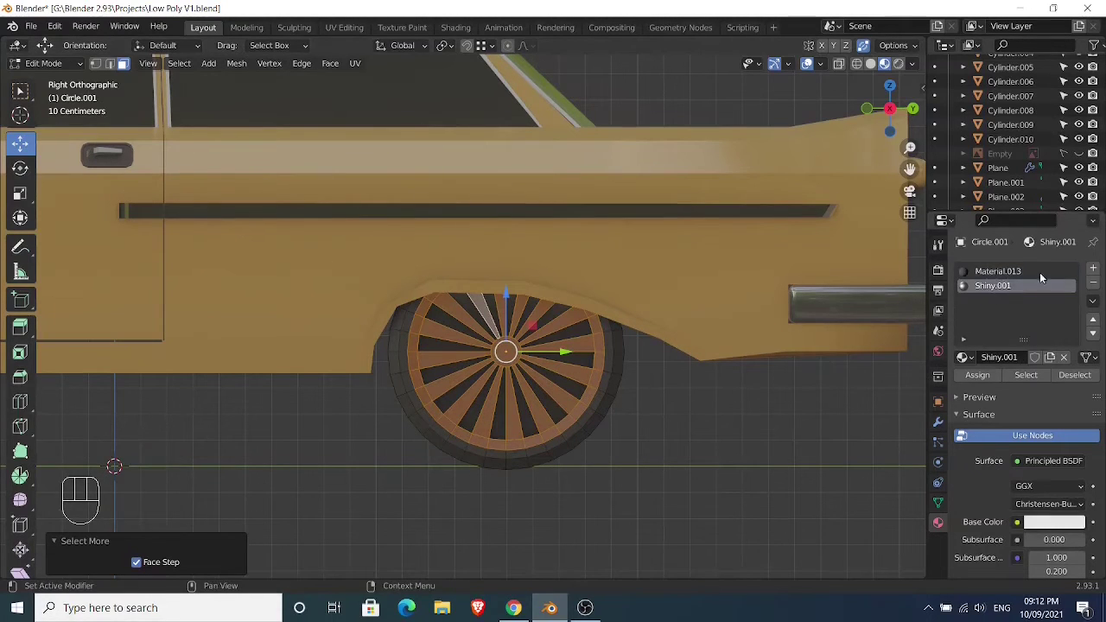
left_click(978, 374)
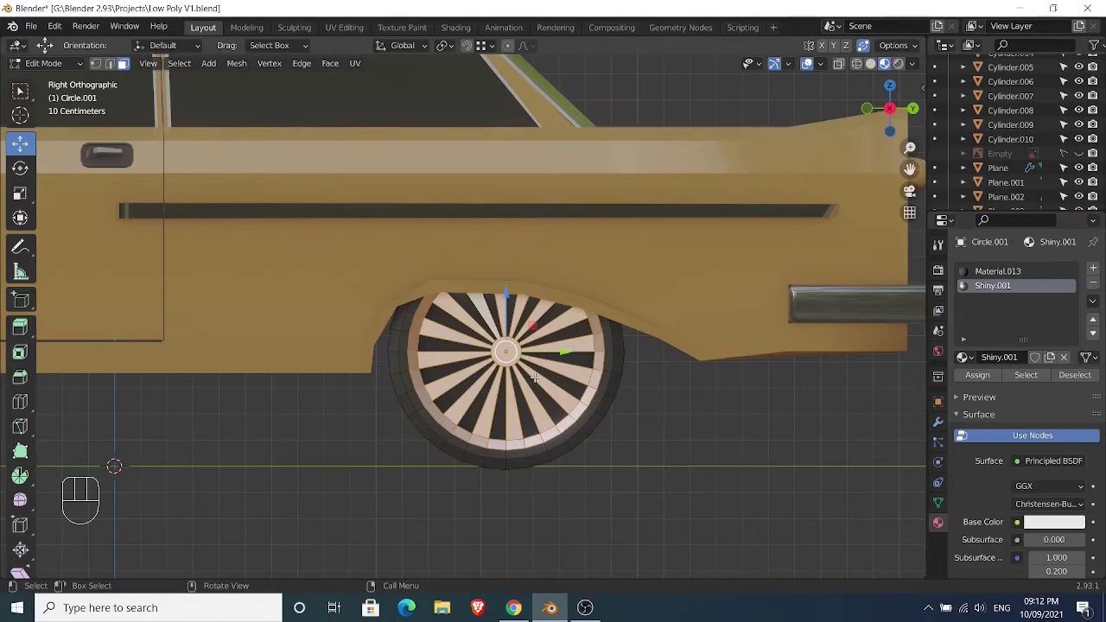
- Assign Material.013 to the center hub face of the rear wheel and return to object mode
left_click_drag(535, 377, 540, 380)
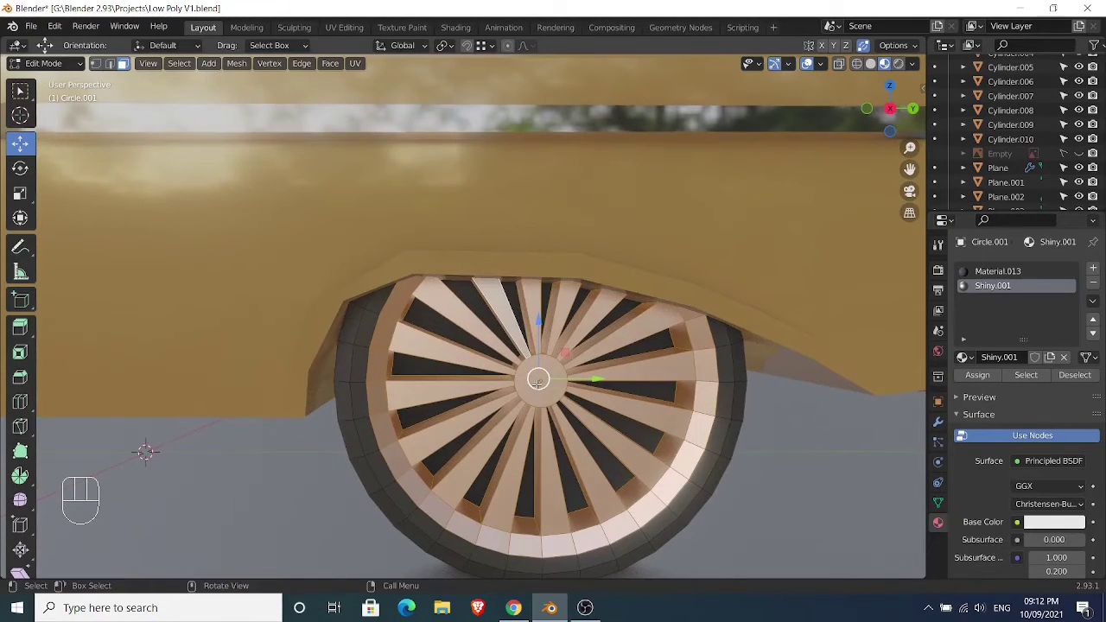
left_click(1009, 271)
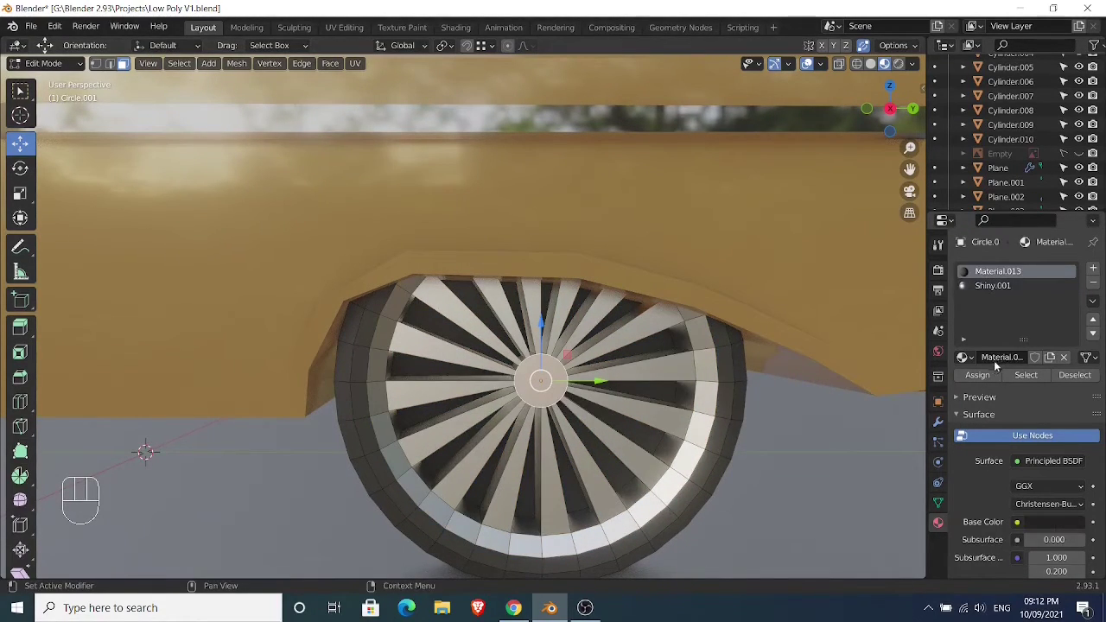
left_click(977, 375)
key("Tab")
scroll(617, 378, "down", 5)
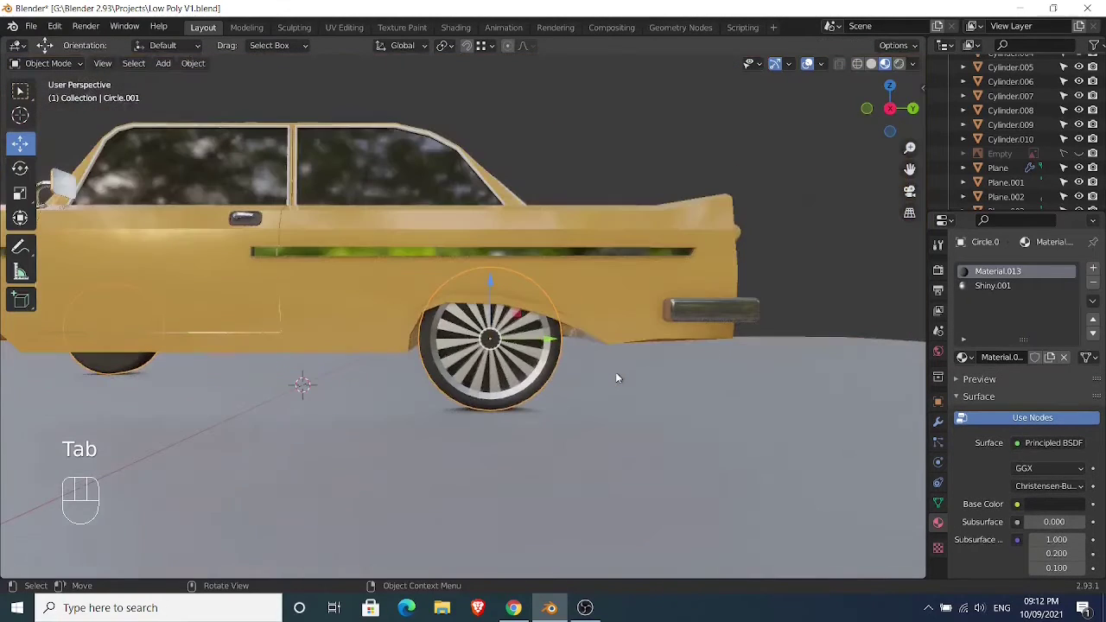
scroll(430, 346, "down", 3)
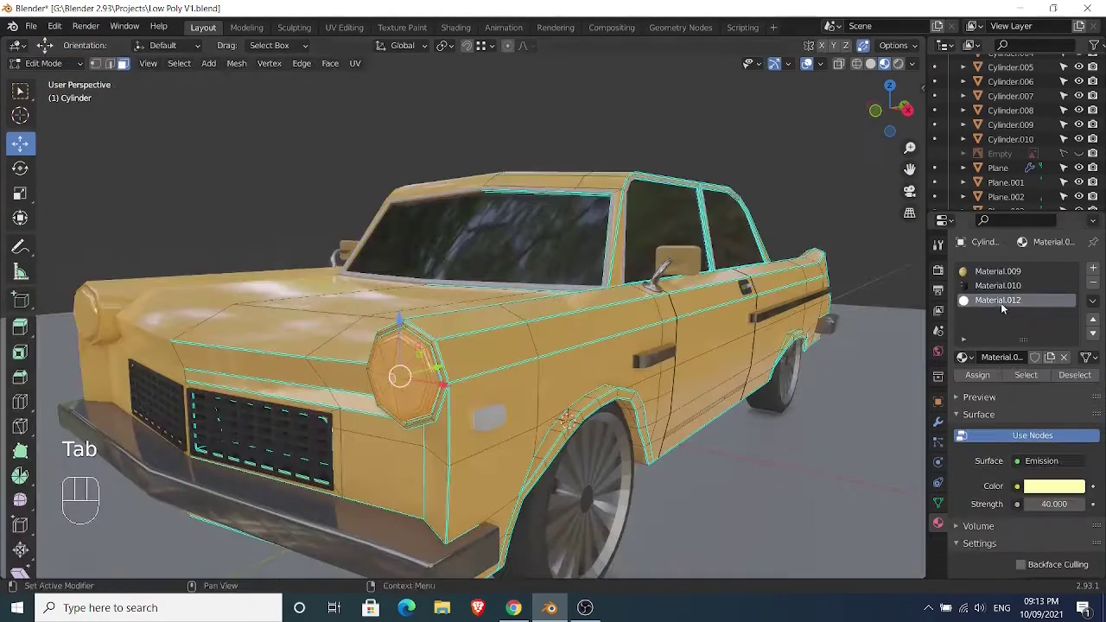
- Assign the emissive Material.012 to the selected headlight faces of the car body and leave edit mode
left_click(986, 379)
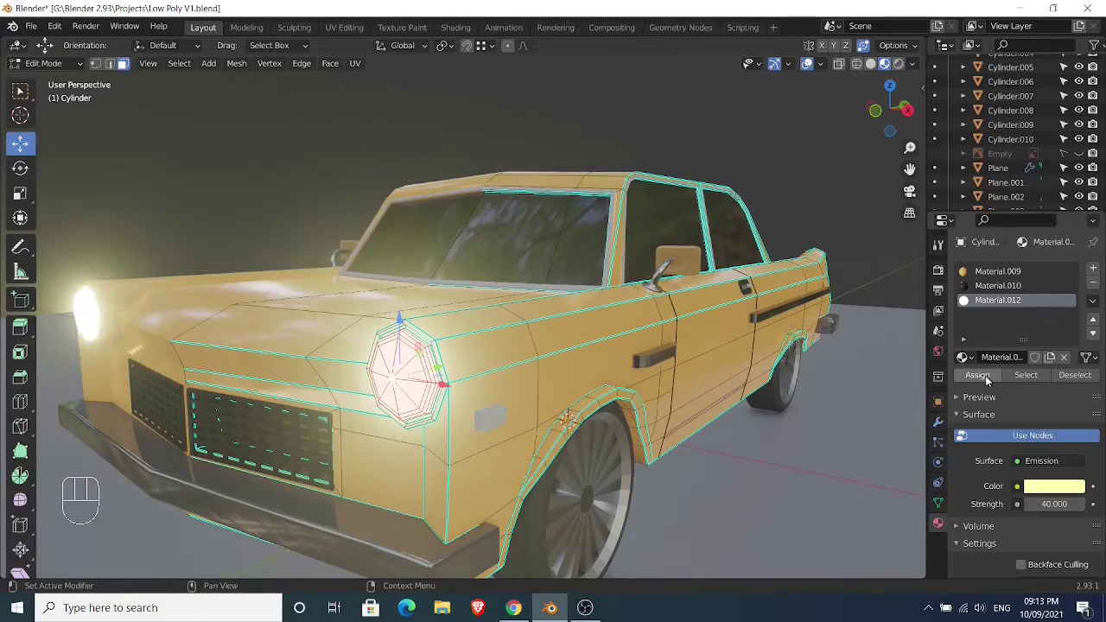
key("Tab")
scroll(705, 362, "down", 5)
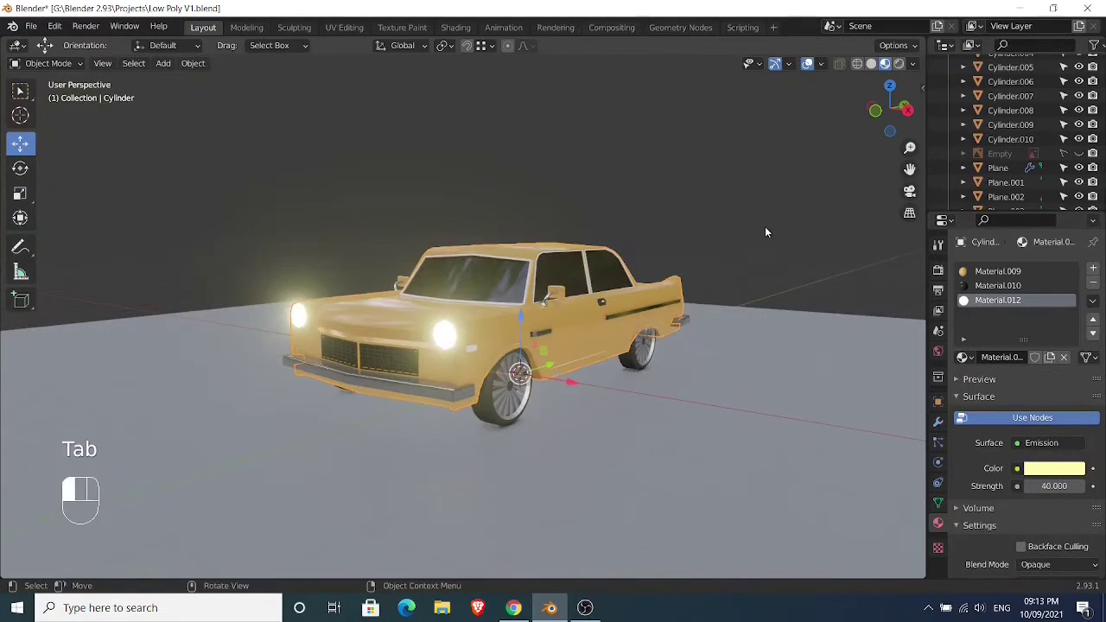
- Switch the viewport to rendered shading to examine the whole car with its glowing headlights
middle_click_drag(757, 256, 747, 285)
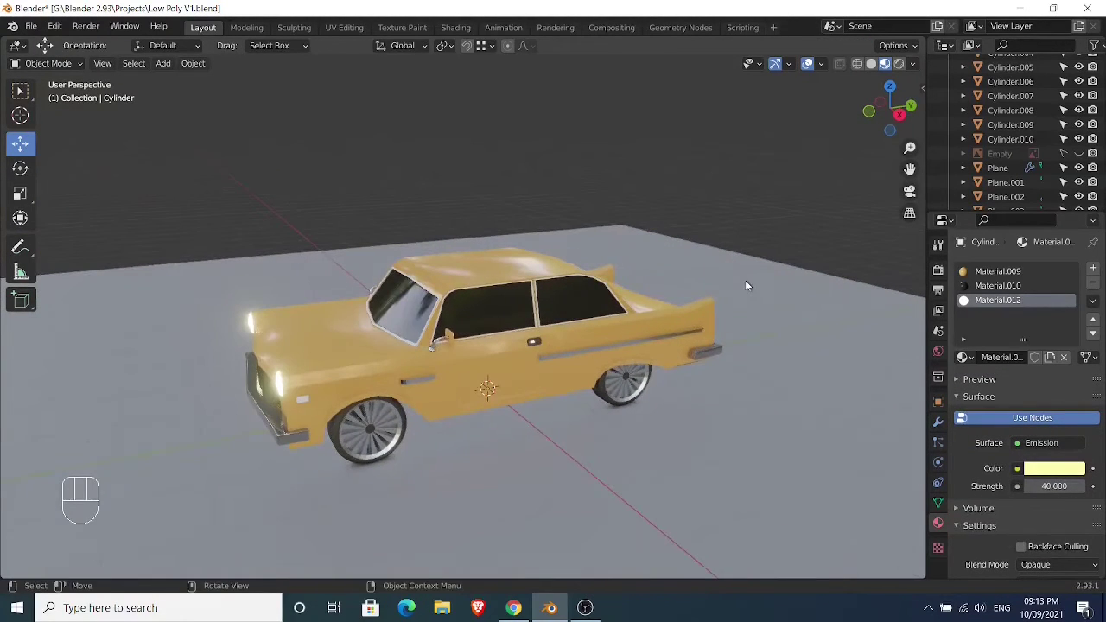
middle_click_drag(650, 273, 682, 270)
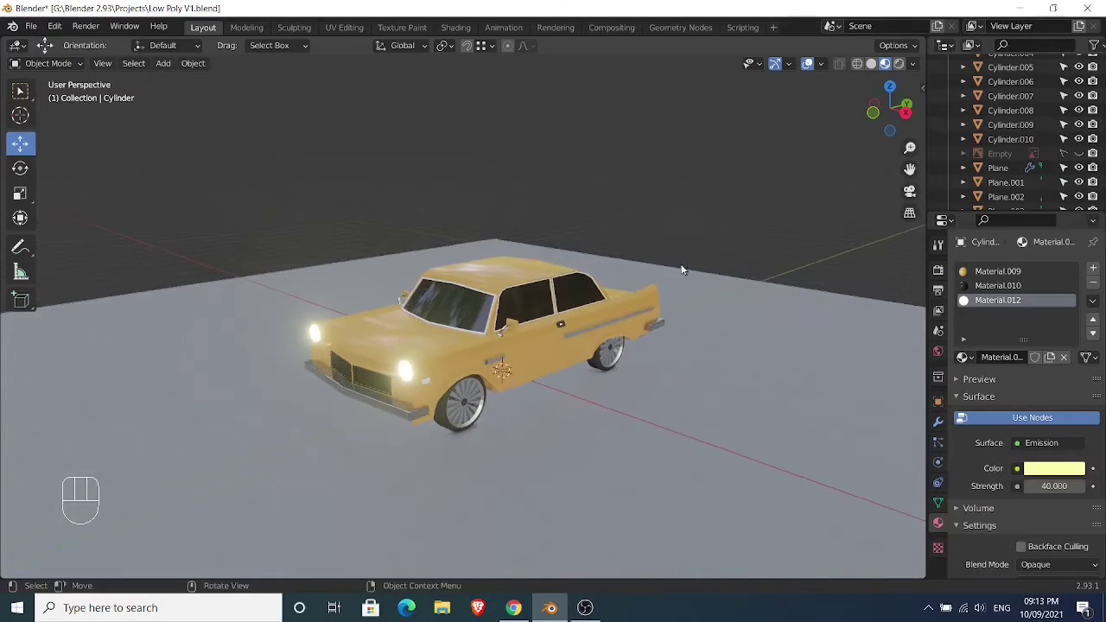
left_click(898, 65)
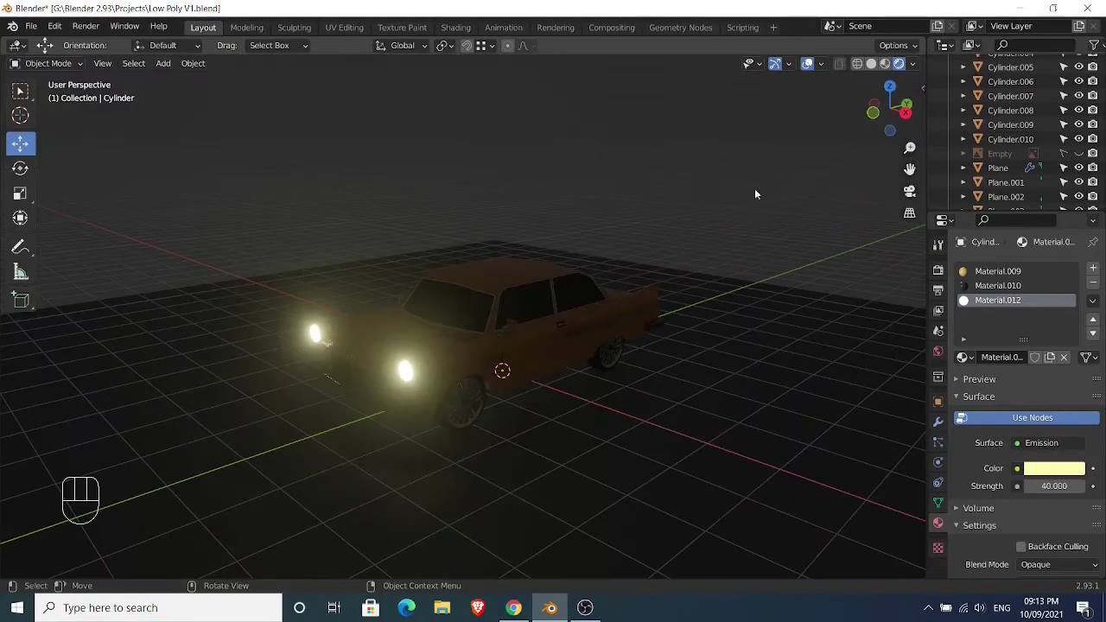
- Add an area light at the scene origin and raise it about 3.7 m along Z above the car
middle_click_drag(628, 265, 644, 263)
key("shift+a")
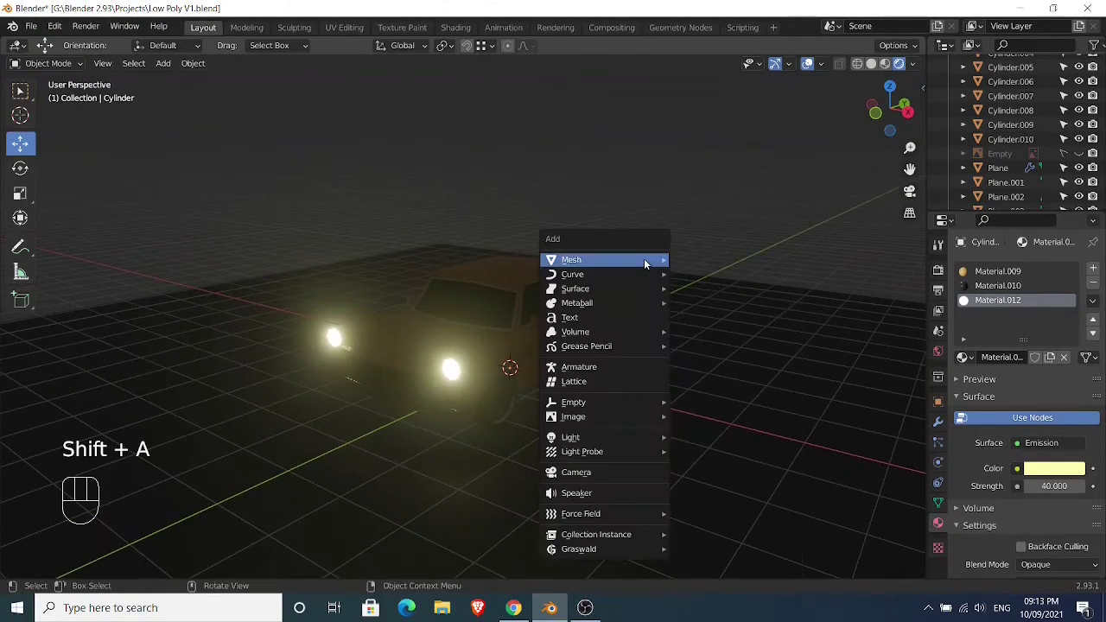
mouse_move(612, 438)
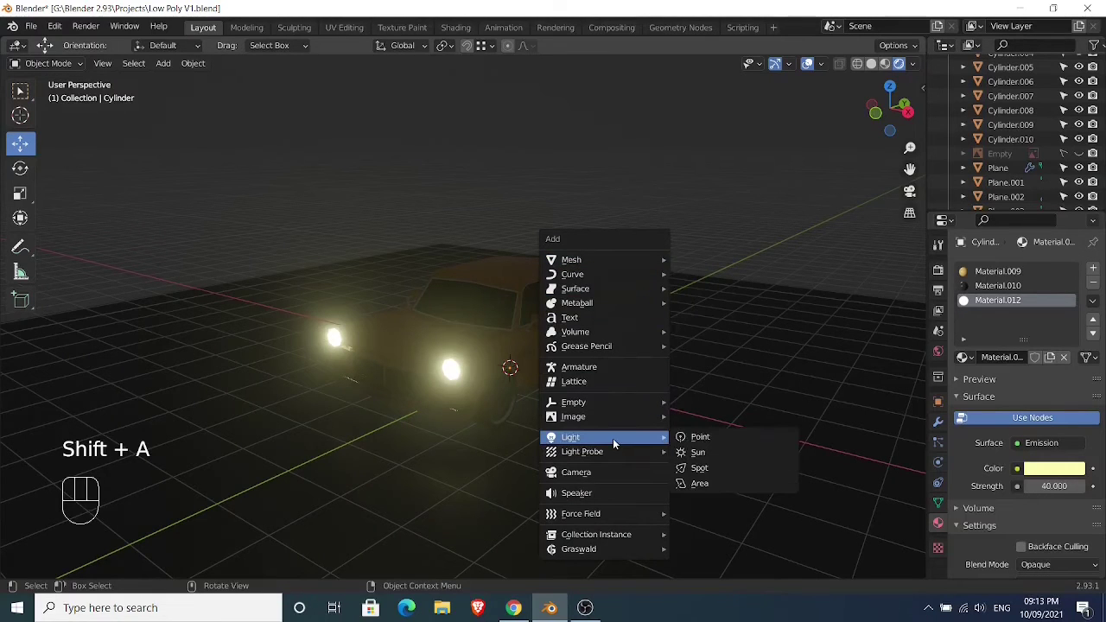
left_click(715, 484)
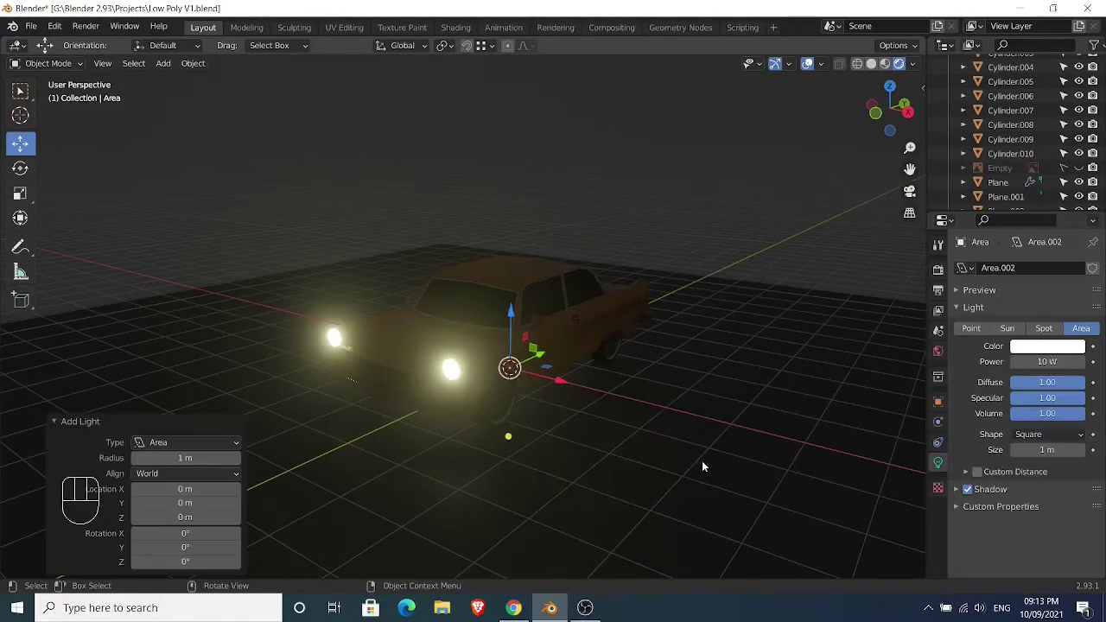
key("g")
key("z")
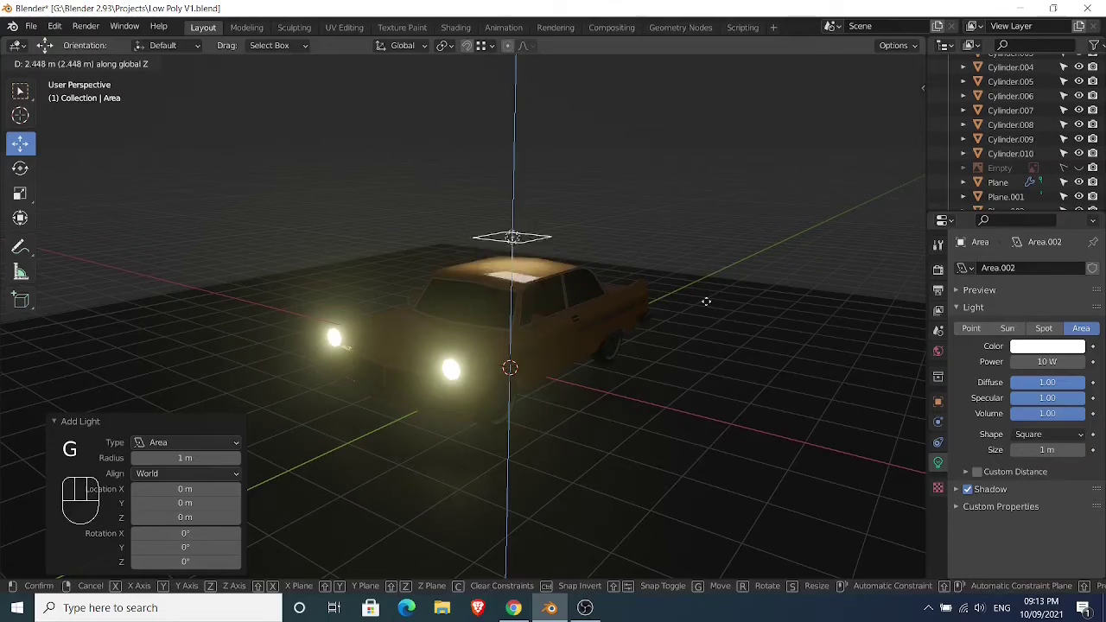
left_click(700, 259)
- Move the area light about 3.3 m along X and about 2.4 m along Y, out beside the car's rear
key("g")
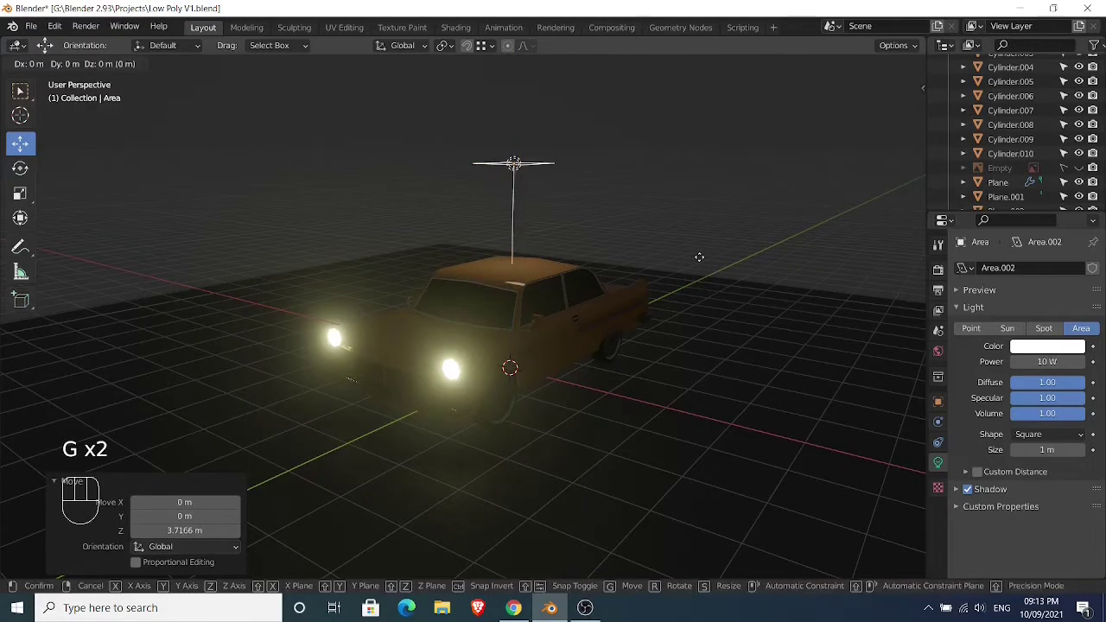
key("x")
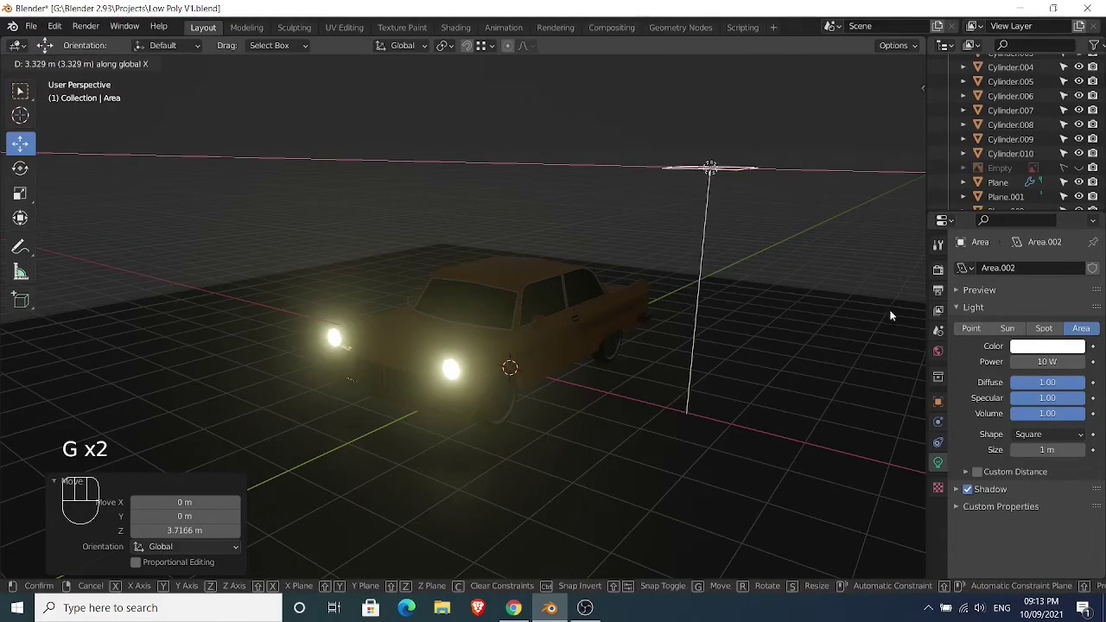
left_click(823, 335)
middle_click_drag(824, 335, 752, 341)
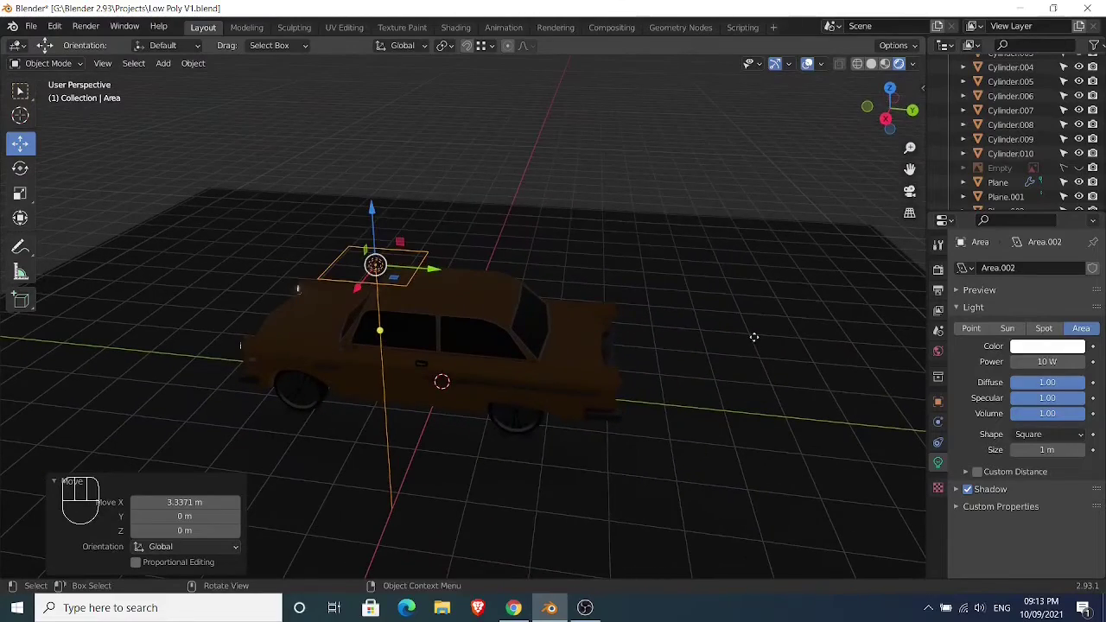
key("g")
key("y")
left_click(259, 307)
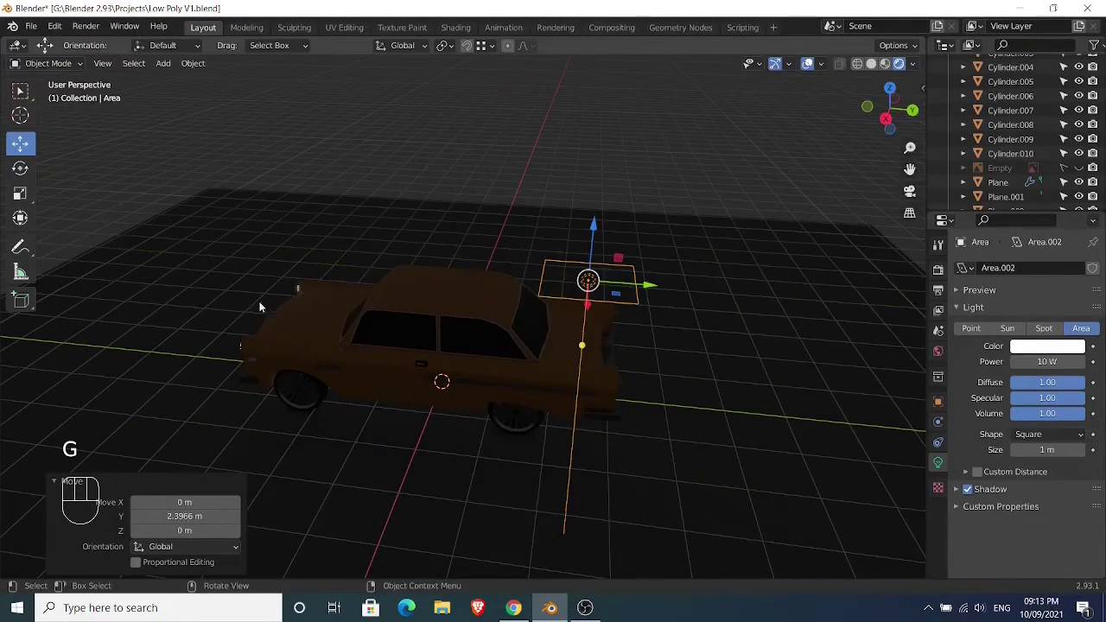
- Shift the area light farther from the car by about 1.6 m along X and about 1.85 m along Y
middle_click_drag(259, 307, 411, 354)
key("g")
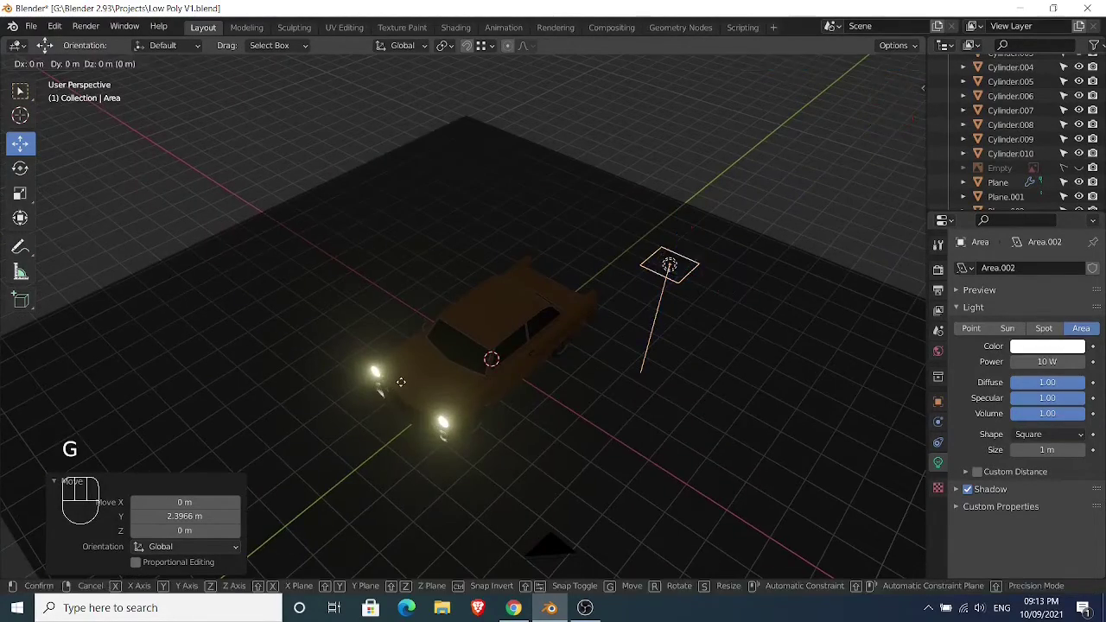
key("x")
left_click(483, 402)
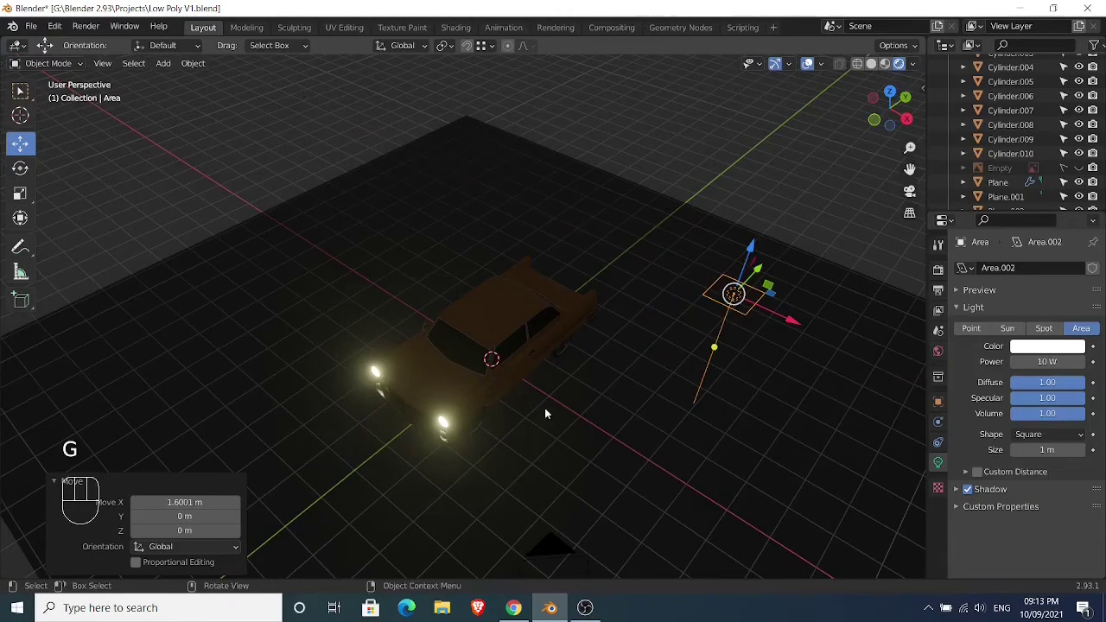
key("g")
key("y")
left_click(562, 358)
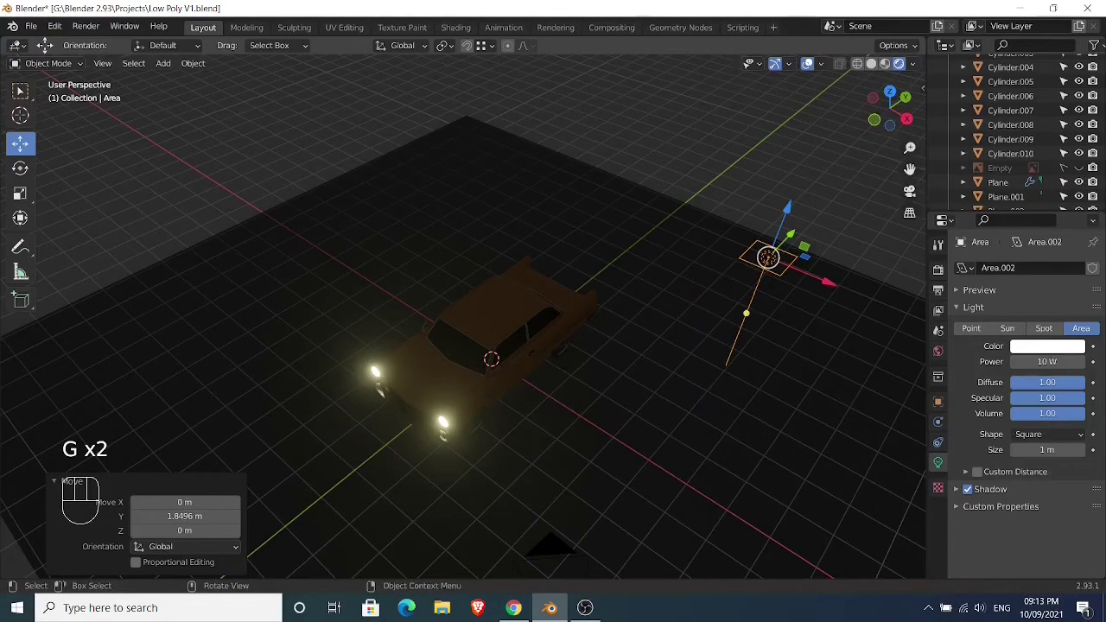
- Aim the area light toward the car by rotating it about 52° around Y and about 36° around Z
key("r")
key("y")
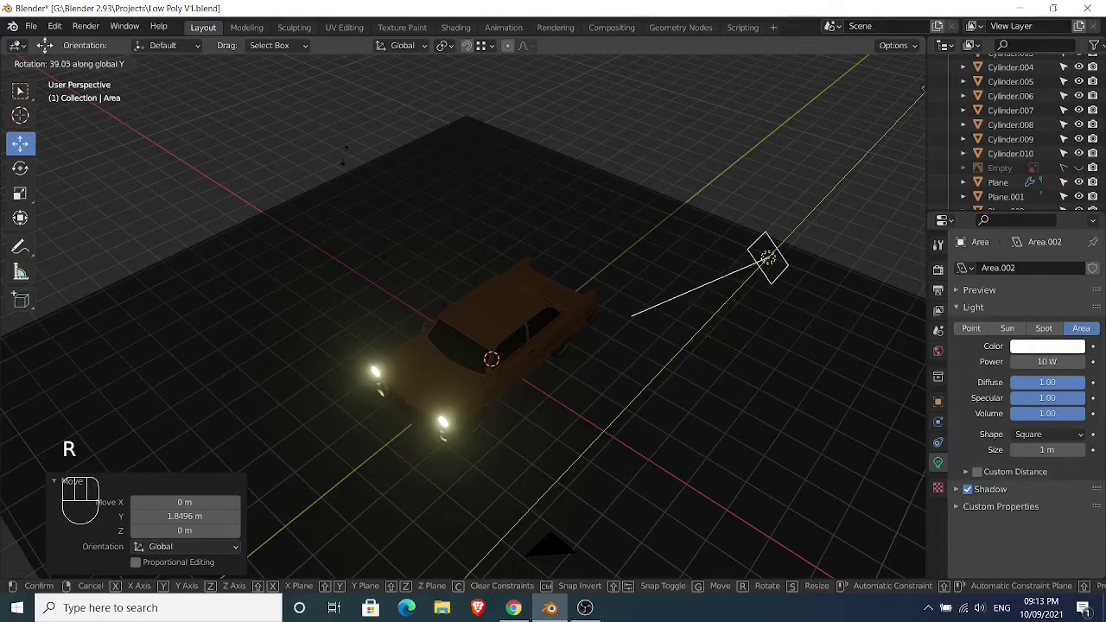
left_click(596, 298)
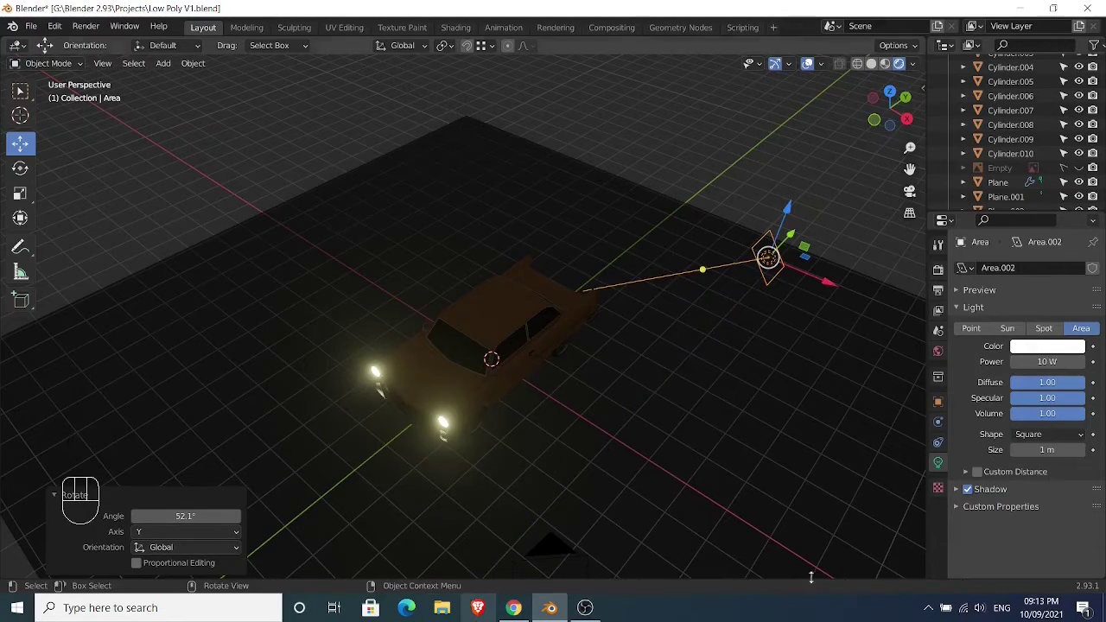
key("r")
key("z")
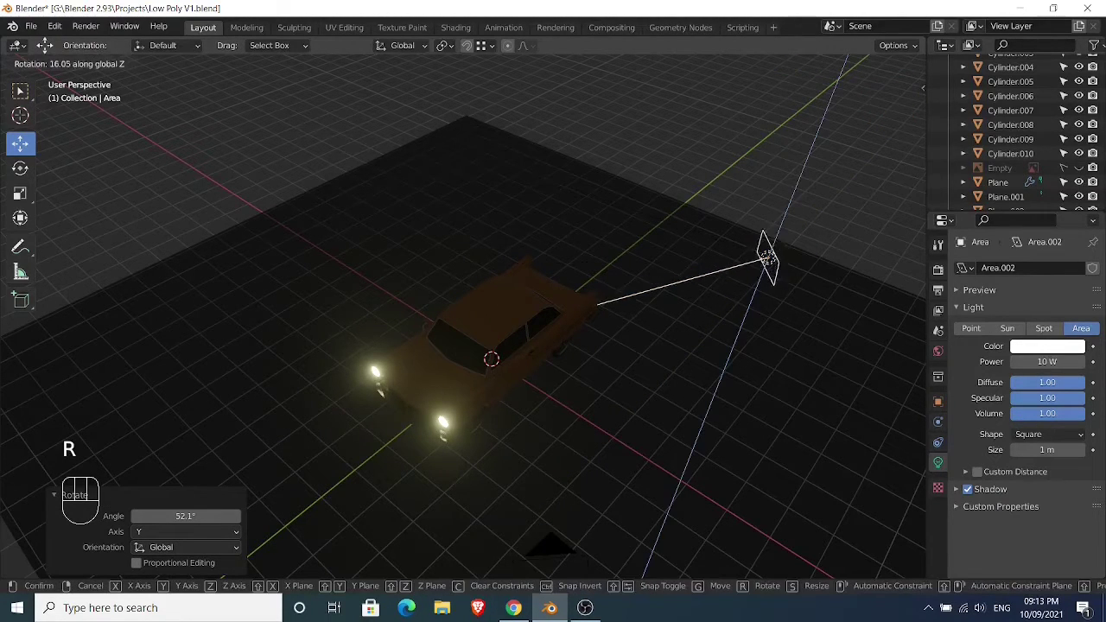
left_click(562, 344)
- Scale the area light up by about 2.3 and set its power to 500 W
key("s")
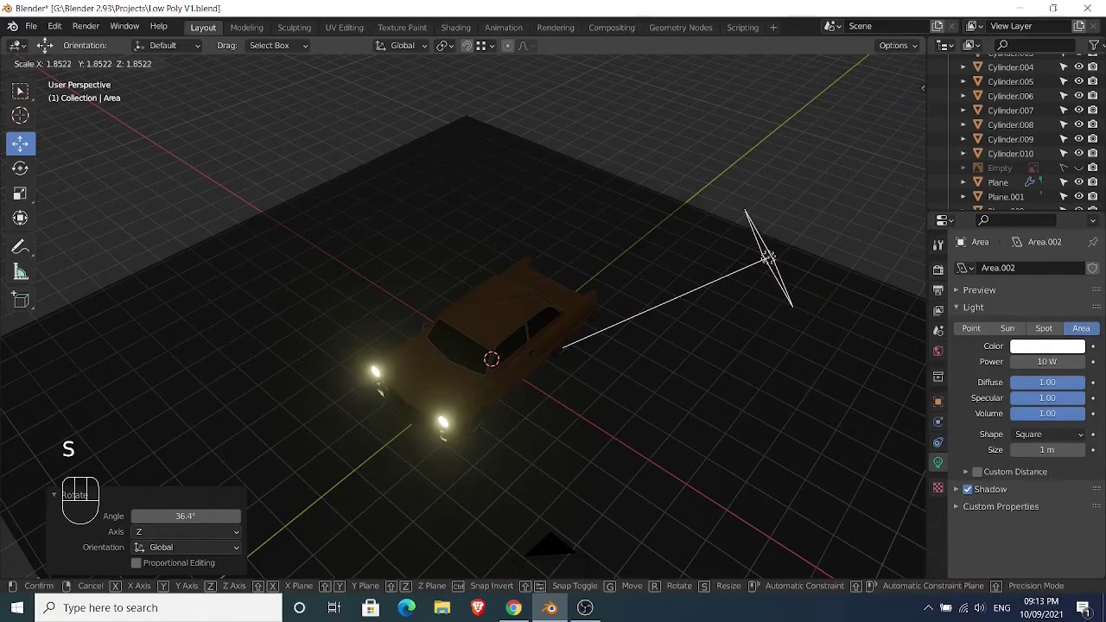
left_click(567, 371)
middle_click_drag(568, 375, 589, 363)
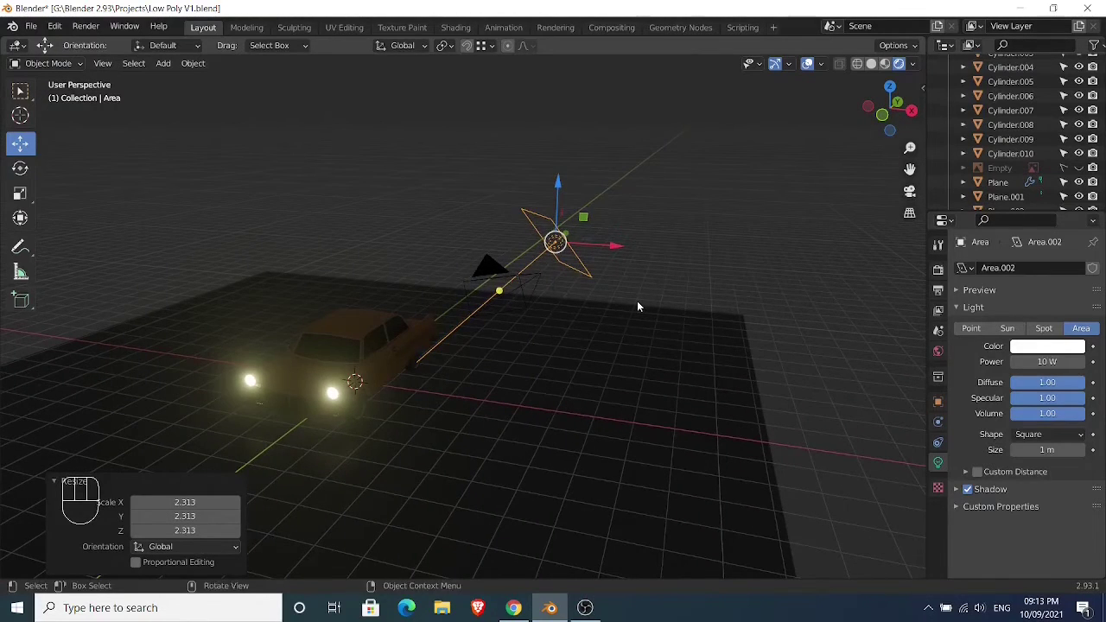
middle_click_drag(636, 301, 944, 417)
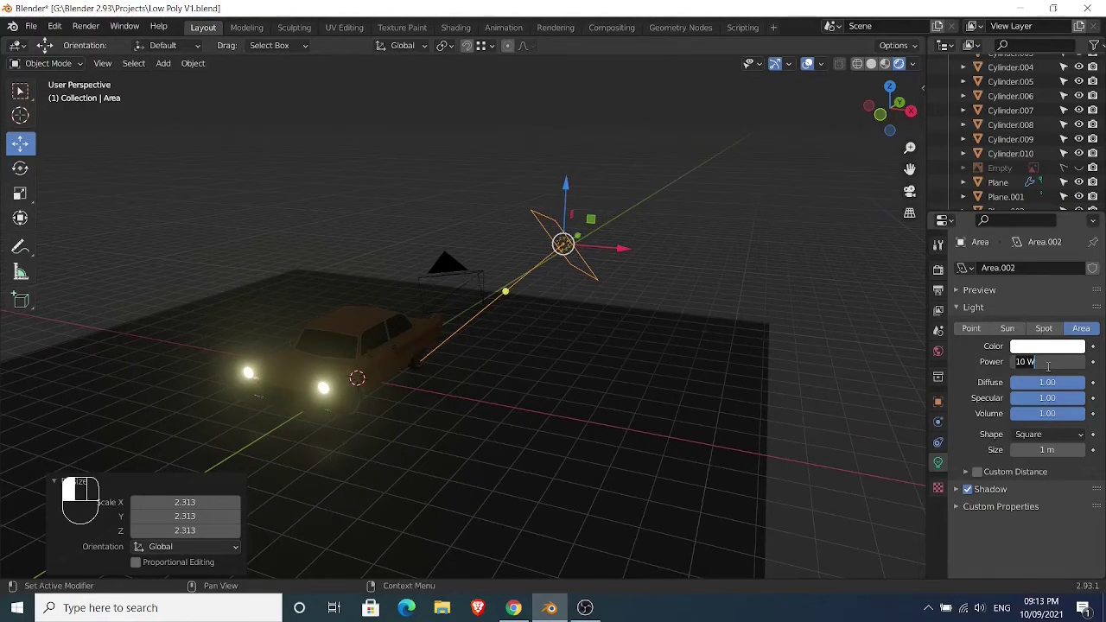
key("Return")
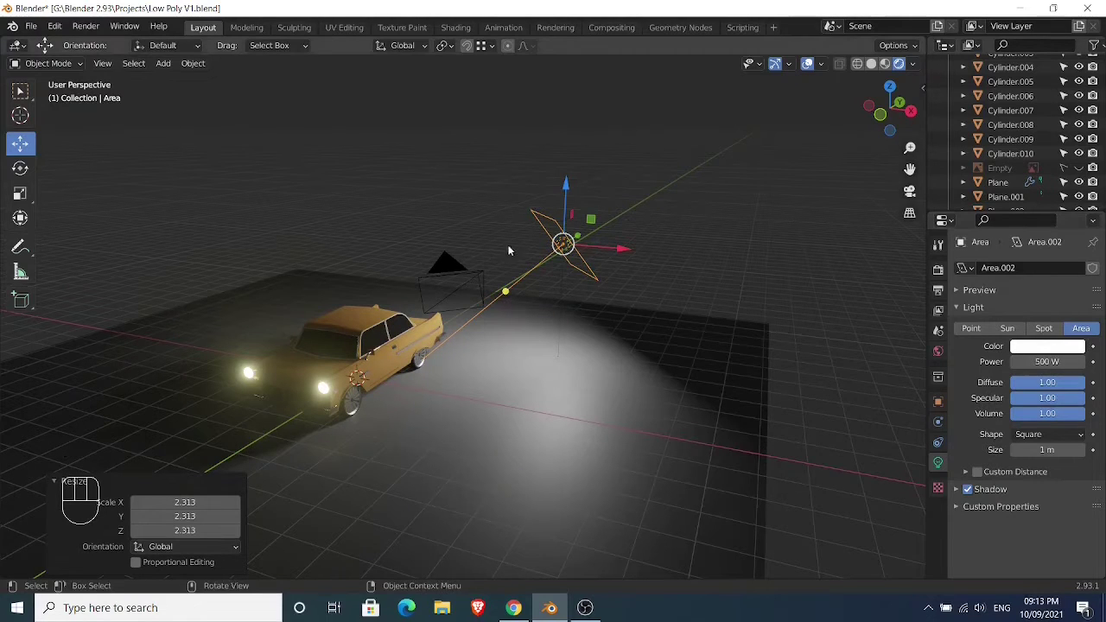
- Add a second area light at the scene origin and raise it about 4.3 m along Z
middle_click_drag(553, 276, 444, 326)
key("shift+a")
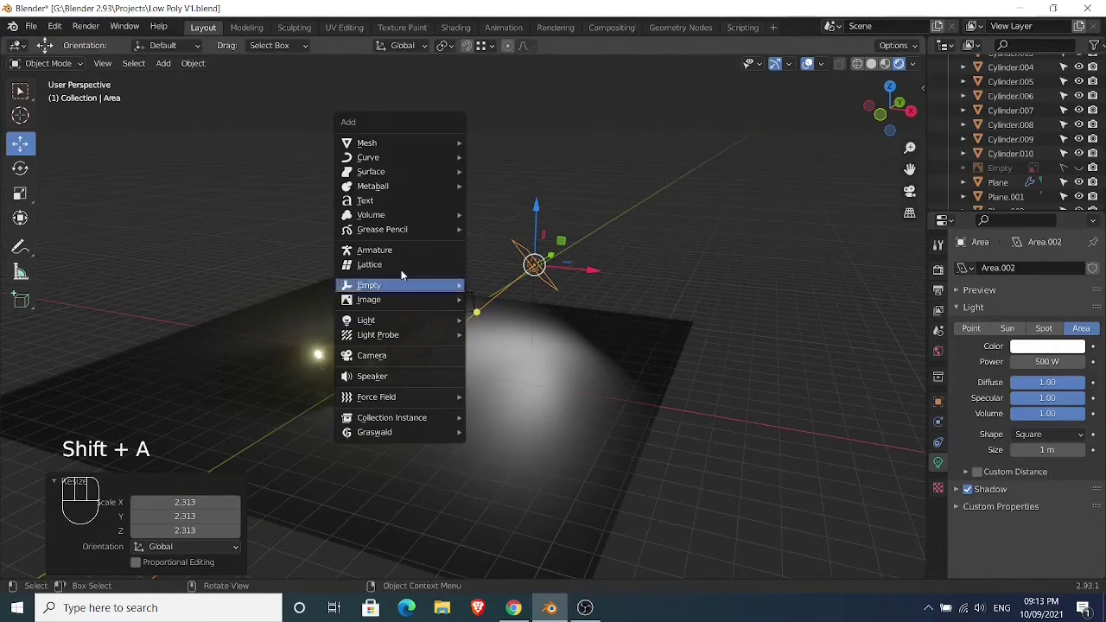
mouse_move(390, 324)
left_click(487, 366)
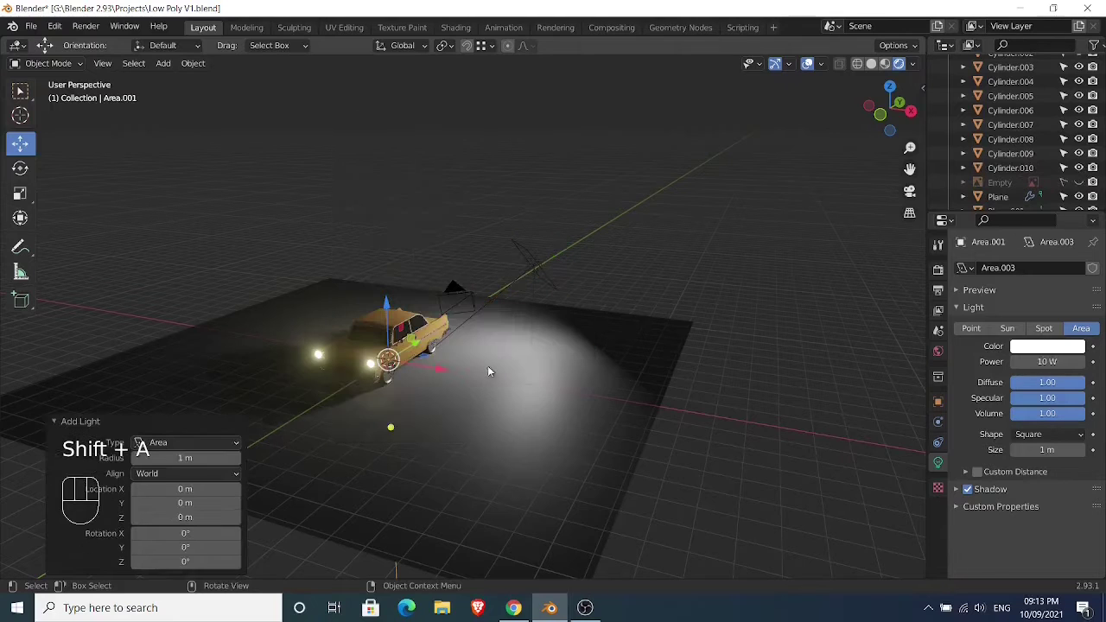
key("g")
key("z")
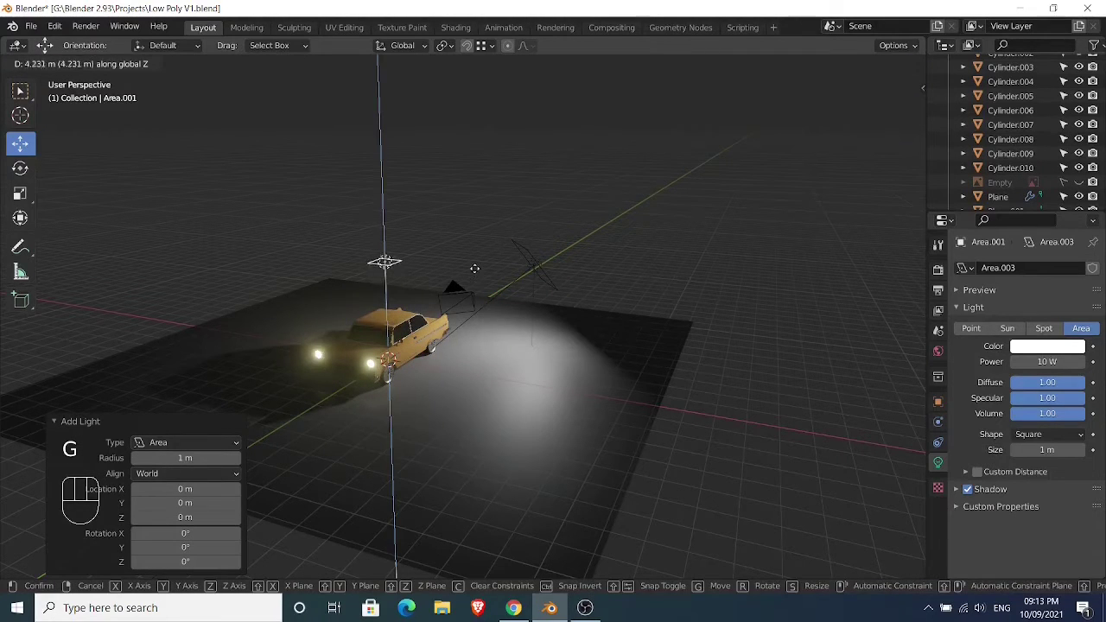
left_click(474, 273)
- Move the second area light about -6 m along Y and about -3.8 m along X, to the car's front opposite side
key("g")
key("y")
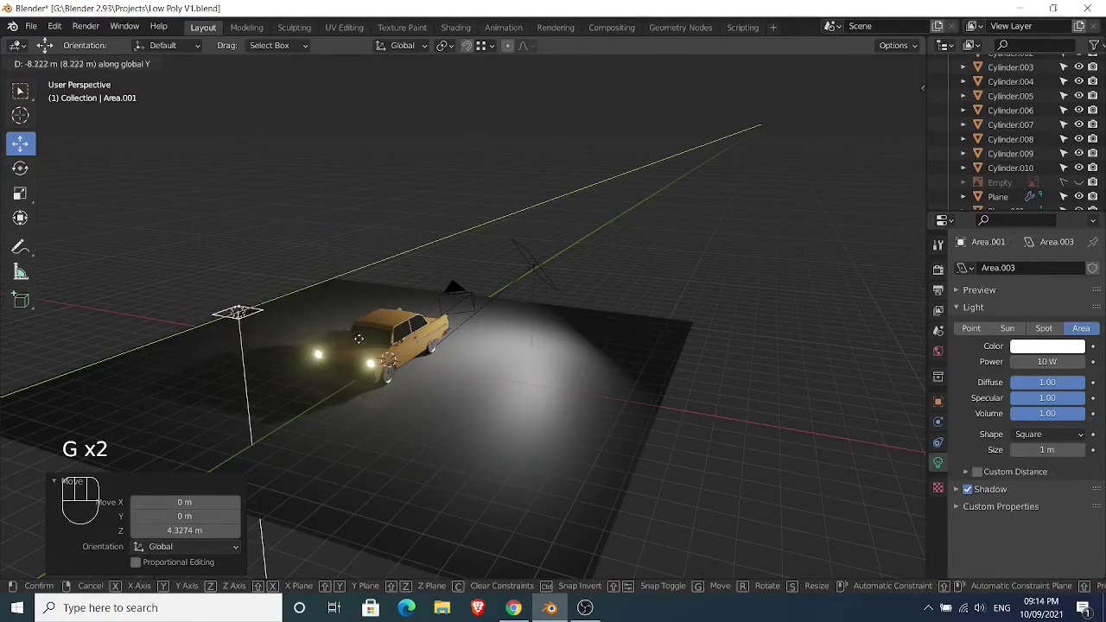
left_click(388, 335)
key("g")
key("x")
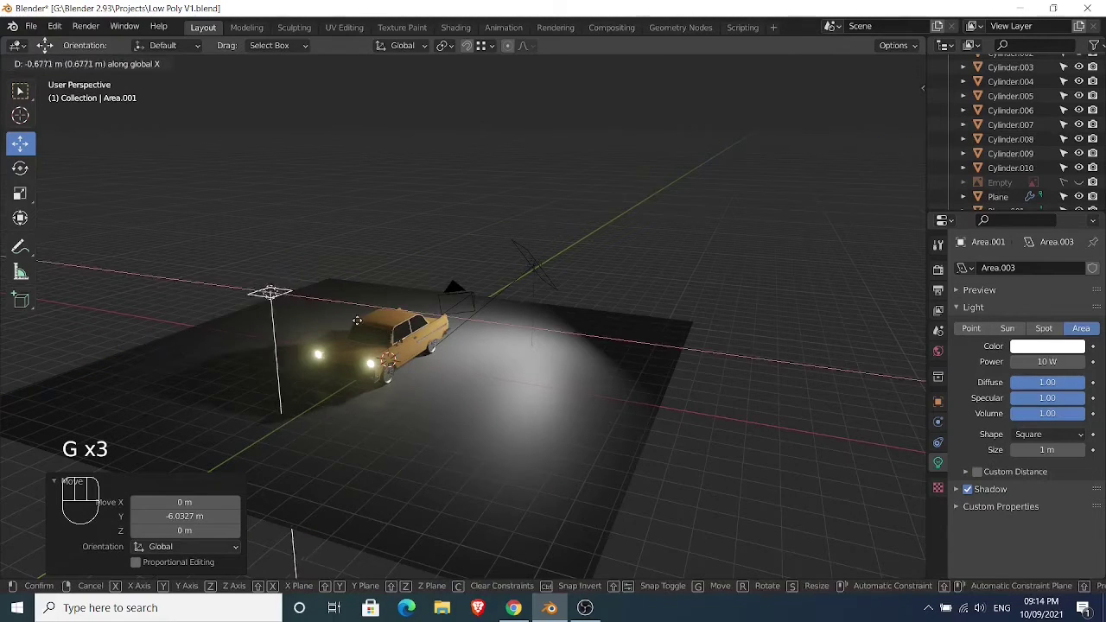
left_click(304, 295)
- Aim the second area light at the car by rotating it about -41° around Y and about 36° around Z
key("r")
key("y")
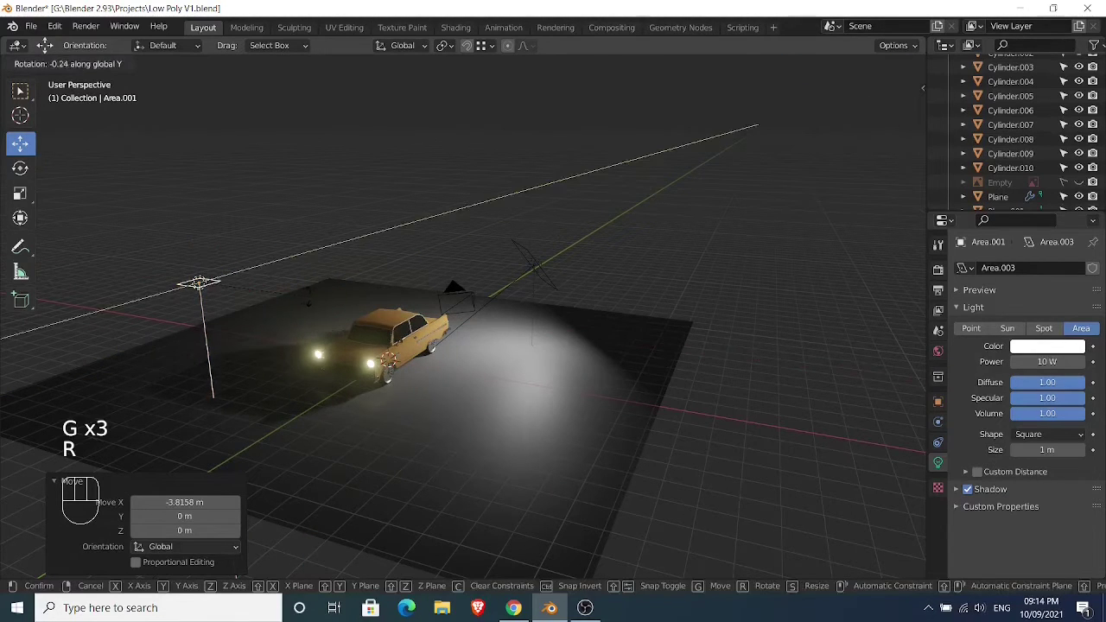
left_click(409, 170)
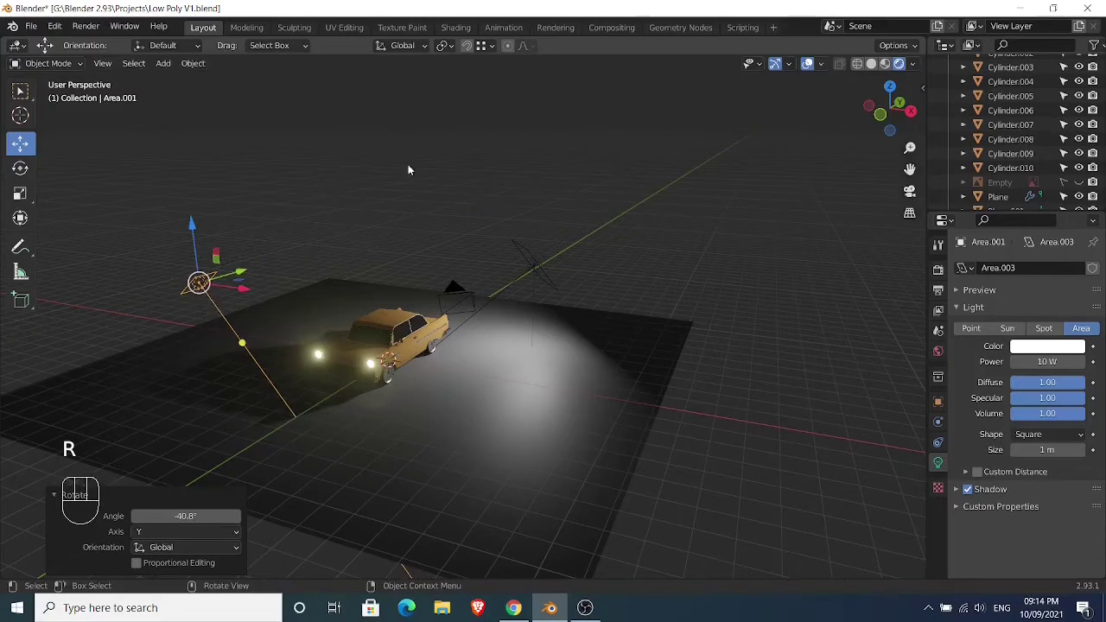
key("r")
key("z")
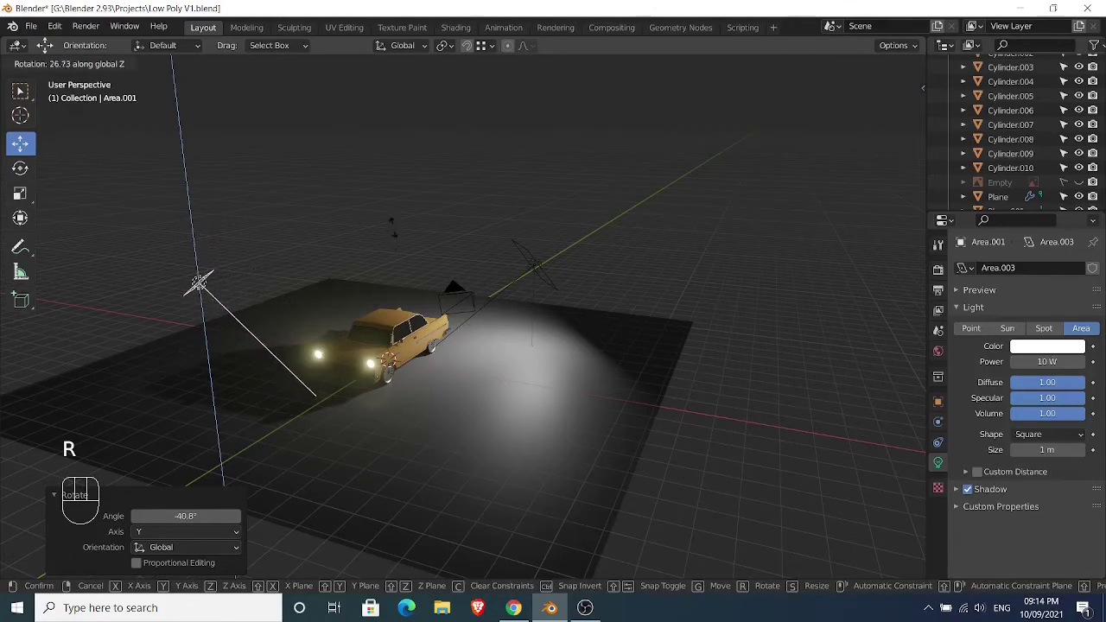
left_click(393, 200)
- Scale the second area light up by about 2.6 and set its power to 500 W
middle_click_drag(387, 273, 411, 356)
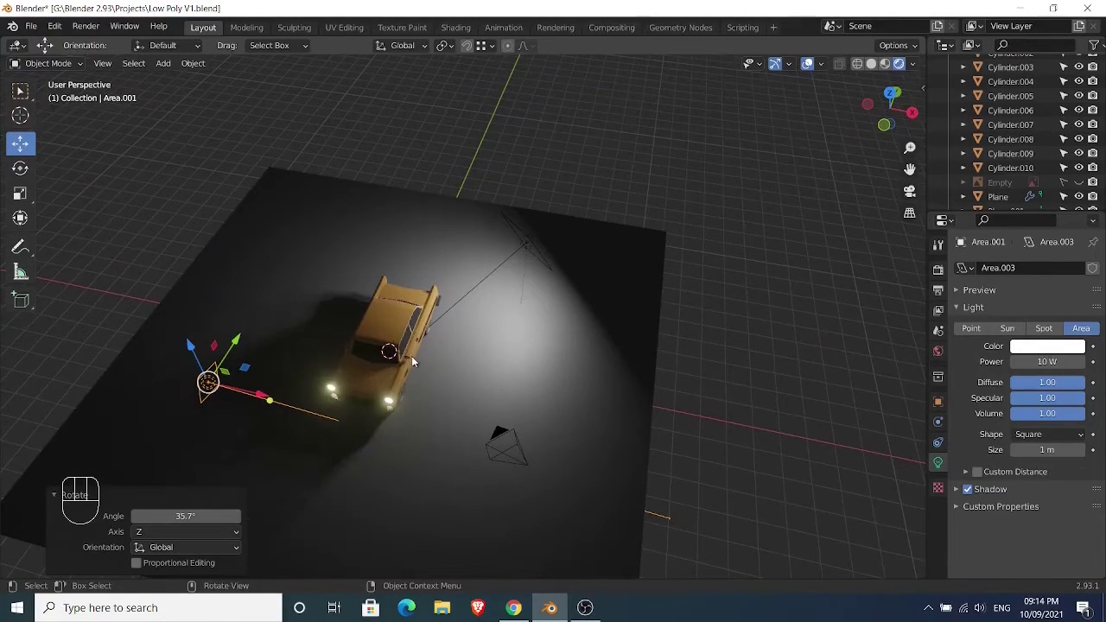
key("s")
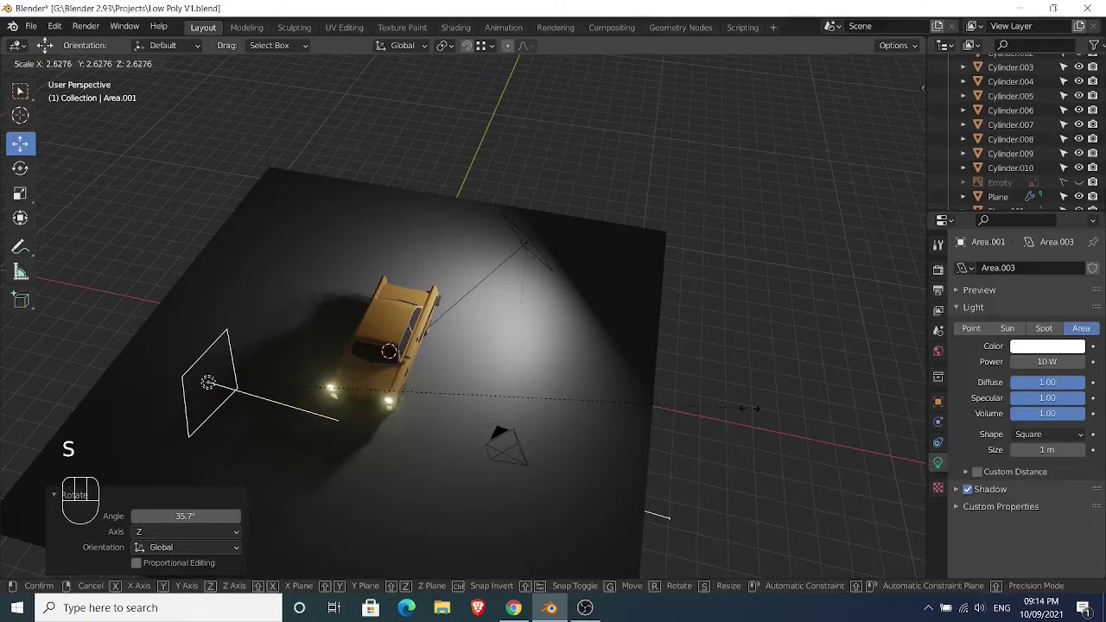
left_click(760, 384)
middle_click_drag(716, 387, 695, 359)
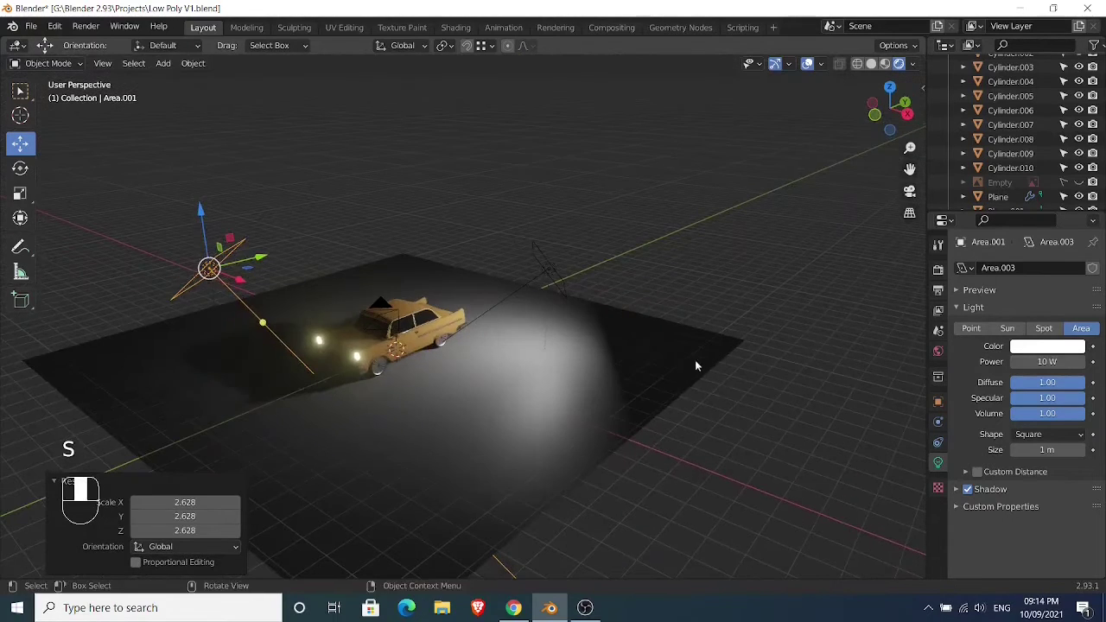
left_click(1076, 364)
type("5")
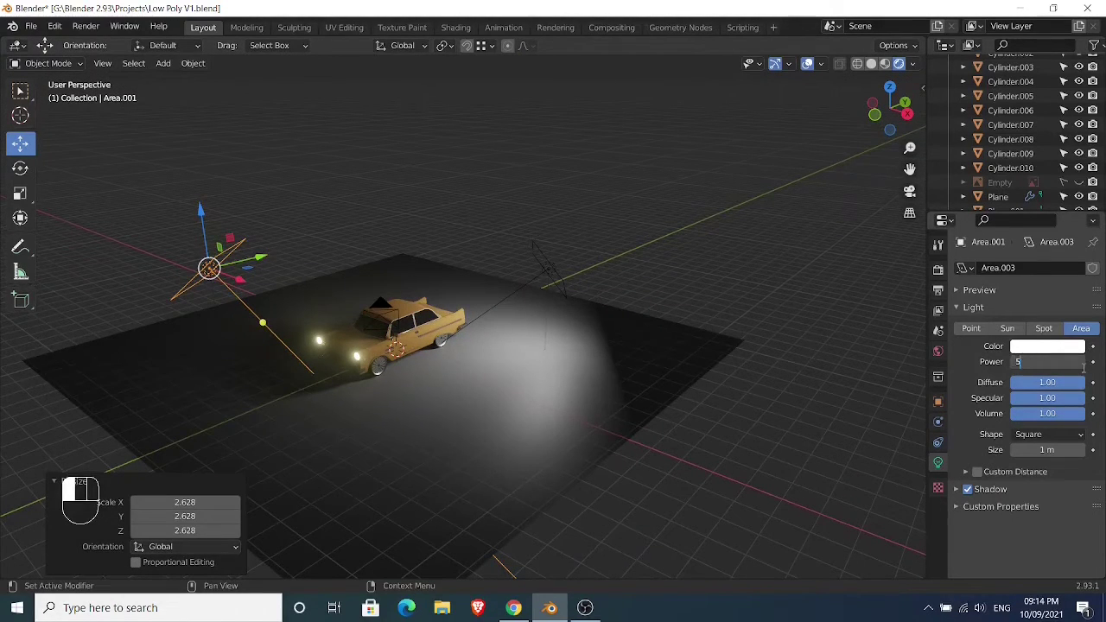
type("00")
key("Return")
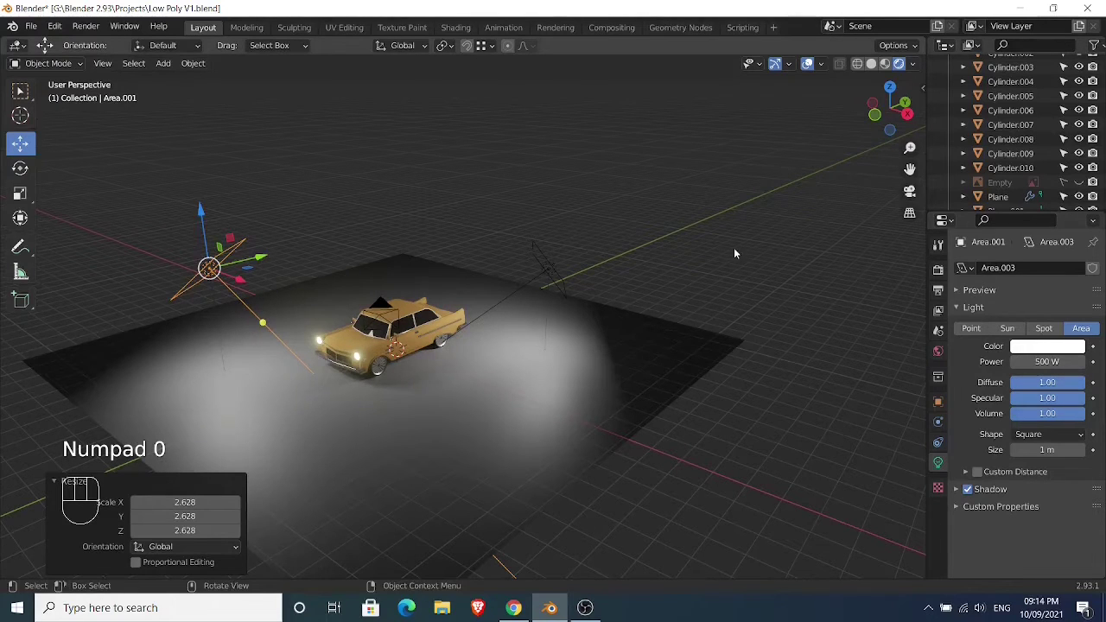
- Switch to the camera view, select the camera and lock it to the view
scroll(744, 248, "up", 3)
middle_click_drag(667, 269, 798, 242, "shift")
key("KP_0")
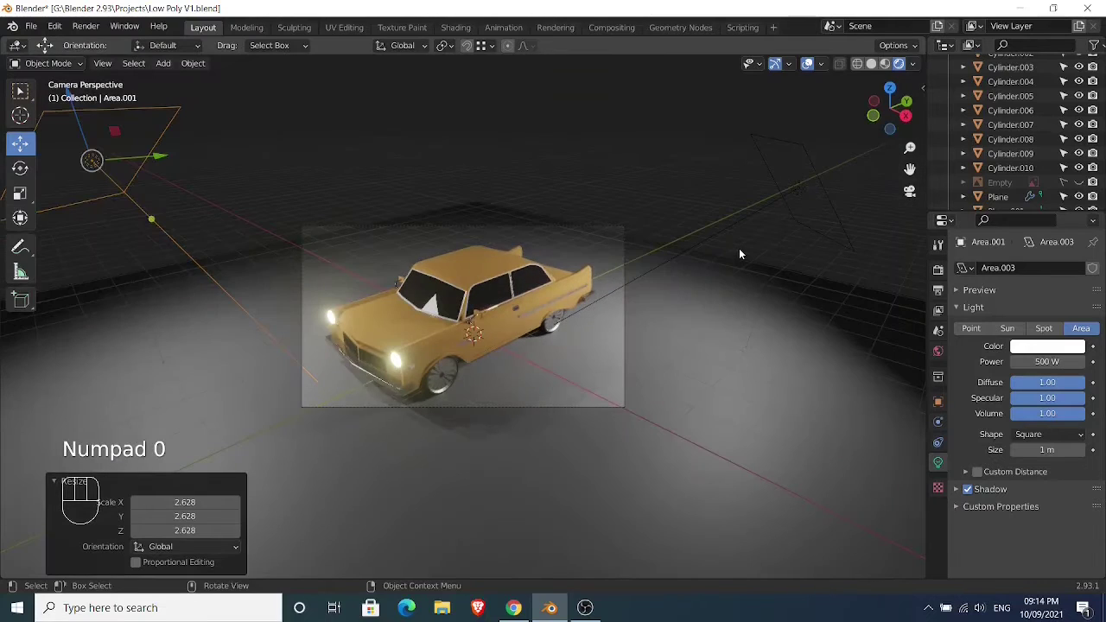
left_click(585, 226)
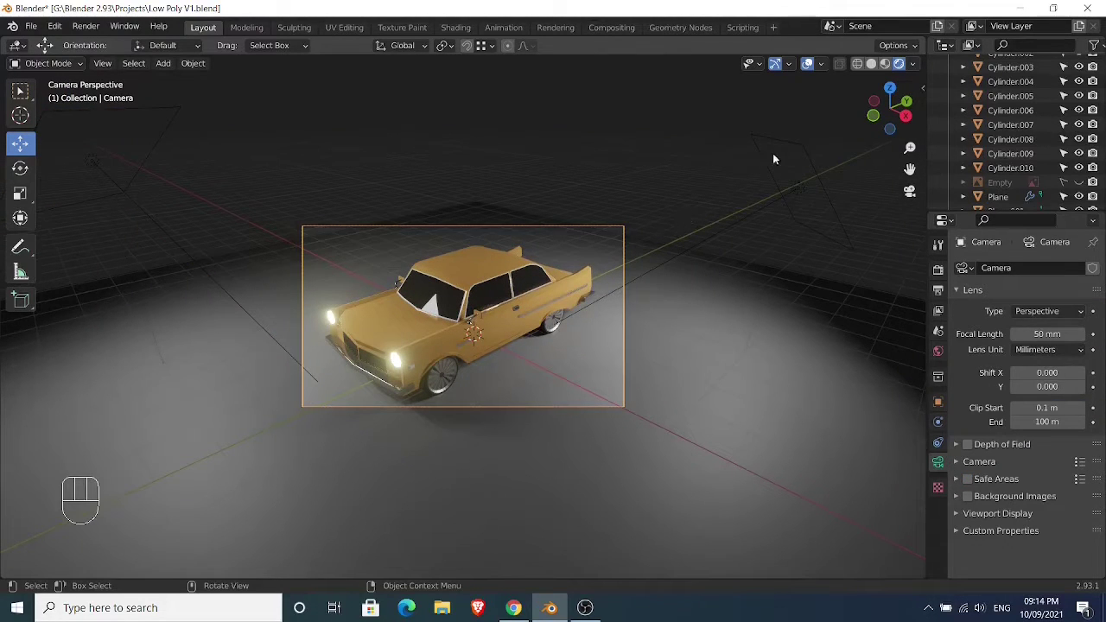
key("n")
left_click(917, 152)
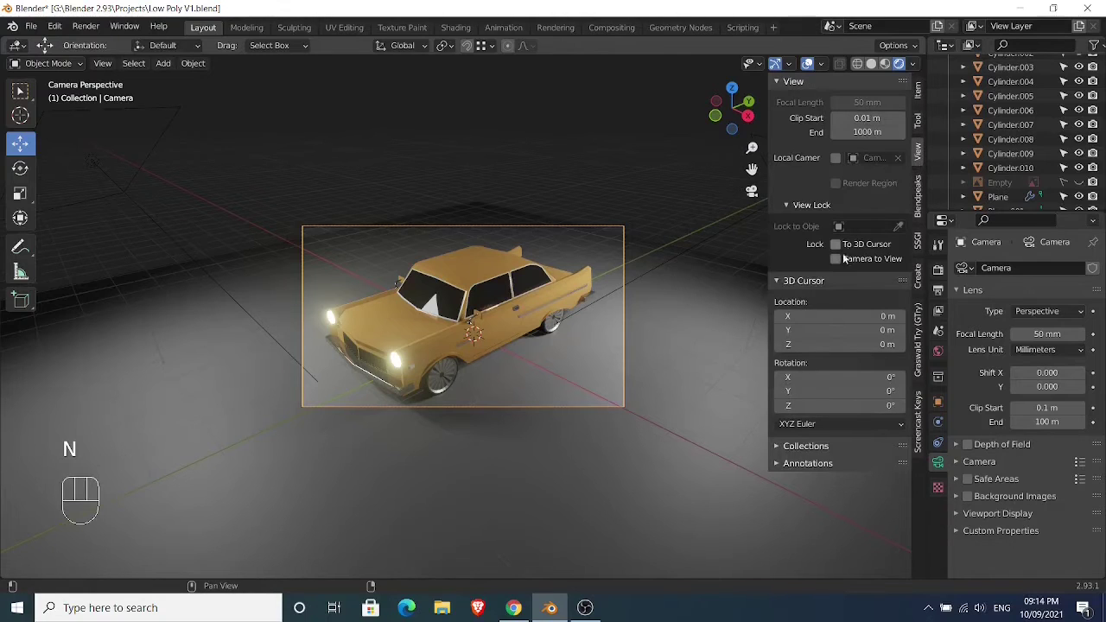
left_click(845, 258)
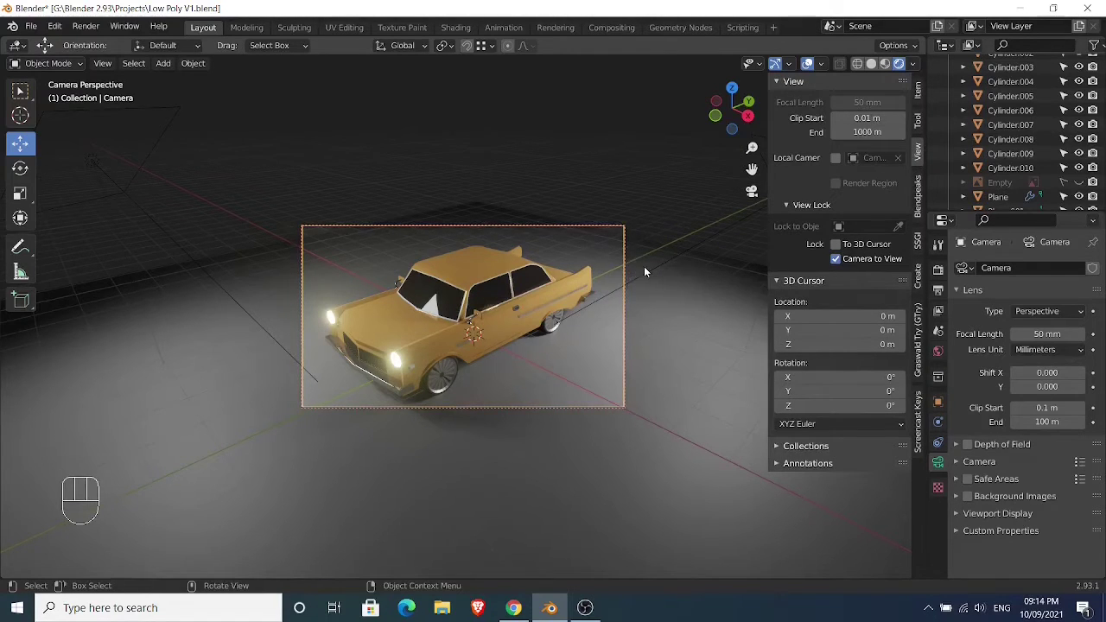
- Pull the camera back to frame more of the ground around the car and unlock the camera from the view
middle_click_drag(643, 271, 634, 270)
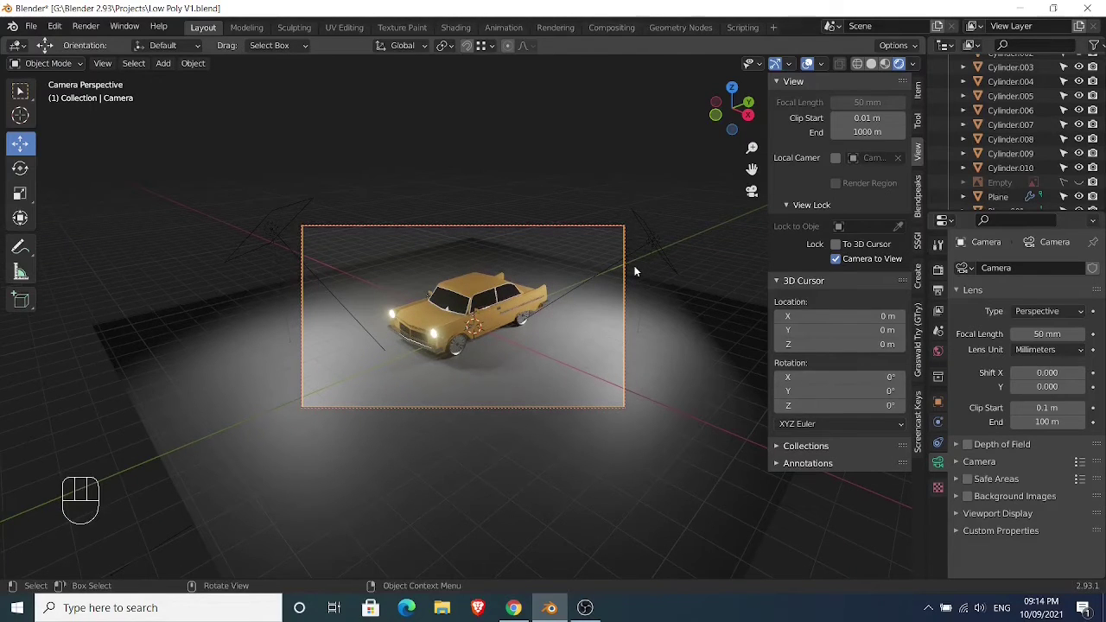
left_click(835, 259)
- Scale the ground plane up by about 2.6, hide the sidebar and fit the camera frame to the viewport
left_click(692, 367)
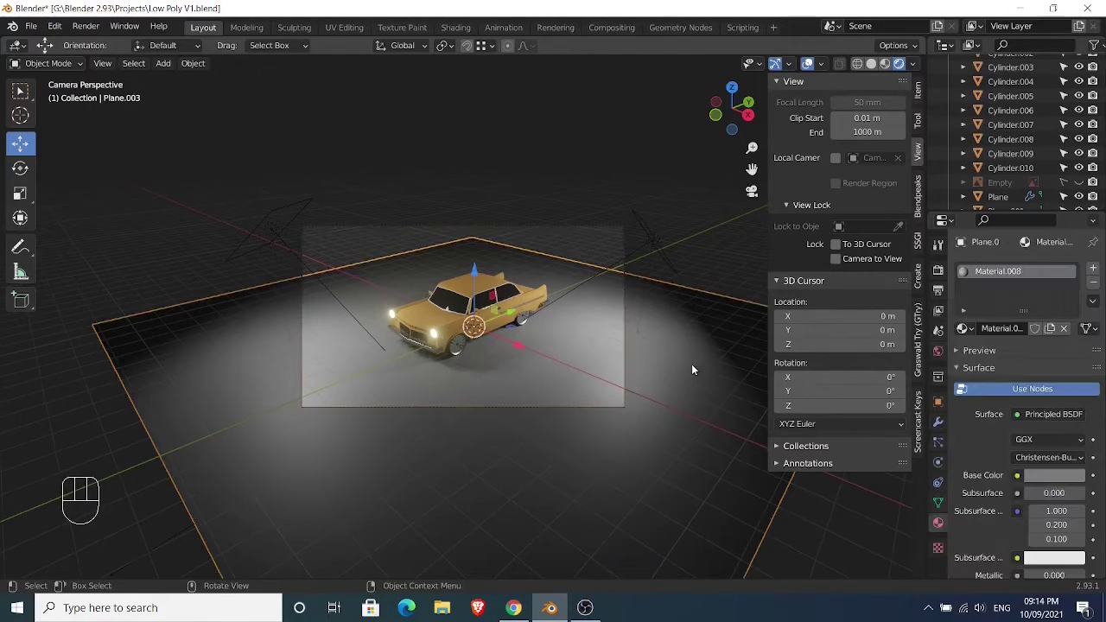
key("s")
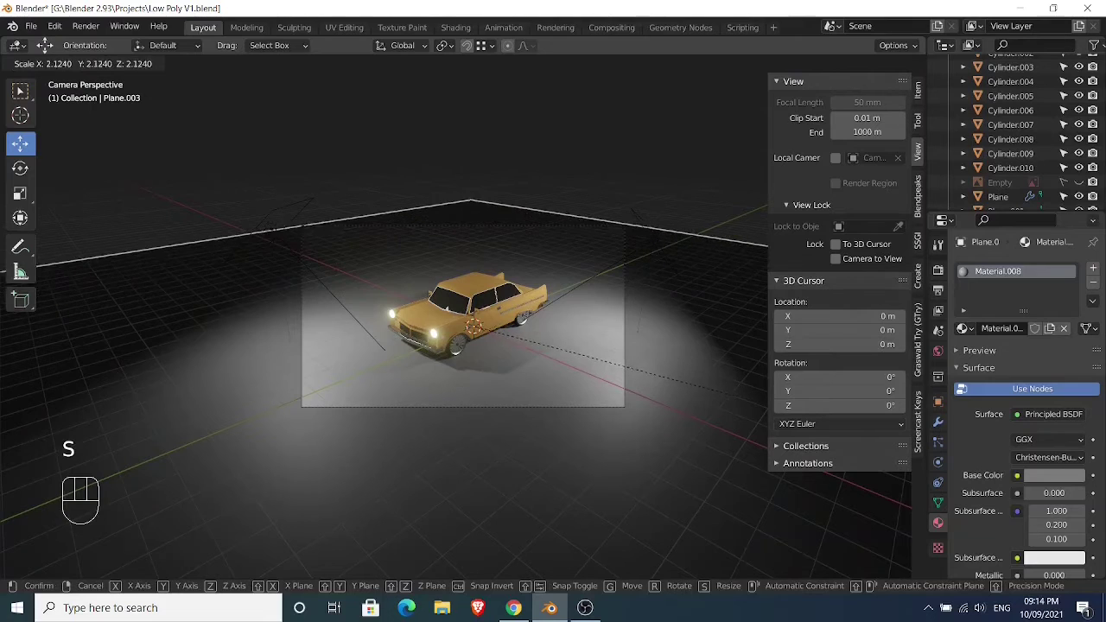
left_click(65, 472)
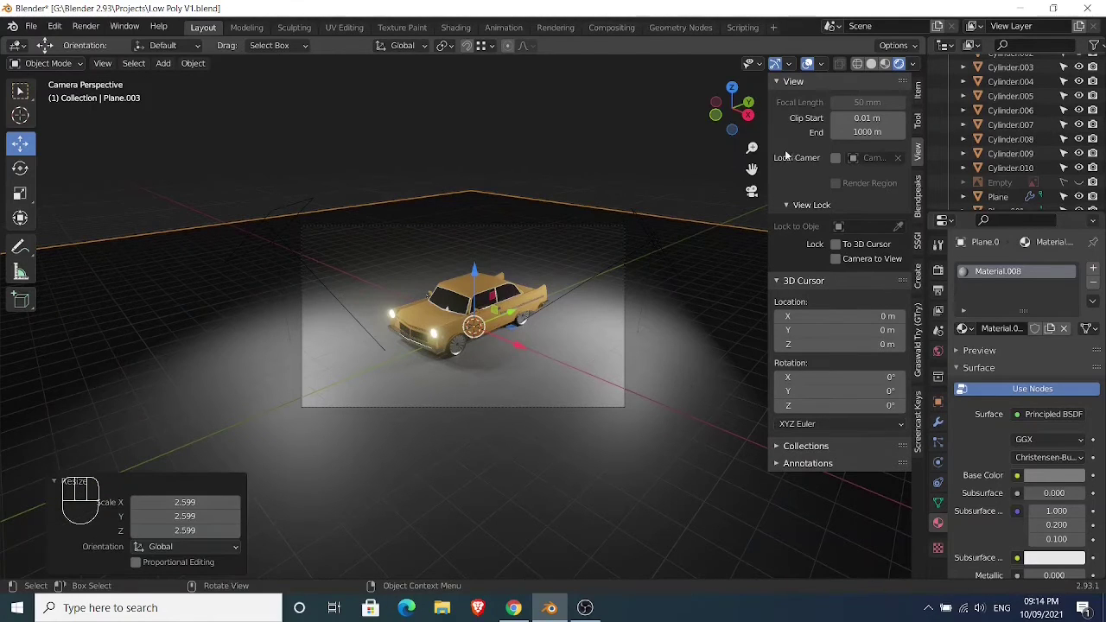
key("n")
key("Home")
- Set the colour of the first area light, near the car's rear, to a warm orange
left_click(857, 158)
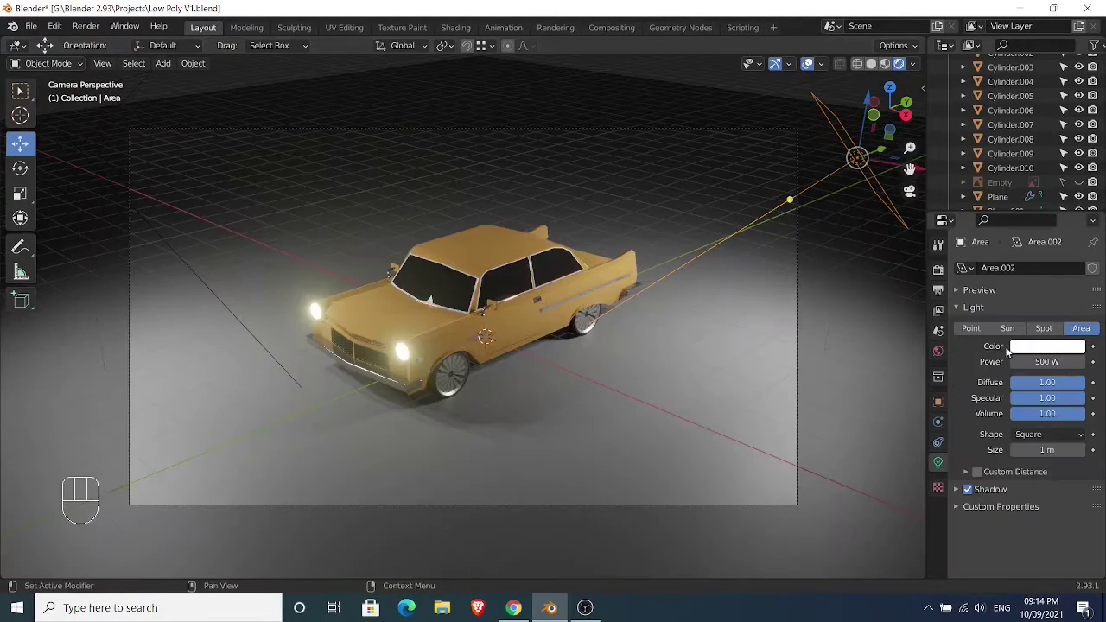
left_click(1010, 347)
left_click_drag(1012, 214, 999, 230)
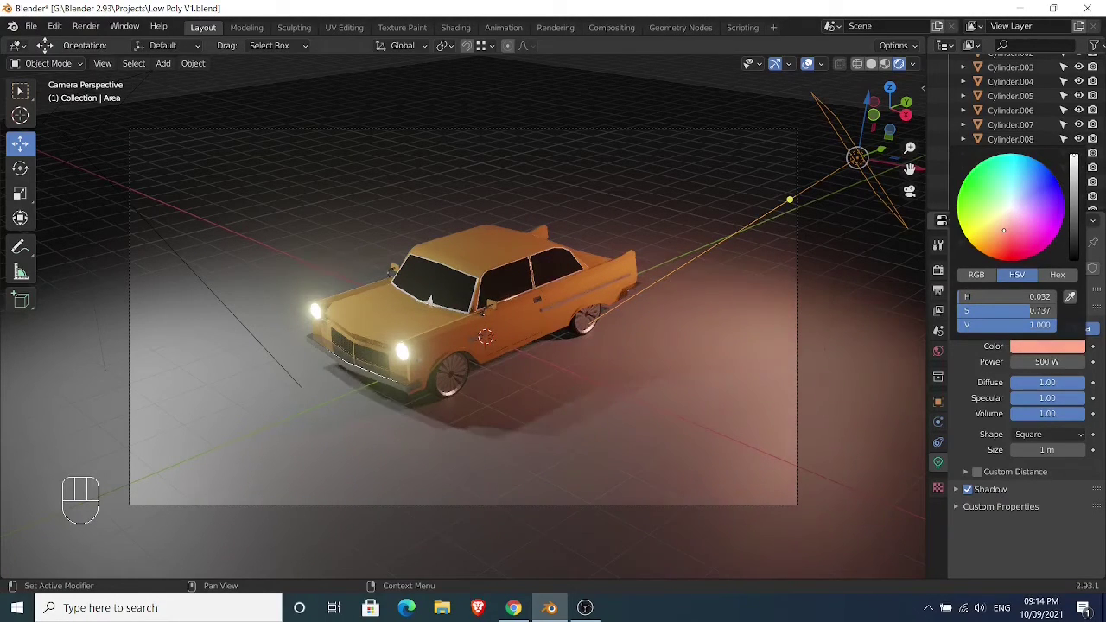
- Set the colour of the second area light, at the car's front side, to saturated cyan
left_click(222, 302)
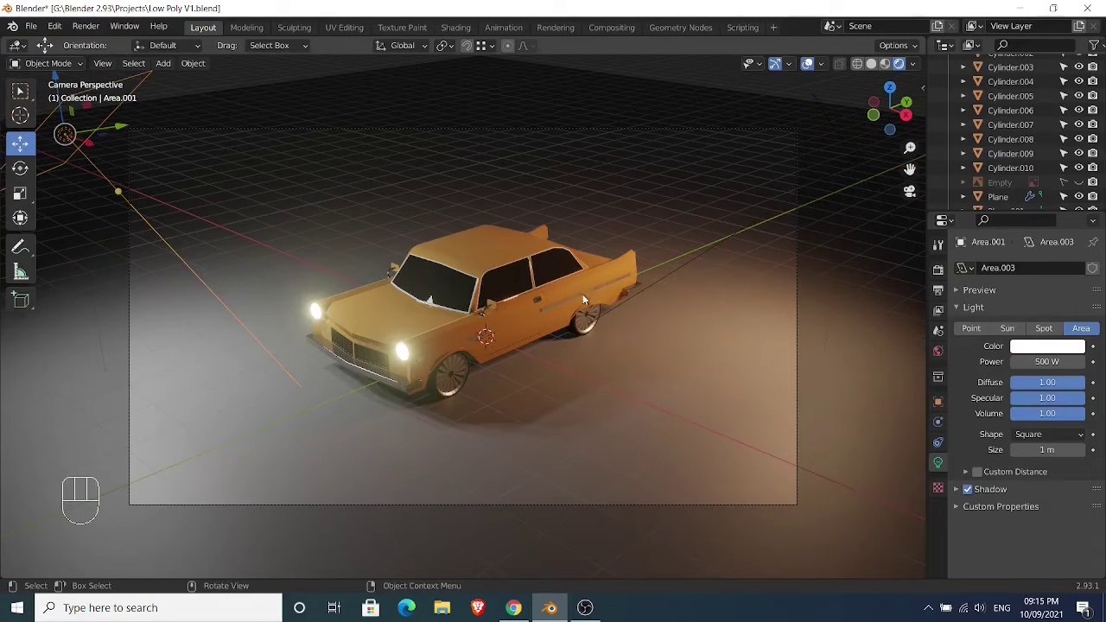
left_click(1030, 348)
left_click_drag(1024, 217, 1008, 155)
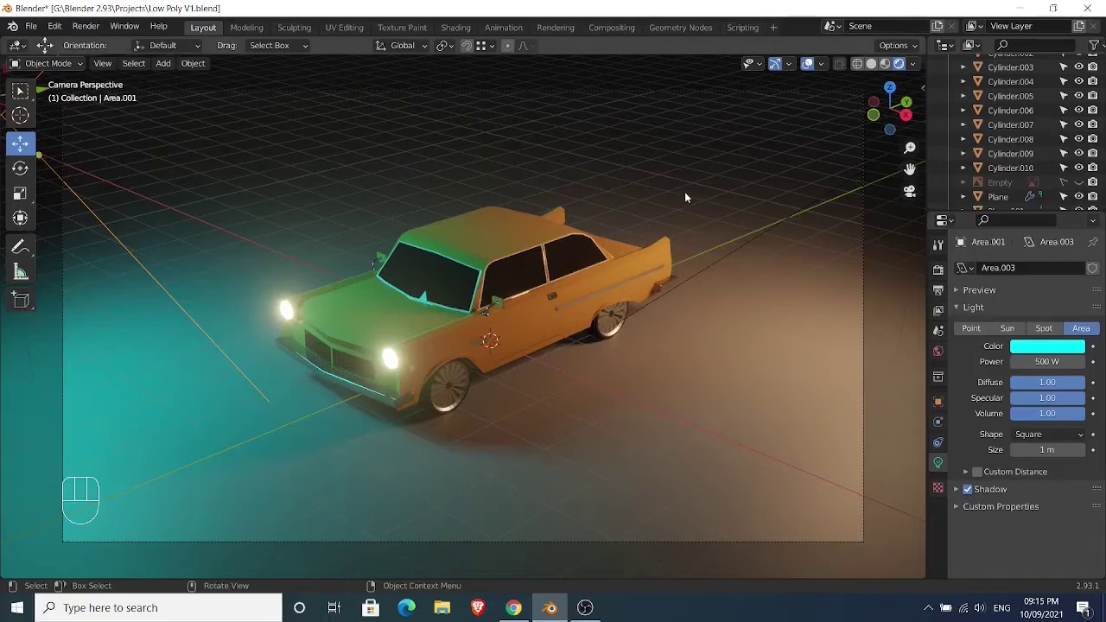
- Open the car body mesh in Edit Mode from the rear and use Material Preview shading
middle_click_drag(684, 192, 489, 177)
scroll(553, 346, "up", 2)
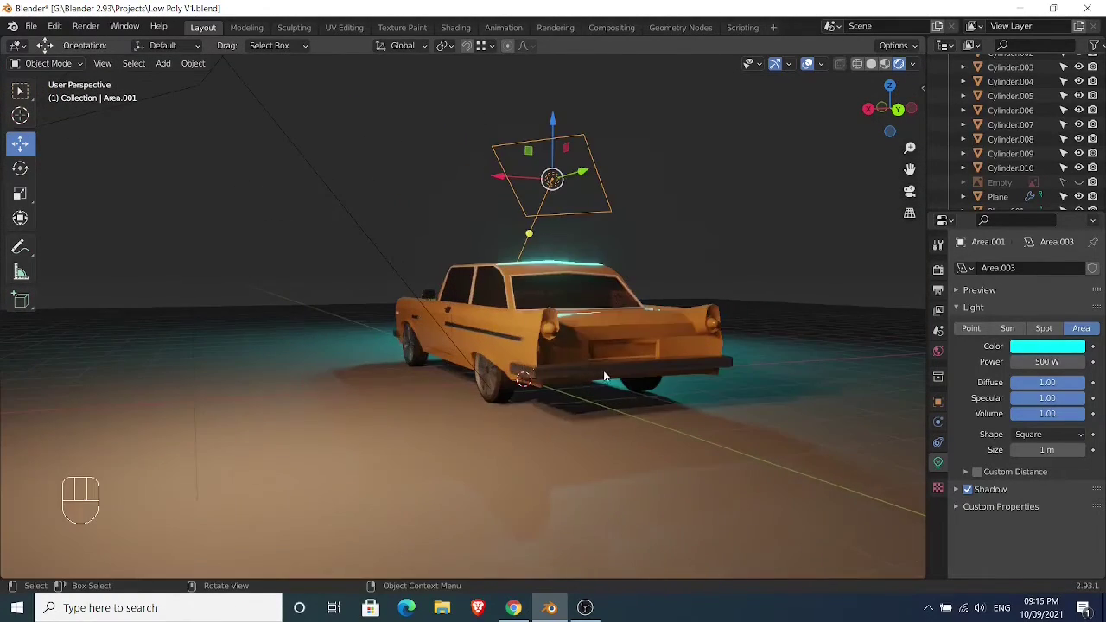
middle_click_drag(603, 375, 528, 342, "shift")
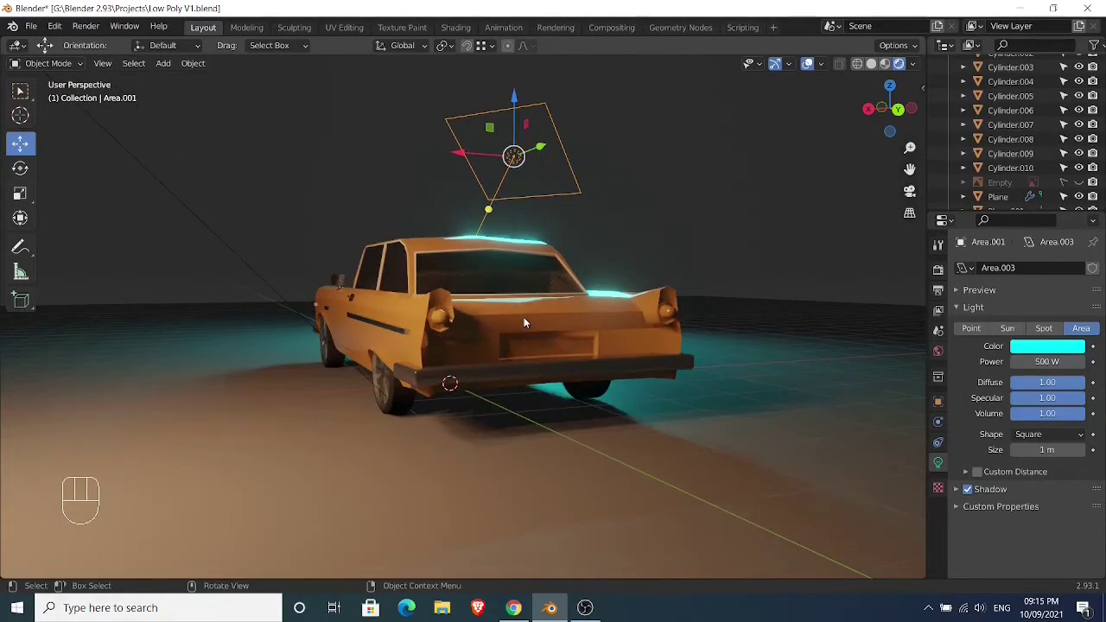
left_click(524, 316)
key("Tab")
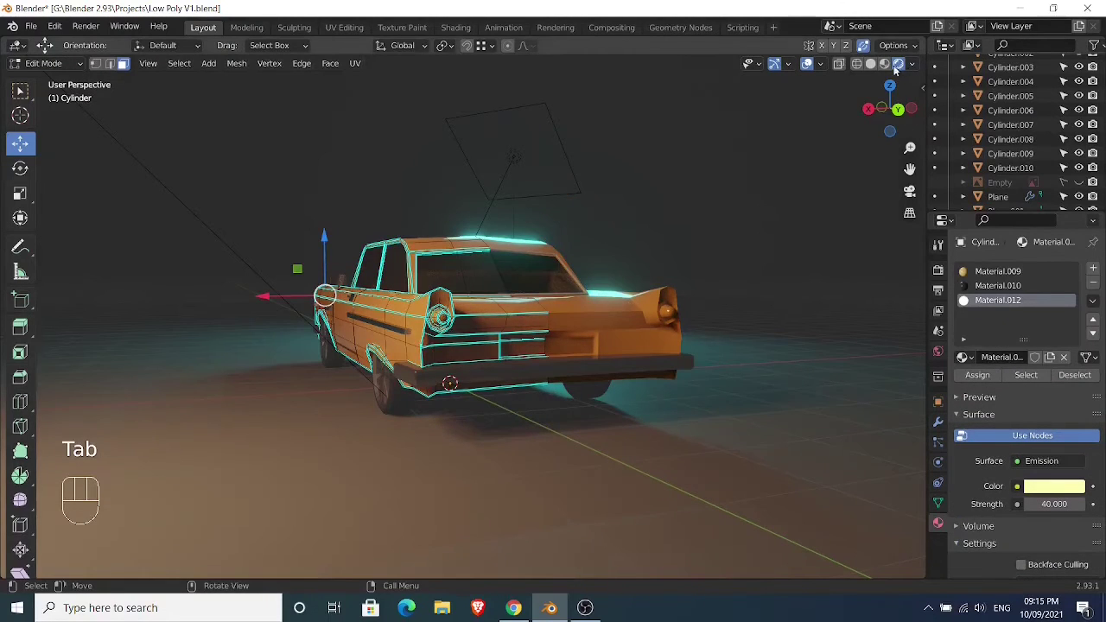
left_click(884, 63)
- Select the tail light's centre face and grow the selection over the whole lens
middle_click_drag(656, 250, 685, 244, "shift")
scroll(593, 313, "up", 3)
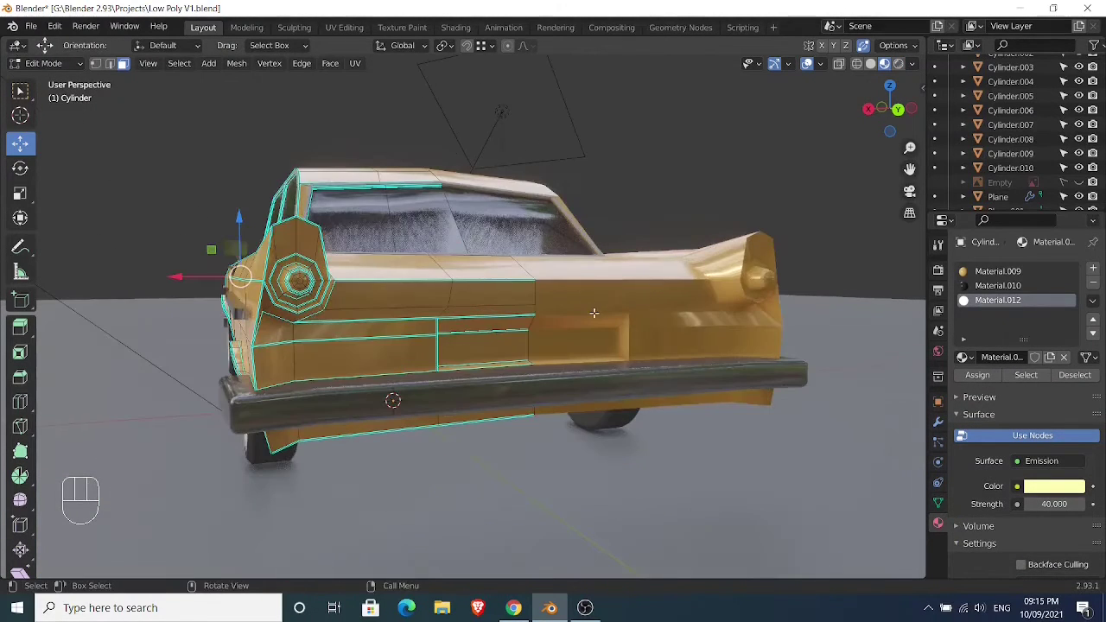
middle_click_drag(316, 311, 338, 331)
scroll(328, 324, "up", 2)
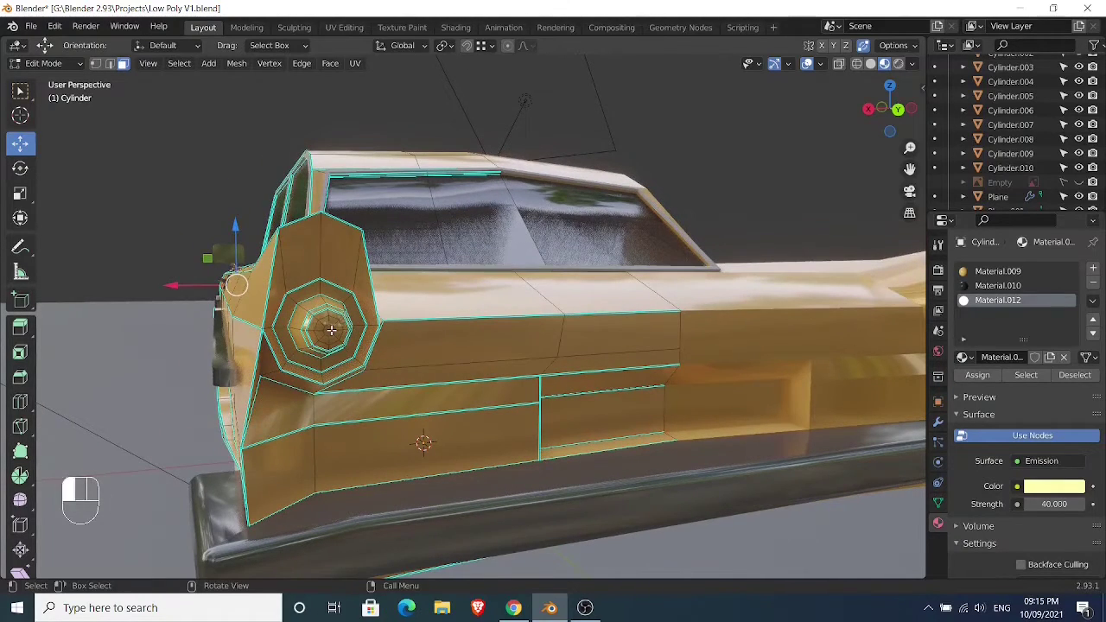
left_click(330, 329)
key("ctrl+KP_Add")
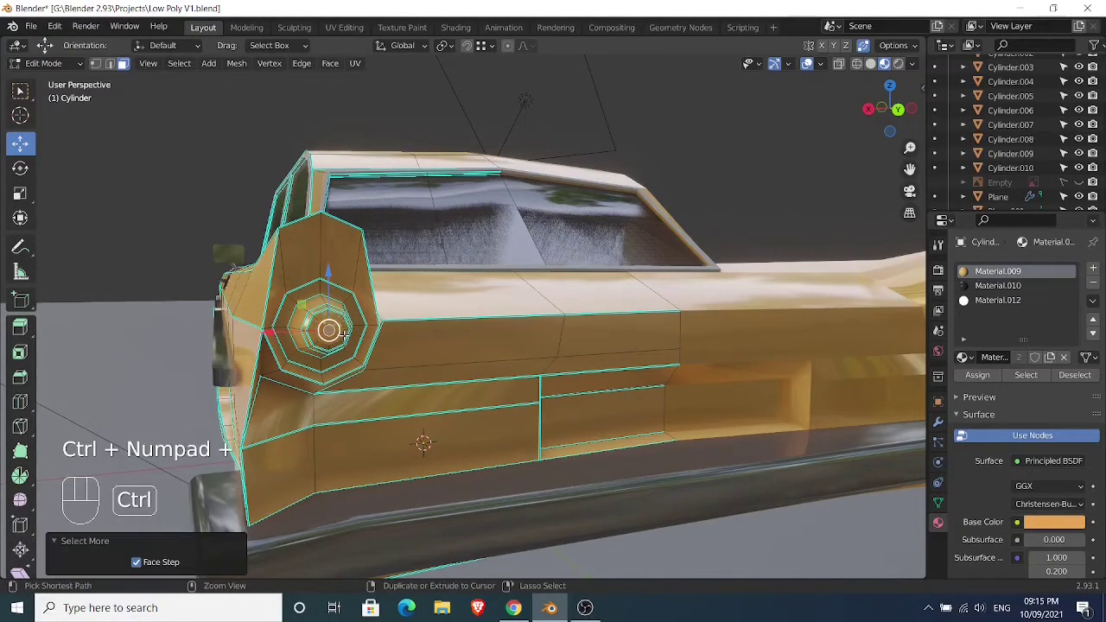
key("ctrl+KP_Add")
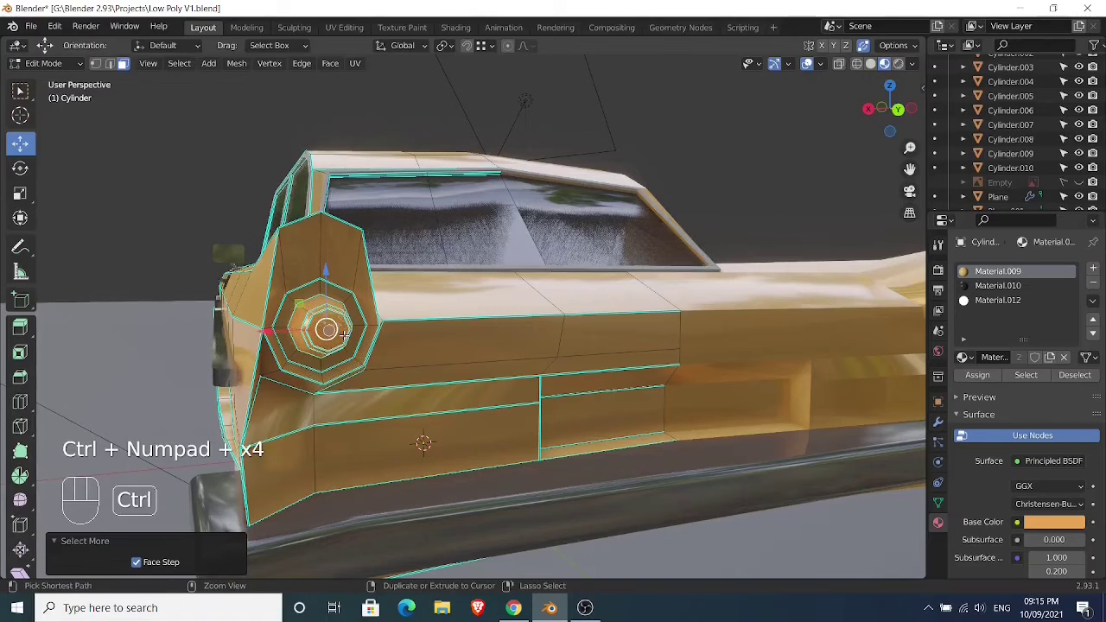
- Add a new material in a new slot of the car body and make its surface a red Emission shader
left_click(1092, 272)
left_click(1023, 361)
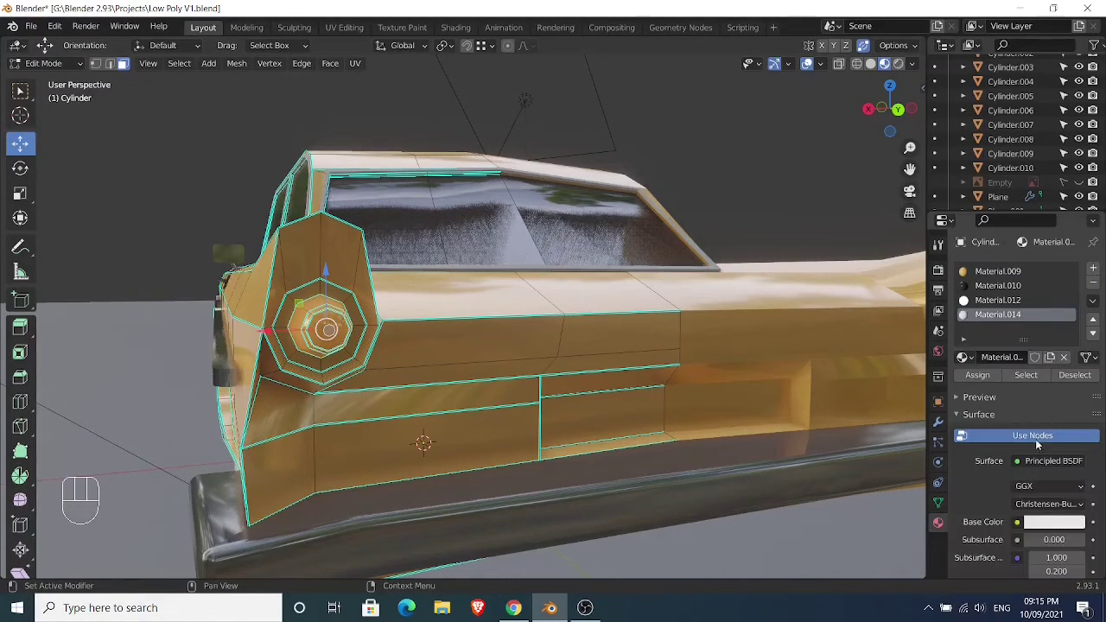
left_click(1034, 462)
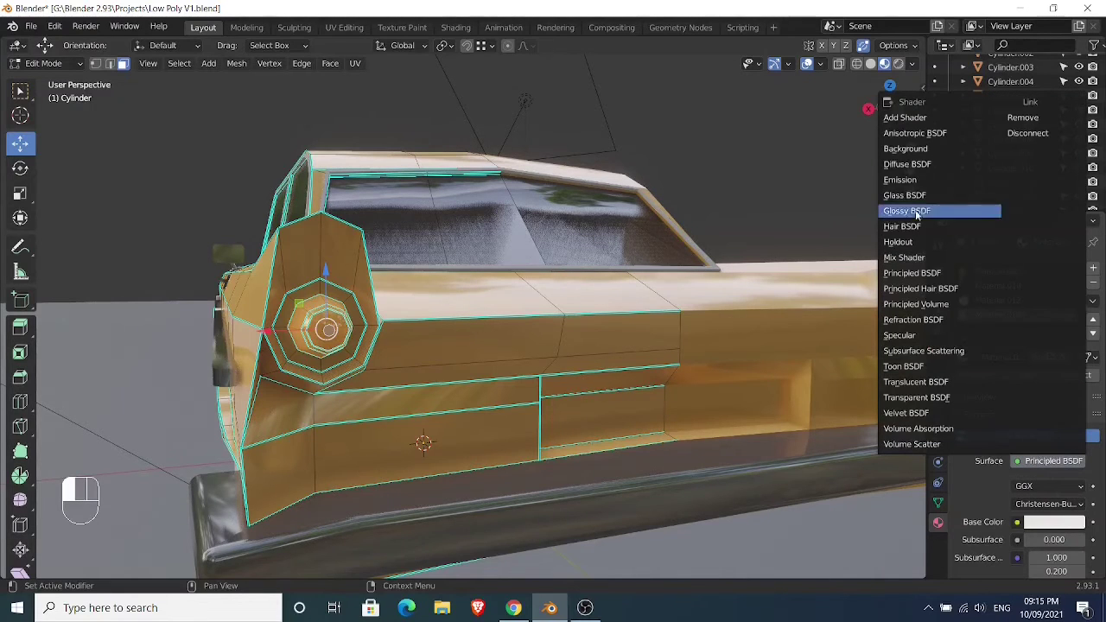
left_click(908, 181)
scroll(1043, 474, "down", 2)
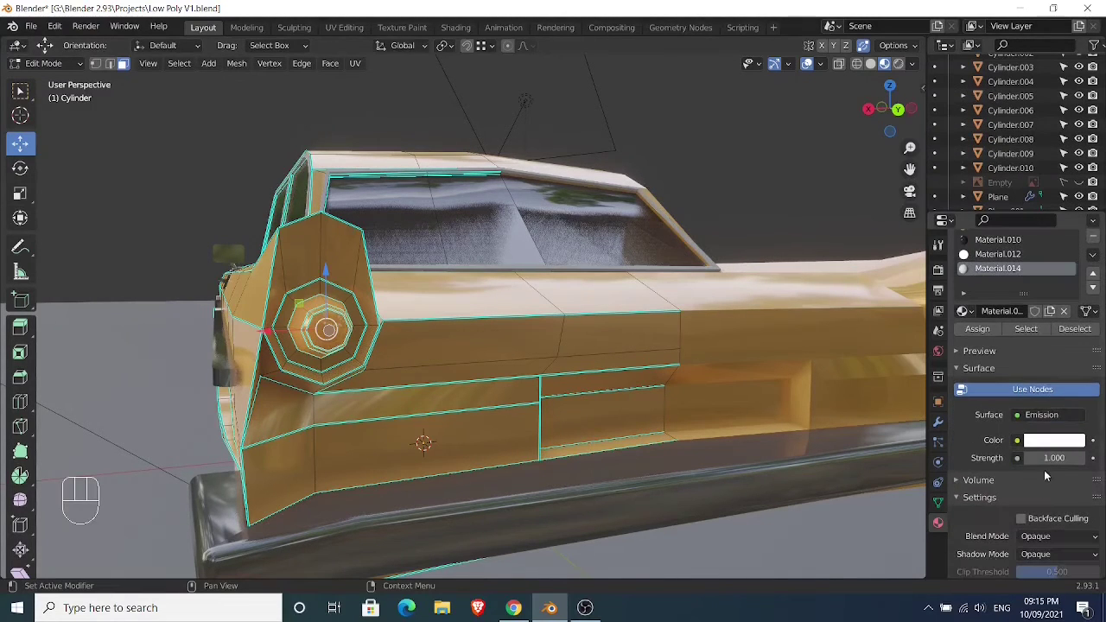
left_click(1050, 442)
left_click(1008, 335)
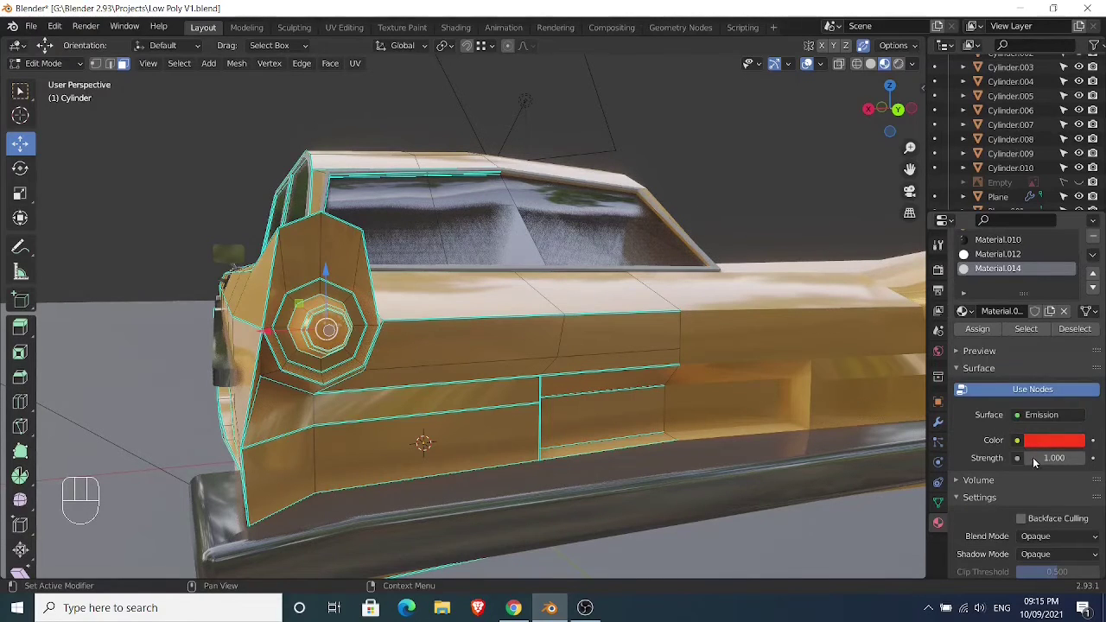
- Set the red emission strength to 40 and assign the material to the selected tail light faces
left_click_drag(1034, 464, 1026, 464)
key("KP_4")
key("KP_0")
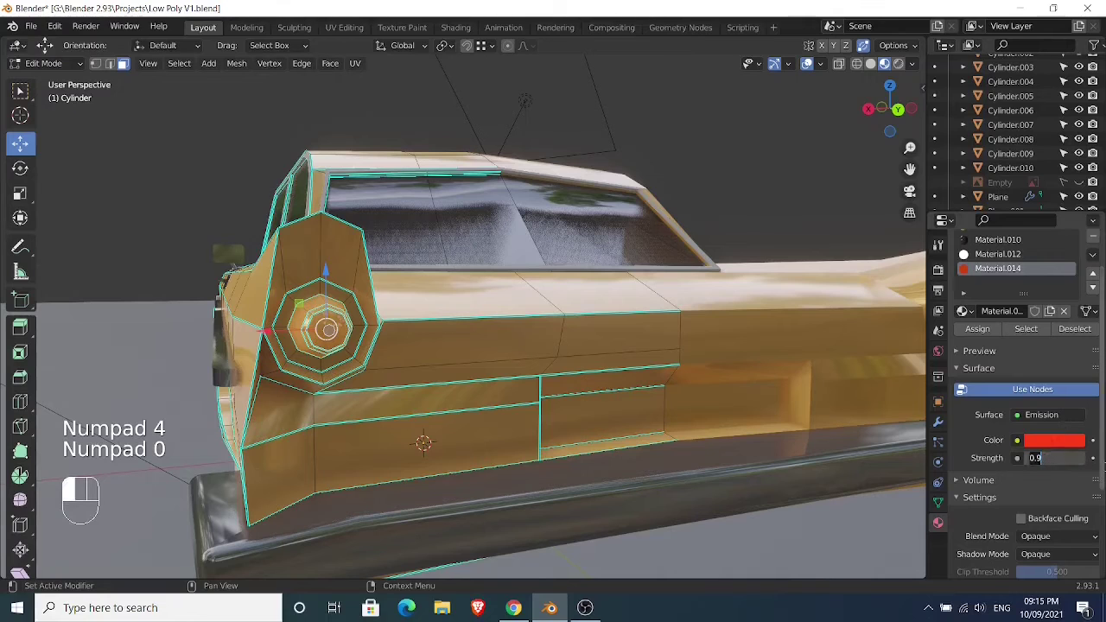
key("Return")
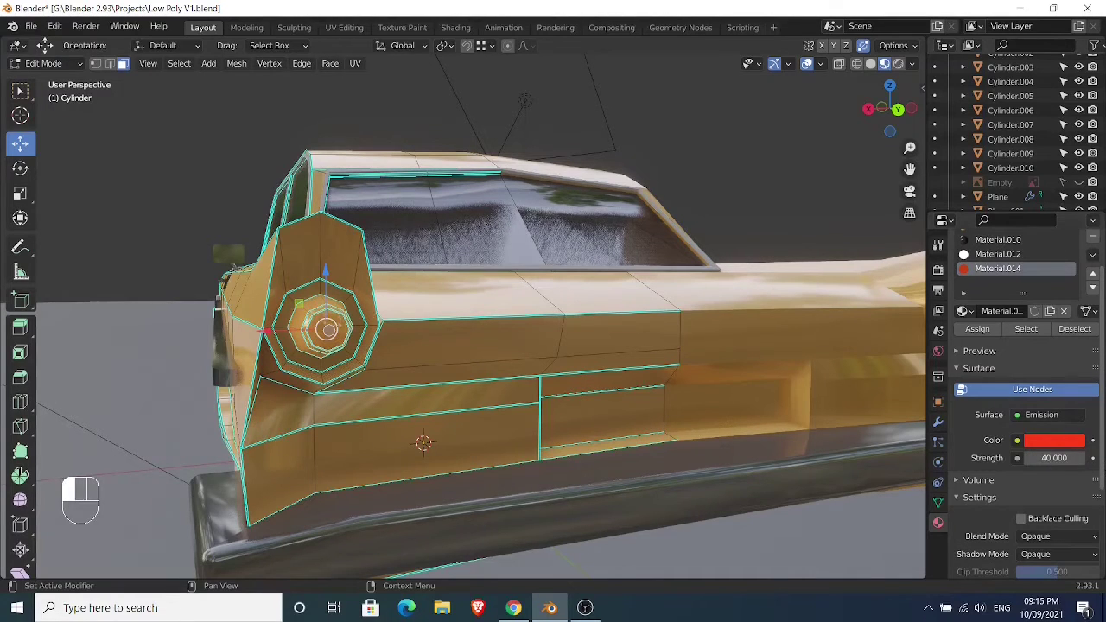
left_click(976, 330)
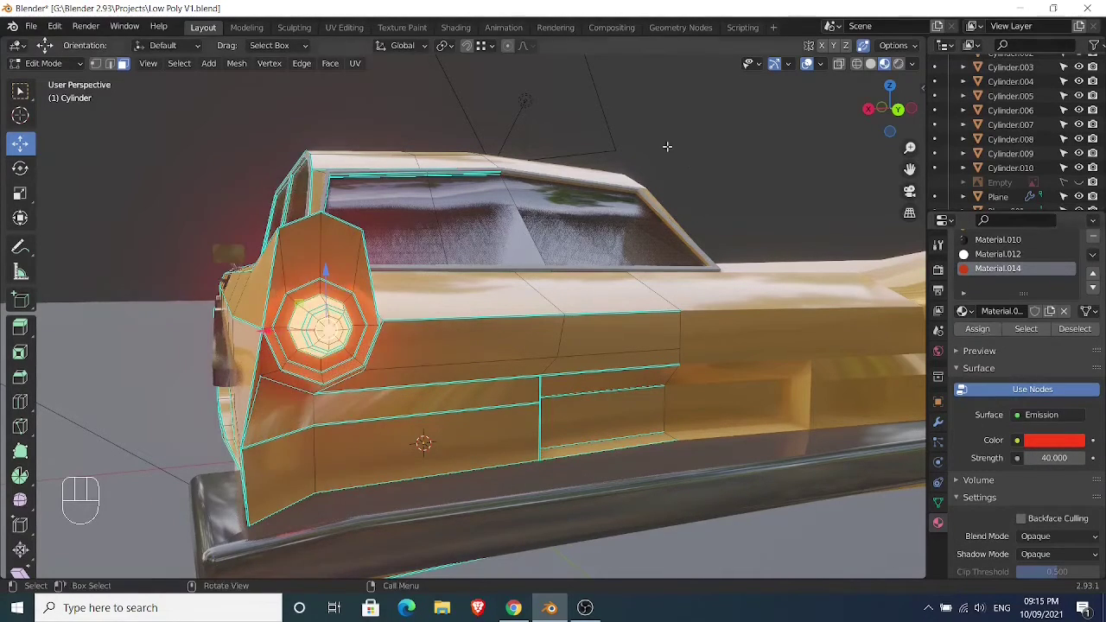
- Assign the dark Material.010 to the ring of faces around the glowing tail light lens and return to Object Mode
middle_click_drag(666, 148, 668, 141)
key("Tab")
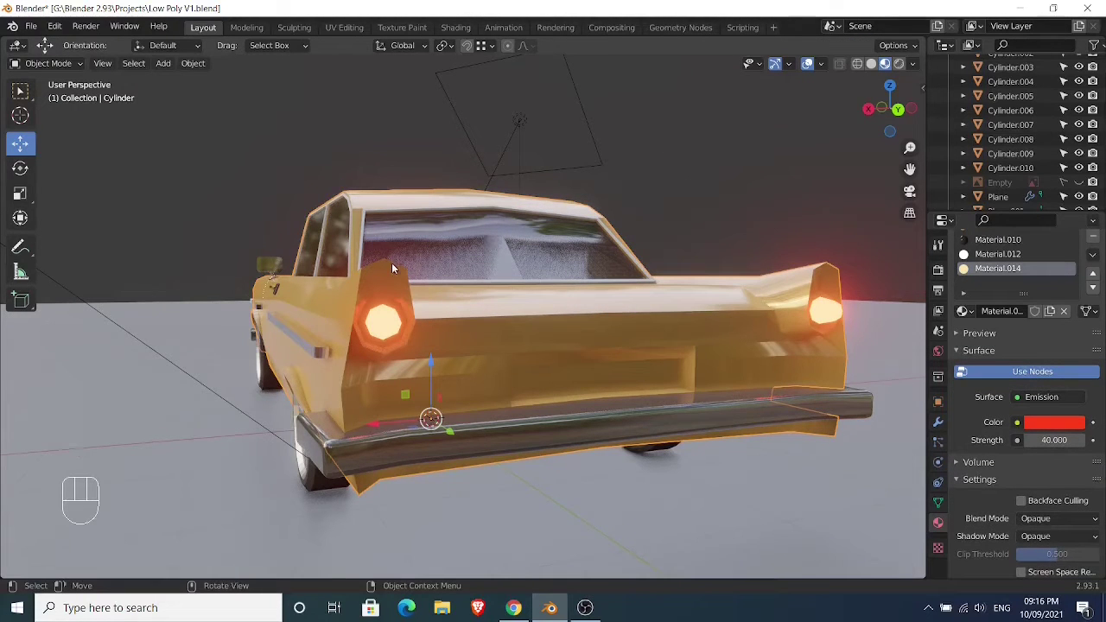
key("Tab")
scroll(388, 293, "up", 3)
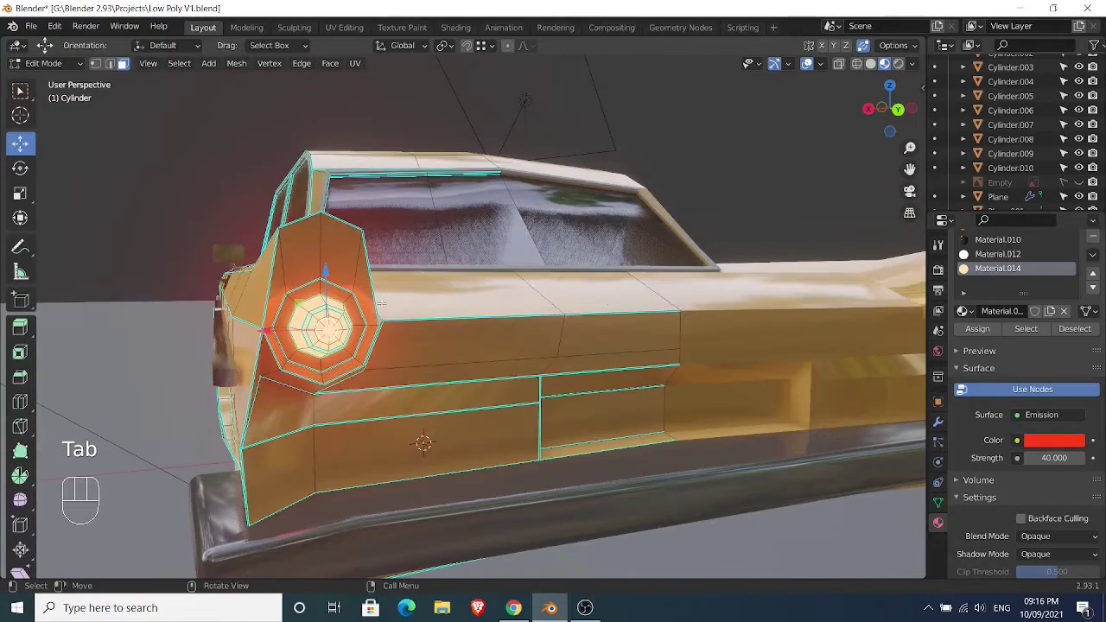
middle_click_drag(379, 306, 366, 307, "shift")
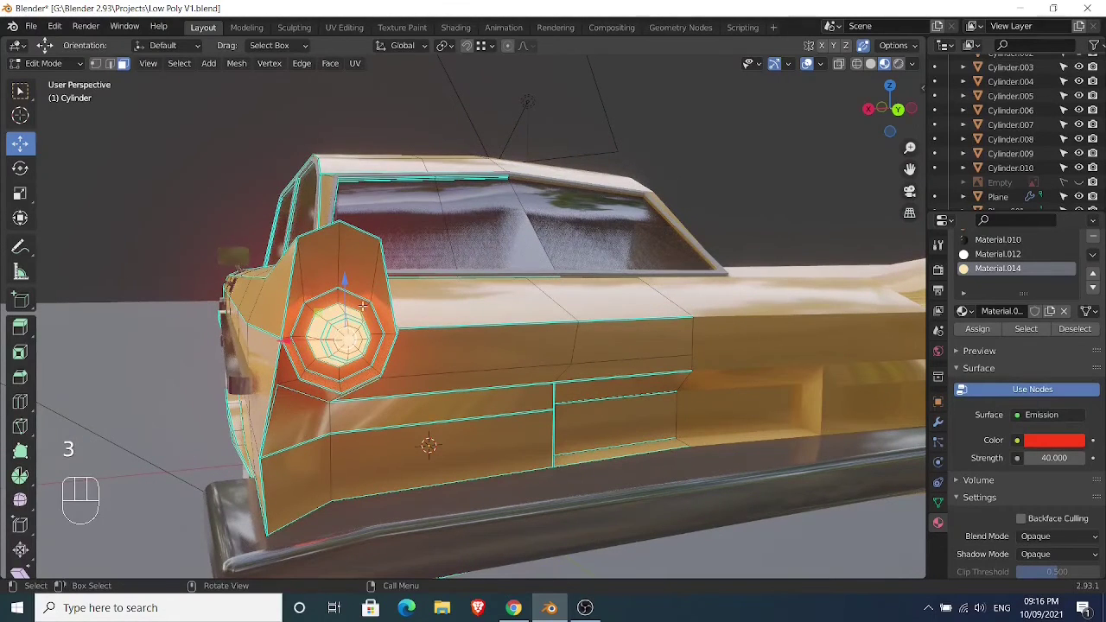
left_click(363, 305)
left_click(368, 314, "shift")
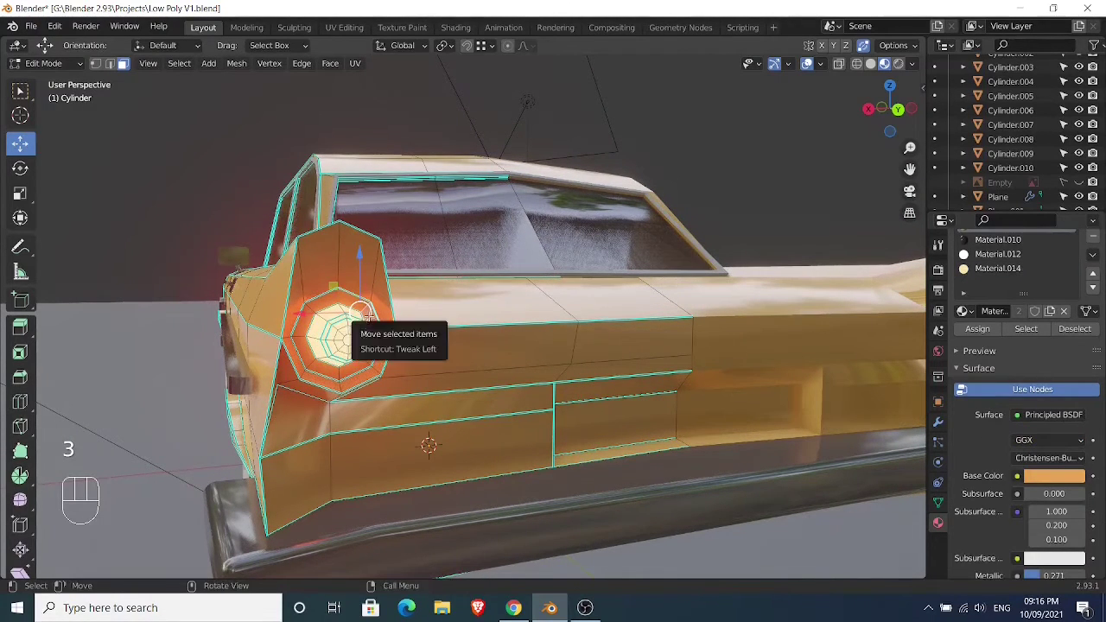
left_click(366, 316, "alt")
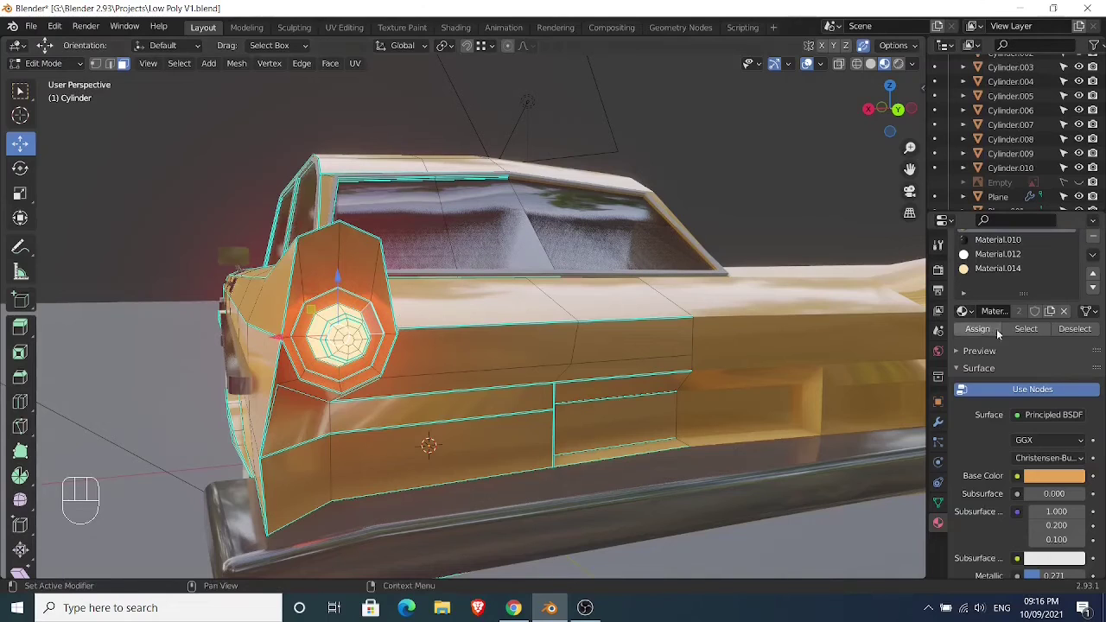
left_click(1012, 242)
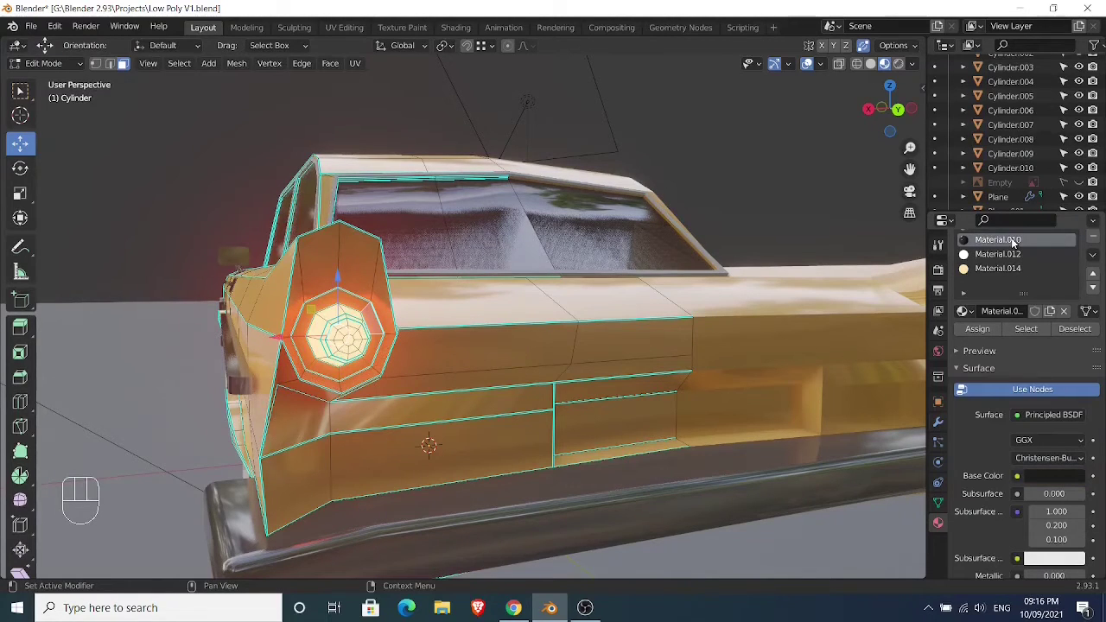
left_click(976, 329)
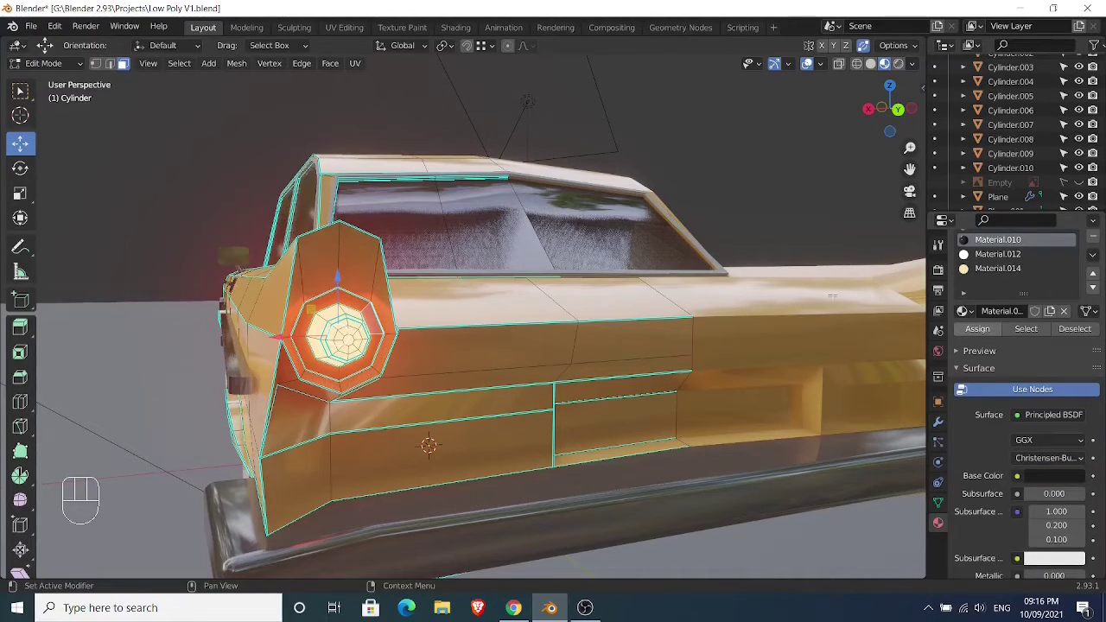
key("Tab")
scroll(776, 217, "down", 5)
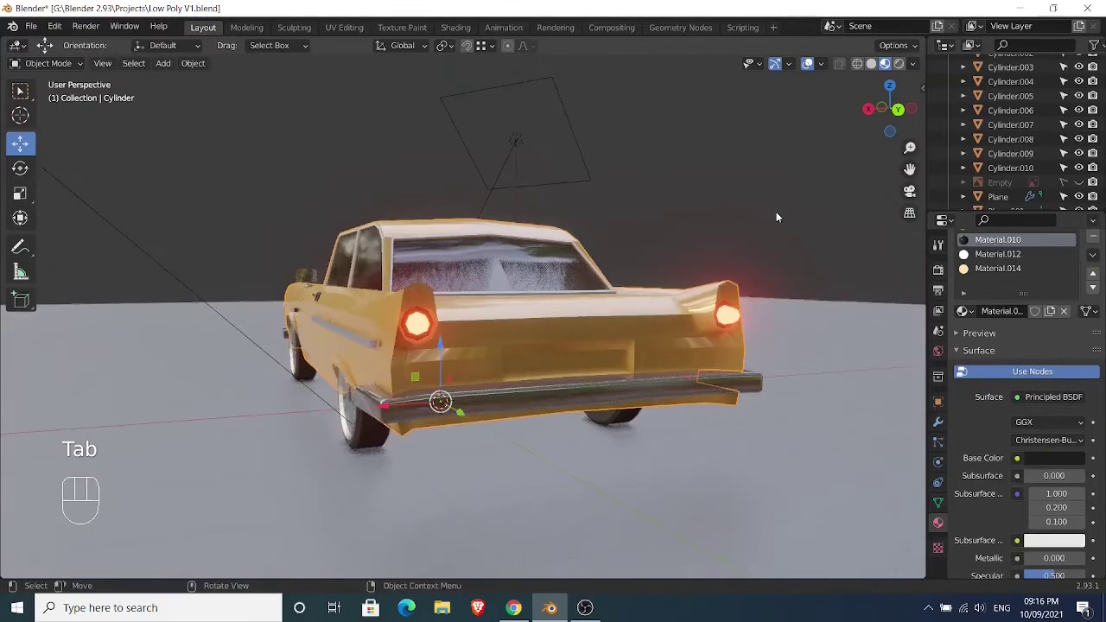
- Assign the dark Material.010 to the recessed panel's faces between the tail lights in Edit Mode, returning to Object Mode
scroll(775, 218, "up", 2)
key("Tab")
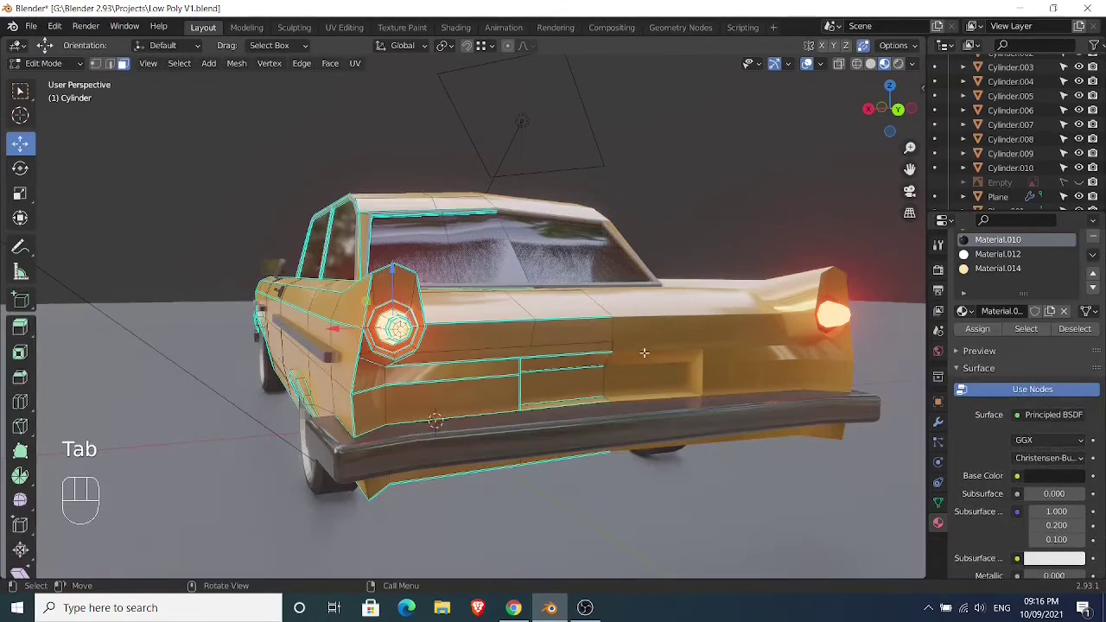
left_click(573, 389)
left_click(576, 364, "shift")
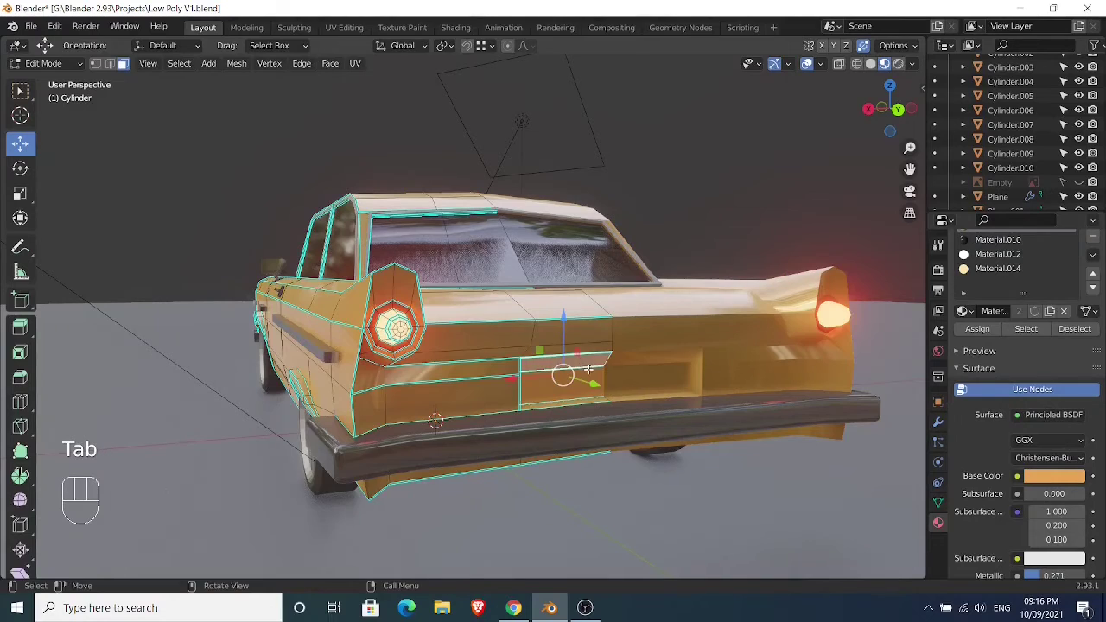
middle_click_drag(577, 363, 410, 345)
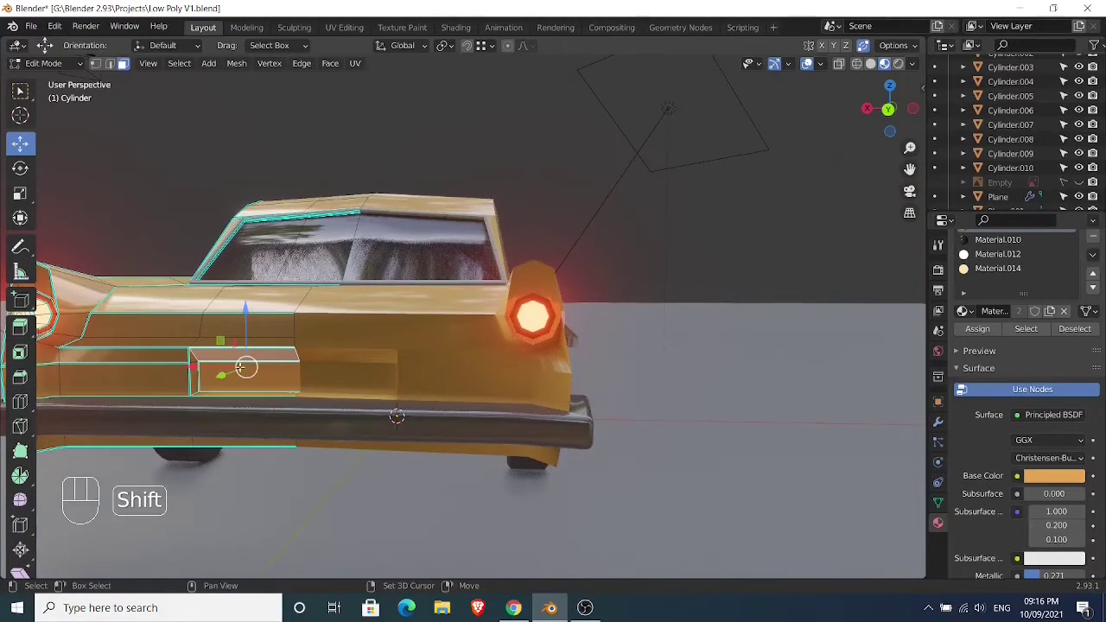
left_click(200, 388, "shift")
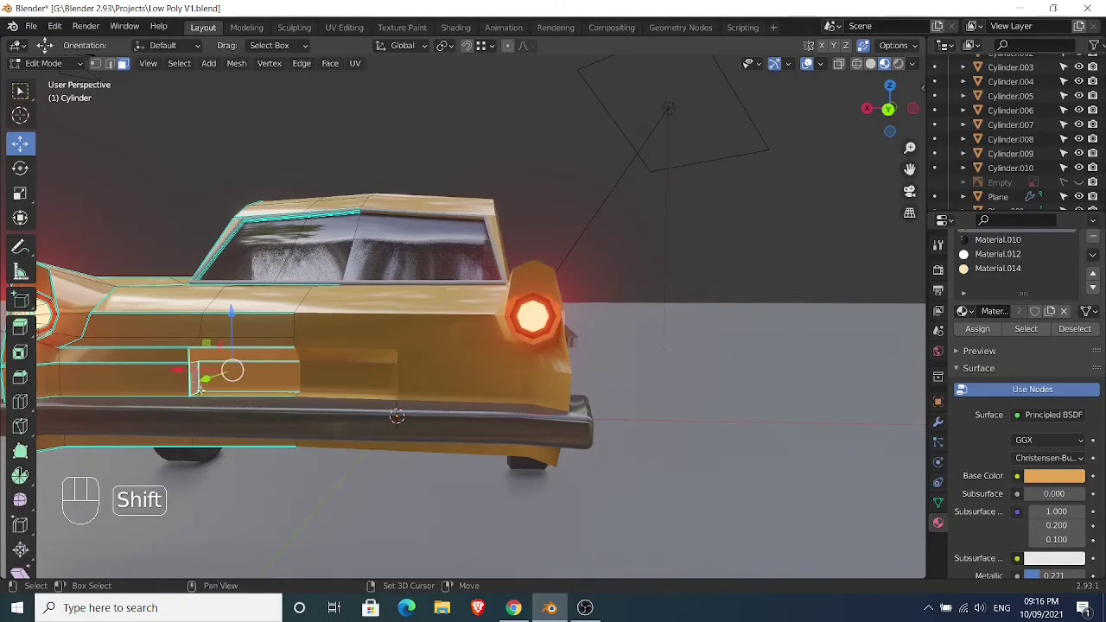
left_click(202, 392, "shift")
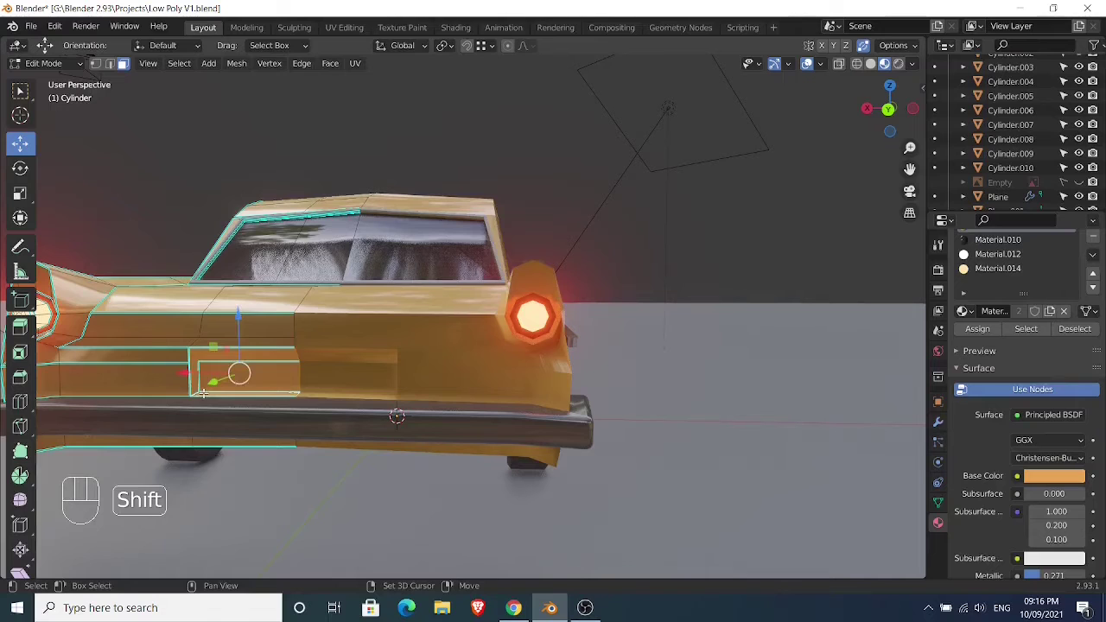
left_click(1002, 242)
left_click(977, 329)
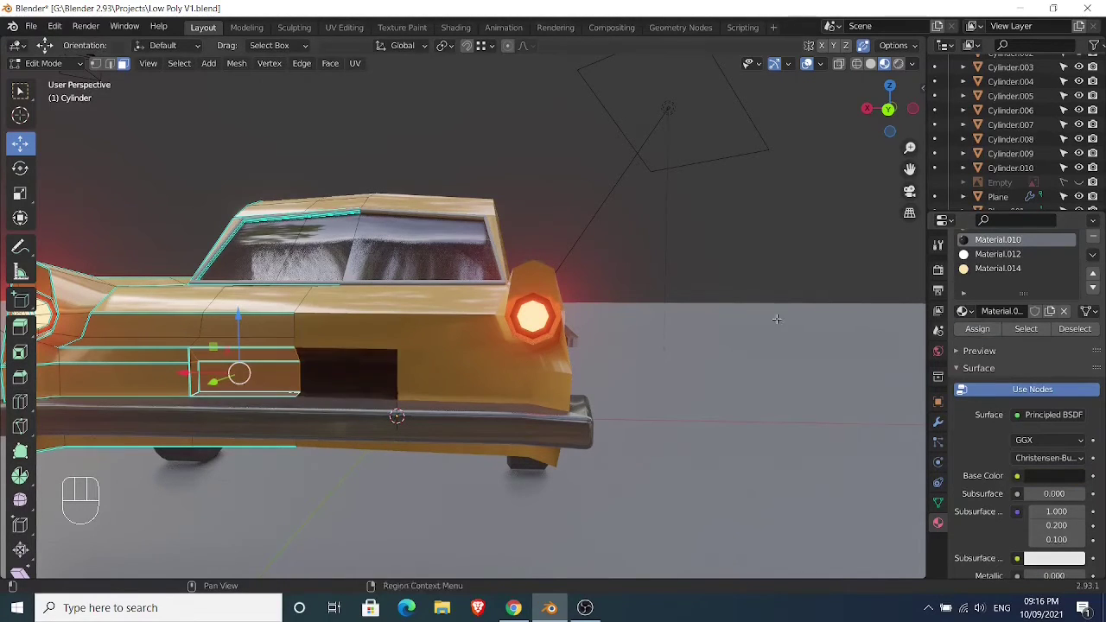
key("Tab")
scroll(686, 221, "down", 4)
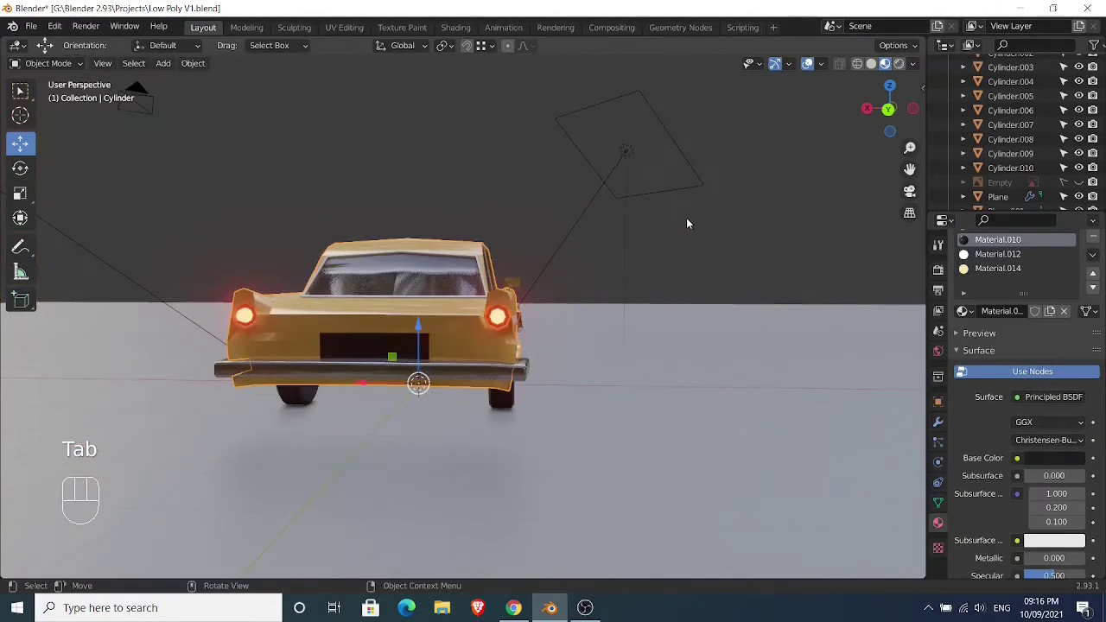
- Re-enter Edit Mode and select only the upper, side and lower inner rim faces of the rear recess
scroll(683, 227, "up", 6)
middle_click_drag(689, 233, 699, 233, "shift")
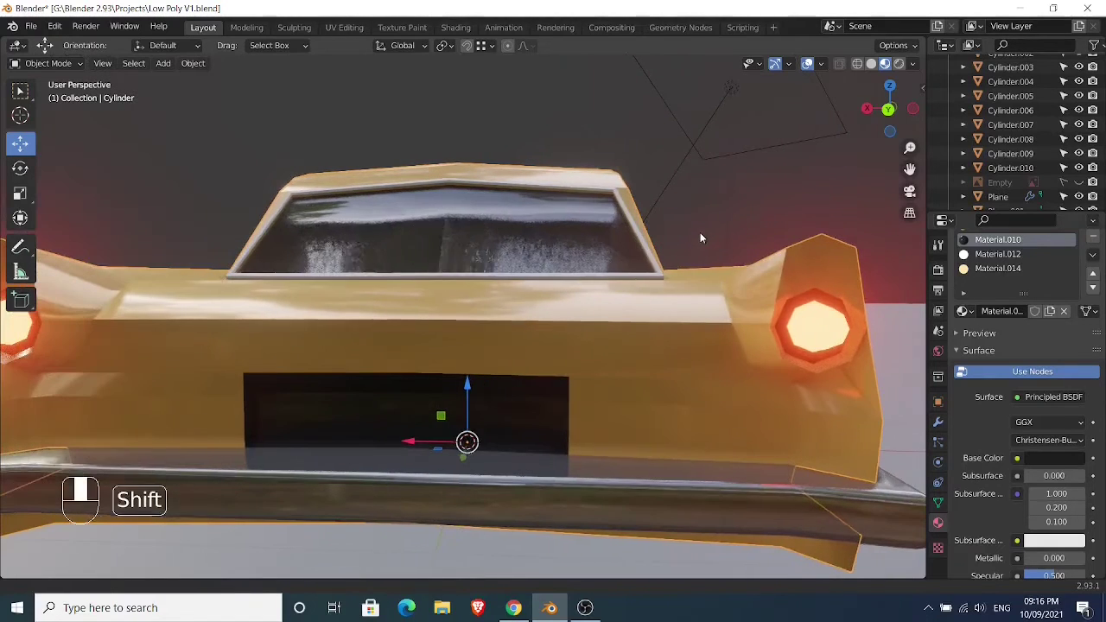
key("Tab")
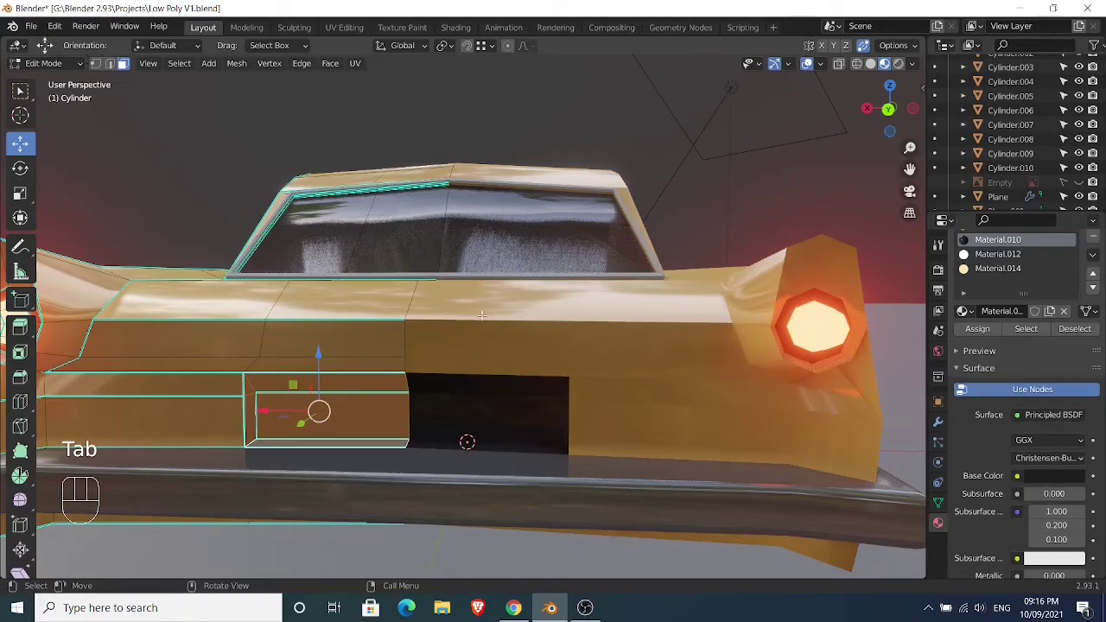
key("shift")
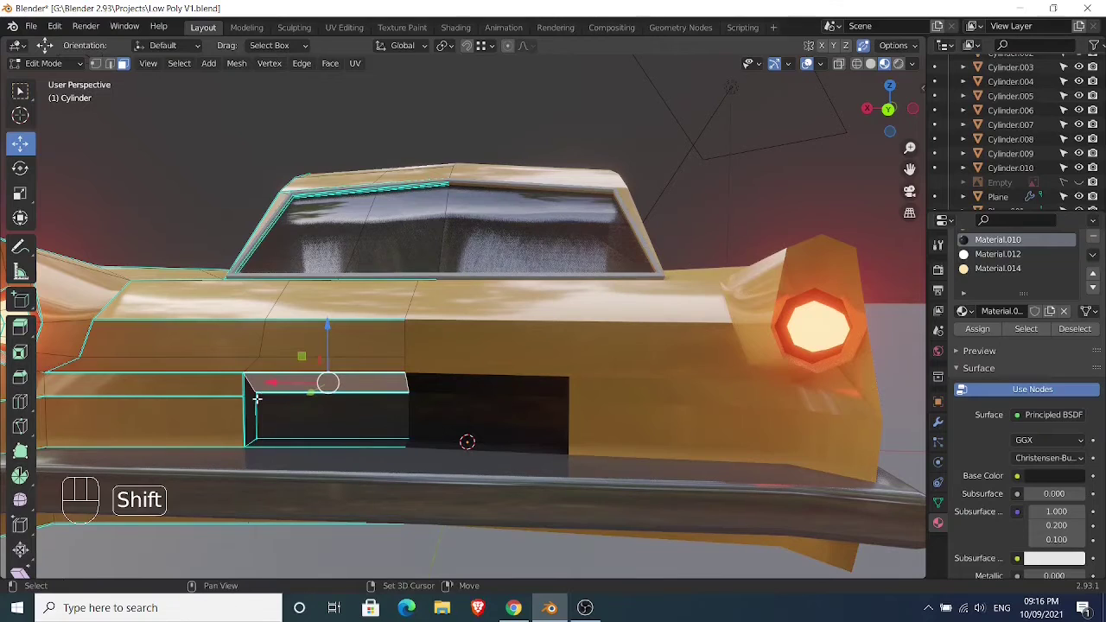
left_click(247, 393, "shift")
left_click(250, 415, "shift")
left_click(324, 419, "shift")
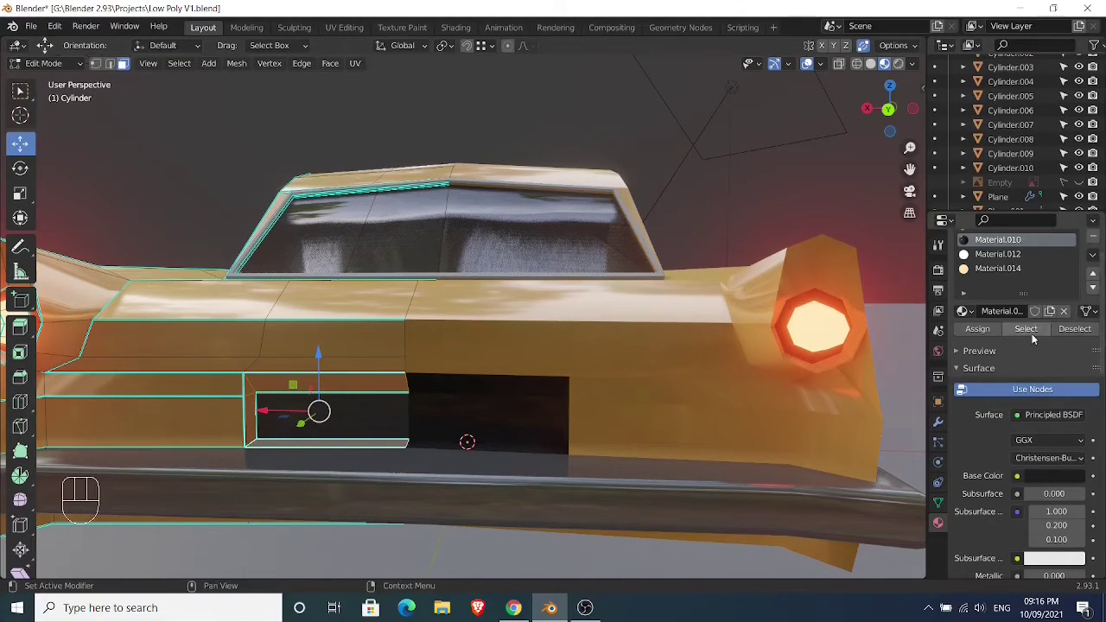
- Make a single-user copy of Material.010 in its slot and lighten the copy's base colour to grey
left_click(1050, 311)
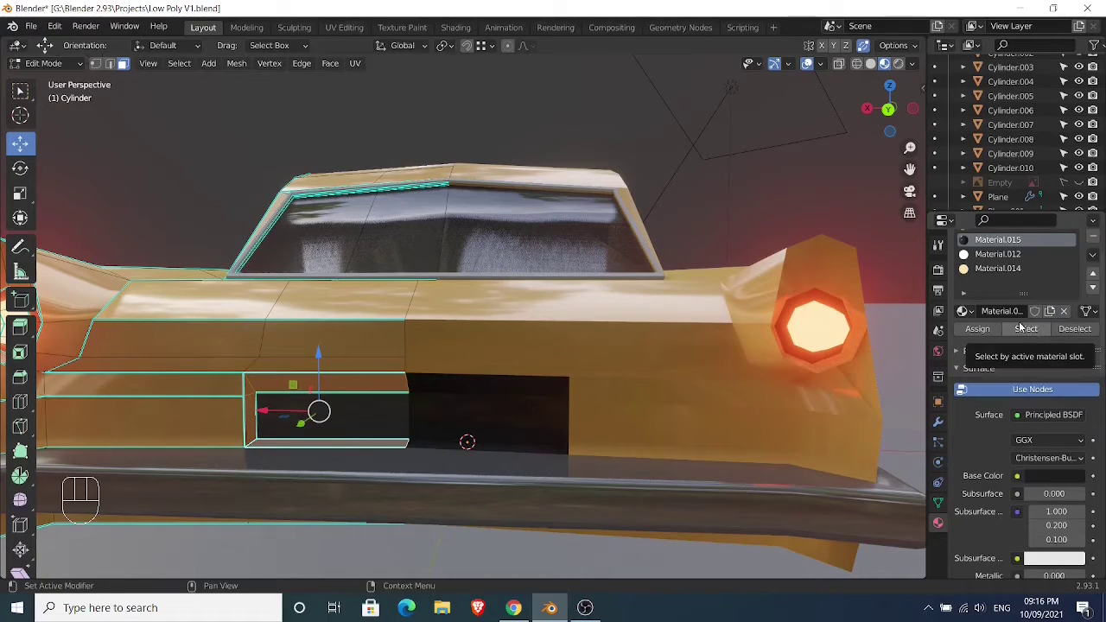
scroll(1025, 473, "down", 1)
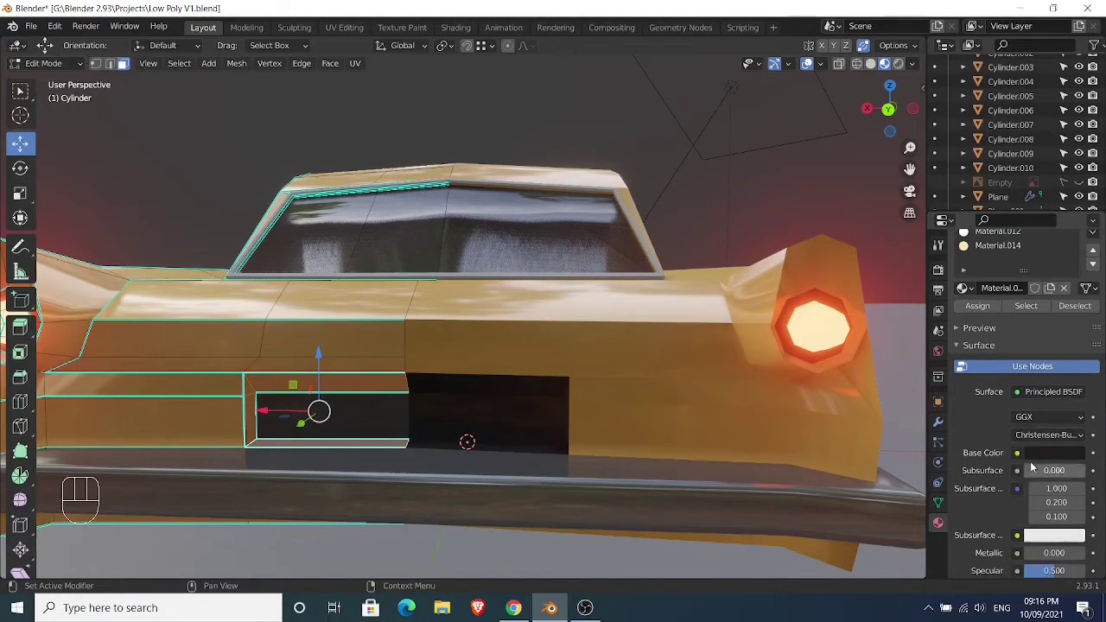
left_click(1036, 454)
left_click_drag(1078, 338, 1073, 312)
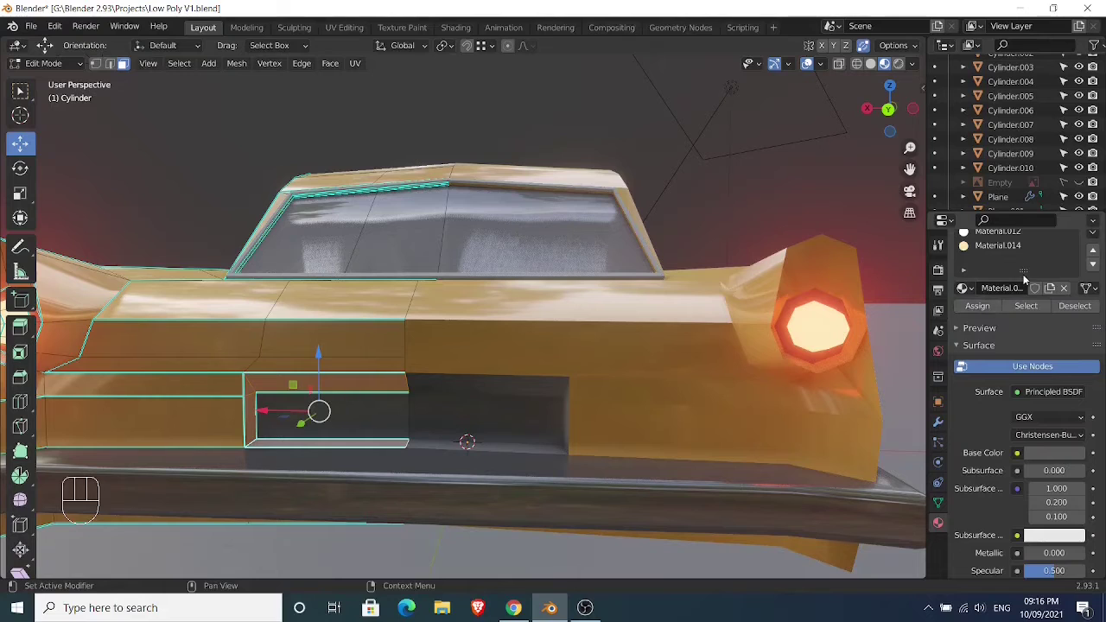
- Add an empty material slot to the car body and darken the copied Material.015's base colour to value 0.005
scroll(1025, 276, "up", 1)
scroll(1086, 246, "up", 2)
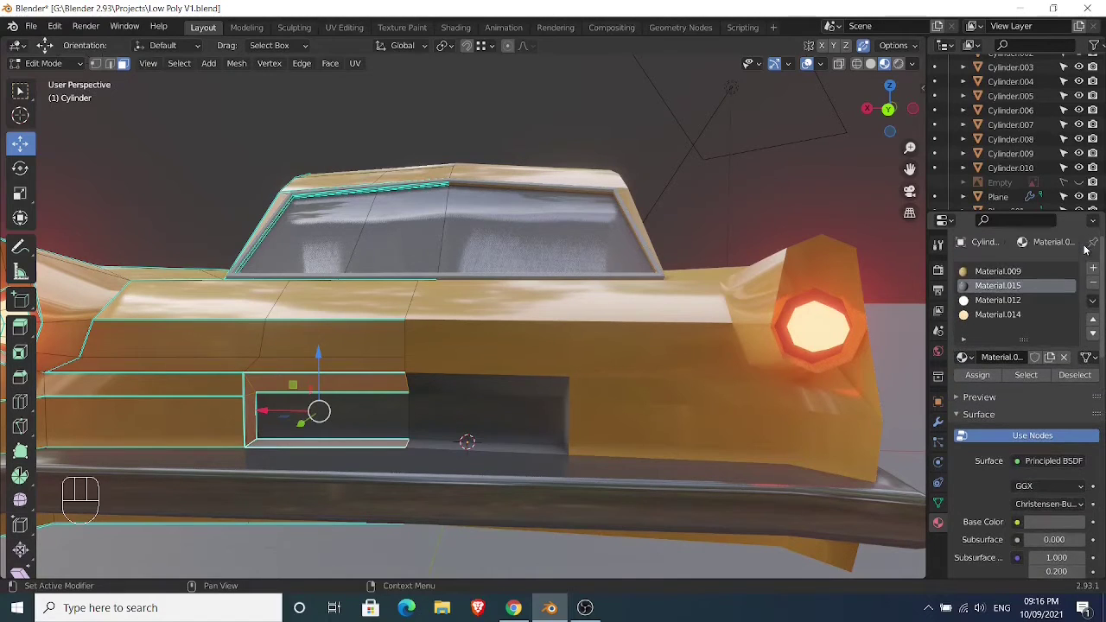
left_click(1092, 270)
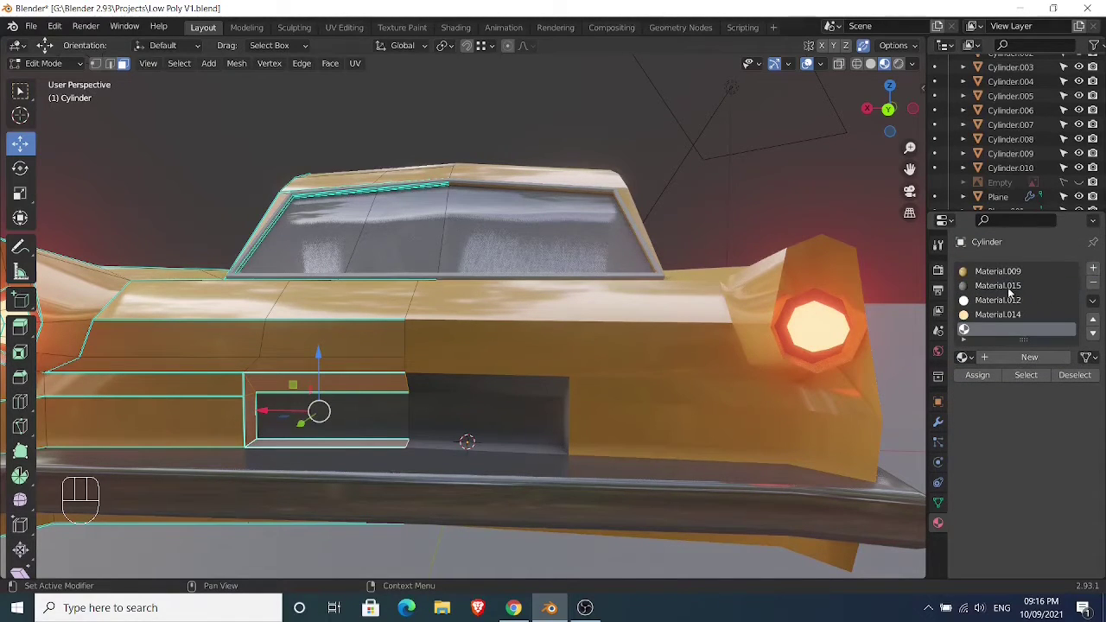
left_click(1002, 286)
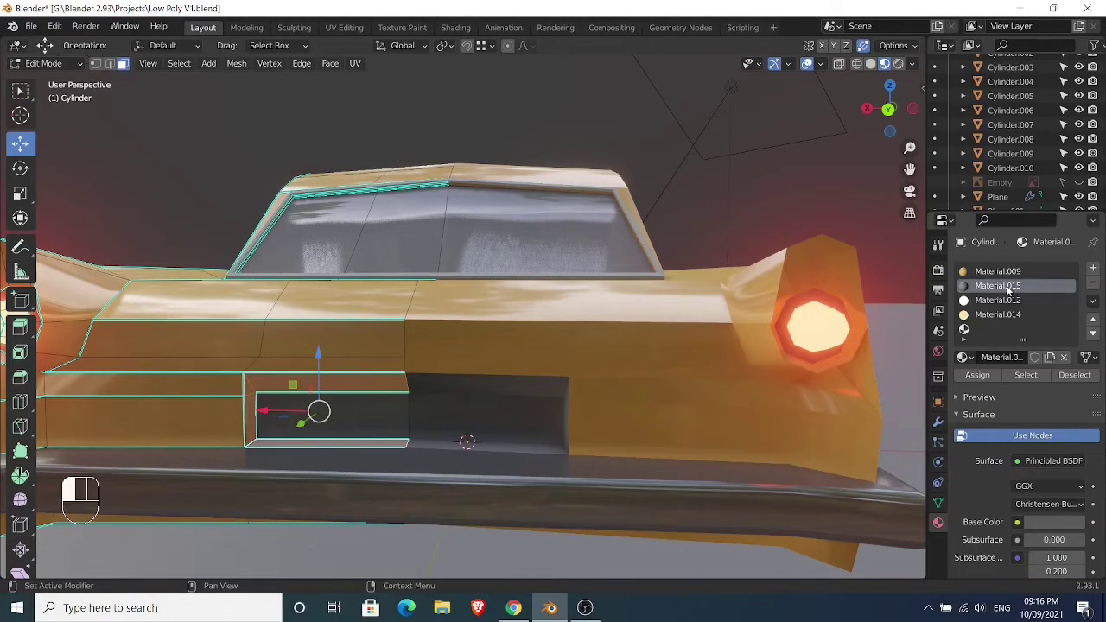
scroll(1007, 312, "down", 3)
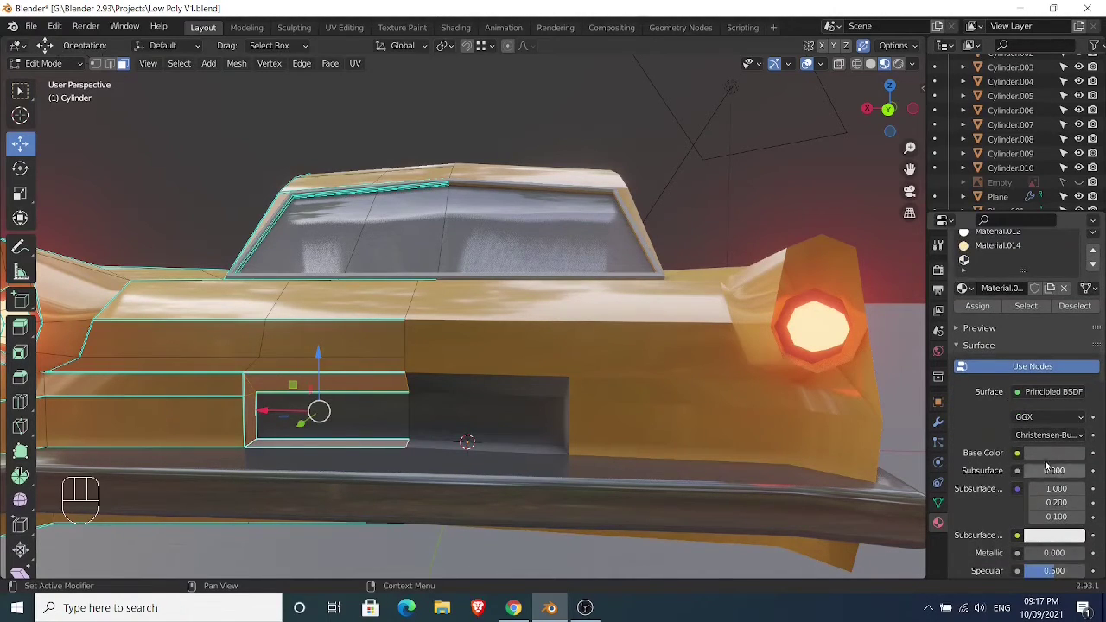
left_click(1047, 452)
left_click_drag(1074, 320, 1074, 346)
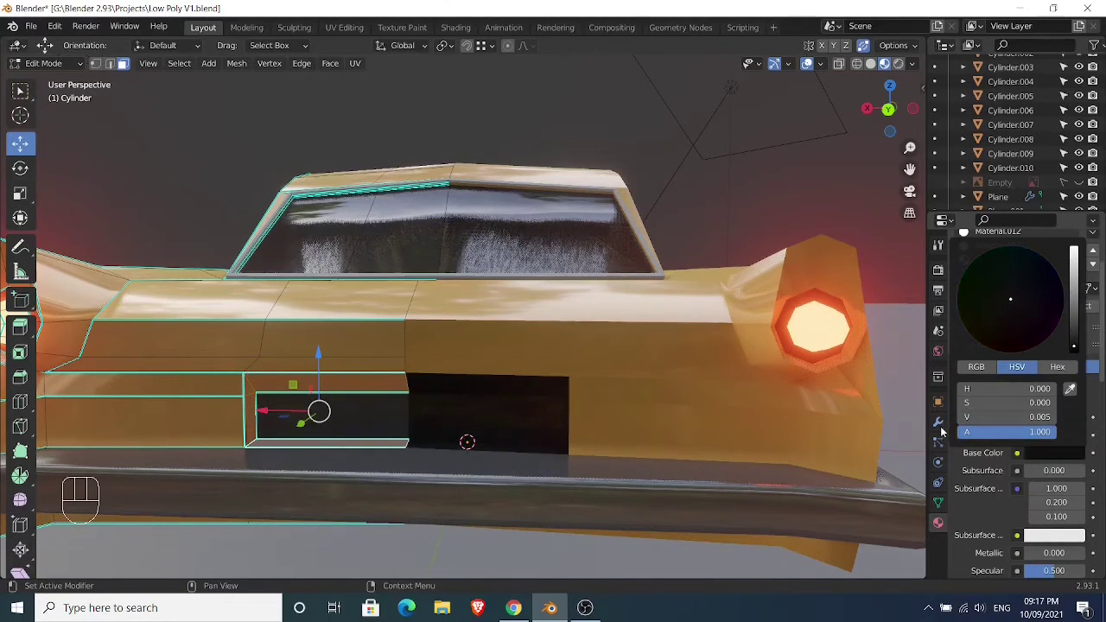
- Put the Grill material in the empty slot and make it a single-user copy
left_click(991, 263)
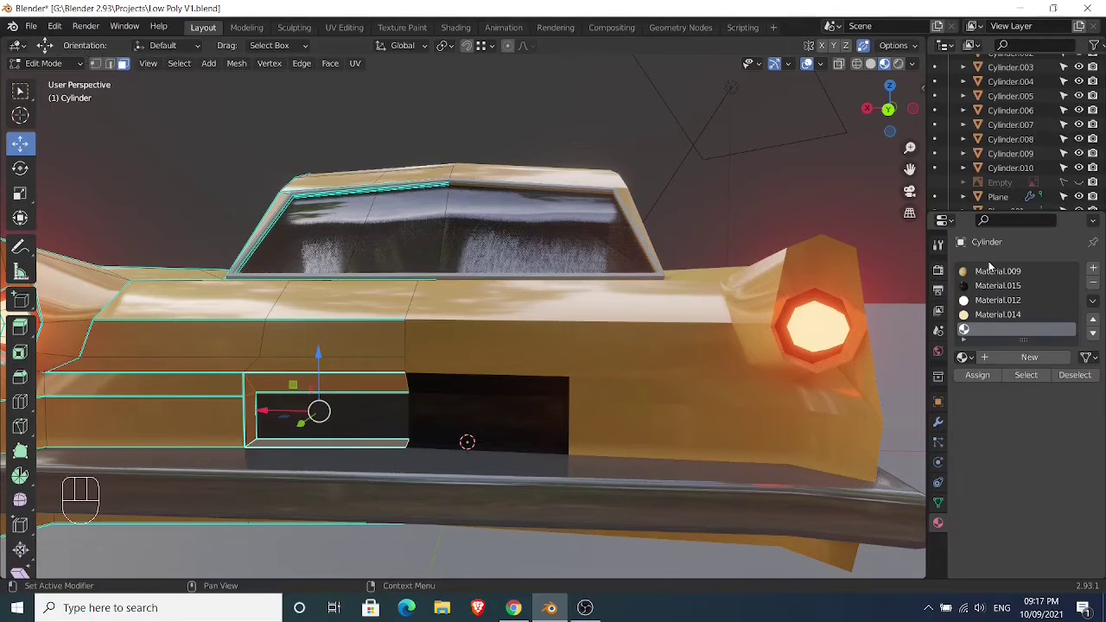
left_click(994, 316)
left_click(989, 330)
left_click(968, 360)
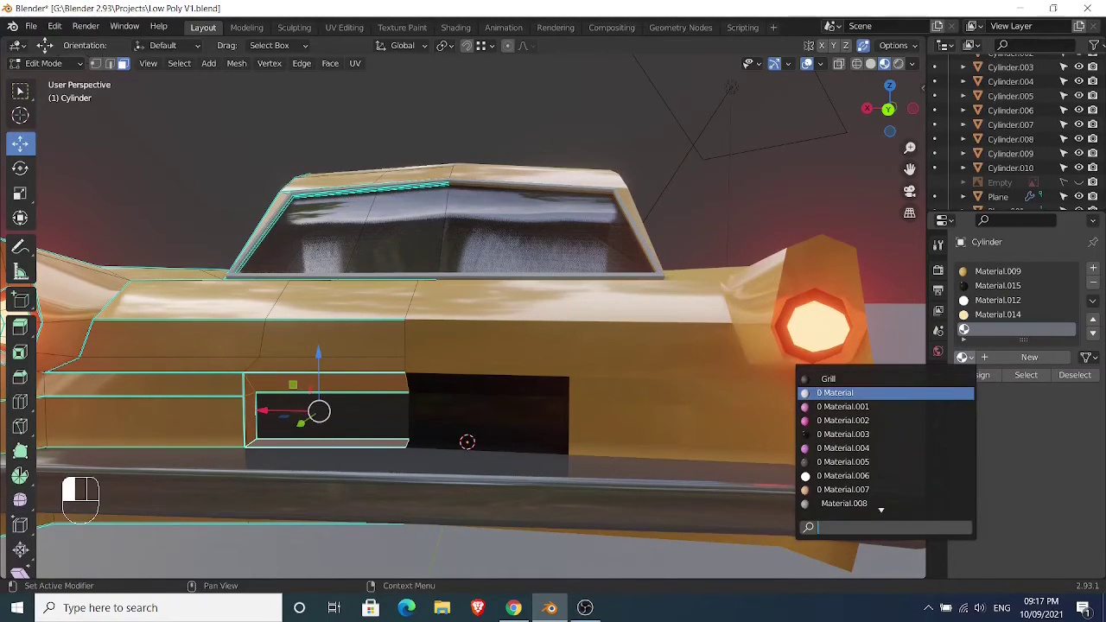
left_click(904, 378)
scroll(1036, 363, "down", 3)
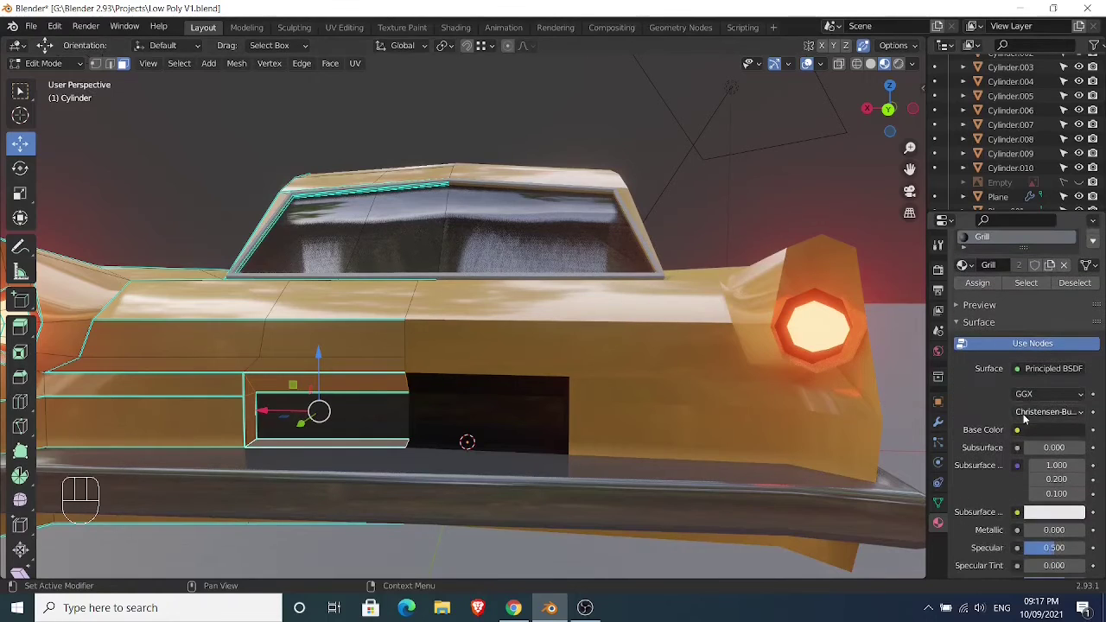
left_click(1048, 265)
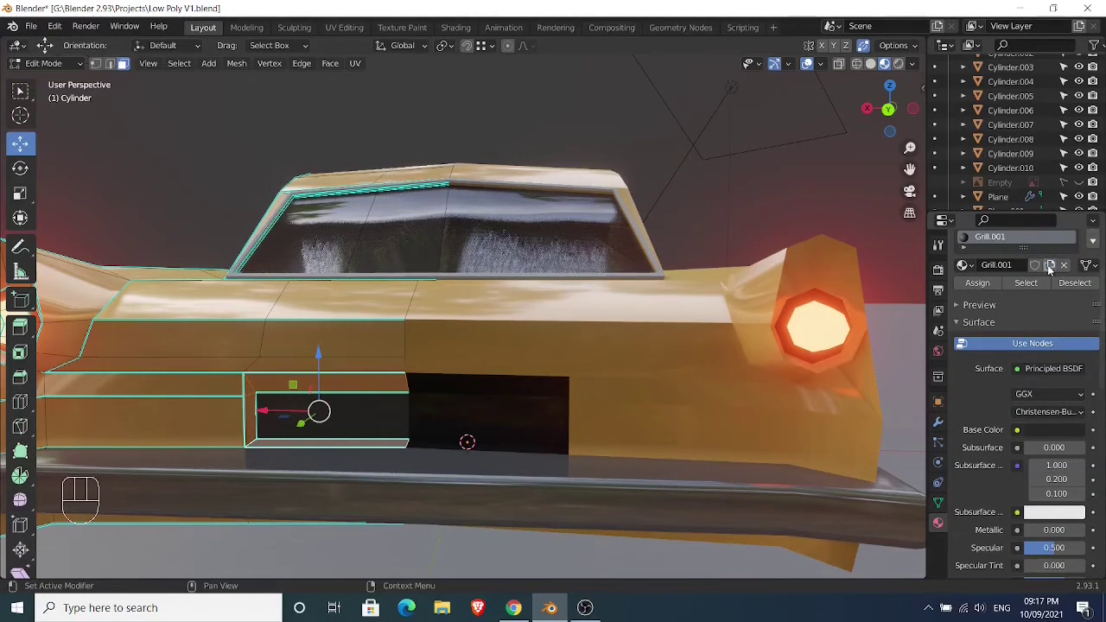
- Set the copied grill material's base colour value to 0.096, assign it to the selected rim faces and return to Object Mode
left_click(1045, 430)
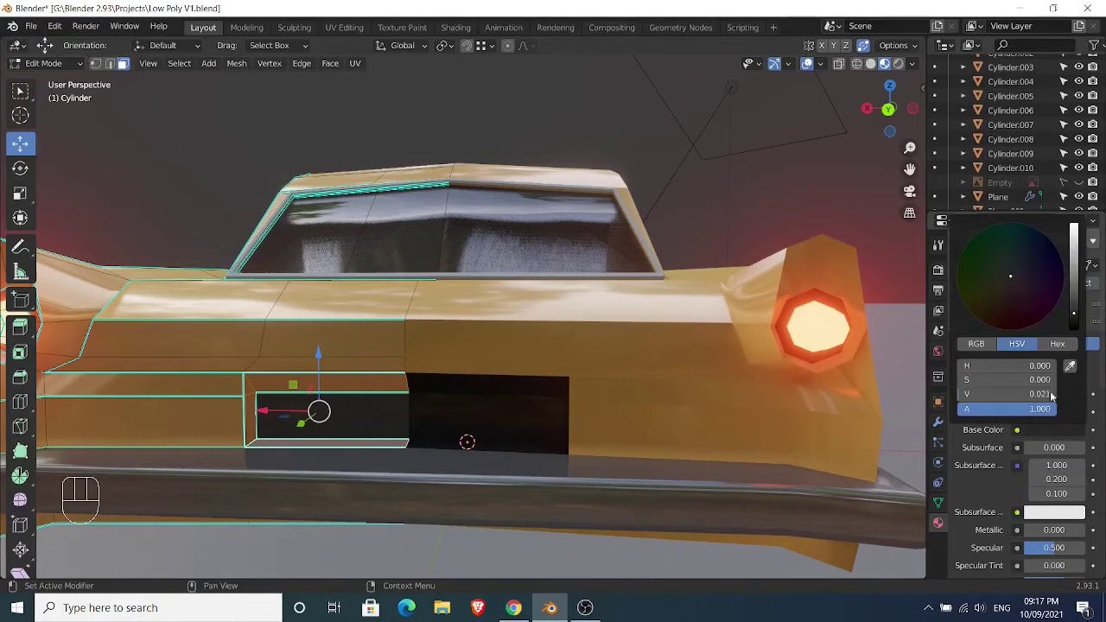
left_click_drag(1075, 311, 1073, 293)
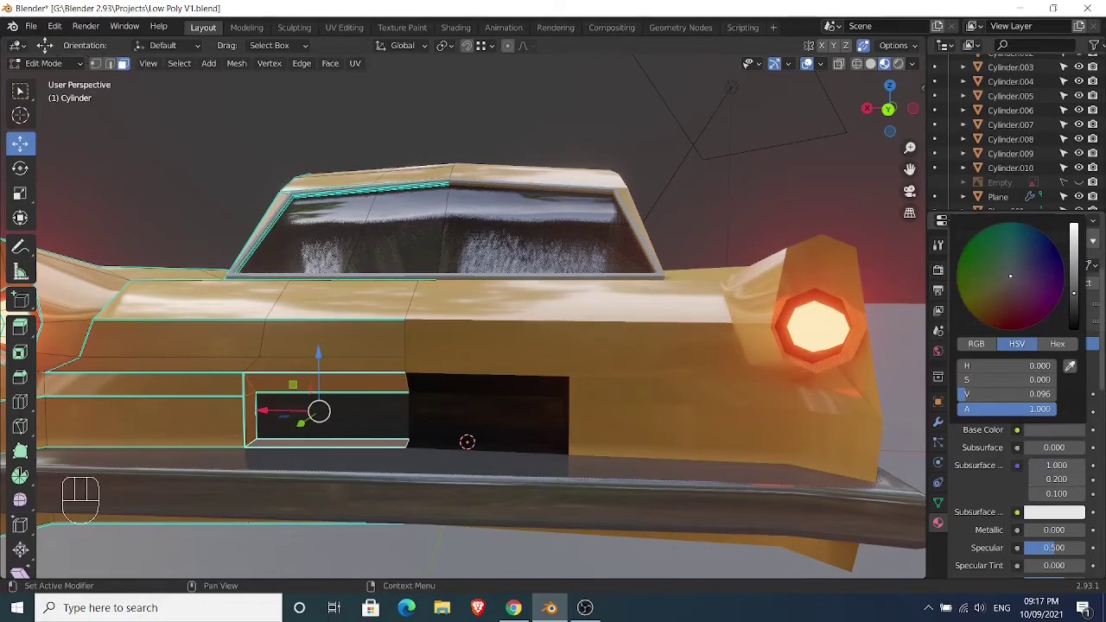
scroll(980, 392, "up", 5)
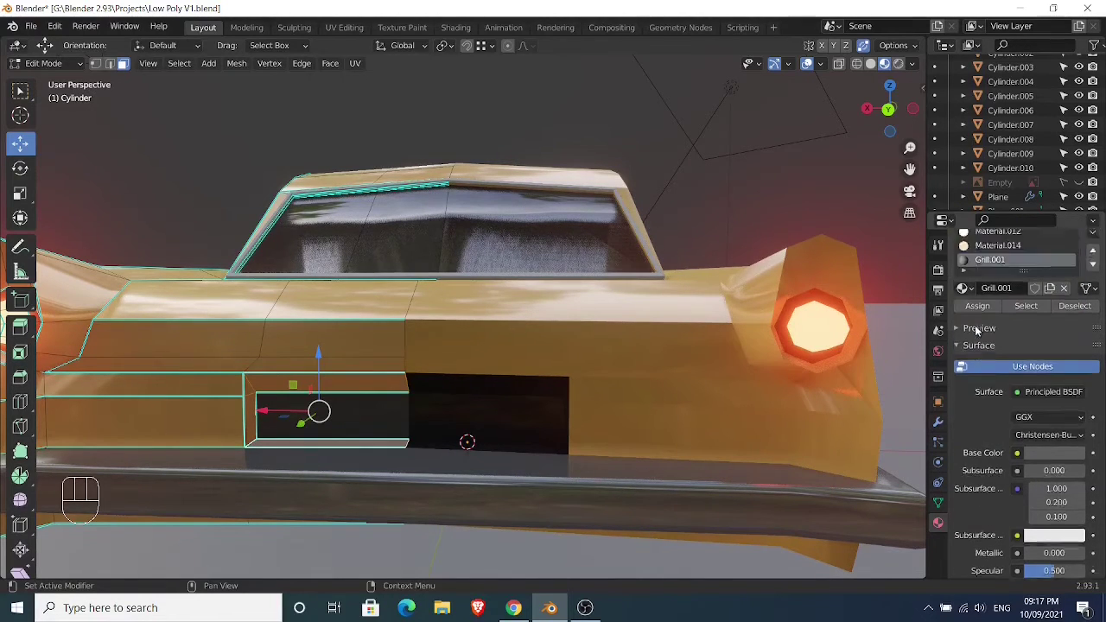
left_click(977, 374)
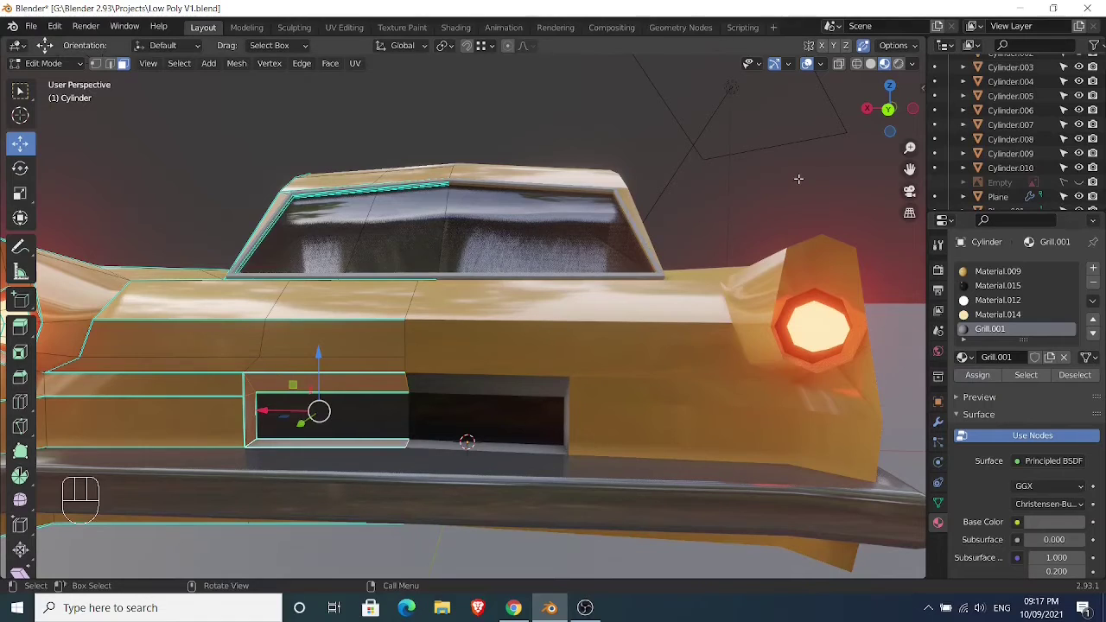
key("Tab")
scroll(645, 328, "down", 5)
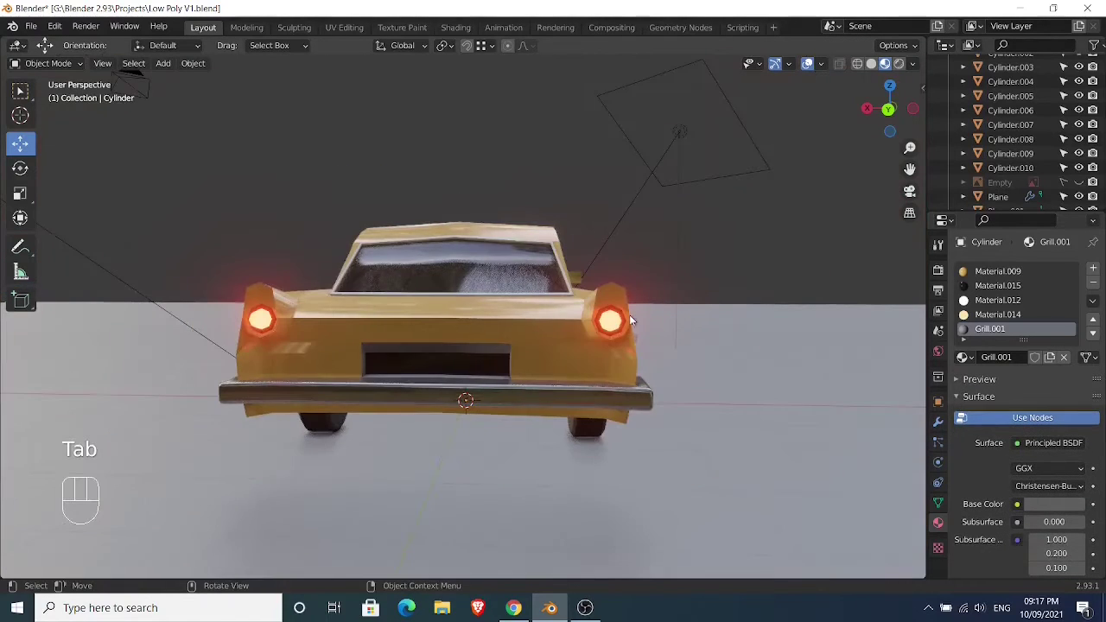
- Set the yellow body paint Material.009 to metallic 0.355 and roughness 0
scroll(645, 328, "up", 2)
middle_click_drag(647, 329, 518, 254)
left_click(518, 255)
left_click(510, 250)
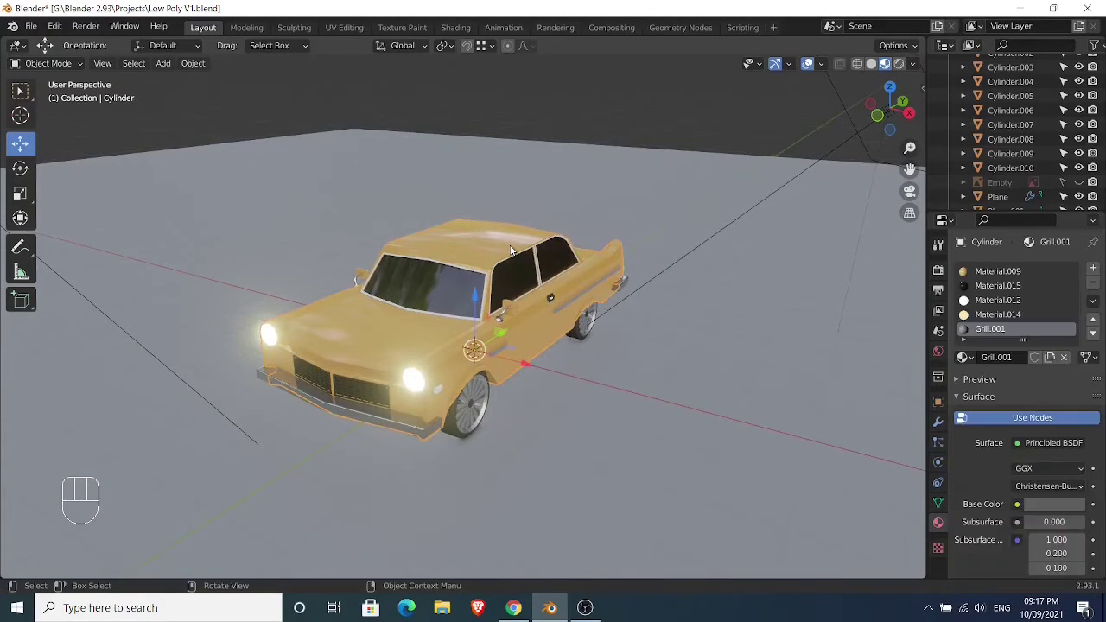
left_click(1002, 274)
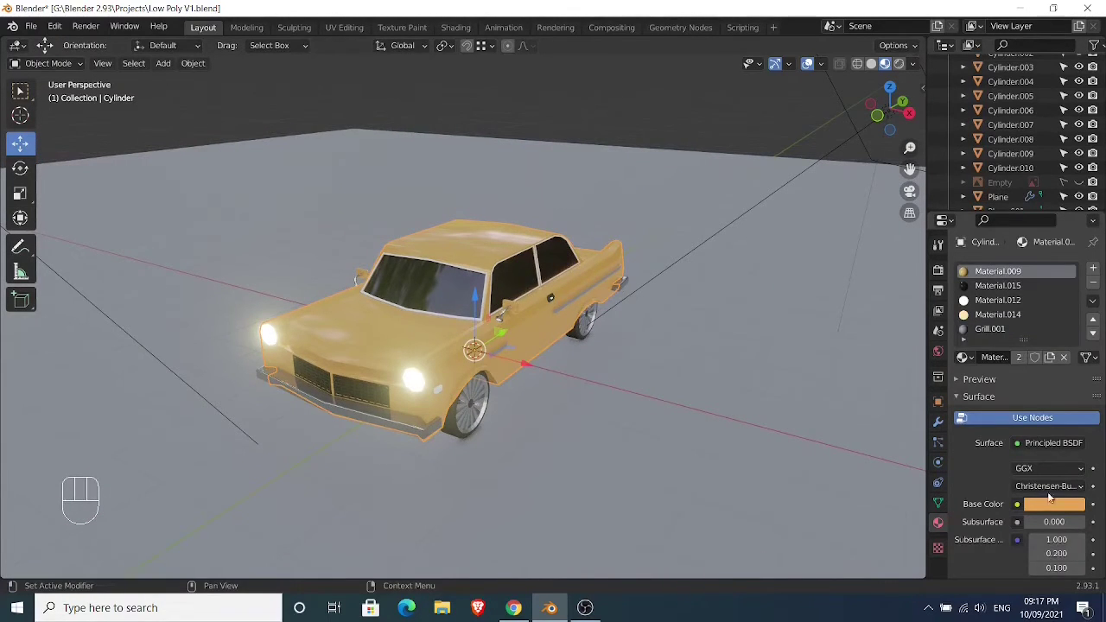
scroll(1049, 498, "down", 5)
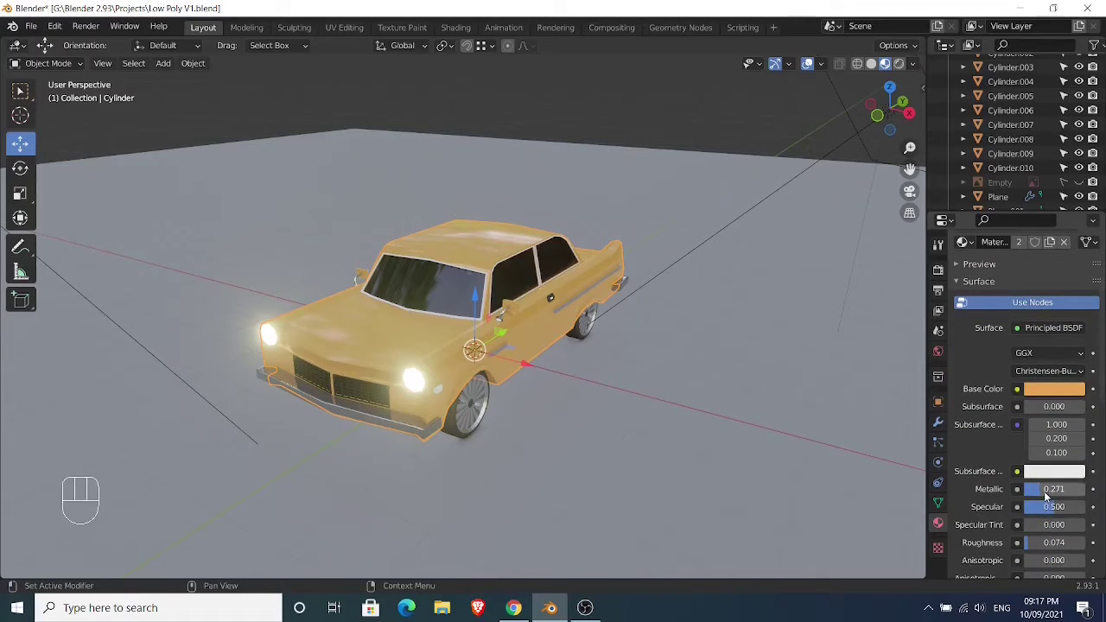
mouse_move(1046, 494)
left_mouse_down()
mouse_move(1059, 489)
mouse_move(1024, 490)
mouse_move(1042, 493)
mouse_move(1051, 473)
left_mouse_up()
scroll(1045, 490, "down", 3)
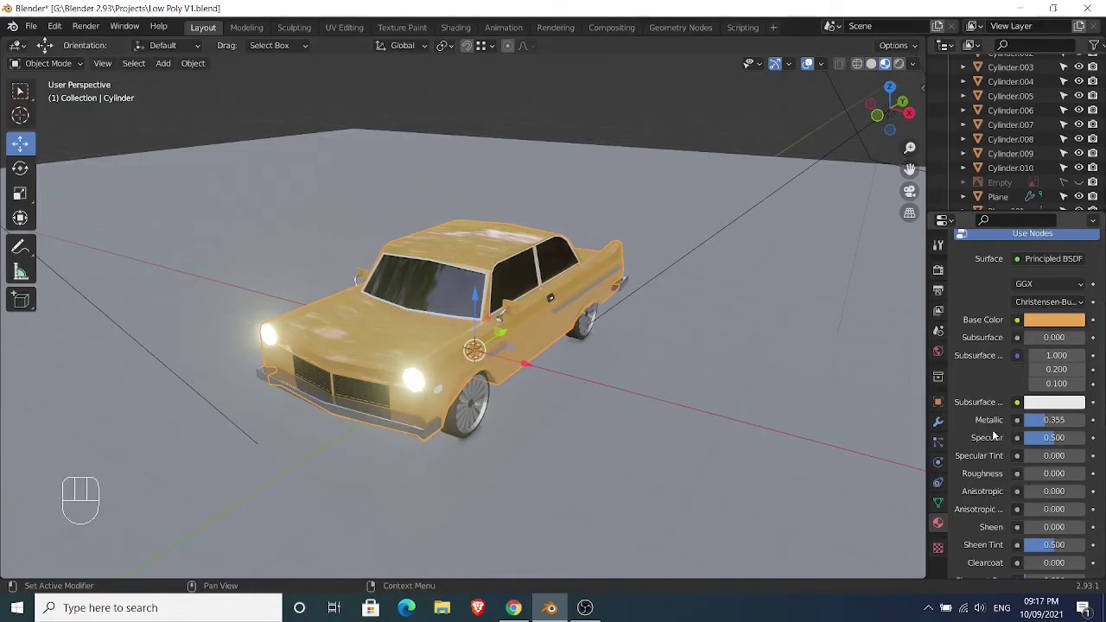
- Deselect the car body and show the scene through the camera with rendered shading
left_click(741, 122)
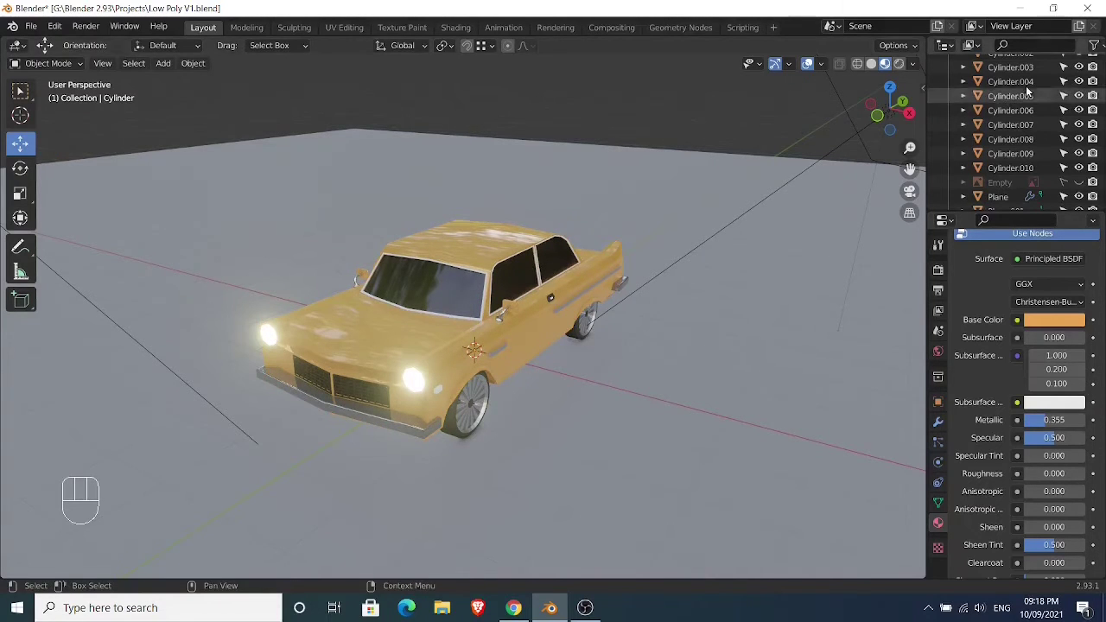
key("KP_0")
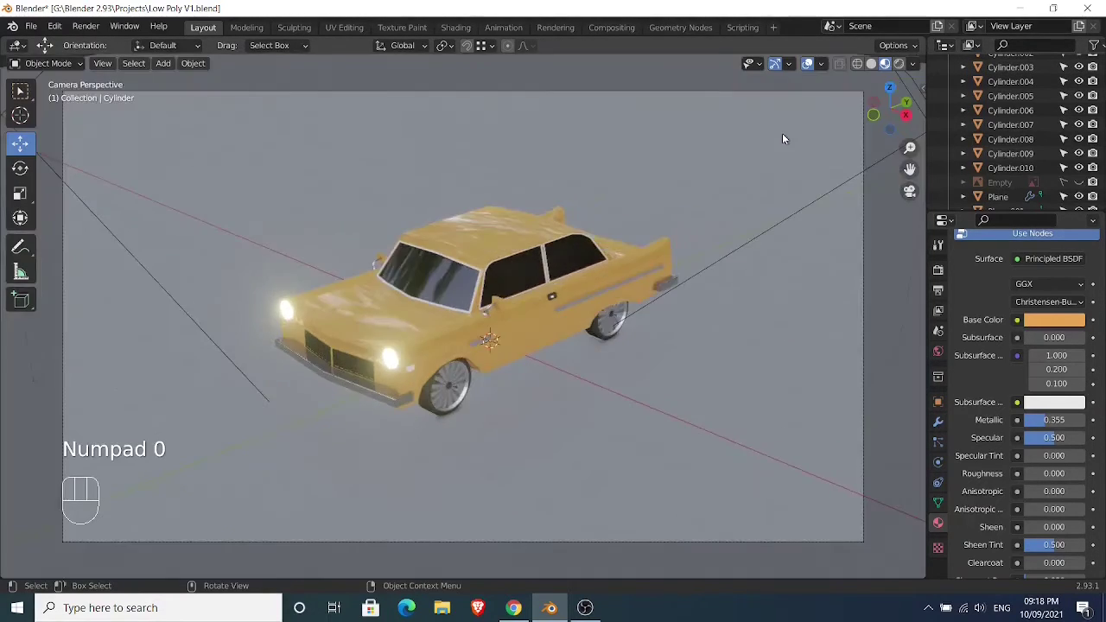
left_click(897, 66)
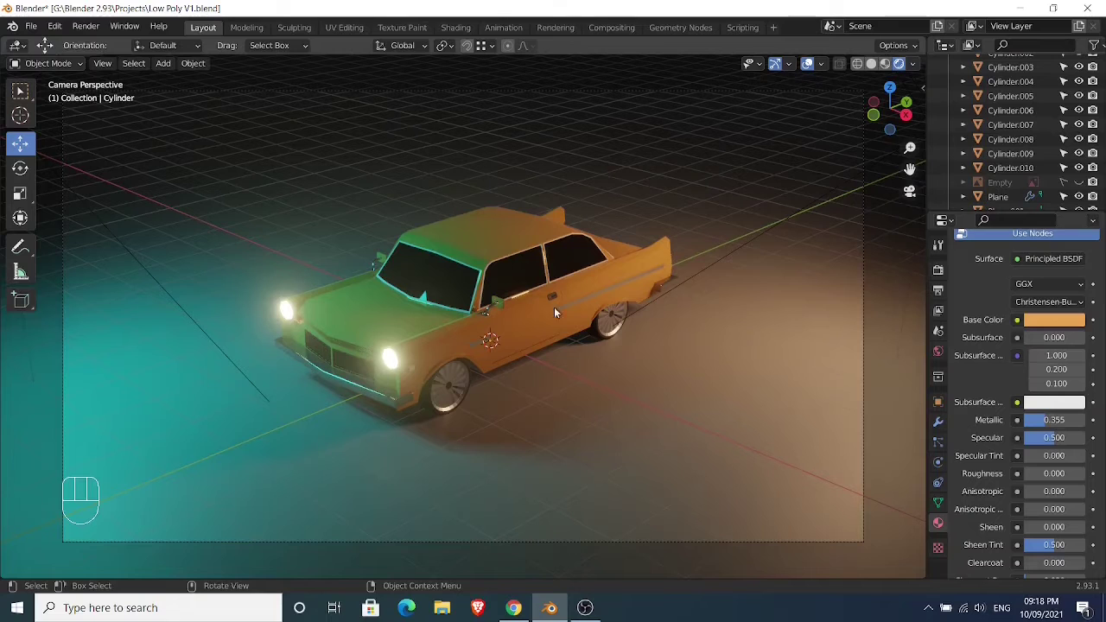
- Set the emission strength of the car's headlight material Material.012 to 30
scroll(1021, 336, "up", 5)
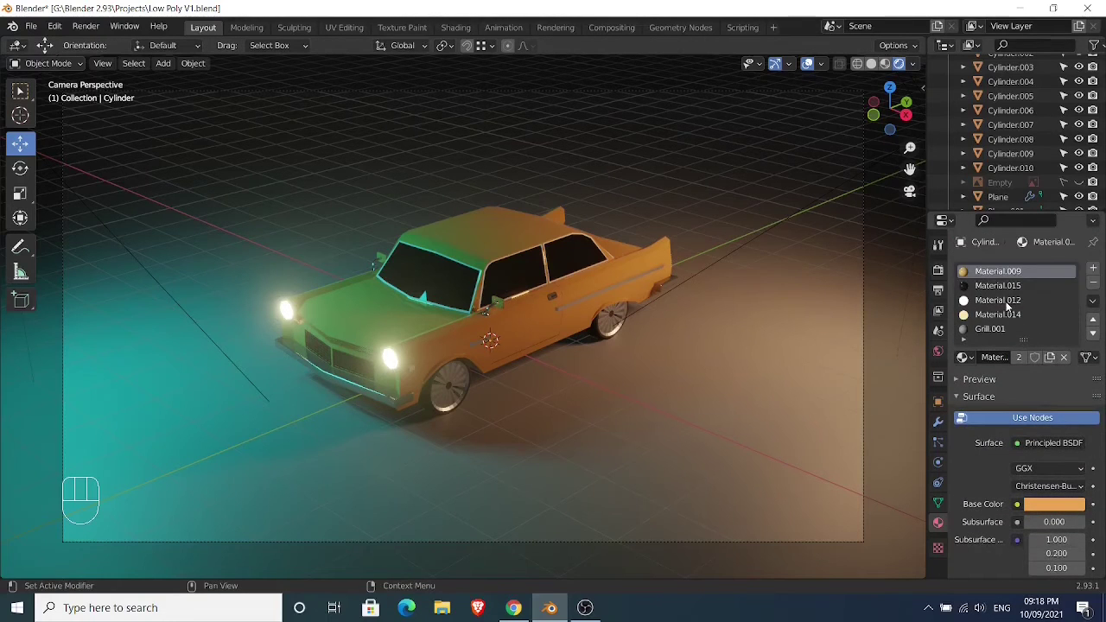
left_click(1002, 300)
scroll(1037, 458, "down", 2)
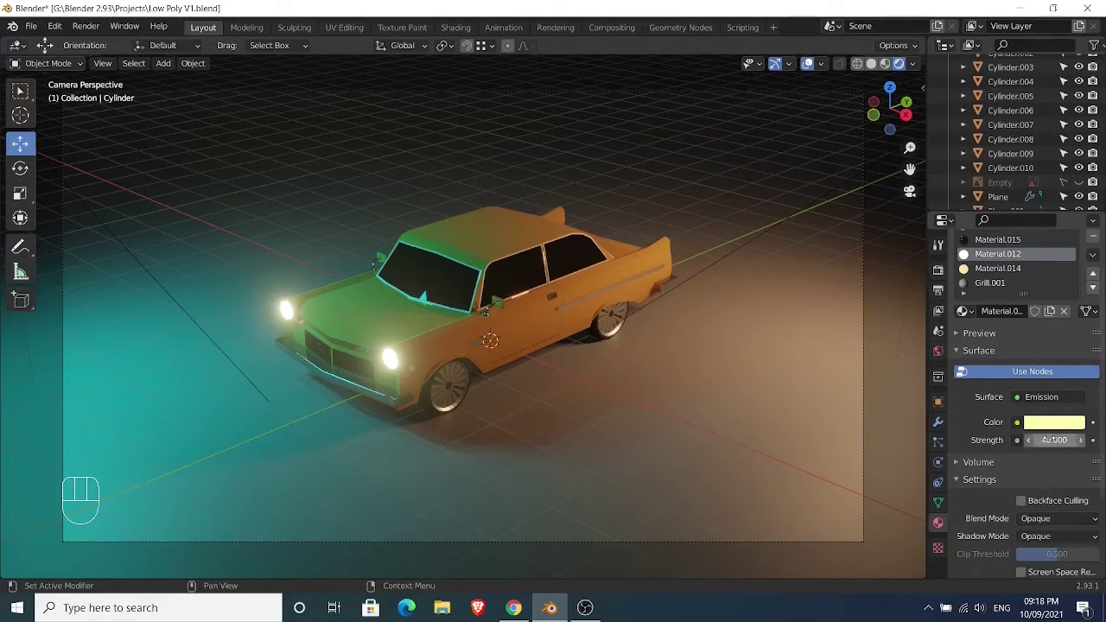
left_click(1047, 440)
type("30")
key("Return")
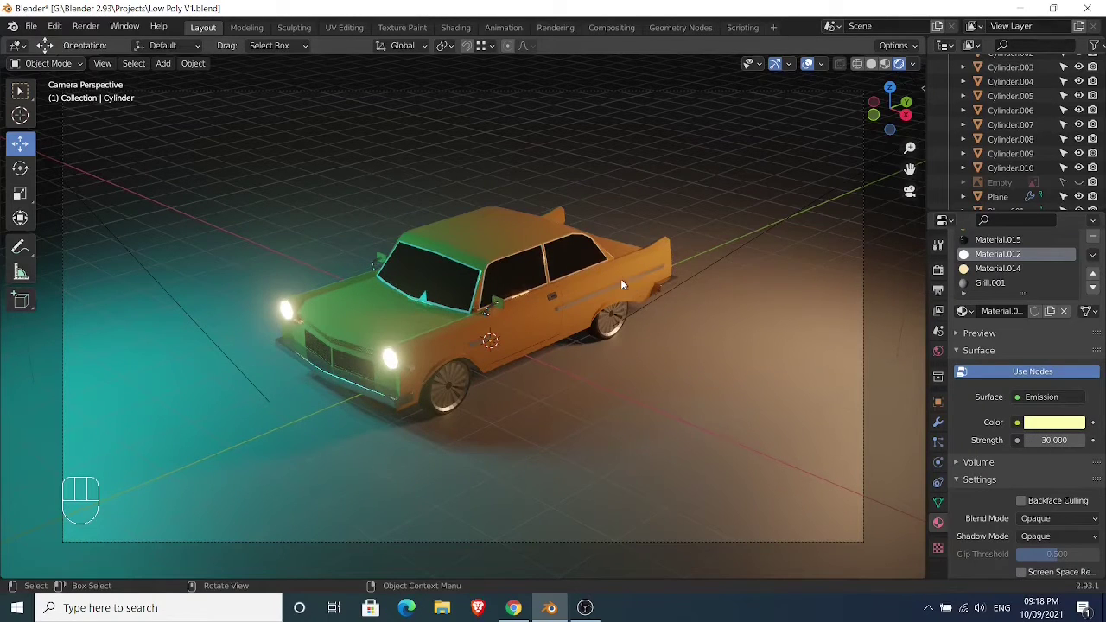
- Give the small side indicator behind the headlight a new material with an Emission surface shader
left_click(411, 373)
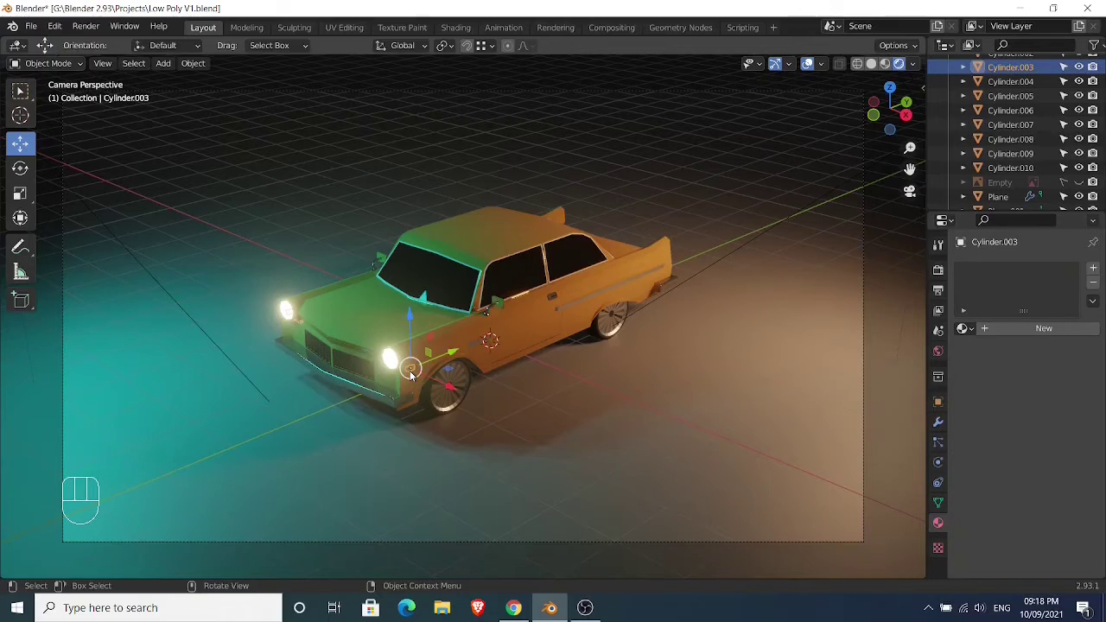
left_click(993, 330)
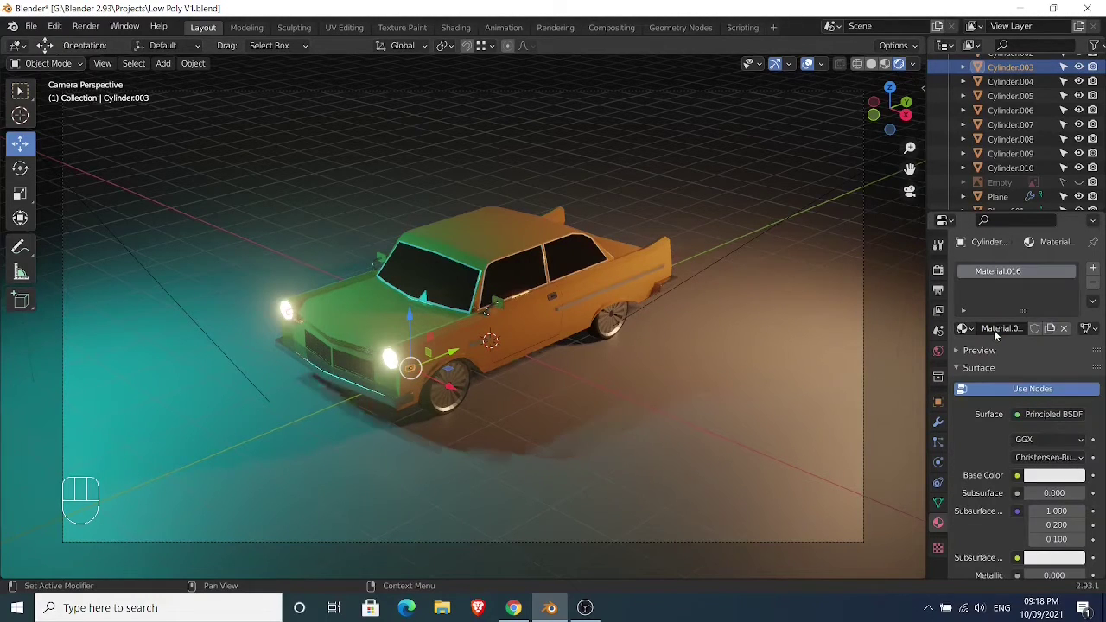
left_click(1042, 416)
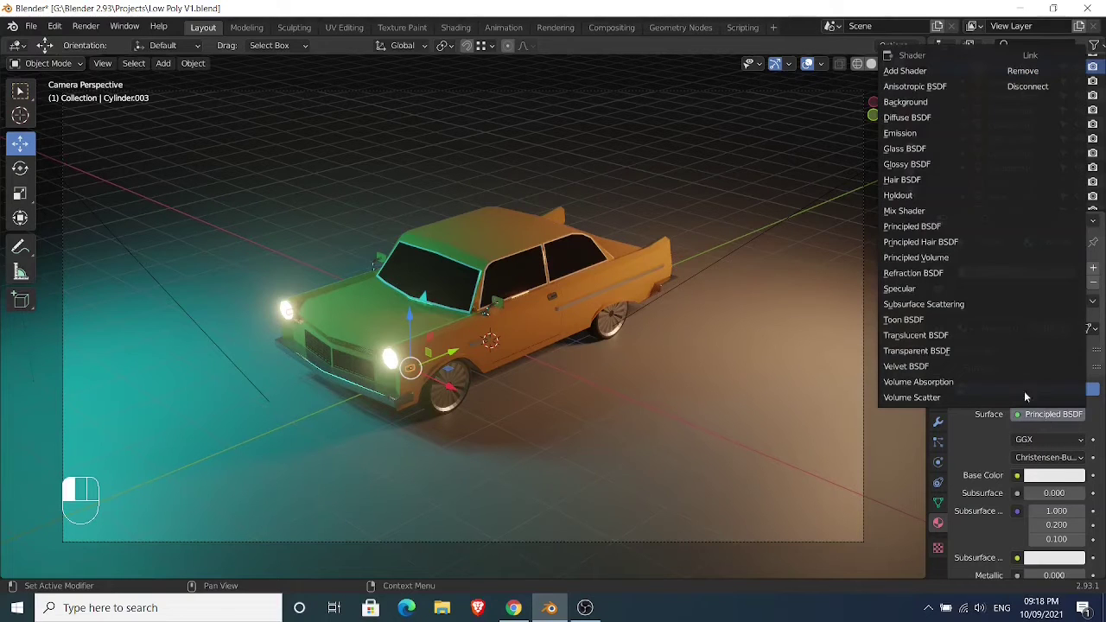
left_click(916, 135)
- Set the indicator's emission colour to a saturated orange-red and its strength to 20
left_click(1046, 442)
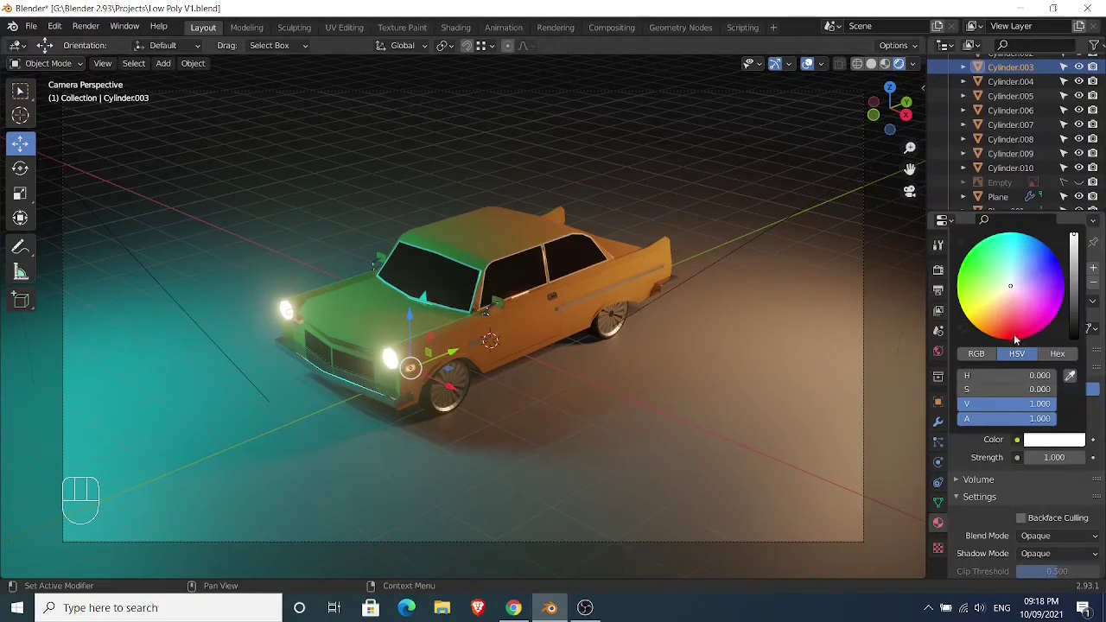
left_click(991, 337)
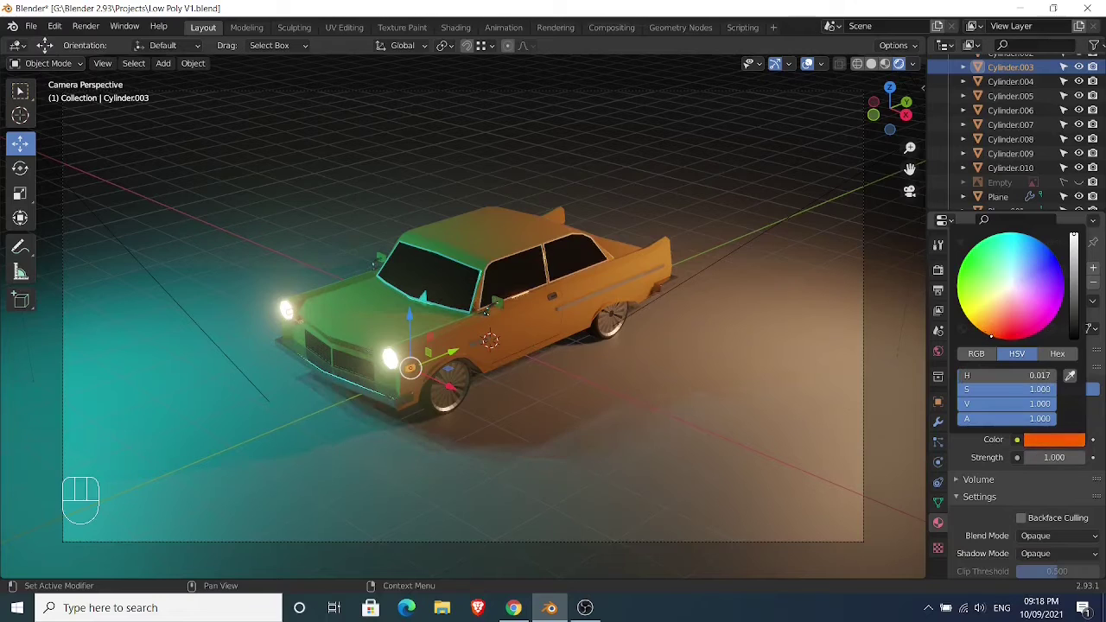
left_click(1062, 457)
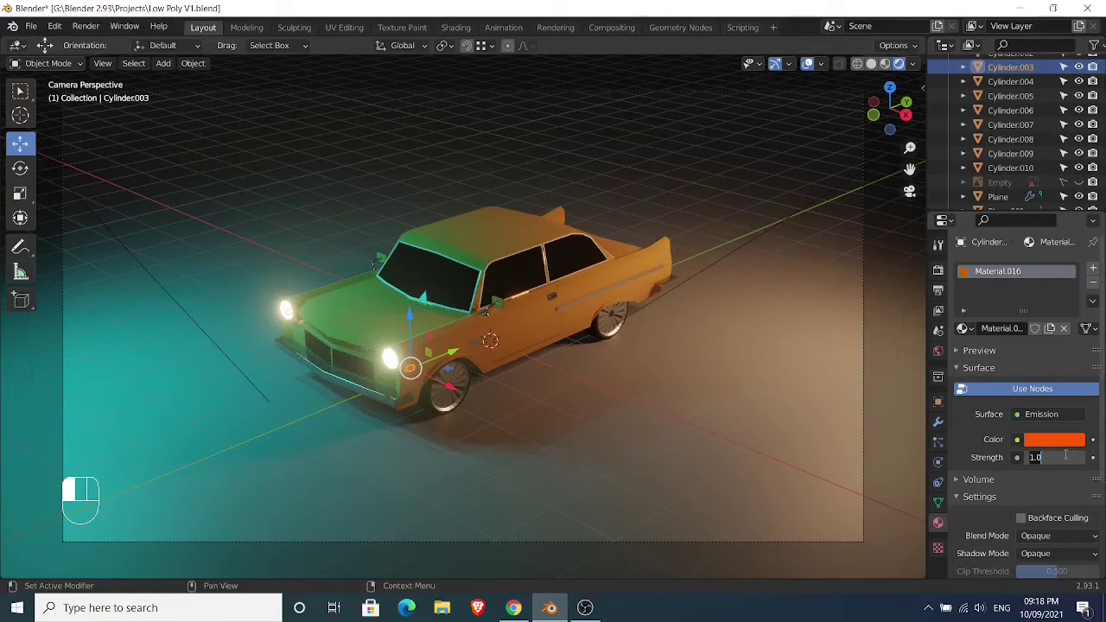
type("20")
key("Return")
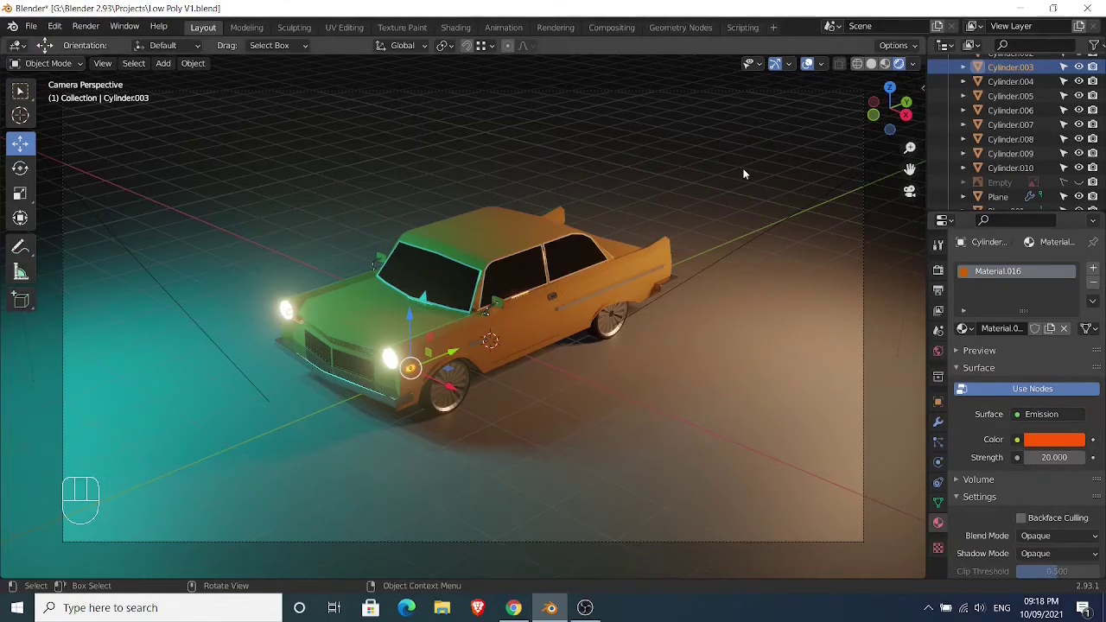
left_click(726, 123)
- Move the cyan area light about -0.35 m along the global Y axis and hide the viewport overlays to preview the shot
scroll(239, 242, "down", 3)
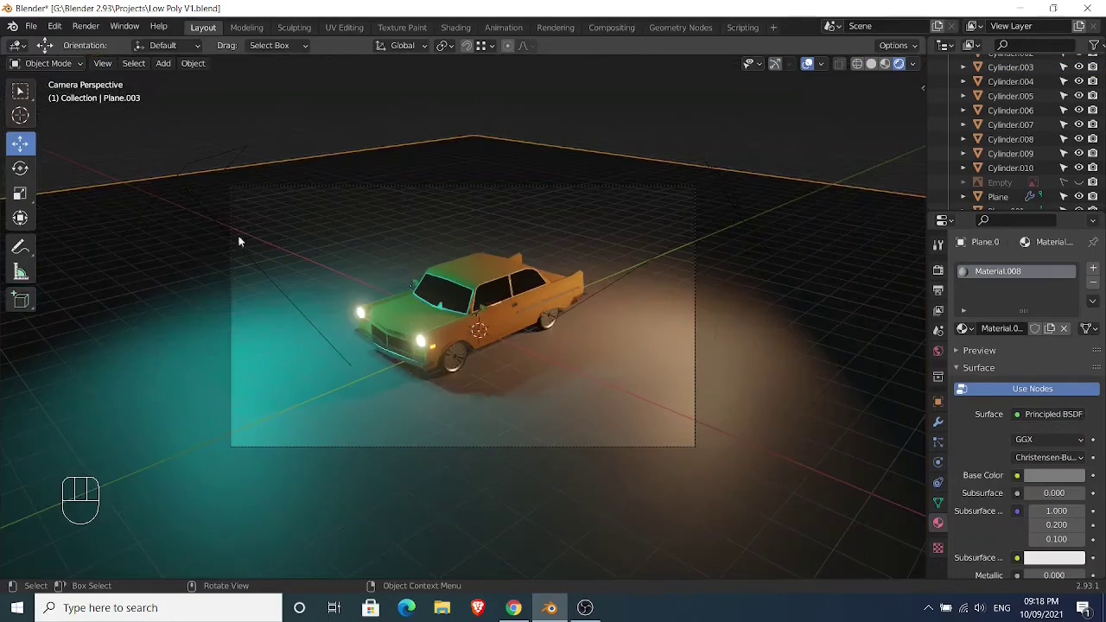
left_click(194, 206)
scroll(421, 208, "up", 2)
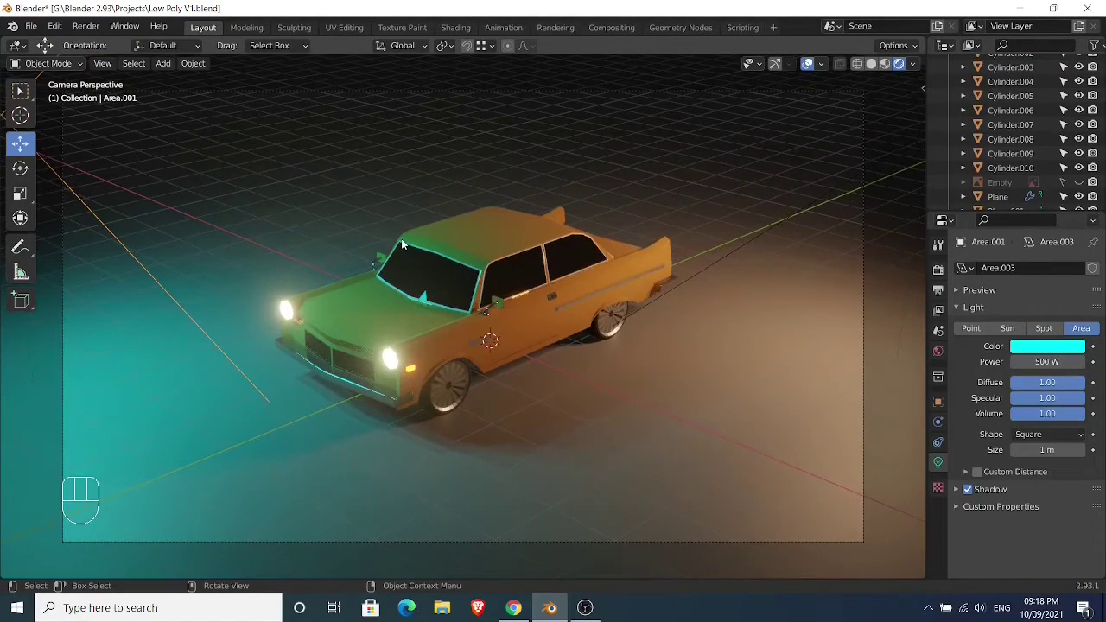
key("g")
key("y")
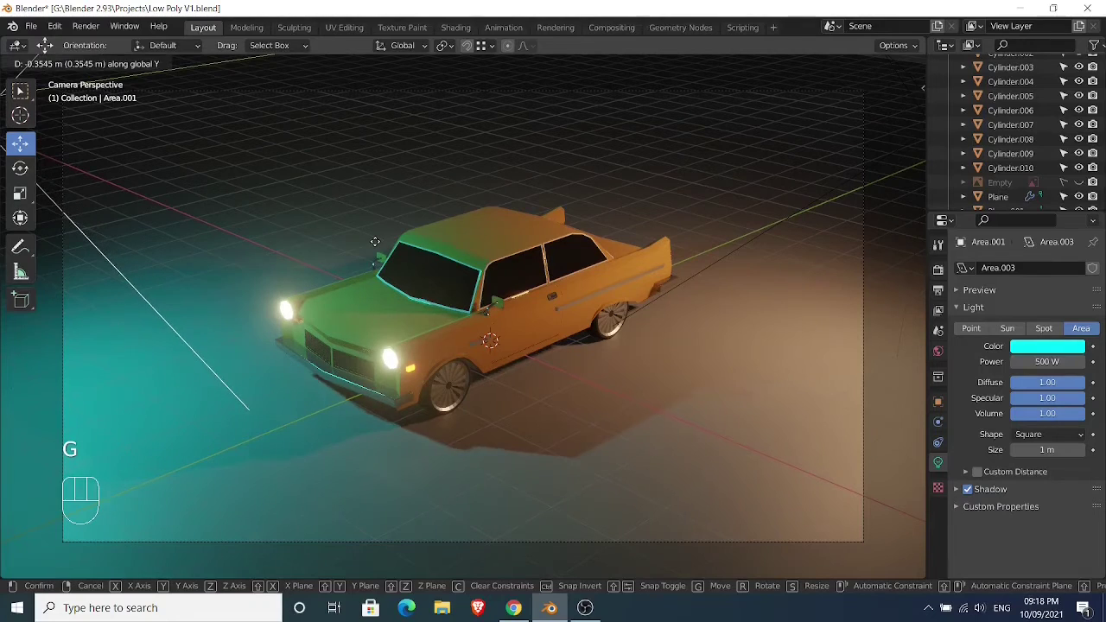
left_click(374, 241)
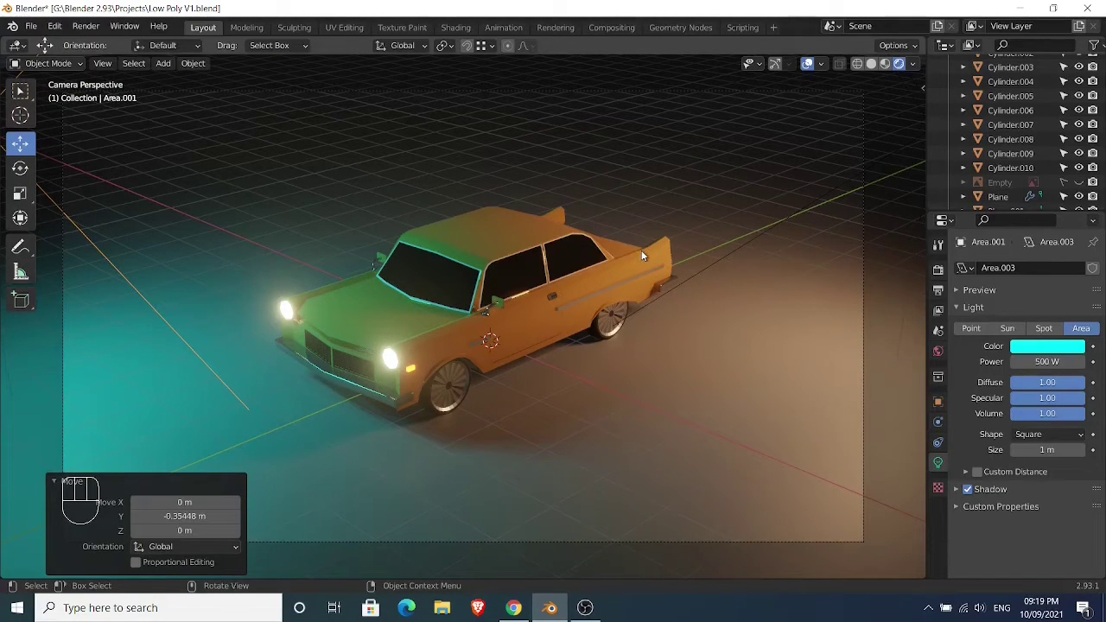
scroll(636, 246, "down", 2)
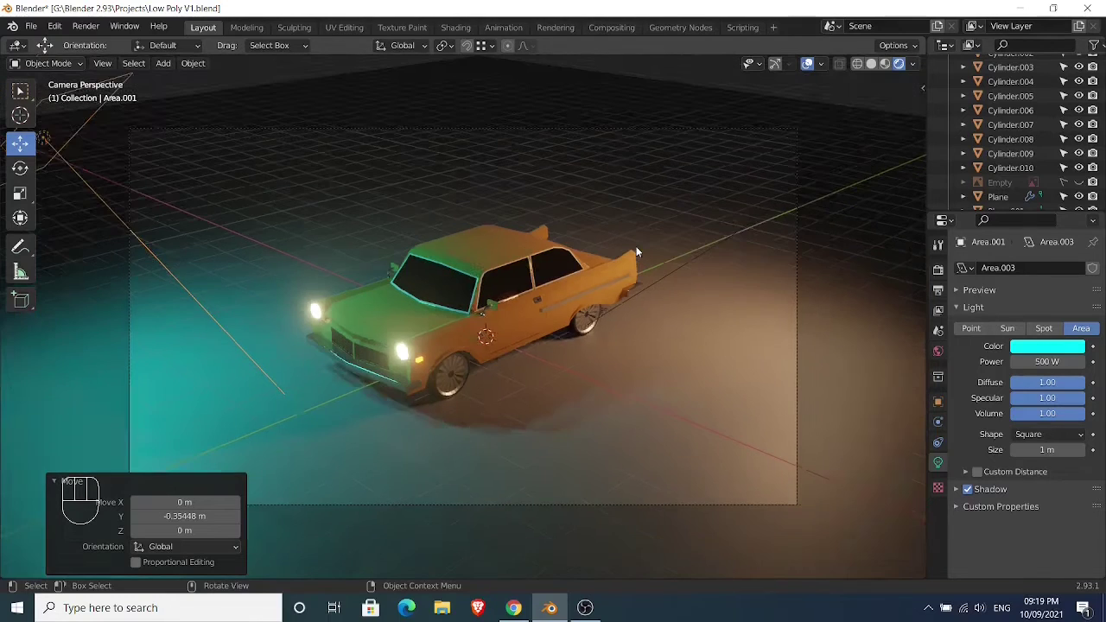
scroll(636, 247, "up", 2)
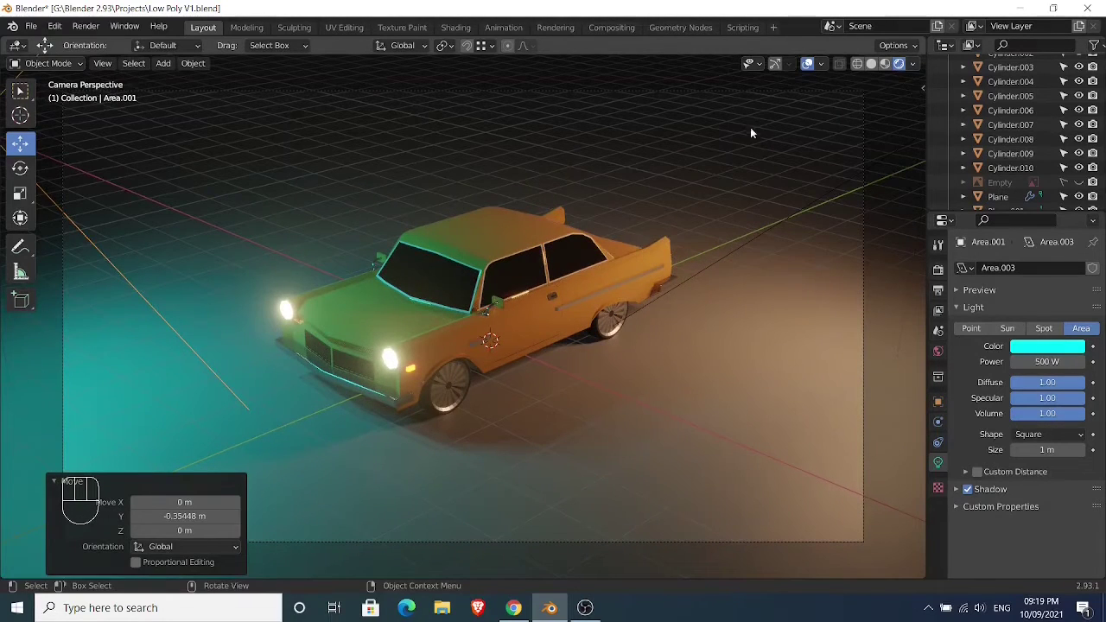
left_click(808, 65)
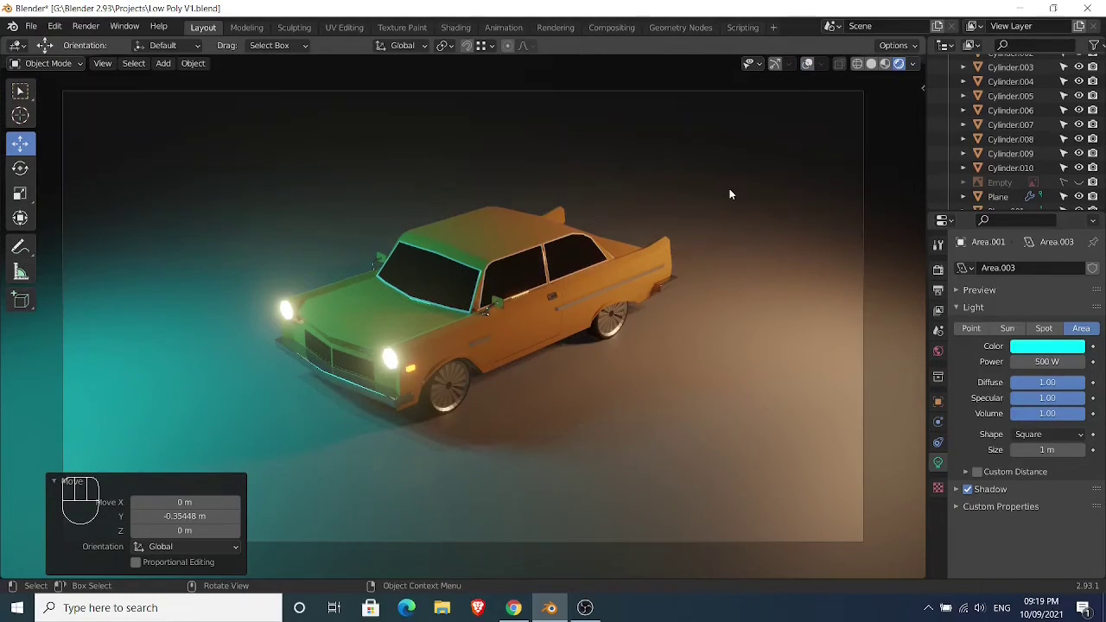
- Scale the orange area light up about 2.8 times, move it about -0.19 m along X and preview it without overlays
scroll(729, 198, "down", 4)
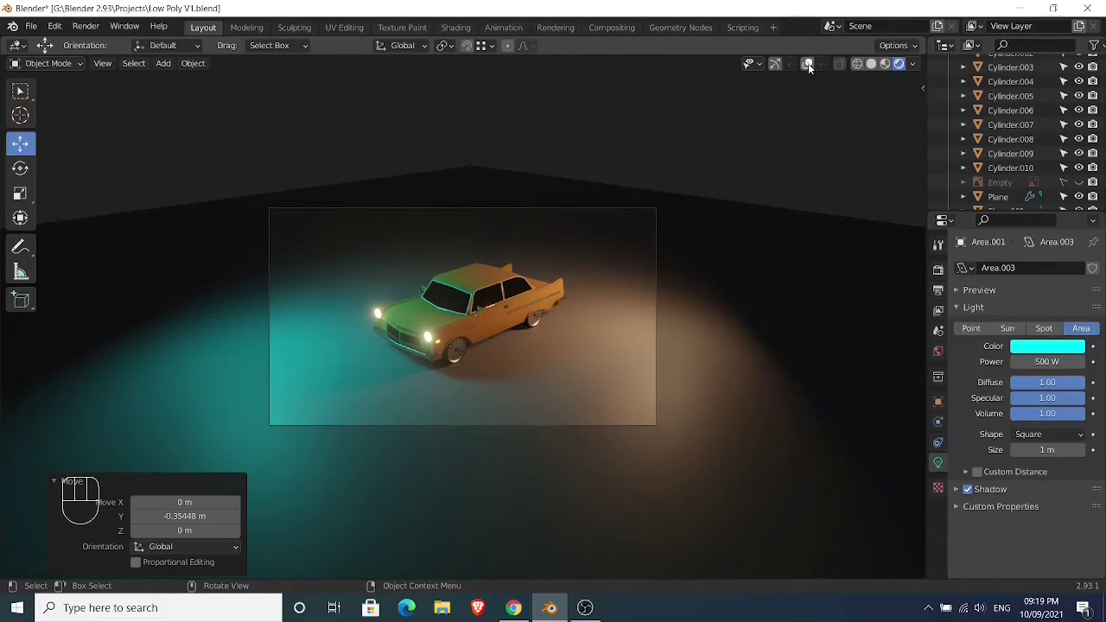
left_click(807, 65)
left_click(697, 227)
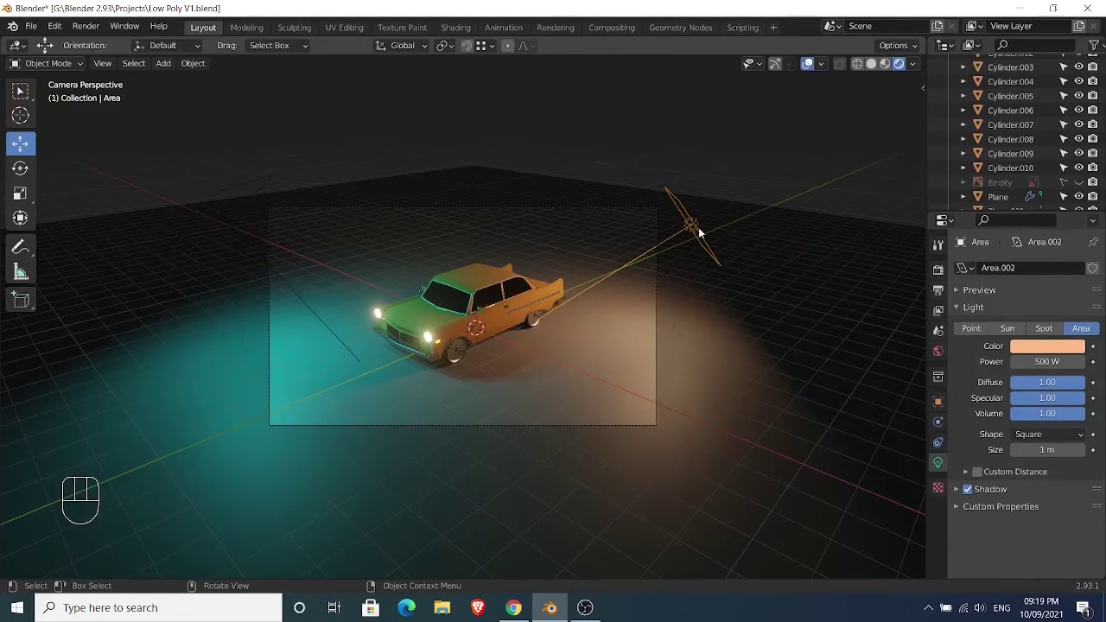
key("s")
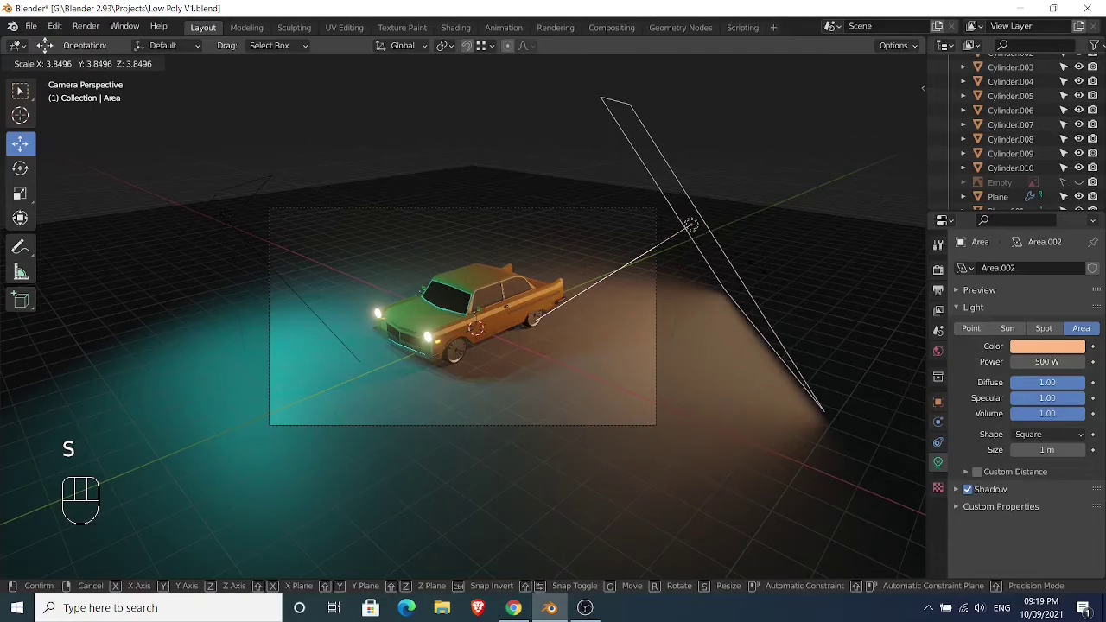
left_click(738, 261)
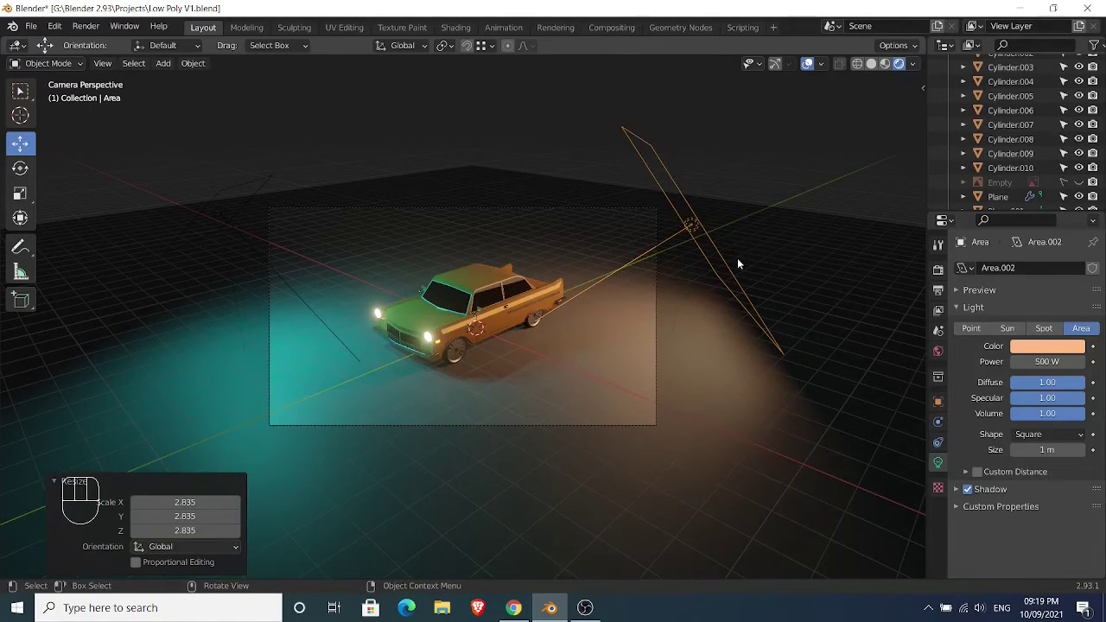
key("g")
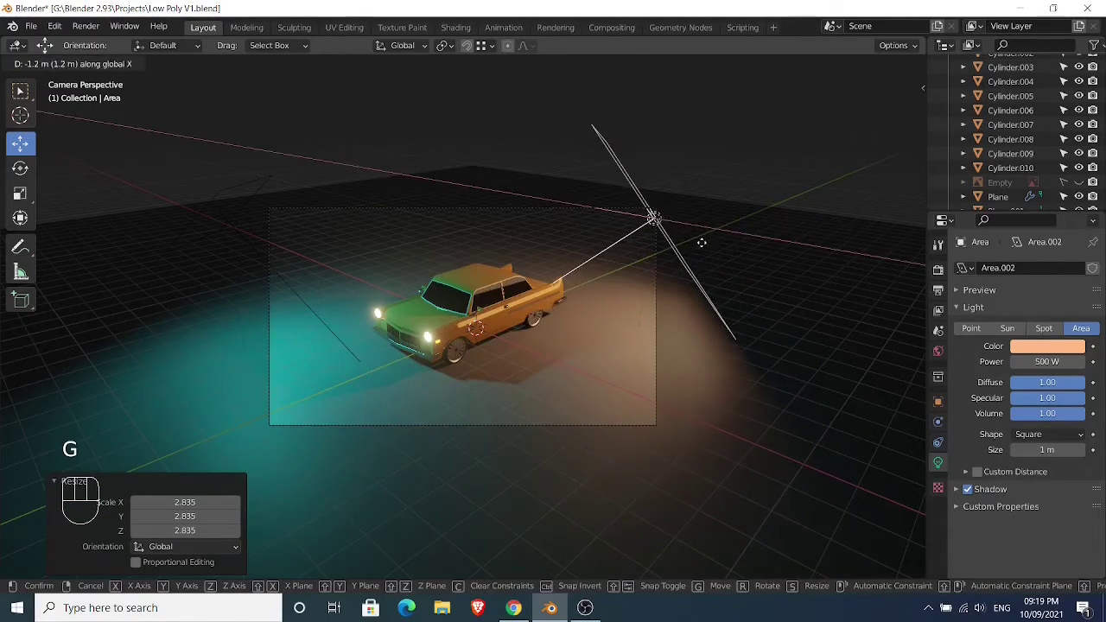
left_click(729, 265)
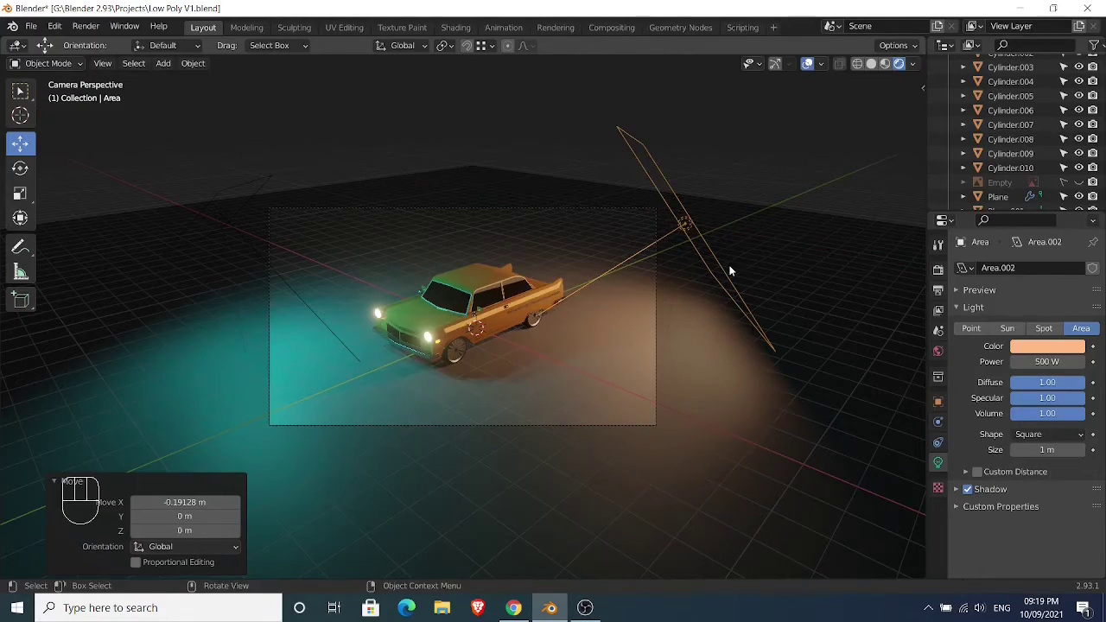
left_click(808, 64)
scroll(716, 194, "up", 5)
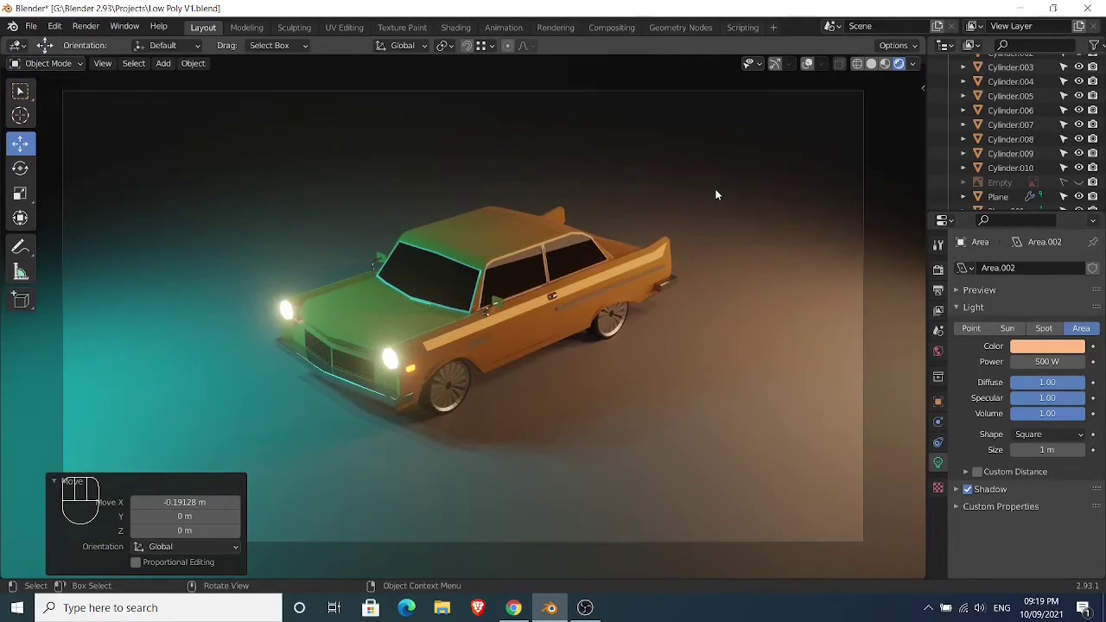
scroll(716, 193, "down", 5)
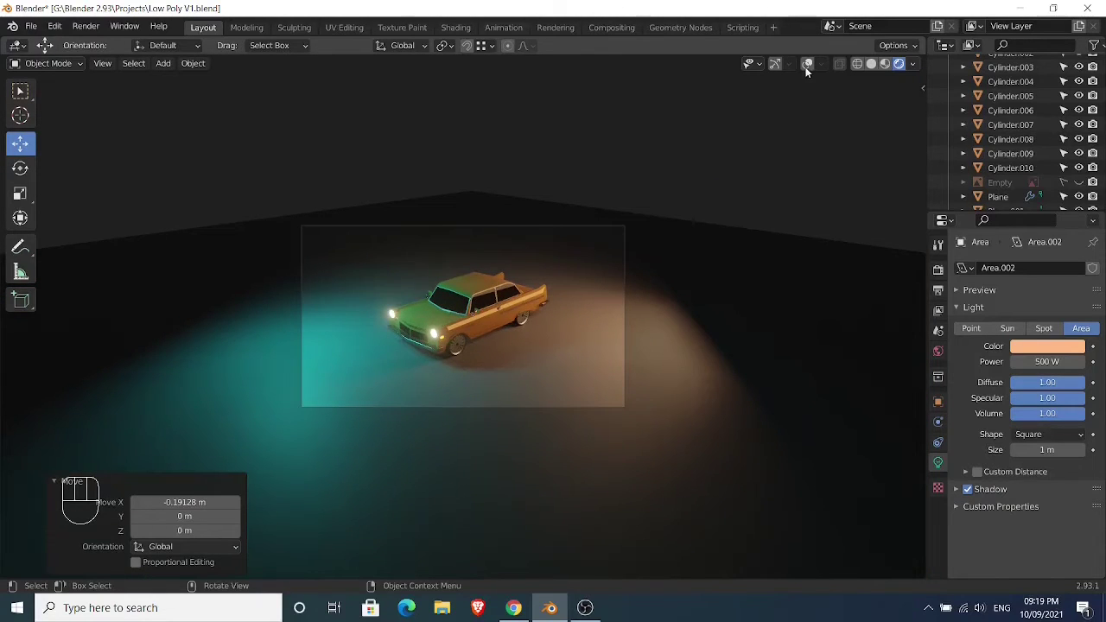
- Show the overlays again, add a new area light and raise it about 3.63 m above the car
left_click(807, 65)
key("shift+a")
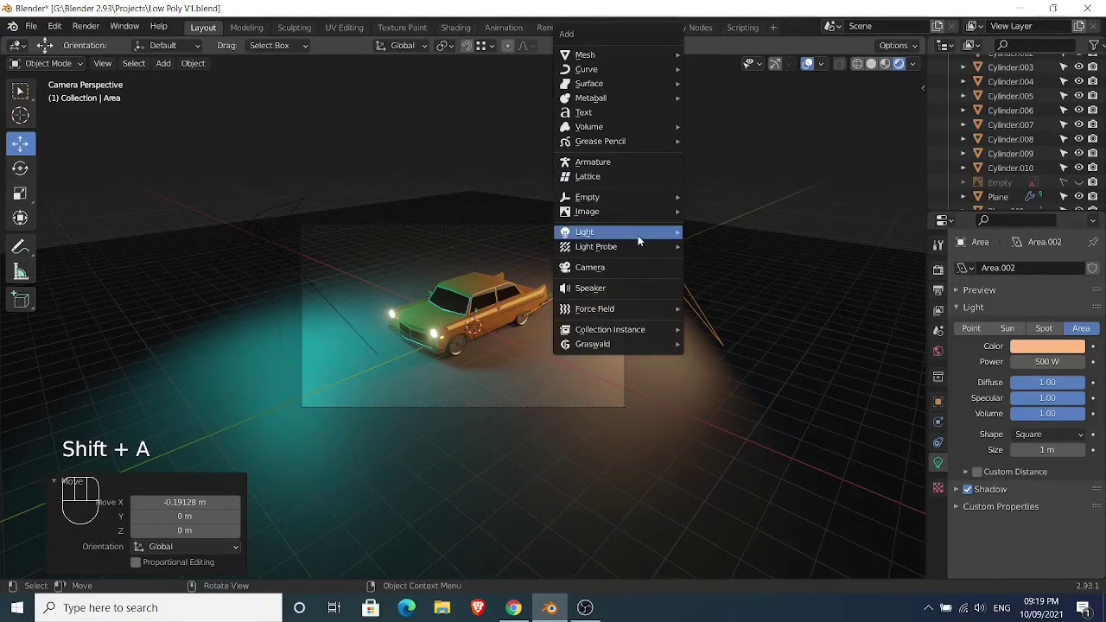
mouse_move(639, 233)
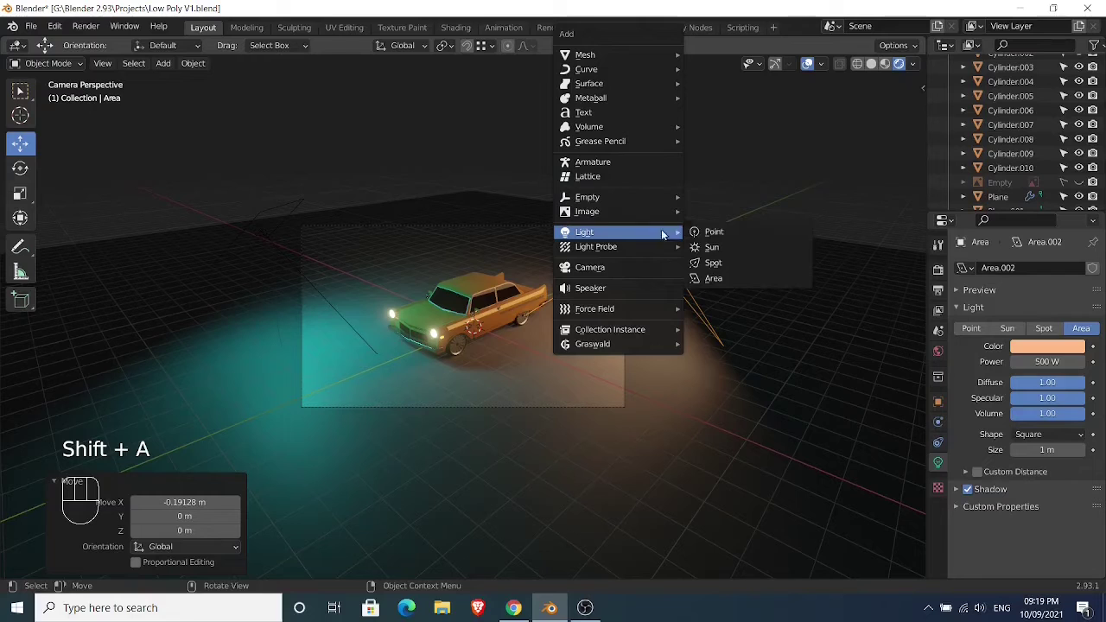
left_click(708, 278)
key("g")
key("z")
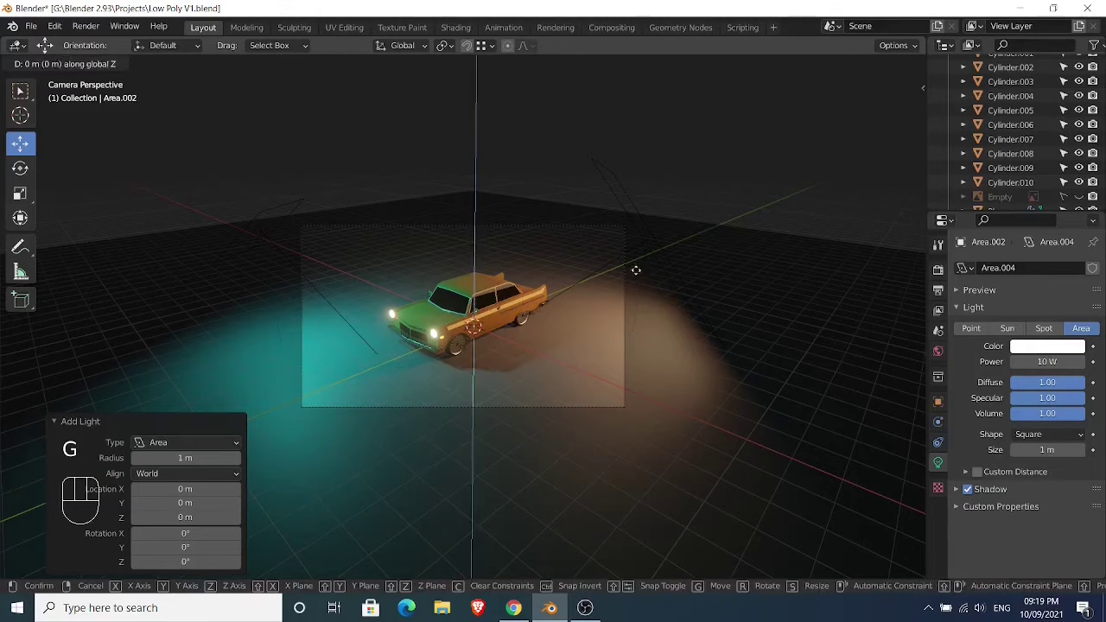
left_click(630, 221)
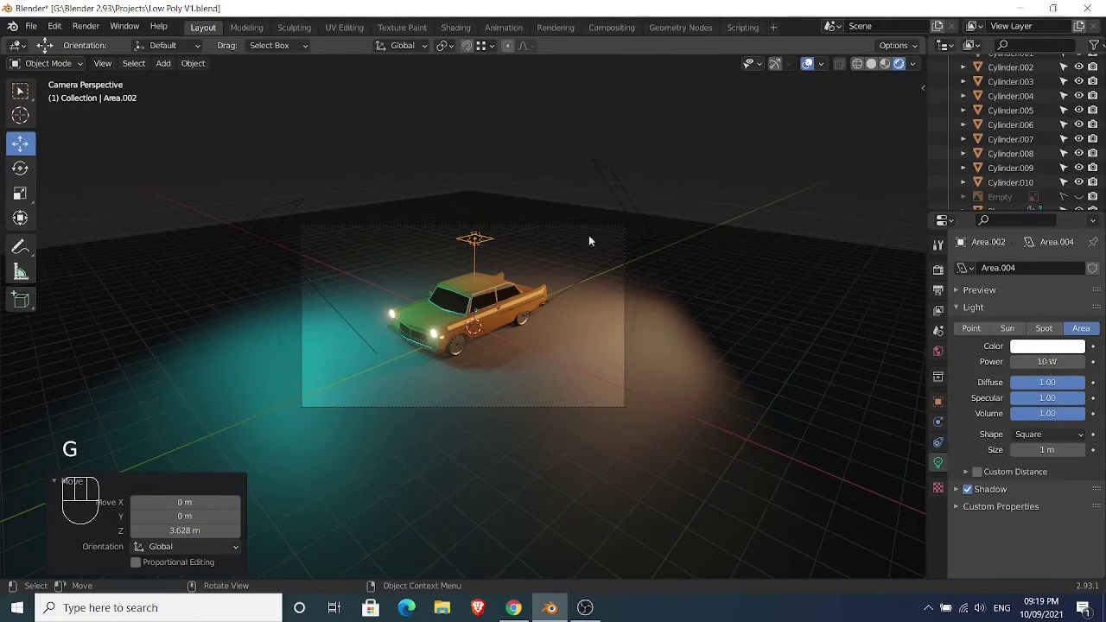
- Rotate the new area light about 54.4° around the global Y axis and about -47.8° around the global Z axis
middle_click_drag(588, 241, 626, 312)
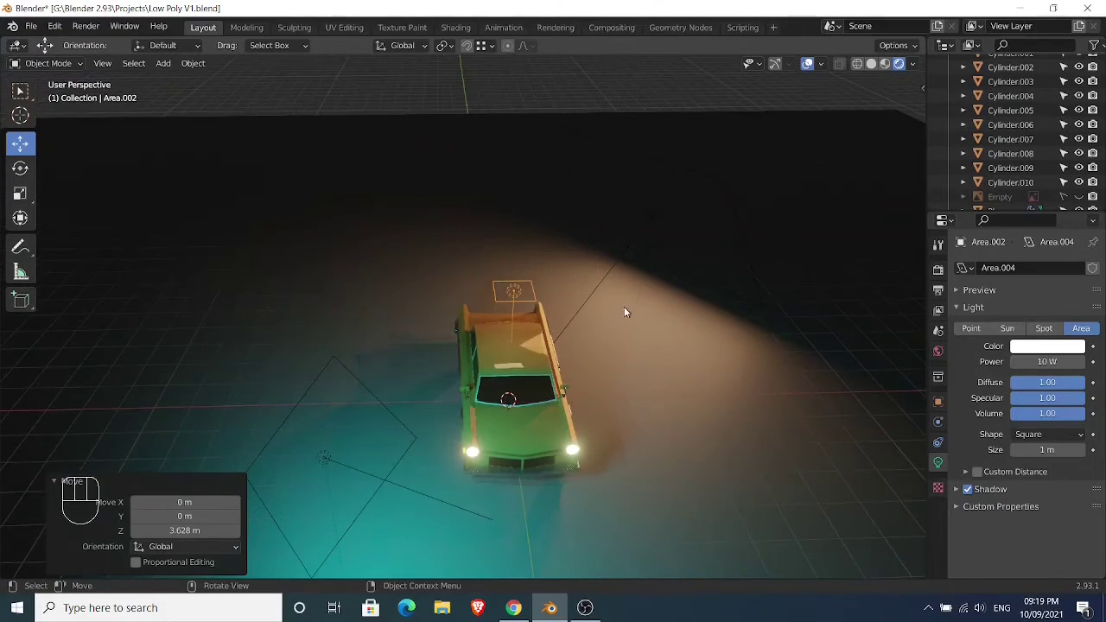
key("r")
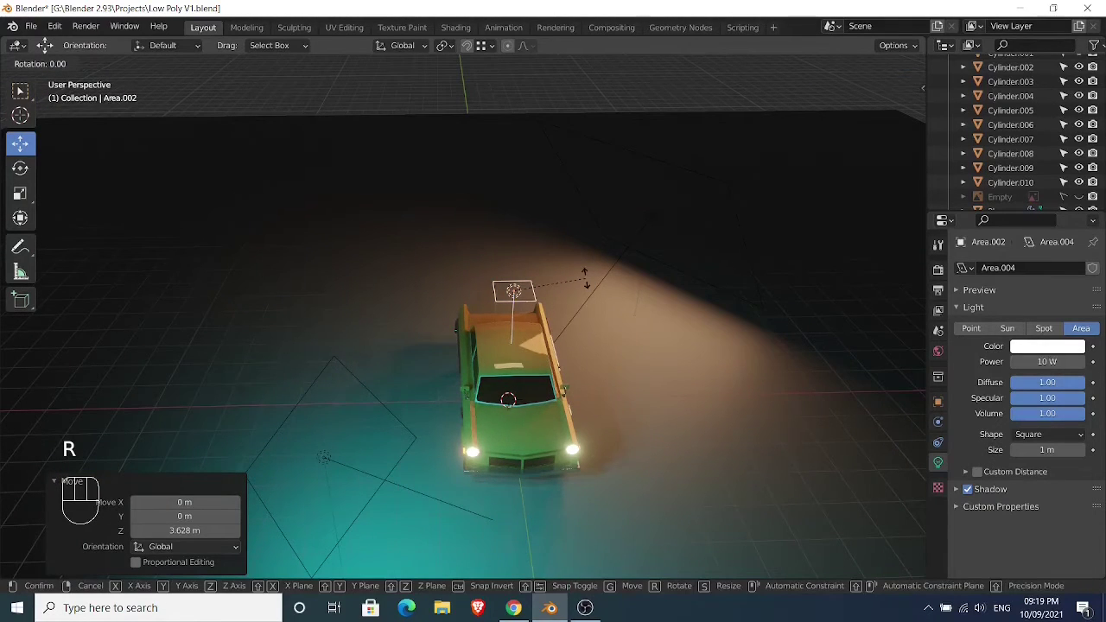
key("y")
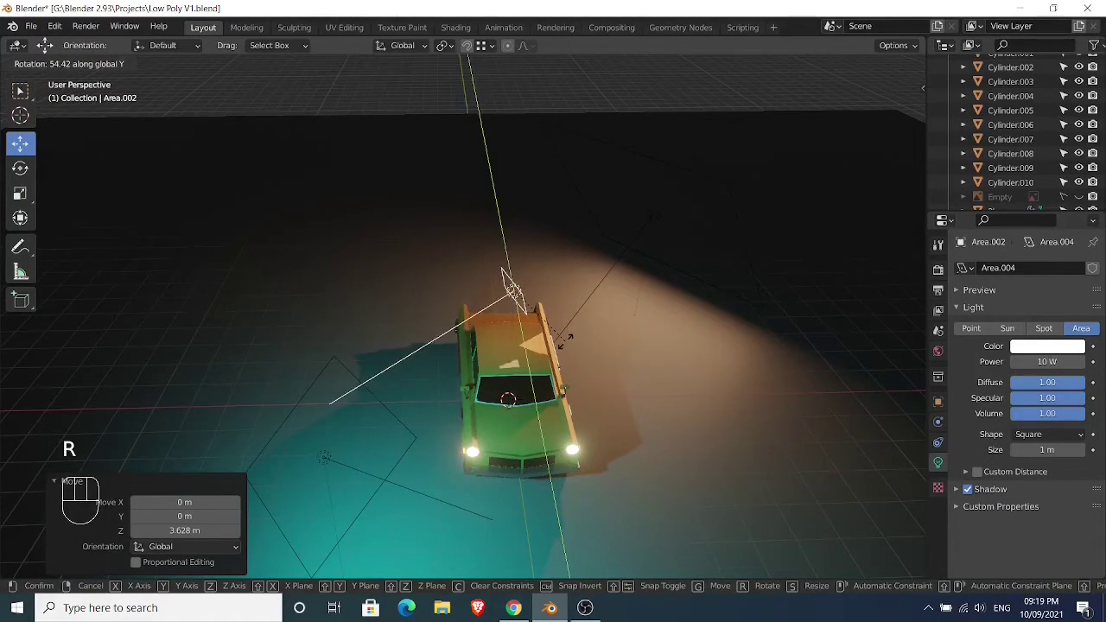
left_click(565, 340)
key("r")
key("z")
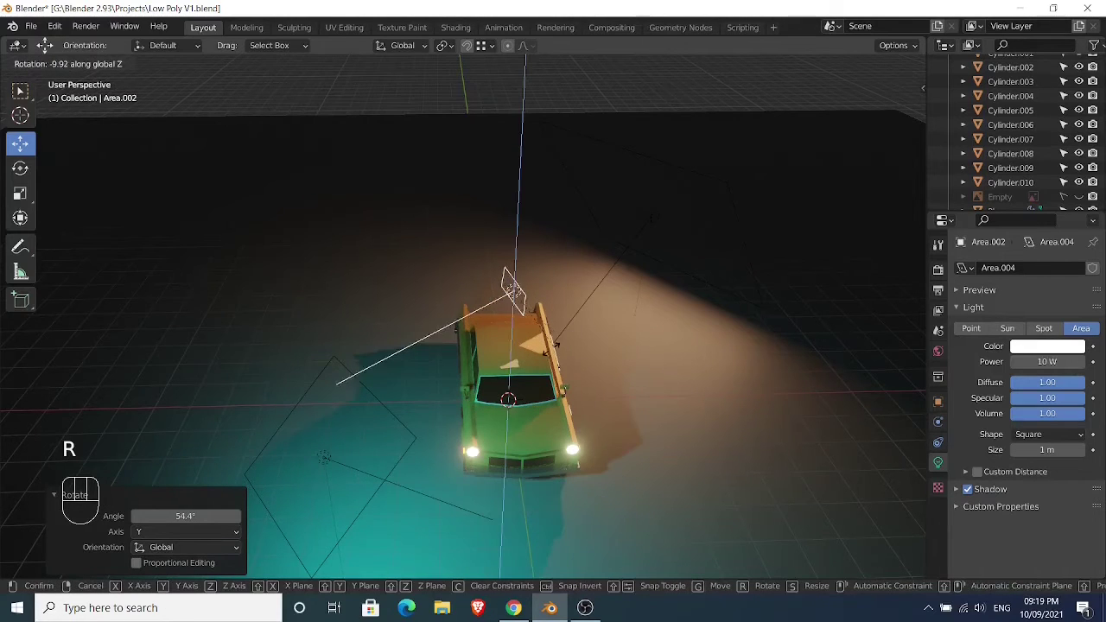
left_click(511, 361)
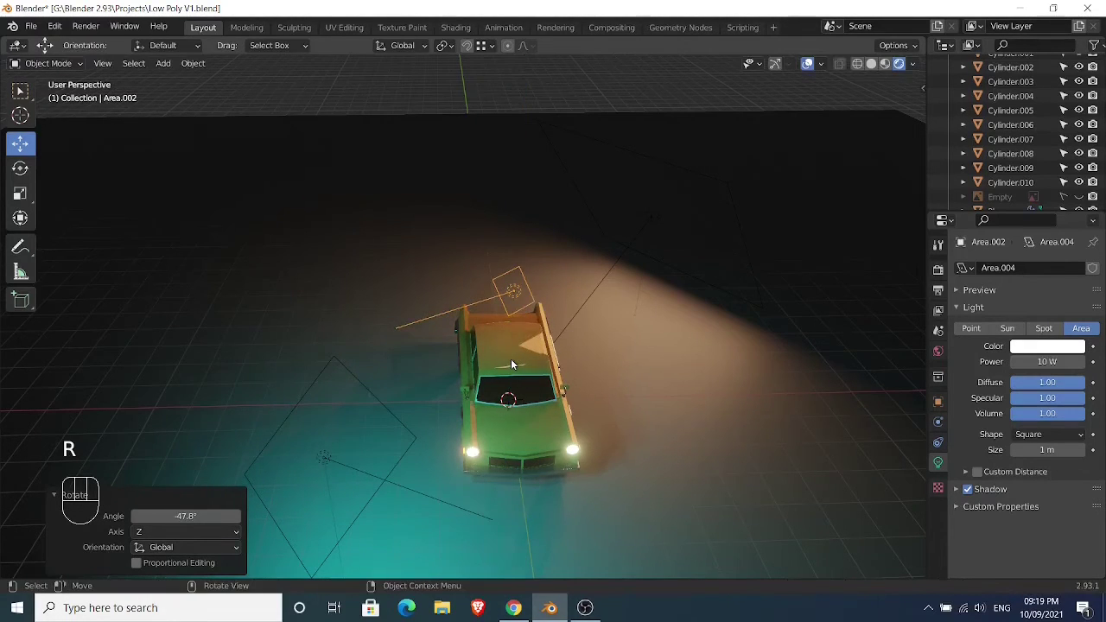
- Move the new area light about -1.76 m in X and 2.37 m in Y, and scale it up about 4 times
key("g")
key("shift+z")
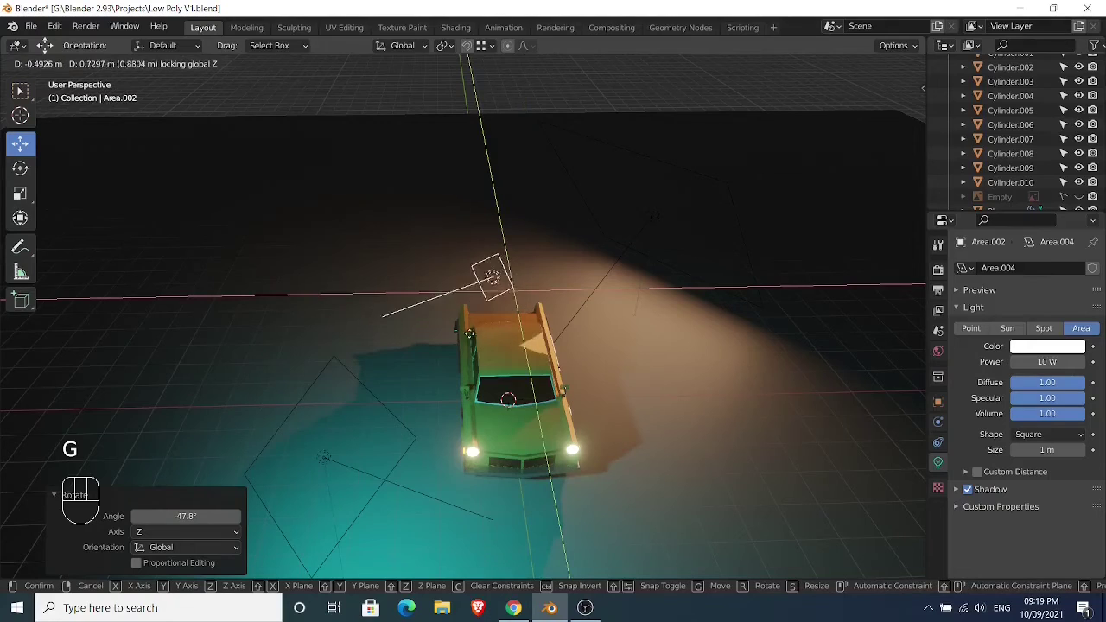
left_click(431, 311)
key("s")
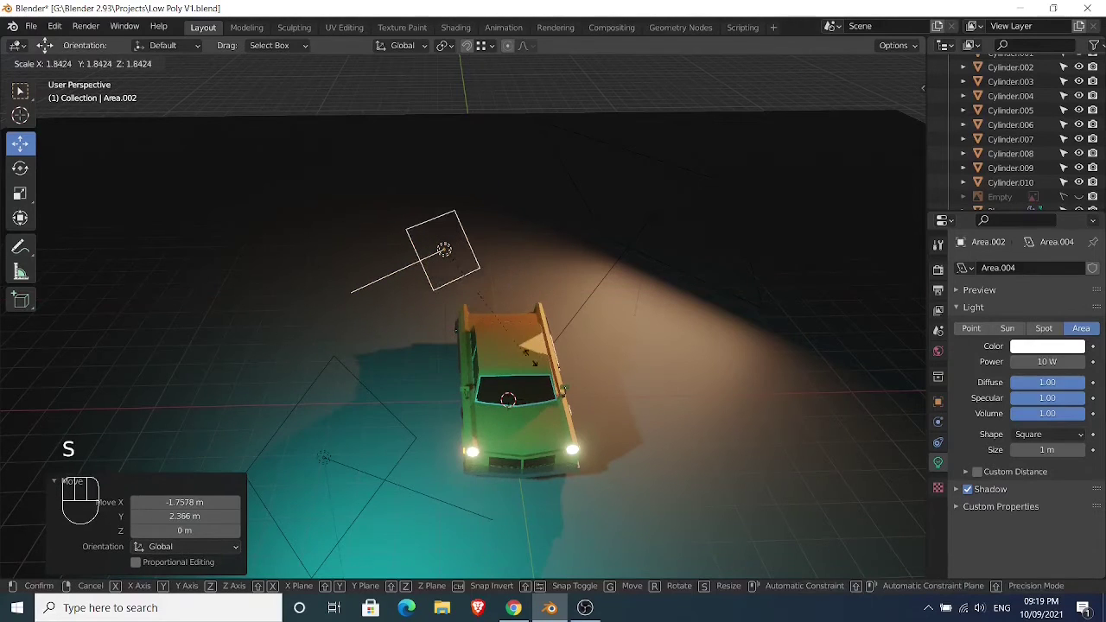
left_click(686, 420)
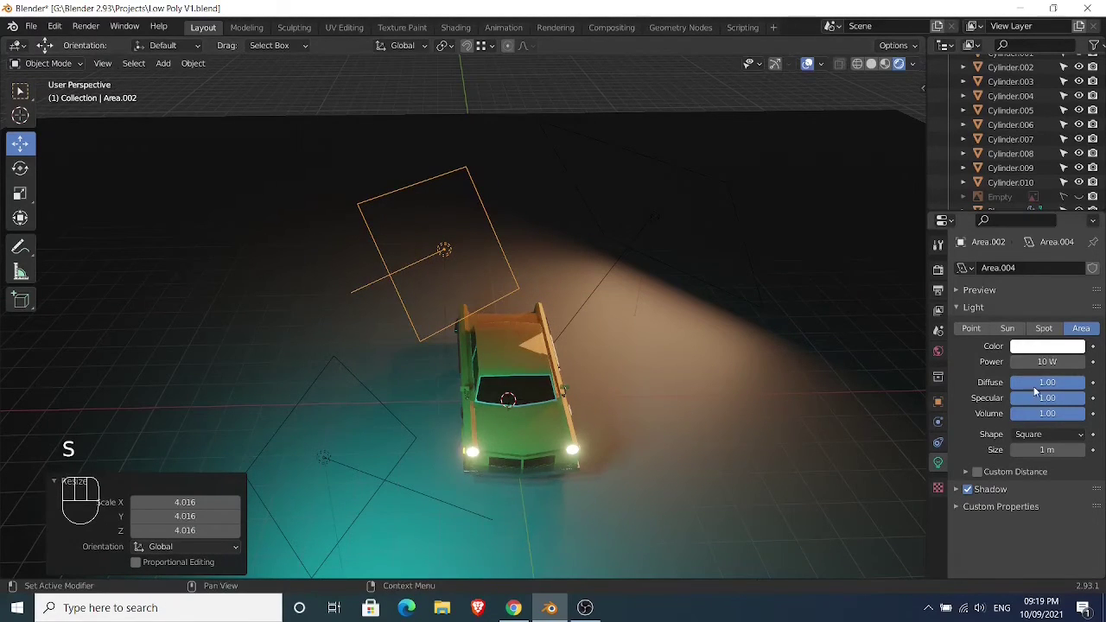
- Set the new area light's power to 400 W and look at the car through the camera
left_click(1046, 361)
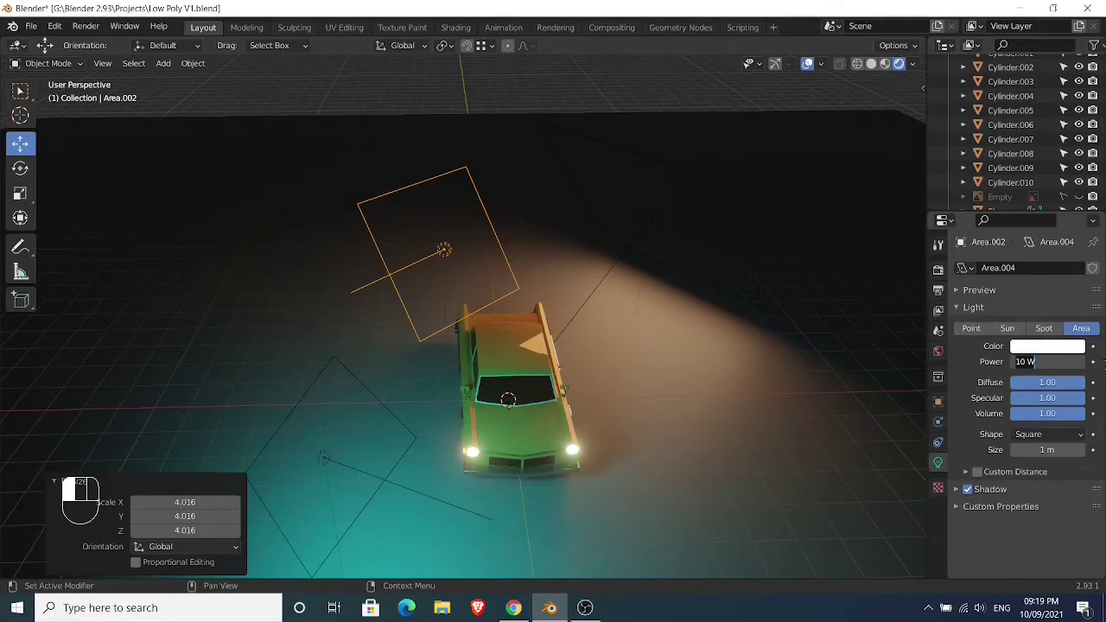
type("400")
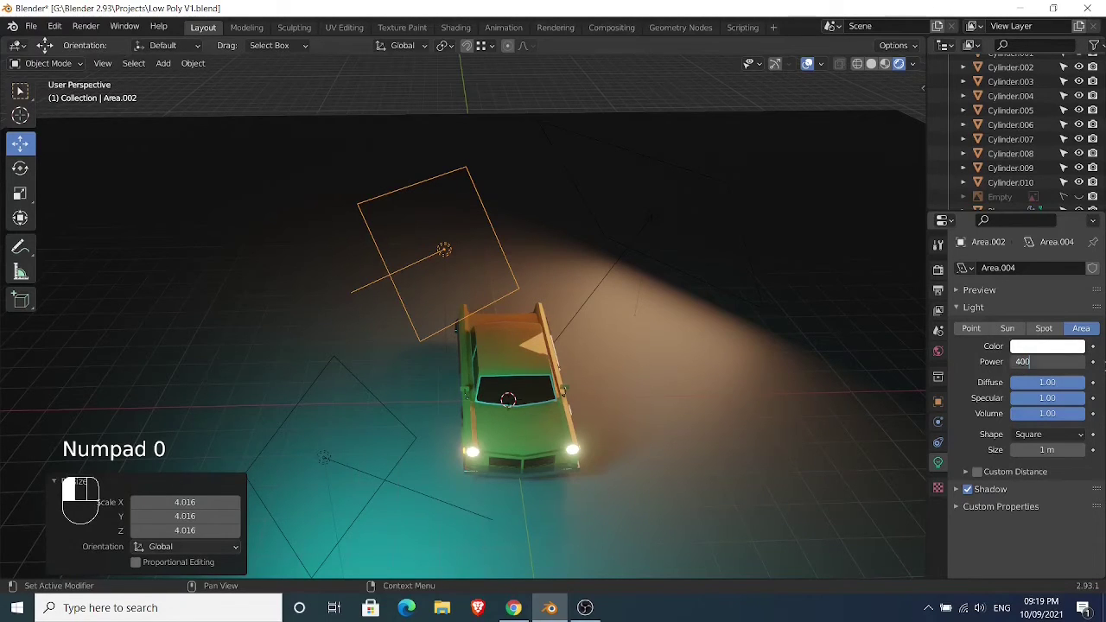
key("Return")
key("KP_0")
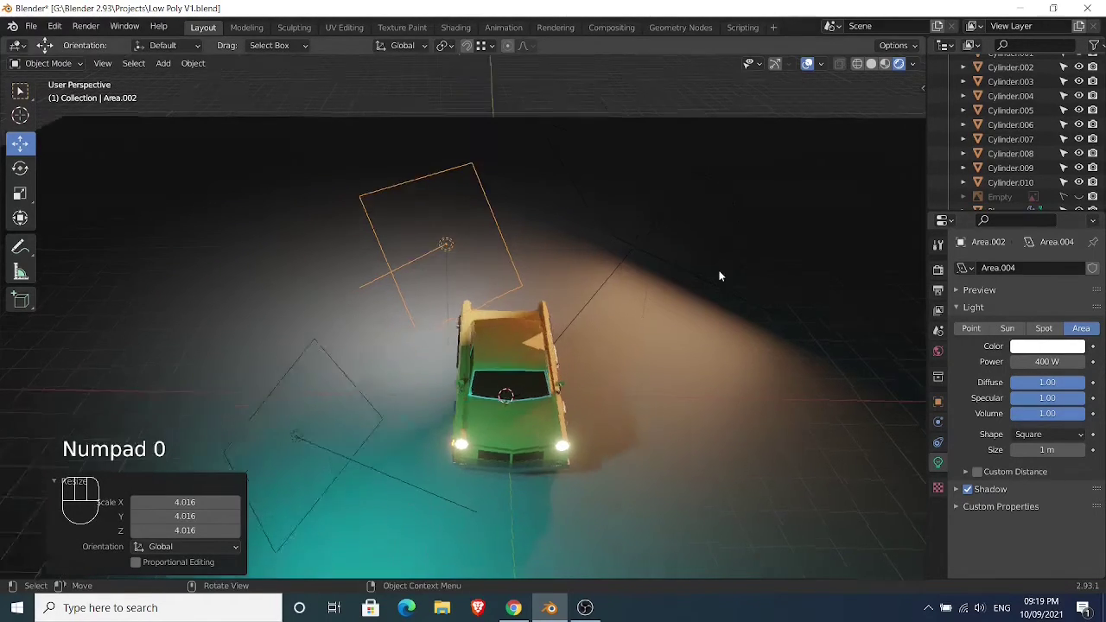
scroll(716, 280, "up", 4)
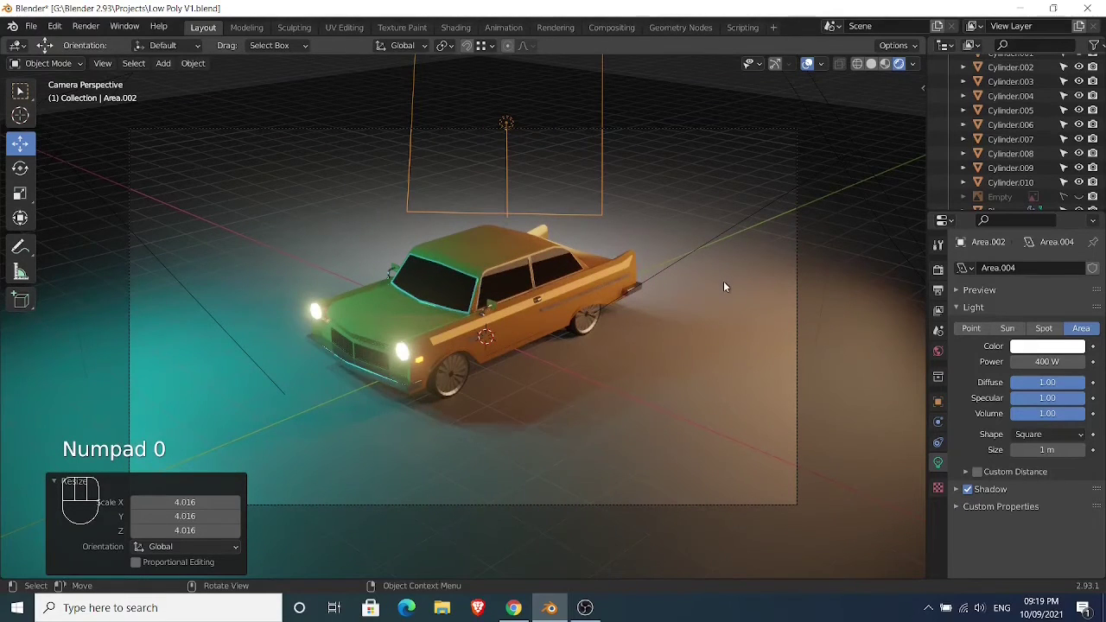
- Move the white area light about -0.57 m in X and 8.59 m in Y, and rotate it about 81.3° around global Z
key("g")
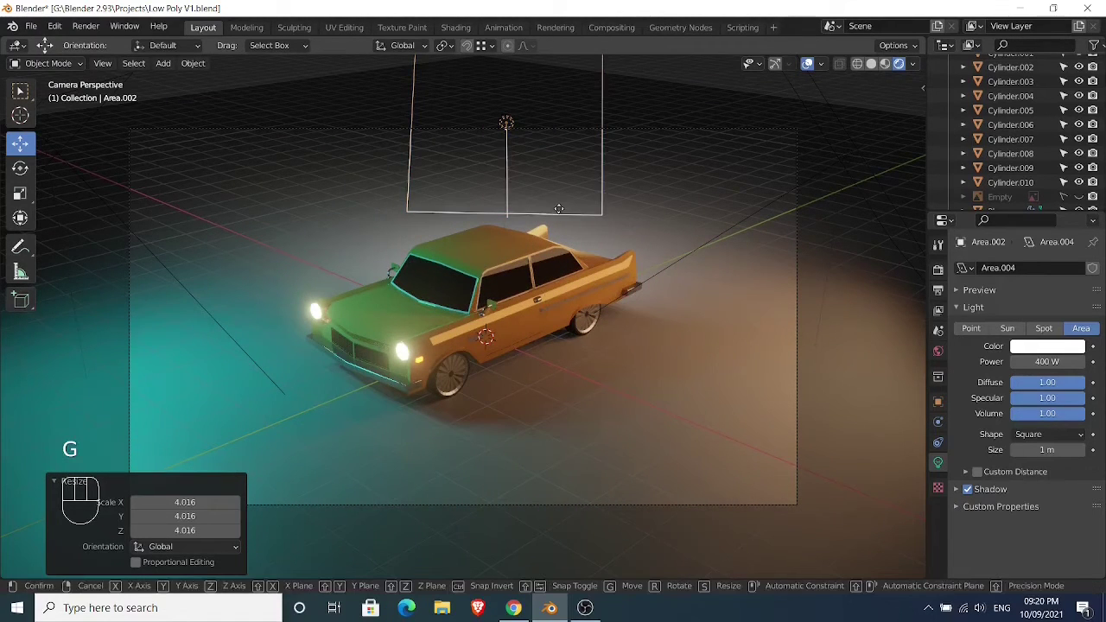
key("shift+z")
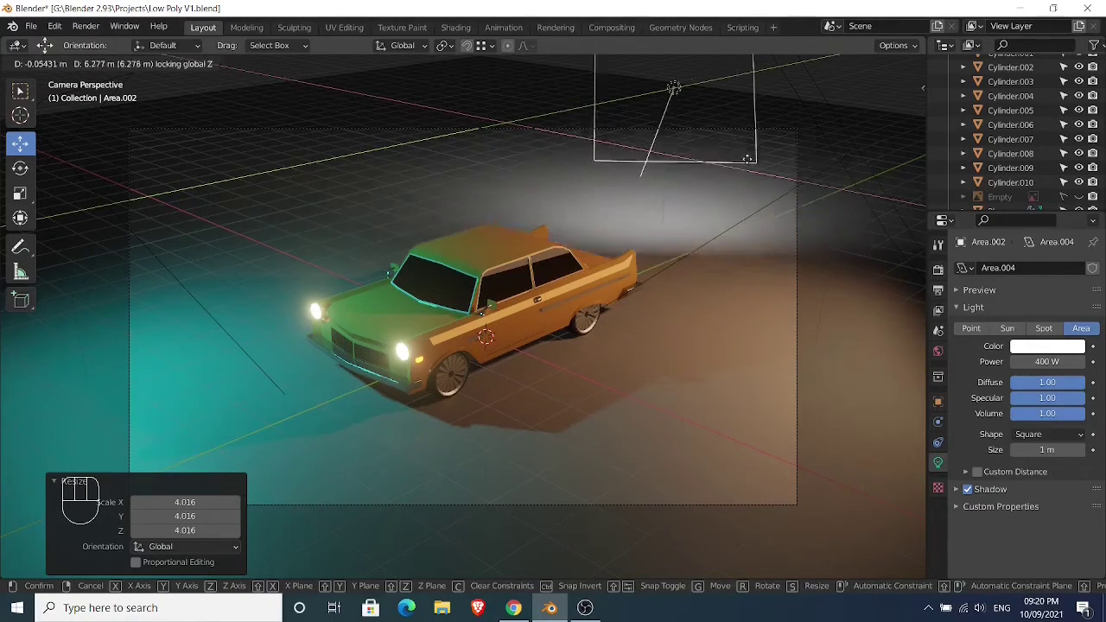
left_click(747, 168)
key("r")
key("z")
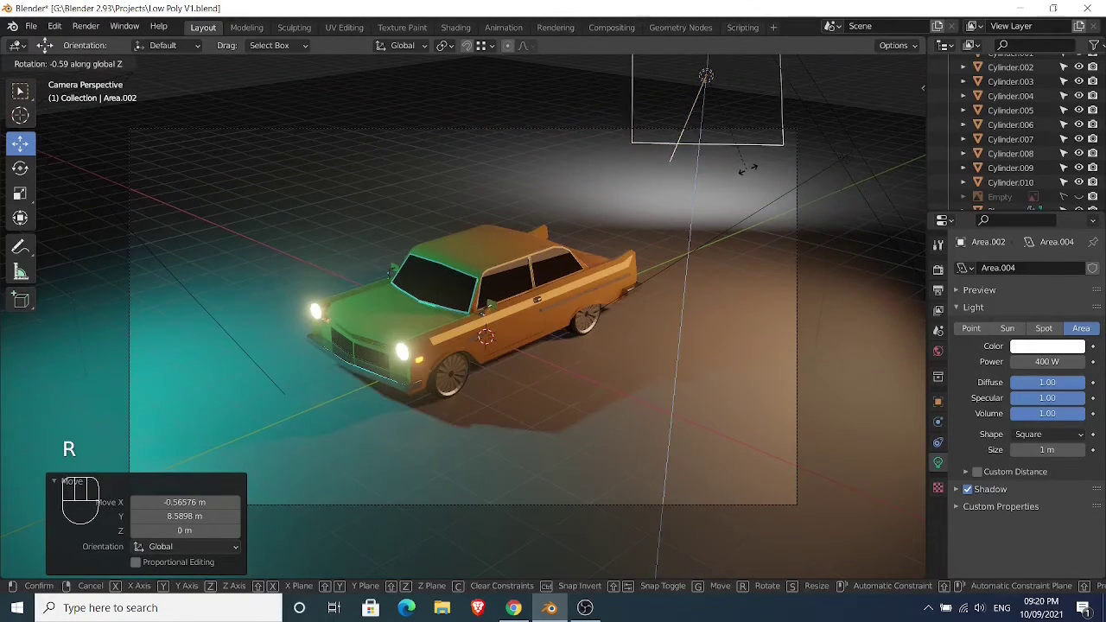
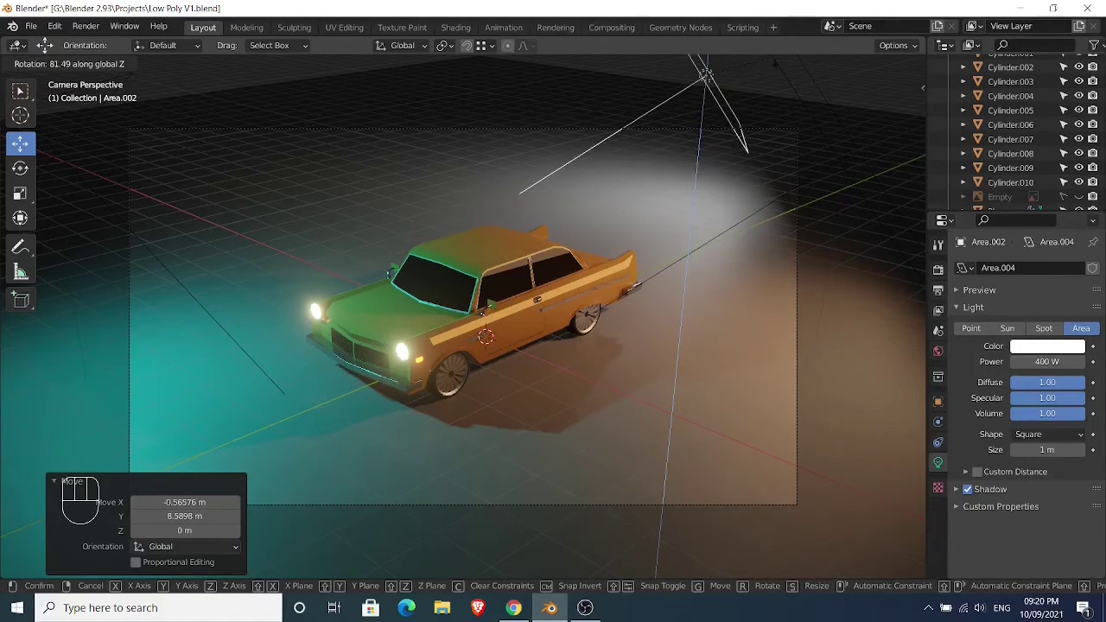
left_click(733, 212)
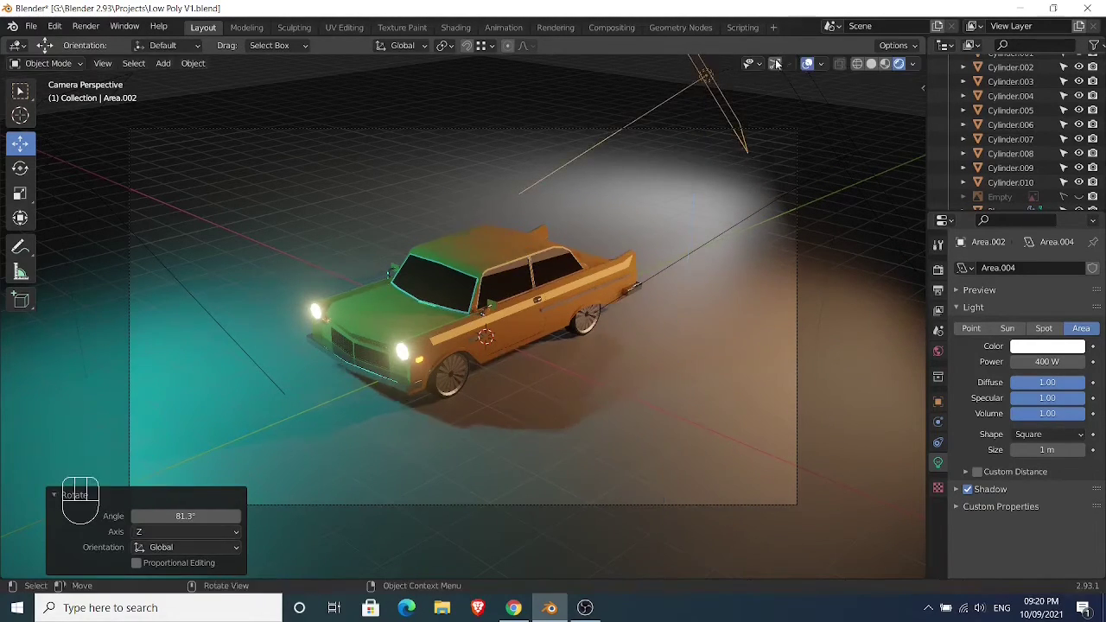
- Shift the white area light about -0.61 m in X and -1.06 m in Y, and scale it up about 1.25 times
key("g")
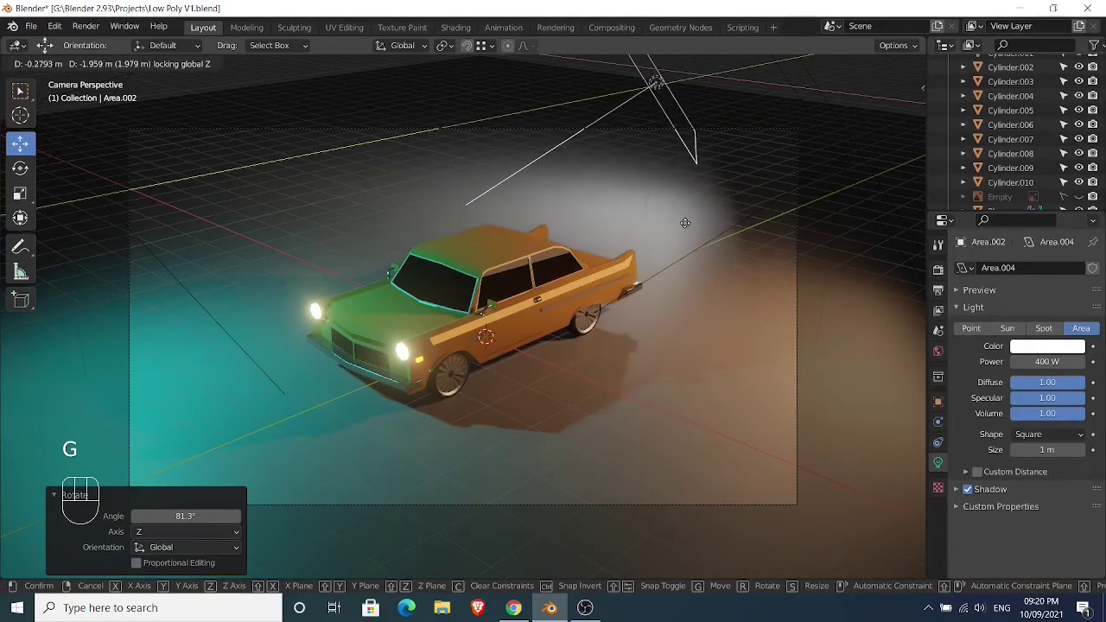
left_click(689, 216)
key("s")
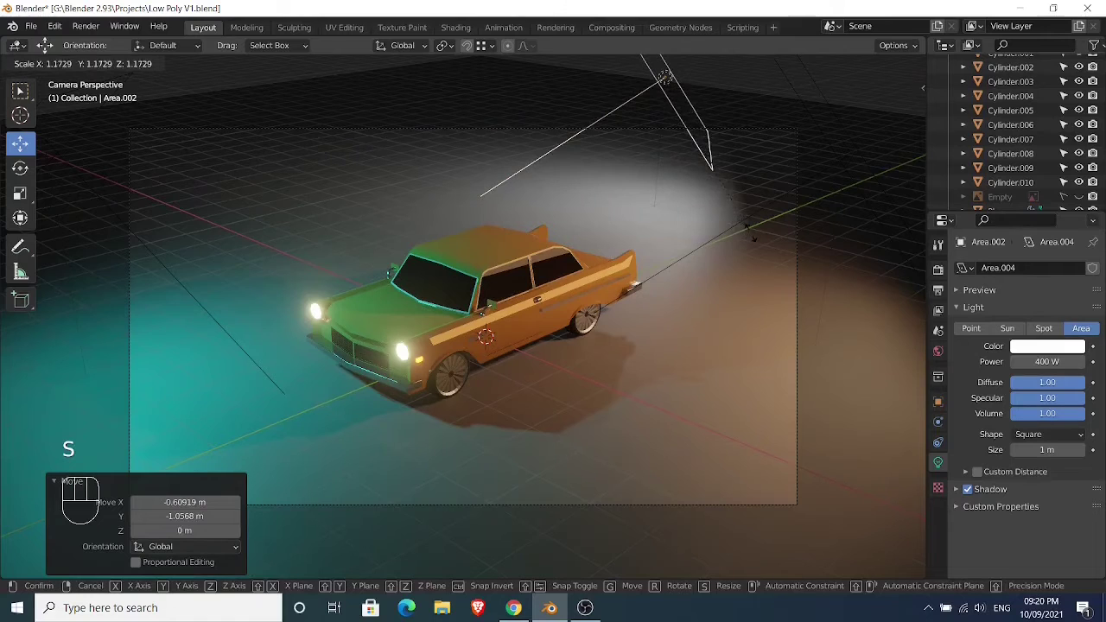
left_click(753, 239)
- Move the white area light farther behind the car, about 0.58 m in X and 5.39 m in Y, keeping its height
key("g")
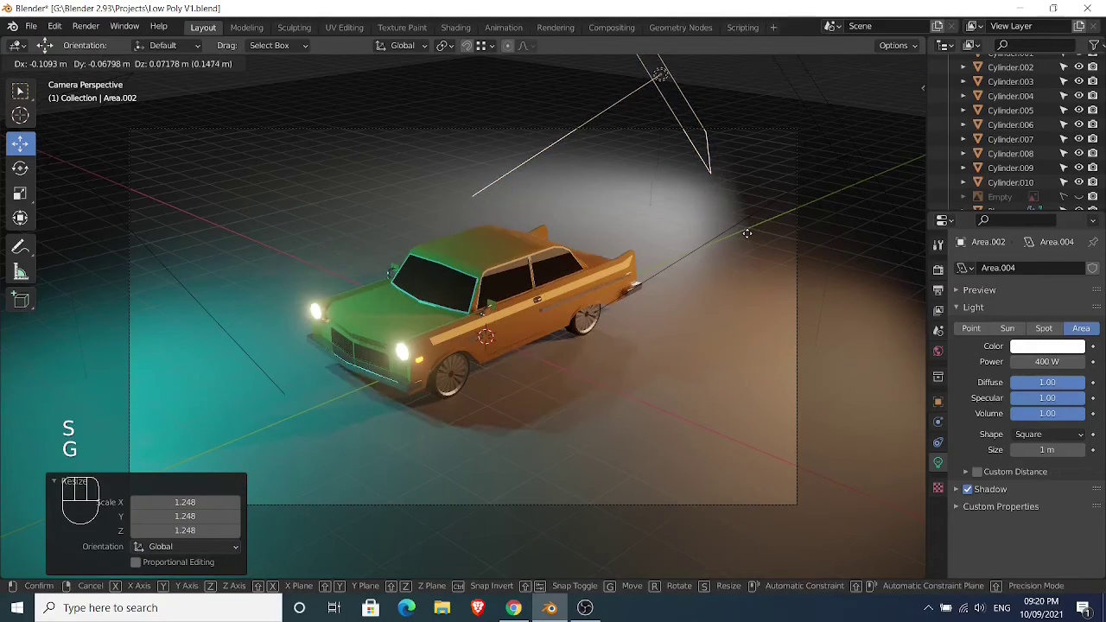
key("shift+z")
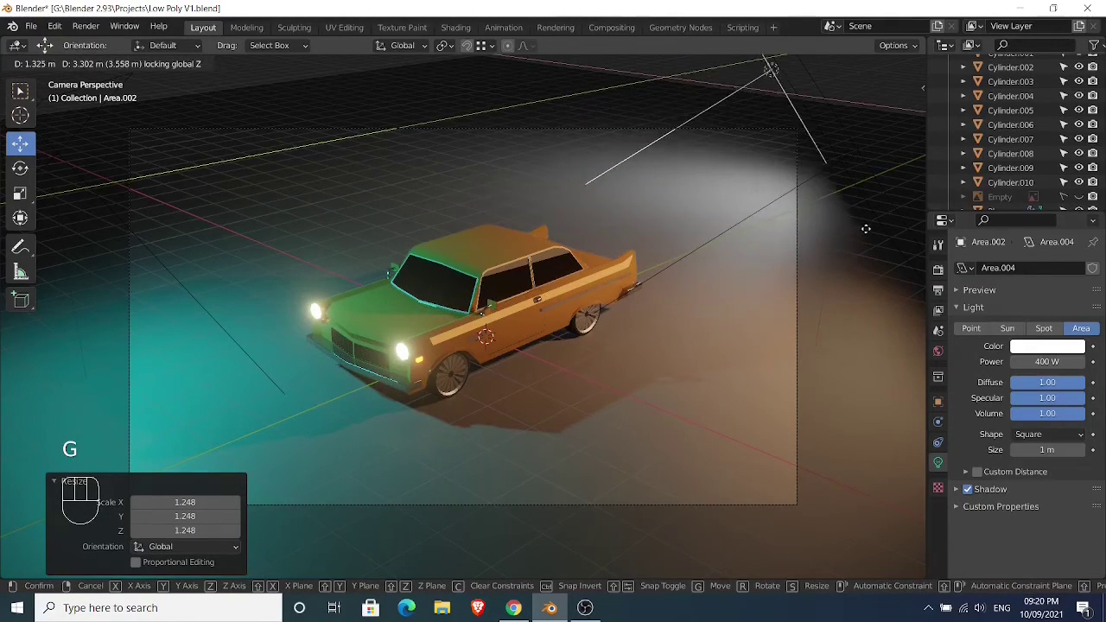
left_click(854, 224)
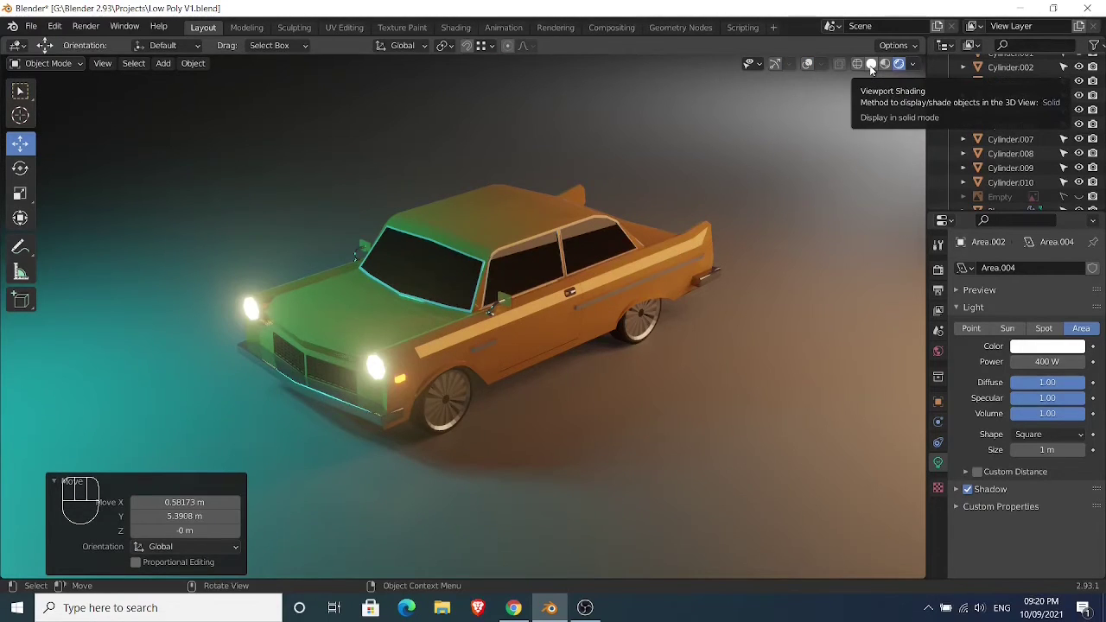
- Switch to solid shading, add a 2 m plane and move it about 4.58 m along X, beside the car
left_click(870, 63)
scroll(600, 228, "down", 3)
mouse_move(586, 280)
middle_mouse_down()
mouse_move(632, 282)
mouse_move(604, 260)
mouse_move(593, 275)
middle_mouse_up()
key("shift+a")
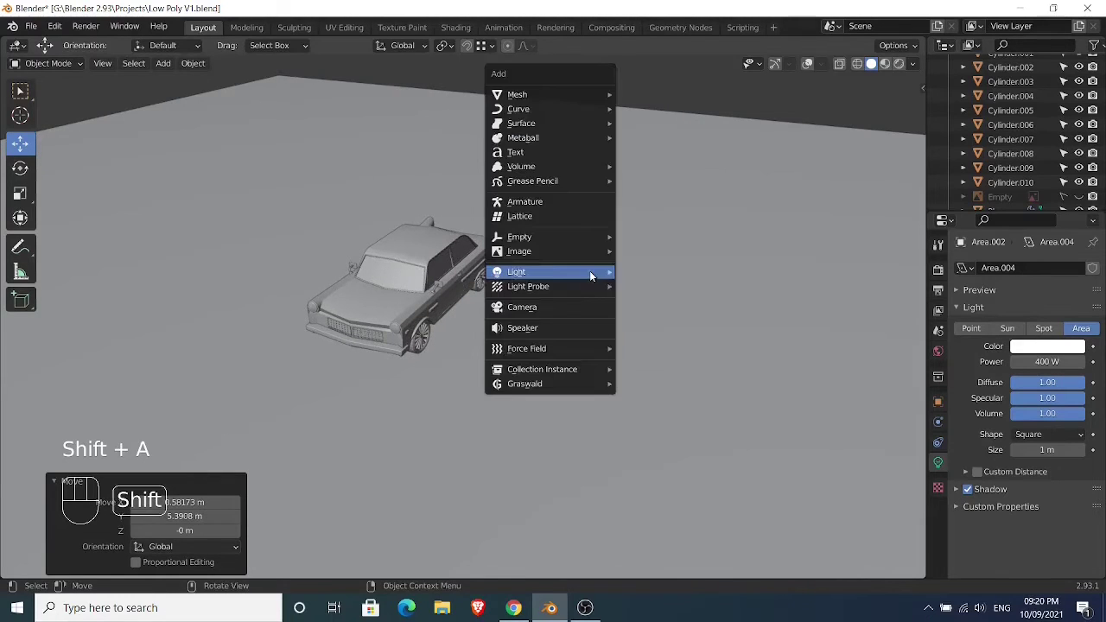
mouse_move(596, 94)
left_click(644, 94)
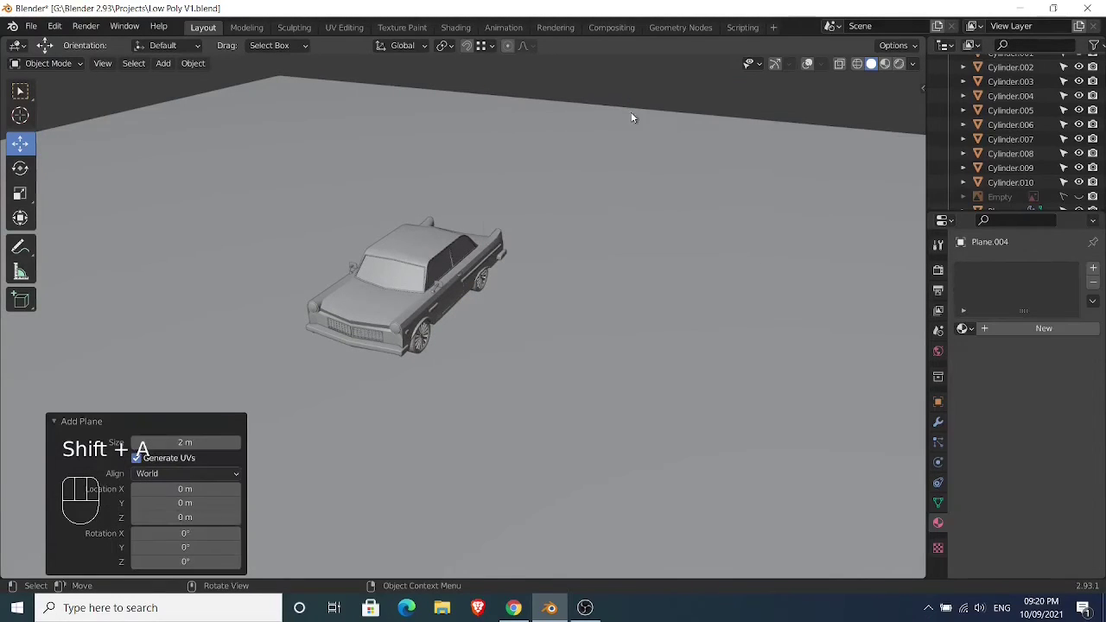
key("g")
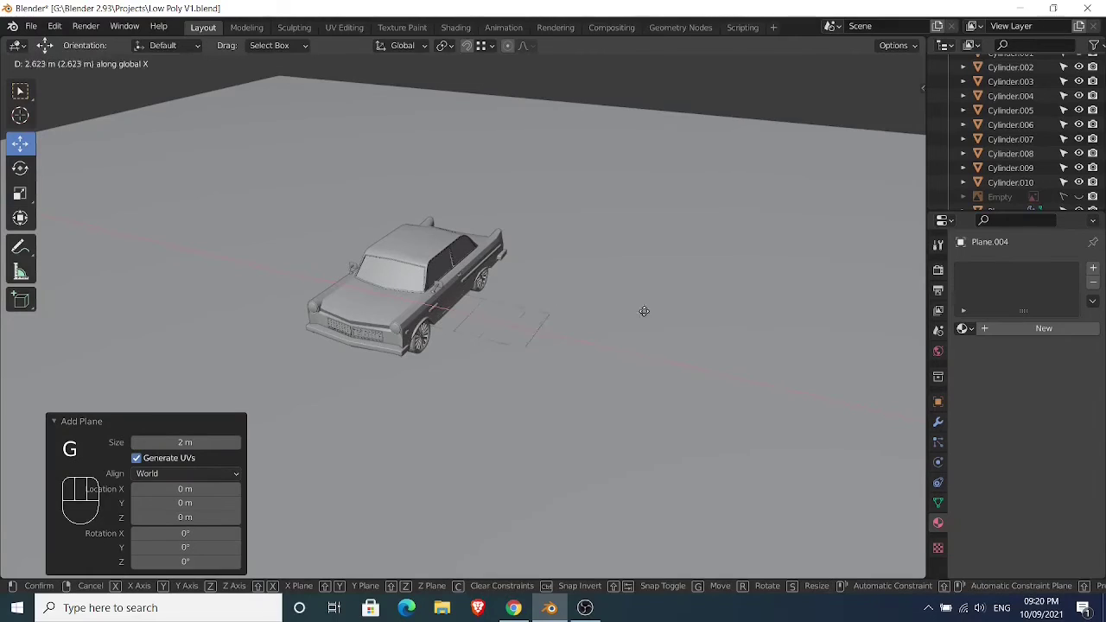
left_click(684, 323)
- Show the viewport overlays and gizmos again and hide the large ground plane
left_click(807, 64)
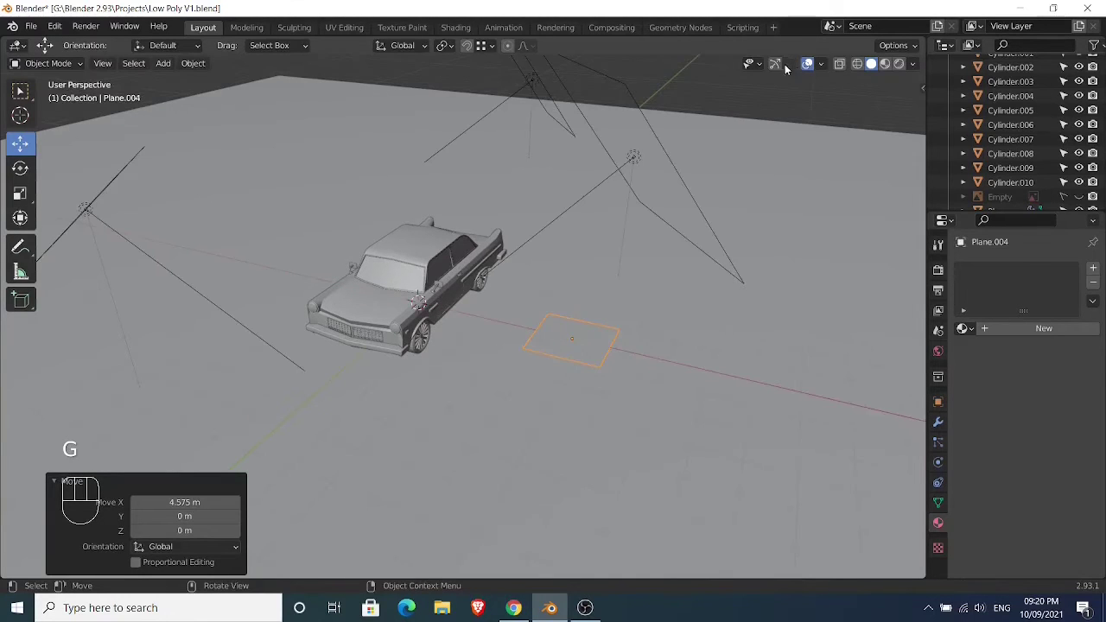
left_click(776, 64)
key("h")
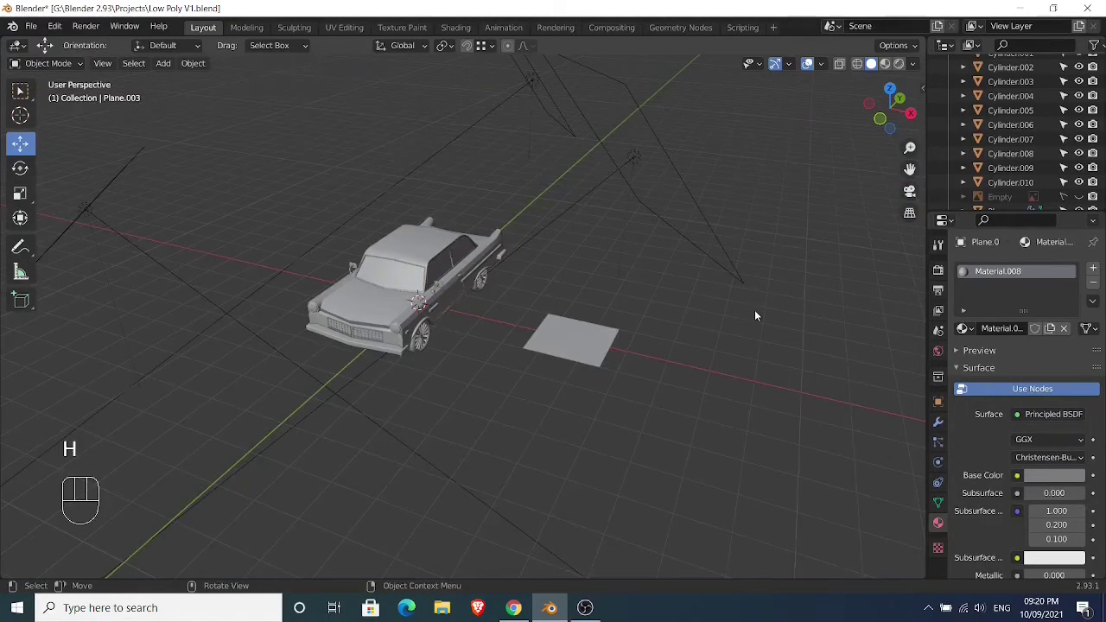
- From the top view, scale the new plane's face to about 0.163 along Y in Edit Mode to make a narrow strip
key("KP_7")
middle_click_drag(585, 353, 517, 319, "shift")
scroll(740, 328, "up", 5)
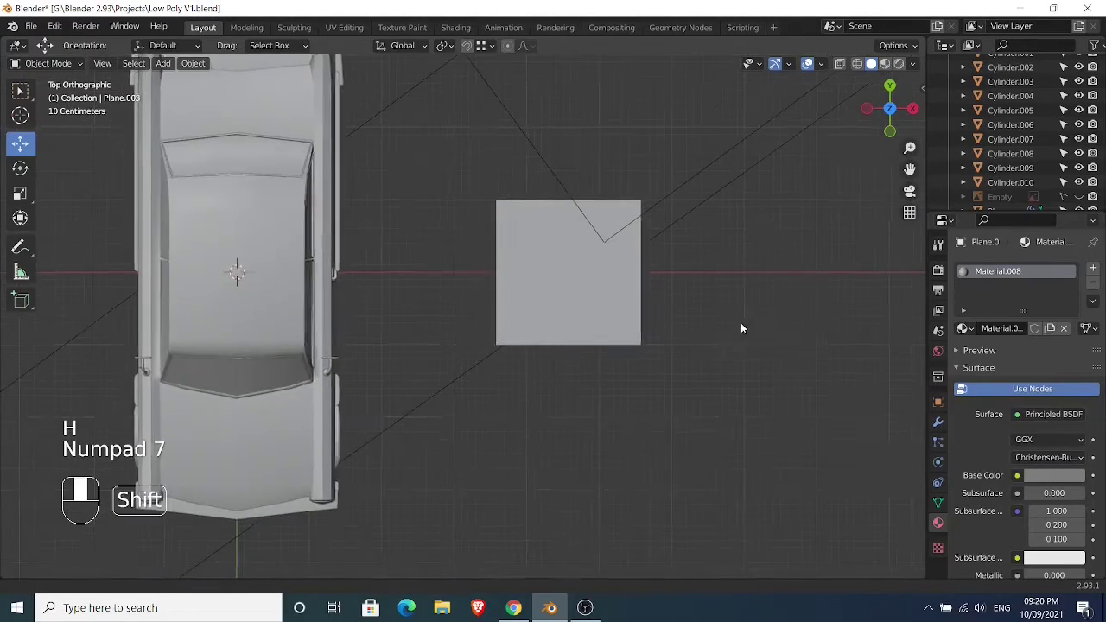
scroll(609, 353, "up", 2)
middle_click_drag(609, 353, 633, 370, "shift")
key("Tab")
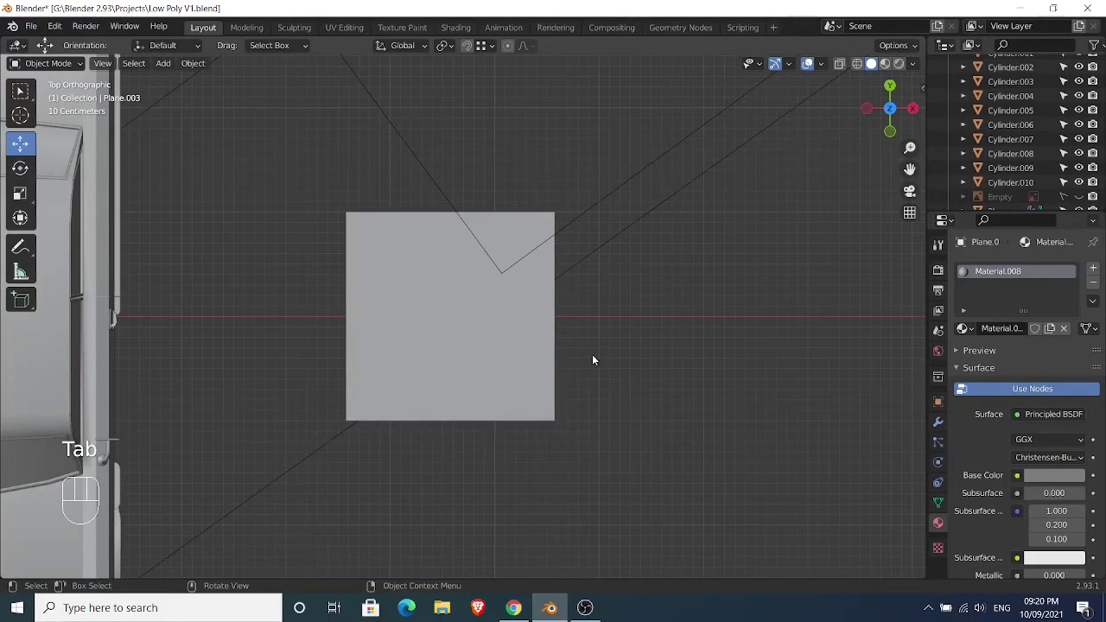
left_click(454, 328)
key("Tab")
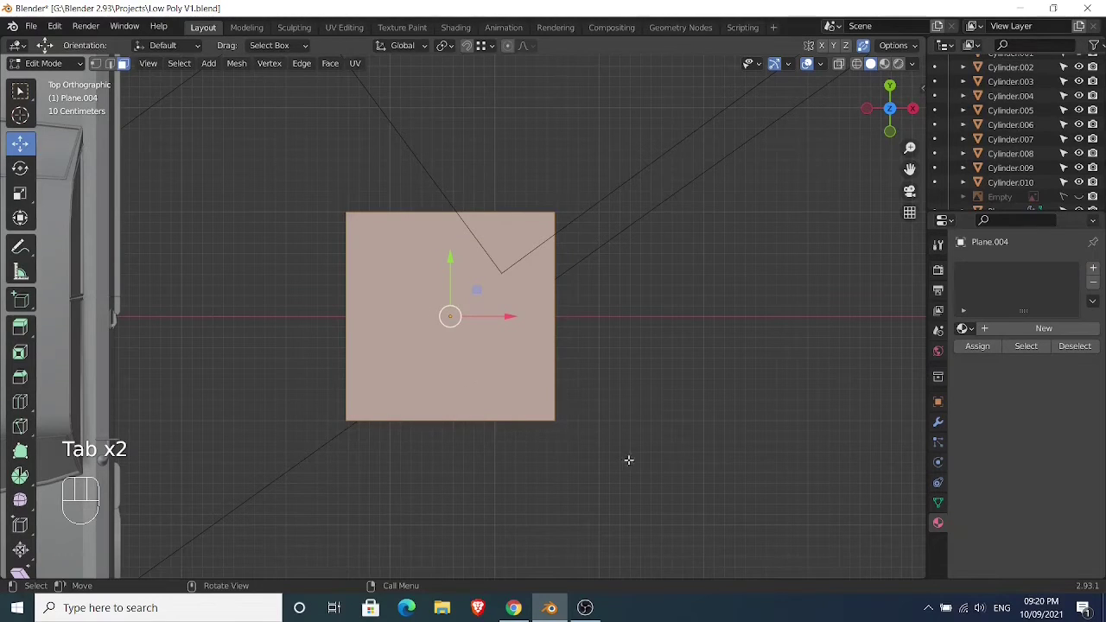
key("s")
key("y")
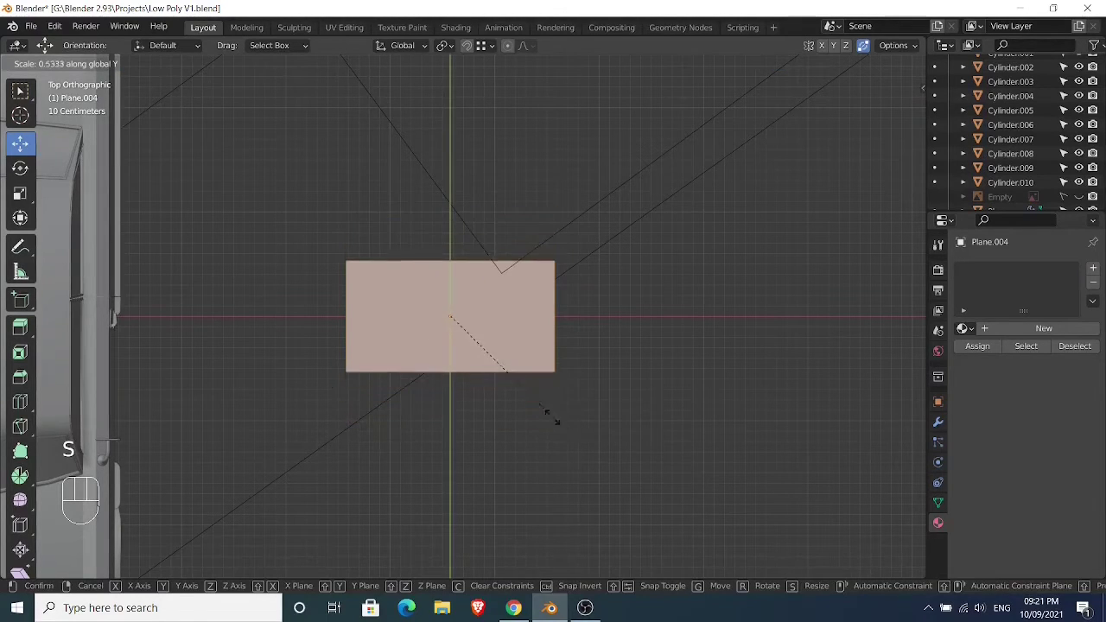
left_click(475, 359)
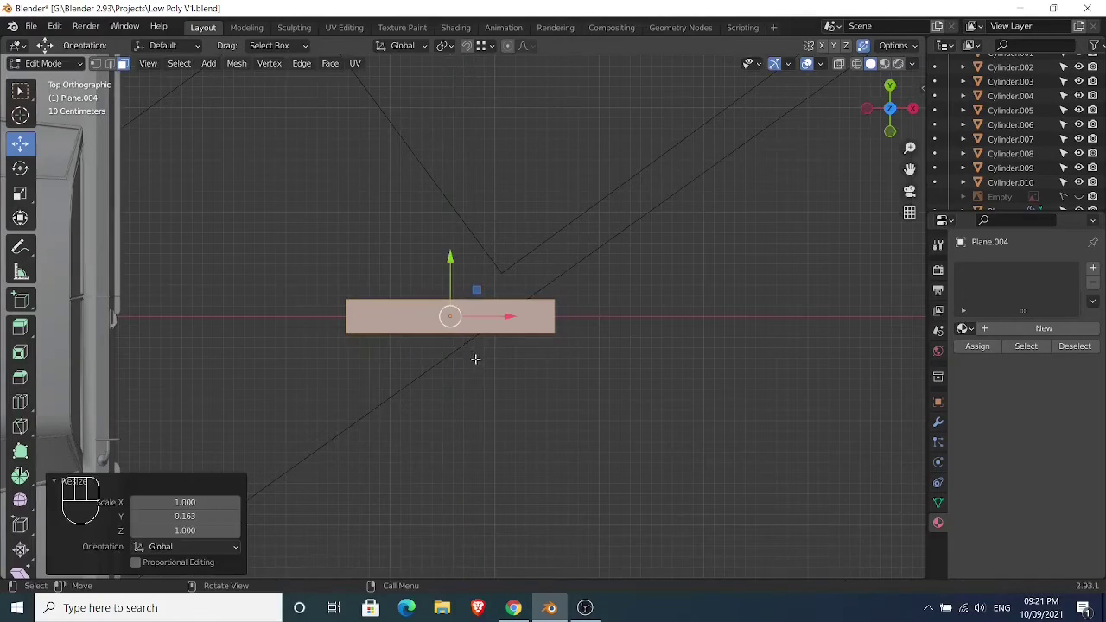
- Add a single centred loop cut across the width of the strip
scroll(475, 359, "up", 3)
key("ctrl+r")
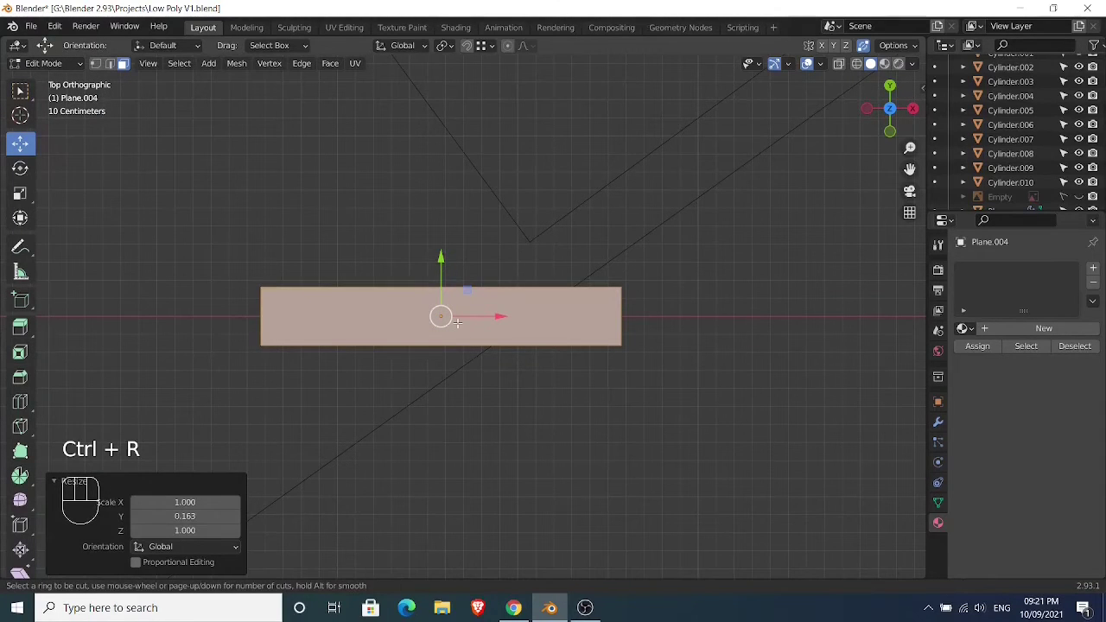
left_click(450, 325)
left_click(442, 324)
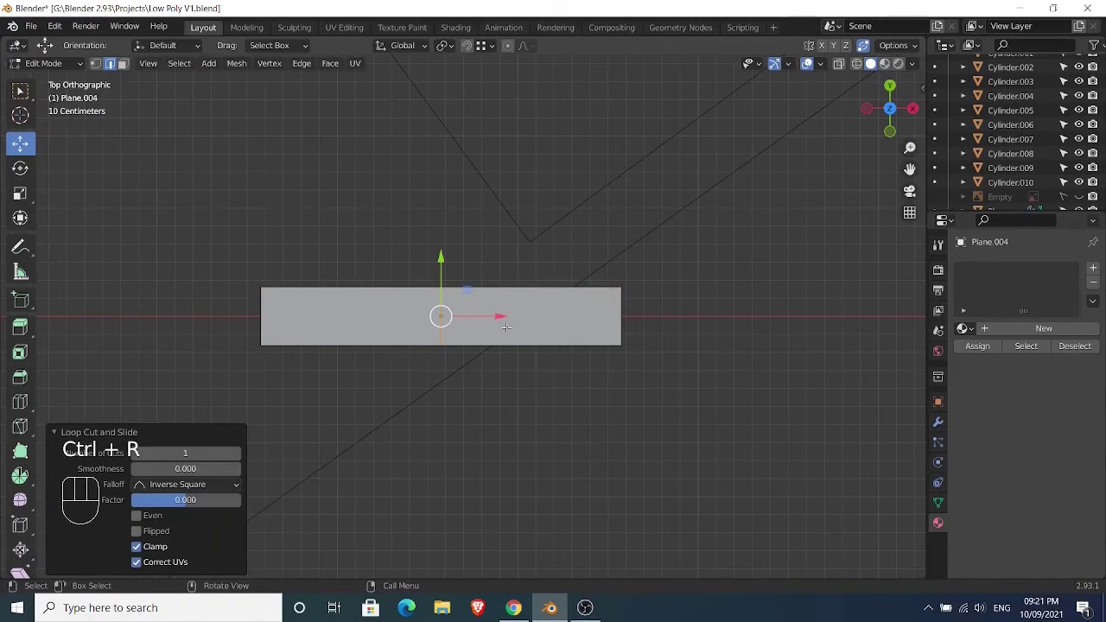
- Move the vertices at both ends of the strip about 0.27 m along Y to bend it into a V shape
key("1")
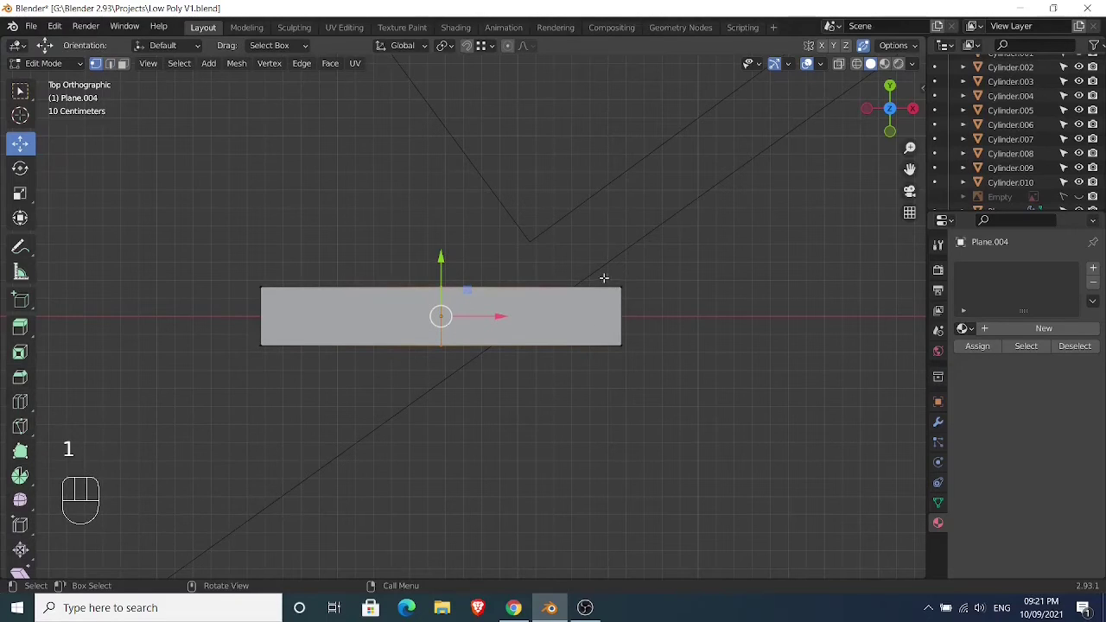
left_click_drag(604, 277, 638, 365)
left_click_drag(236, 262, 337, 368, "shift")
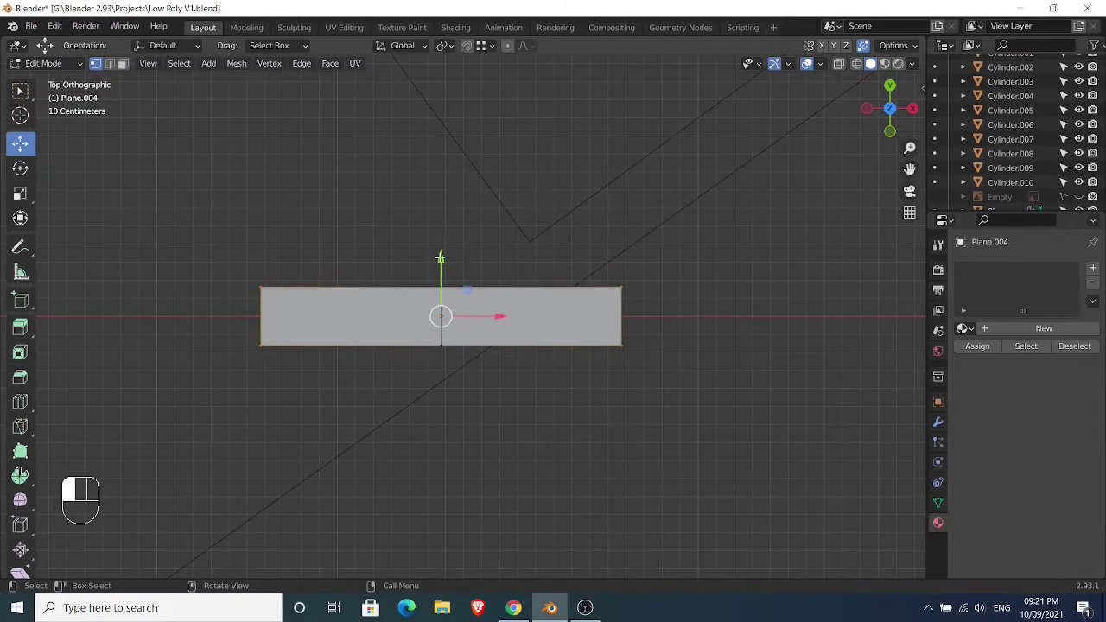
left_click_drag(439, 257, 432, 207)
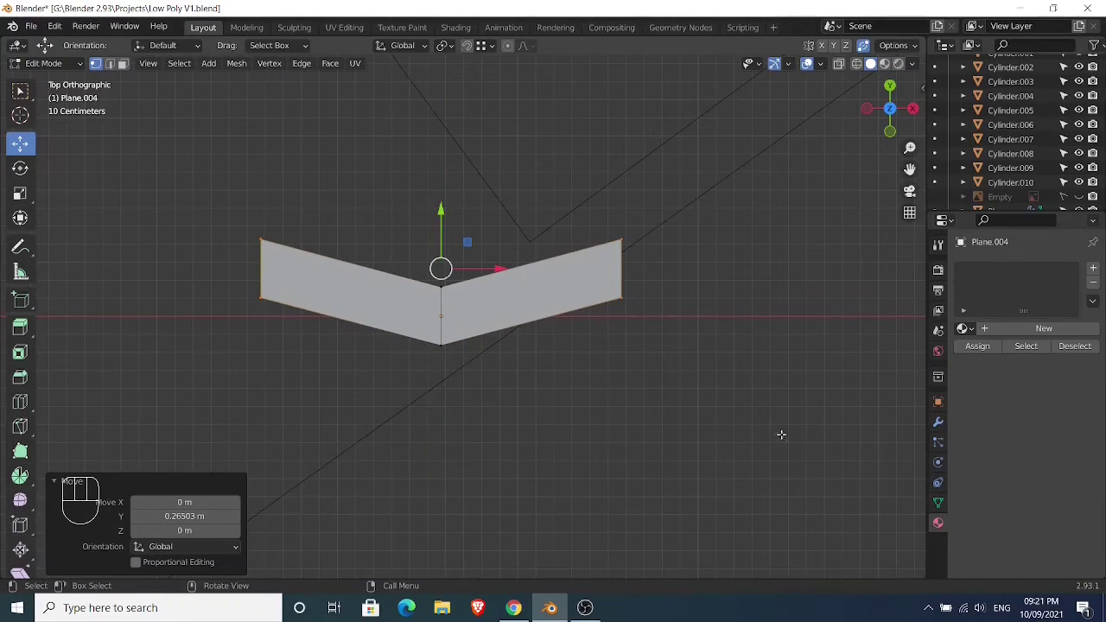
- Scale the end vertices to about 0.235 along Y to taper both tips of the V shape
key("s")
key("y")
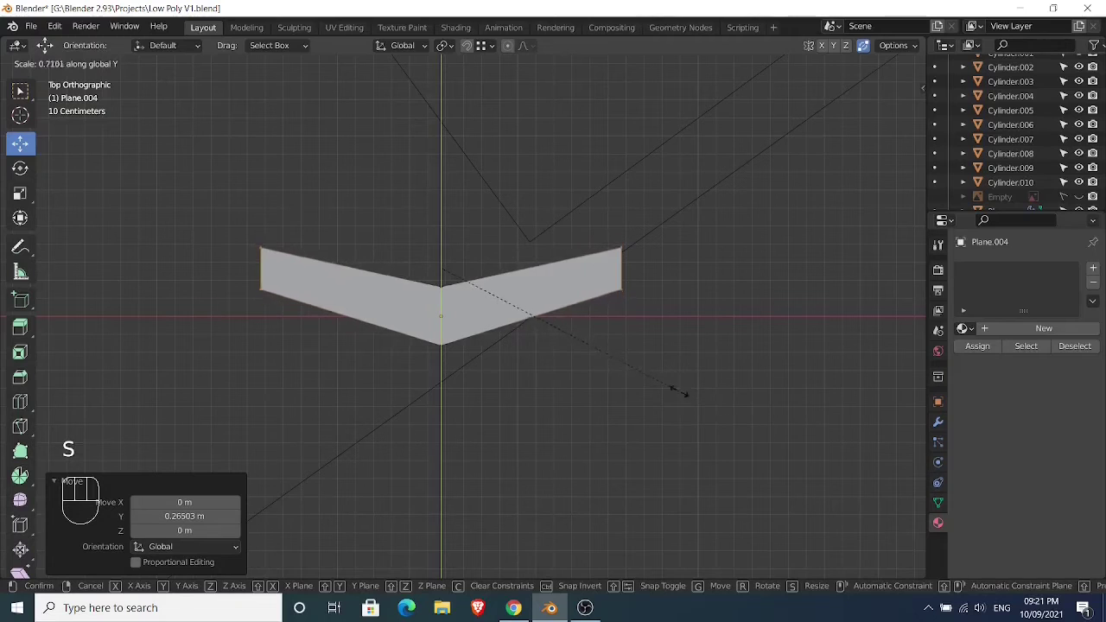
left_click(530, 294)
- Extrude both top faces of the V-shaped strip about 0.08 m upward to give it thickness
middle_click_drag(536, 299, 545, 395)
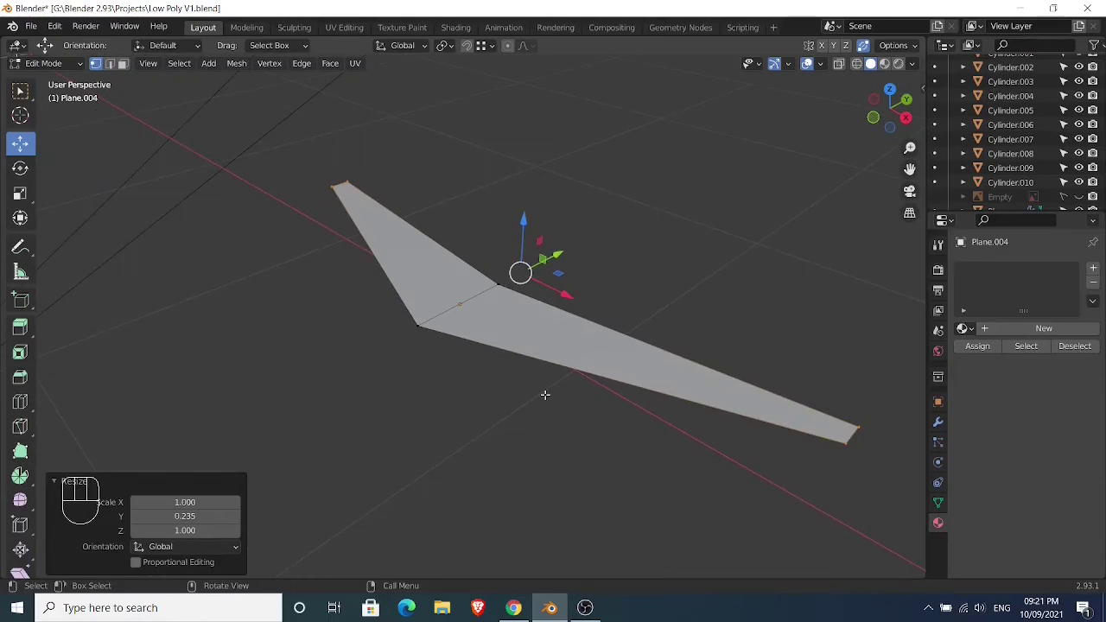
key("3")
left_click(544, 347)
left_click(423, 259, "shift")
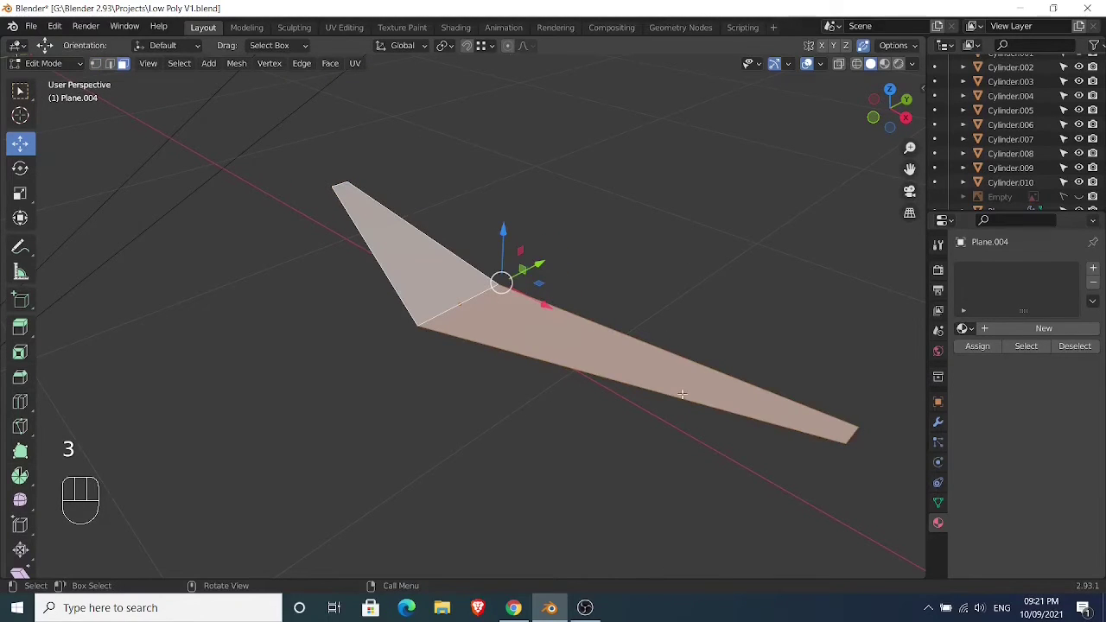
key("e")
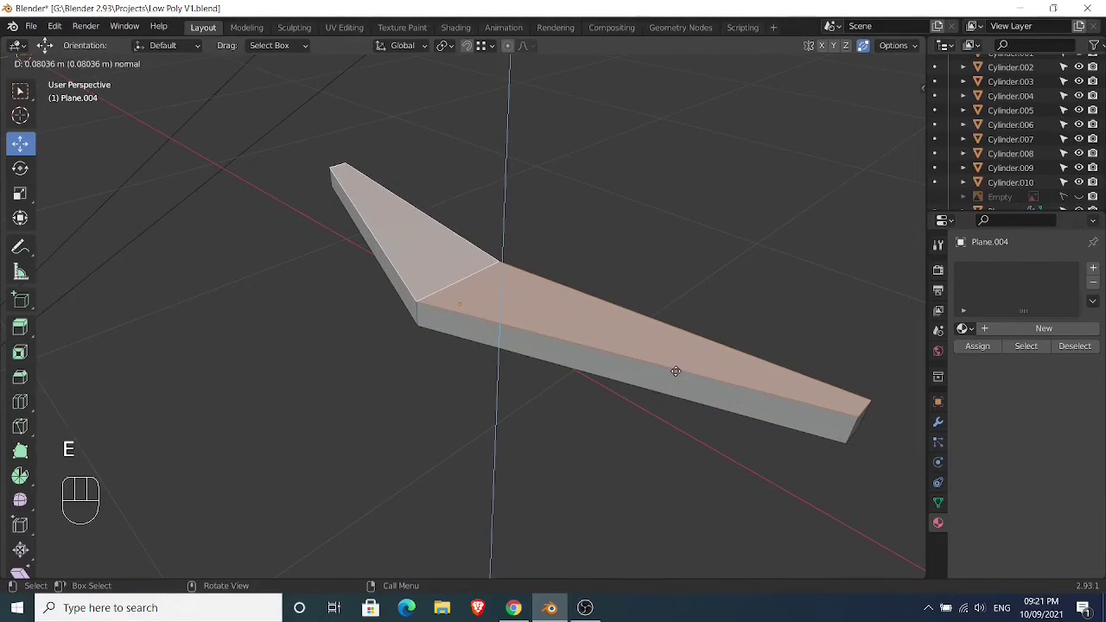
left_click(676, 371)
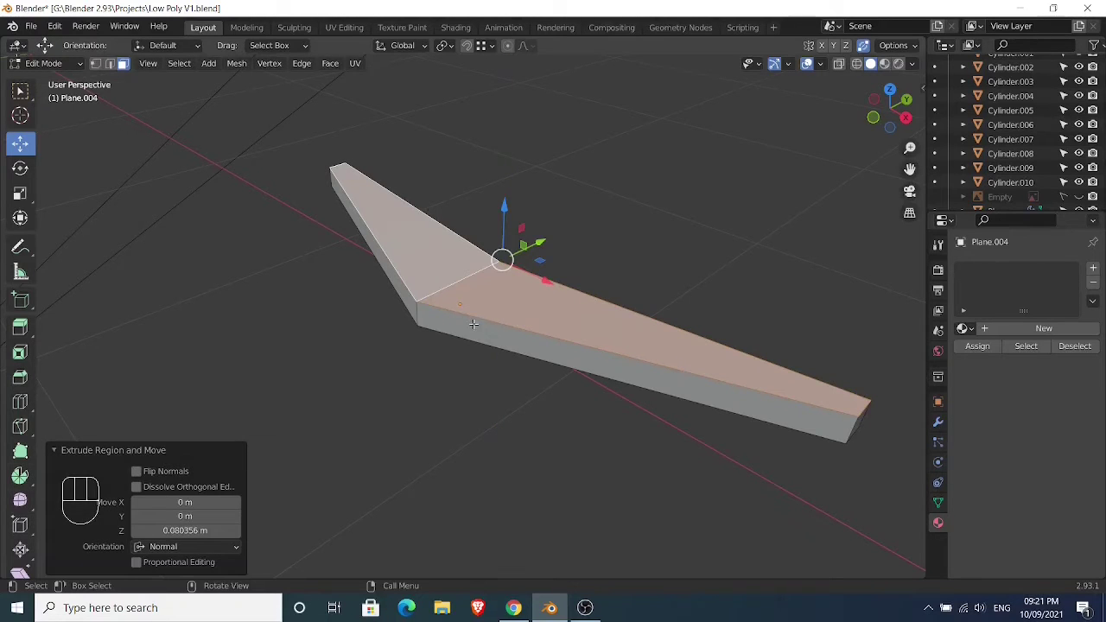
- Lower the upper vertex at the outer point of the V about 0.055 m along Z
key("1")
left_click(425, 314)
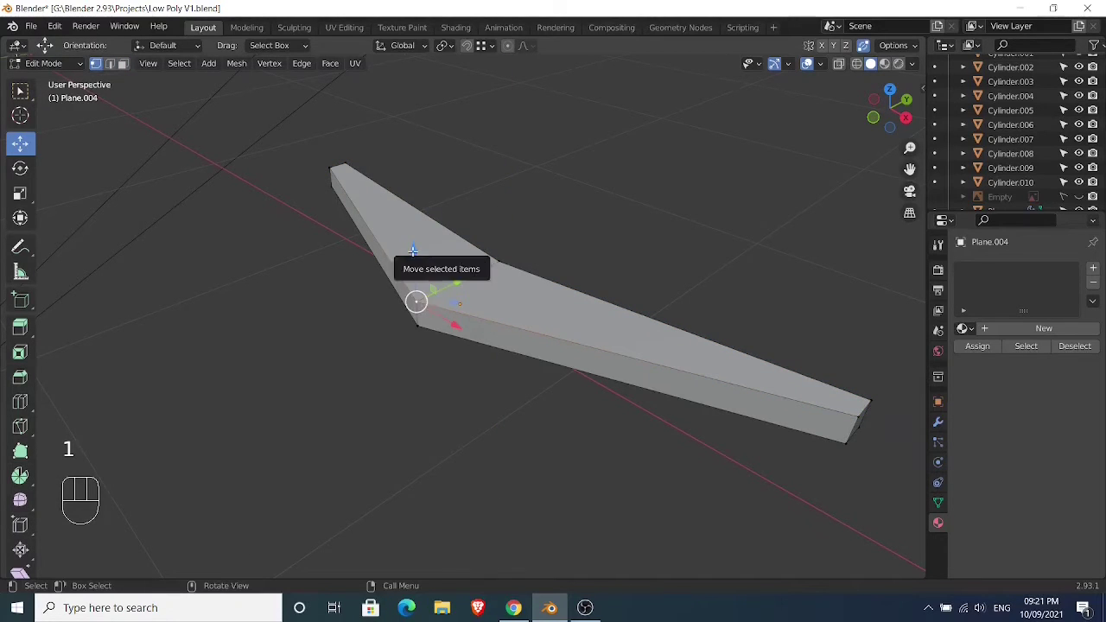
left_click_drag(414, 265, 442, 285)
- Add a centred lengthwise loop cut through the V shape and raise its middle top vertex about 0.029 m along Z
key("ctrl+r")
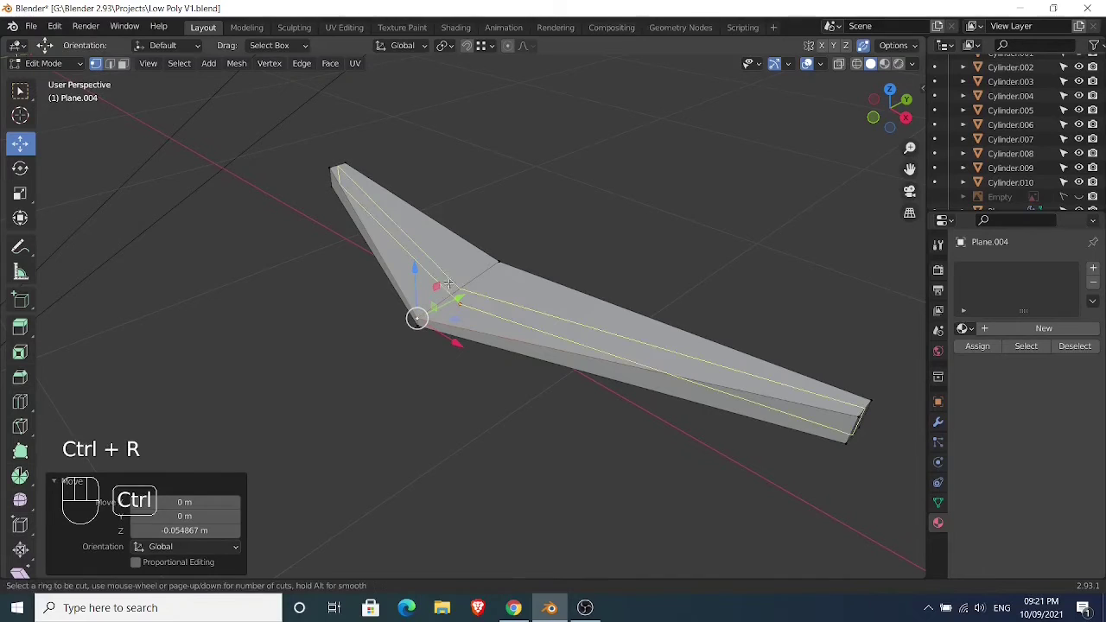
left_click(455, 277)
right_click(455, 276)
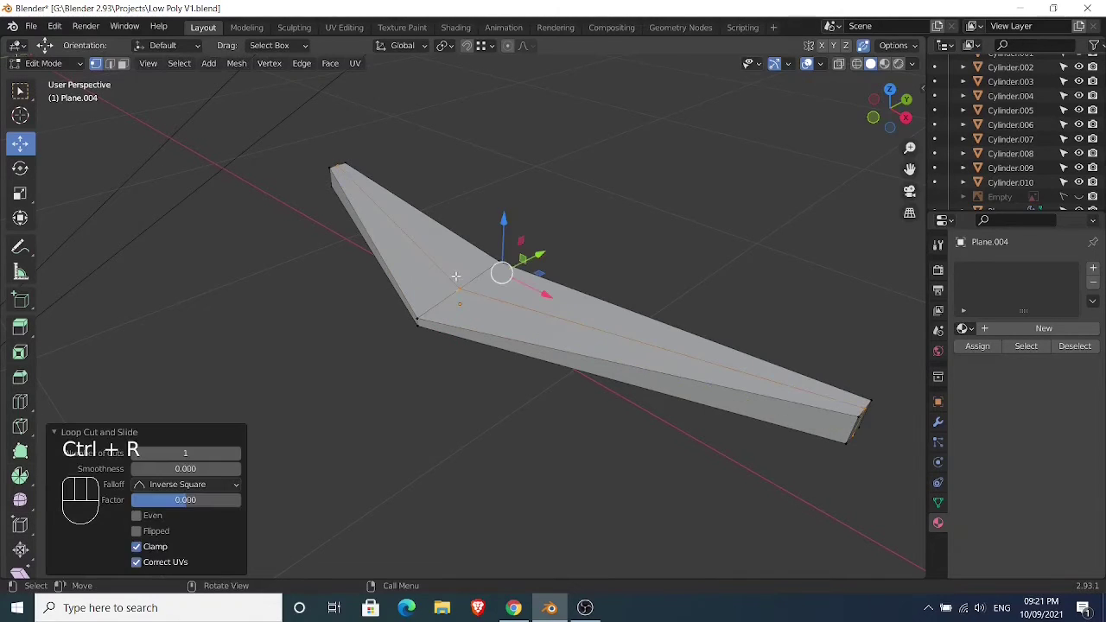
left_click(459, 287)
left_click_drag(459, 239, 451, 229)
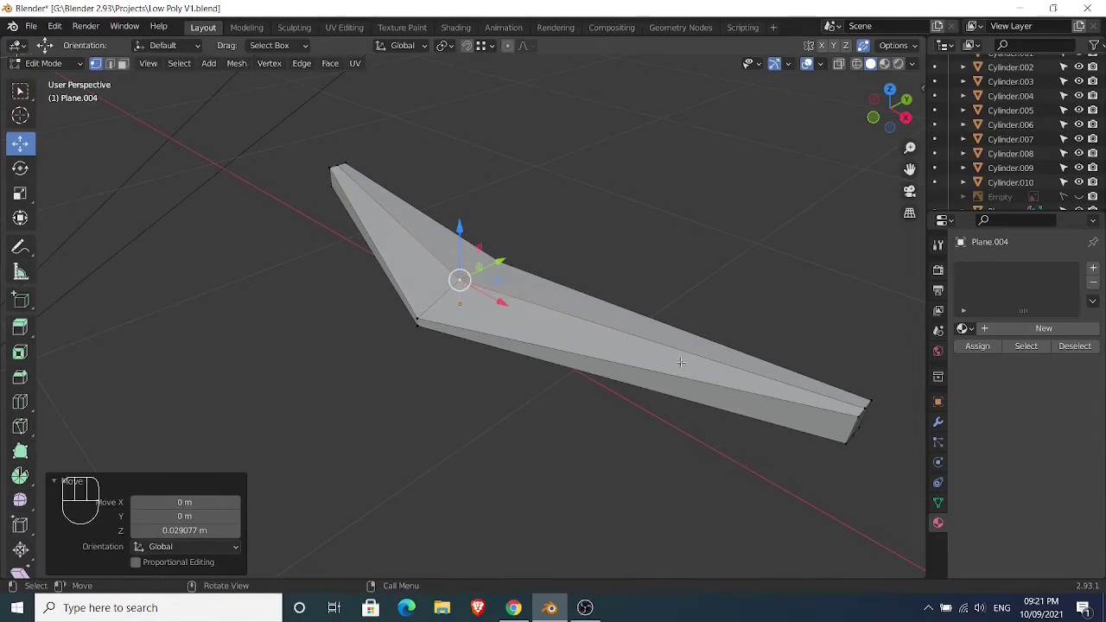
- Lower the top vertices at both tips of the V together by about 0.064 m along Z
left_click(851, 417, "shift")
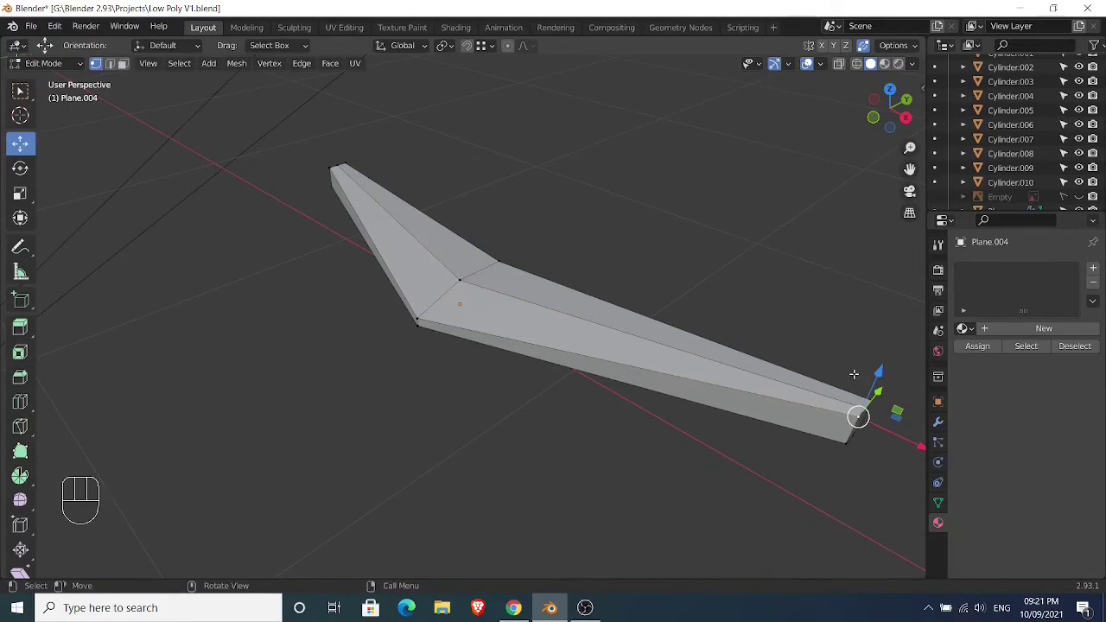
left_click(862, 404)
left_click_drag(879, 366, 884, 390)
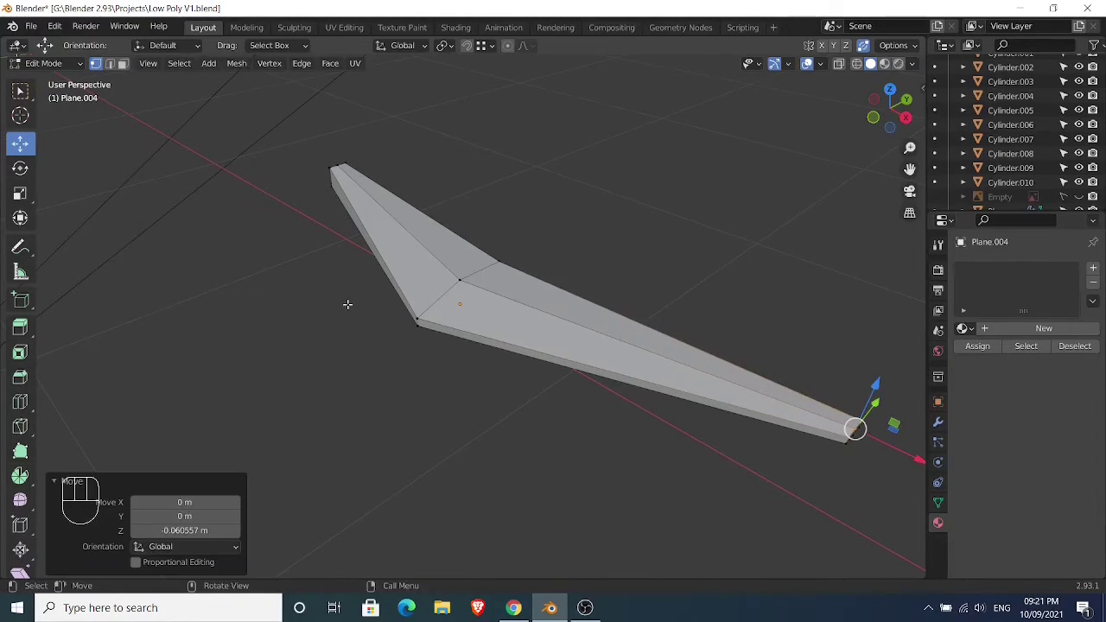
middle_click_drag(348, 303, 467, 285)
key("ctrl+z")
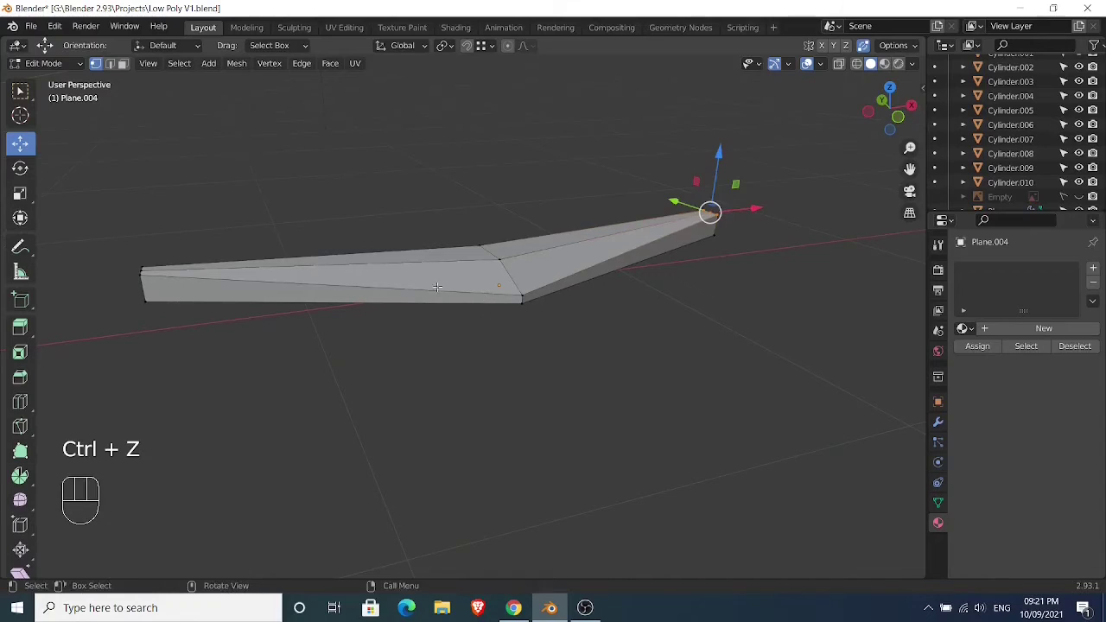
left_click_drag(117, 256, 173, 288, "shift")
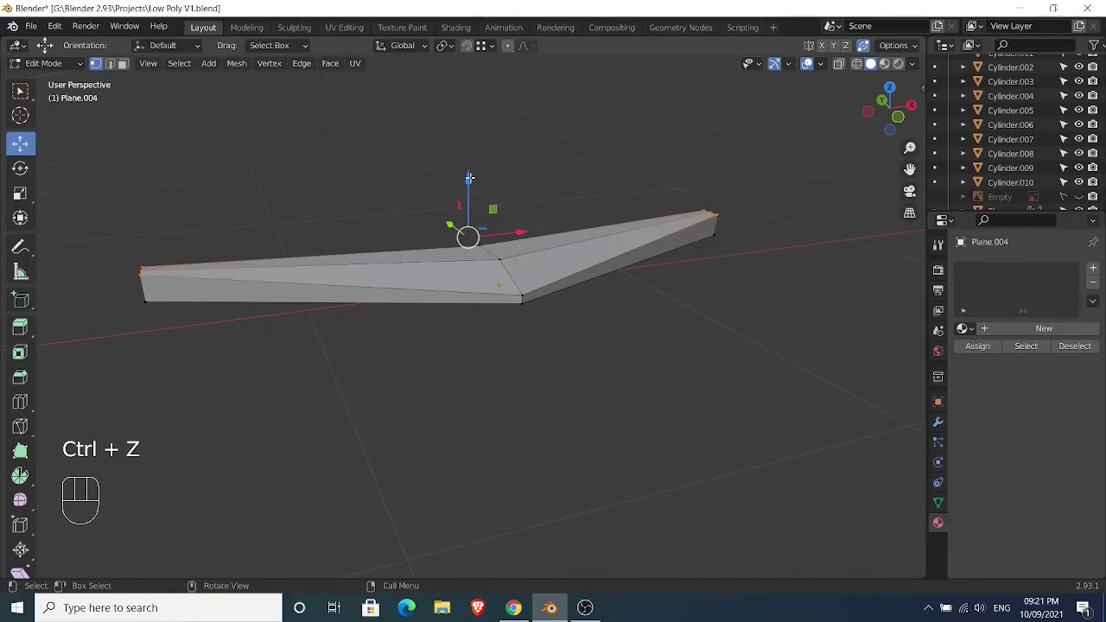
left_click_drag(468, 177, 472, 197)
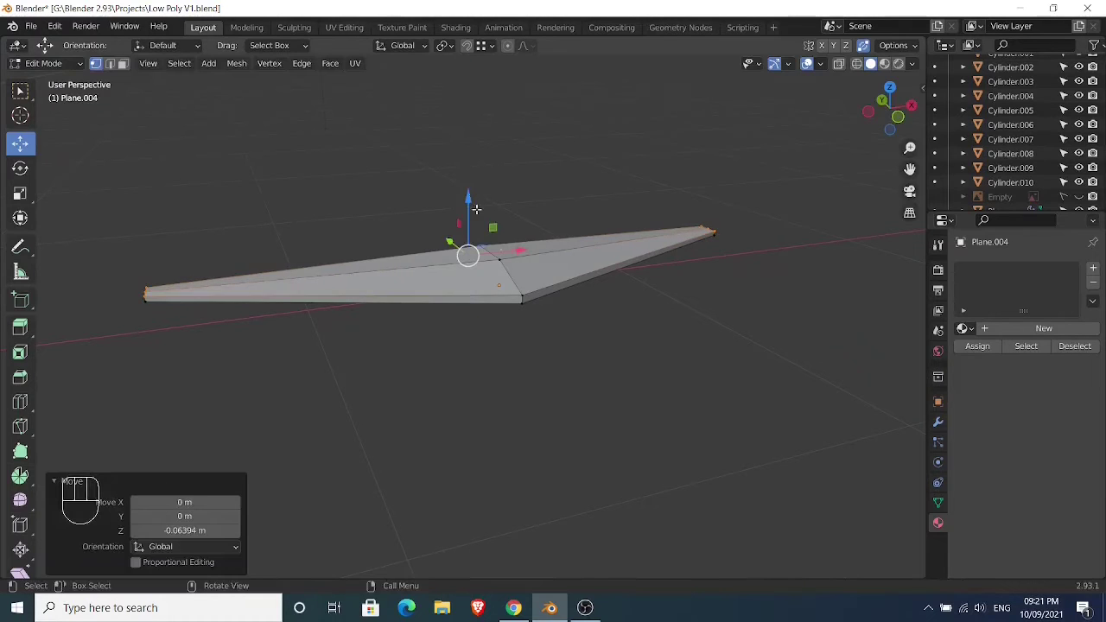
- In Object Mode, move the V piece about -4.55 m in X and -2.97 m in Y over the car's hood and scale it to 0.351
middle_click_drag(475, 207, 568, 372)
key("Tab")
scroll(432, 311, "down", 2)
scroll(544, 365, "down", 4)
key("KP_7")
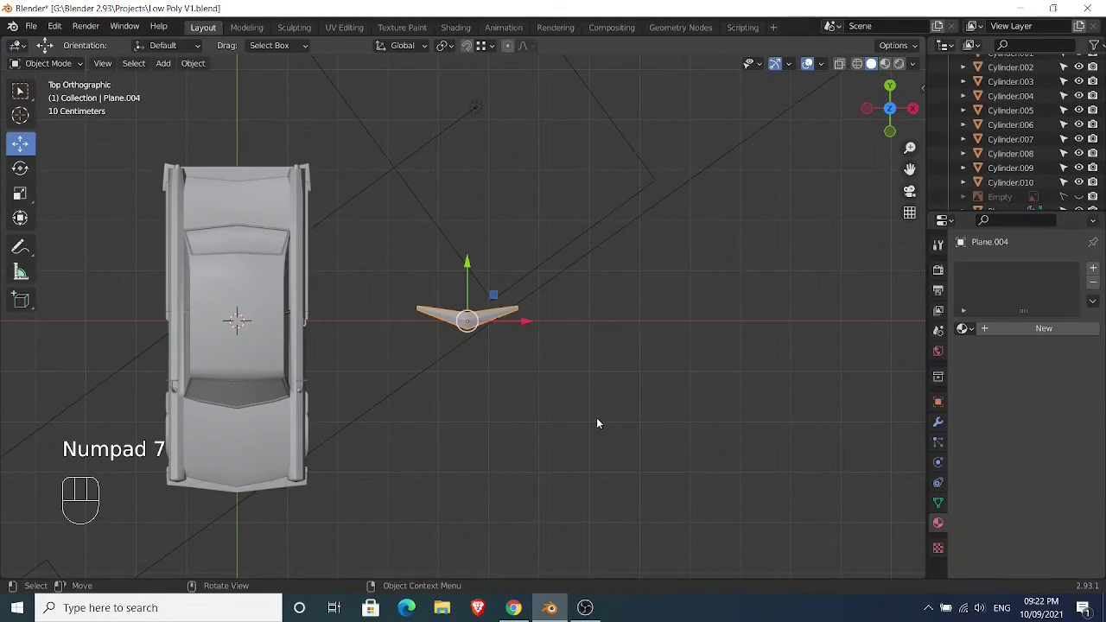
key("g")
left_click(383, 557)
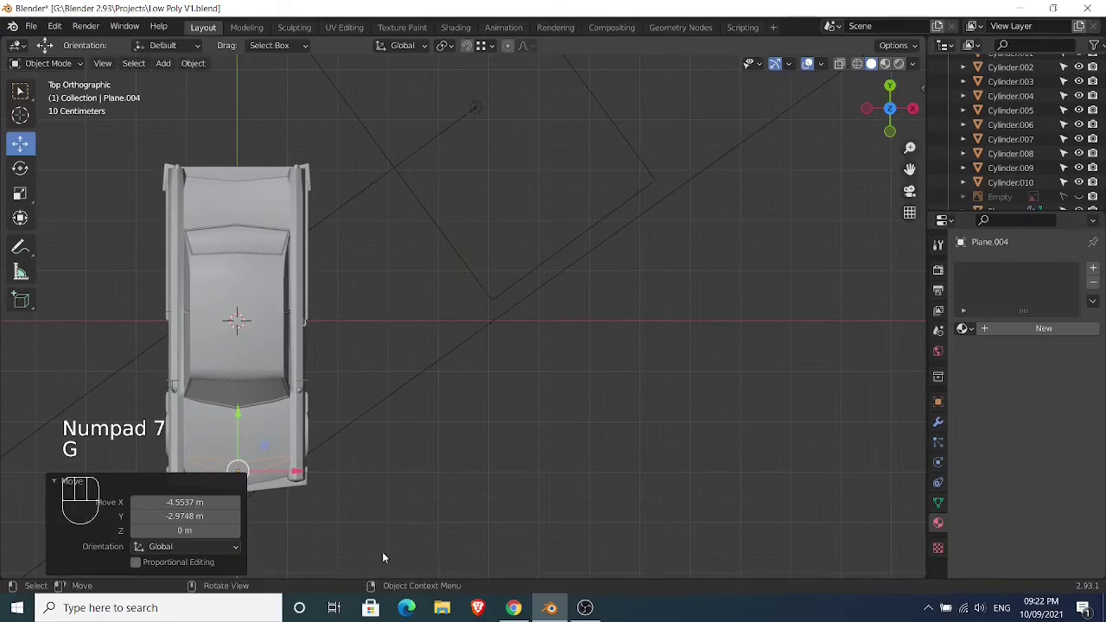
key("s")
left_click(333, 500)
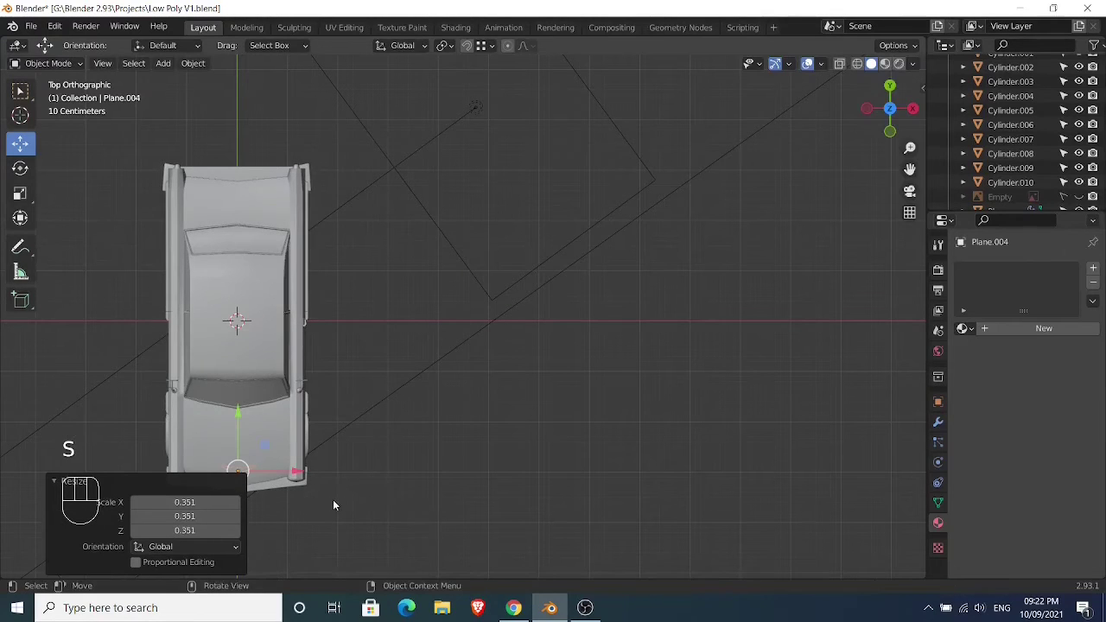
- Raise the V piece about 1.35 m along Z to bring it above the hood
key("KP_3")
key("g")
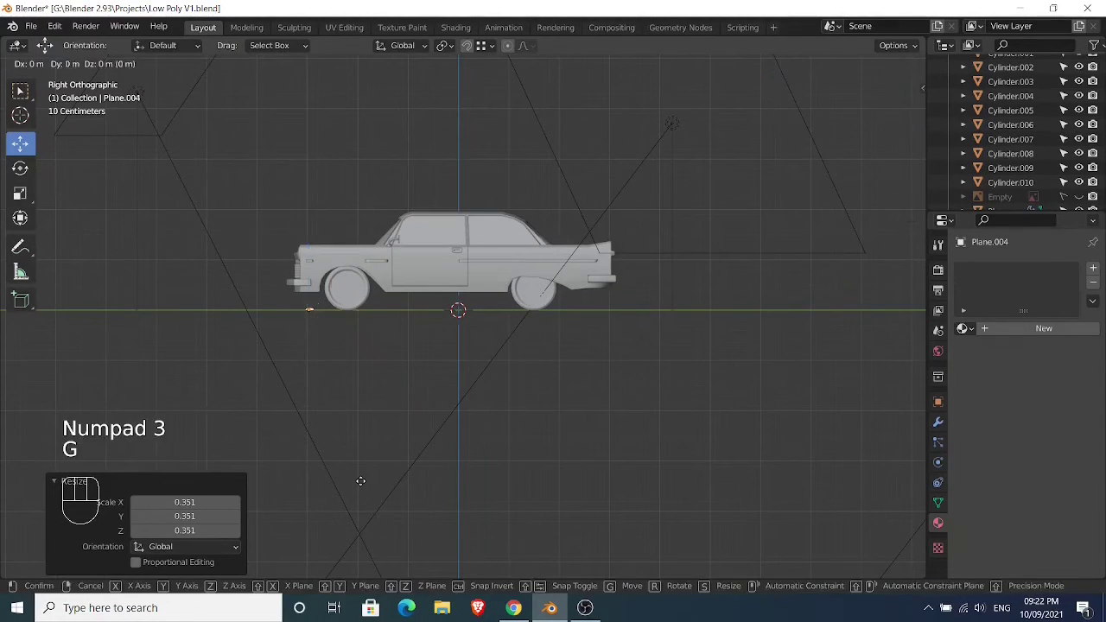
key("z")
left_click(350, 415)
middle_click_drag(348, 420, 587, 416)
scroll(688, 397, "up", 3)
scroll(596, 449, "up", 2)
- From the top view, scale the V piece to 0.765 and move it about 0.165 m along Y toward the hood's front edge
key("KP_7")
key("s")
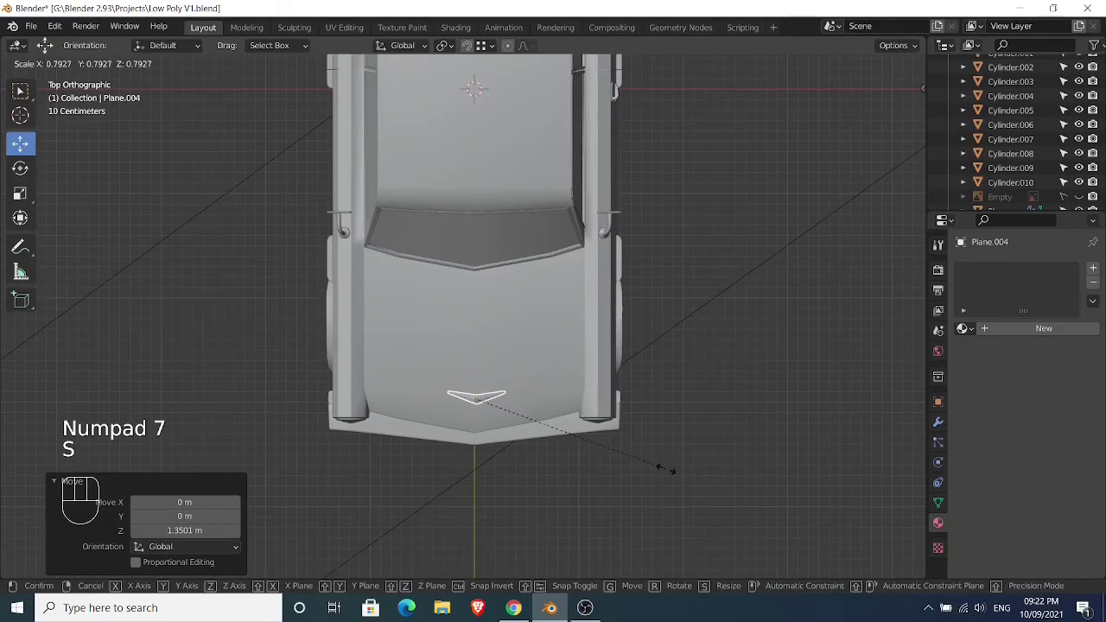
left_click(660, 466)
key("g")
key("y")
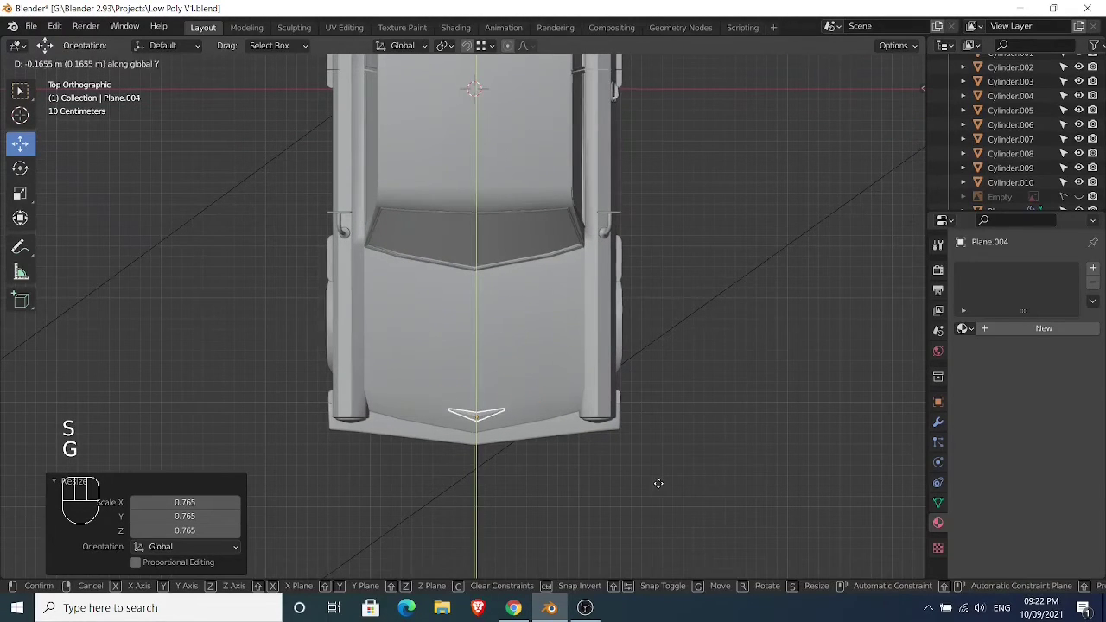
left_click(658, 482)
- Lower the V emblem about 0.173 m along Z onto the hood, and raise it back by about 0.01 m
middle_click_drag(658, 485, 474, 269)
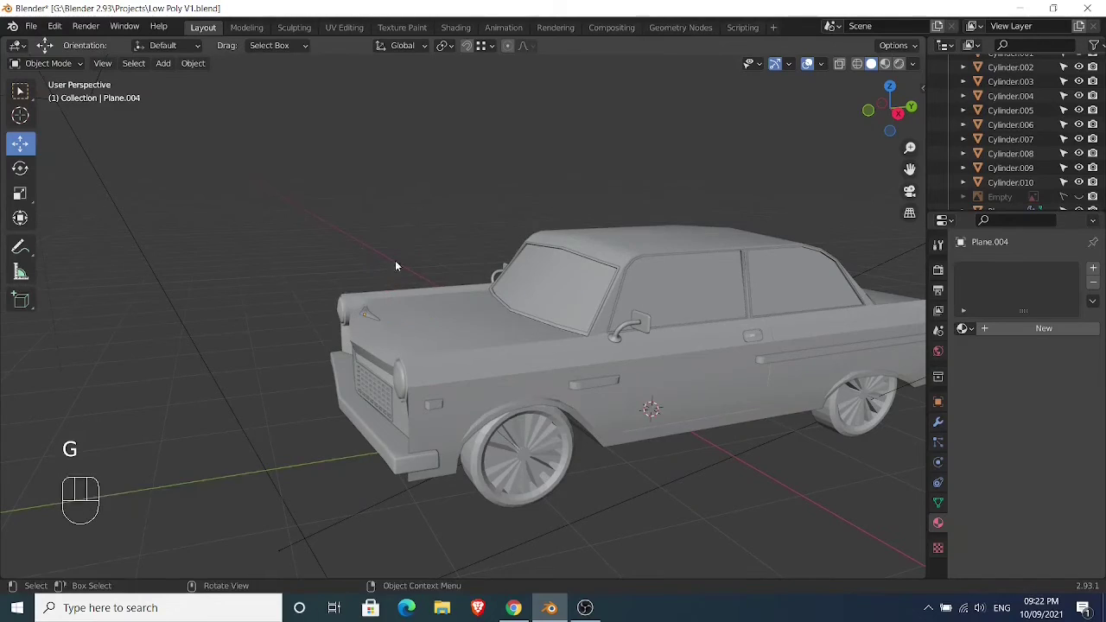
middle_click_drag(395, 260, 546, 267, "shift")
scroll(545, 267, "up", 4)
middle_click_drag(638, 344, 640, 306, "shift")
key("KP_1")
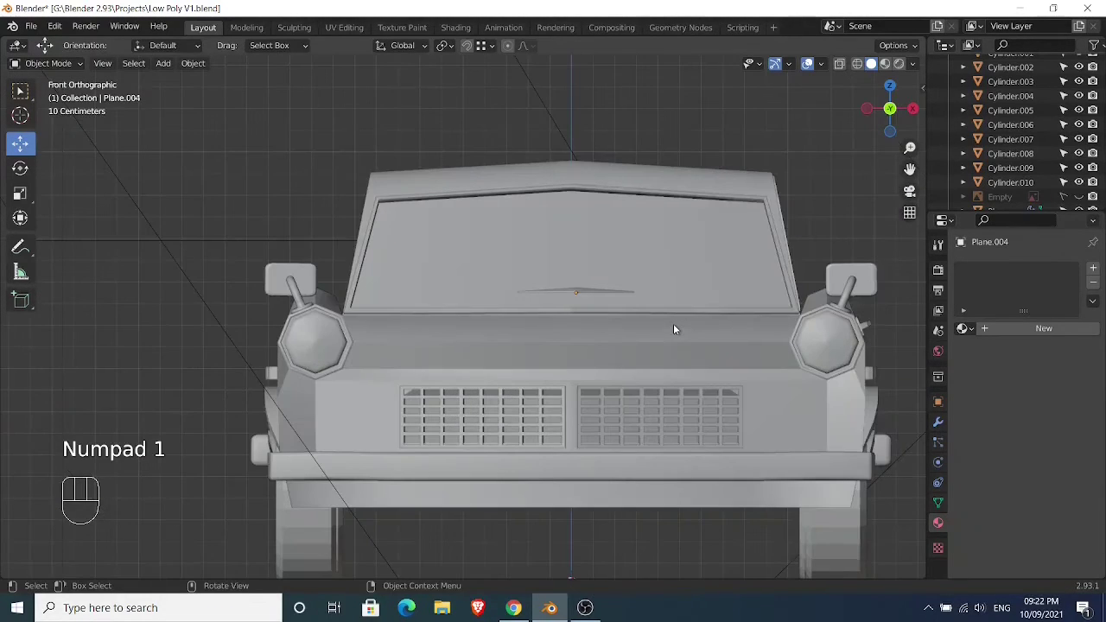
key("g")
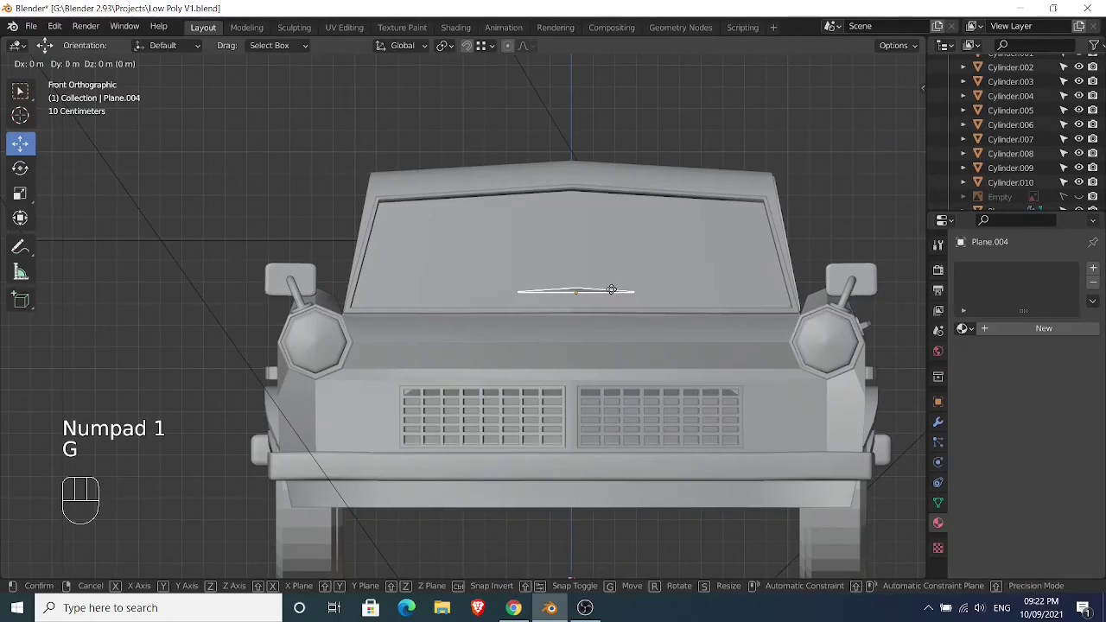
key("z")
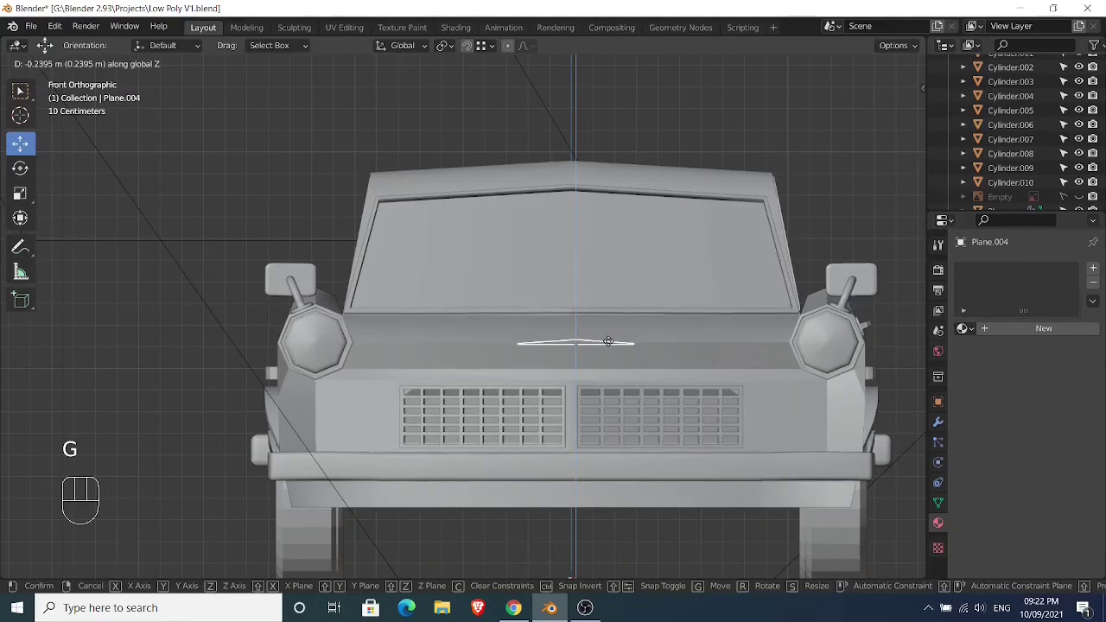
left_click(608, 327)
middle_click_drag(608, 328, 631, 373)
scroll(593, 374, "up", 2)
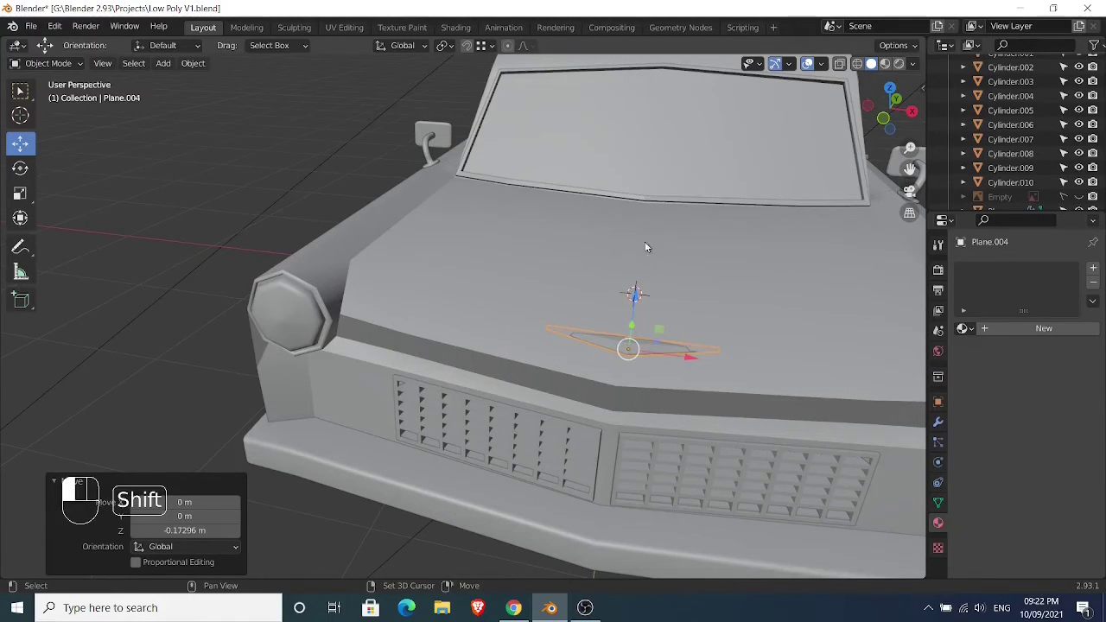
left_click_drag(636, 304, 635, 282)
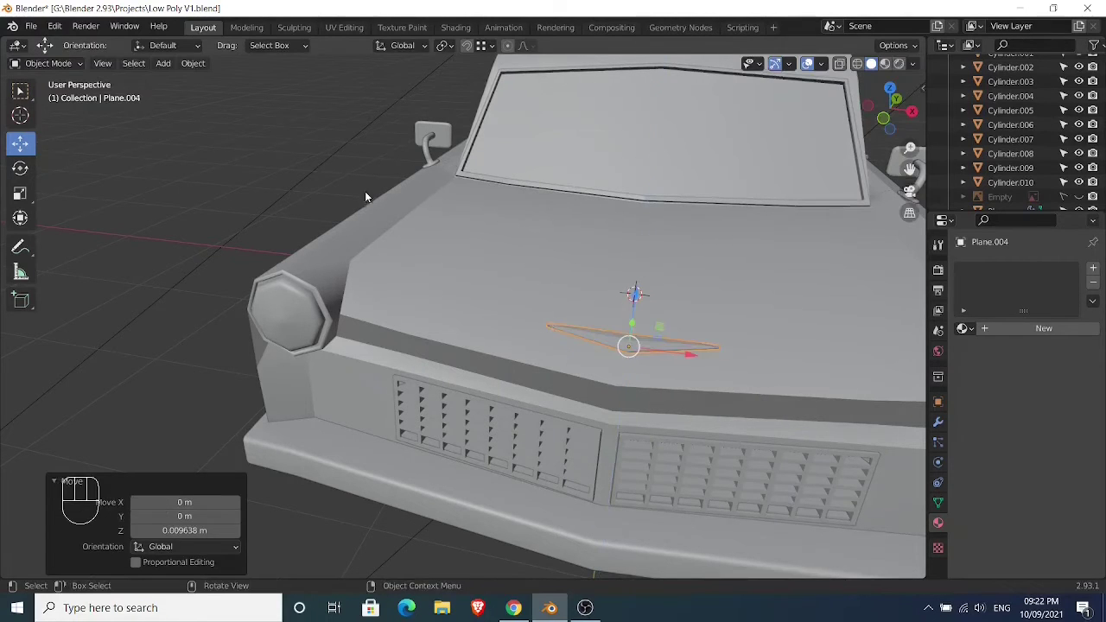
left_click(366, 192)
middle_click_drag(450, 235, 447, 306, "shift")
key("x")
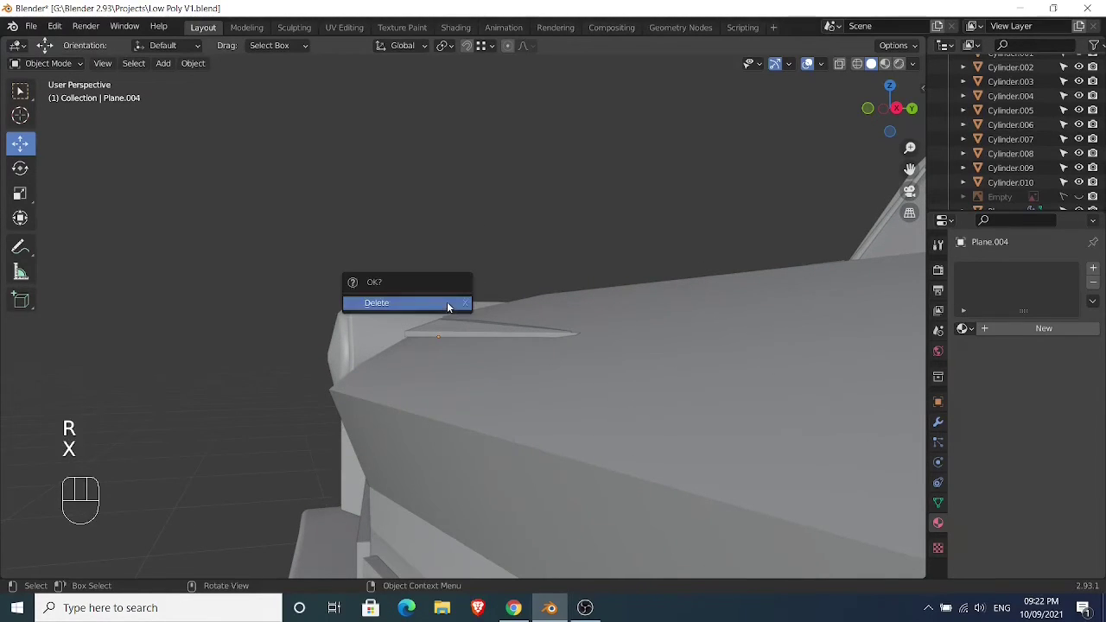
key("r")
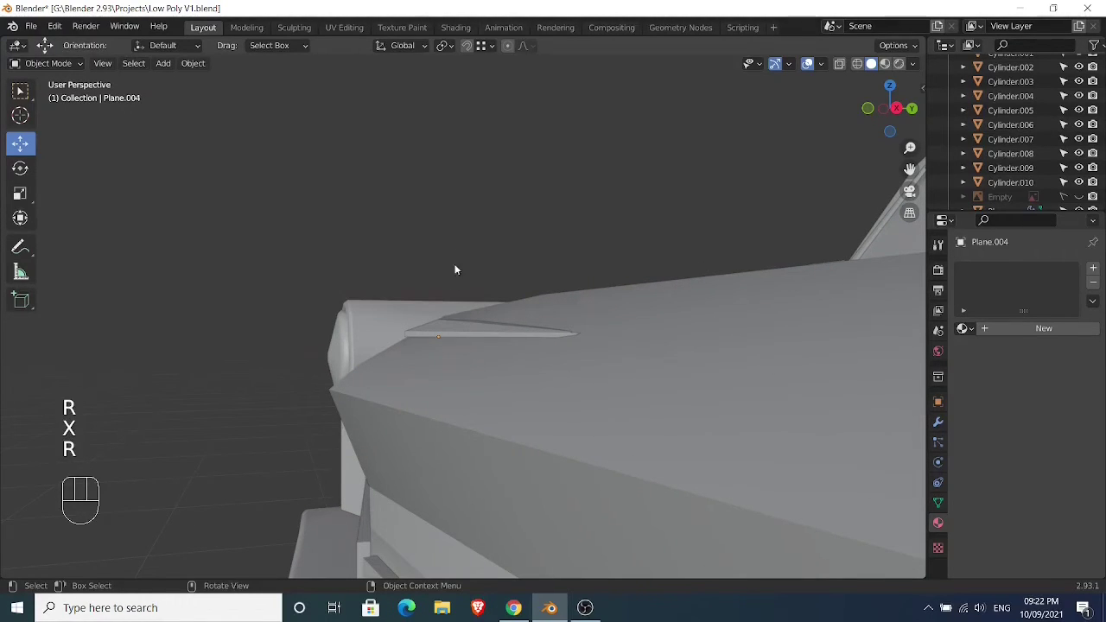
- Rotate the emblem 15.8° about the X axis to follow the hood's slope and shift it about 0.03 m along Y
left_click(441, 336)
key("r")
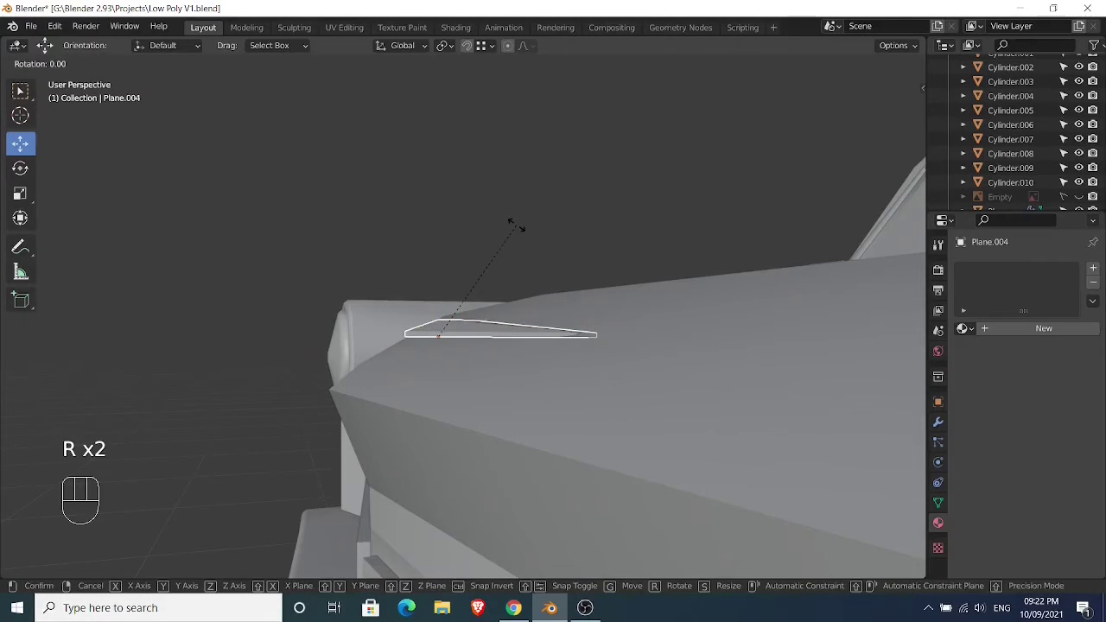
key("x")
key("shift")
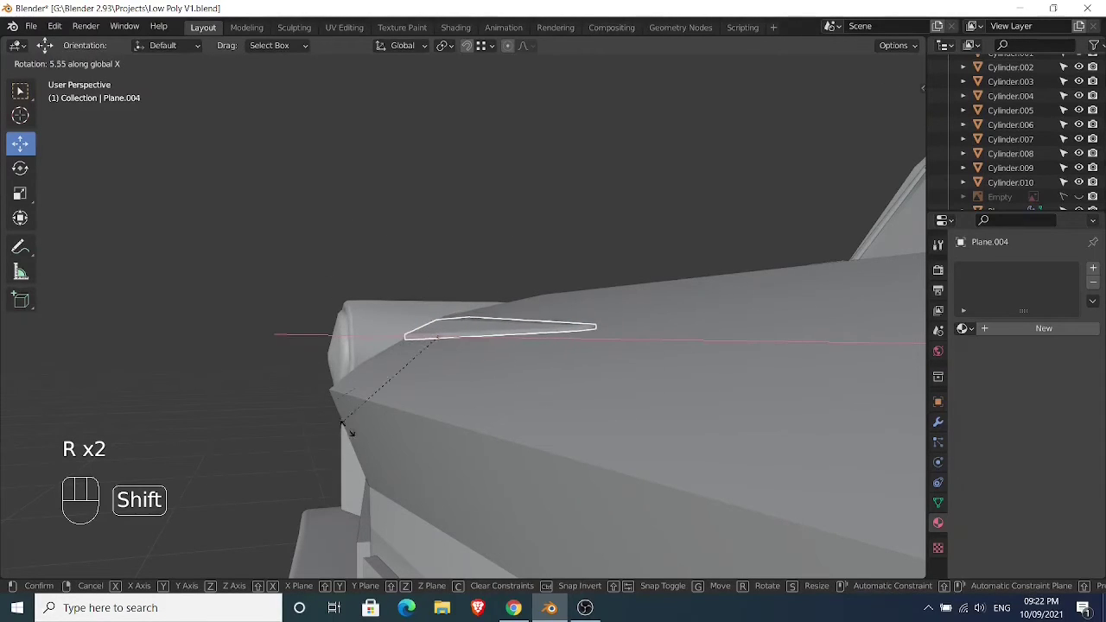
left_click(341, 321)
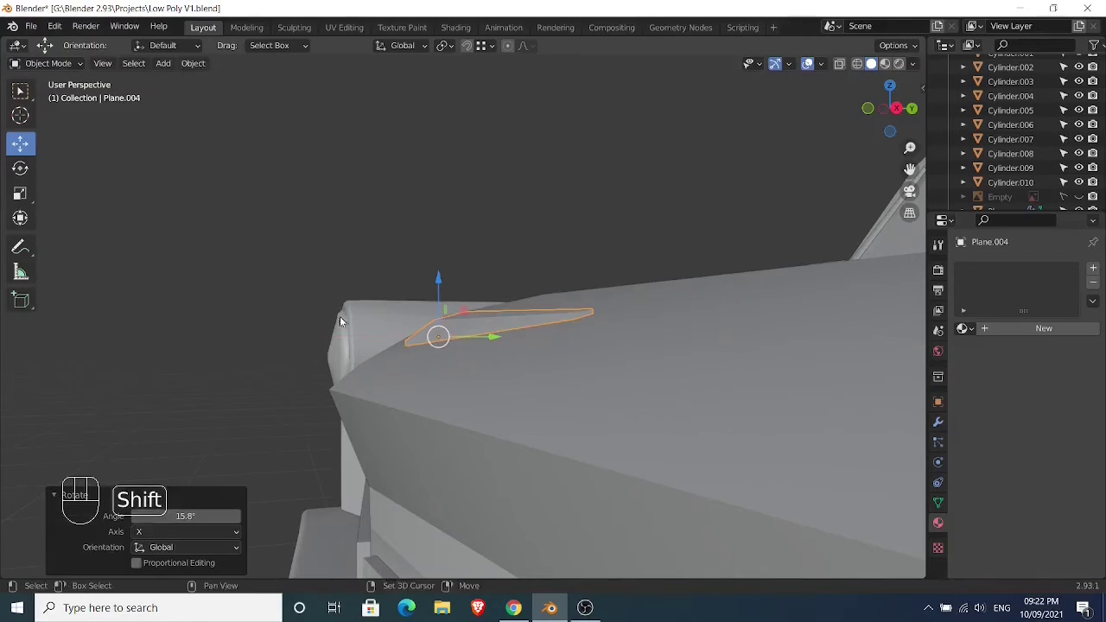
middle_click_drag(340, 316, 405, 348, "shift")
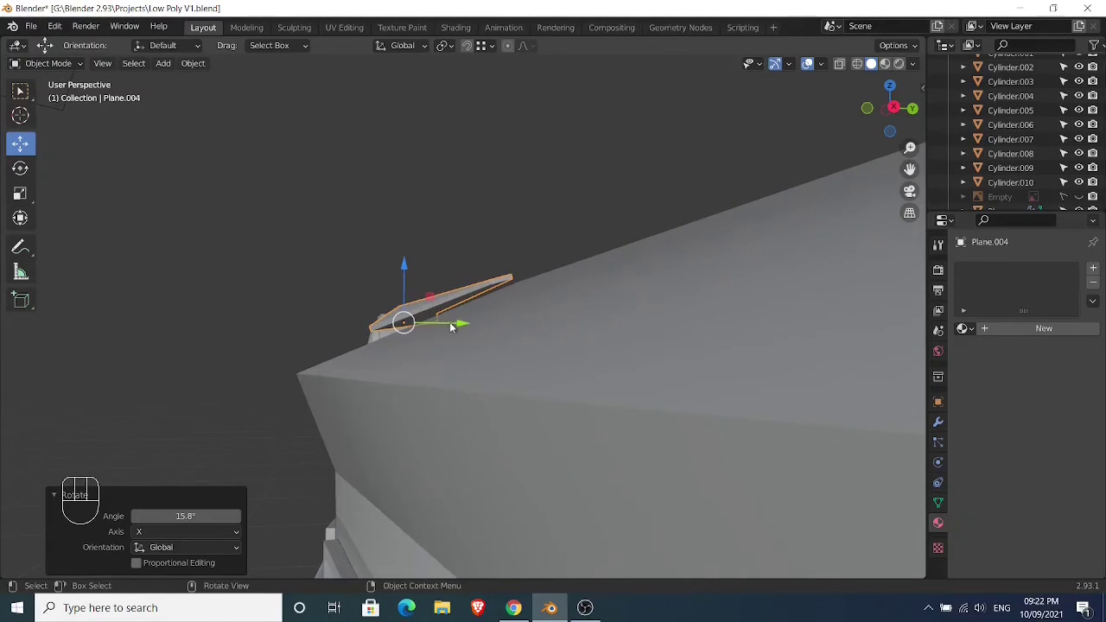
left_click_drag(449, 326, 481, 328)
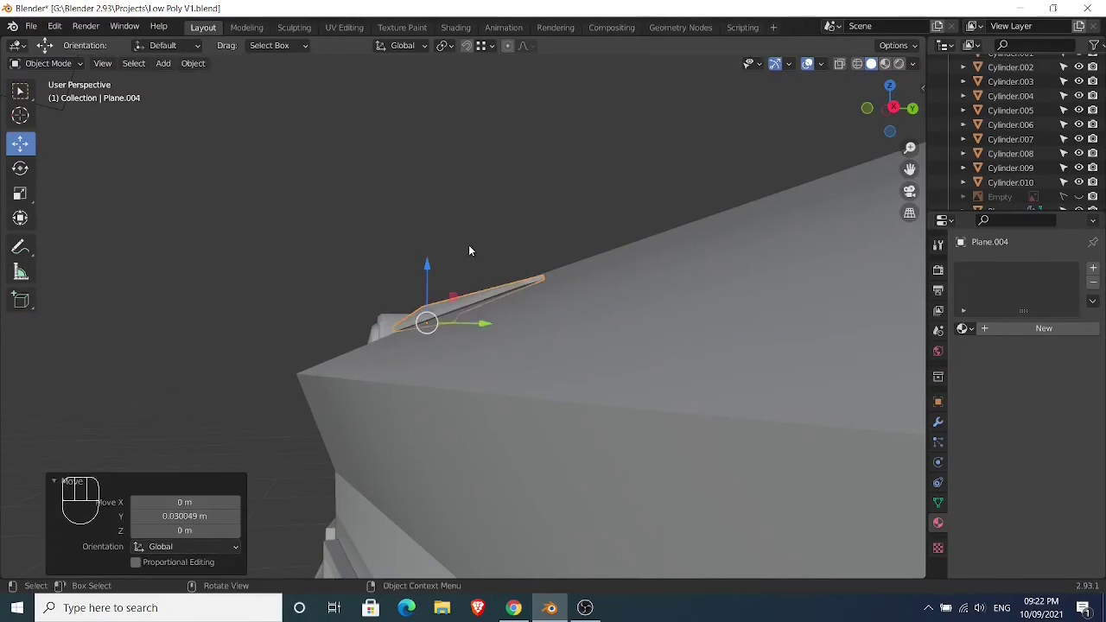
- Rotate the hood emblem 3.07° about the X axis and shift it about 0.0016 m along Y
mouse_move(469, 250)
middle_mouse_down()
mouse_move(503, 269)
mouse_move(464, 240)
mouse_move(479, 251)
middle_mouse_up()
key("r")
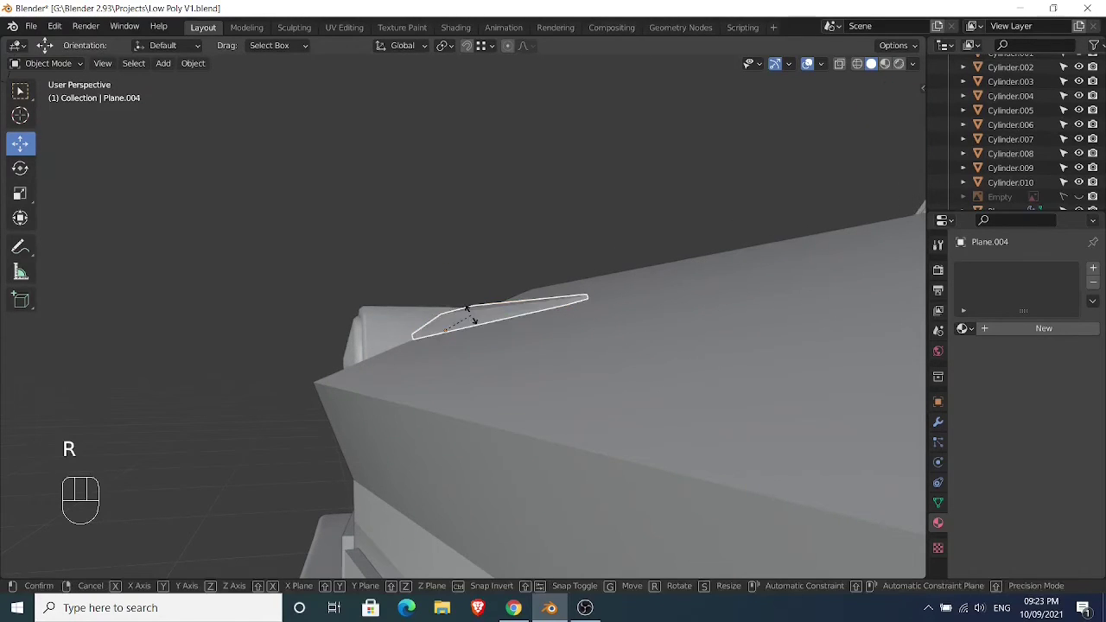
key("z")
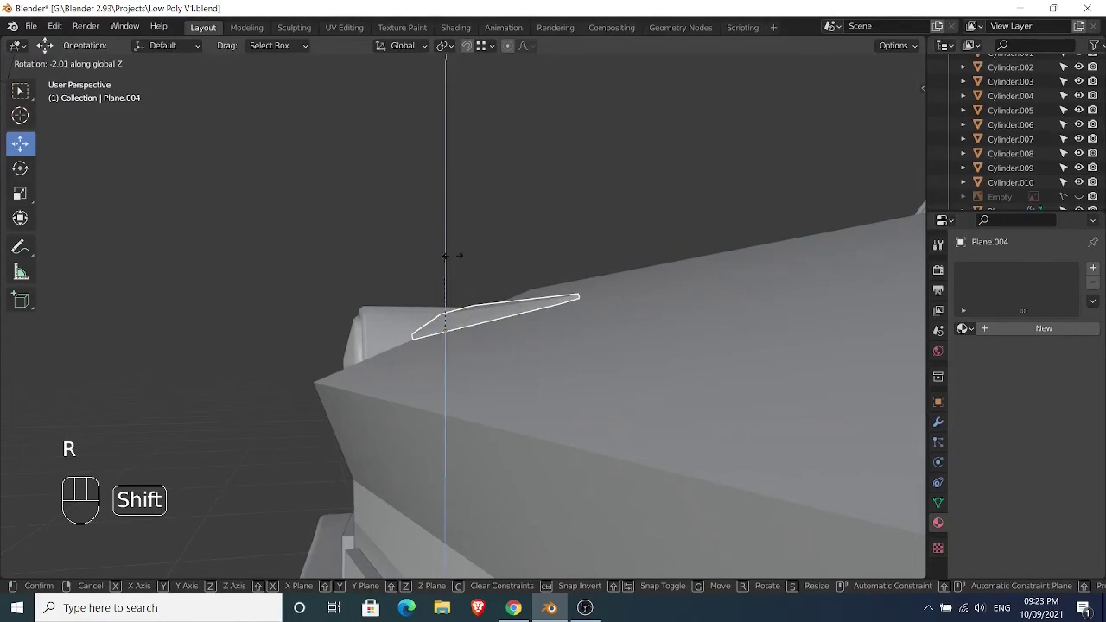
key("x")
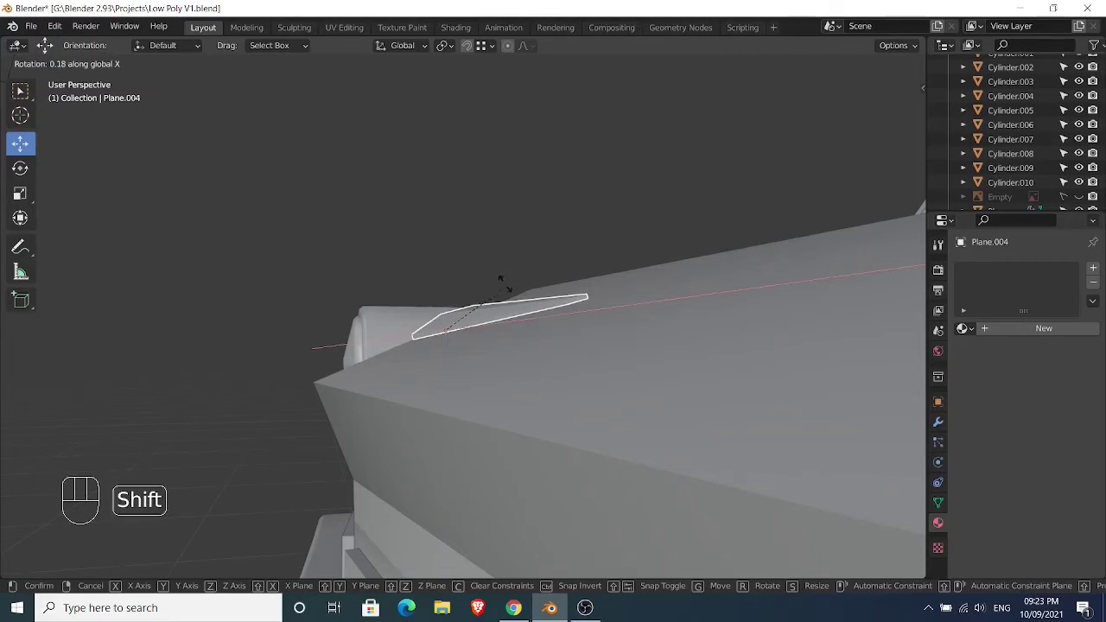
left_click(383, 231)
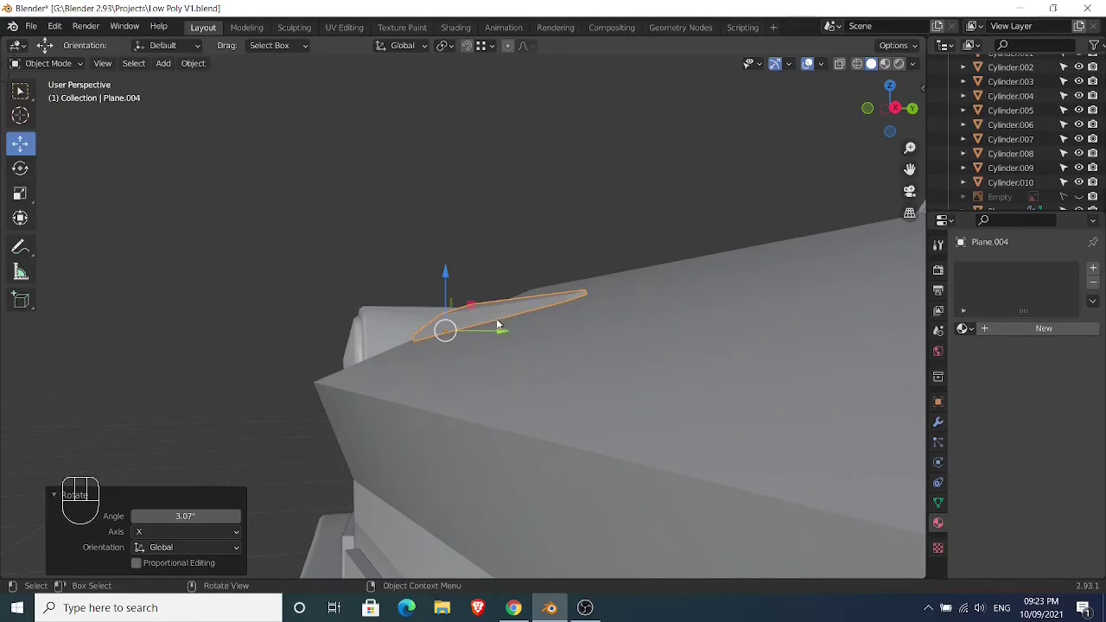
mouse_move(503, 334)
left_mouse_down()
mouse_move(518, 336)
mouse_move(505, 343)
left_mouse_up()
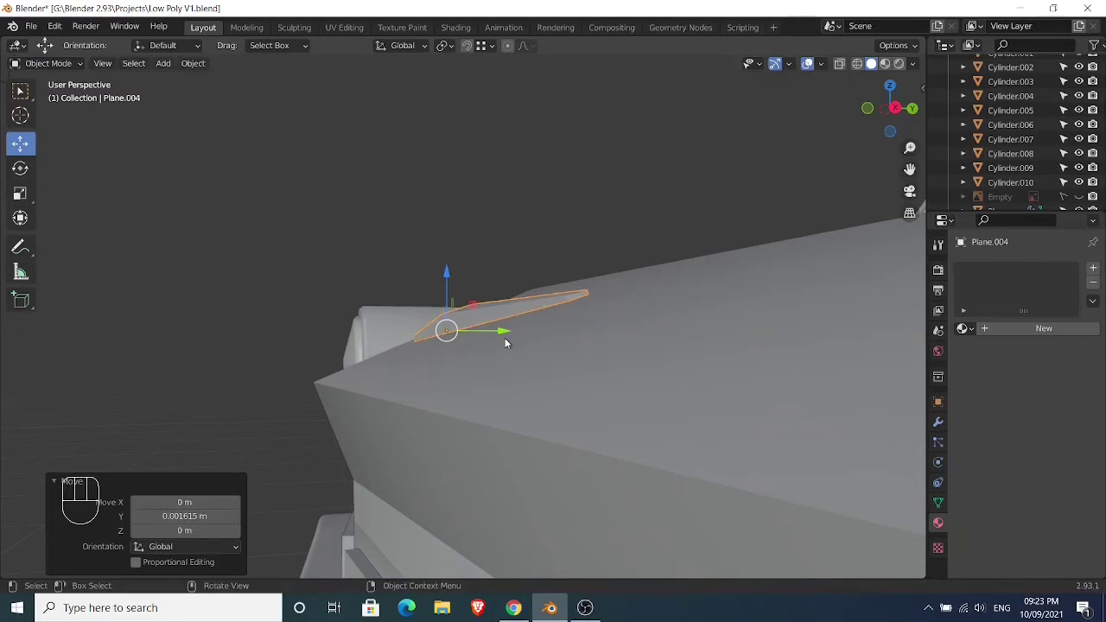
- Rotate the hood emblem -2.25° about the X axis and shift it about 0.0046 m along Y
key("r")
key("x")
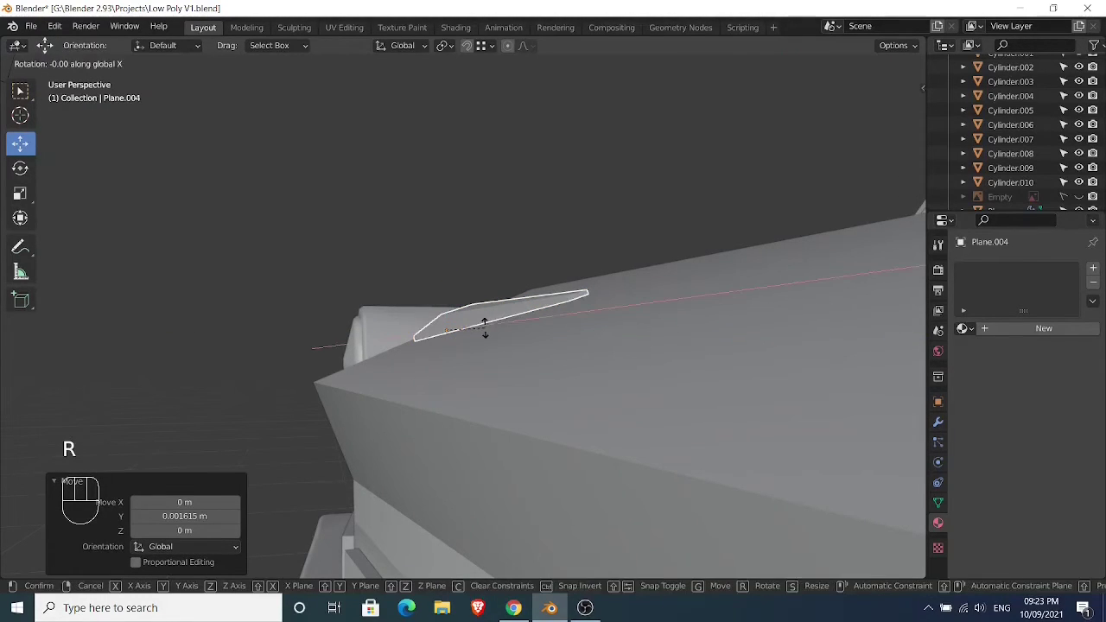
key("shift")
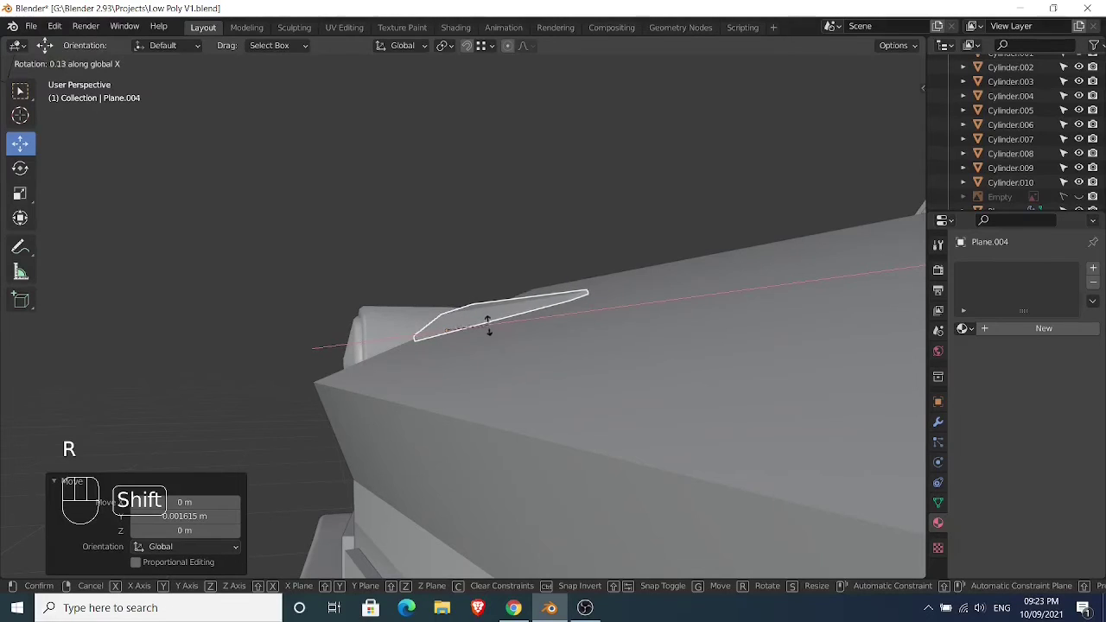
left_click(467, 370)
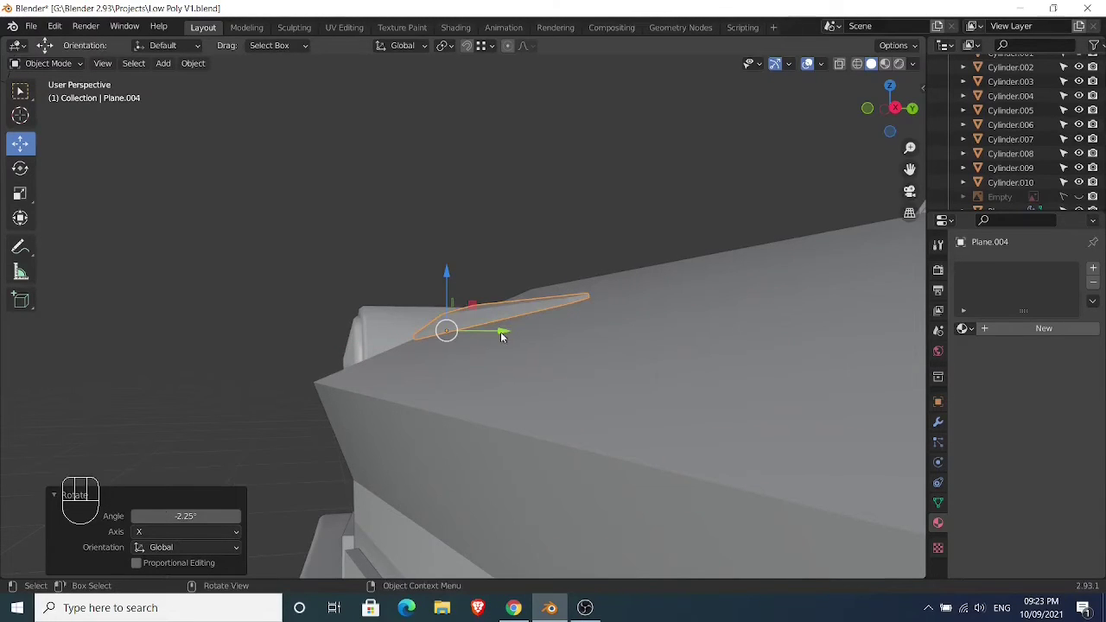
left_click_drag(505, 338, 505, 337)
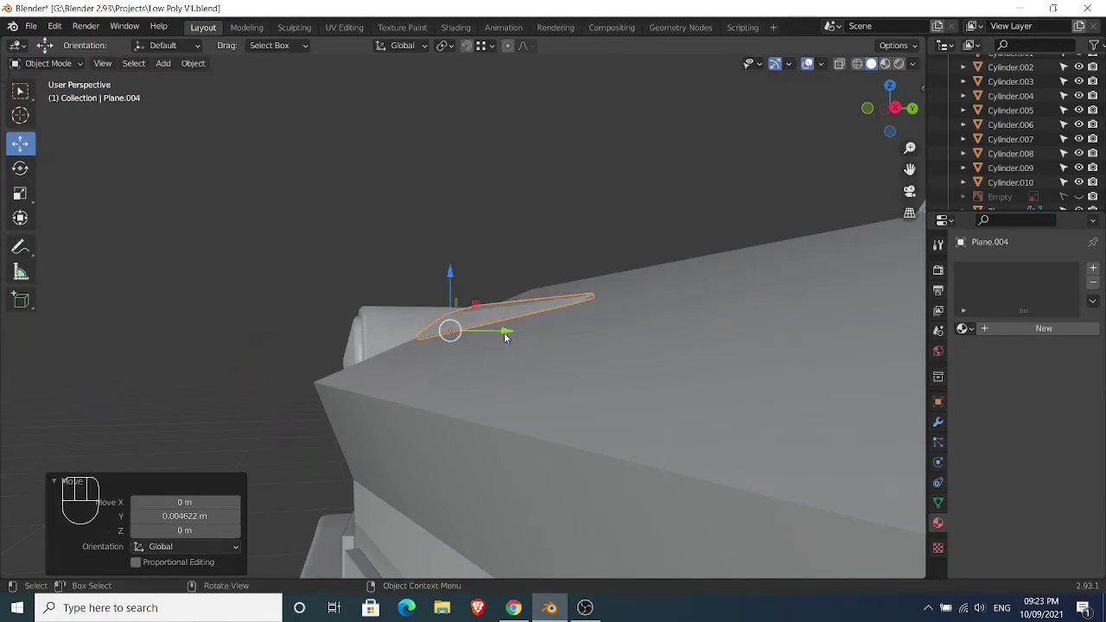
key("Tab")
key("Tab")
left_click(472, 229)
middle_click_drag(472, 229, 639, 318)
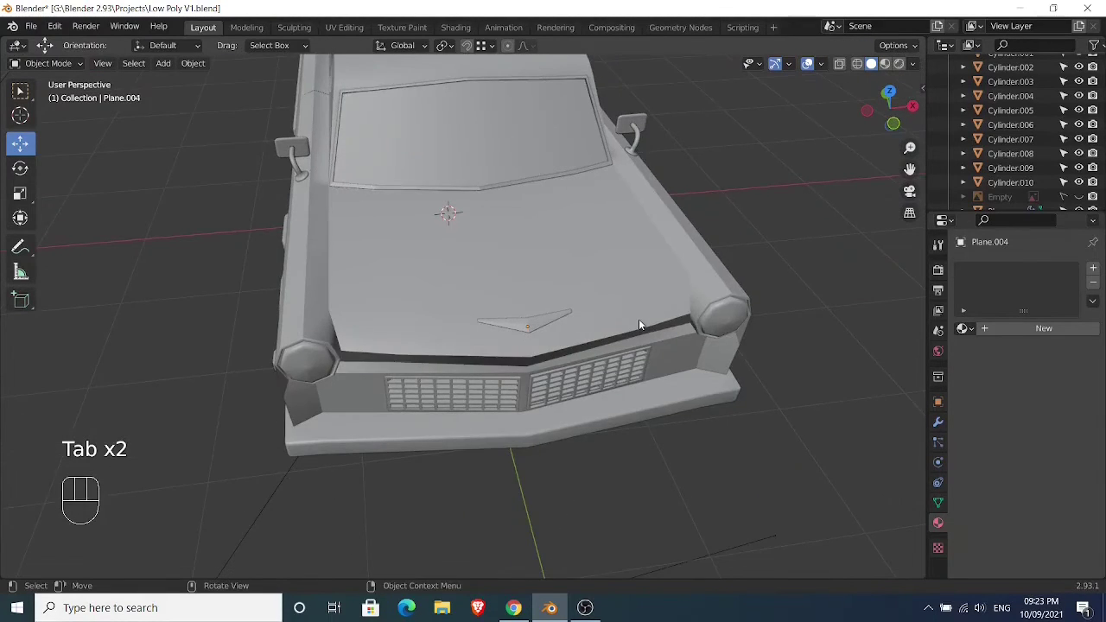
- From the top view, move the emblem about -0.021 m along X to center it on the hood
key("KP_7")
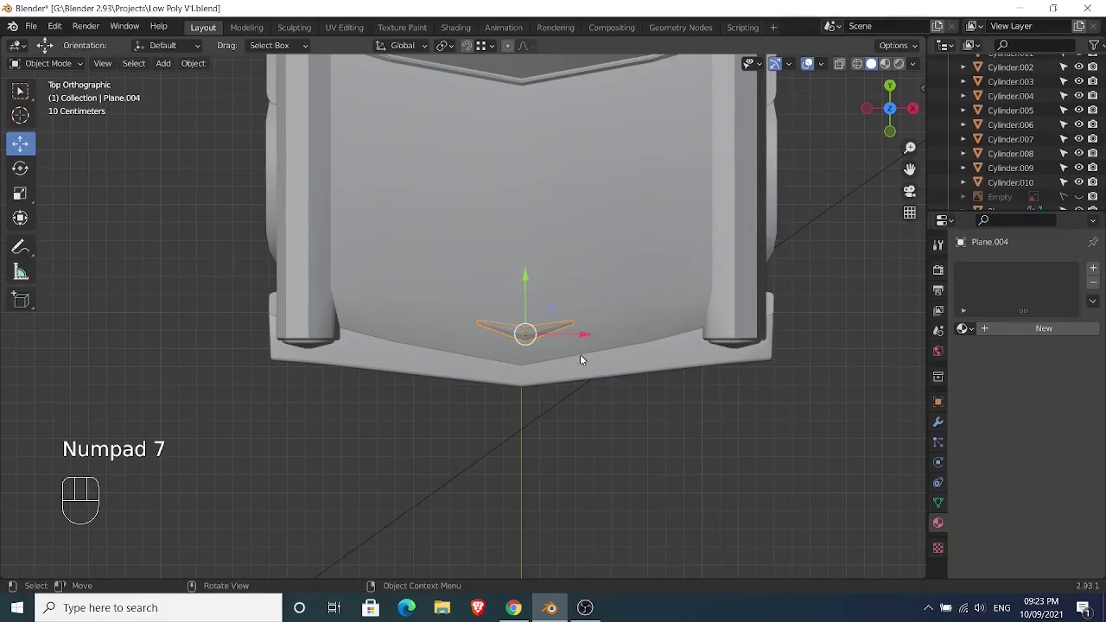
middle_click_drag(580, 359, 519, 346, "shift")
scroll(536, 354, "up", 7)
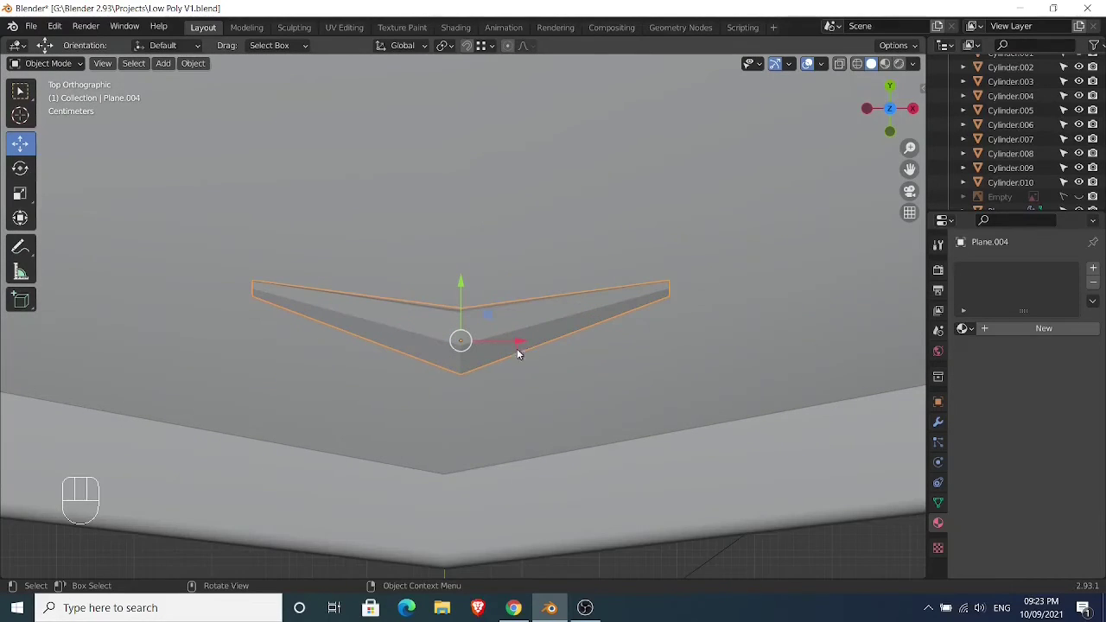
left_click_drag(517, 344, 500, 342)
scroll(501, 342, "down", 5)
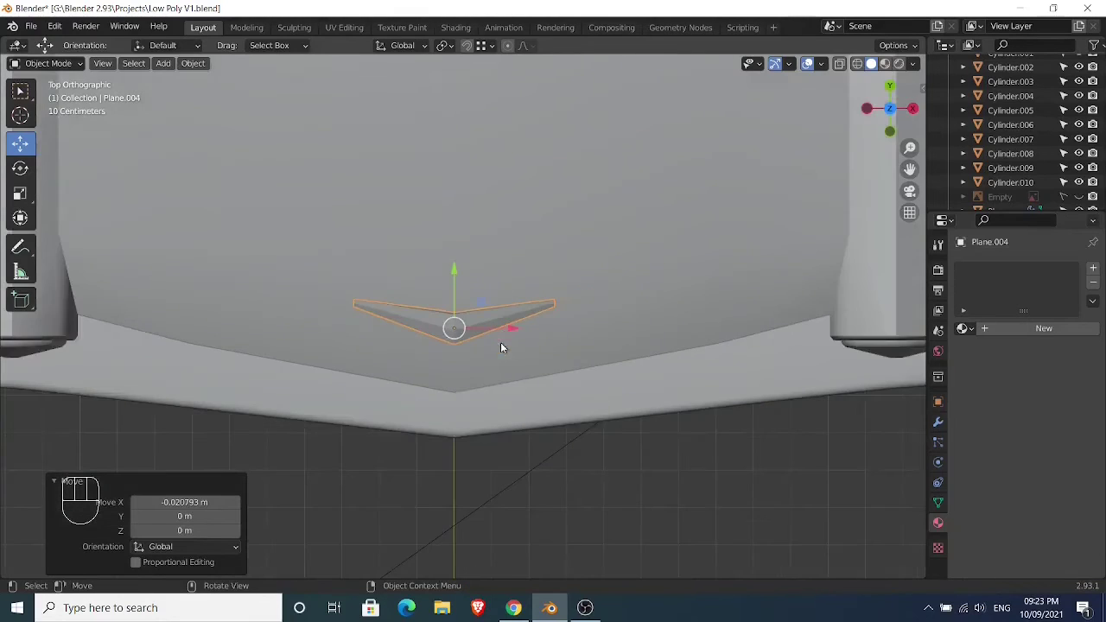
scroll(503, 343, "down", 6)
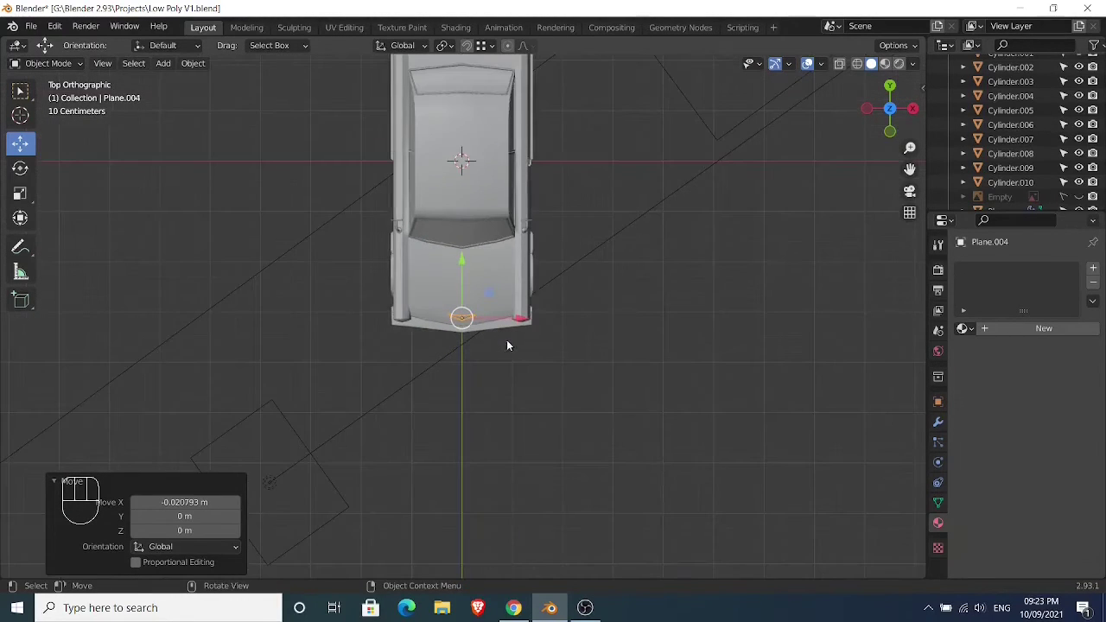
scroll(769, 339, "up", 10)
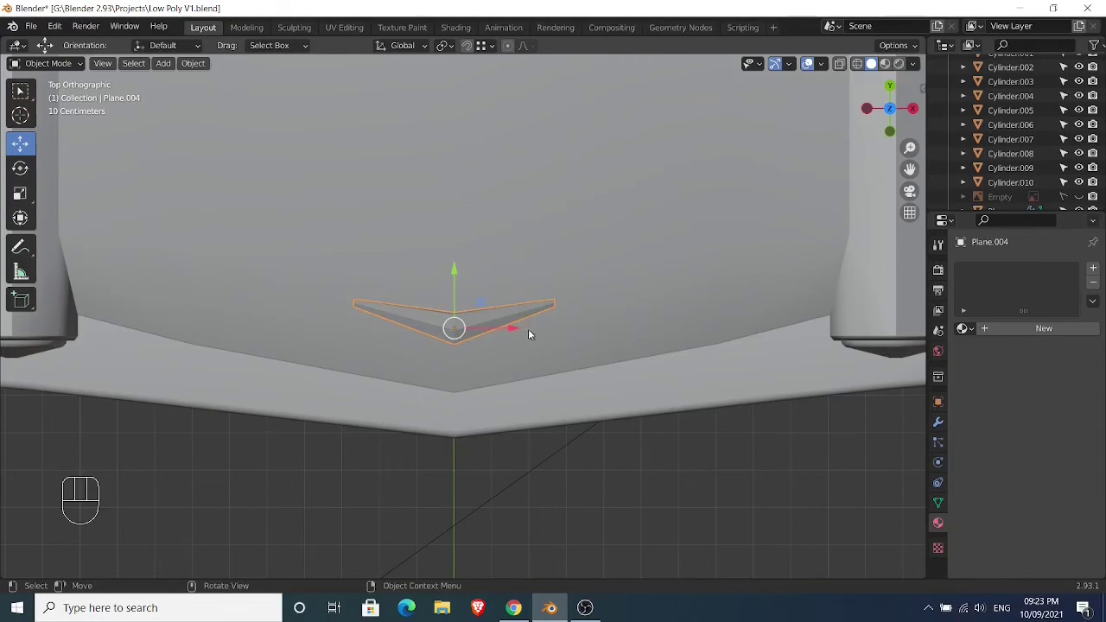
left_click_drag(516, 327, 520, 346)
- Display the car in rendered shading to check the emblem on the hood under the scene lights
middle_click_drag(520, 346, 836, 390)
key("Tab")
key("Tab")
scroll(544, 359, "down", 5)
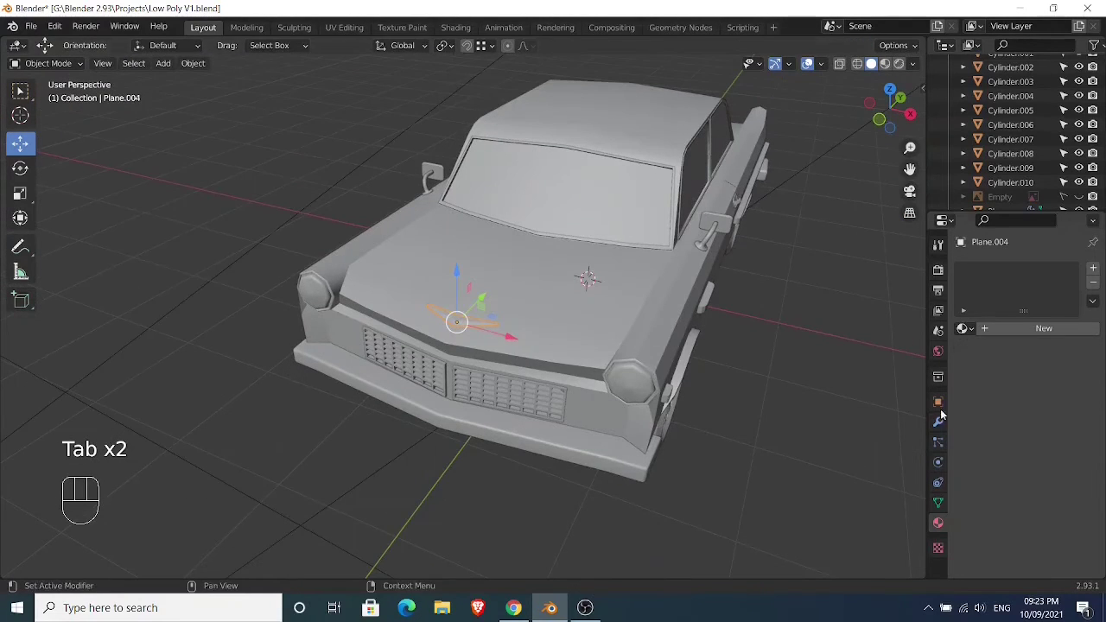
left_click_drag(890, 100, 897, 107)
left_click(898, 63)
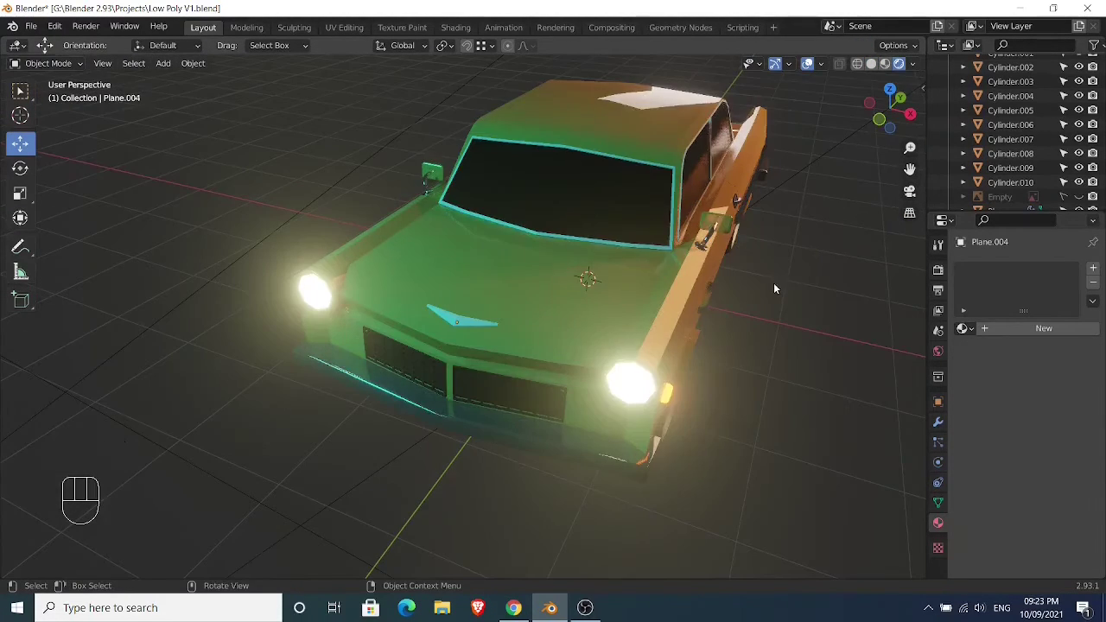
scroll(773, 282, "down", 3)
mouse_move(773, 282)
middle_mouse_down()
mouse_move(760, 309)
mouse_move(769, 312)
middle_mouse_up()
- Give the hood emblem a new material with a near-black base color and a metallic value of 0.607
left_click(462, 320)
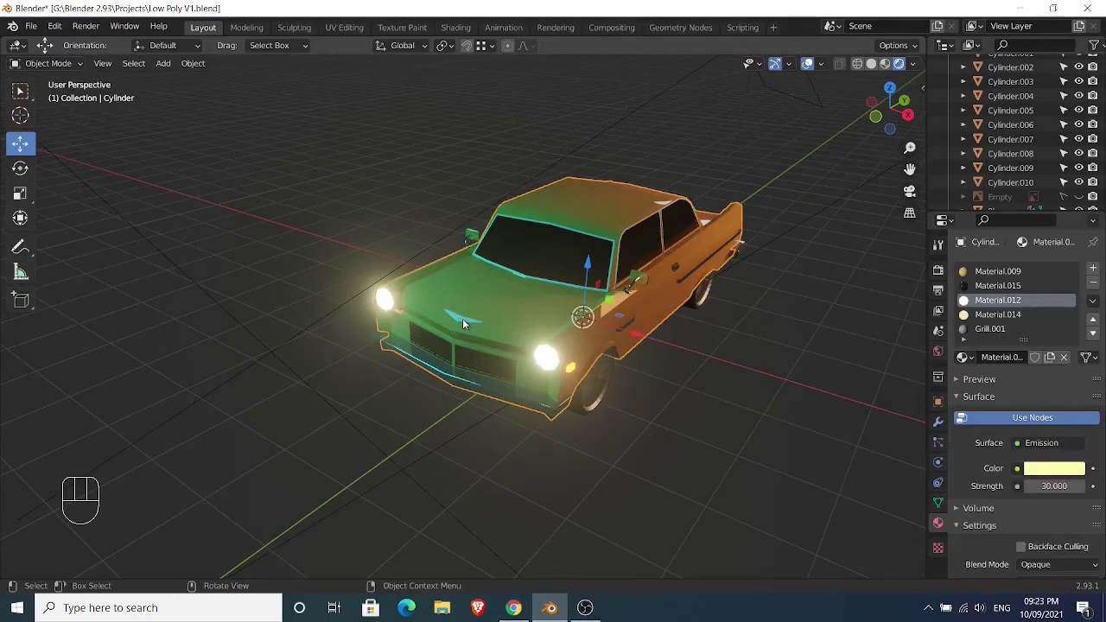
left_click(466, 320)
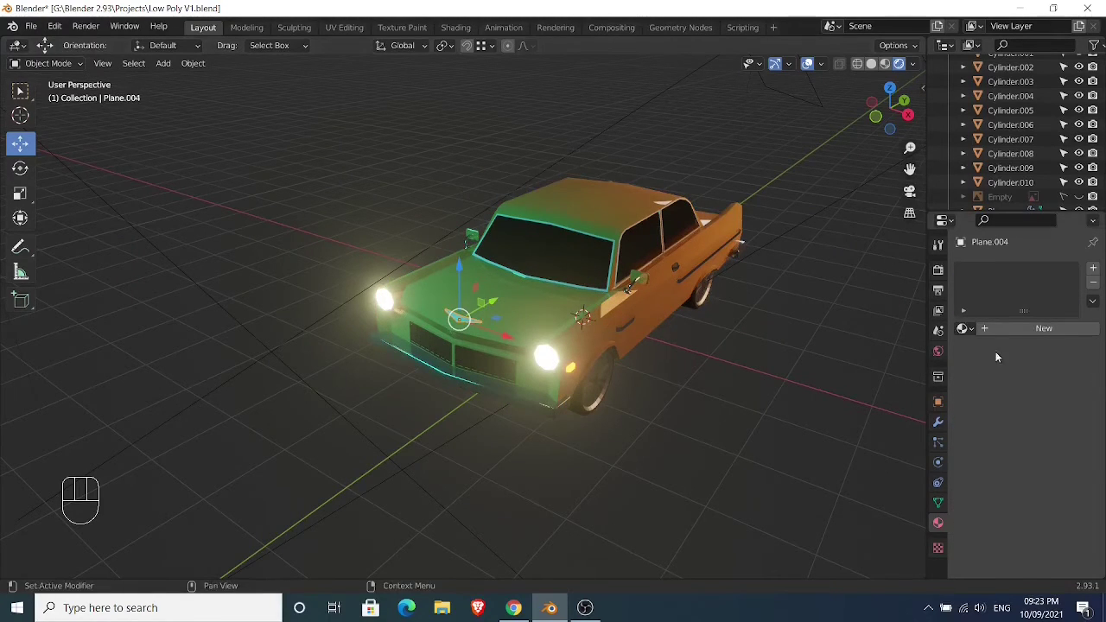
left_click(1007, 329)
left_click(1053, 475)
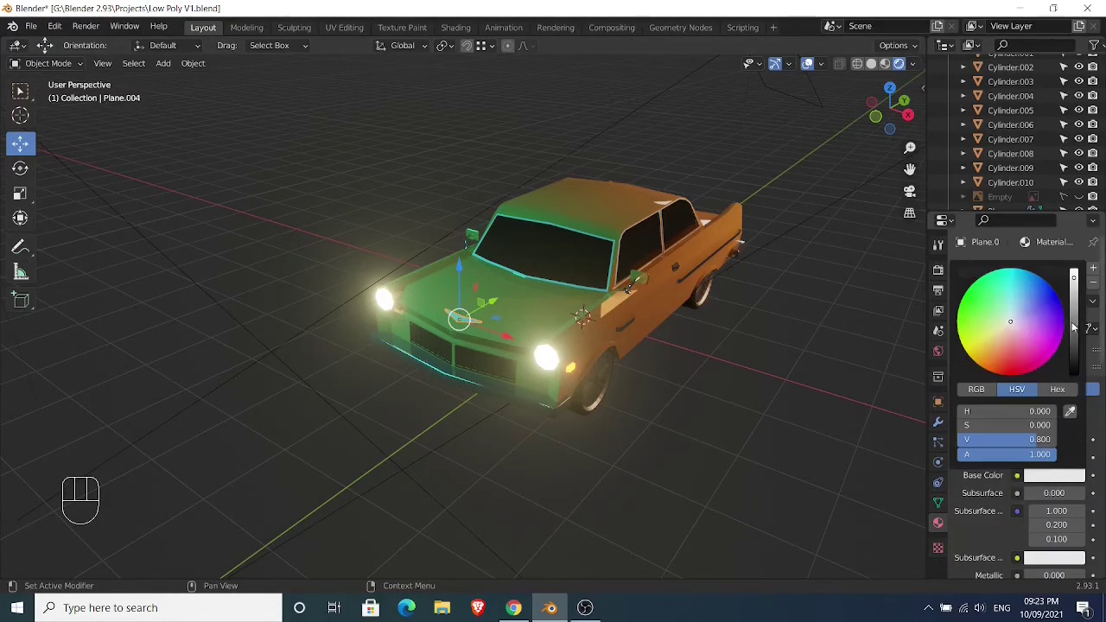
left_click_drag(1075, 278, 1074, 363)
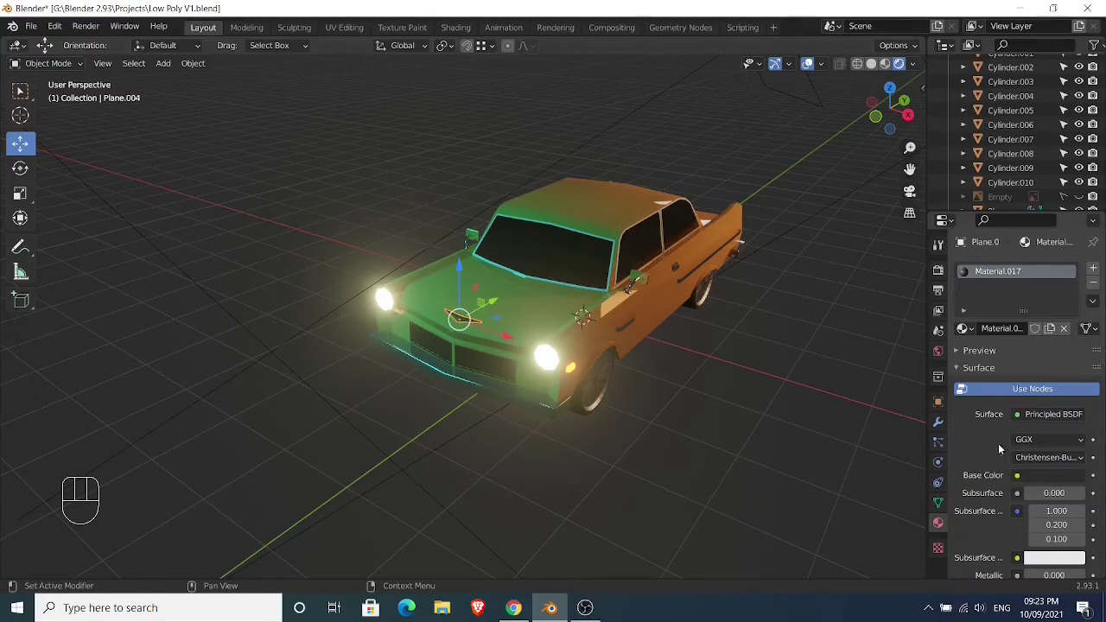
scroll(1004, 460, "down", 2)
left_click_drag(1039, 513, 1076, 513)
middle_click_drag(842, 366, 771, 422)
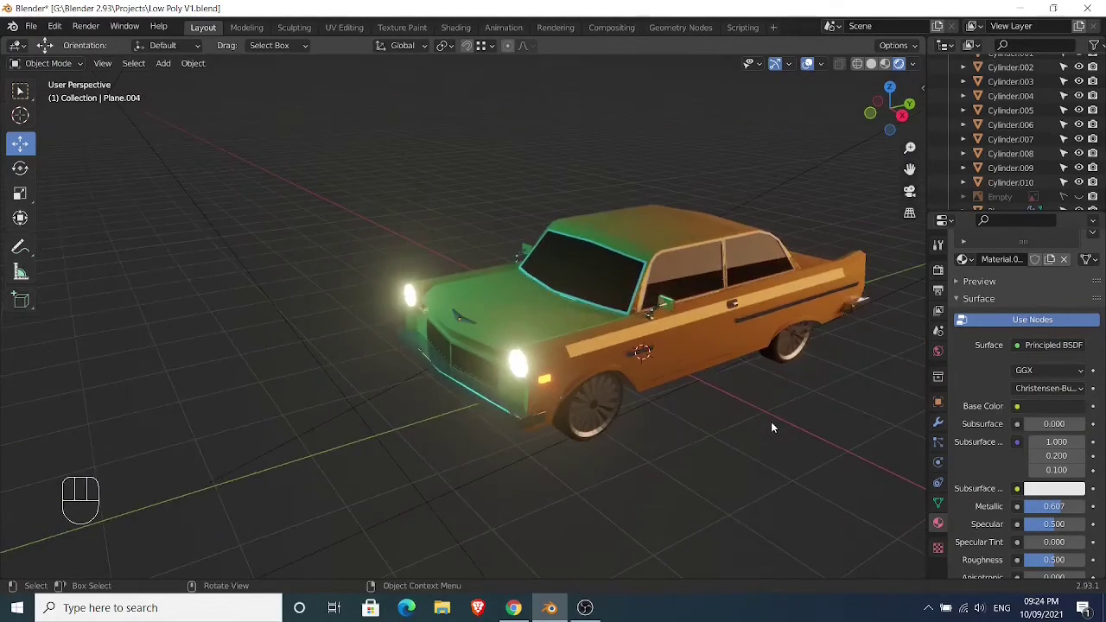
scroll(771, 421, "up", 3)
left_click(937, 421)
scroll(453, 168, "up", 3)
key("Tab")
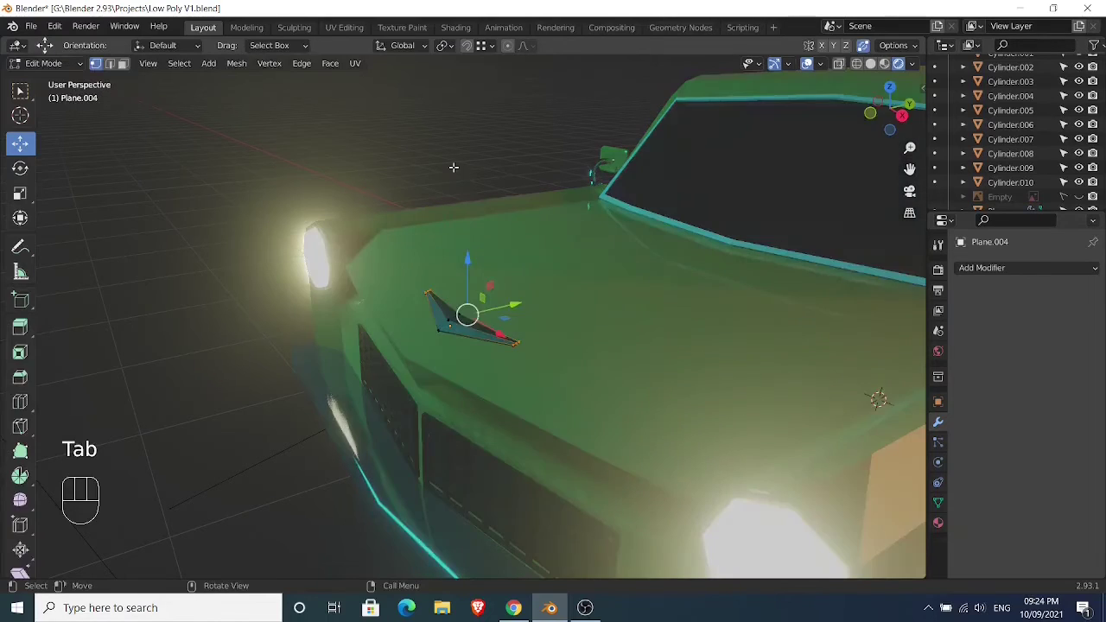
key("Tab")
scroll(453, 172, "down", 6)
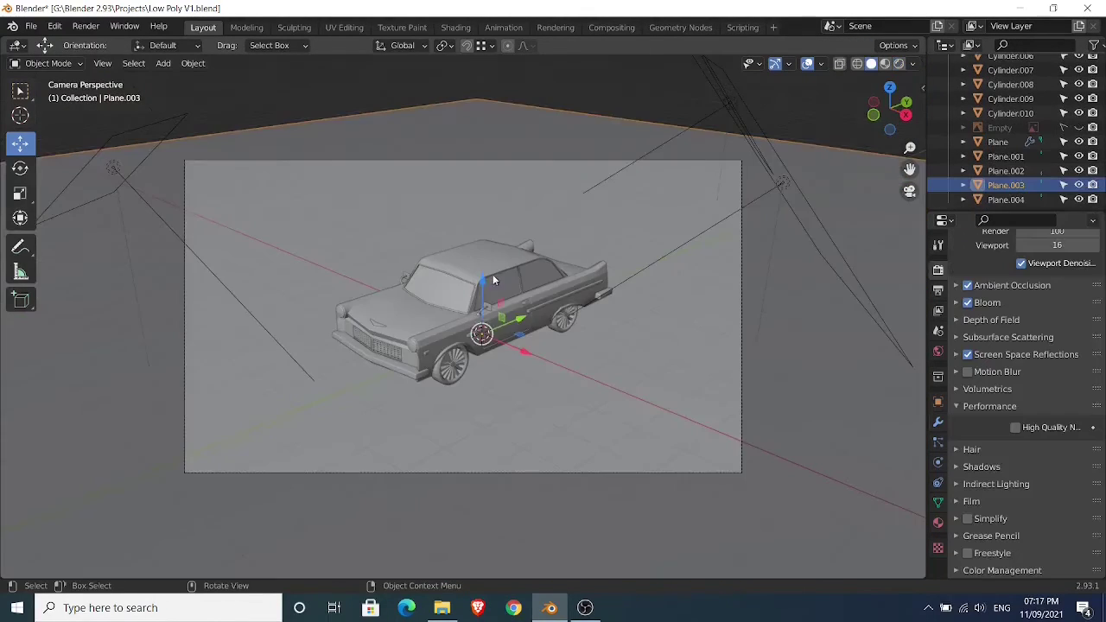
- Turn on the Face Orientation overlay for the car in the camera view
key("KP_0")
key("KP_0")
scroll(561, 241, "up", 3)
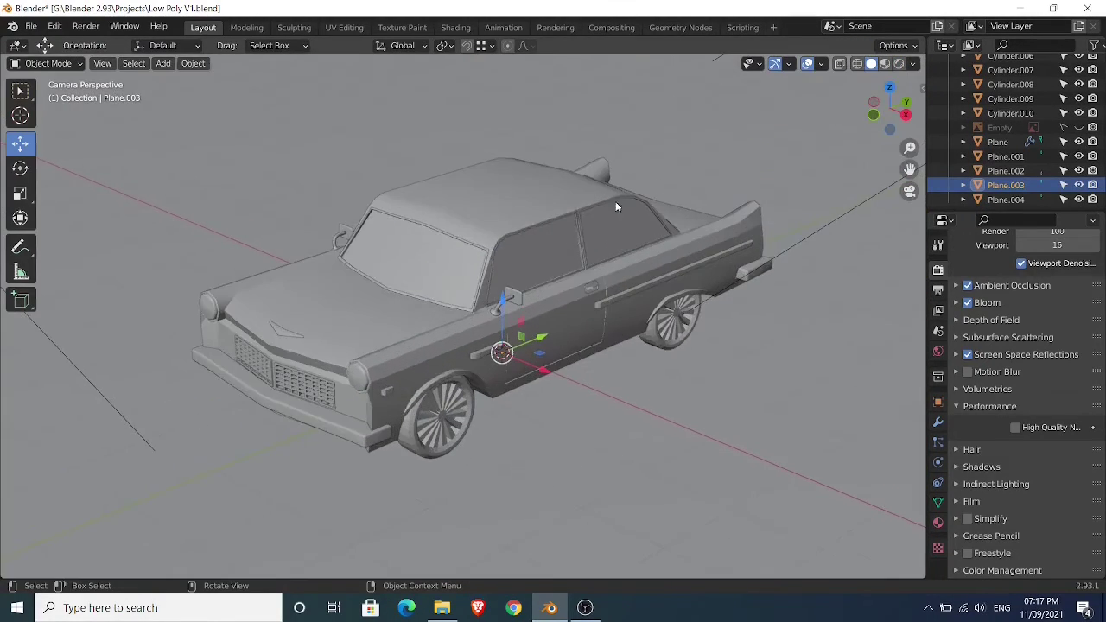
left_click(820, 64)
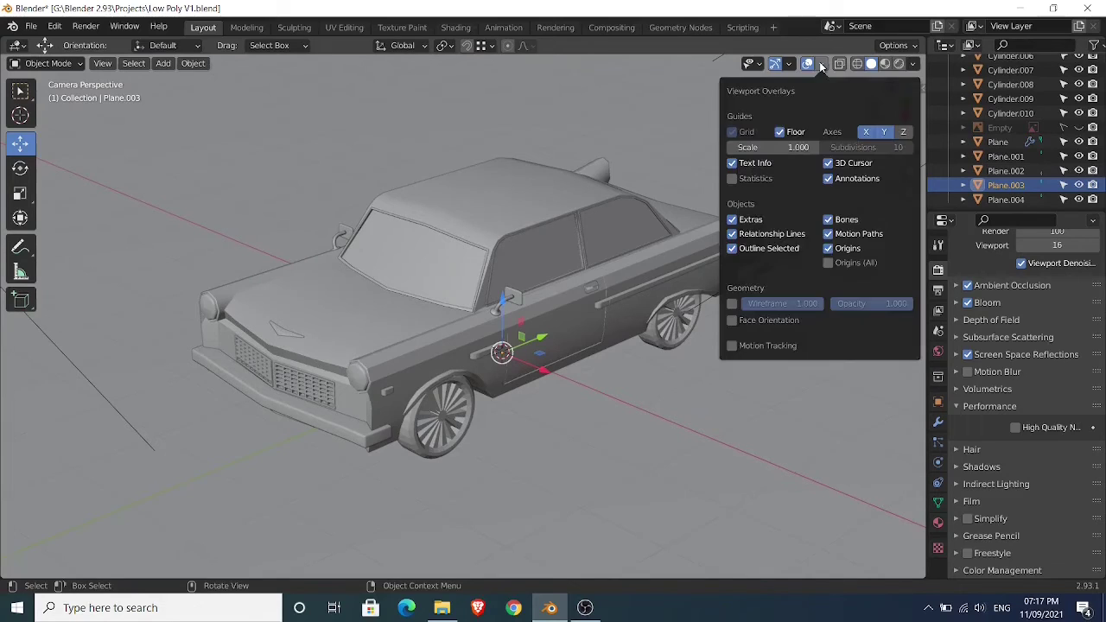
left_click(732, 320)
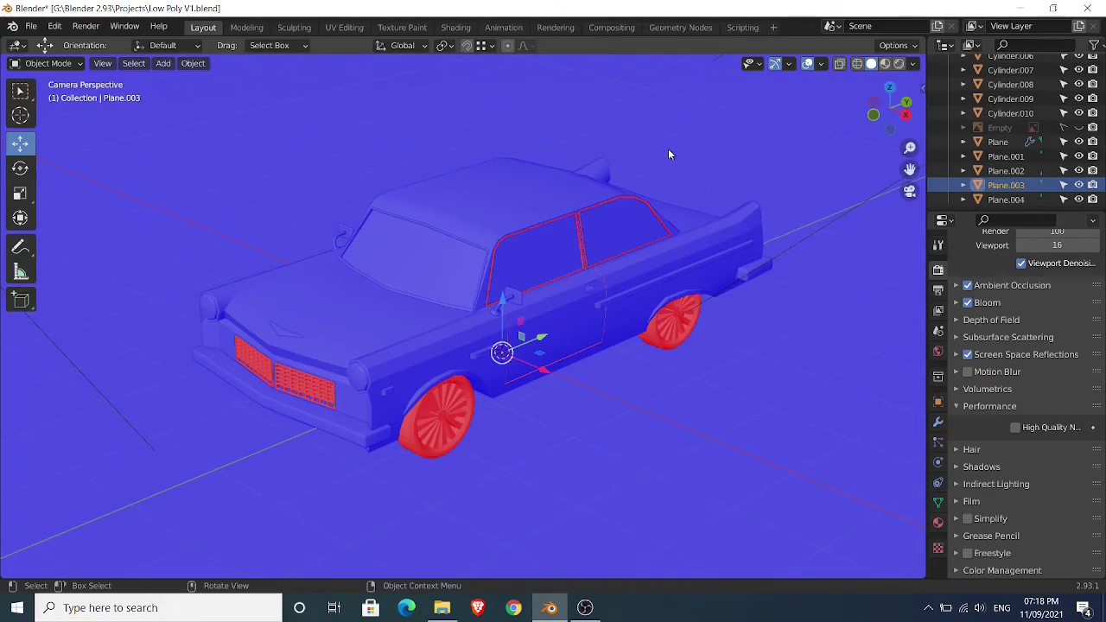
- Hide the ground plane and the main car body to expose the window frames and trim
scroll(595, 207, "up", 3)
left_click(519, 257)
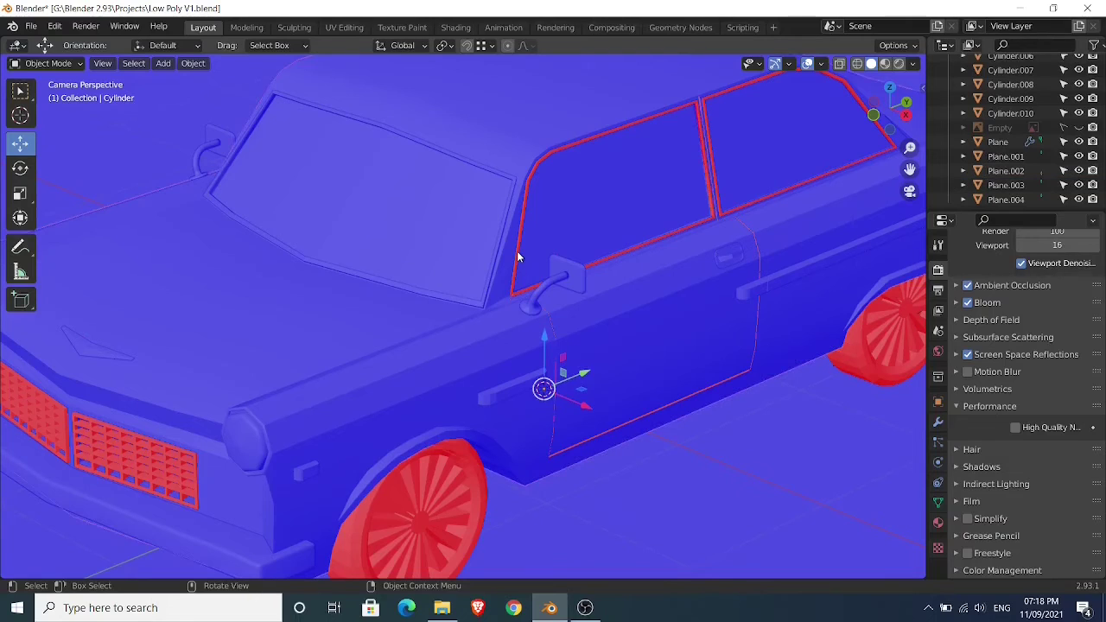
left_click(530, 131)
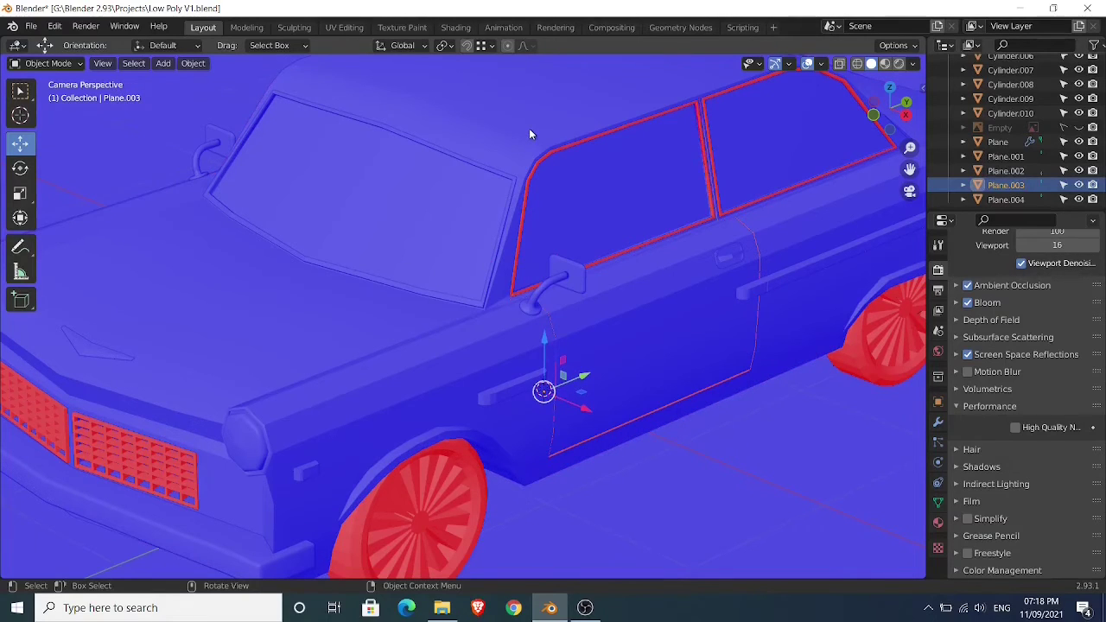
key("h")
left_click(533, 138)
key("h")
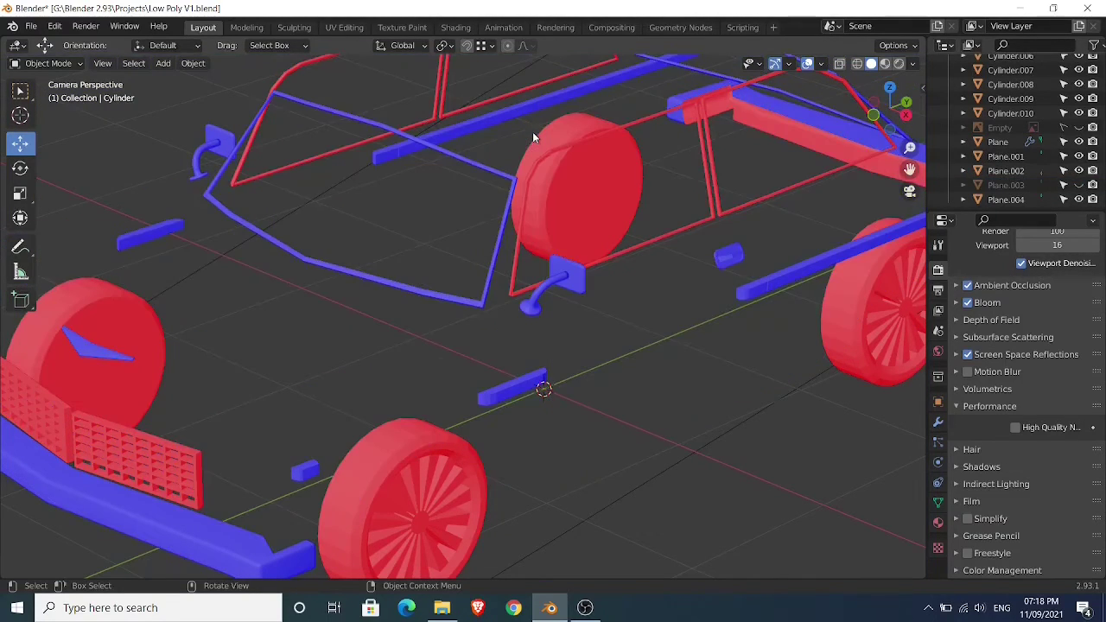
- Open the front side-window frame in Edit Mode and enable the Screencast Keys display
left_click(510, 292)
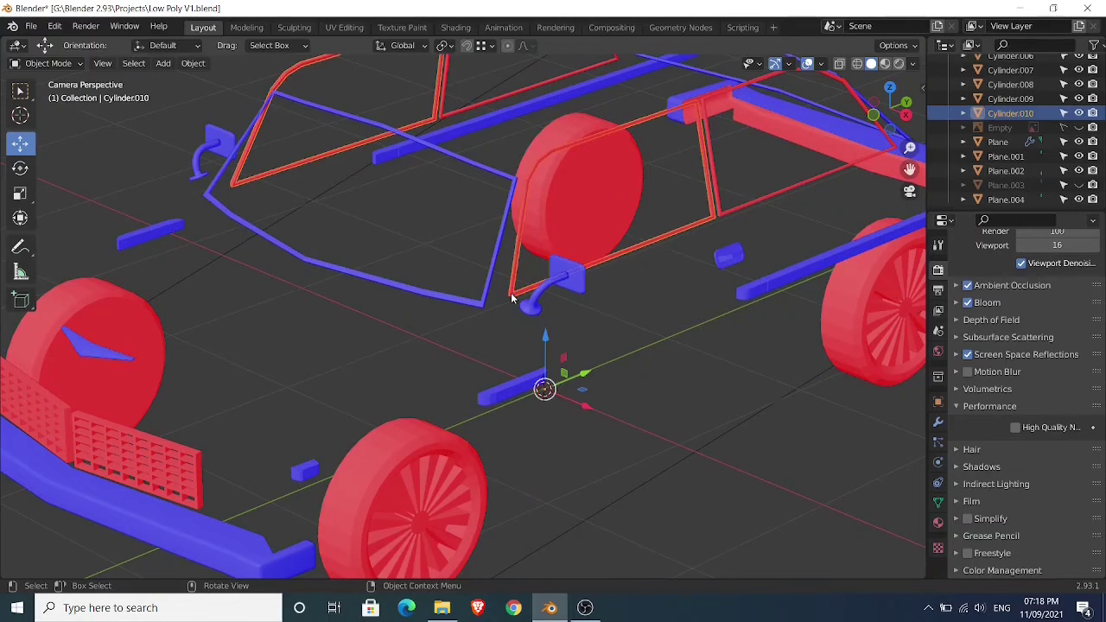
key("Tab")
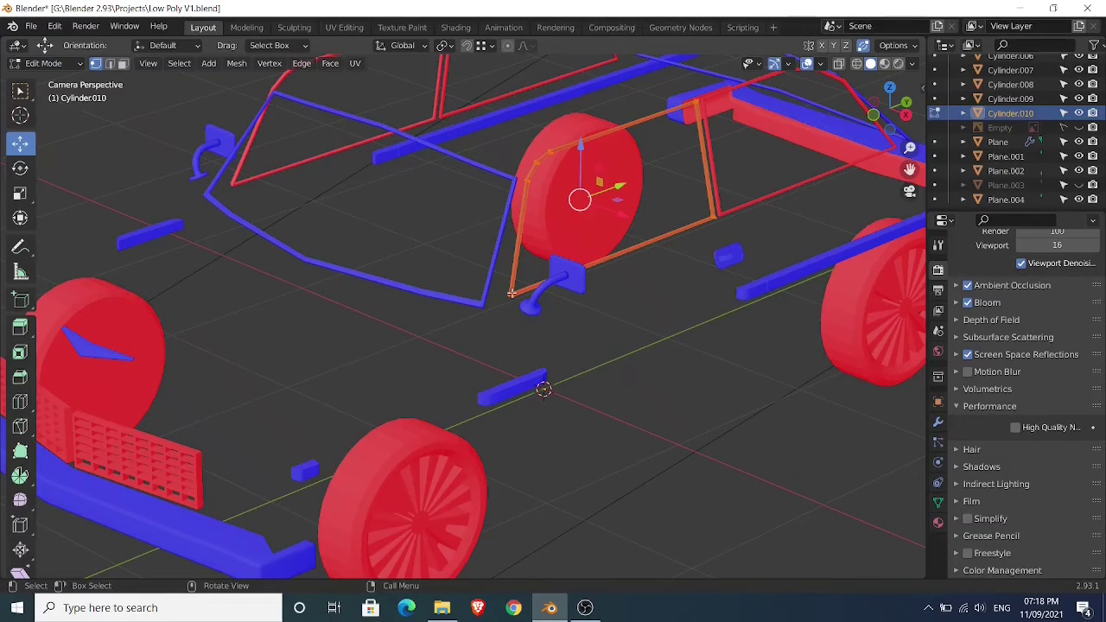
key("n")
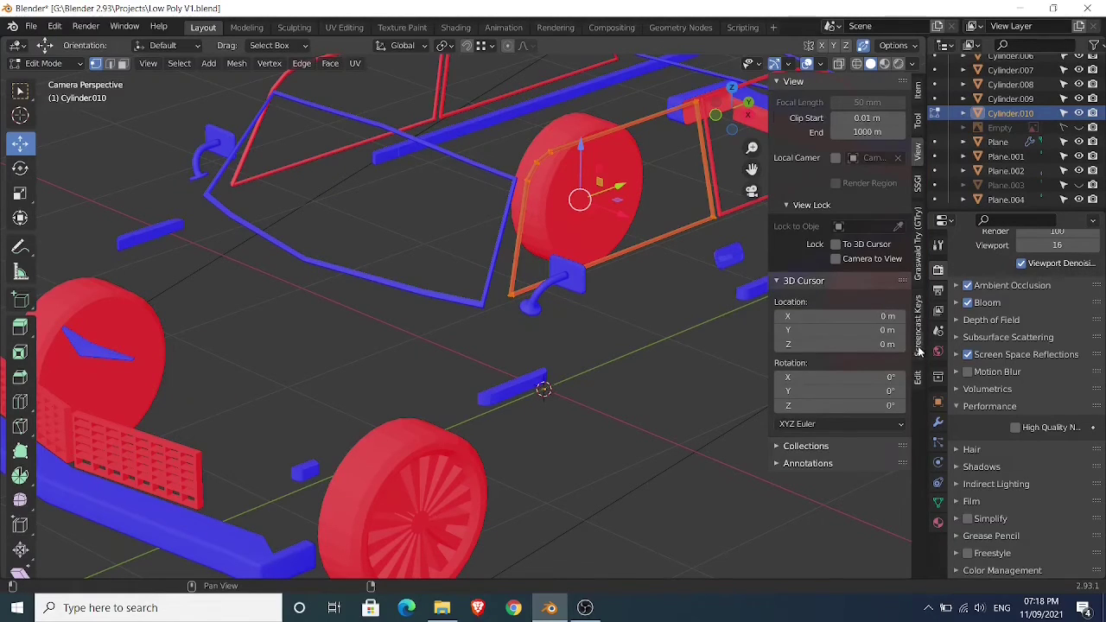
left_click(918, 342)
left_click(787, 81)
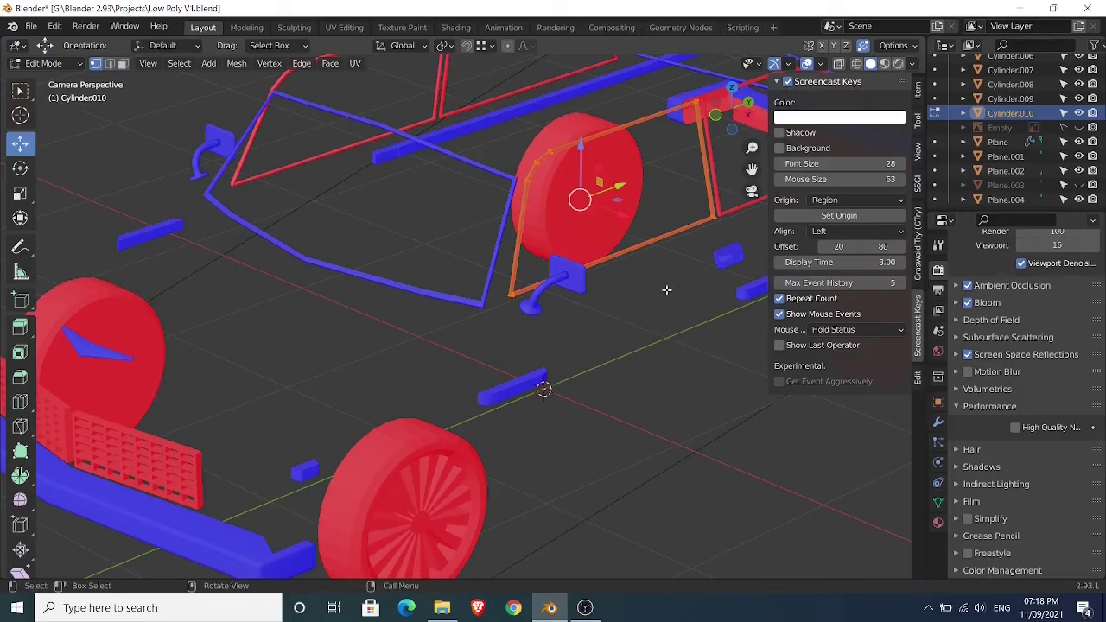
key("n")
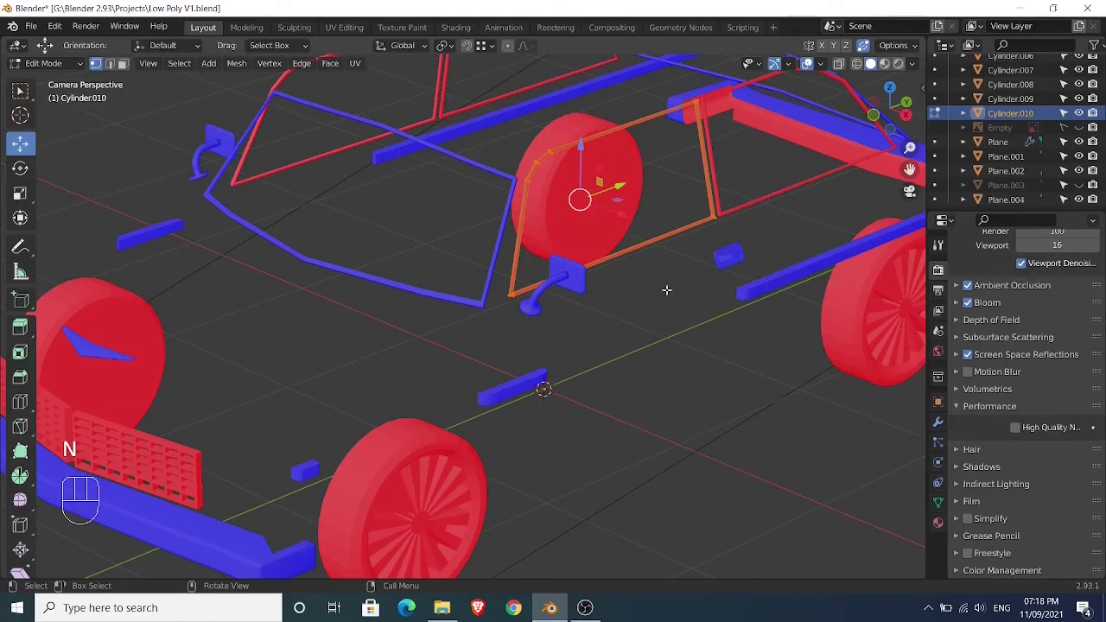
- Recalculate the normals to face outside on the front and rear side-window frames
key("a")
key("shift+n")
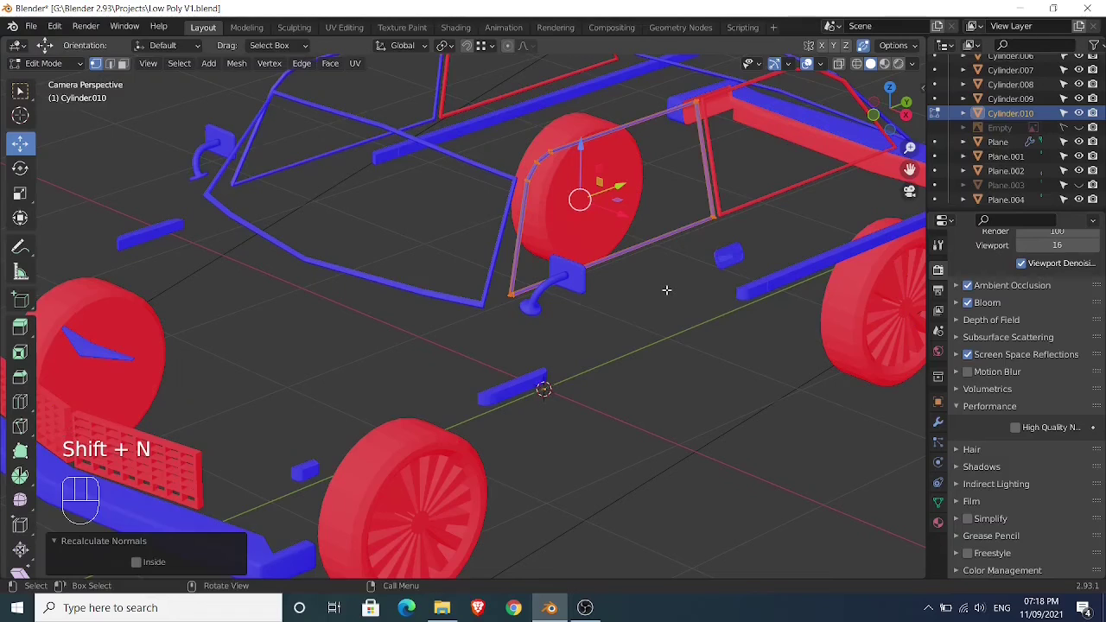
key("Tab")
left_click(724, 218)
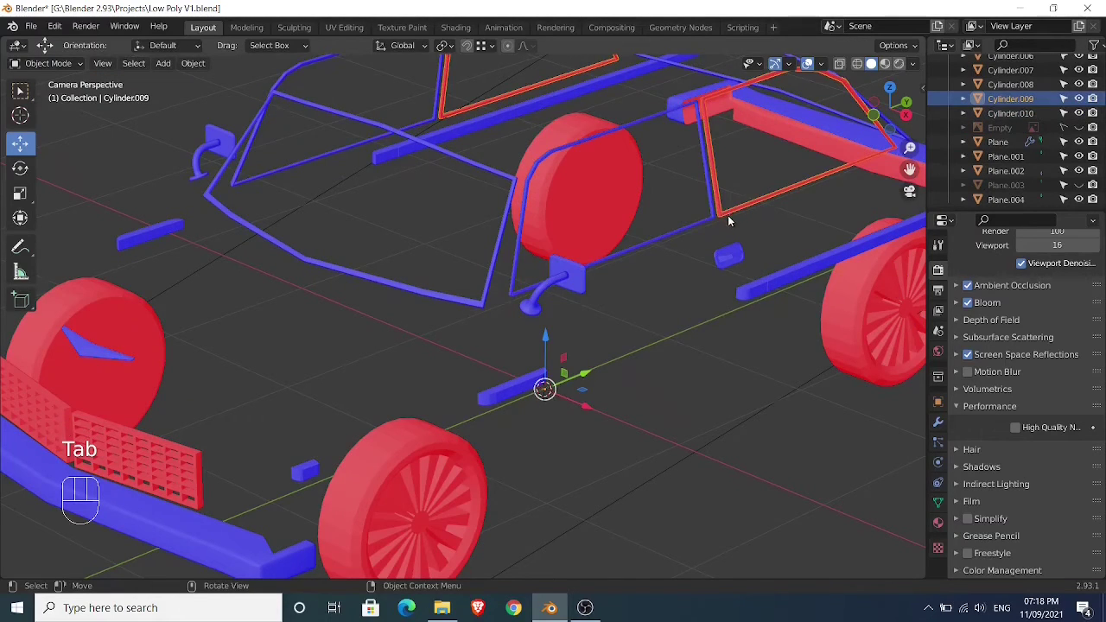
key("Tab")
key("a")
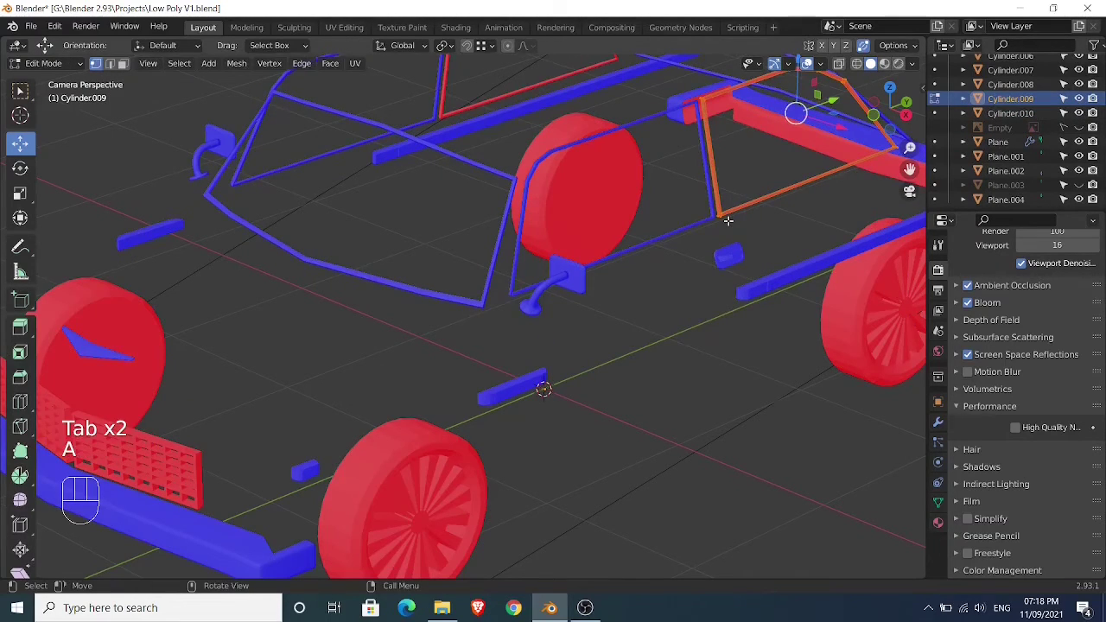
key("shift+n")
key("Tab")
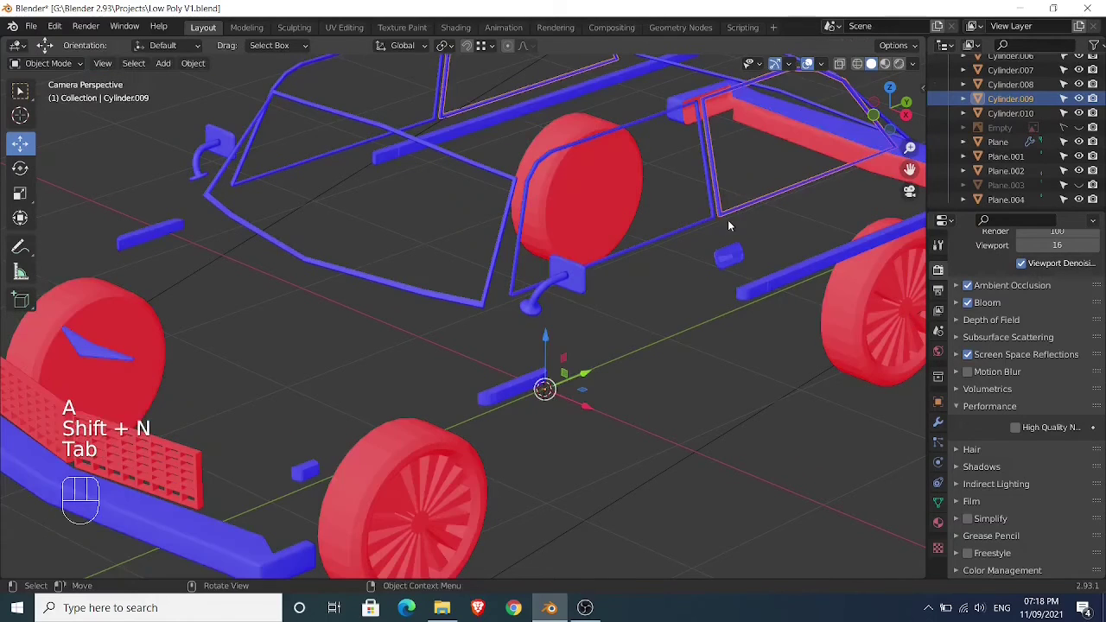
- Recalculate the normals to face outside on the whole wheel mesh
scroll(725, 226, "down", 3)
left_click(434, 401)
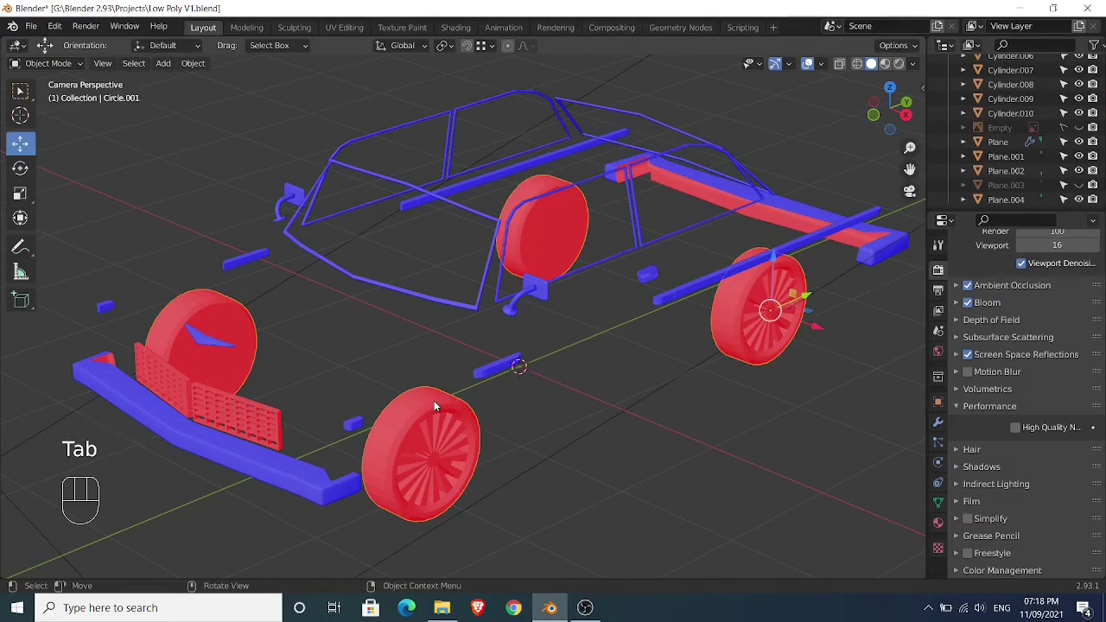
key("Tab")
key("a")
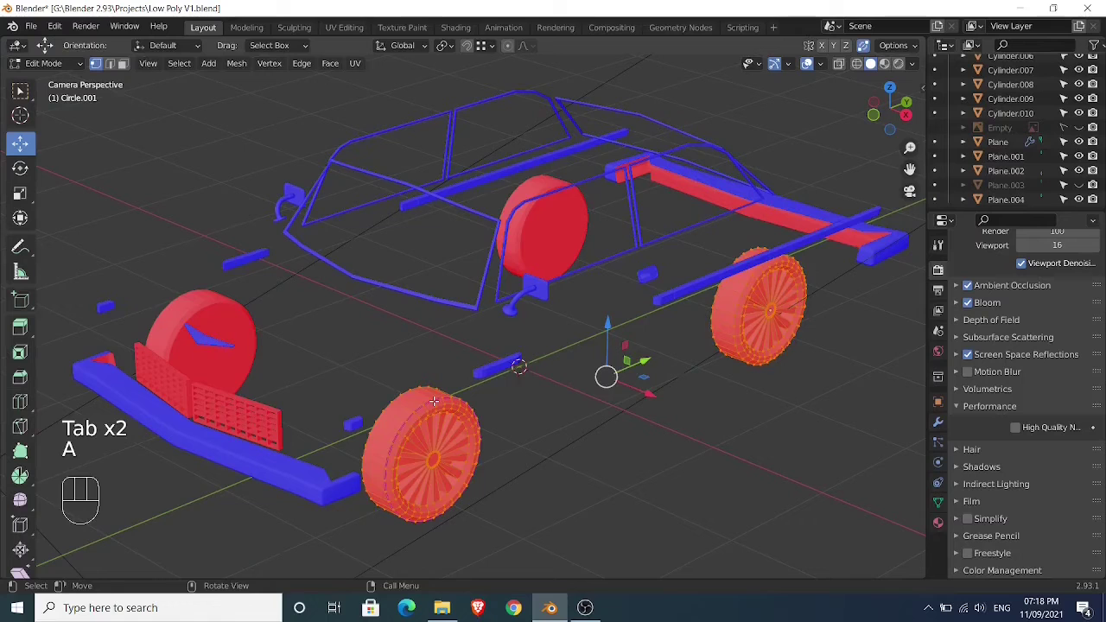
key("shift+n")
key("Tab")
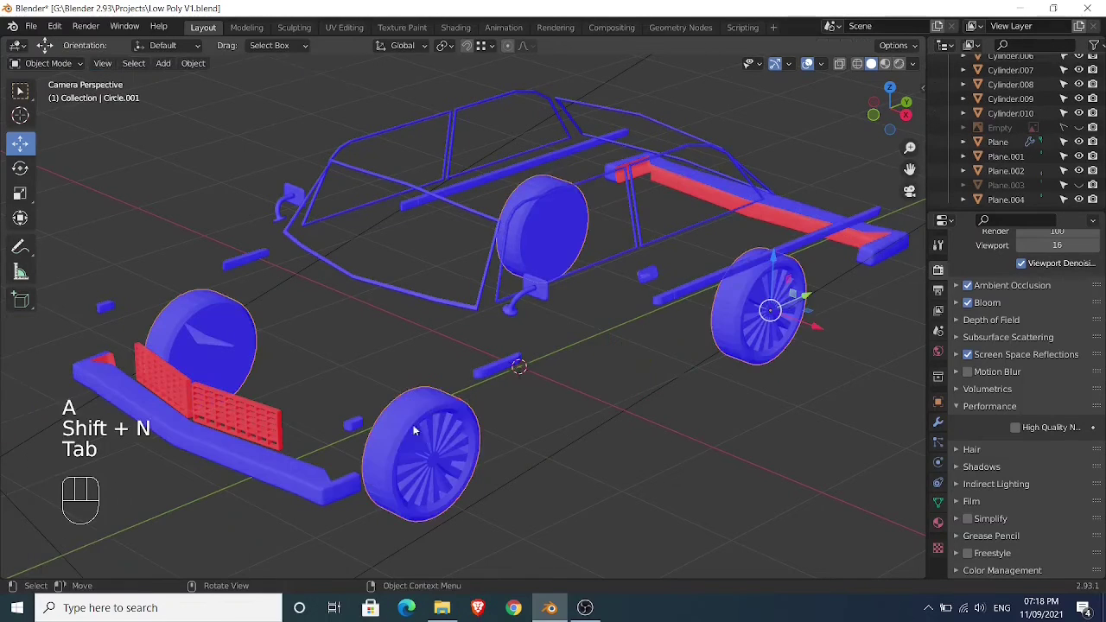
- Recalculate the normals to face outside on the whole front grille mesh
left_click(276, 435)
key("Tab")
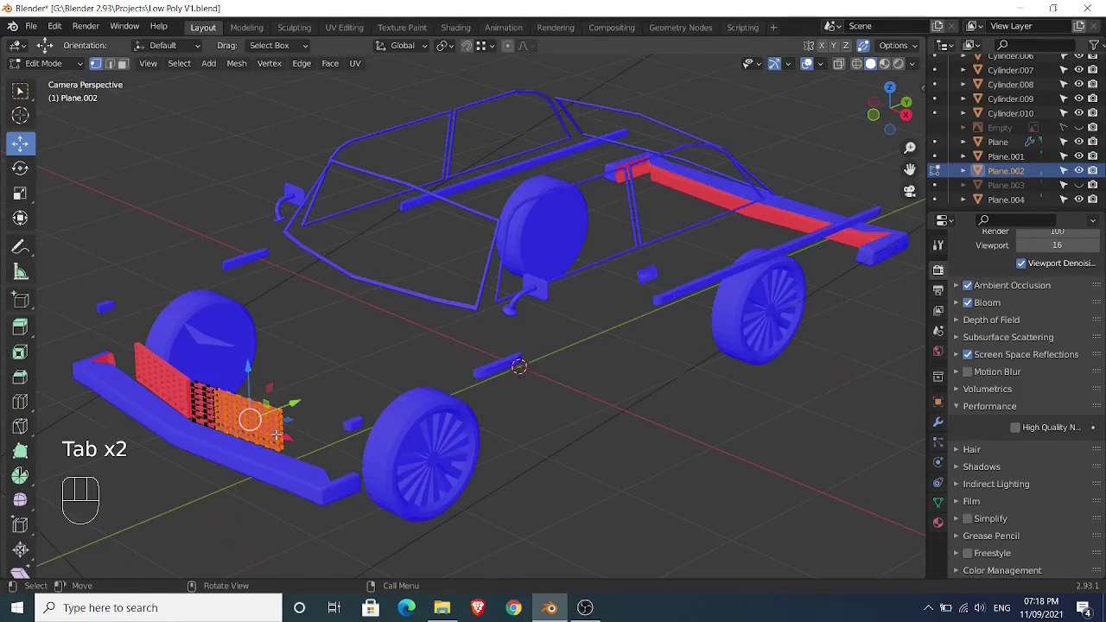
key("a")
key("shift+n")
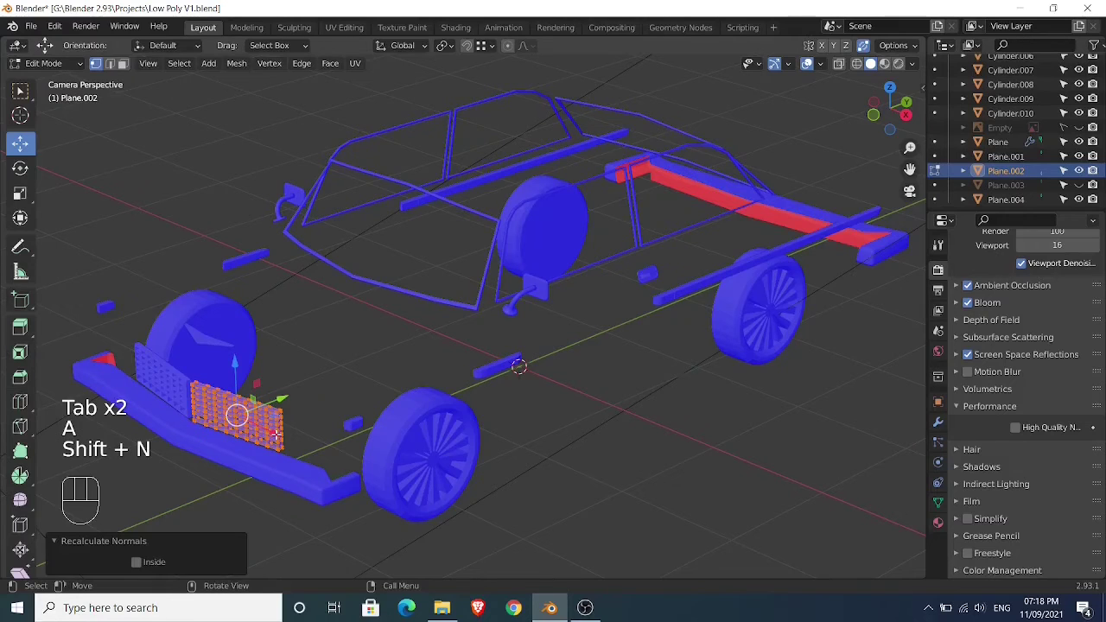
key("Tab")
scroll(800, 225, "down", 8)
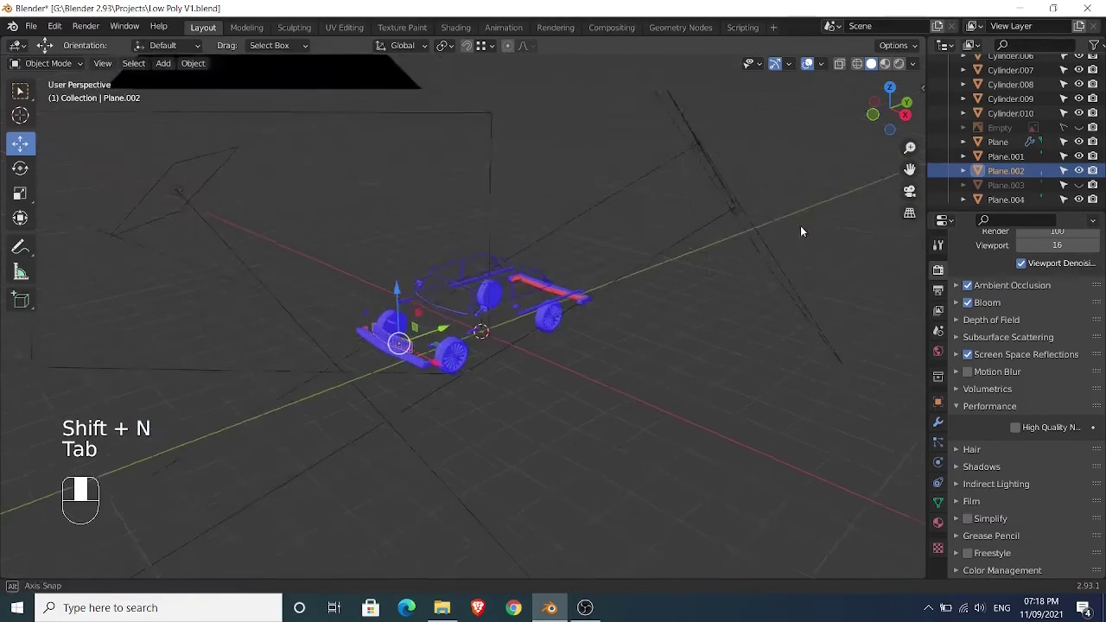
middle_click_drag(798, 225, 591, 204)
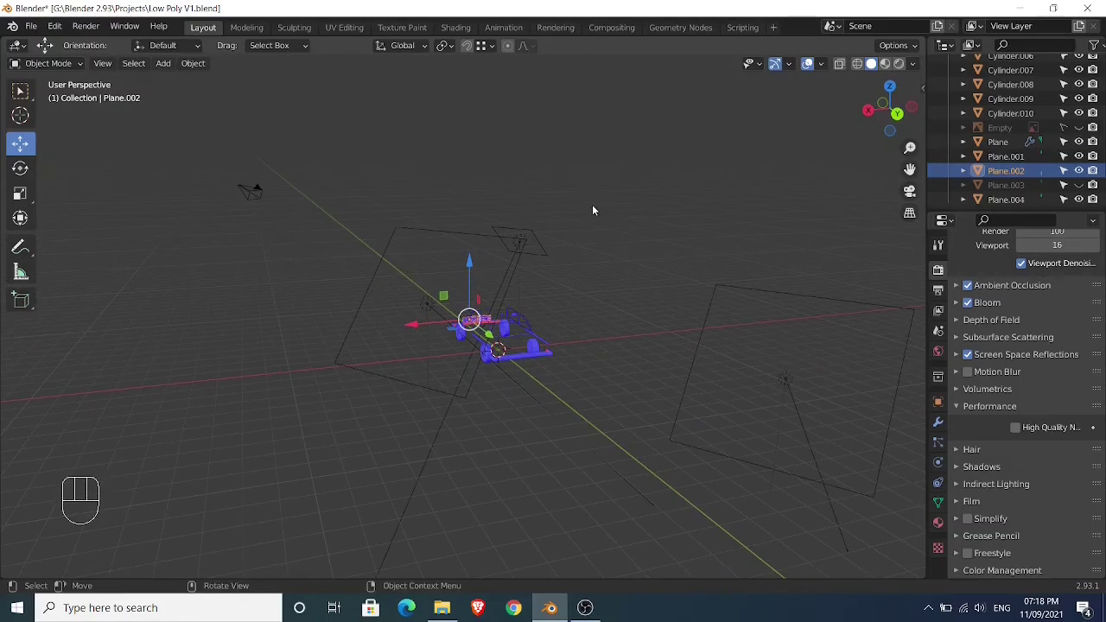
key("alt+h")
left_click(587, 254)
left_click(542, 343)
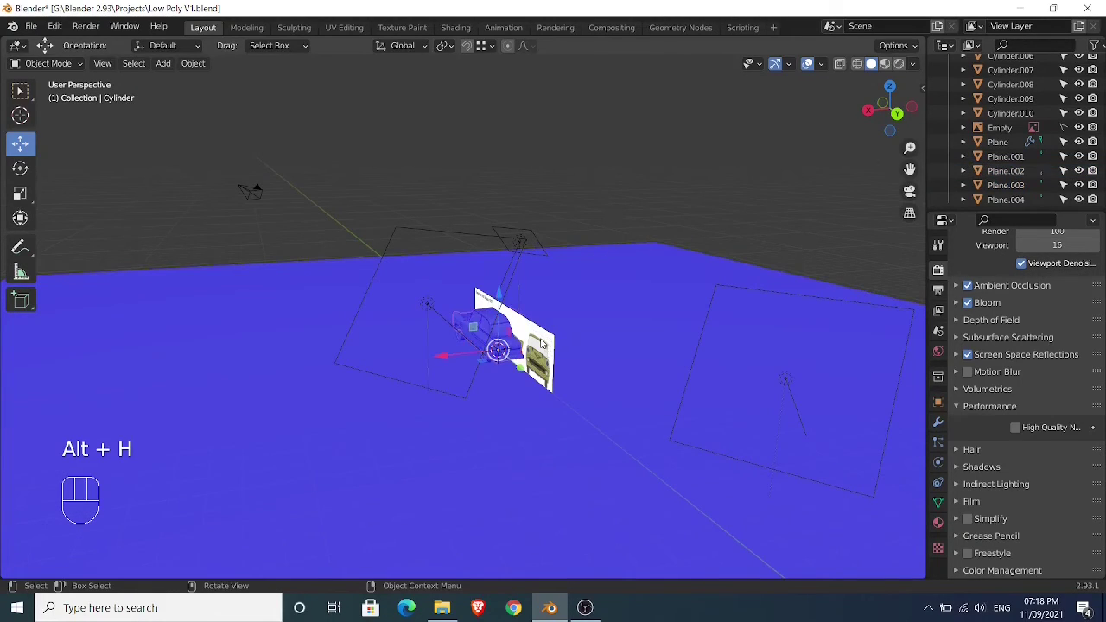
key("h")
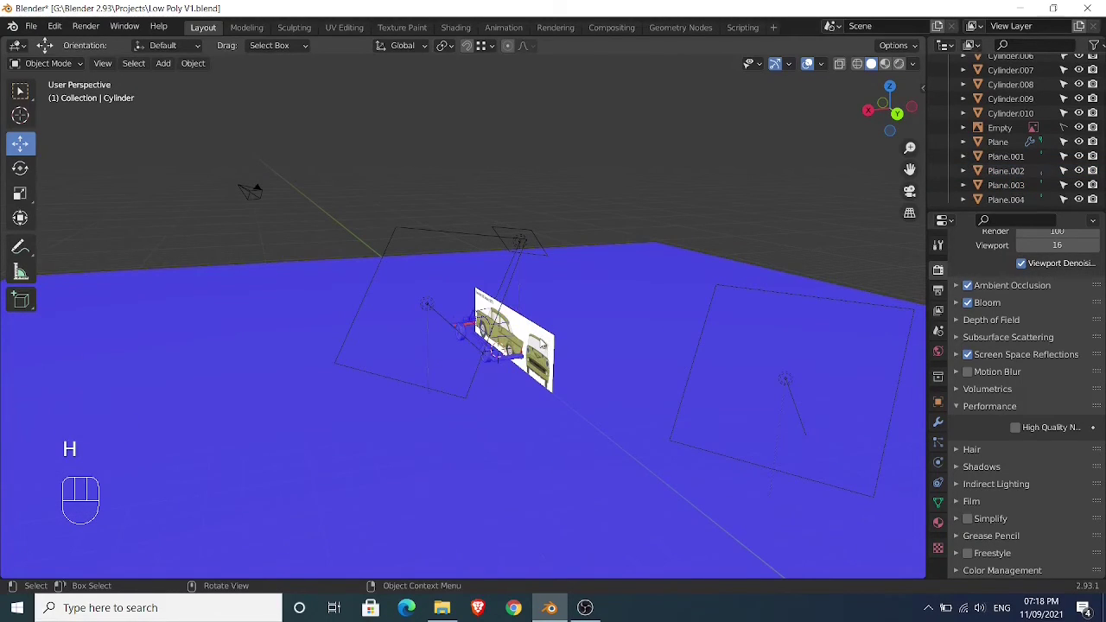
left_click(540, 348)
key("h")
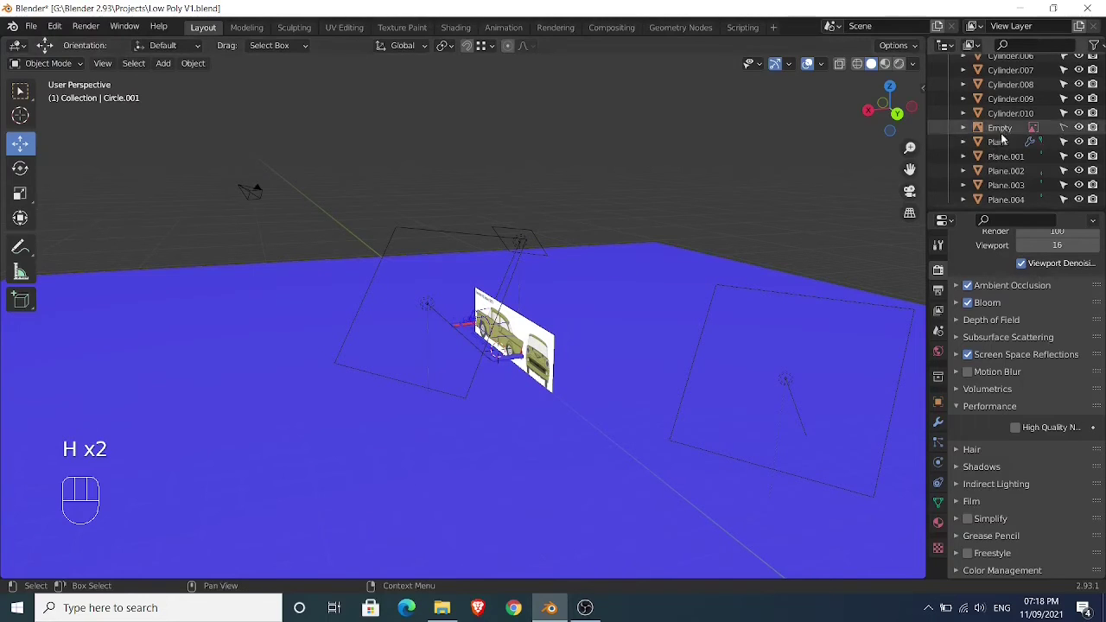
left_click(1080, 128)
scroll(582, 325, "up", 4)
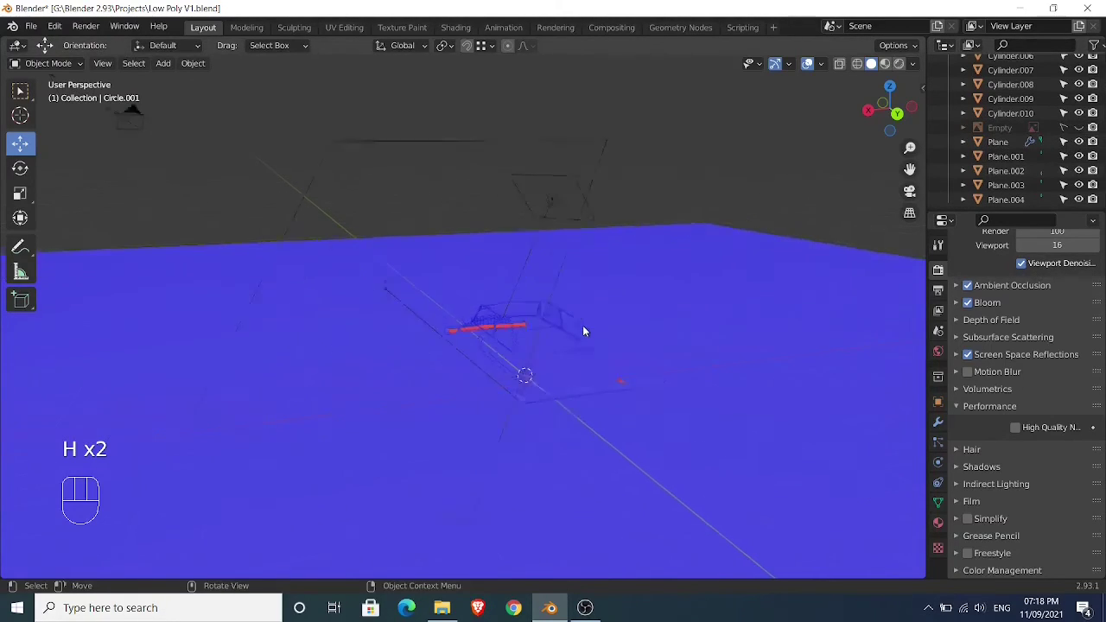
key("alt")
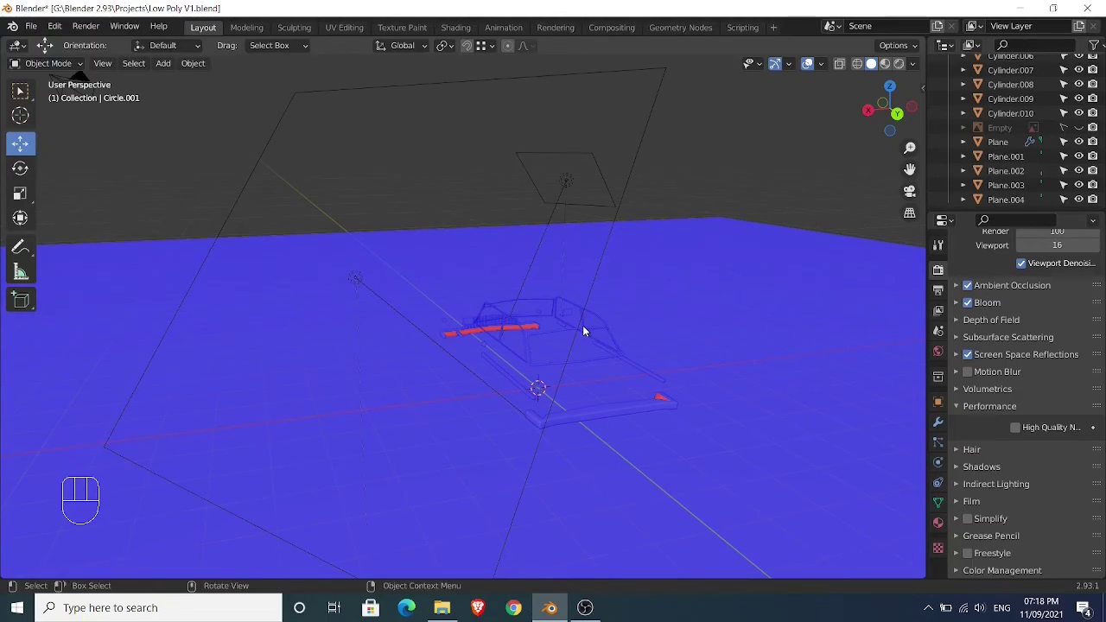
- Reveal all hidden objects and delete the reference image empty
key("alt+h")
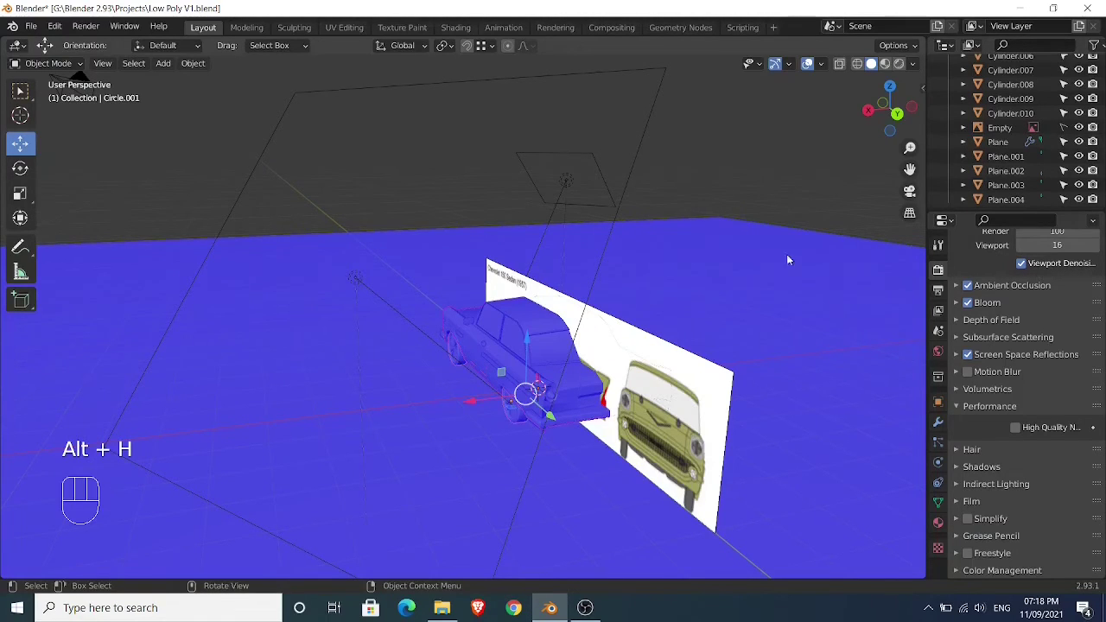
left_click(1009, 128)
key("x")
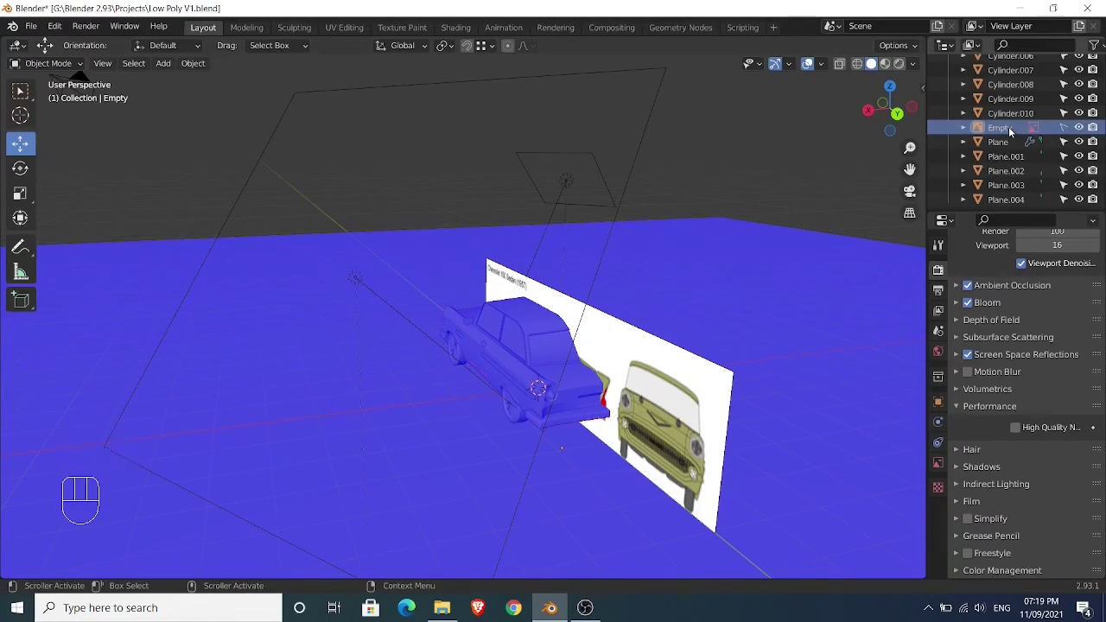
- Hide the car body and ground plane to inspect the remaining parts' face orientation, and reveal everything again
middle_click_drag(660, 260, 577, 250)
left_click(498, 263)
key("h")
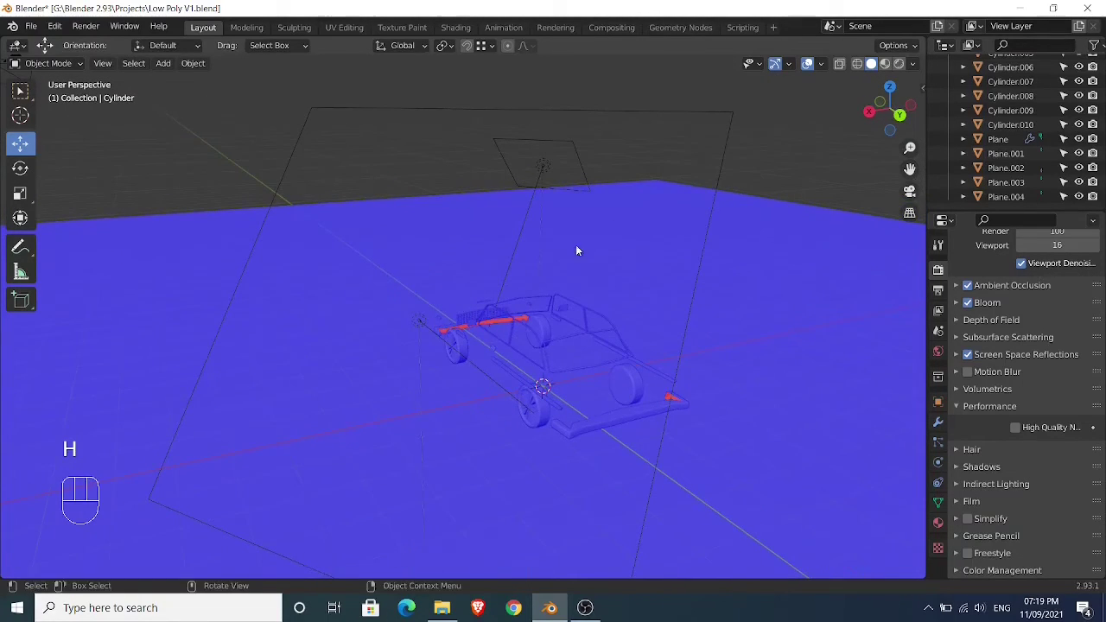
left_click(775, 265)
key("h")
mouse_move(775, 265)
middle_mouse_down()
mouse_move(629, 291)
mouse_move(796, 279)
mouse_move(762, 276)
middle_mouse_up()
key("alt+h")
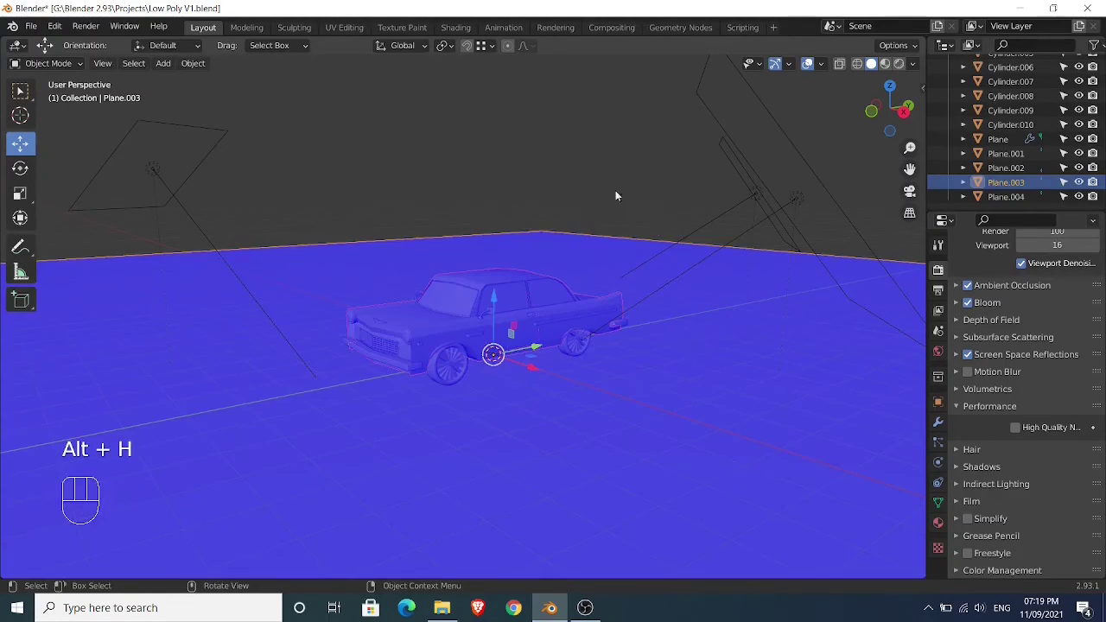
- Deselect everything and turn off the Face Orientation overlay
left_click(611, 181)
scroll(607, 172, "up", 3)
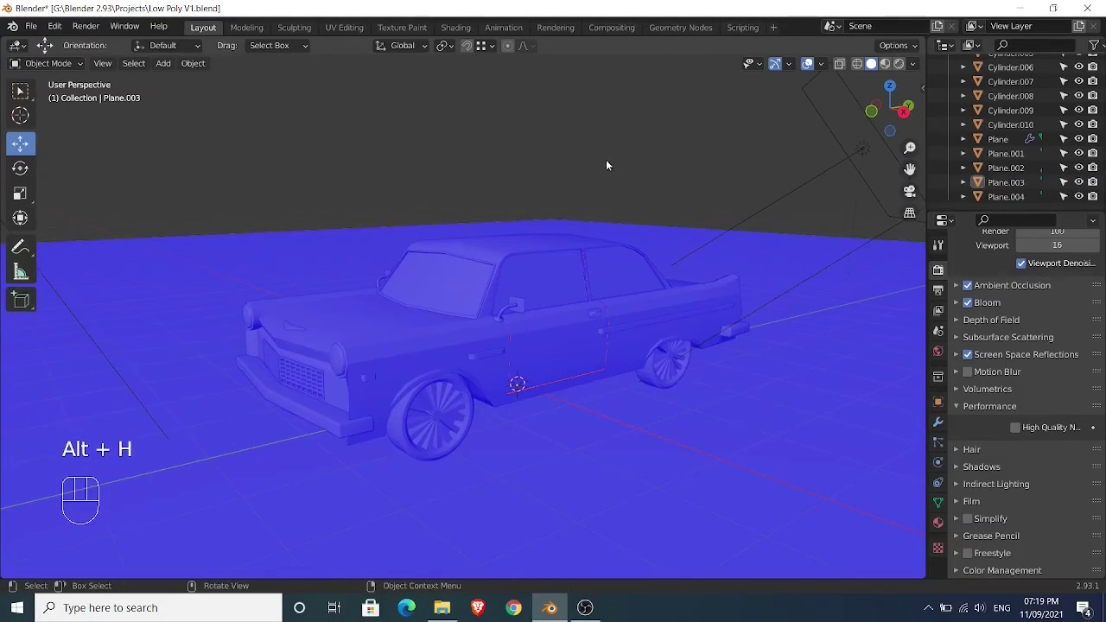
left_click(821, 64)
left_click(728, 321)
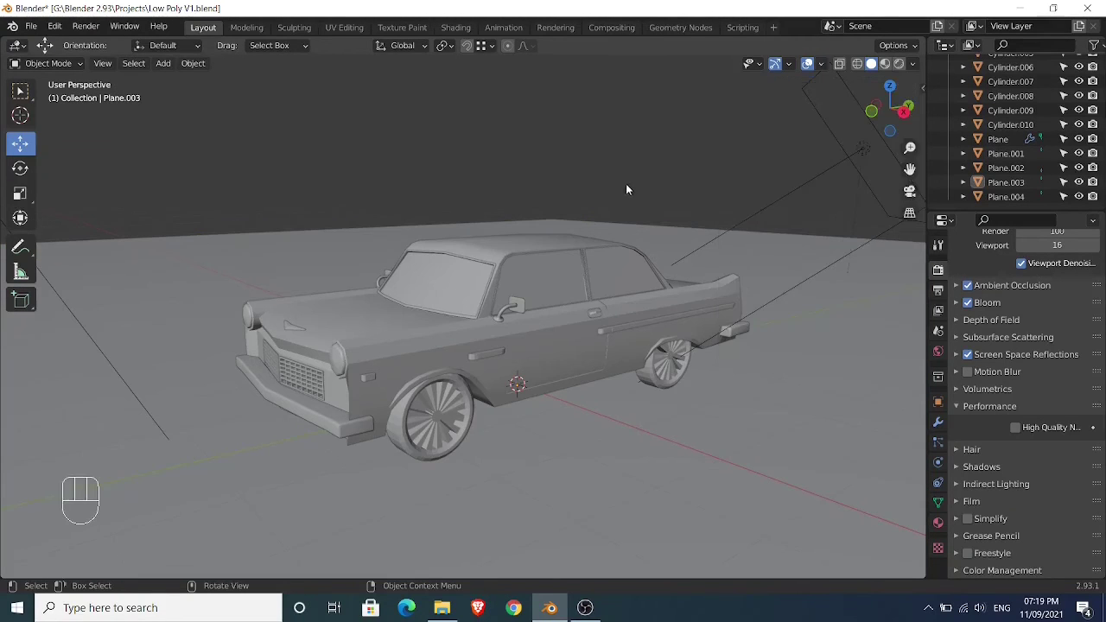
- Show the car through the camera in Rendered shading with the overlays and gizmos turned off
scroll(624, 162, "down", 2)
key("KP_0")
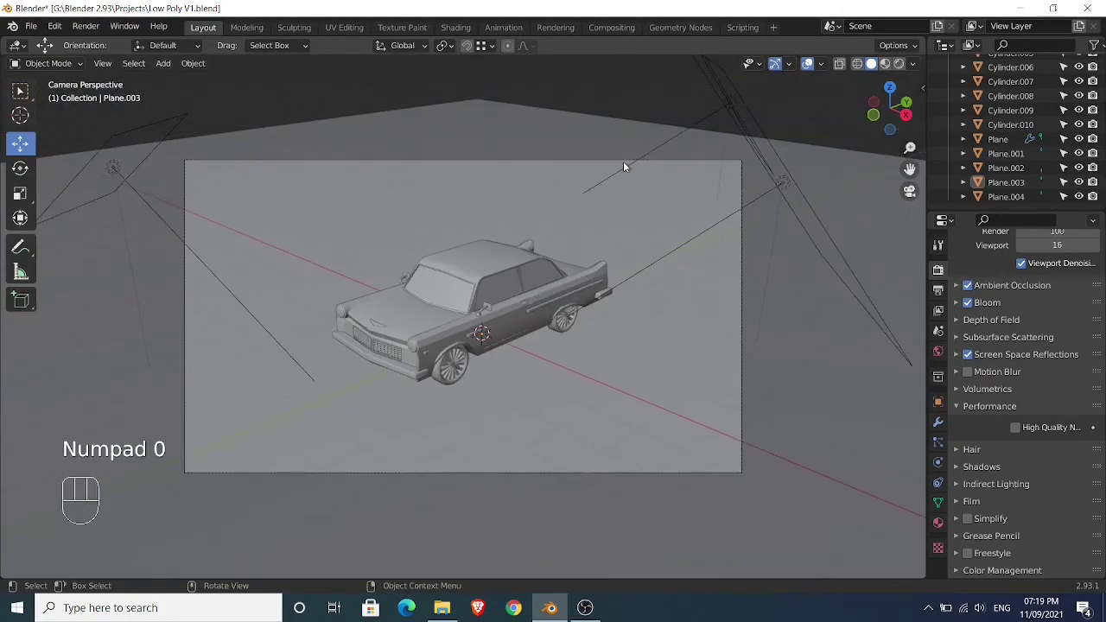
scroll(629, 164, "up", 2)
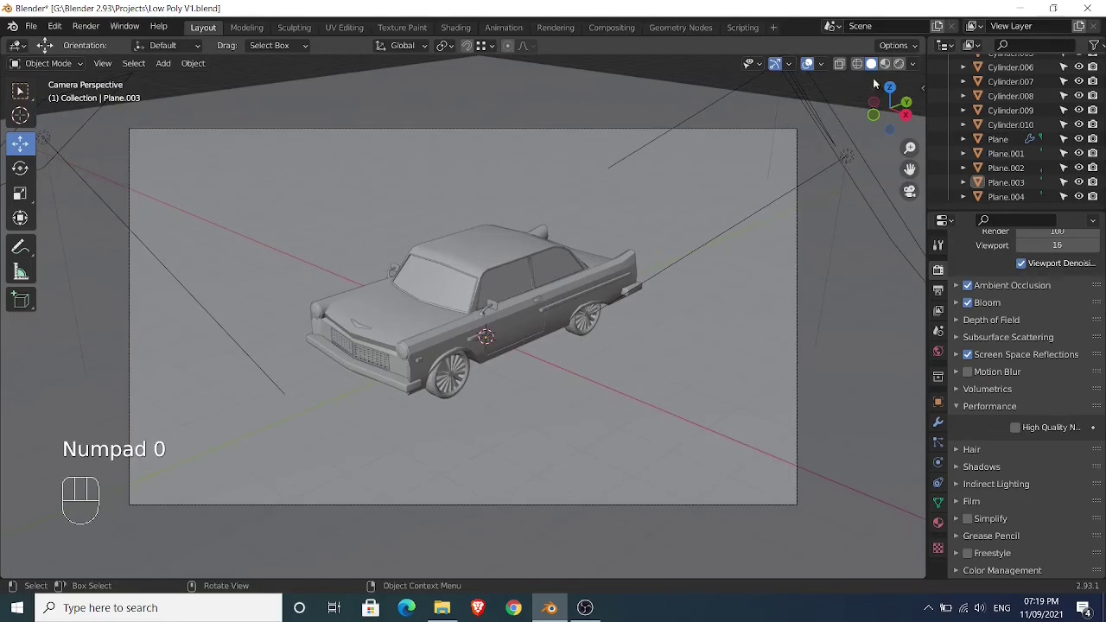
left_click(898, 63)
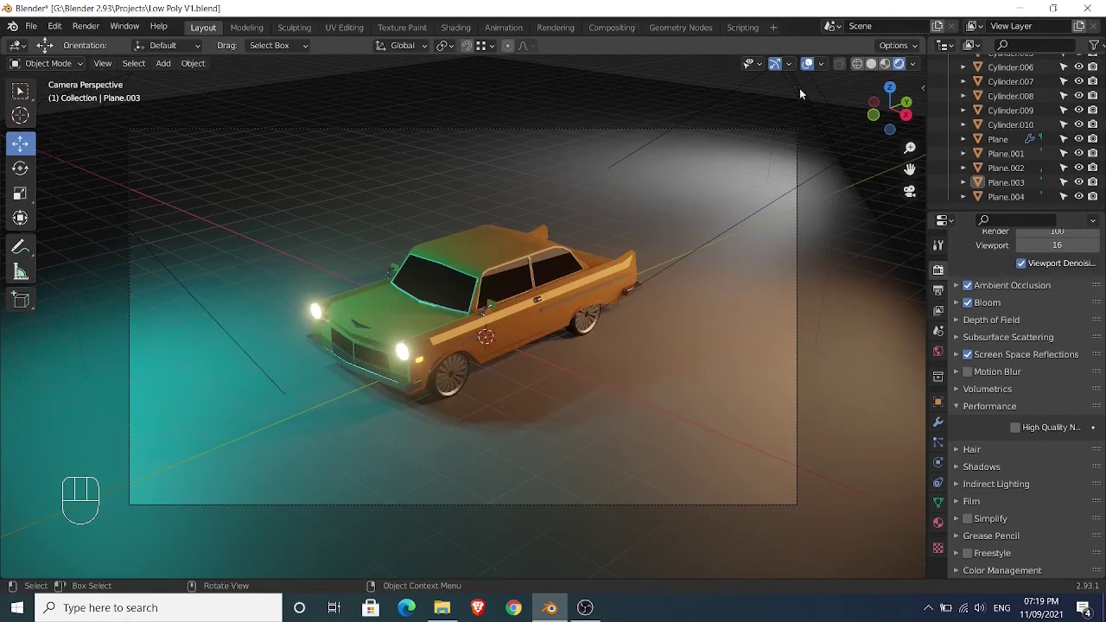
left_click(805, 65)
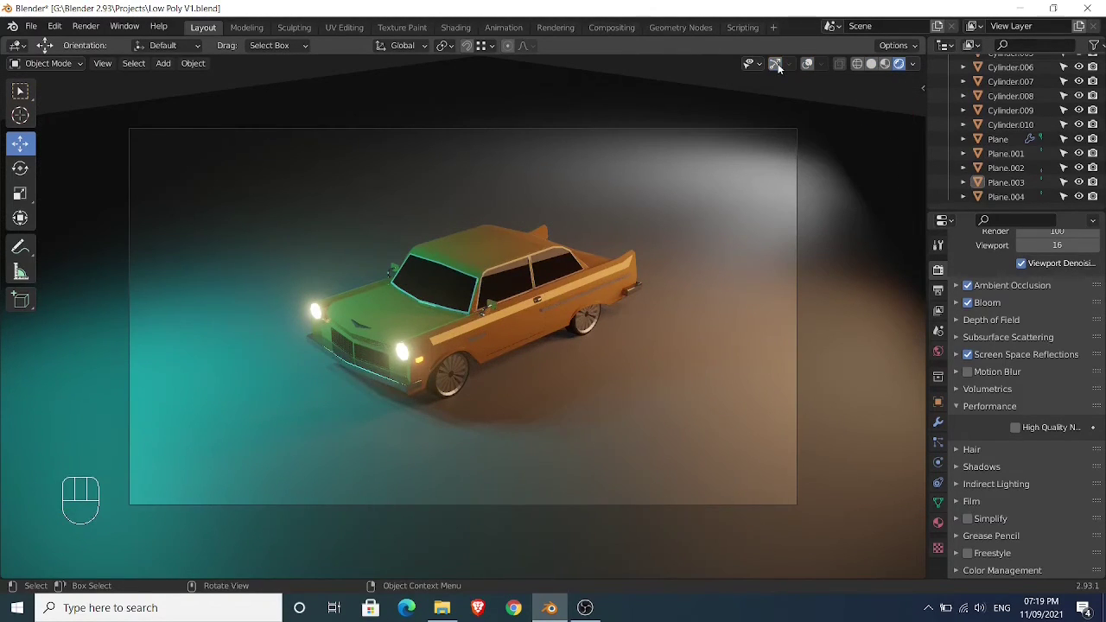
- Set the Eevee render samples to 100
scroll(985, 318, "up", 3)
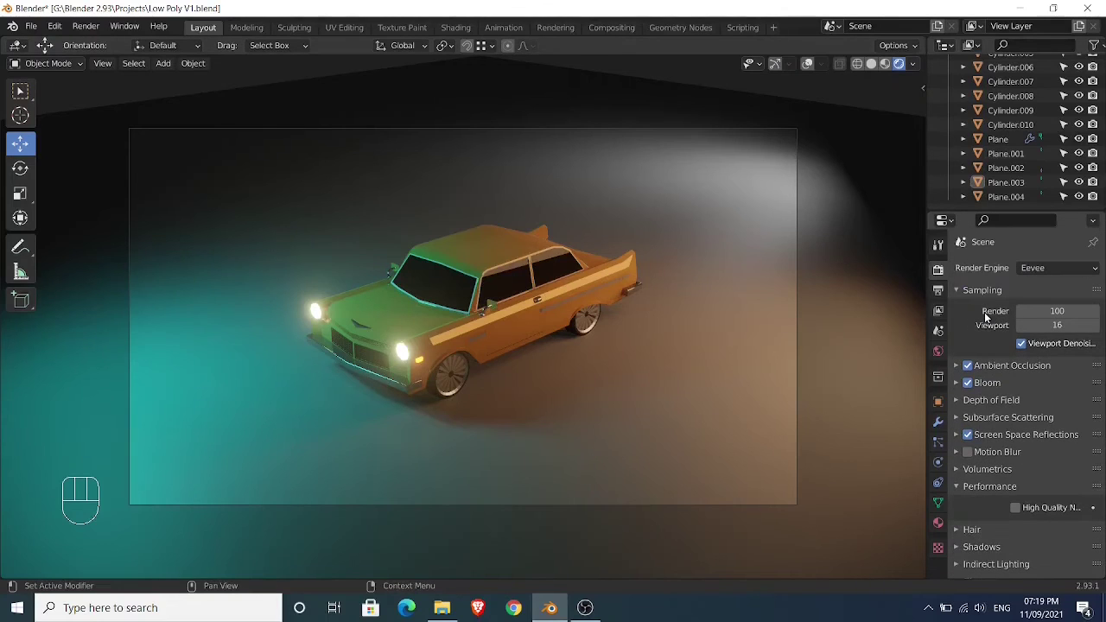
left_click(1050, 313)
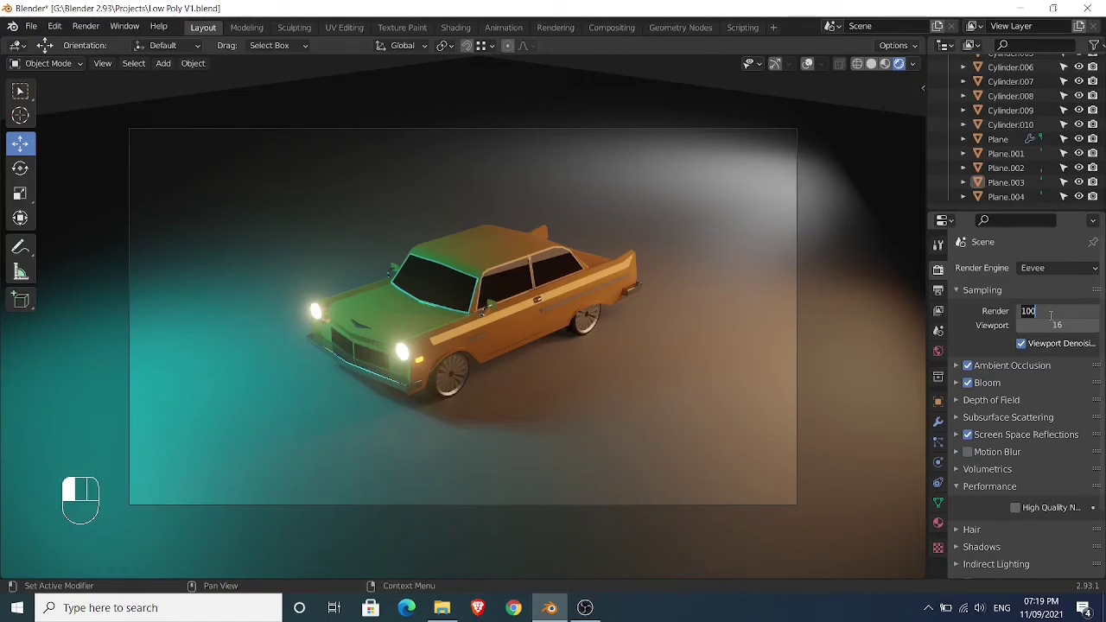
type("100")
key("Return")
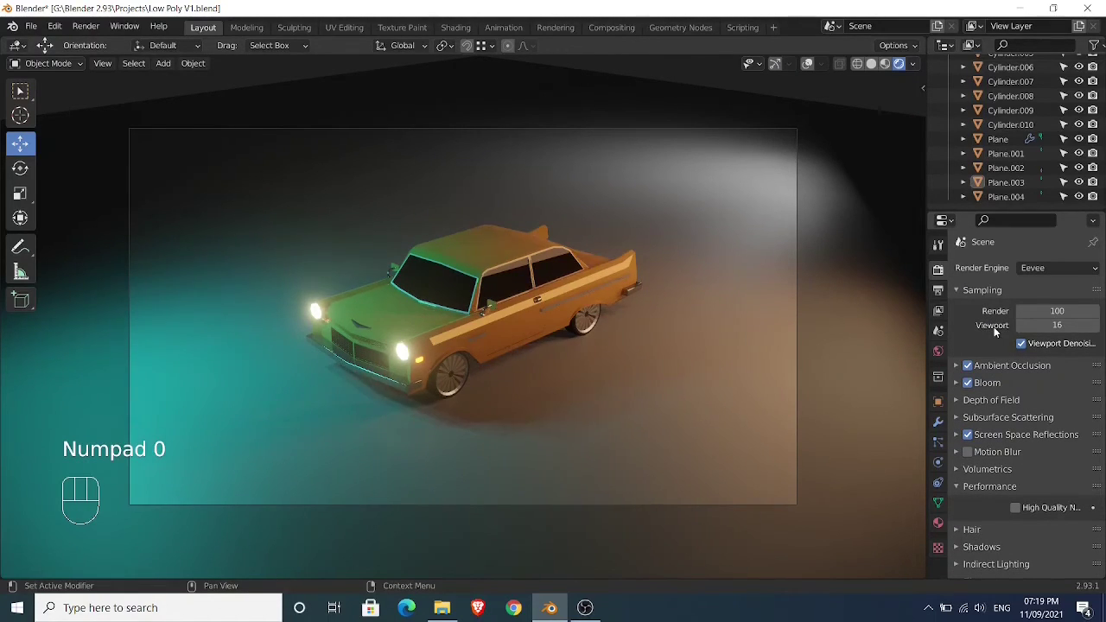
- Turn the overlays back on and darken the base color of the side trim strip's Shiny material to mid-grey
scroll(993, 328, "down", 3)
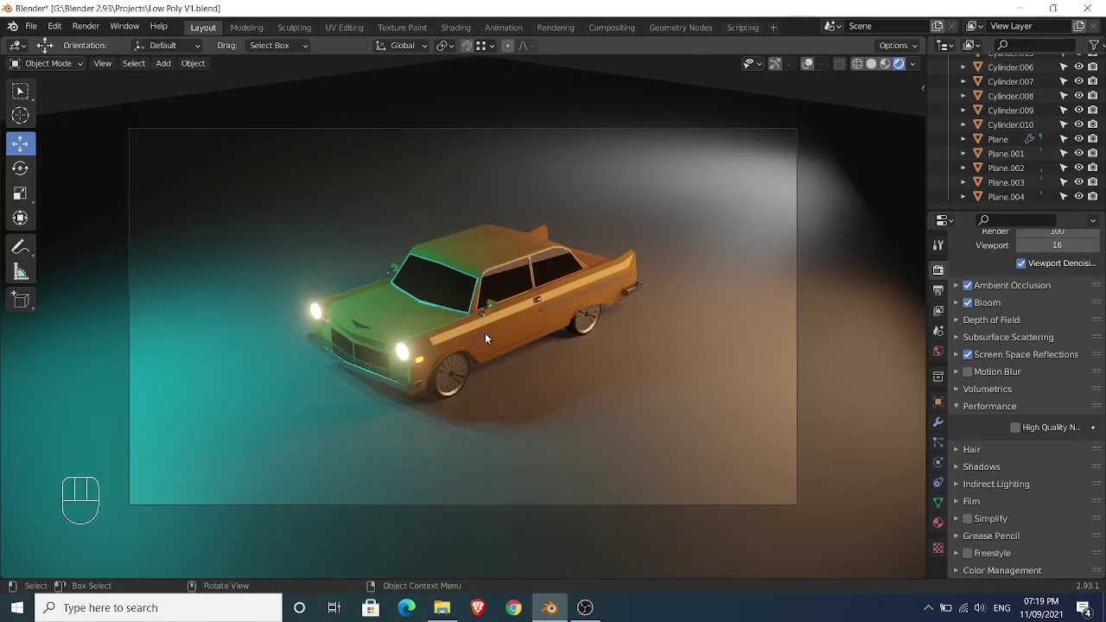
left_click(938, 523)
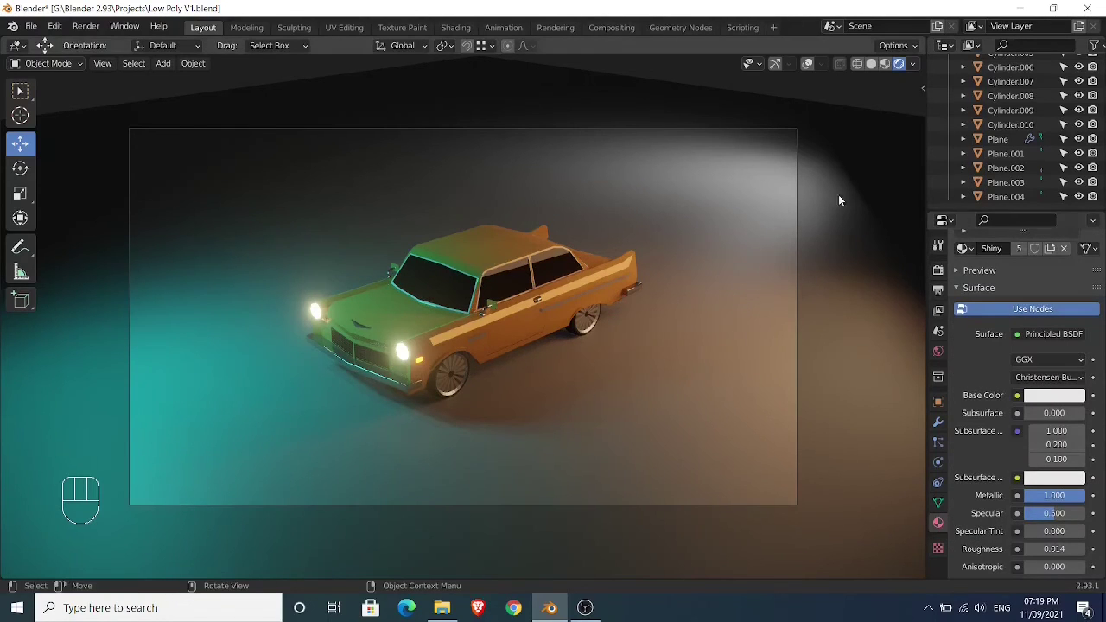
left_click(806, 64)
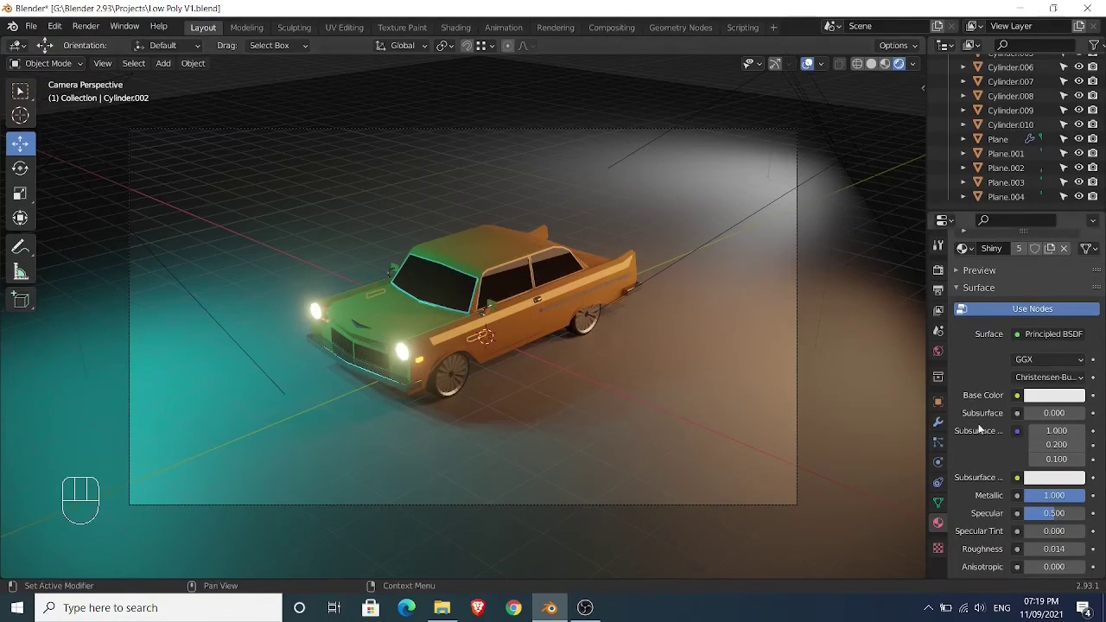
scroll(1017, 386, "up", 3)
scroll(1019, 386, "down", 4)
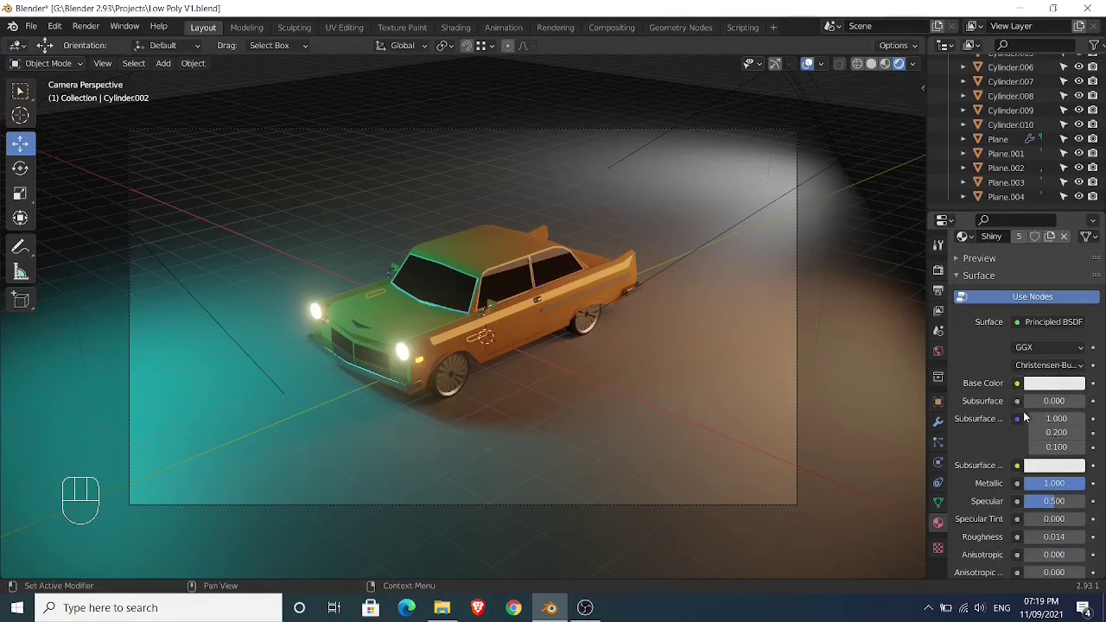
left_click(1049, 363)
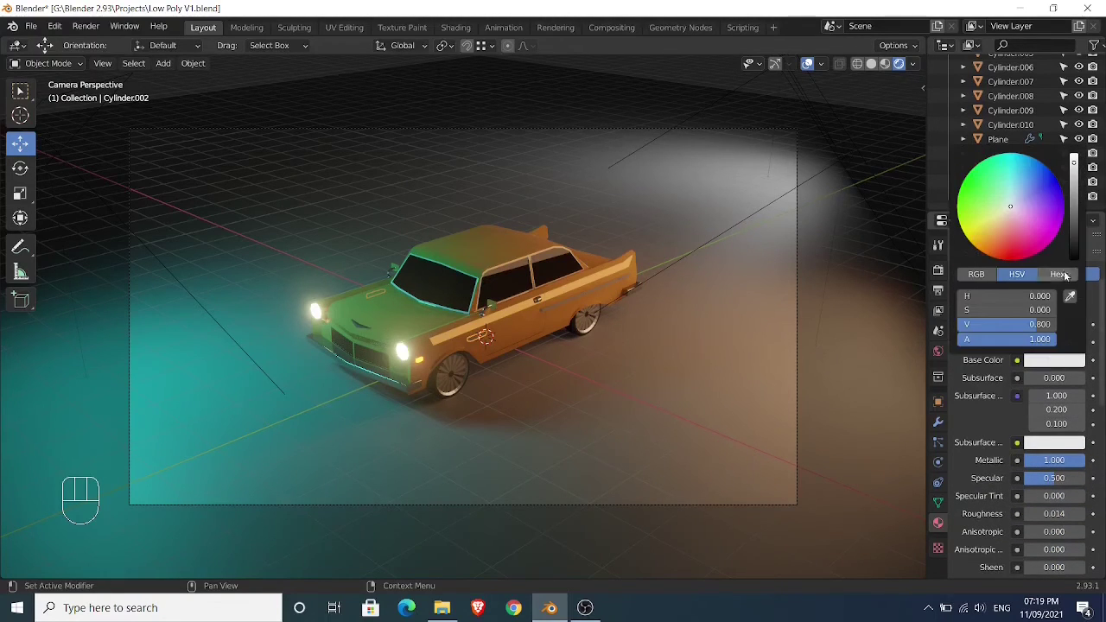
left_click_drag(1074, 162, 1073, 205)
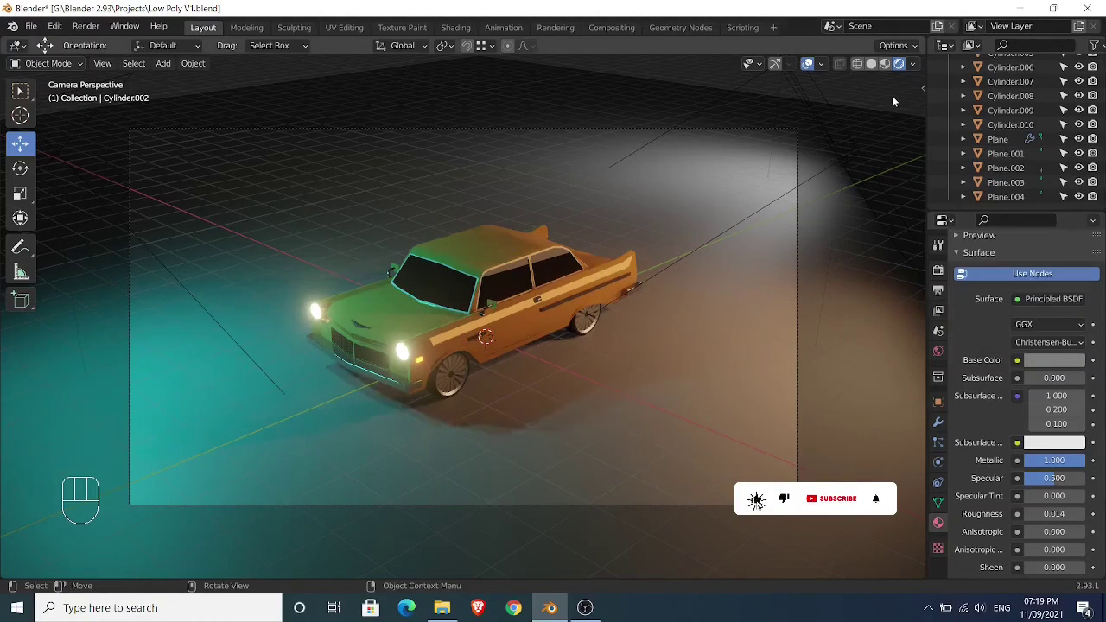
- Check the rendered car up close and through the camera with the overlays hidden, and save the file
left_click(807, 63)
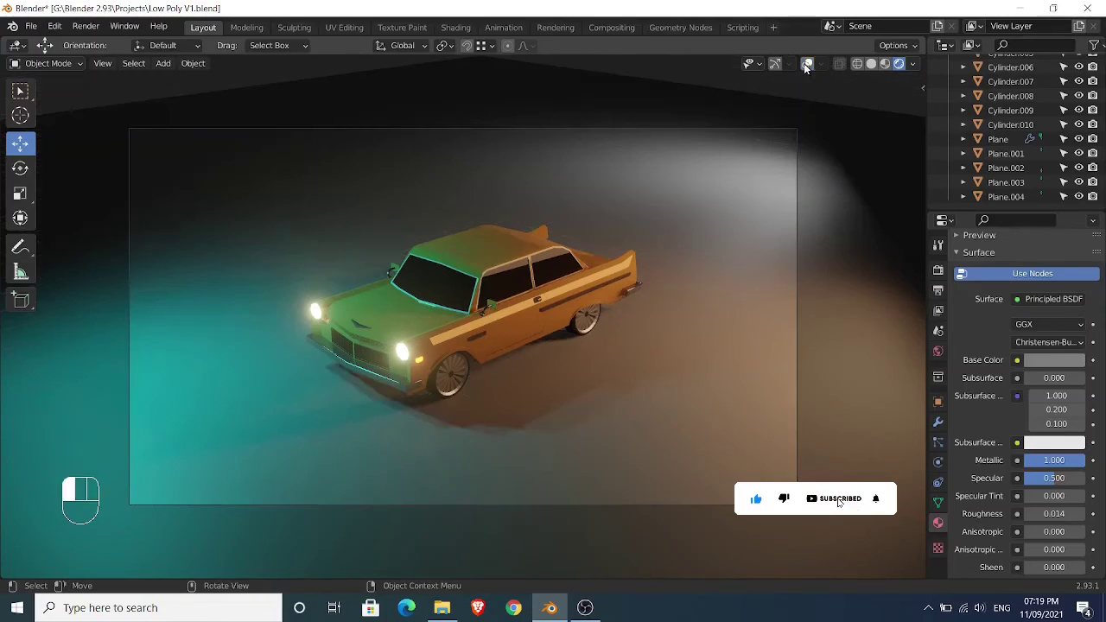
key("KP_0")
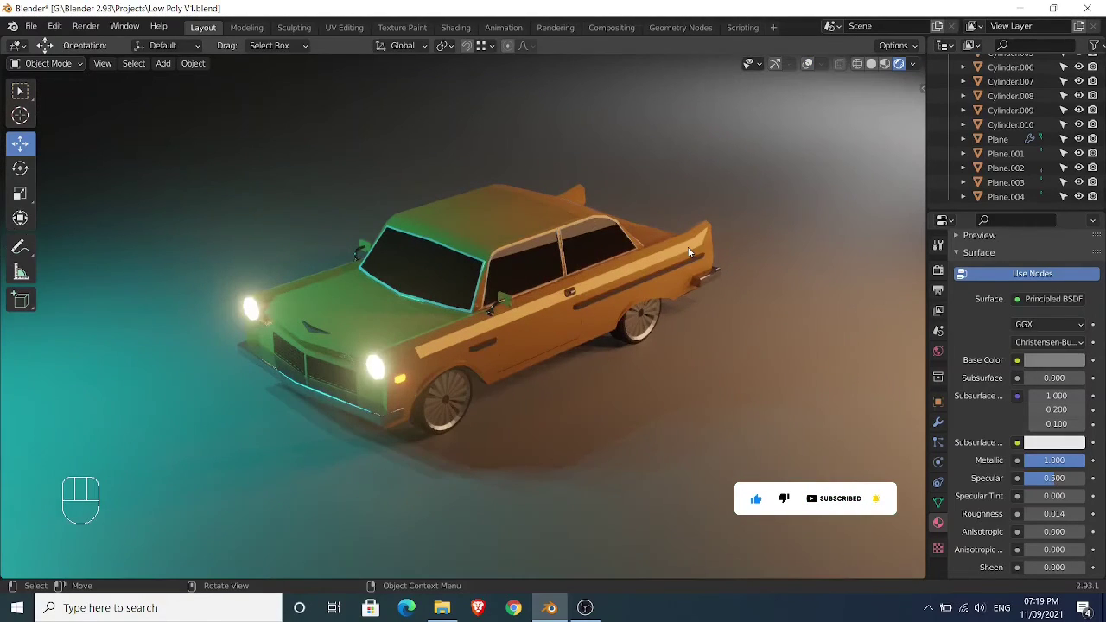
scroll(688, 252, "up", 3)
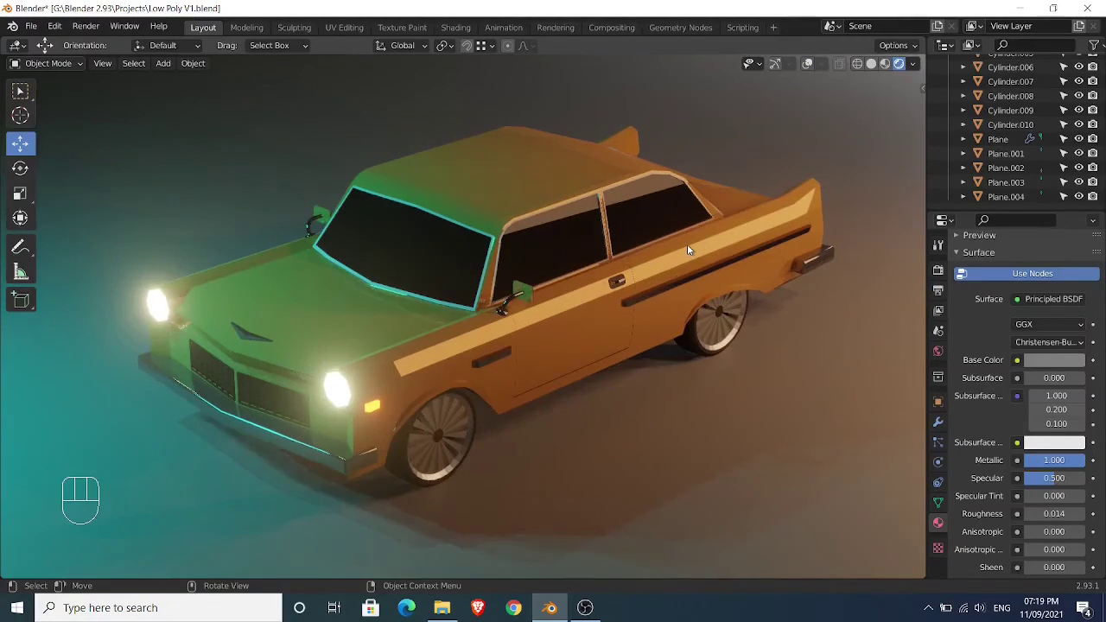
scroll(688, 249, "down", 2)
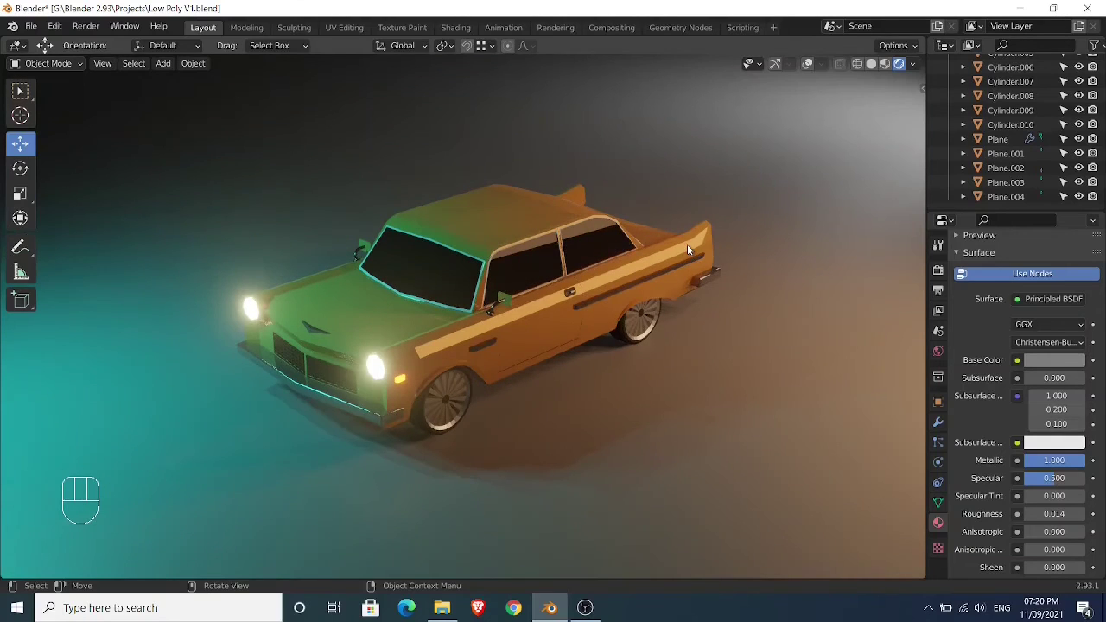
key("KP_0")
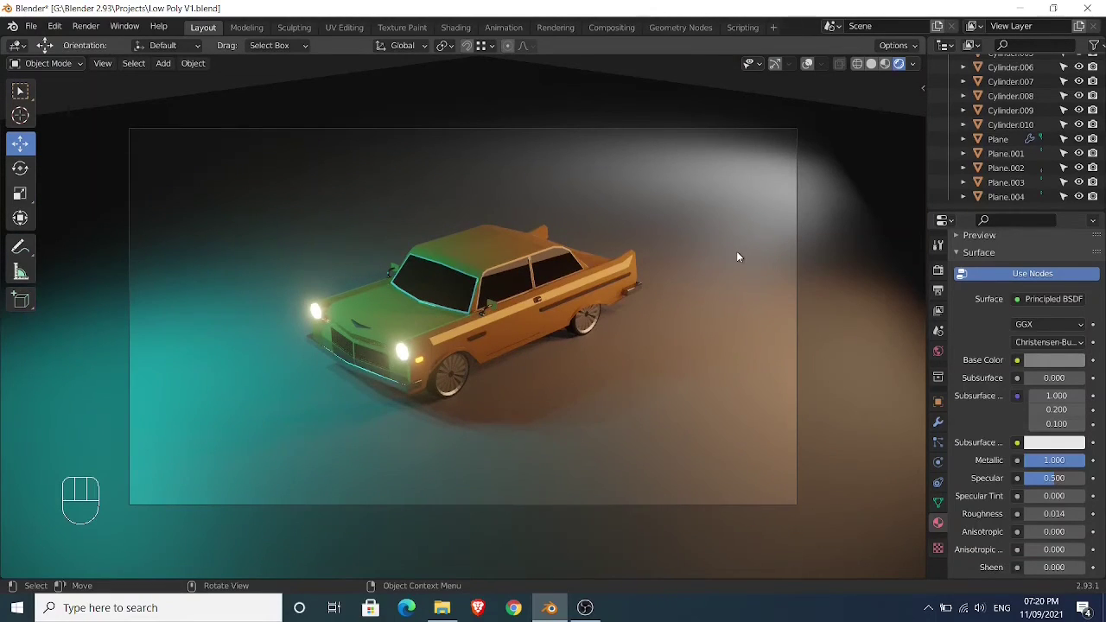
key("ctrl+s")
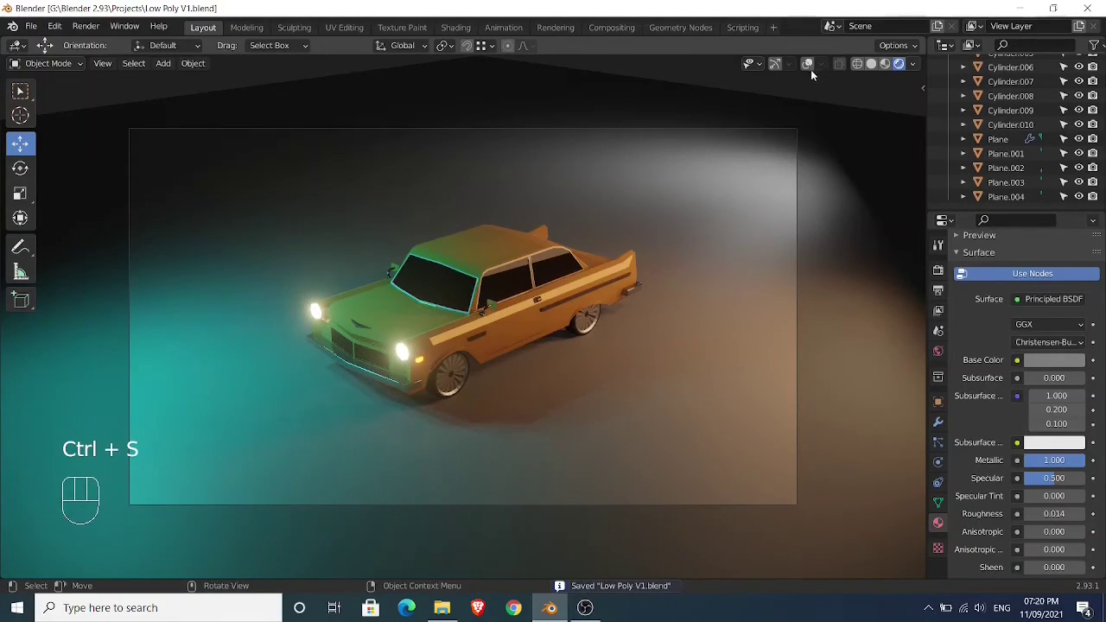
- Turn the viewport overlays and gizmos back on and switch the viewport to Solid shading
left_click(806, 63)
left_click(775, 63)
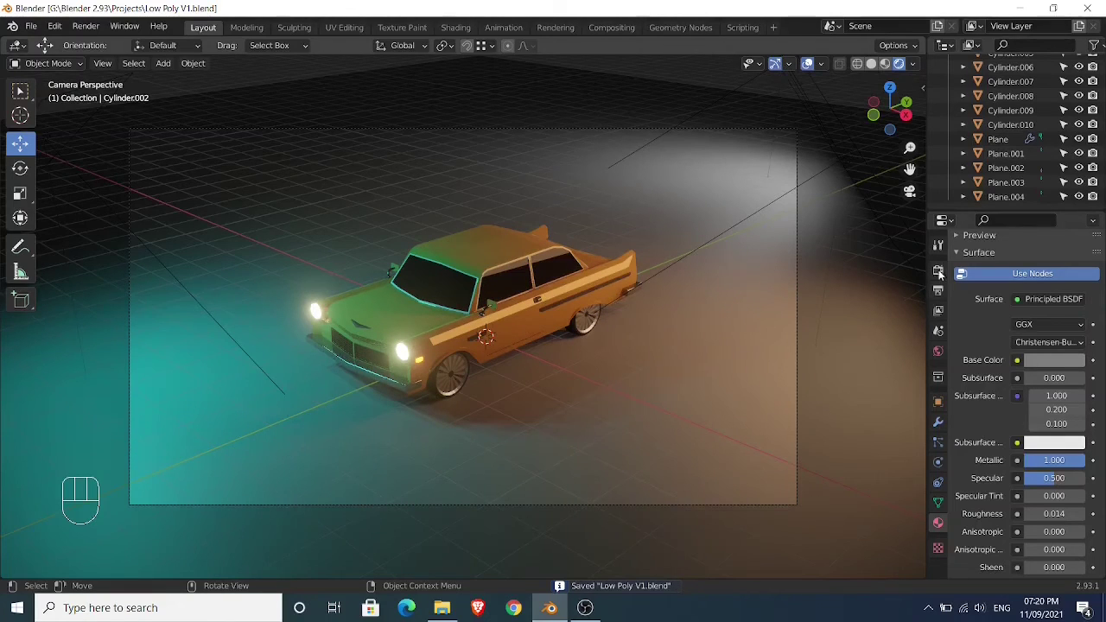
left_click(870, 63)
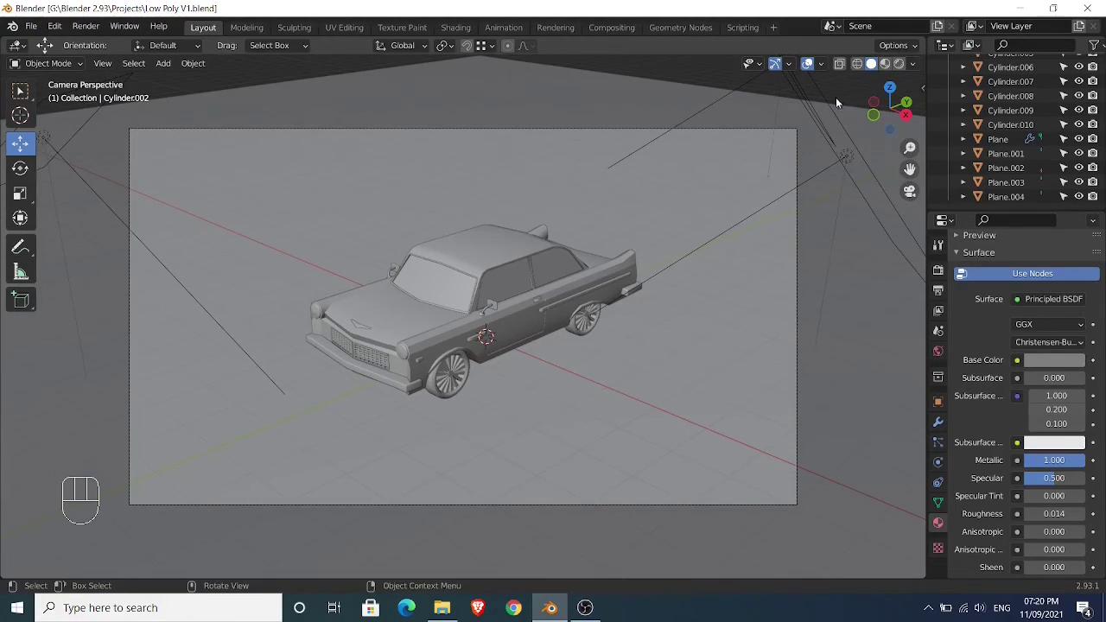
scroll(968, 383, "down", 10)
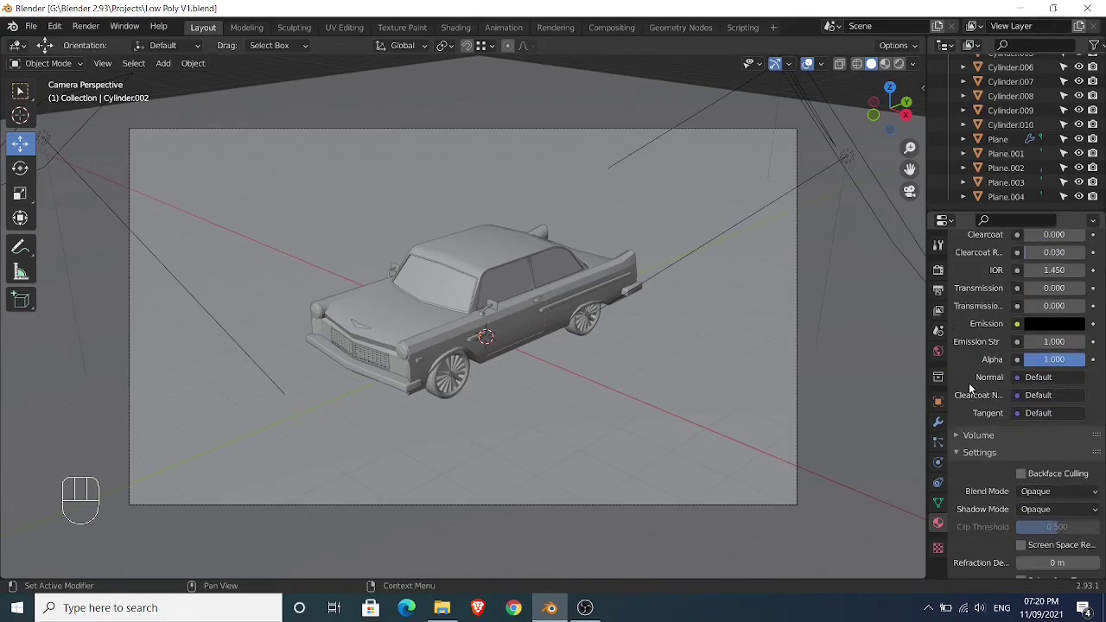
scroll(969, 387, "down", 3)
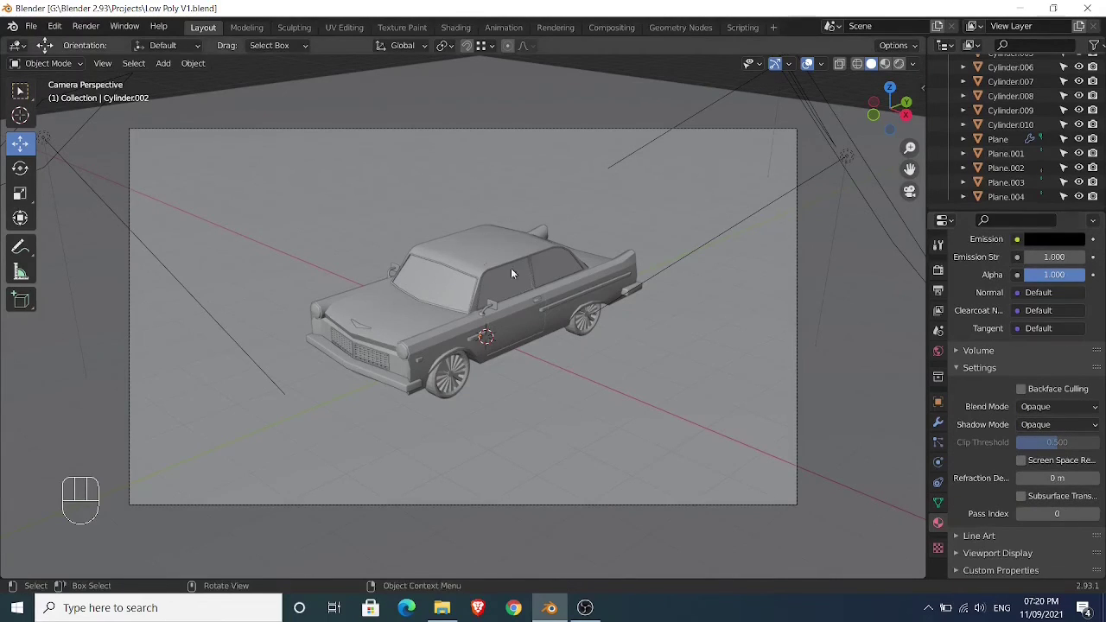
- Render the camera view as a still image with Eevee and close the render result
left_click(86, 26)
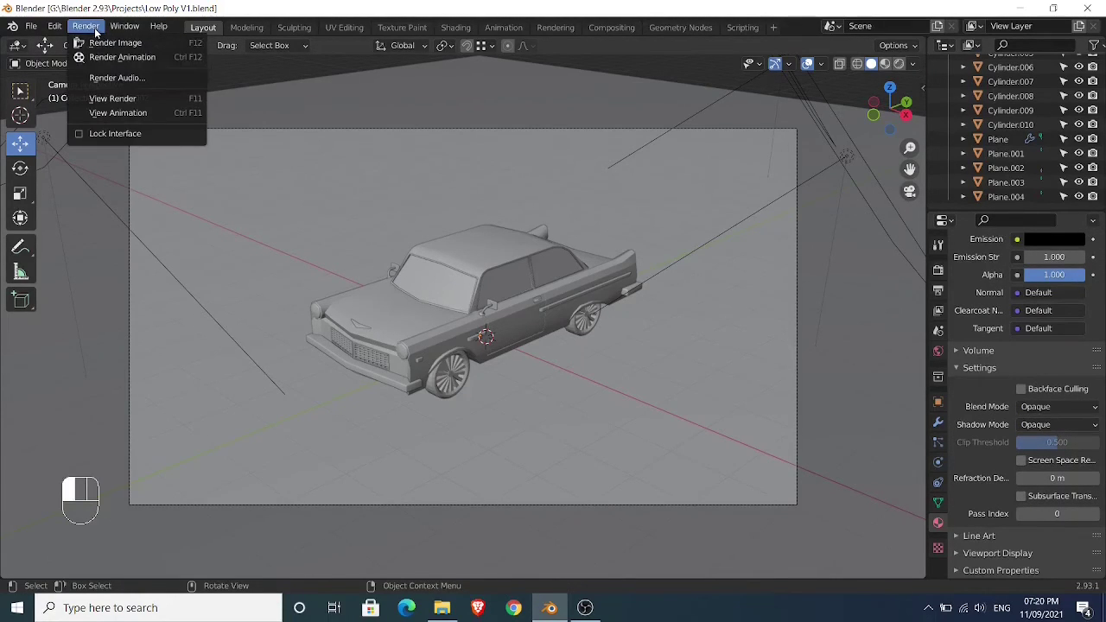
left_click(108, 42)
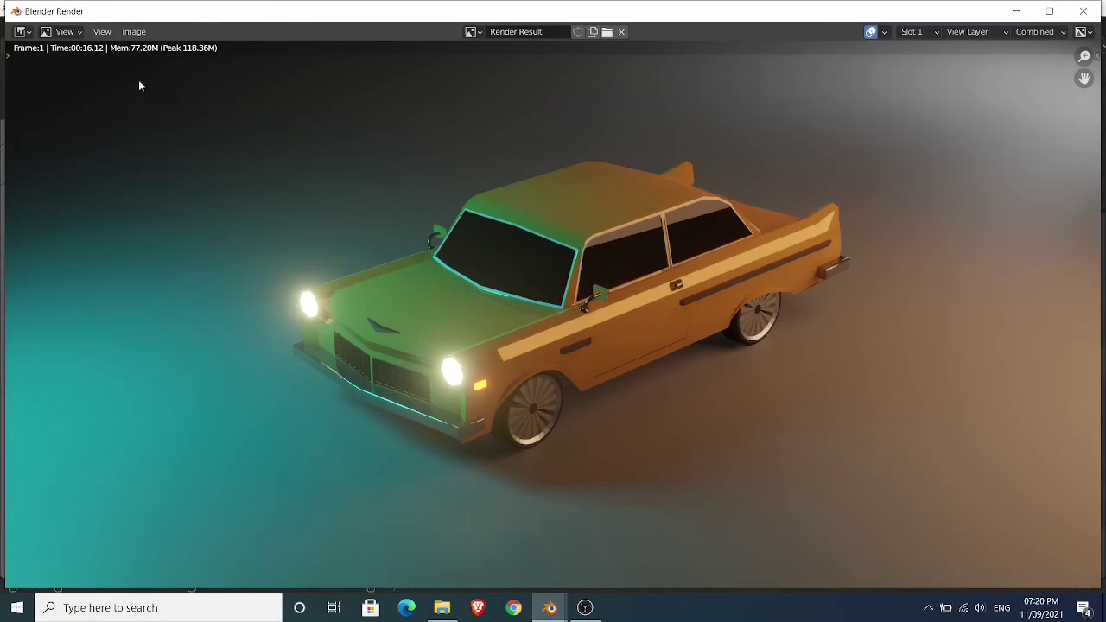
key("Escape")
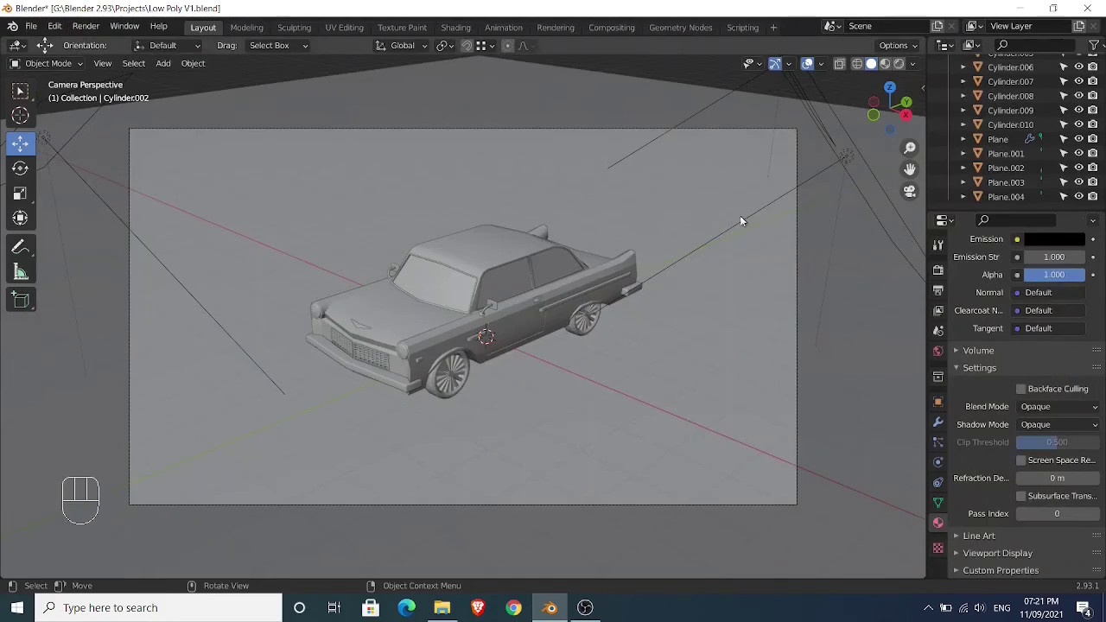
- Enable Render Region in the scene's output dimensions
scroll(896, 257, "up", 4)
scroll(831, 273, "down", 7)
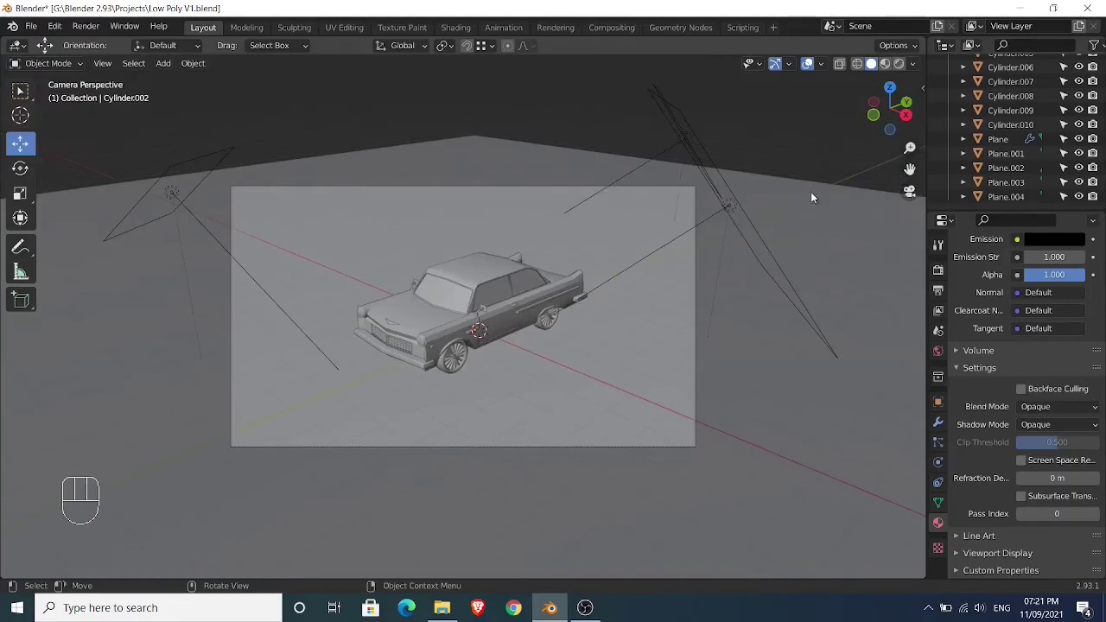
left_click(937, 289)
scroll(1017, 363, "up", 3)
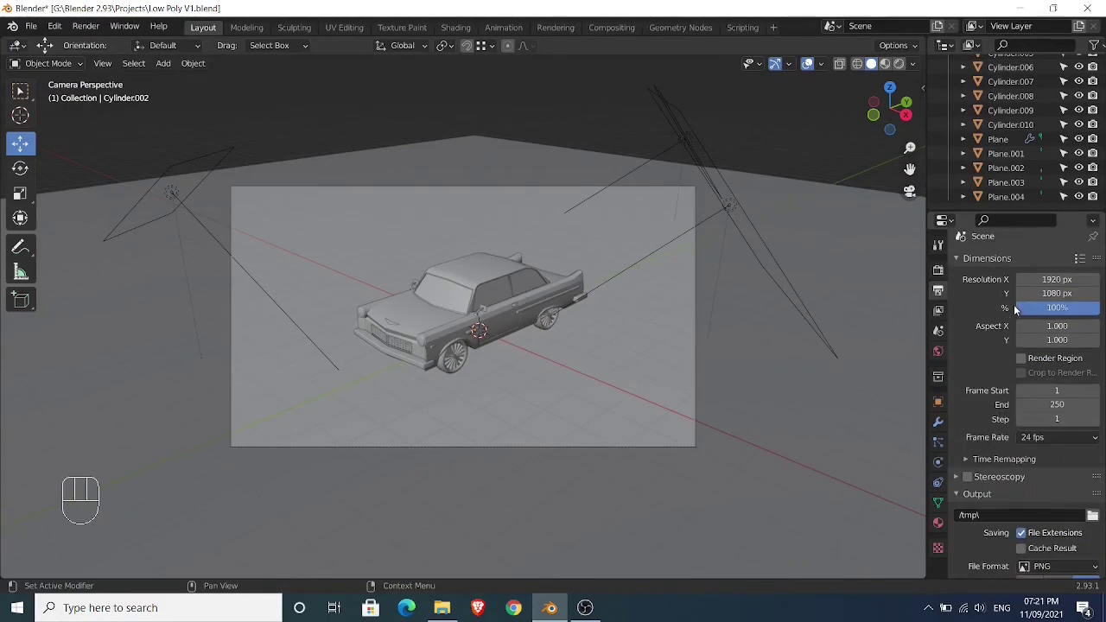
left_click(1020, 358)
- Set the render engine to Cycles with GPU Compute as the device and preview the scene in Rendered shading
left_click(938, 270)
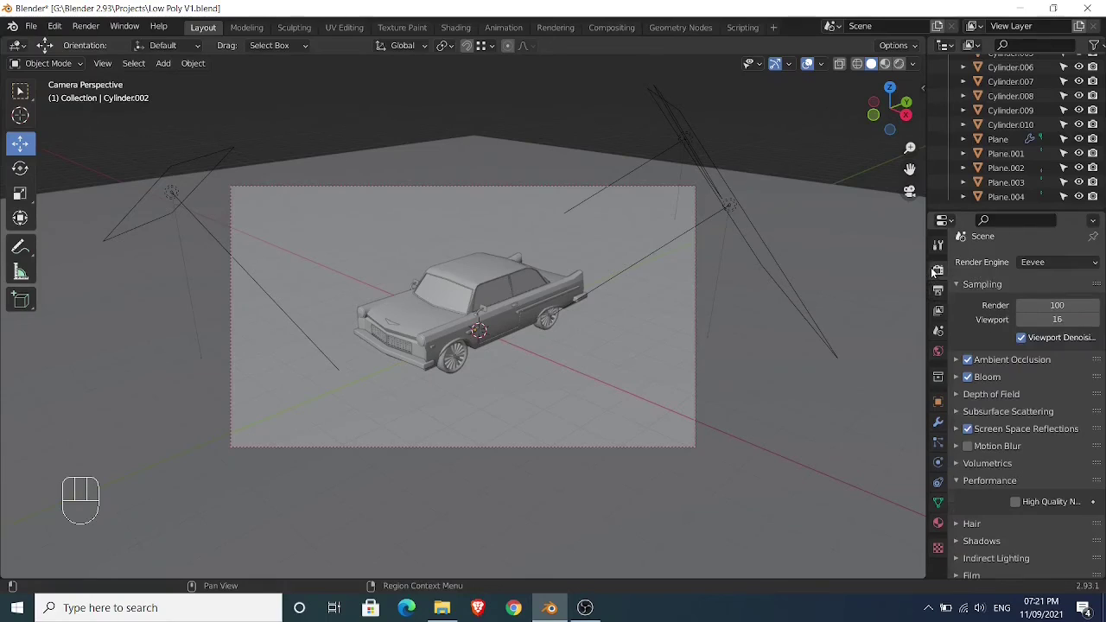
left_click(1034, 264)
left_click(1030, 312)
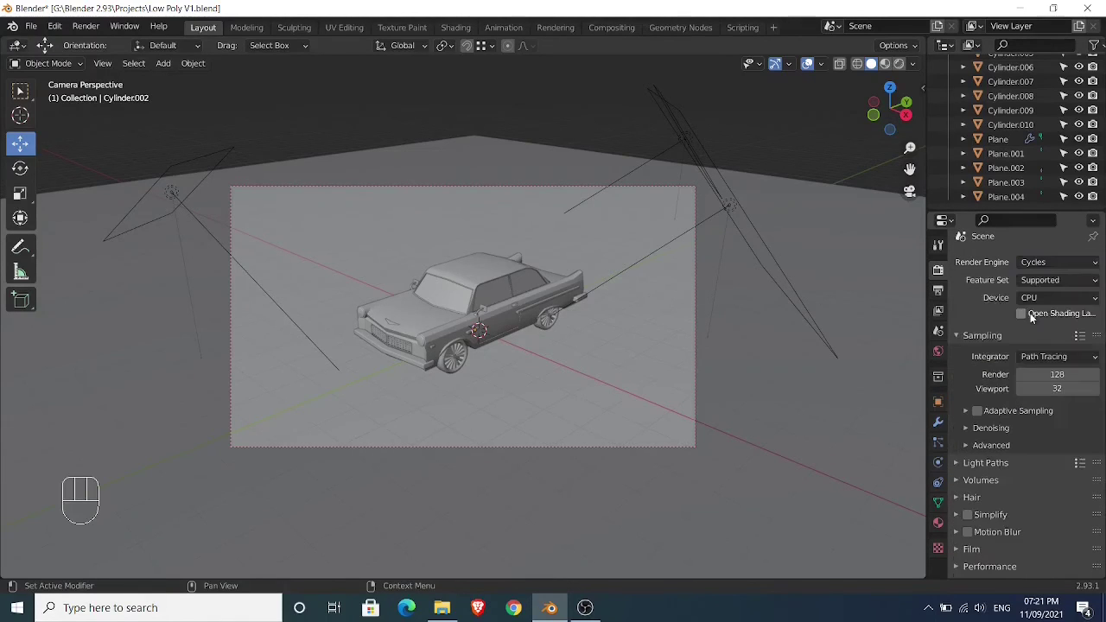
left_click(1033, 298)
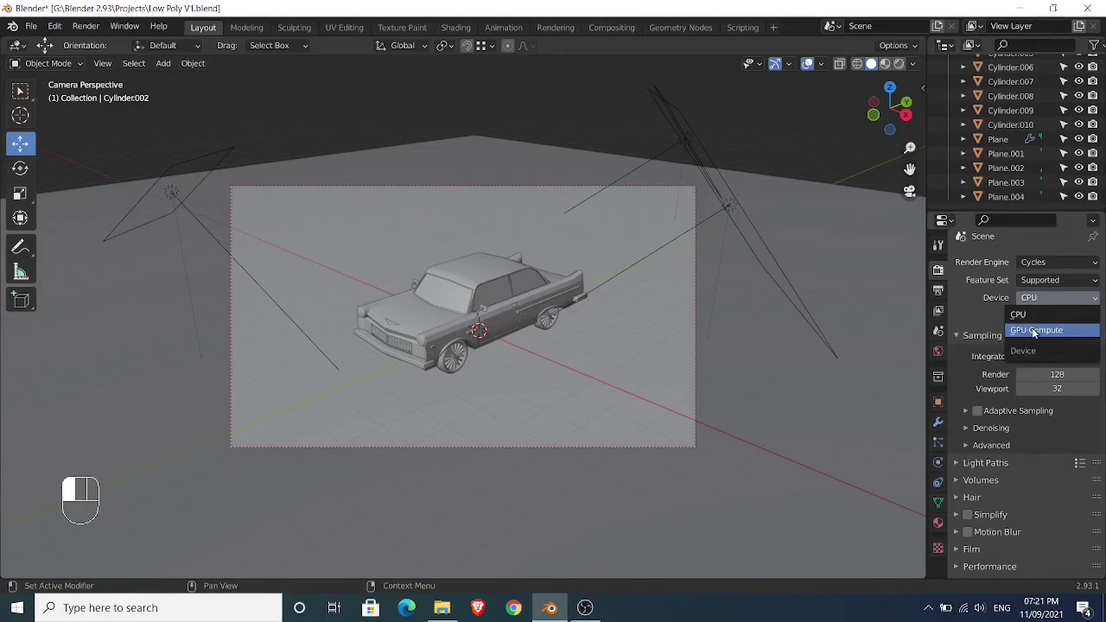
key("Return")
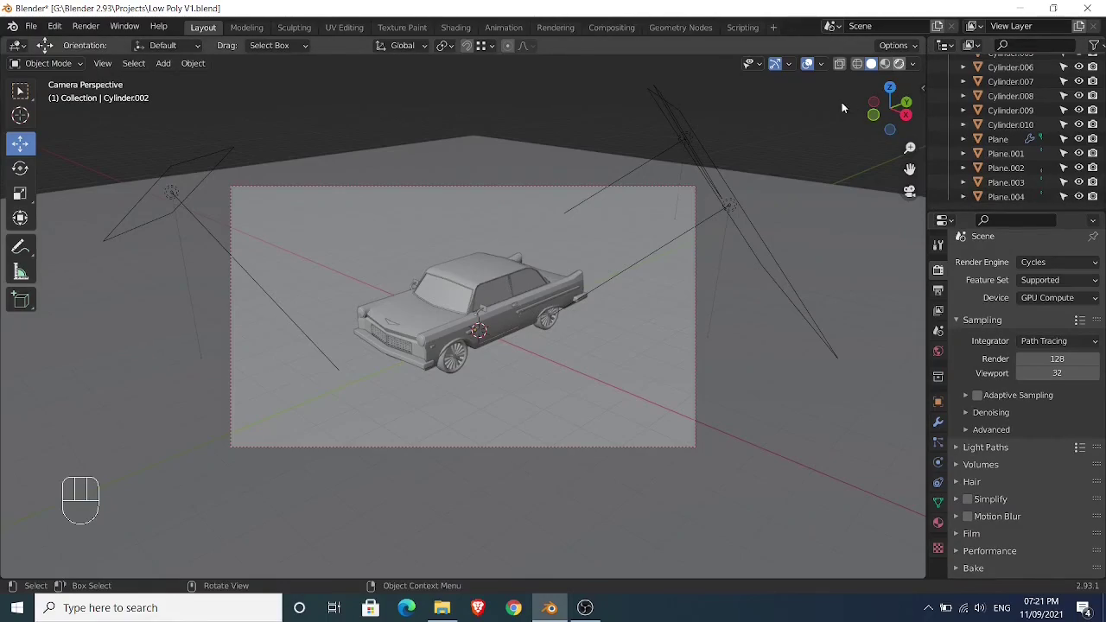
key("z")
key("6")
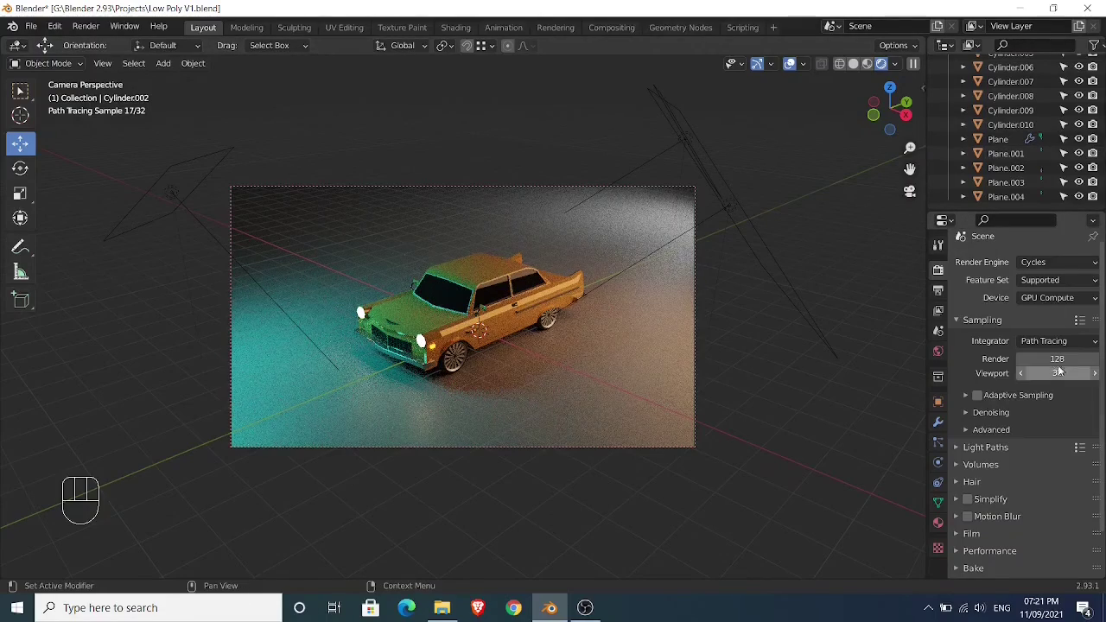
- Enable Adaptive Sampling and turn on render denoising with the OptiX denoiser
left_click(977, 396)
left_click(966, 413)
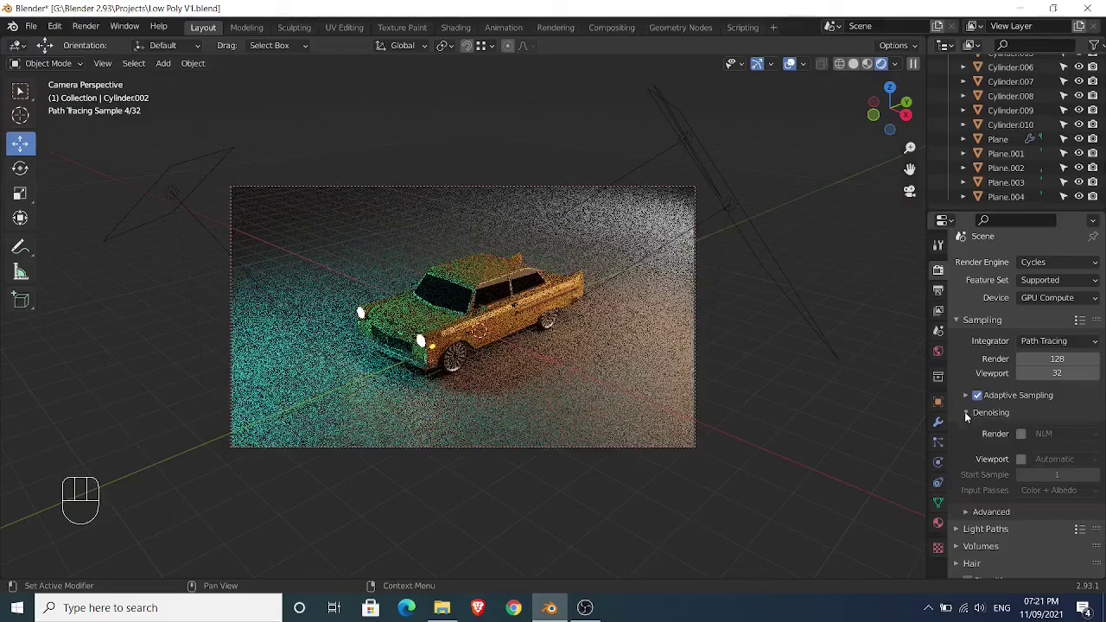
left_click(1020, 434)
left_click(1050, 436)
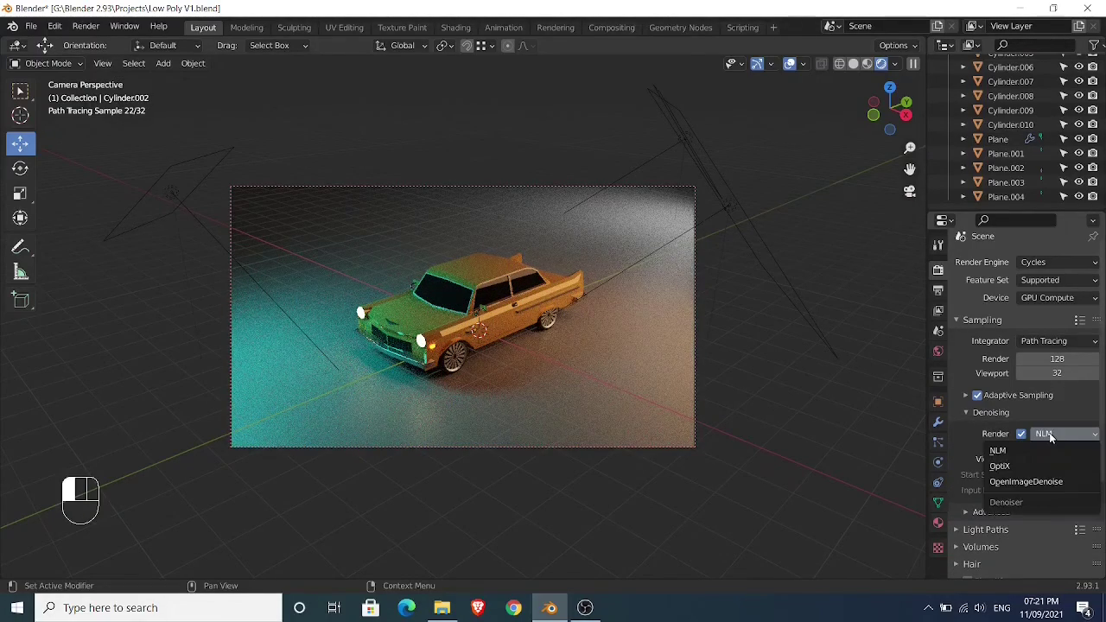
left_click(1021, 466)
- Set the total maximum light bounces to 5 in the Cycles light path settings
scroll(975, 443, "down", 2)
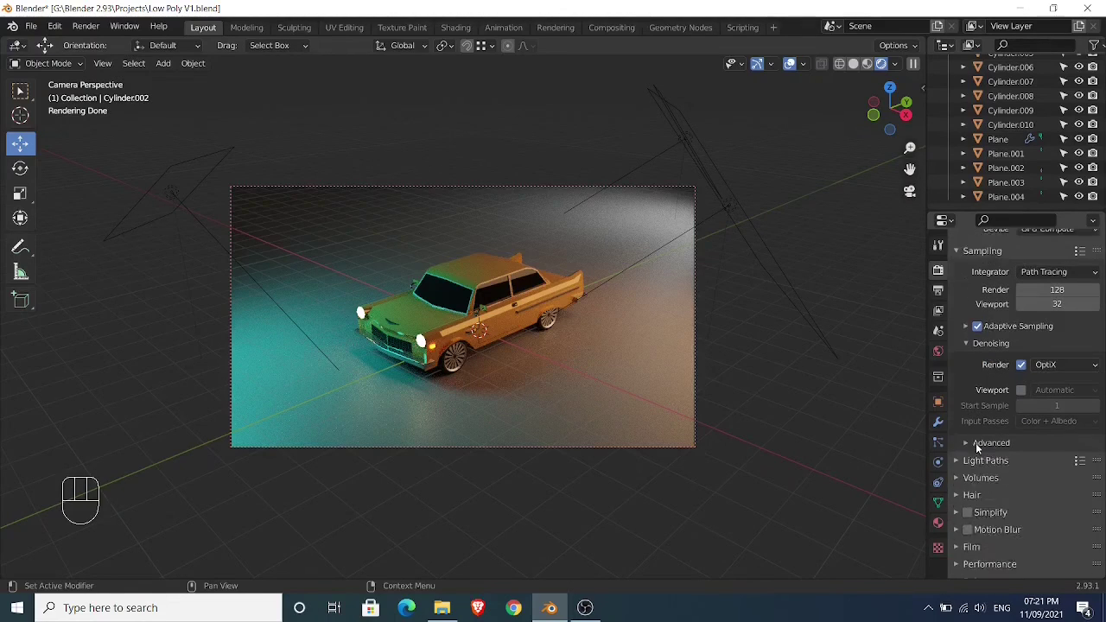
scroll(975, 442, "down", 1)
left_click(967, 423)
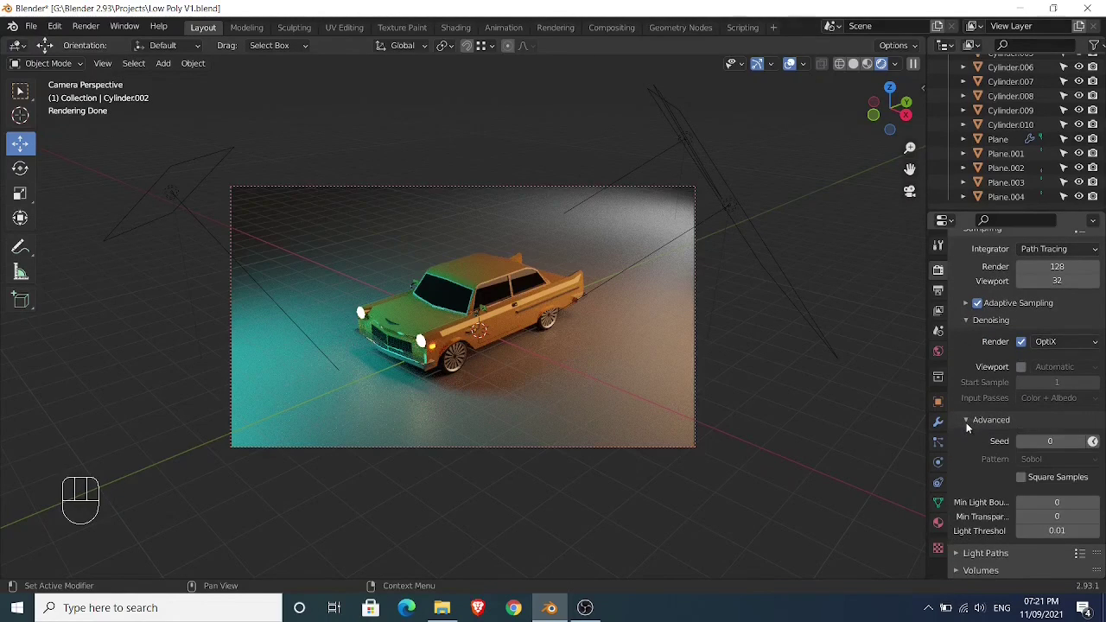
left_click(965, 422)
scroll(960, 420, "down", 1)
left_click(957, 414)
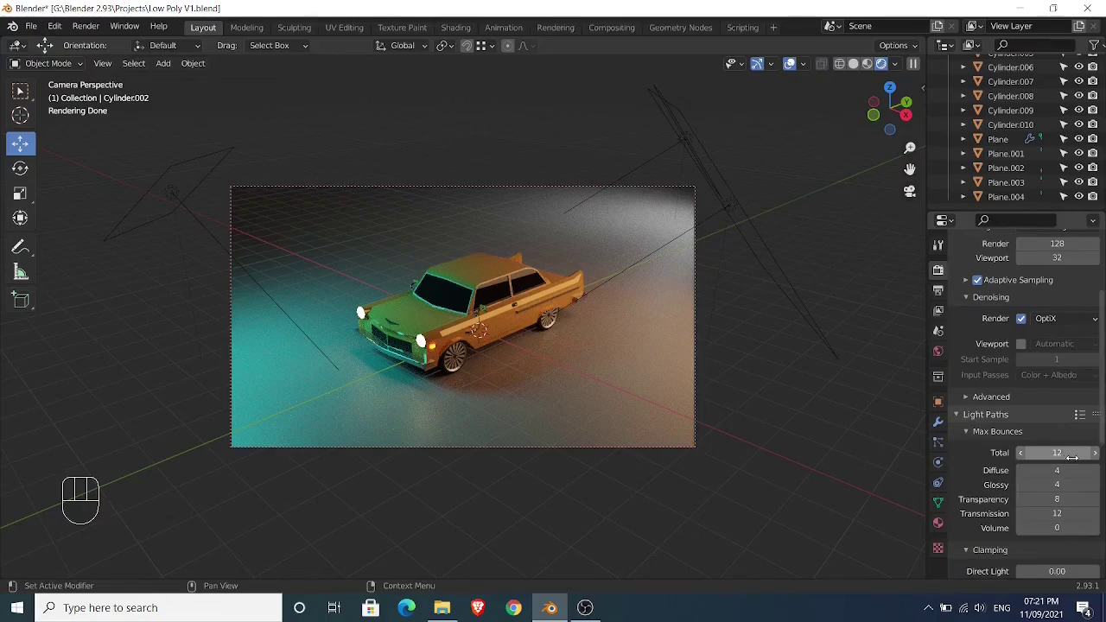
left_click(1071, 456)
type("5")
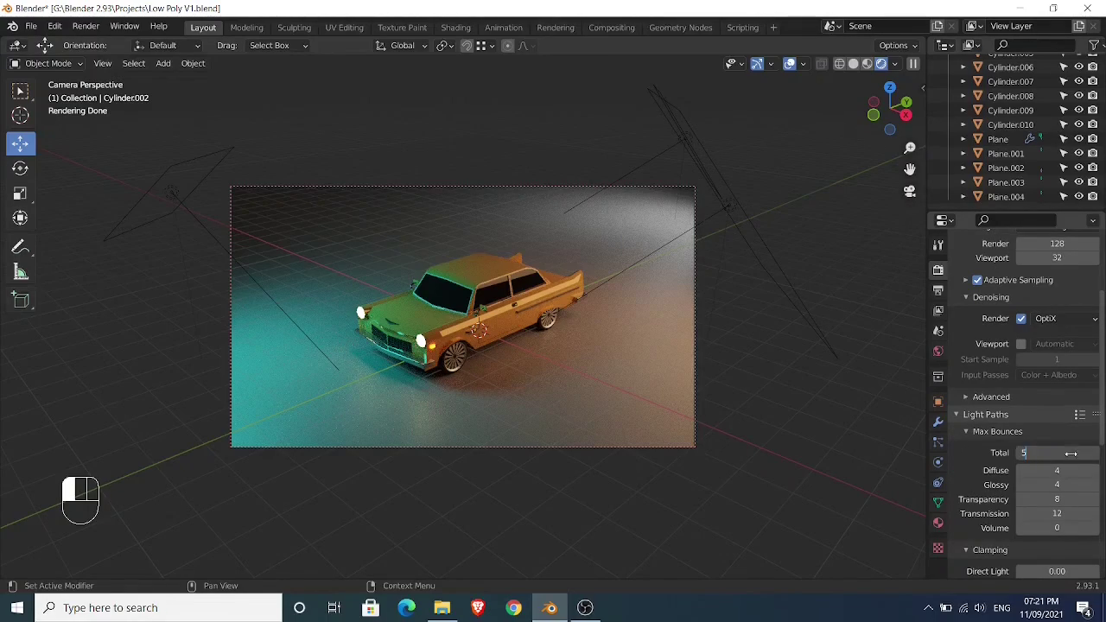
key("Return")
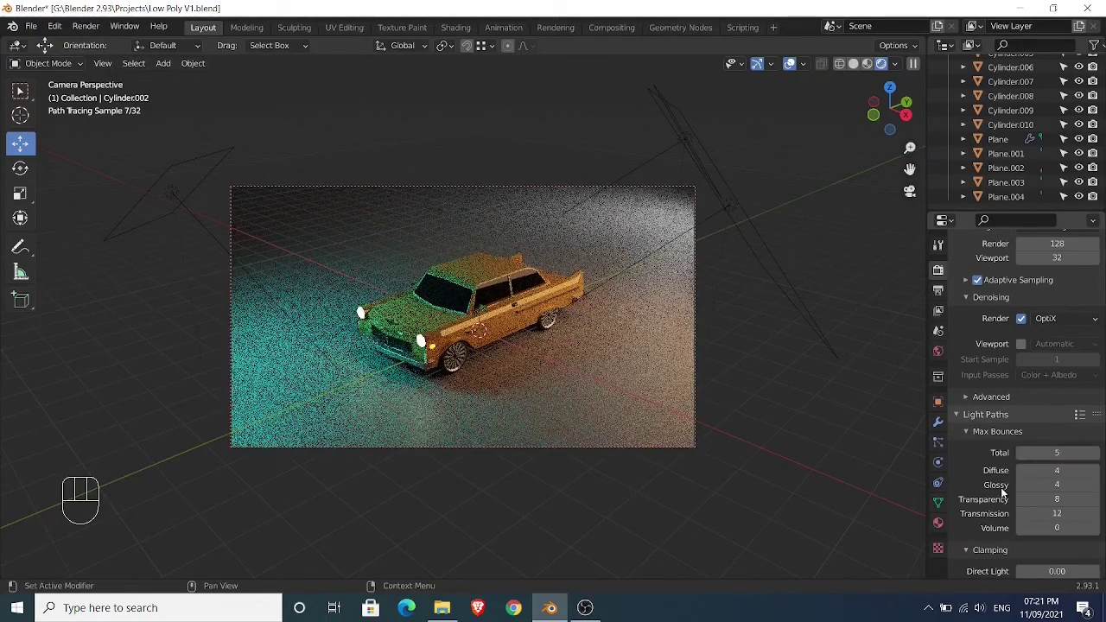
- Set the render tile size to 512 px in both X and Y
scroll(1002, 493, "down", 3)
scroll(1002, 492, "down", 6)
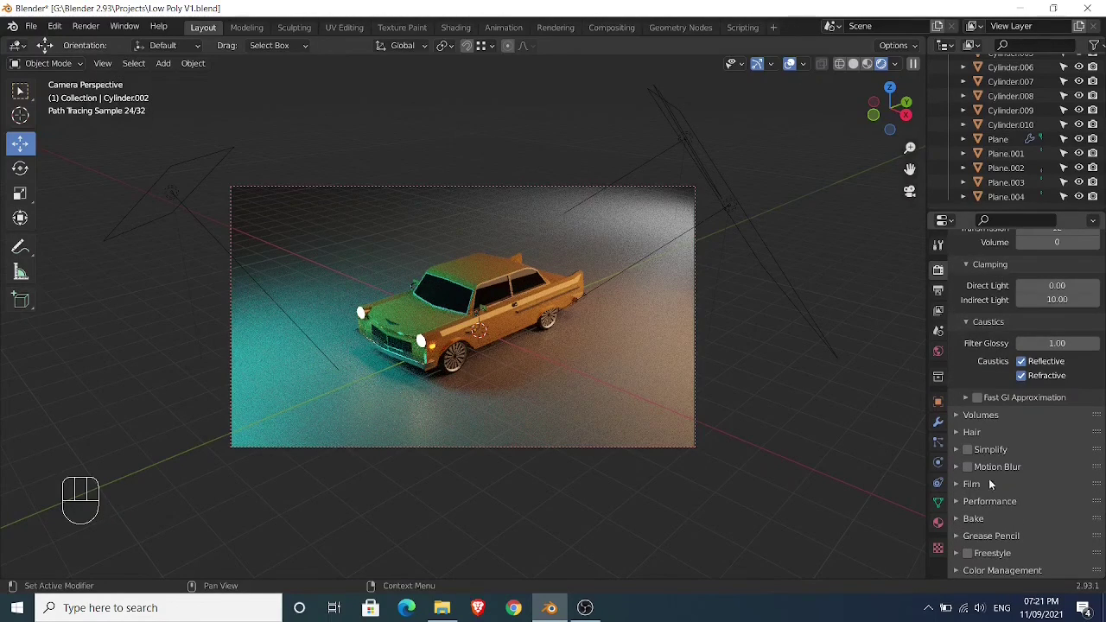
left_click(955, 501)
scroll(960, 500, "down", 3)
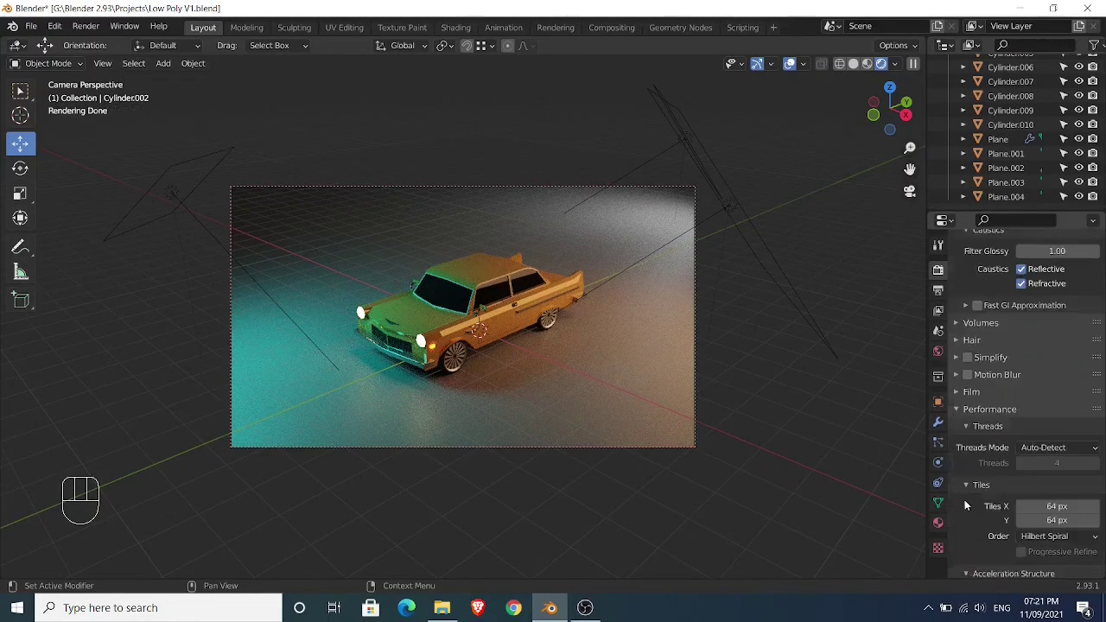
scroll(963, 499, "down", 1)
left_click(1052, 483)
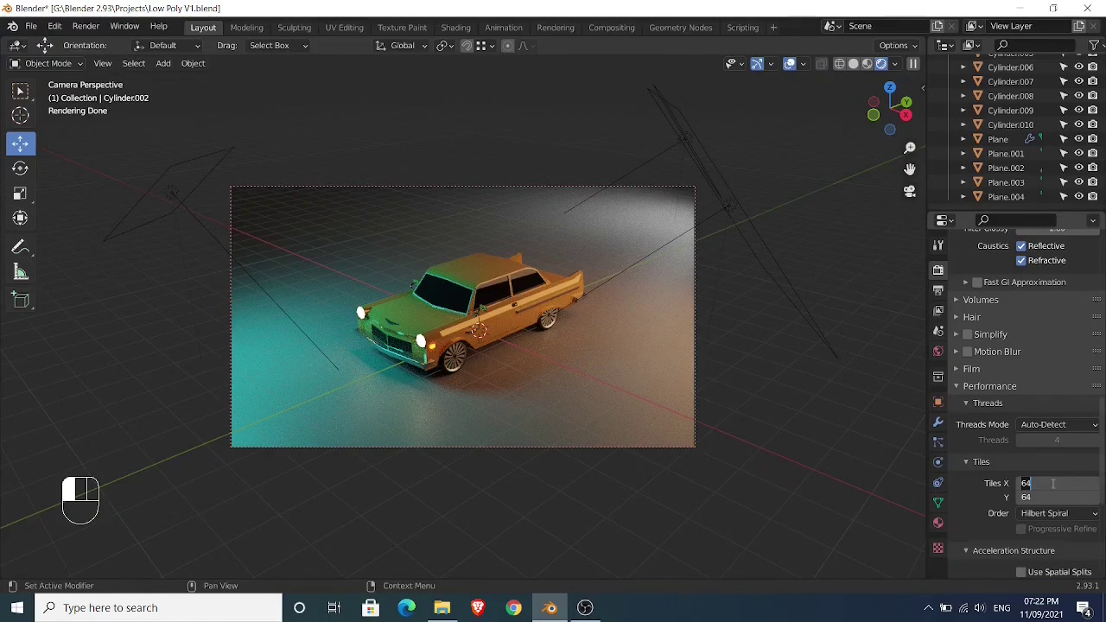
type("512")
key("Return")
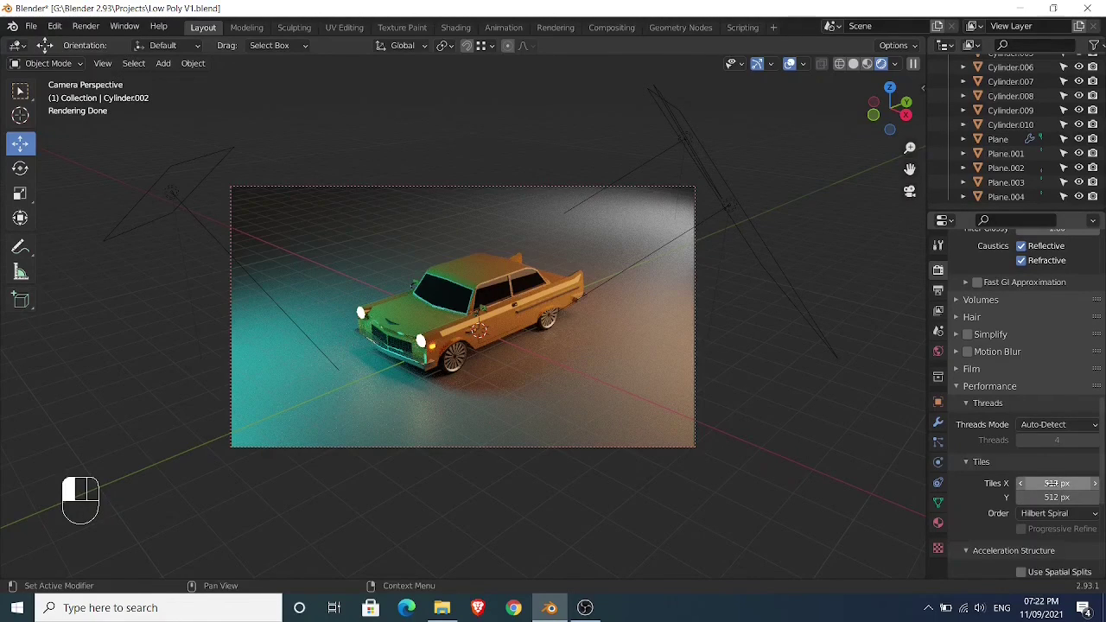
- Switch the viewport back to Solid shading and set the Cycles render samples to 200
left_click(852, 64)
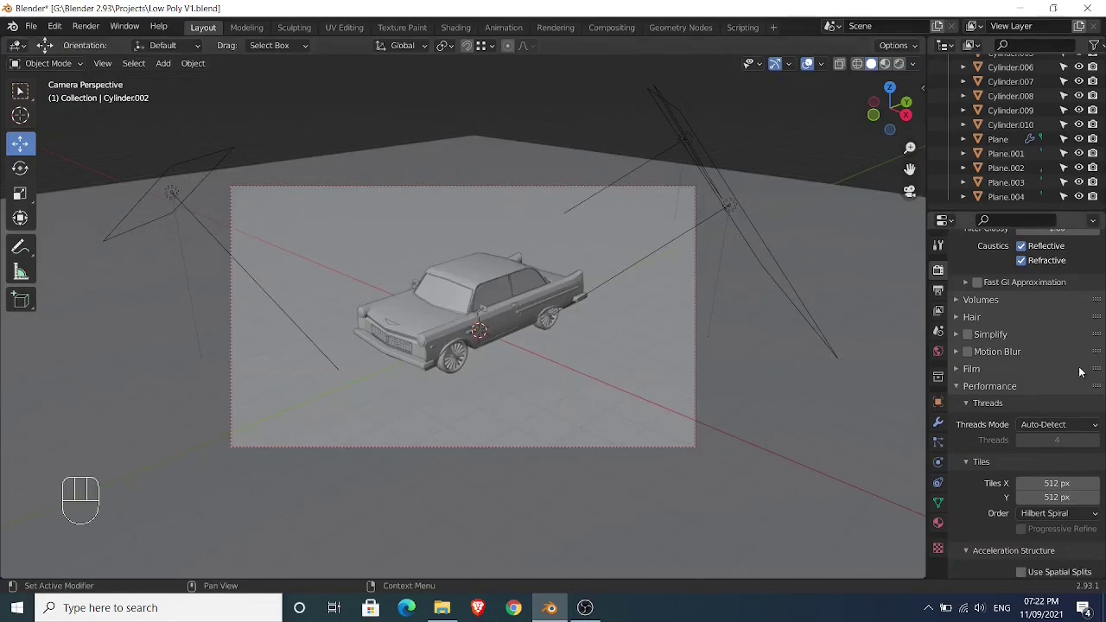
scroll(1049, 437, "up", 12)
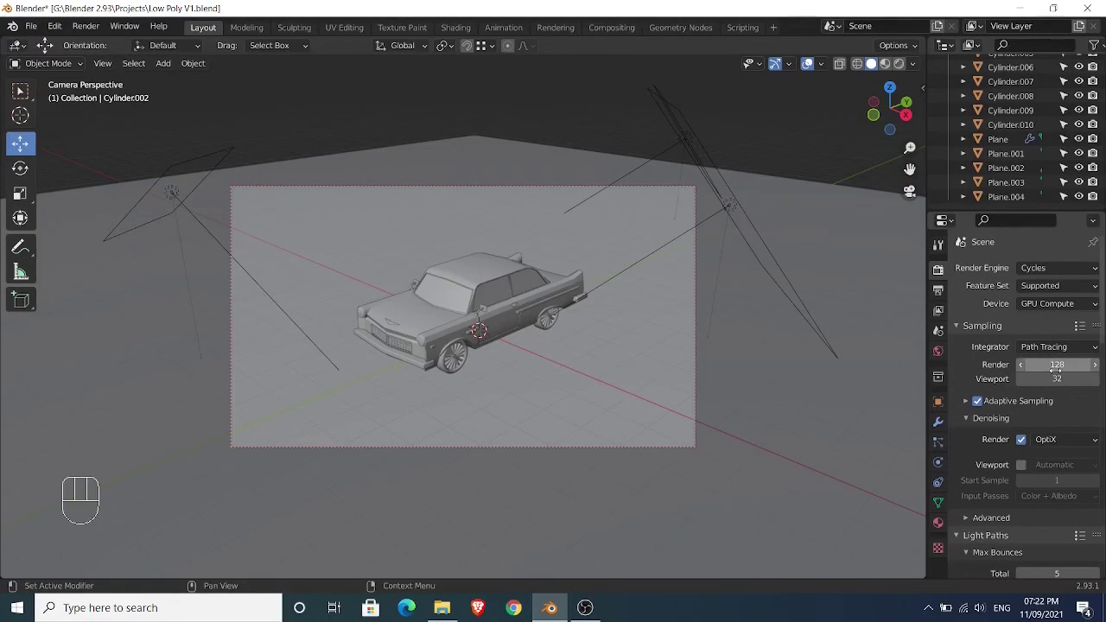
double_click(1056, 366)
type("200")
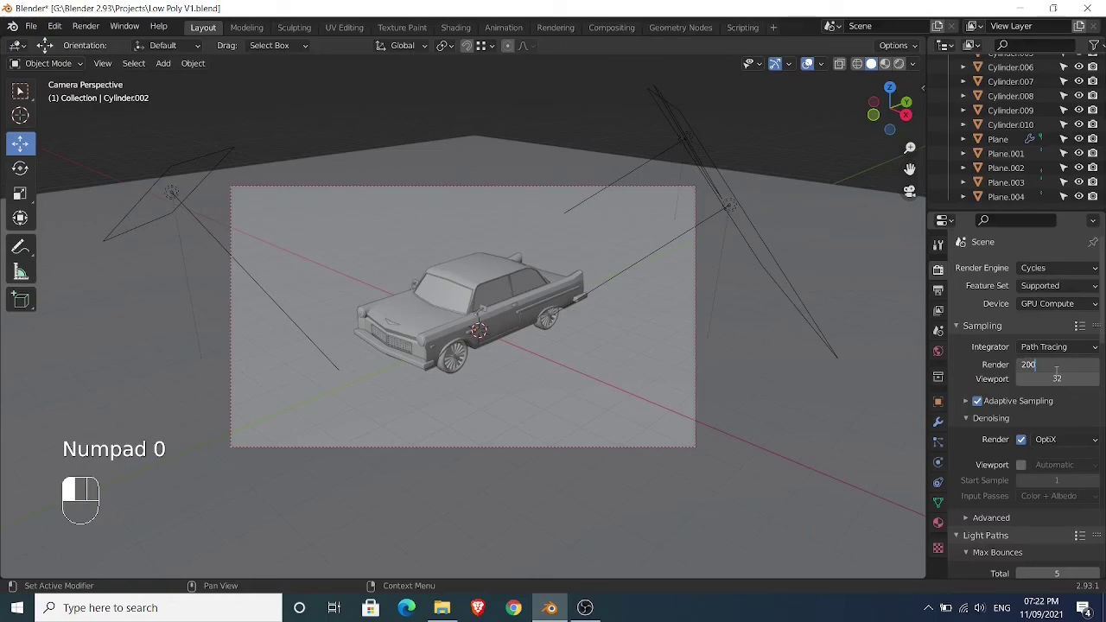
key("Return")
- Save the file and start rendering the camera view as a still image with Cycles
scroll(1034, 402, "down", 6)
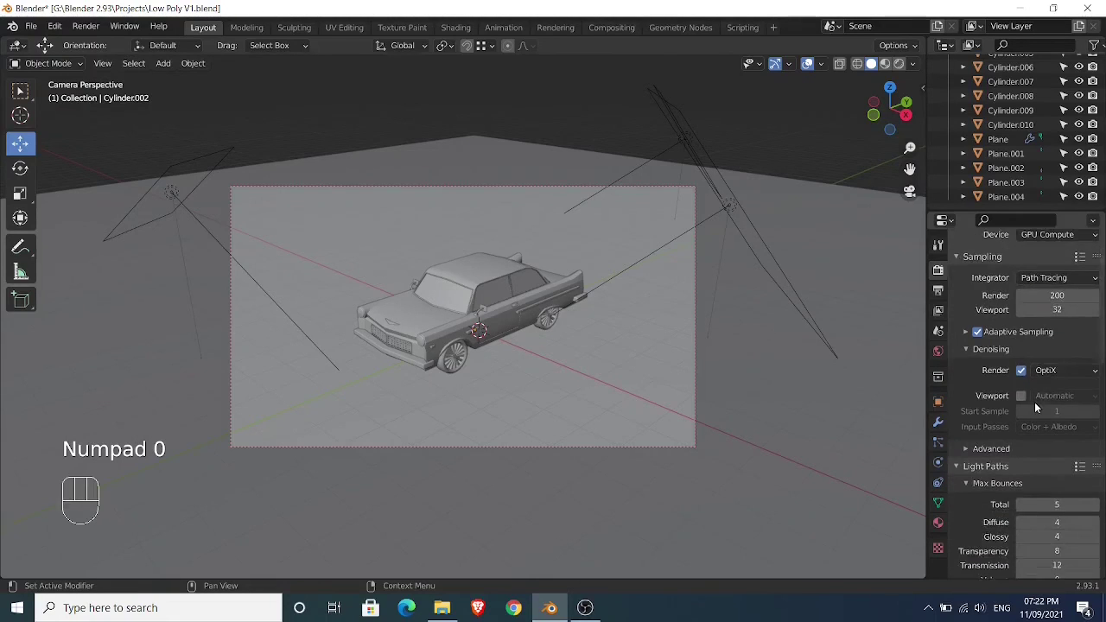
scroll(998, 404, "down", 10)
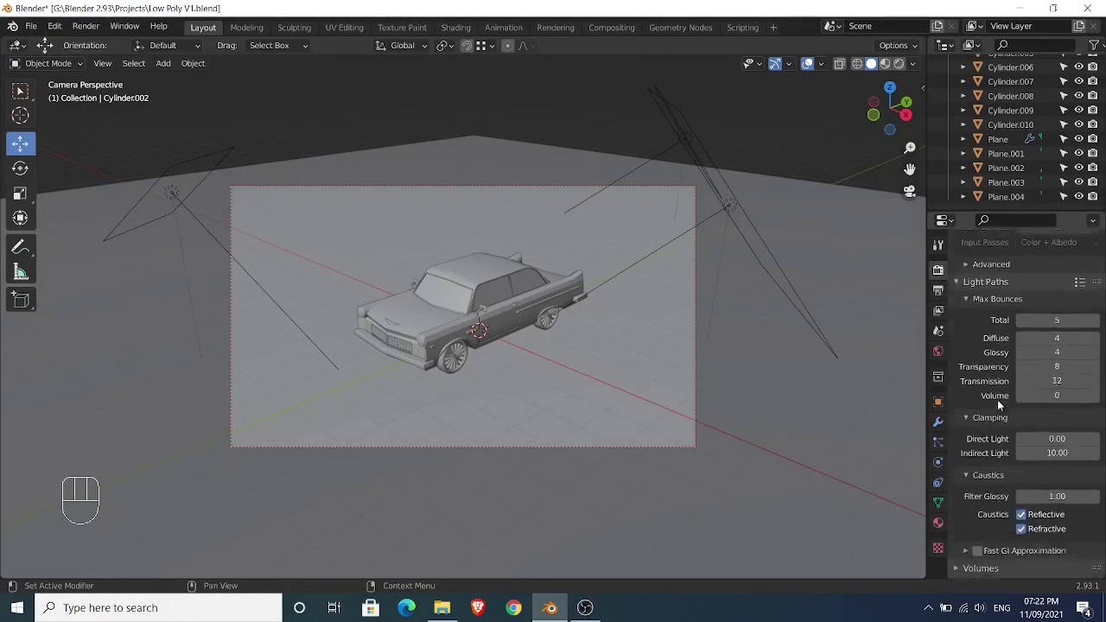
key("ctrl+s")
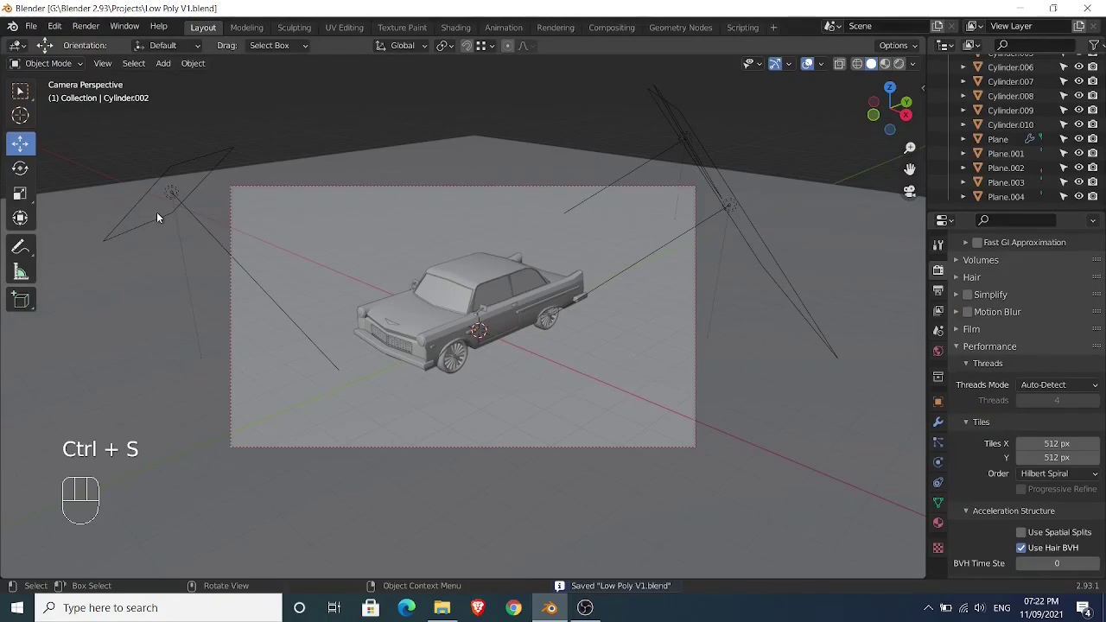
left_click(86, 26)
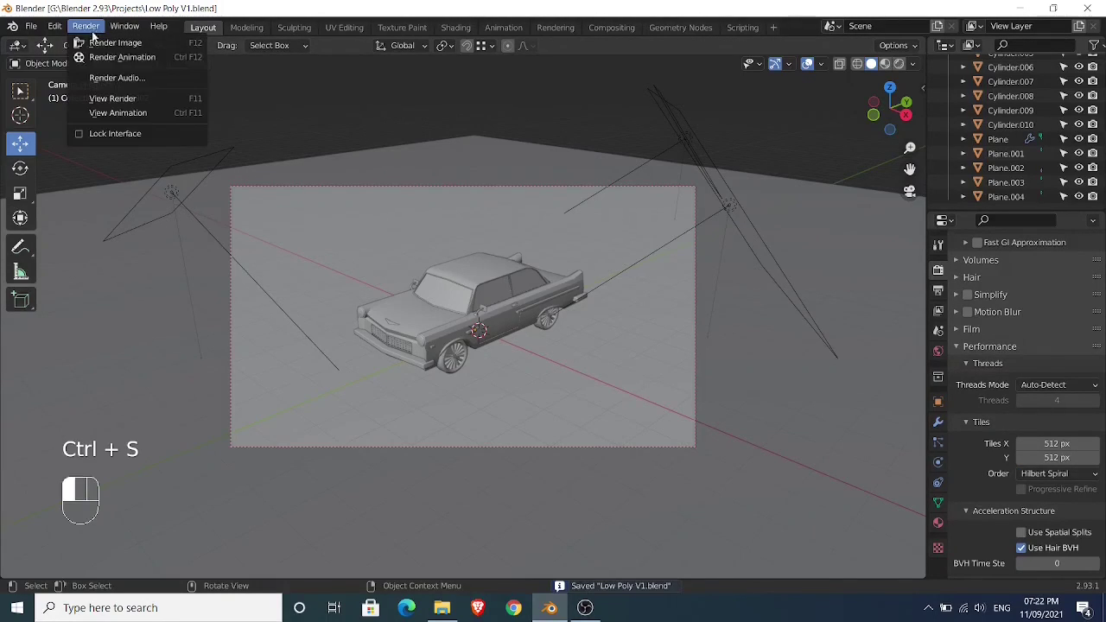
left_click(110, 43)
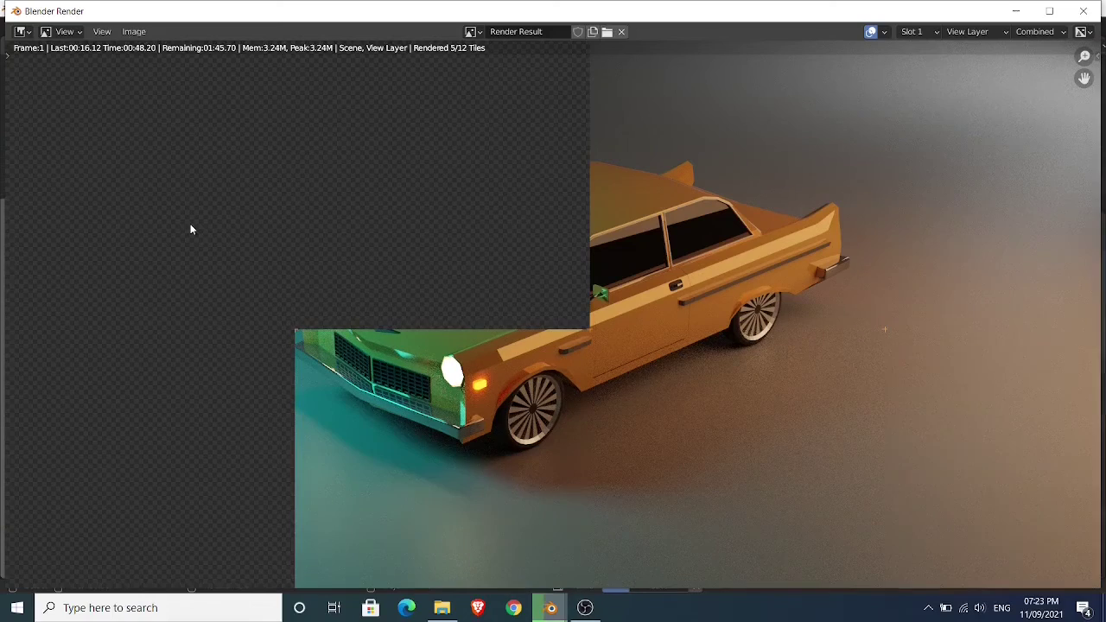